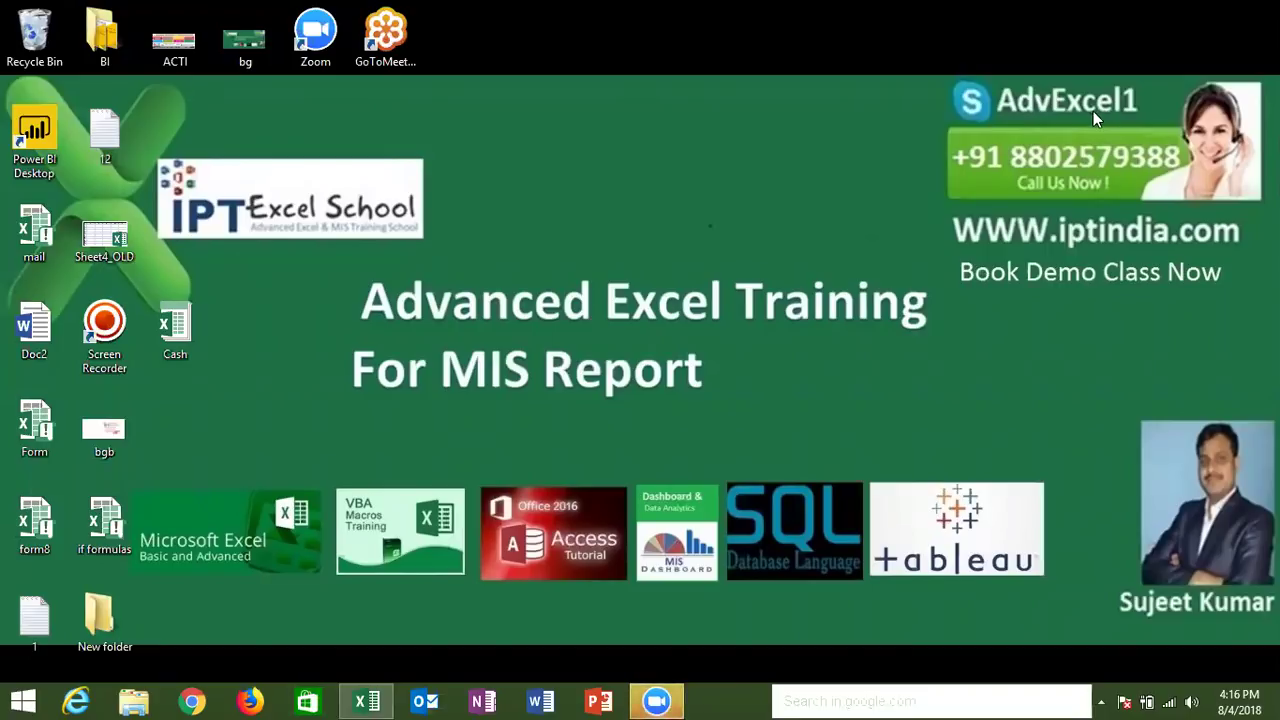
Step: Open the blank Book1 workbook and enter the heading 'city' in A1
left_click(388, 697)
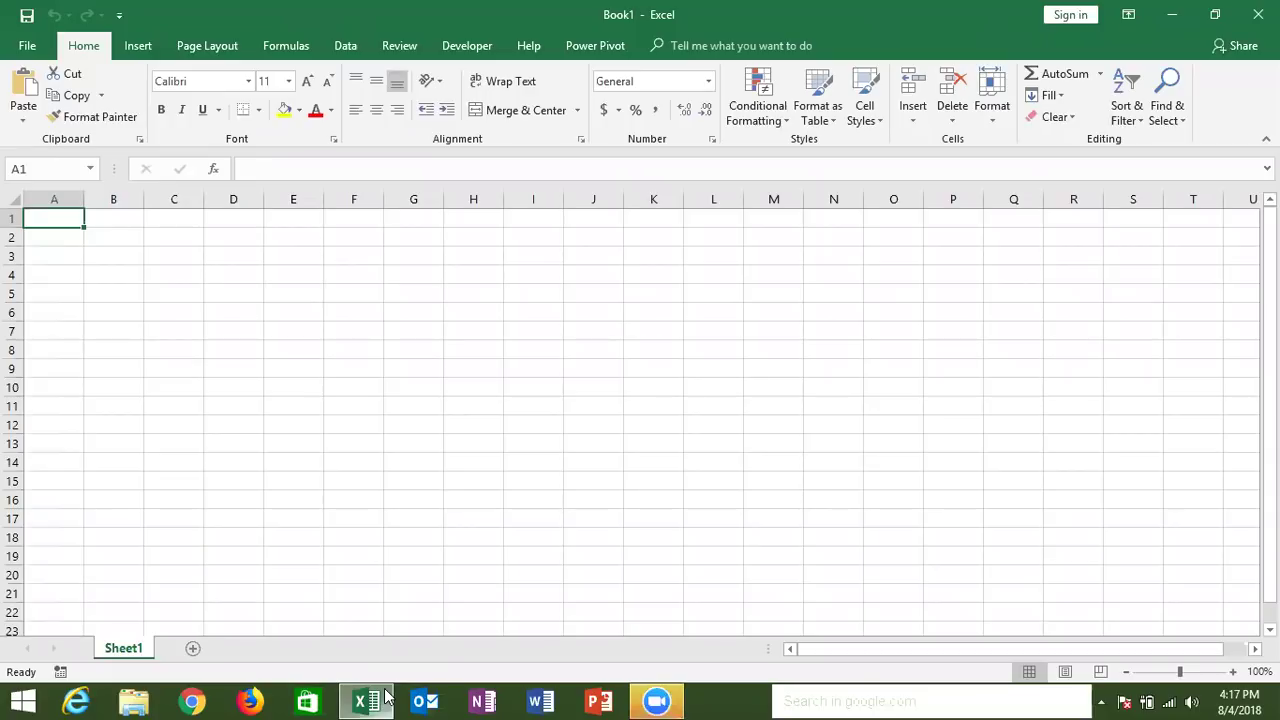
type("city")
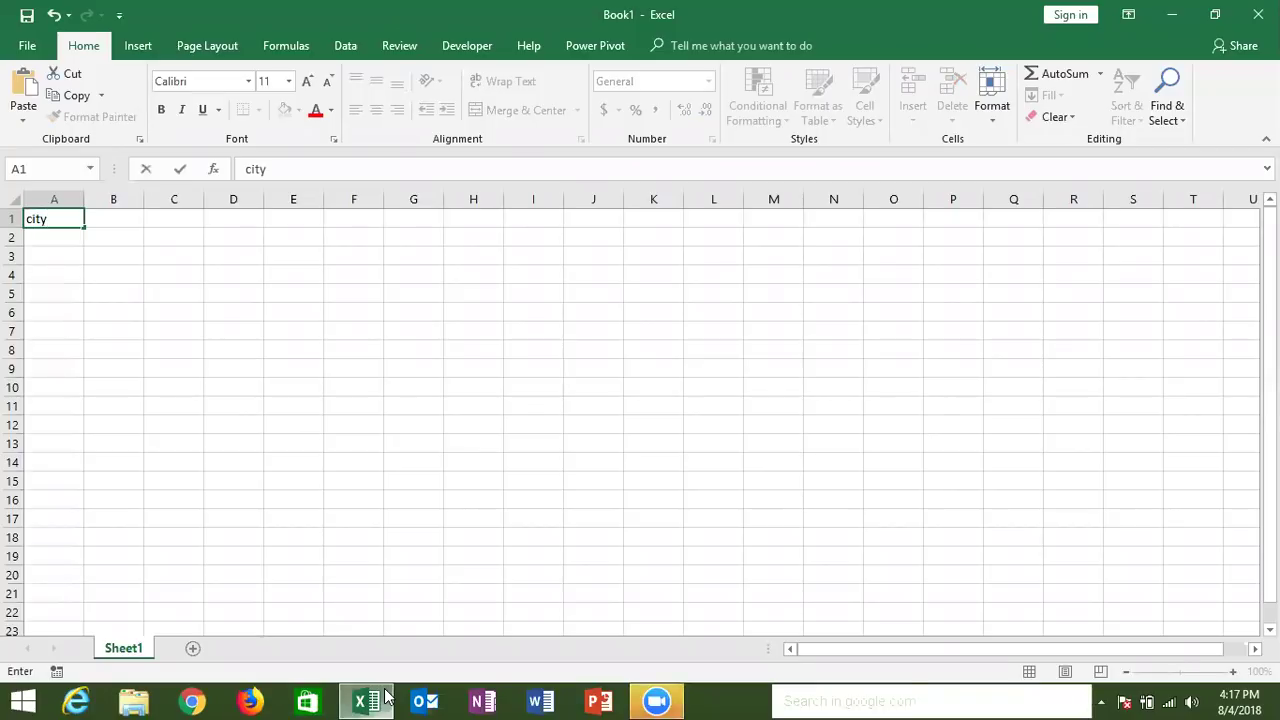
key("Return")
Step: Enter Pune, Delhi, Kanpur, Noida and Muzaffarpur in A2:A6
type("Pune")
key("Return")
type("Delhi")
key("Return")
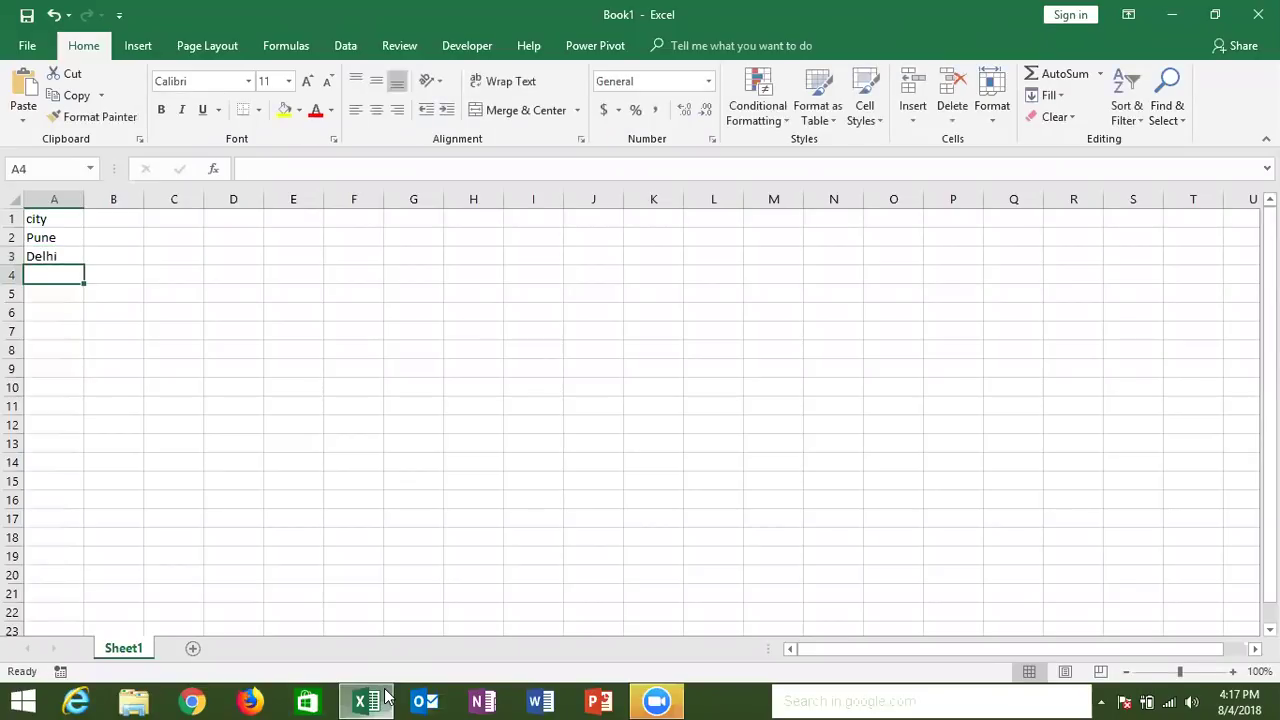
type("Kanpu")
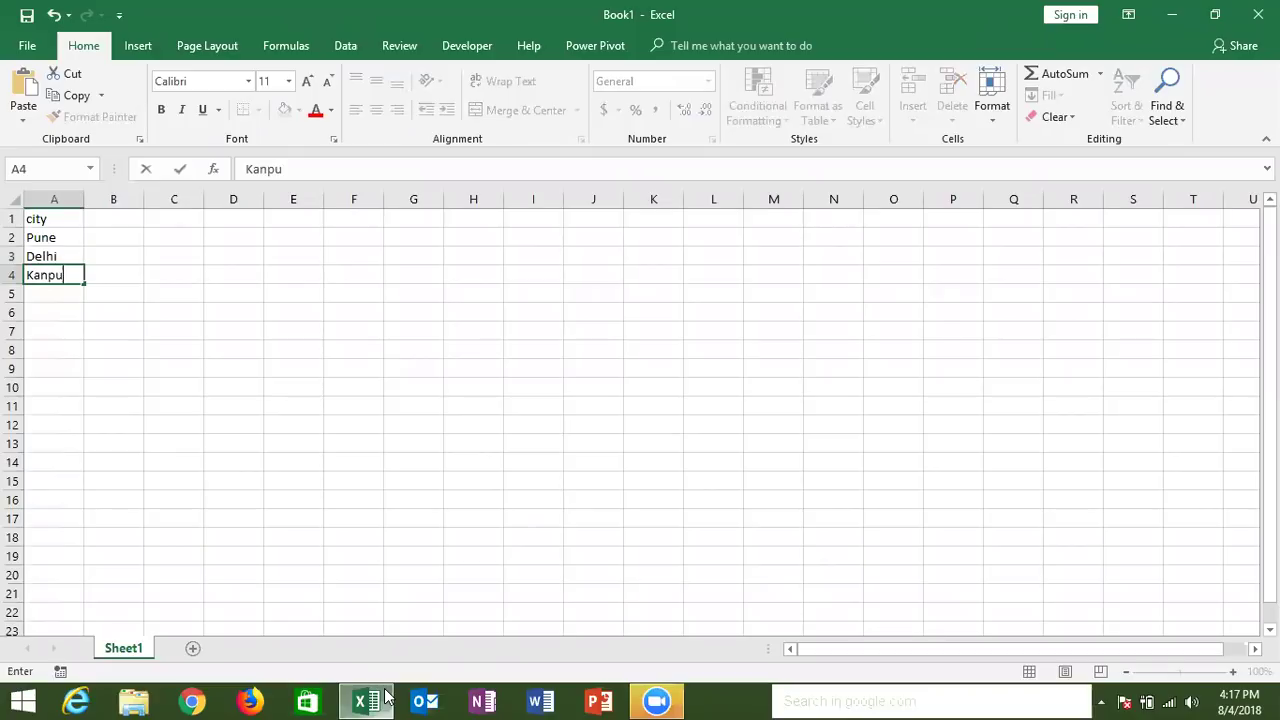
type("r")
key("Return")
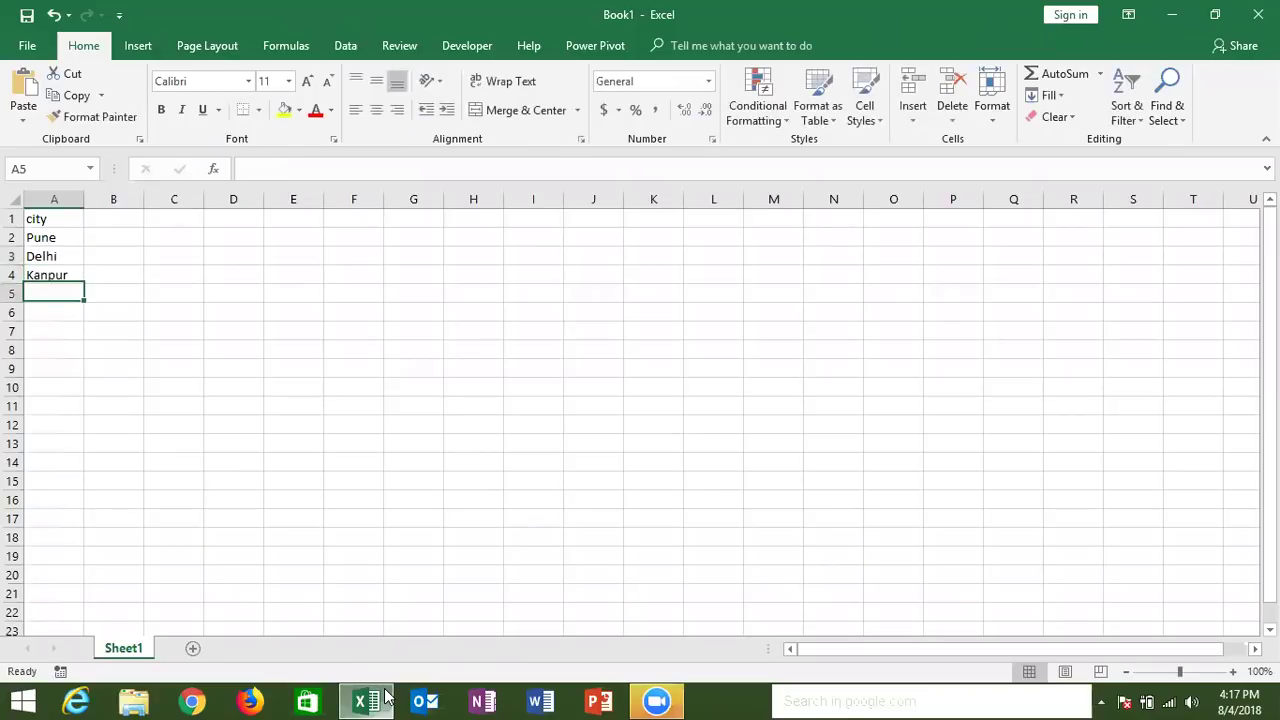
type("Noid")
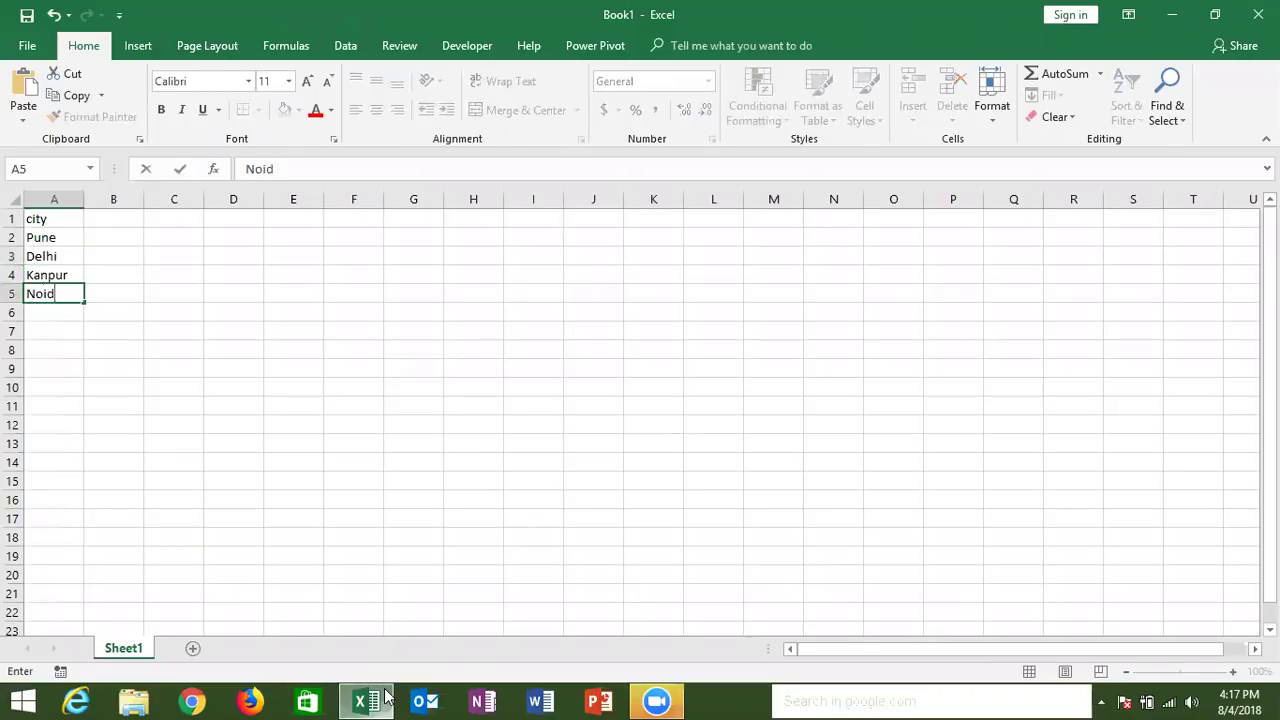
type("a")
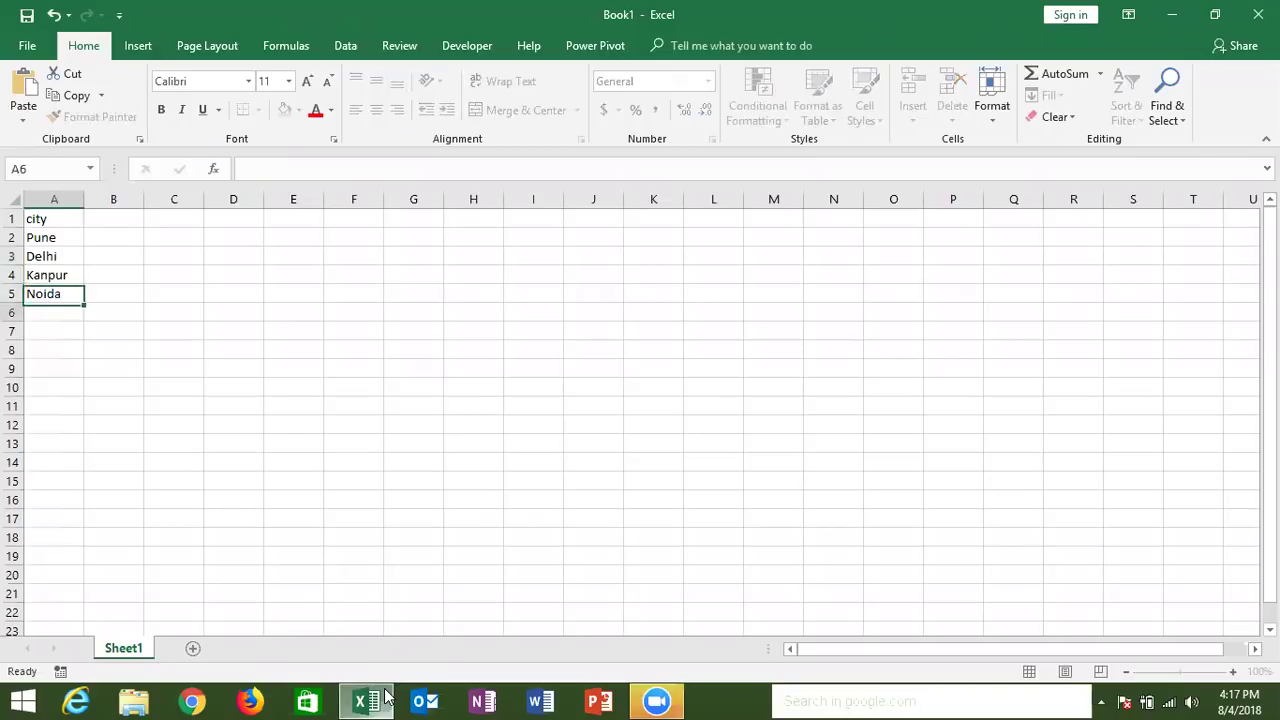
key("Return")
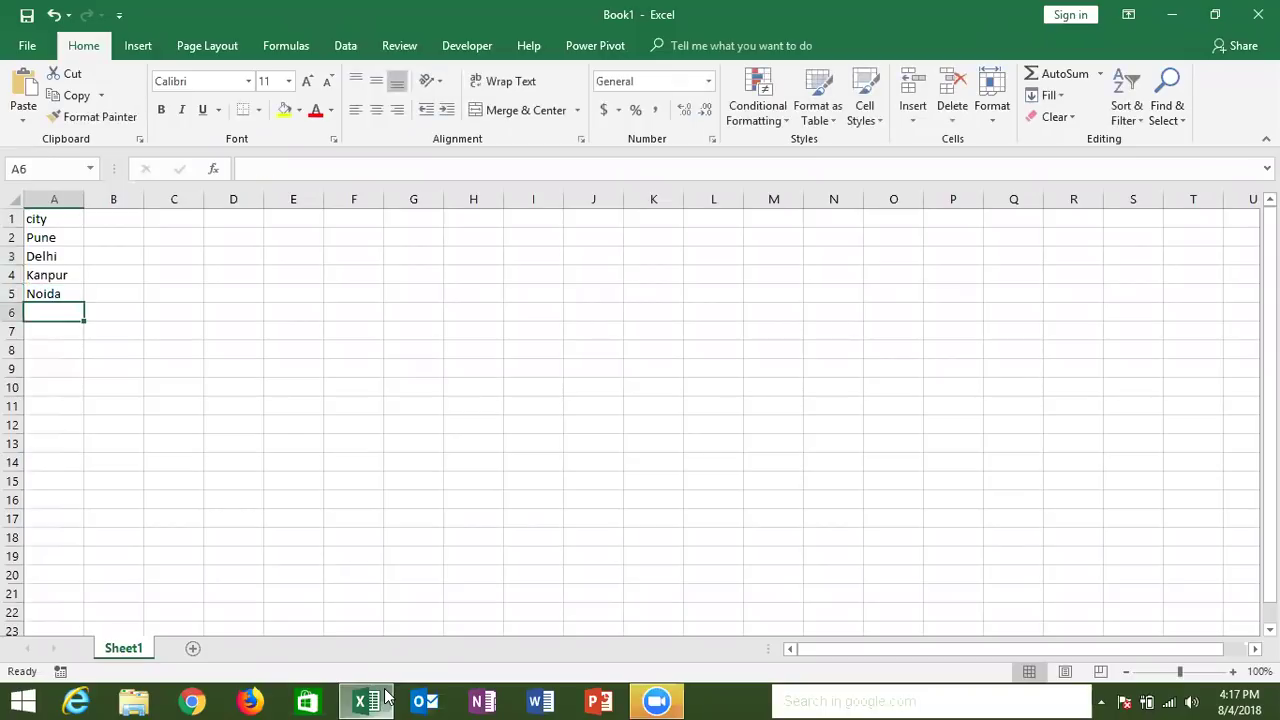
type("Muzaffarpur")
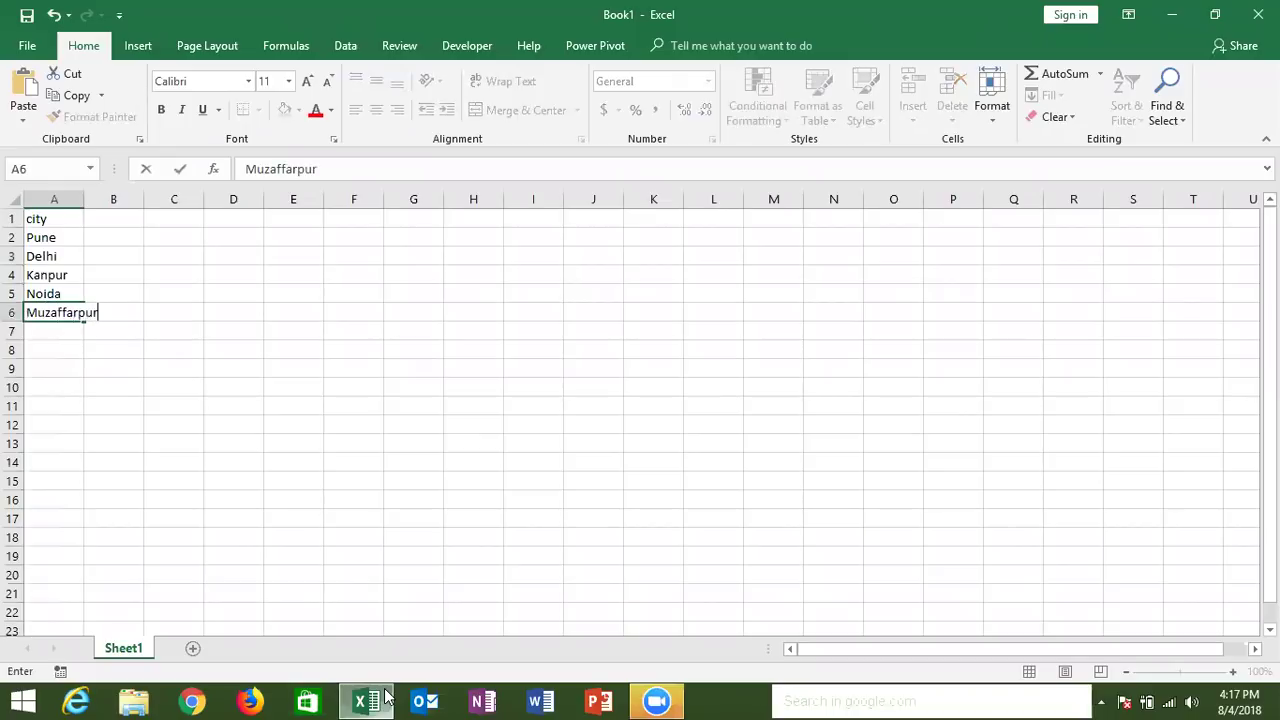
key("Return")
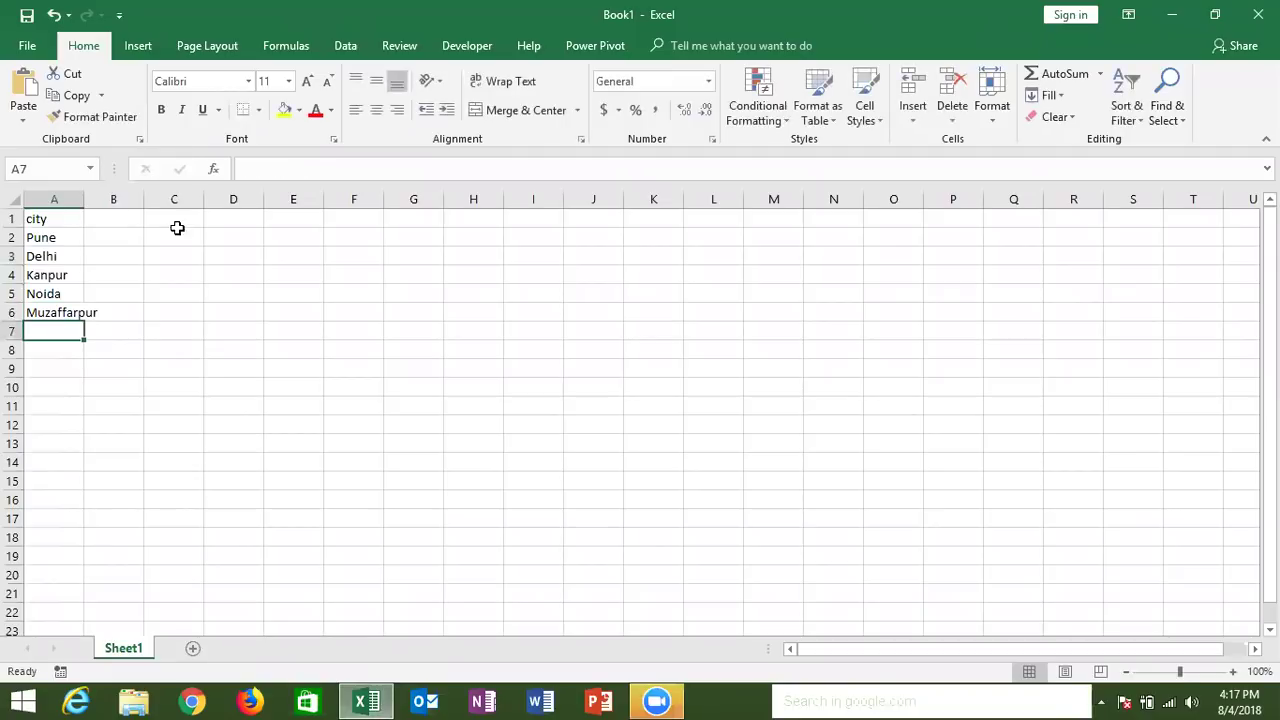
Step: Select the five cities in A2:A6 and fill them down column A, undoing the overlong fill
left_click(42, 243)
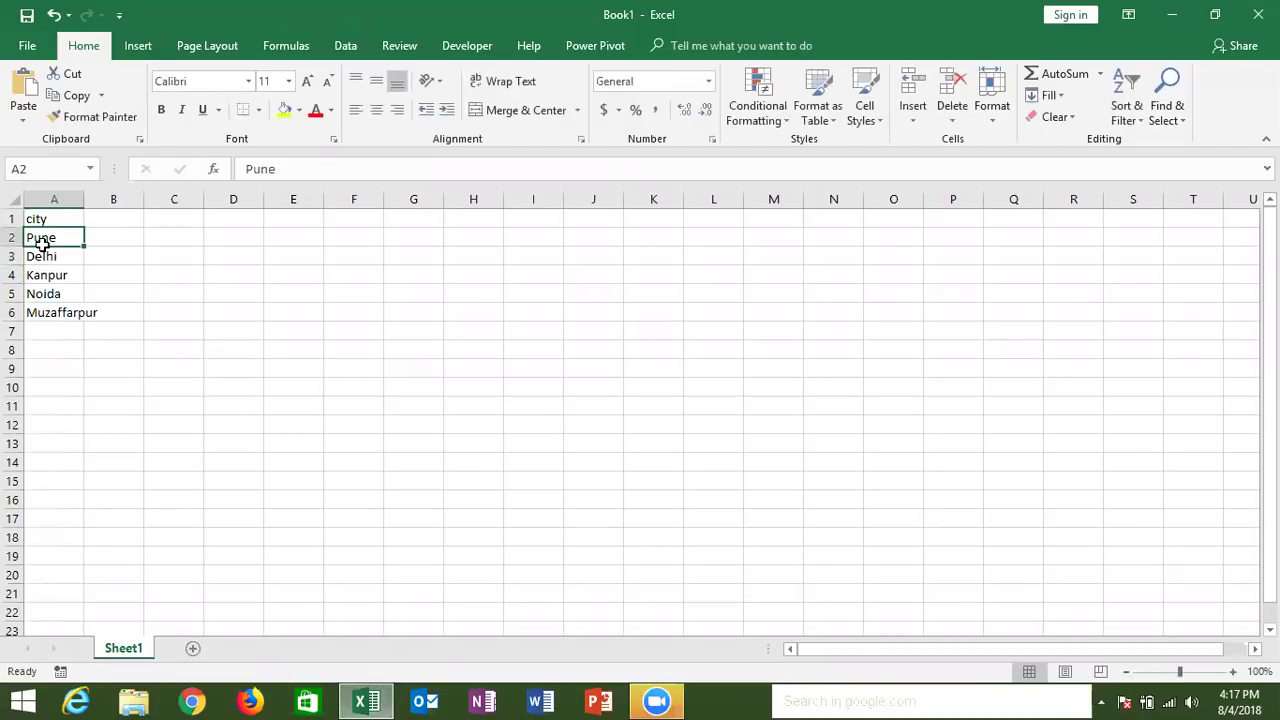
key("shift+Down")
key("shift+Down")
key("shift+Down")
key("shift+Down")
key("shift+Down")
key("shift+Up")
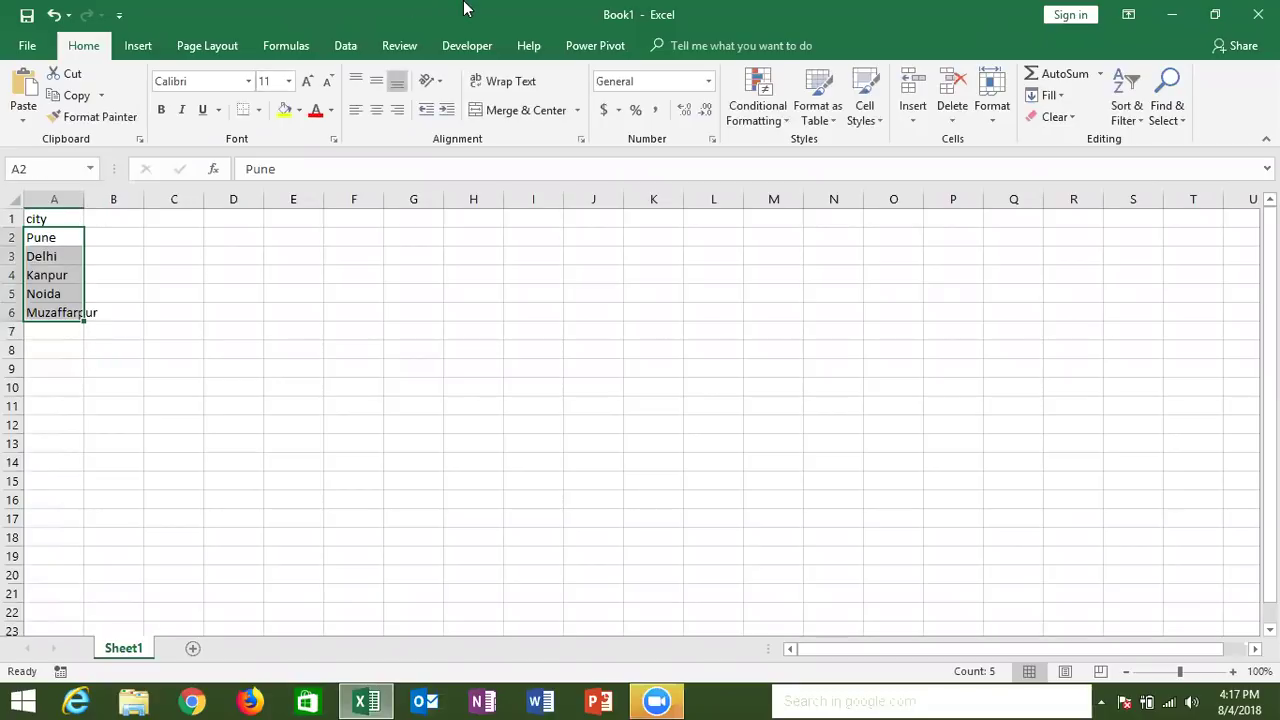
left_click_drag(83, 321, 133, 700)
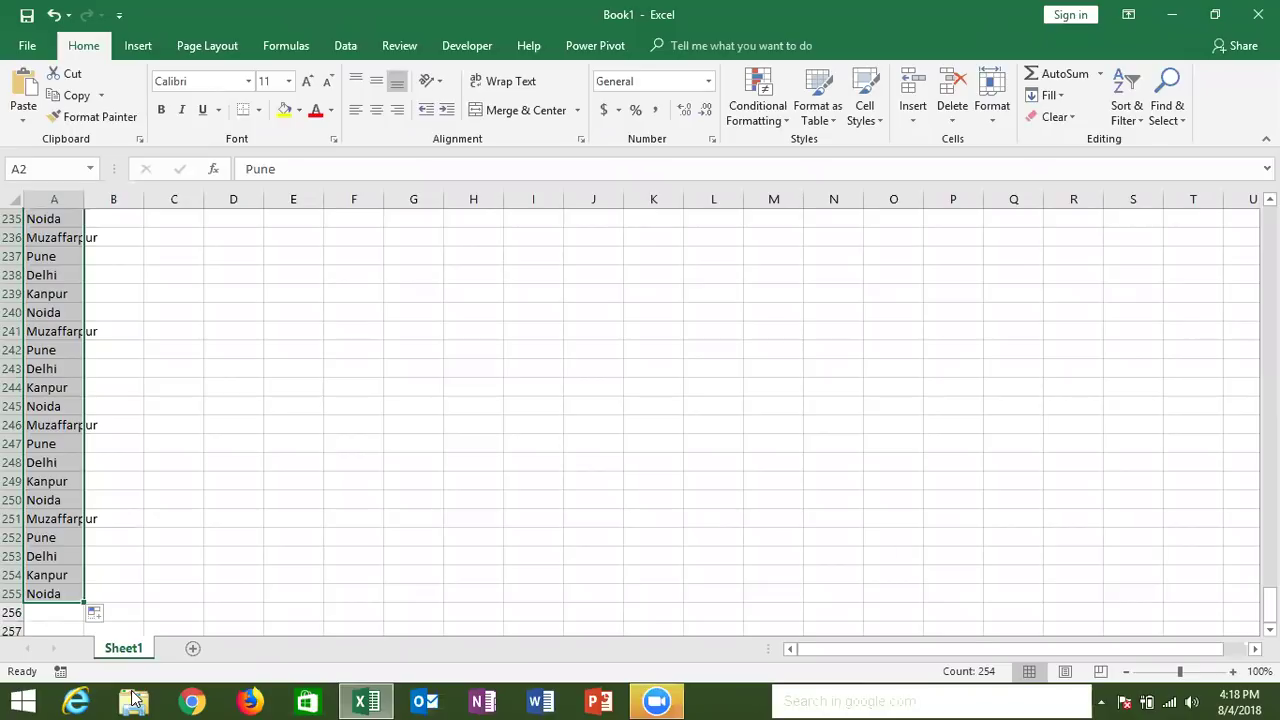
key("ctrl+z")
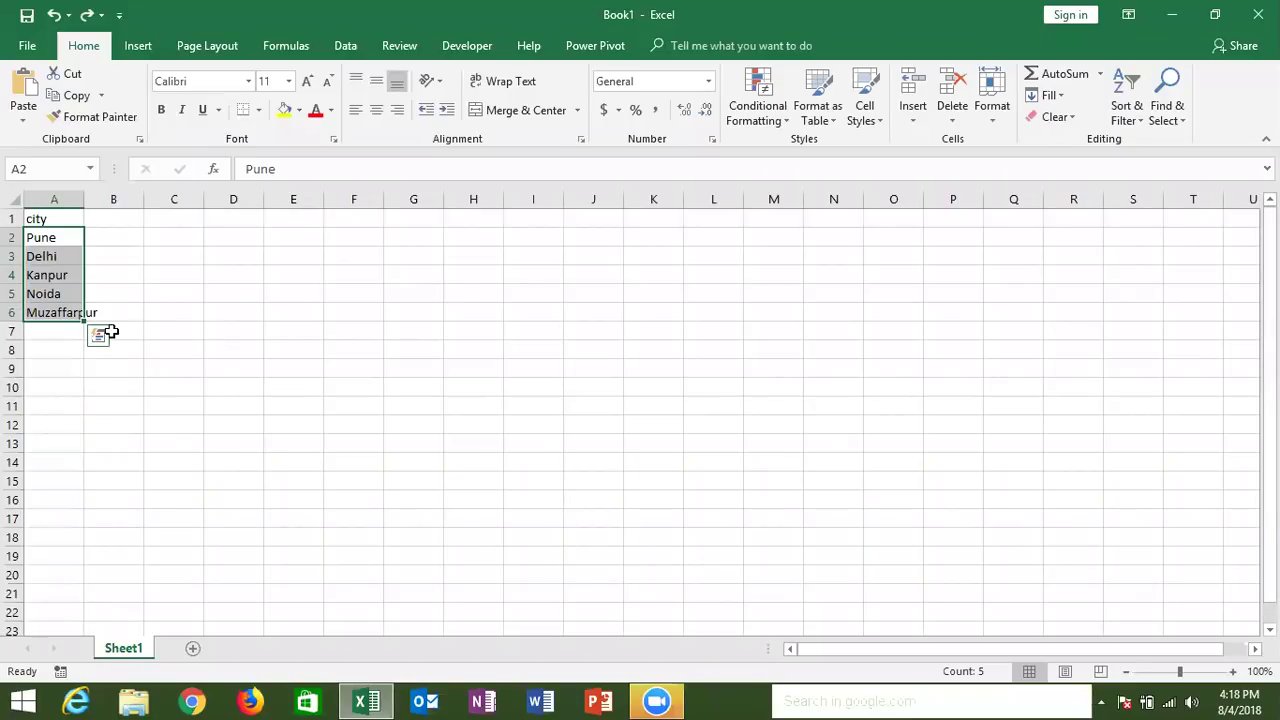
left_click_drag(84, 320, 82, 322)
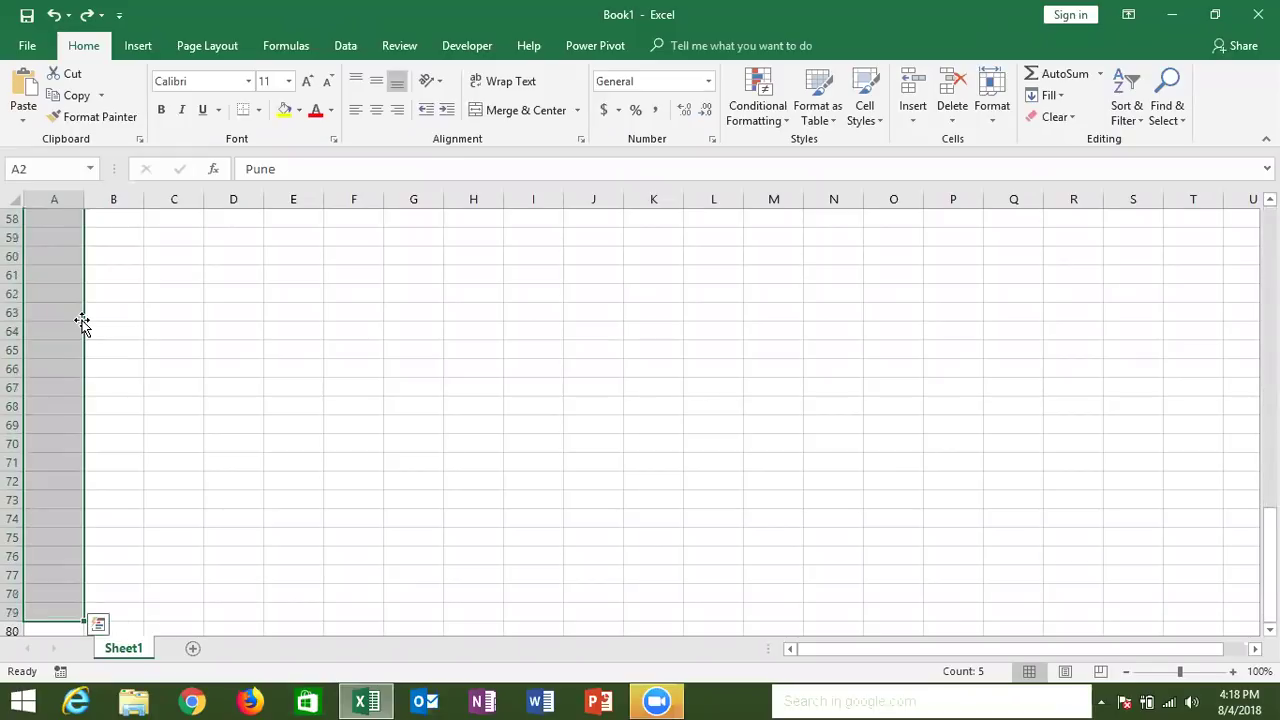
Step: Reselect A2:A6 and fill the five cities down column A again, ending with Delhi in A33
key("ctrl+Home")
key("Down")
key("shift+Down")
key("shift+Down")
left_click(83, 320, "shift")
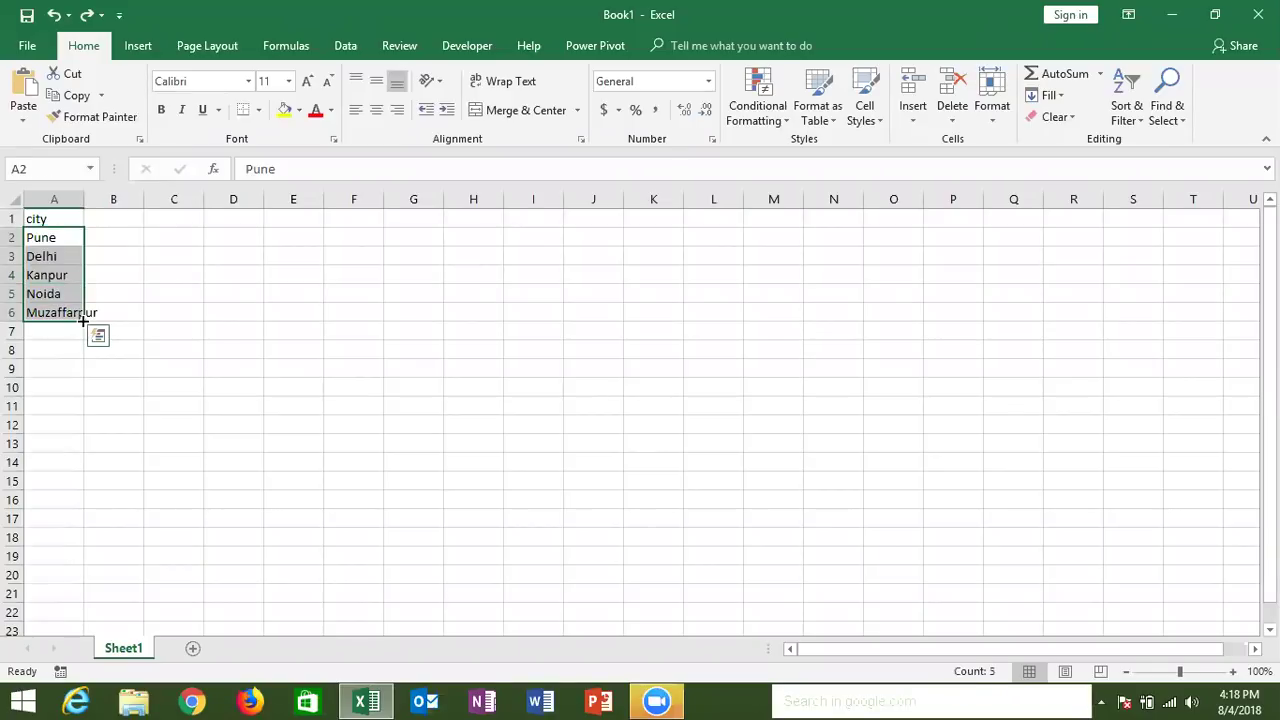
left_click_drag(83, 320, 157, 699)
Step: Enter 'Area' in B1 and Sec-1 in B2, then fill Sec-1, Sec-2, Sec-3… down beside every city
key("ctrl+Home")
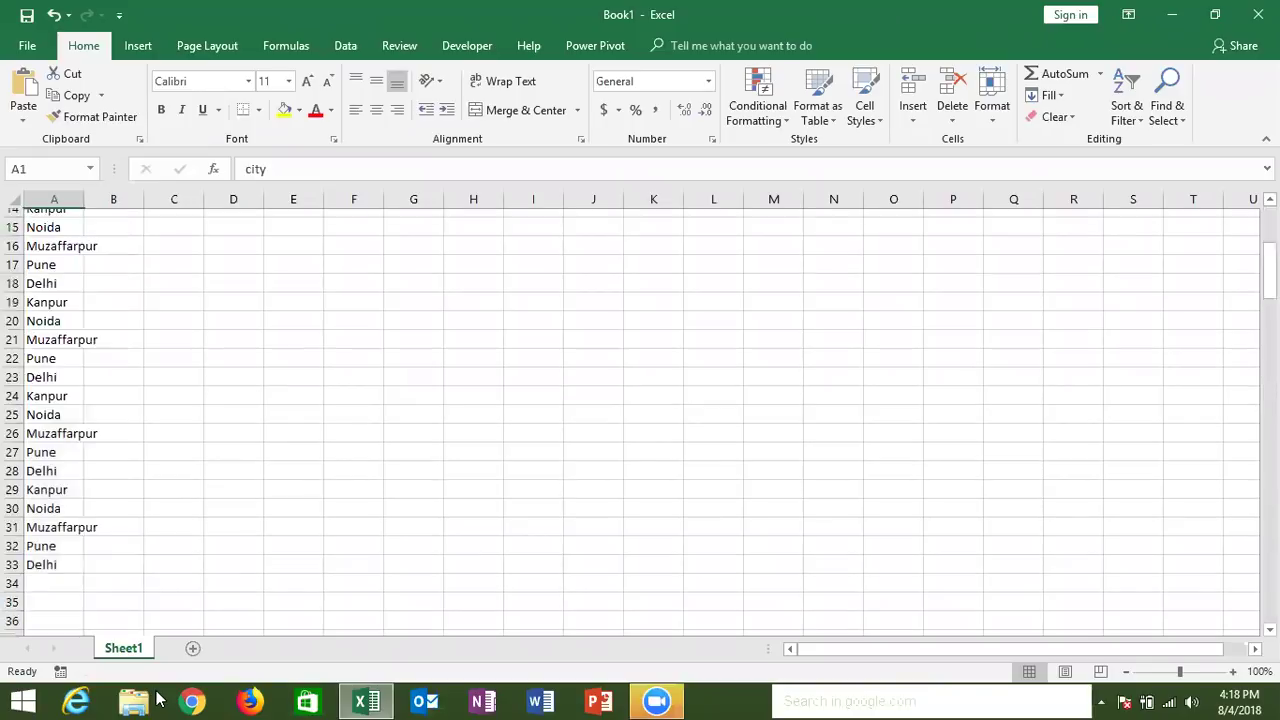
key("Right")
type("Area")
key("Return")
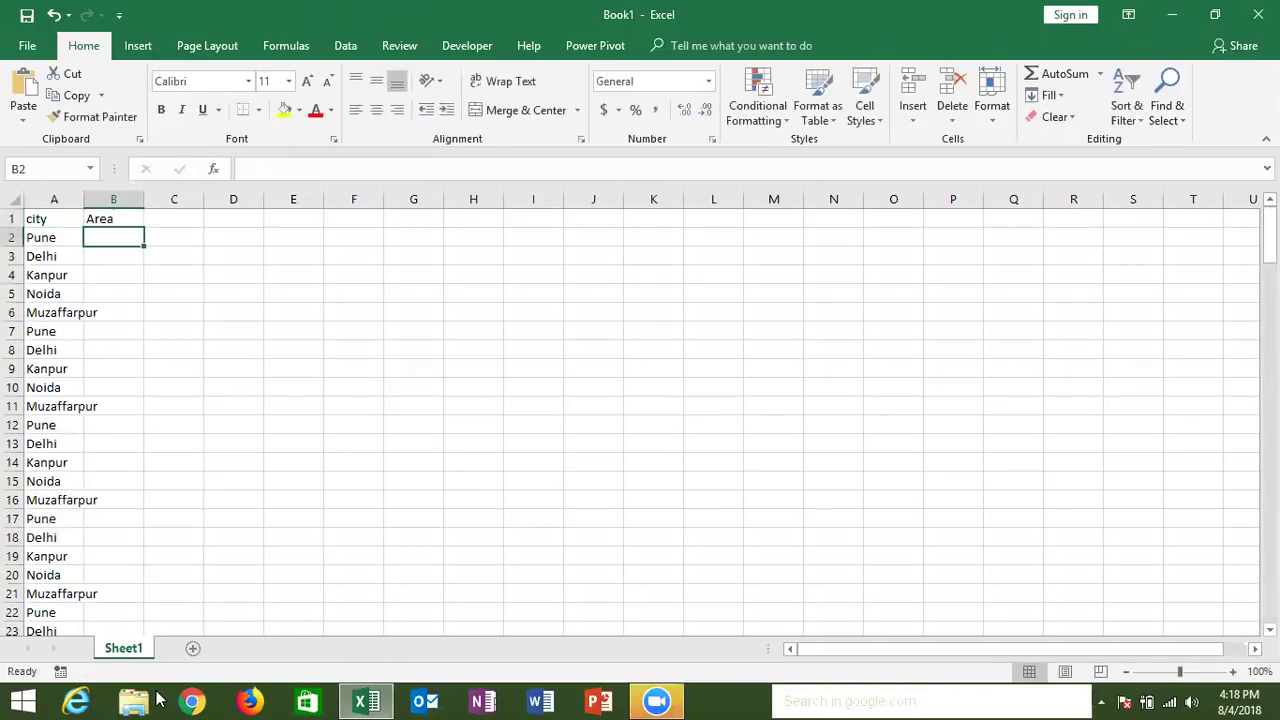
type("Sec-")
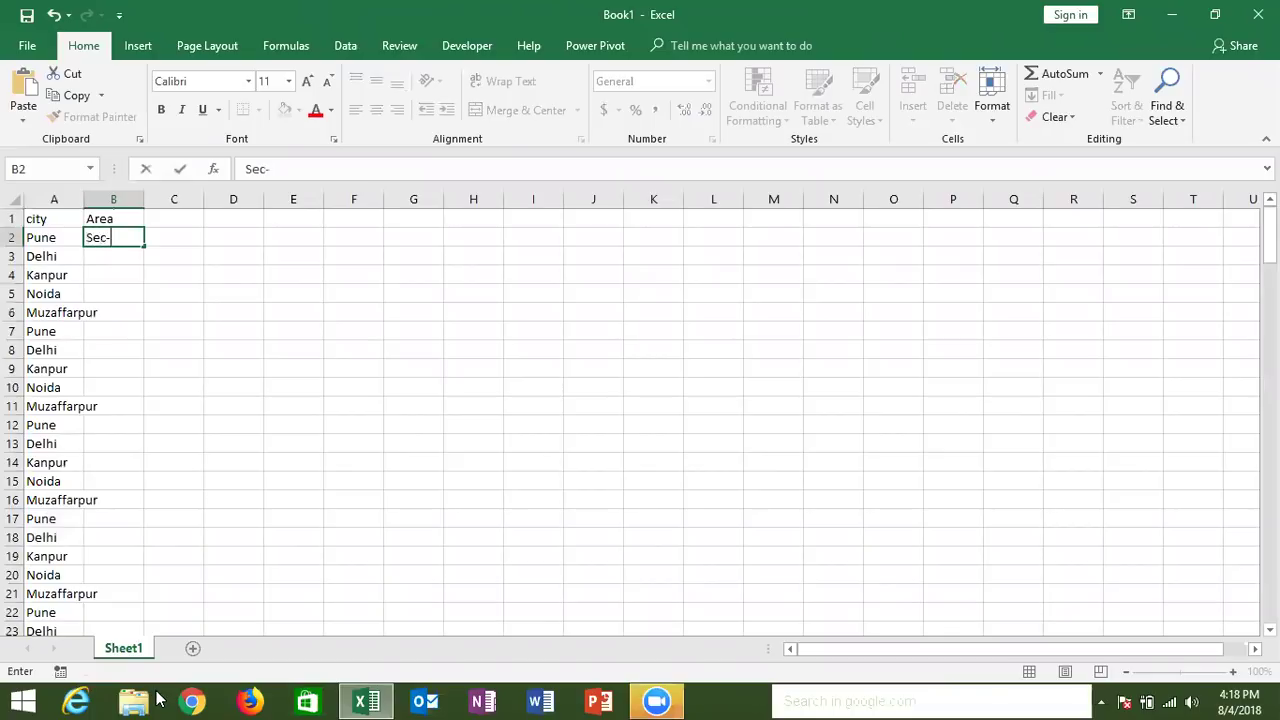
type("1")
key("Return")
key("Up")
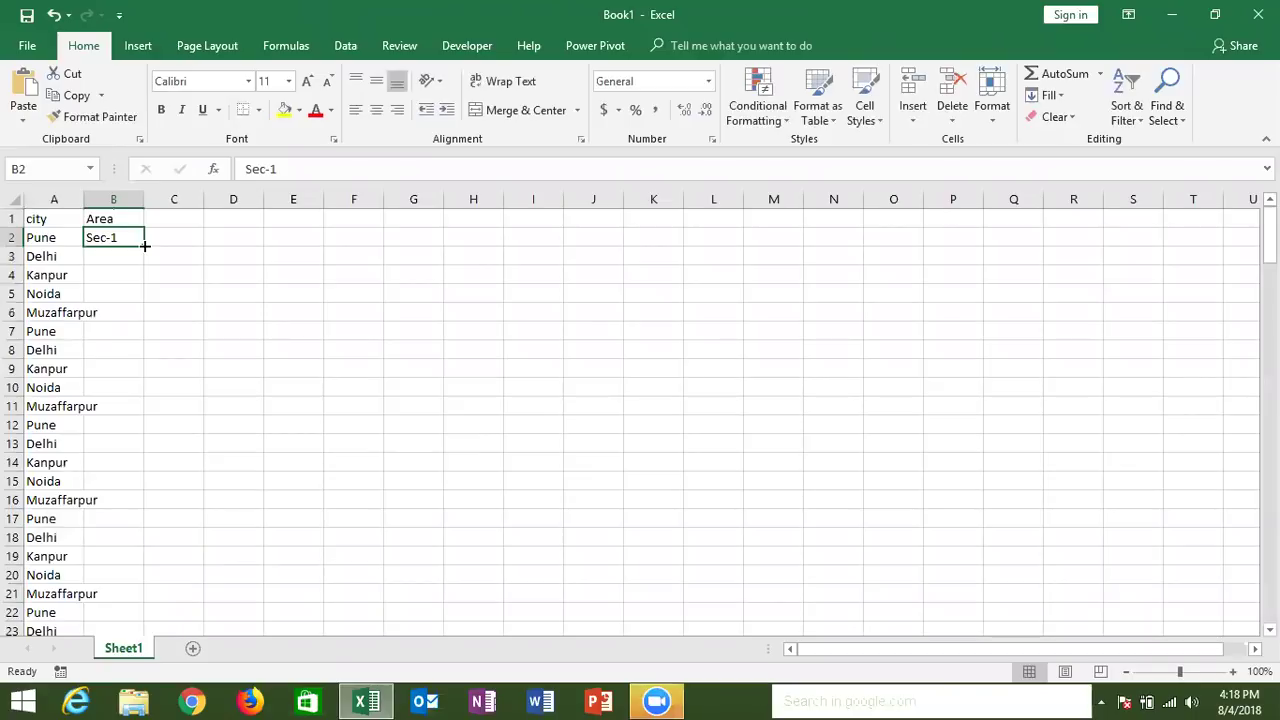
left_click_drag(145, 245, 145, 245)
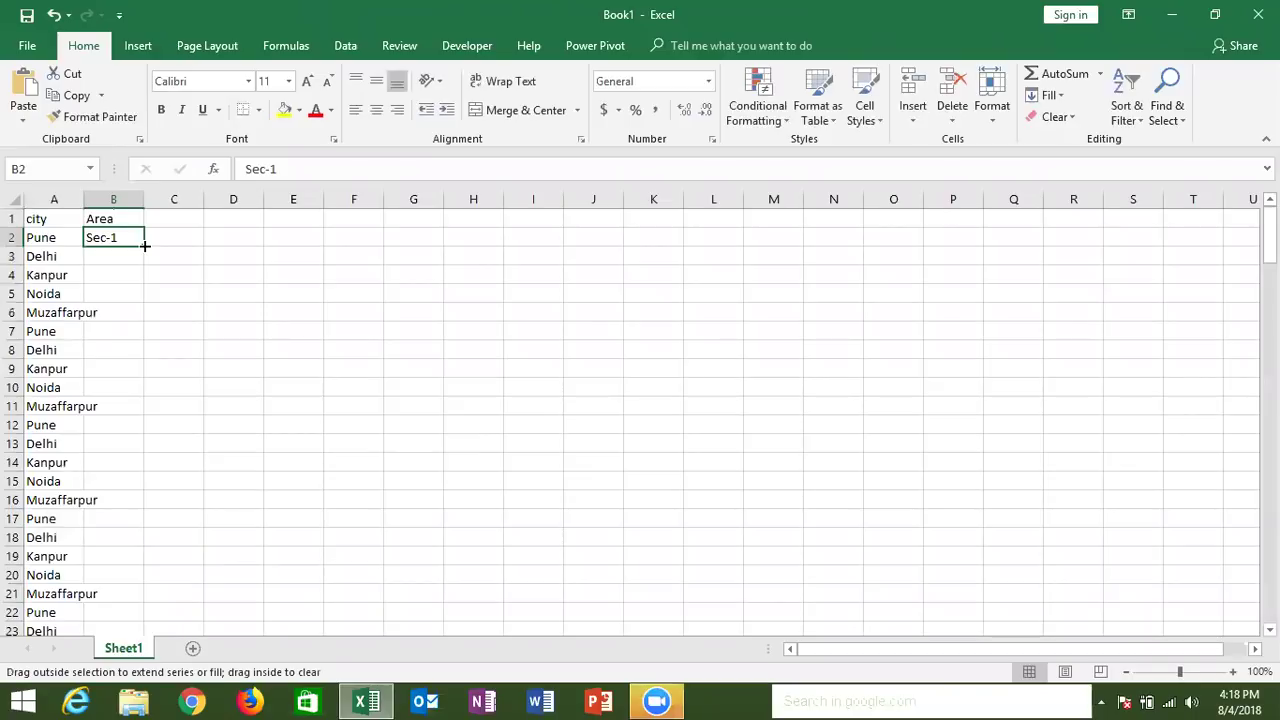
double_click(145, 245)
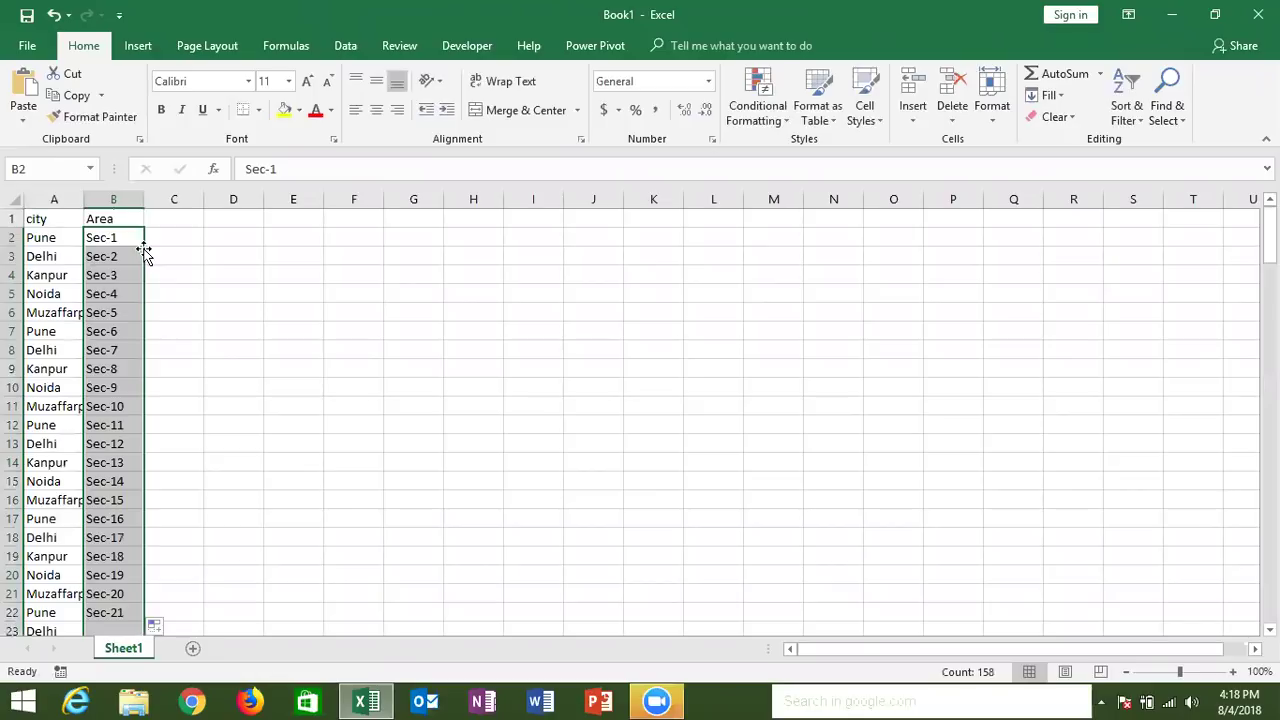
left_click(464, 220)
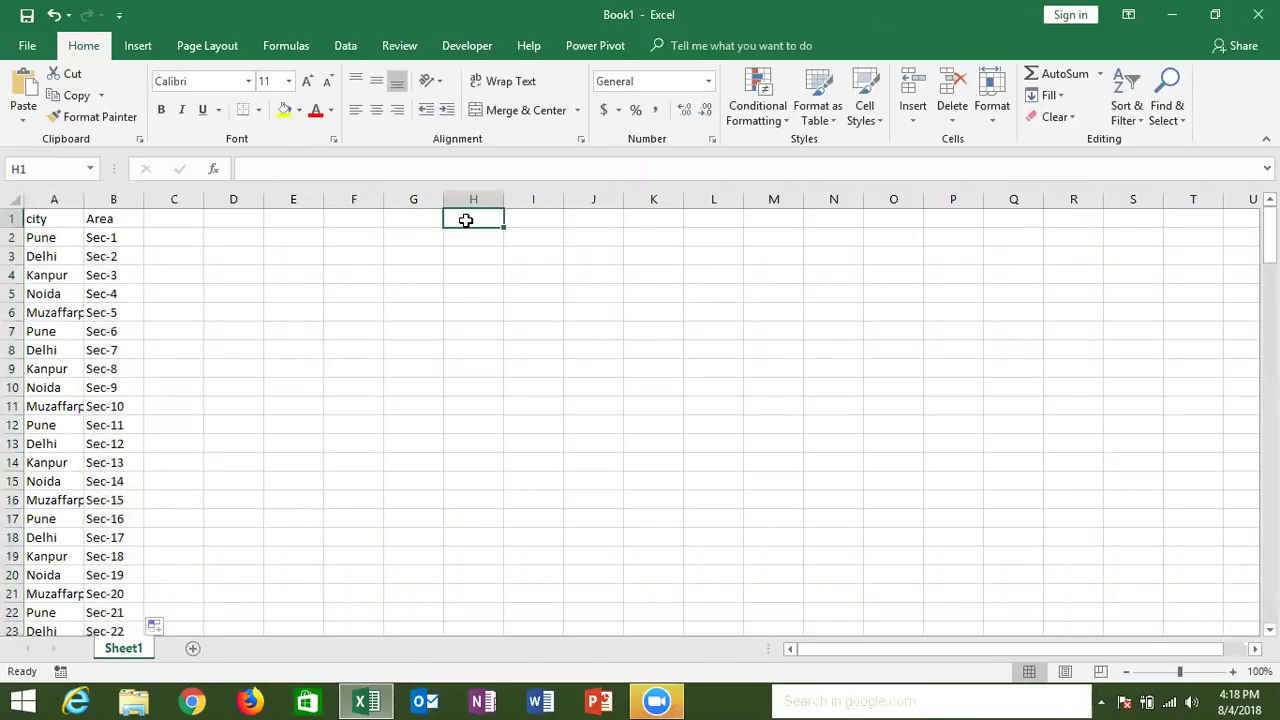
Step: Enter the headings 'City' in H1 and 'Area' in I1
type("Ci")
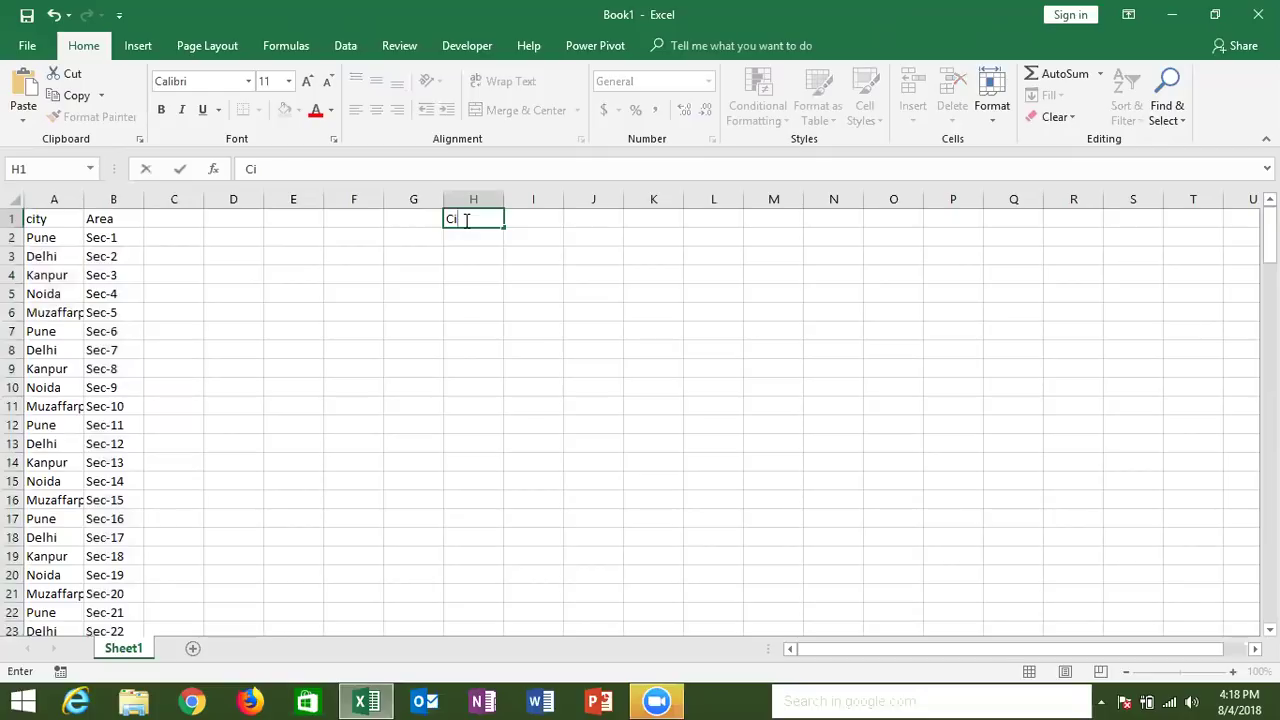
type("ty")
key("Tab")
type("Area")
key("Return")
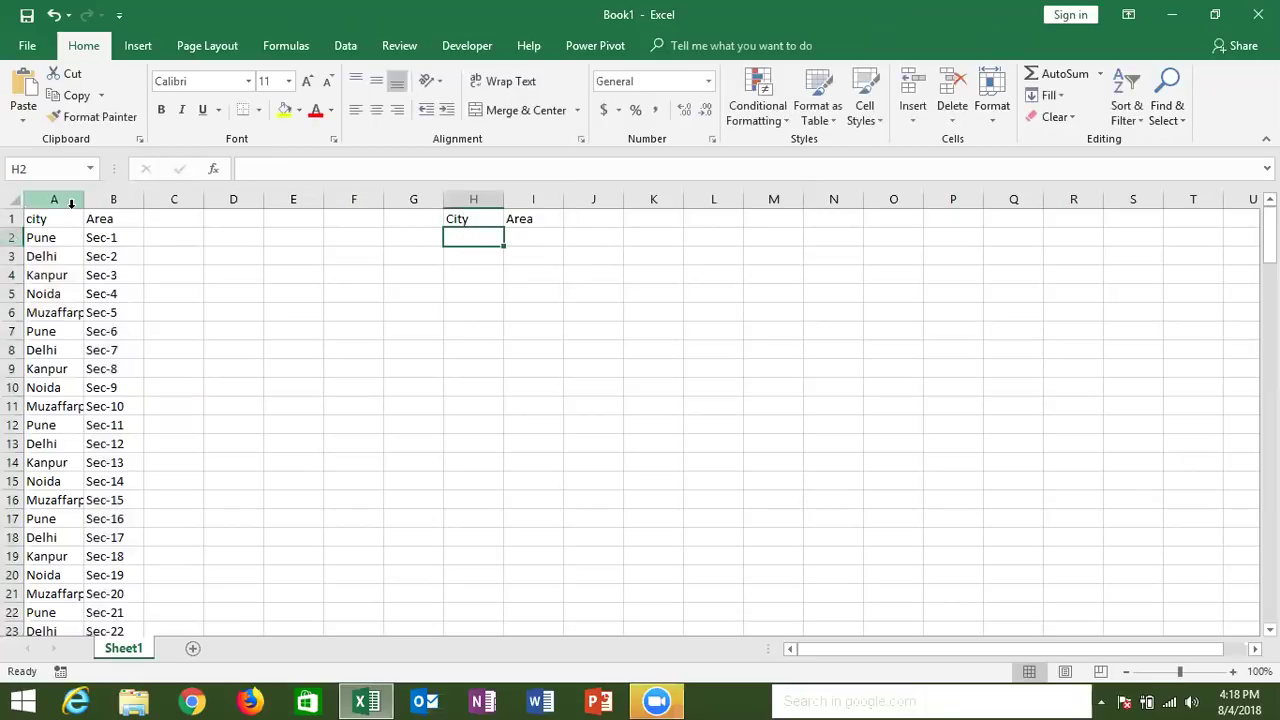
Step: Copy the whole city column A into column N, then close the Data Validation options unused
left_click(69, 203)
key("ctrl+c")
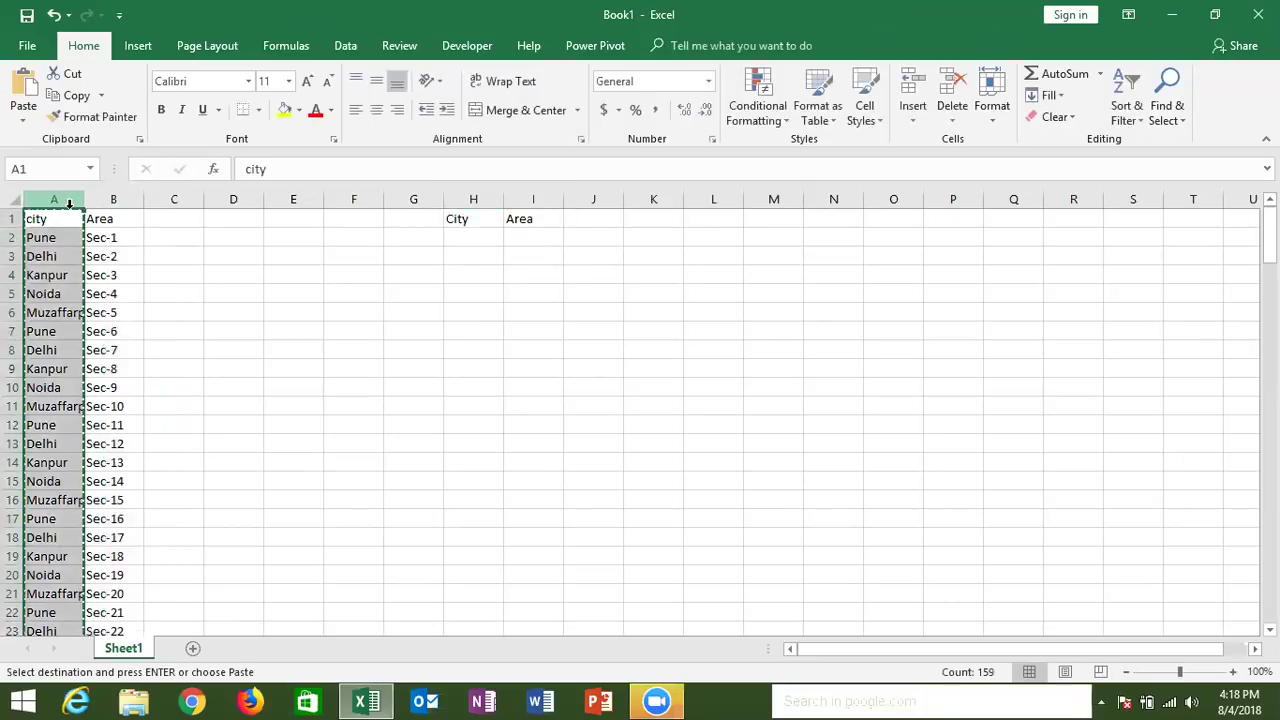
left_click(845, 199)
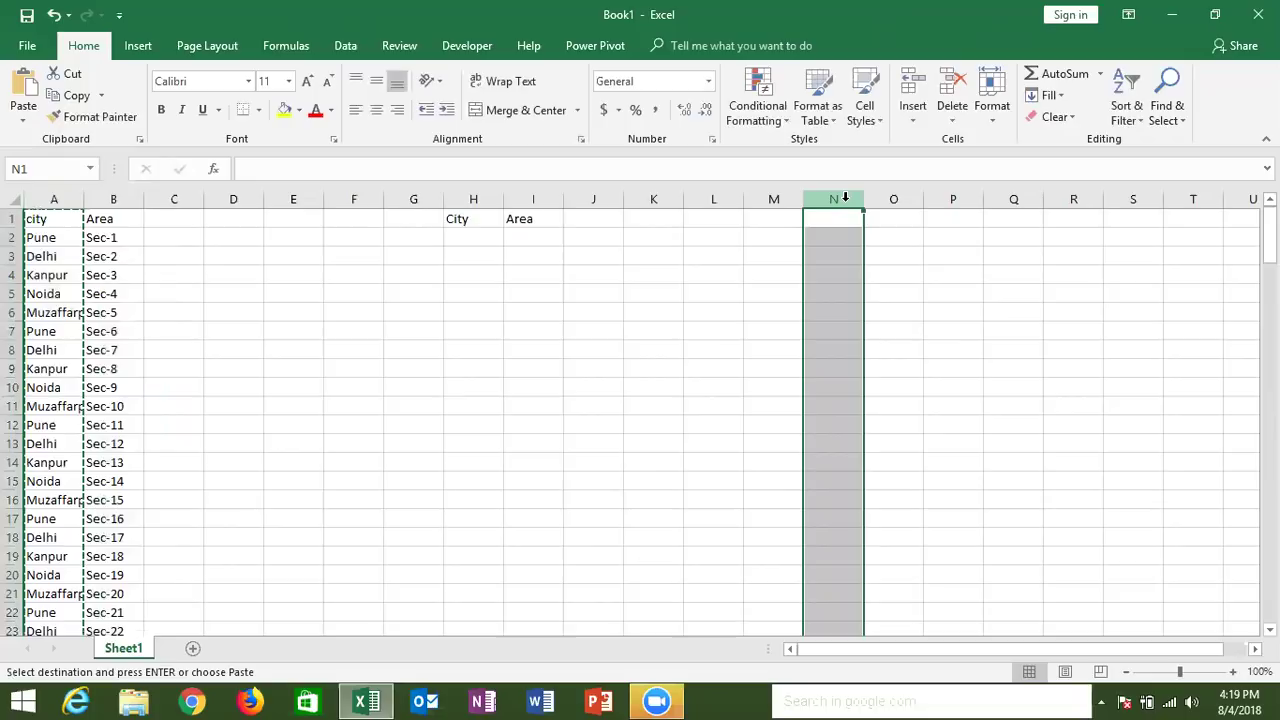
key("ctrl+v")
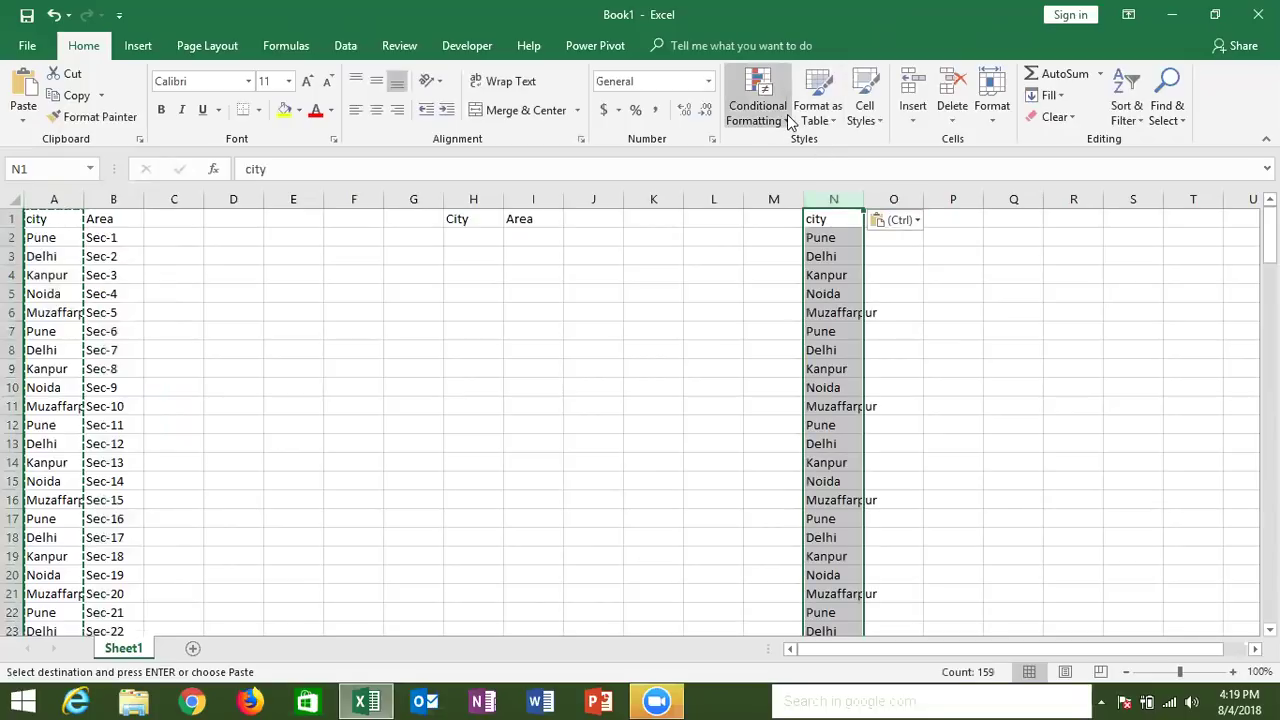
left_click(347, 45)
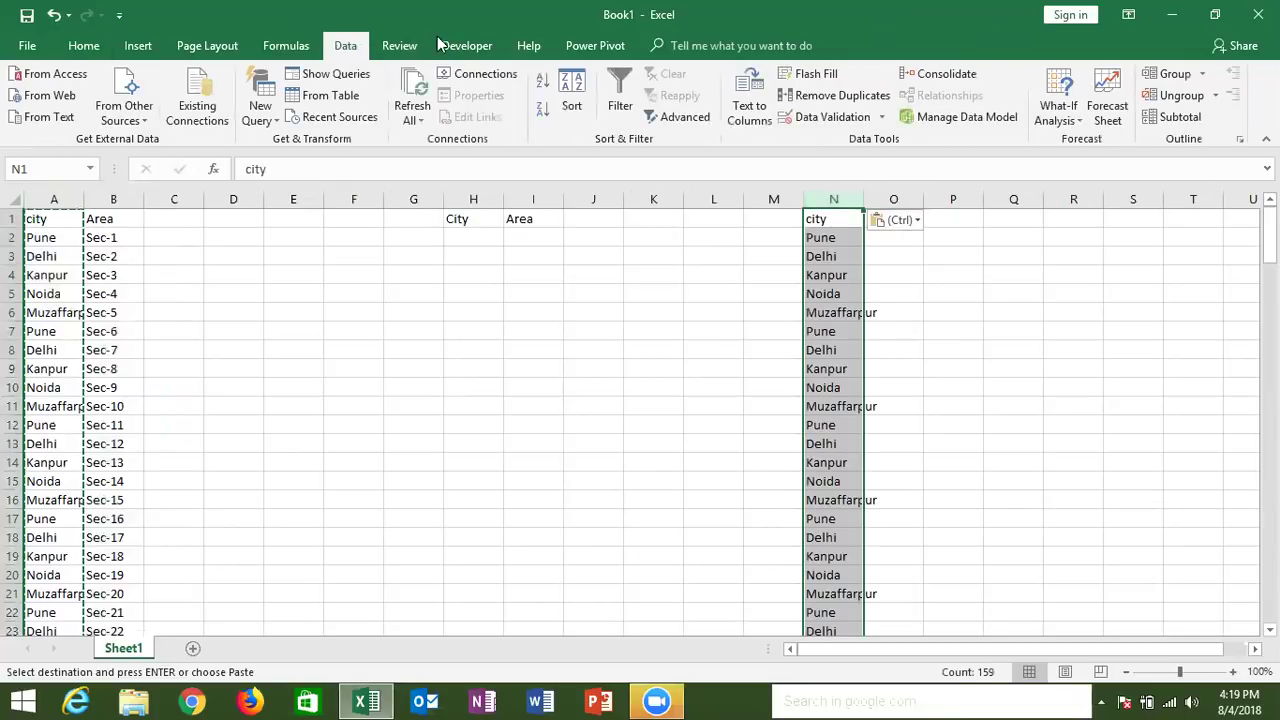
left_click(880, 118)
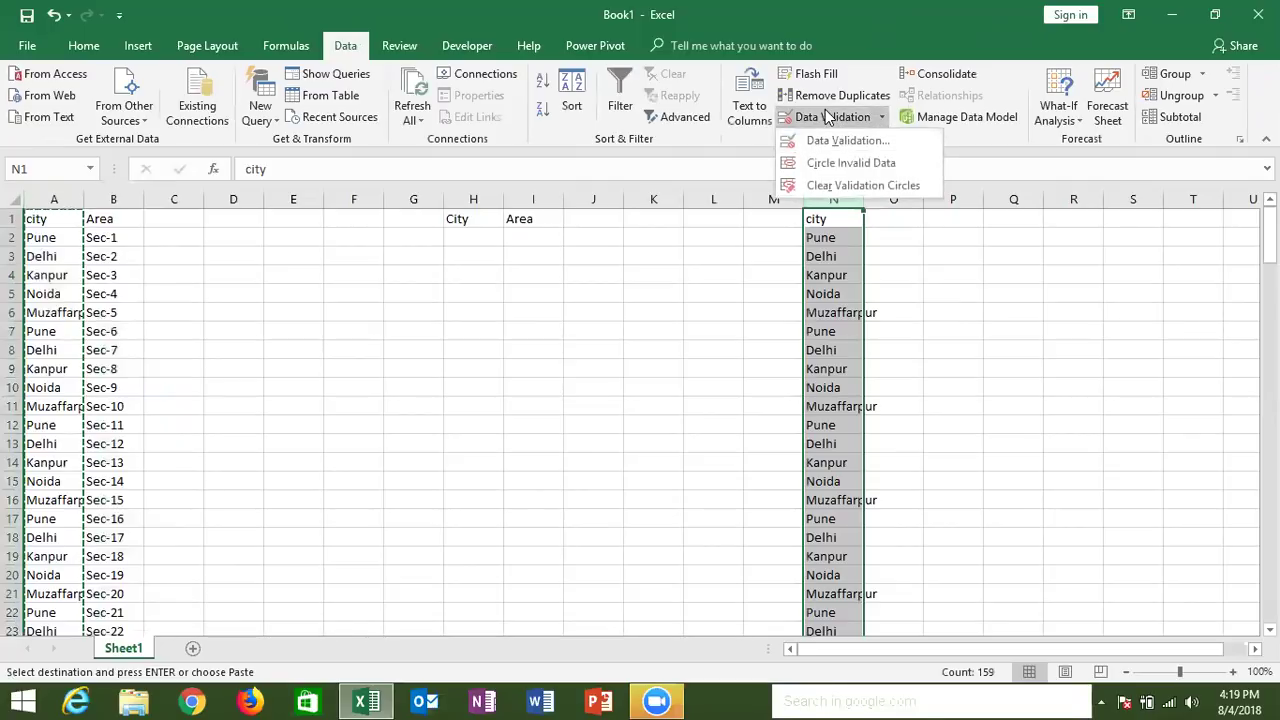
left_click(657, 200)
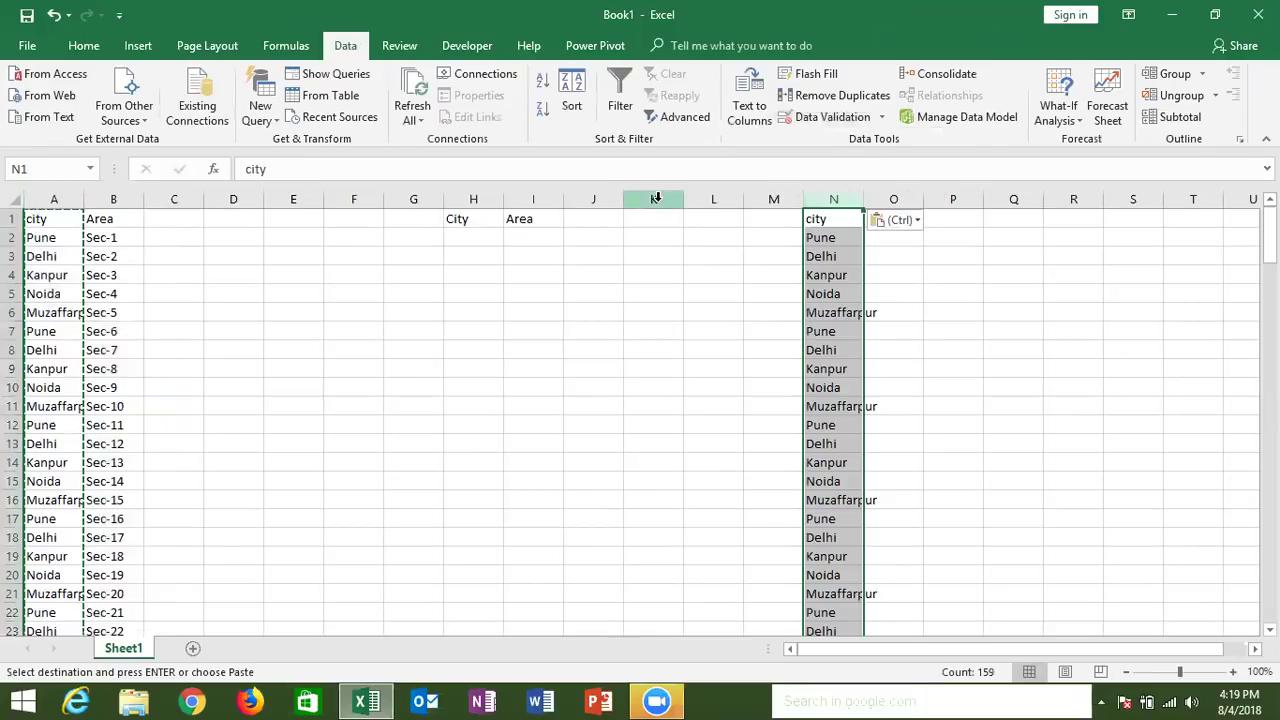
Step: Remove the 153 duplicate cities from column N and autofit its width to Muzaffarpur
left_click(812, 96)
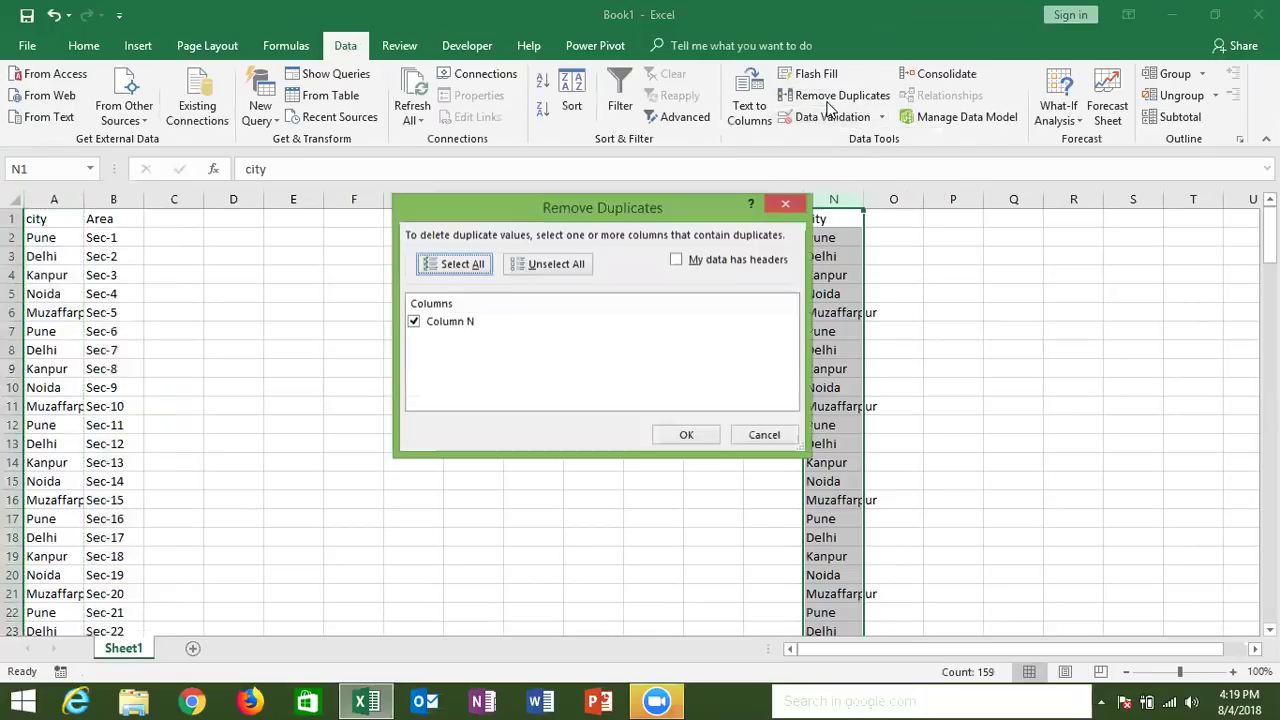
left_click(680, 435)
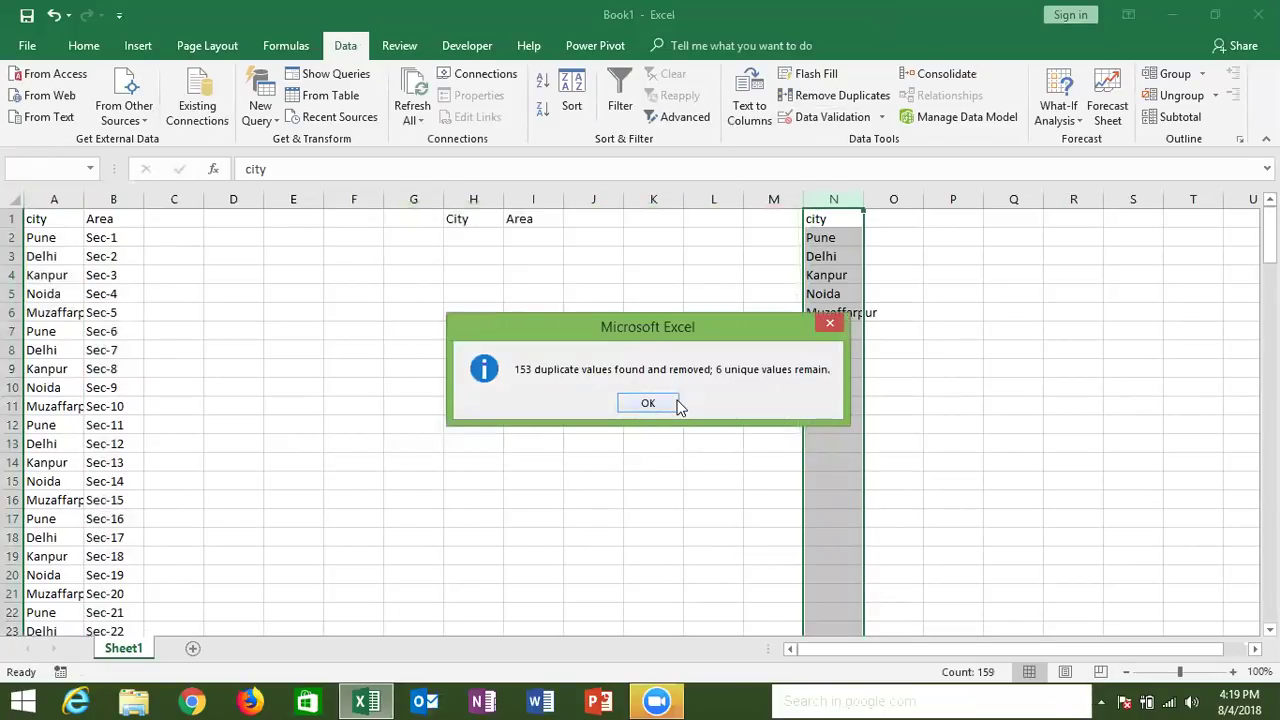
left_click(646, 404)
left_click_drag(845, 293, 845, 312)
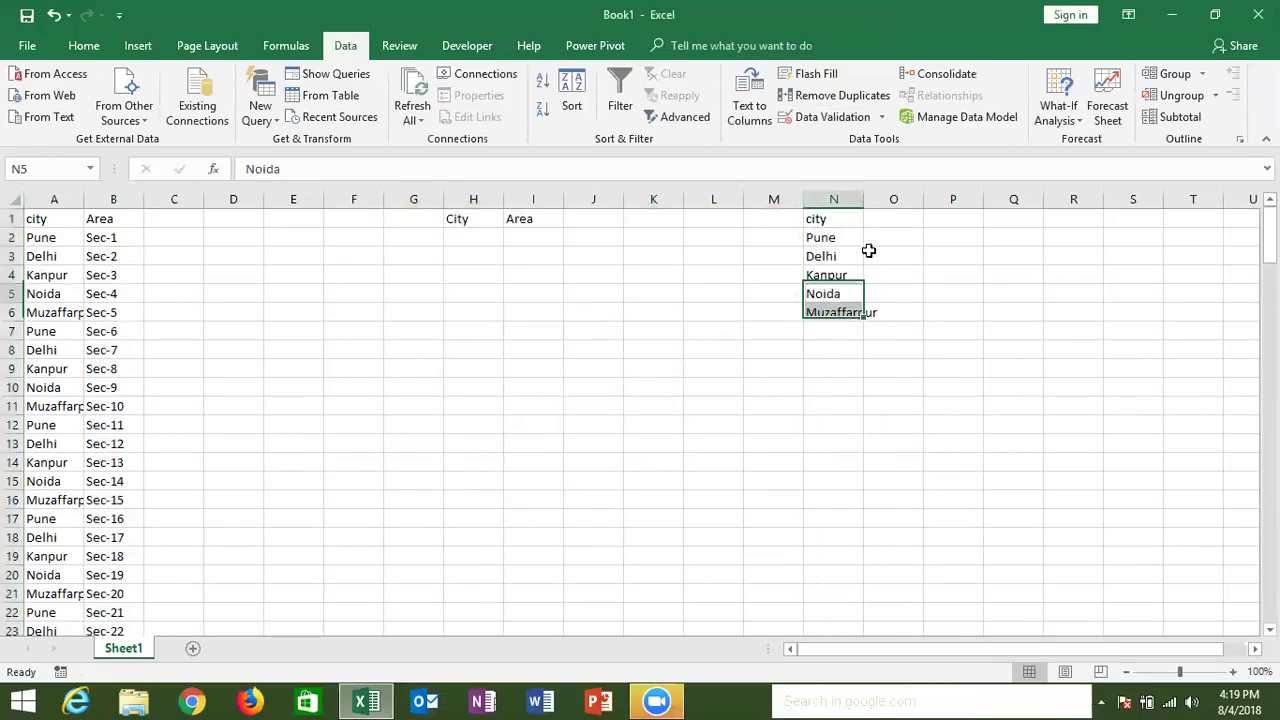
double_click(863, 201)
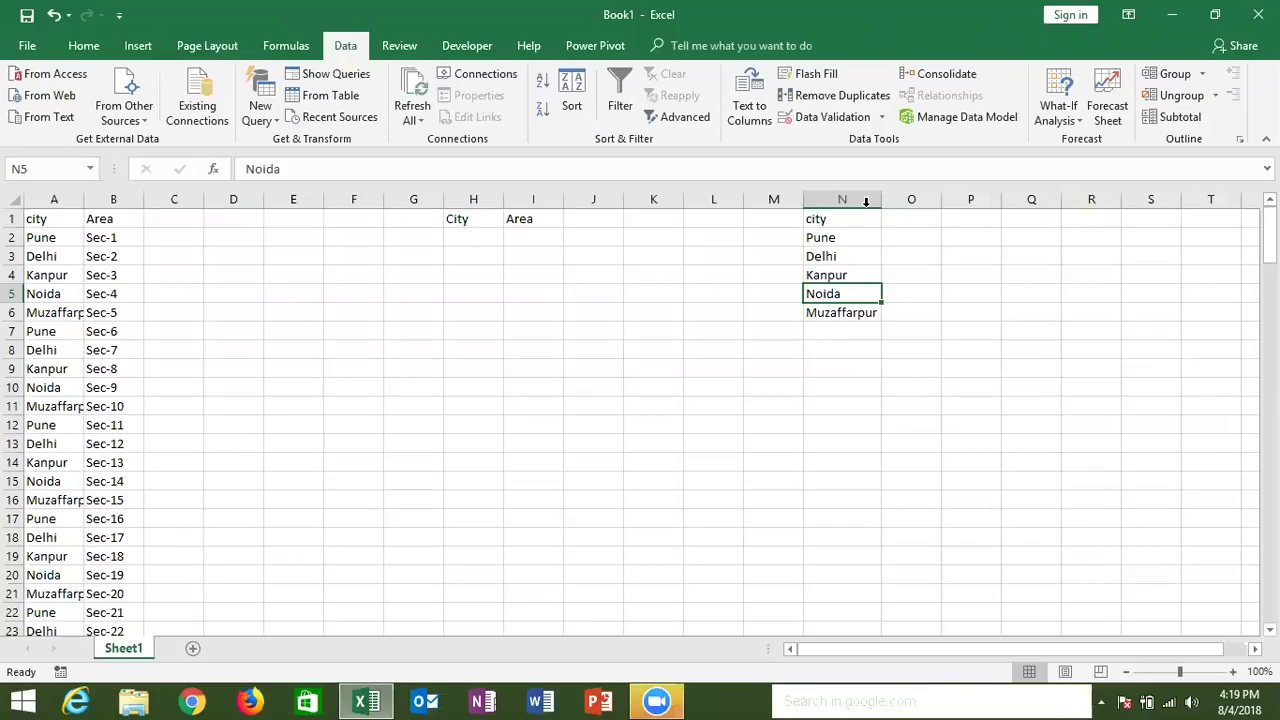
Step: Give H2 a List data validation with source =$N$2:$N$6
left_click(498, 234)
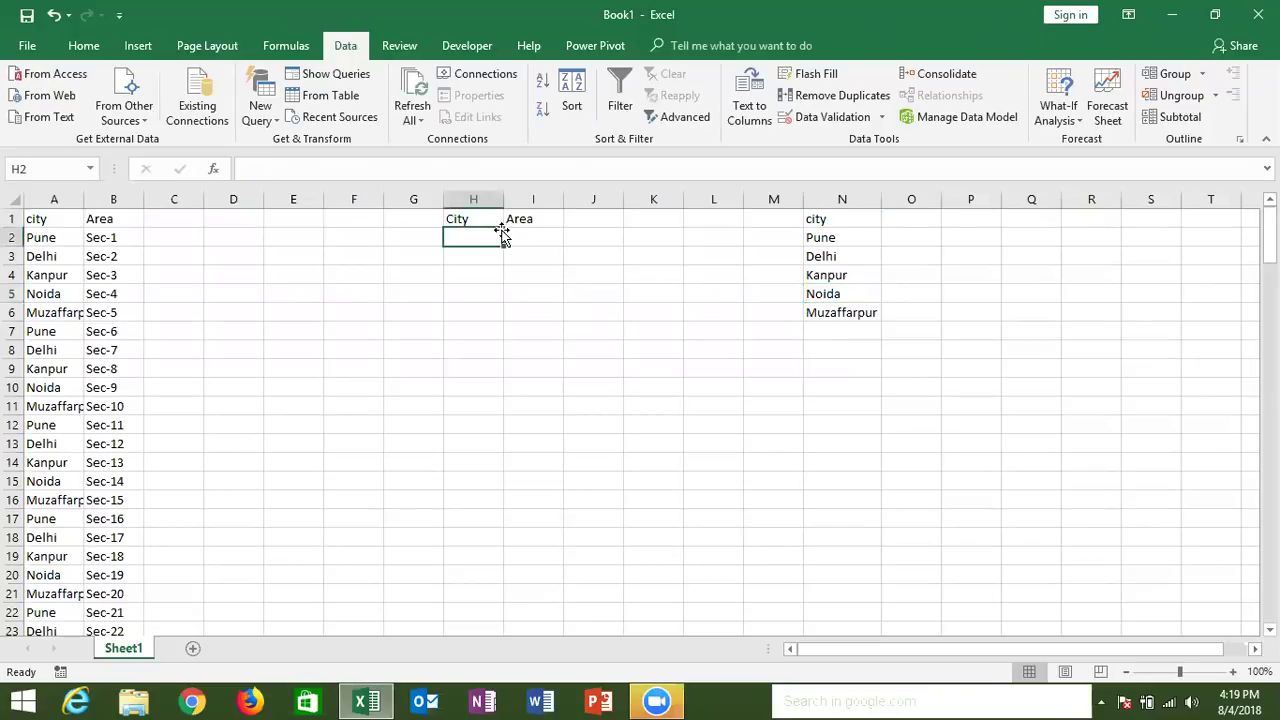
left_click(815, 116)
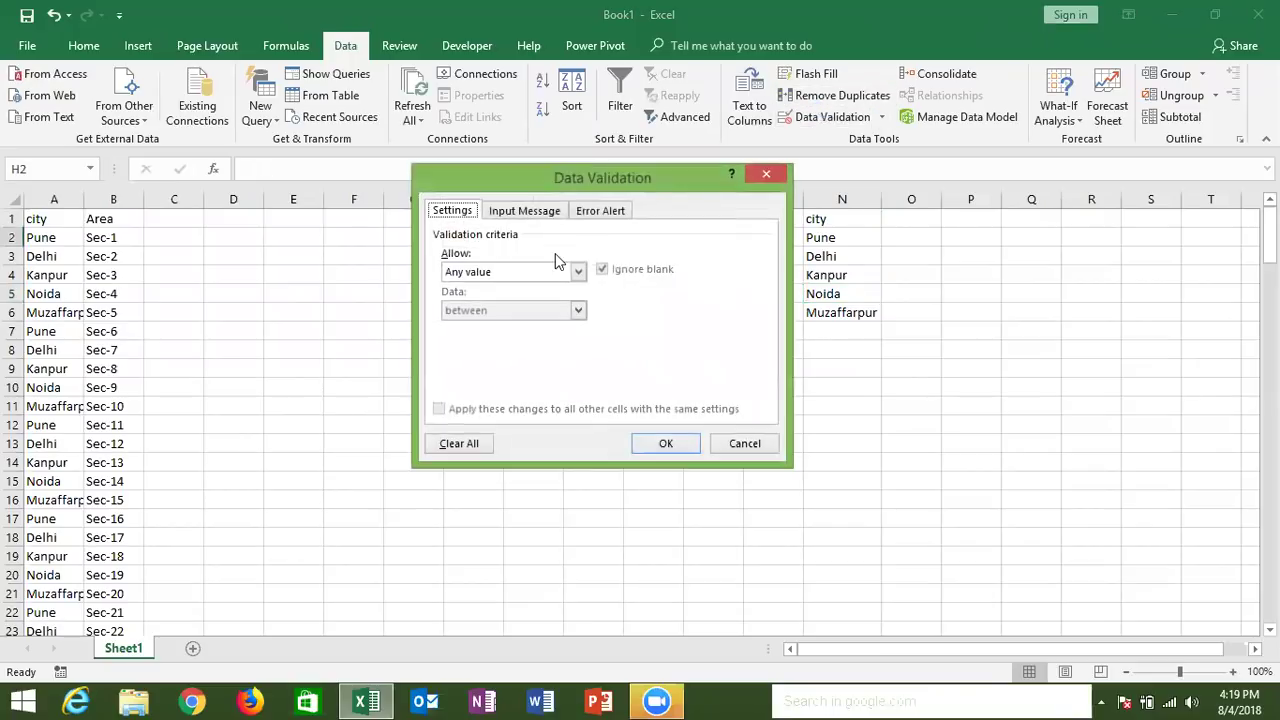
left_click(537, 272)
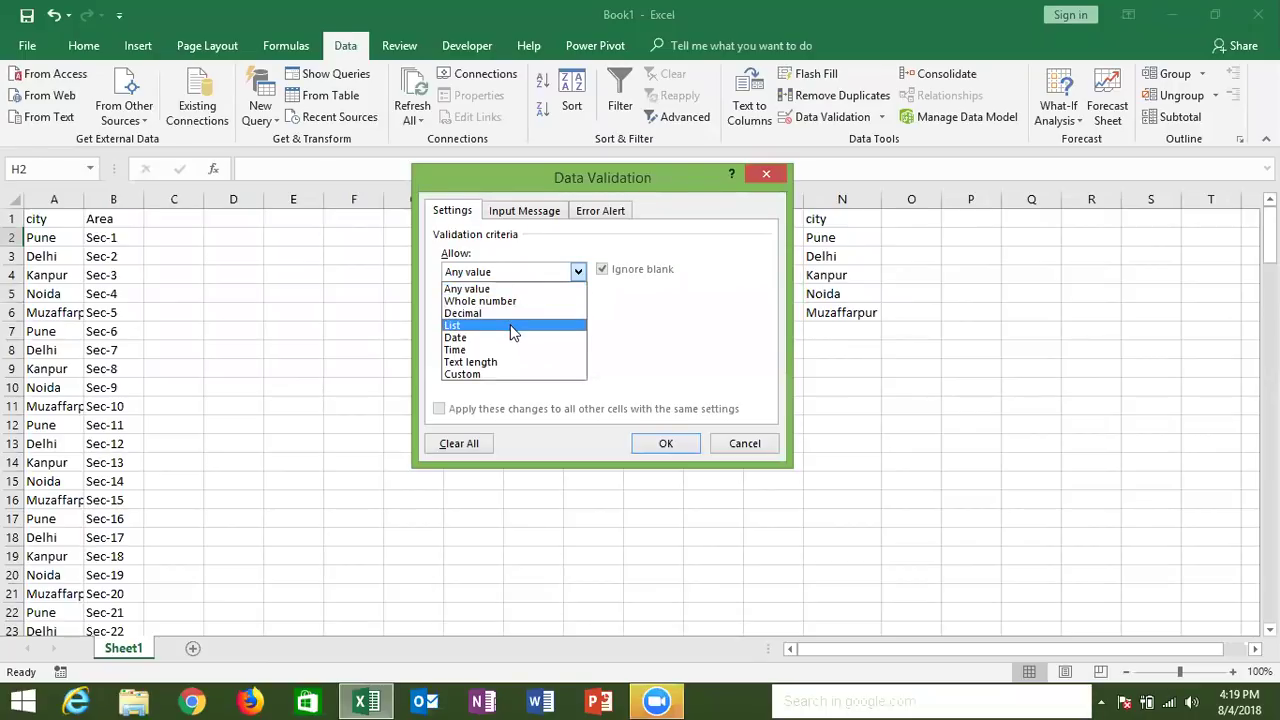
left_click(512, 328)
left_click(687, 349)
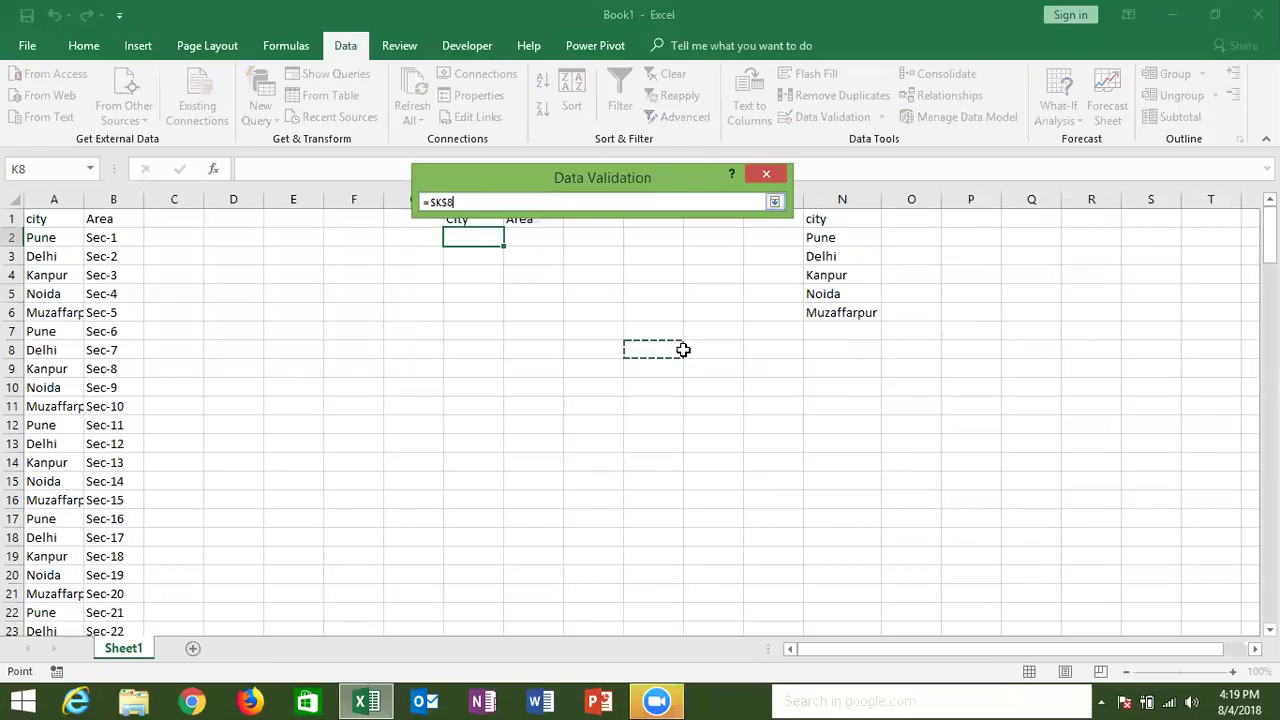
left_click(815, 240)
key("shift+Down")
key("shift+Down")
key("shift+Down")
key("shift+Down")
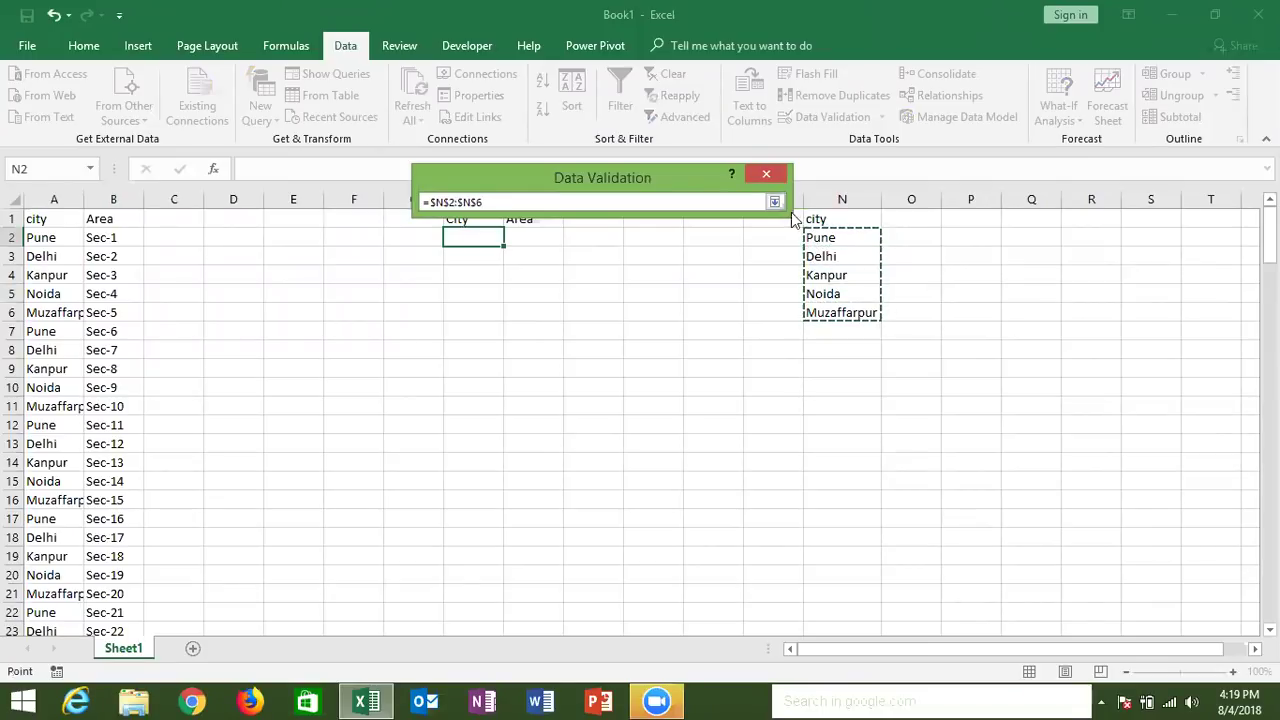
left_click(775, 203)
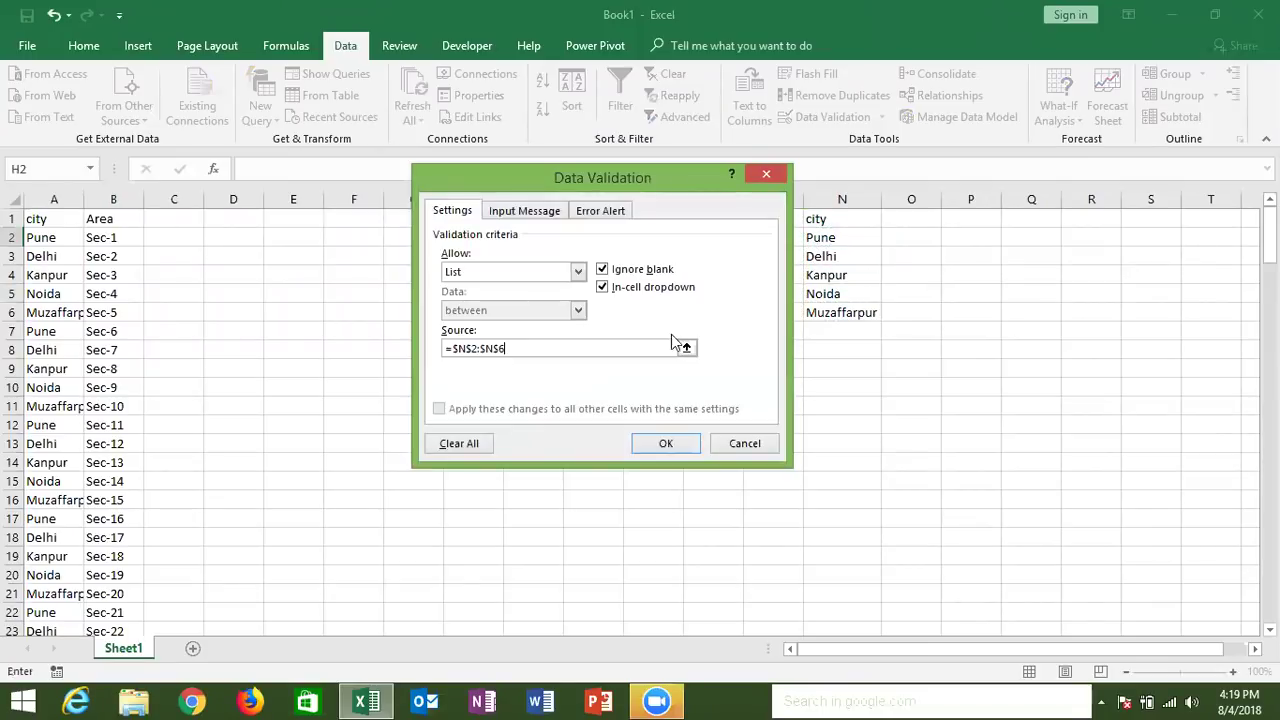
left_click(666, 443)
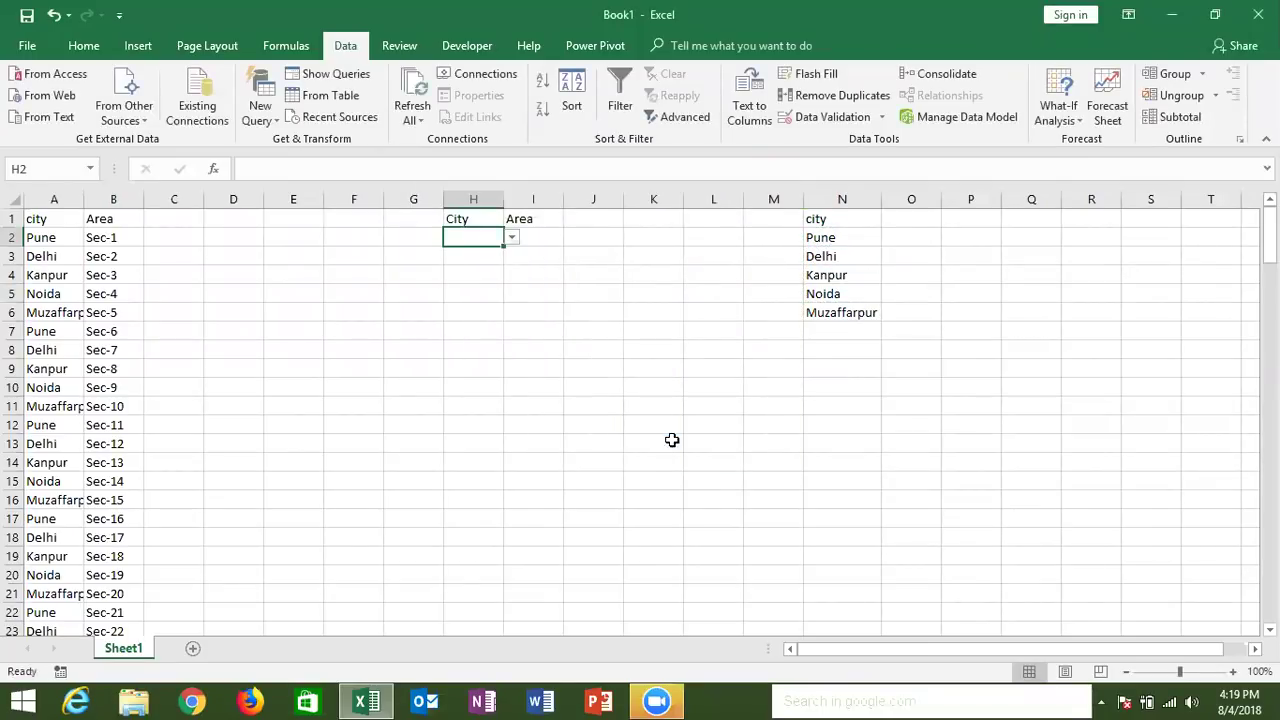
Step: Choose Pune from the H2 drop-down and move to the city header in A1
left_click(512, 237)
left_click(489, 255)
left_click(541, 220)
left_click(74, 274)
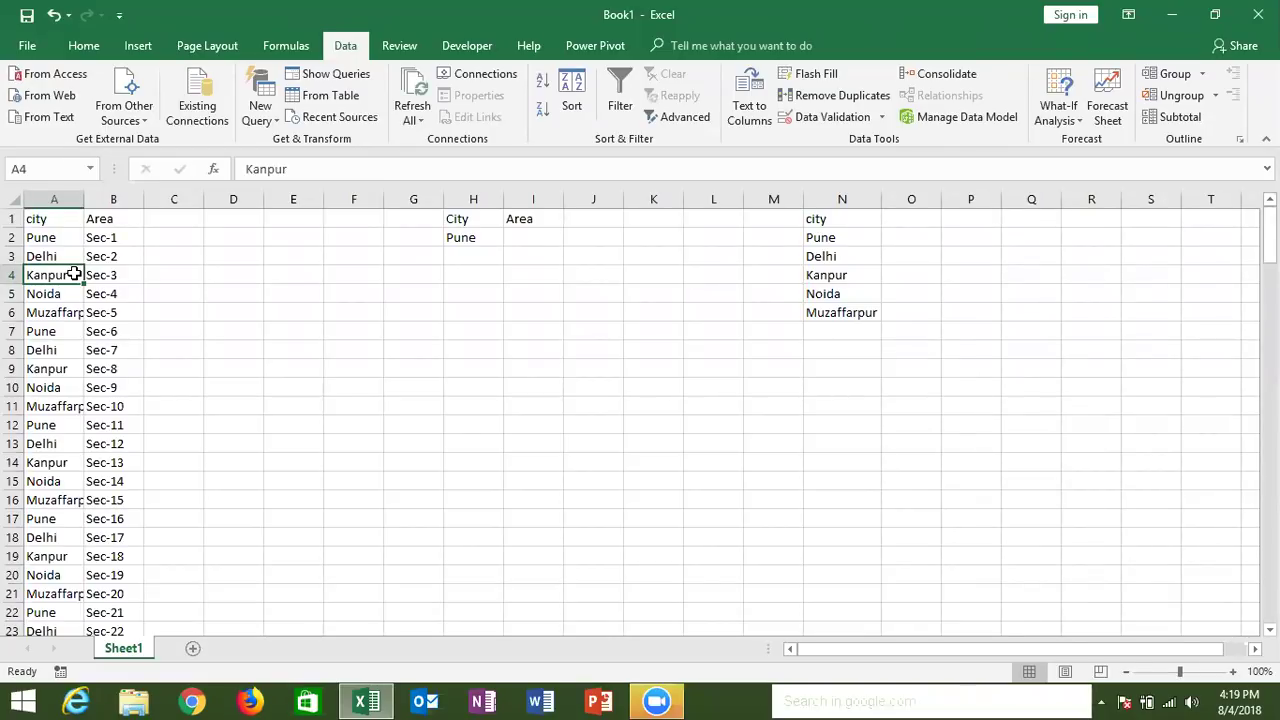
key("Up")
key("Up")
key("Up")
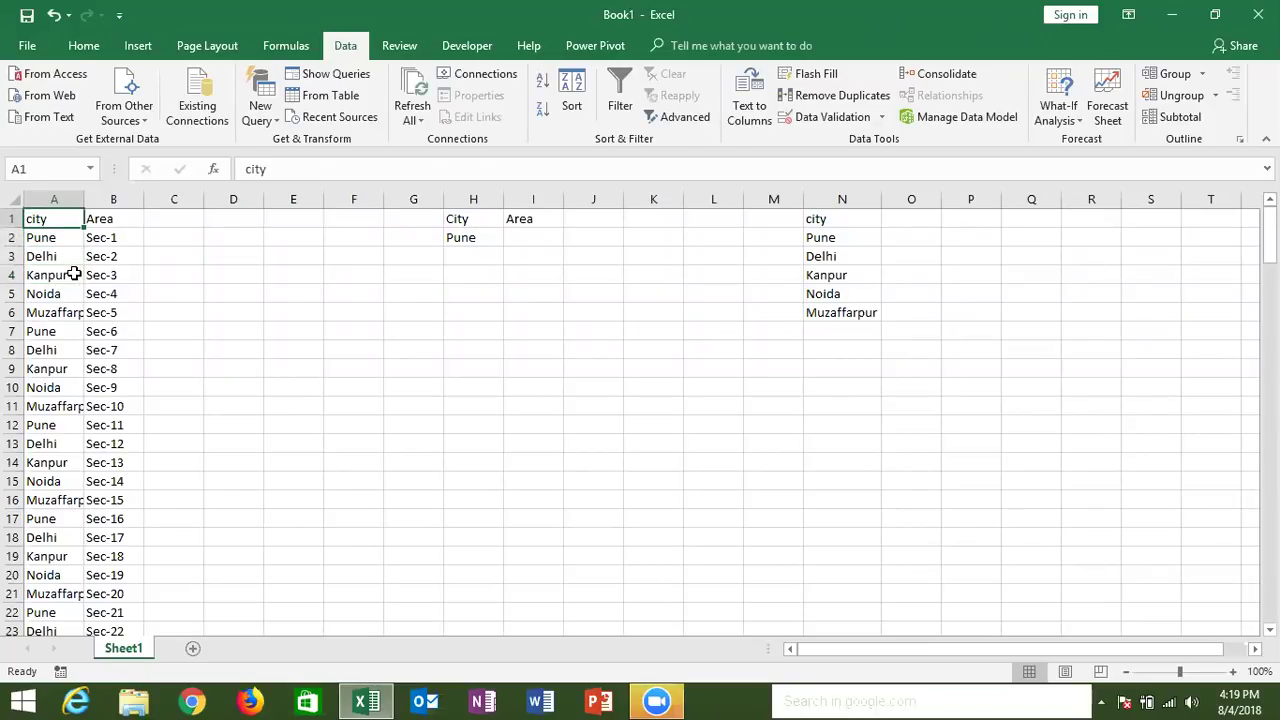
Step: Select A1:B159 and set up a sort with headers, sorting first by city
key("shift+Right")
key("shift+Left")
key("shift+Right")
key("ctrl+shift+Down")
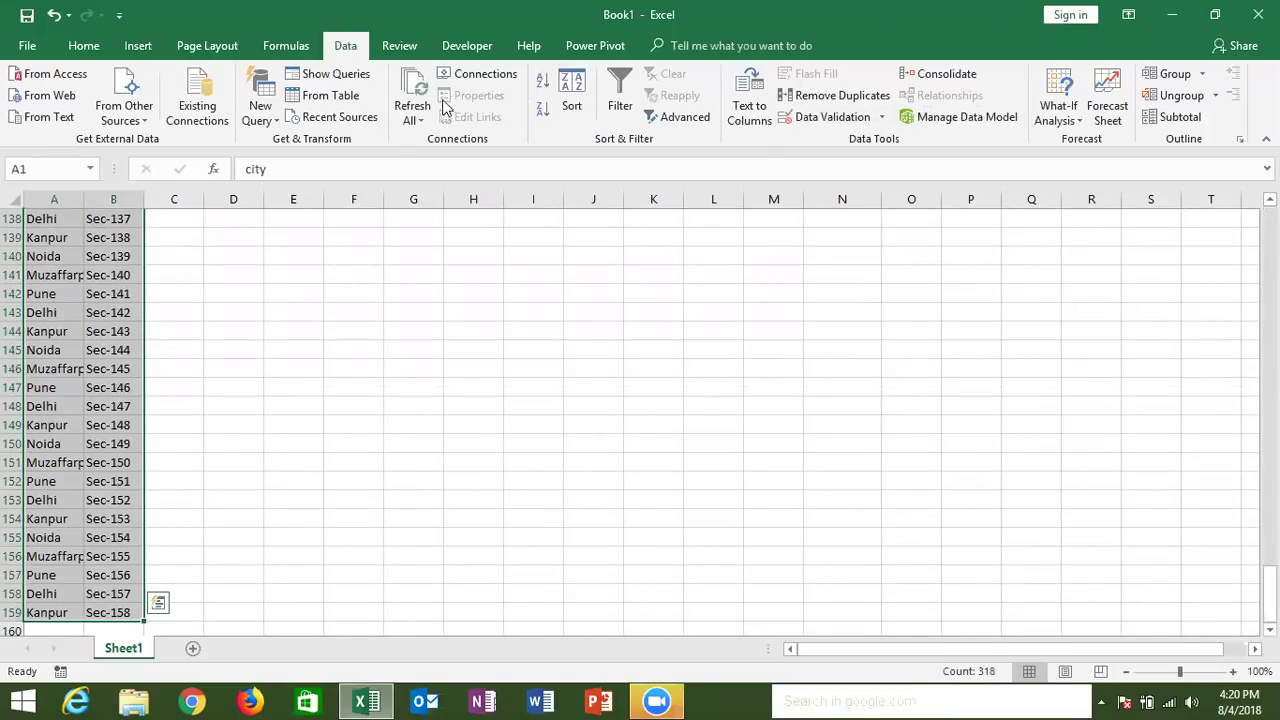
left_click(578, 104)
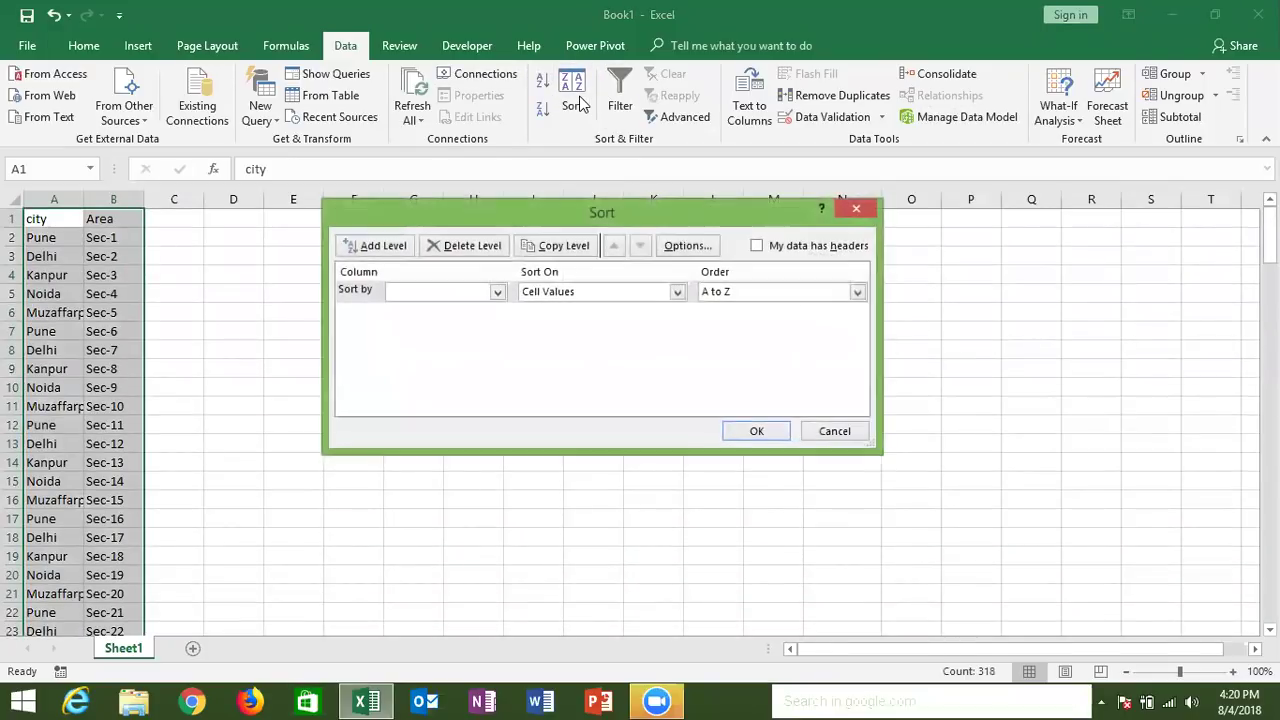
left_click(415, 294)
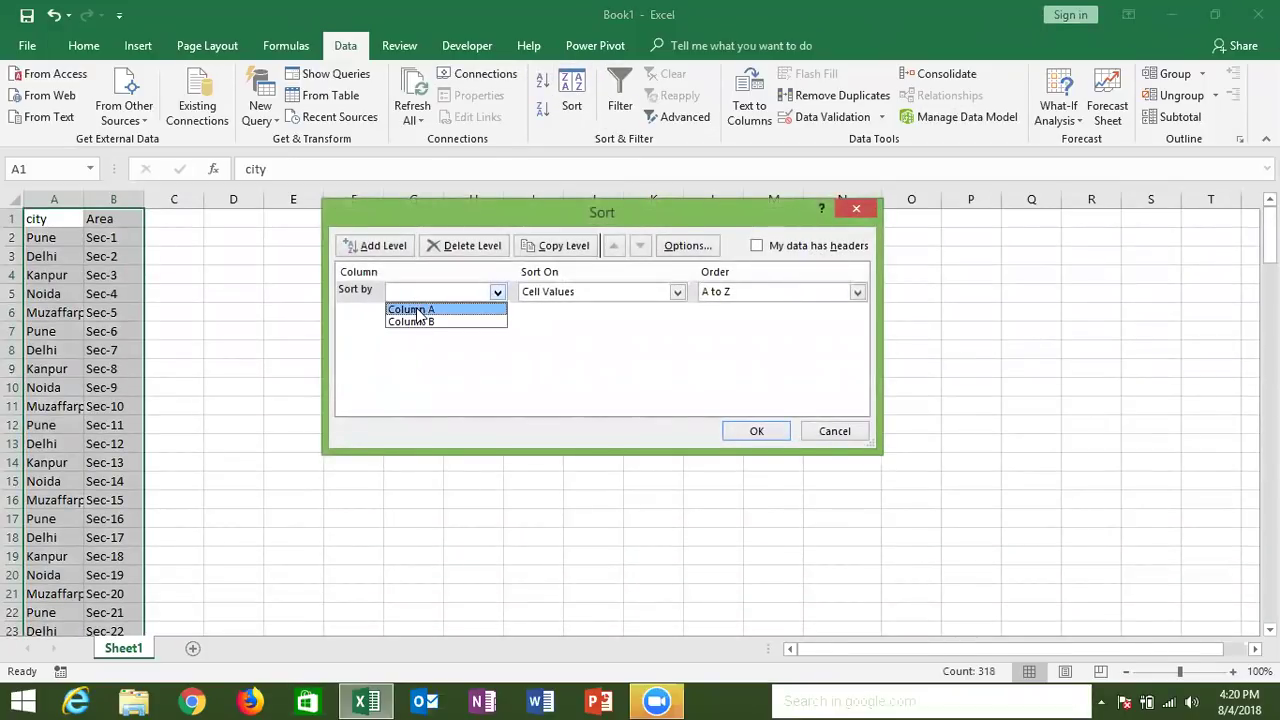
left_click(418, 295)
left_click(817, 249)
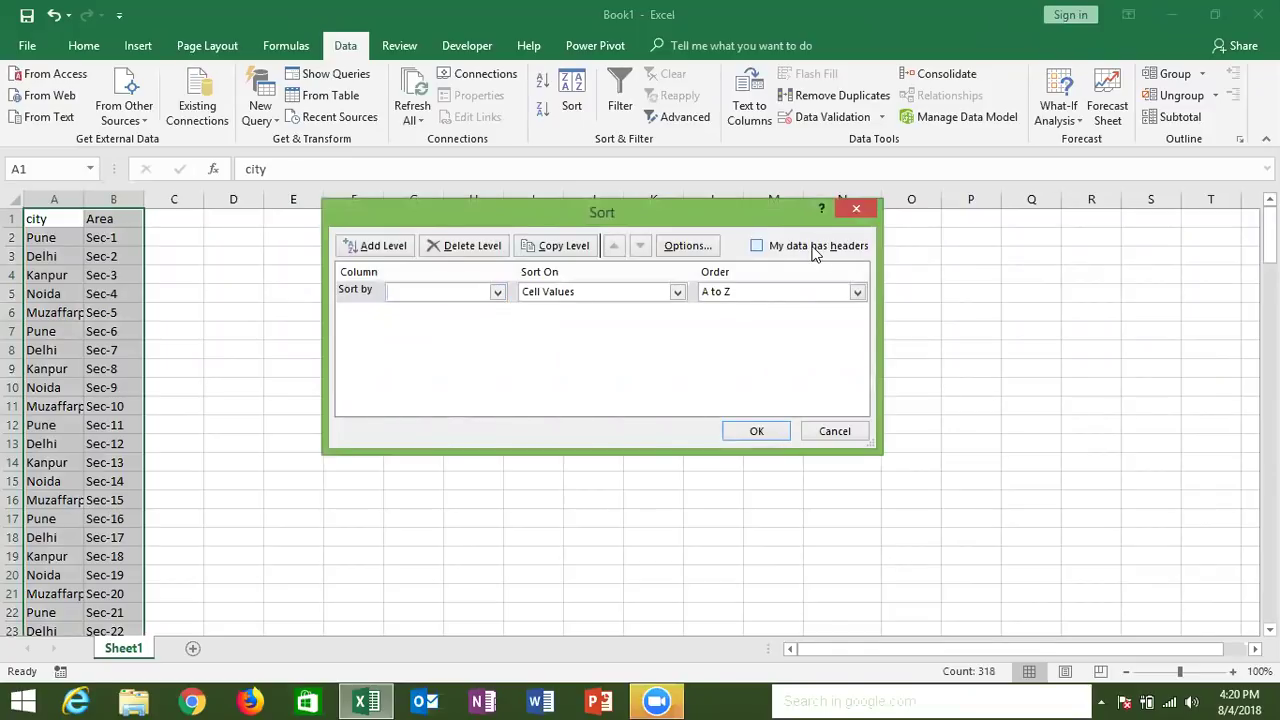
left_click(463, 291)
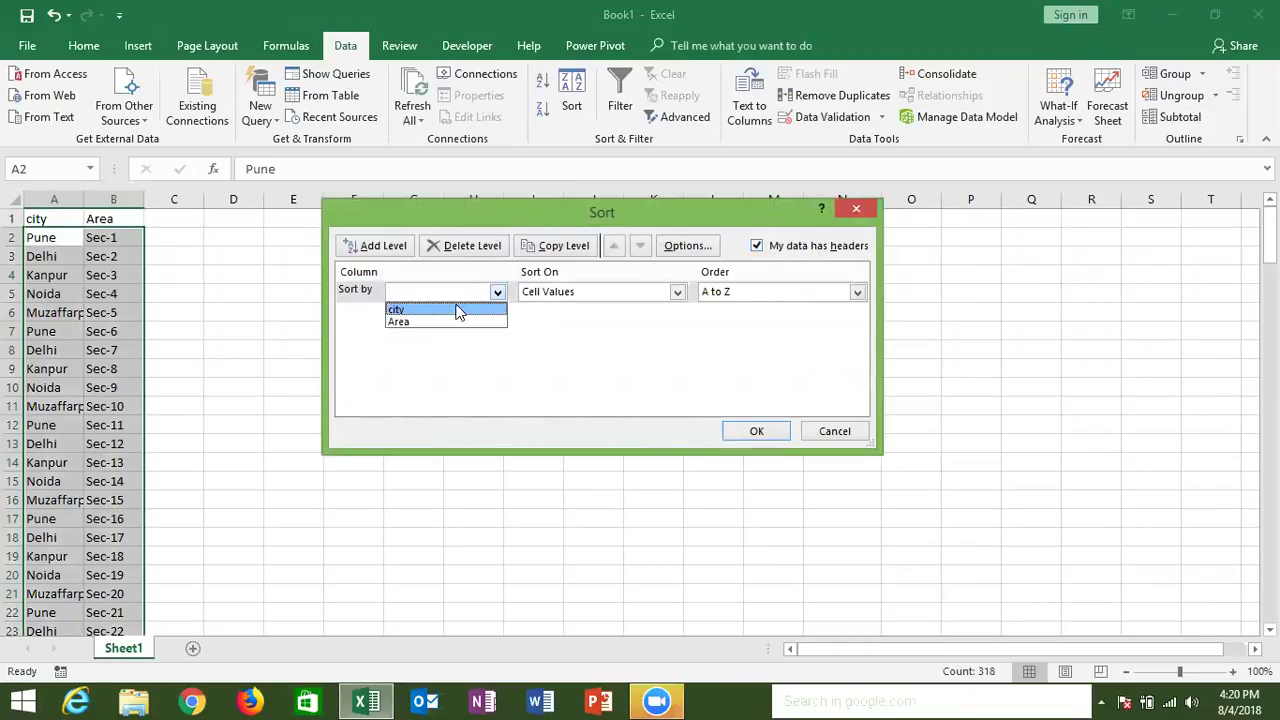
left_click(458, 310)
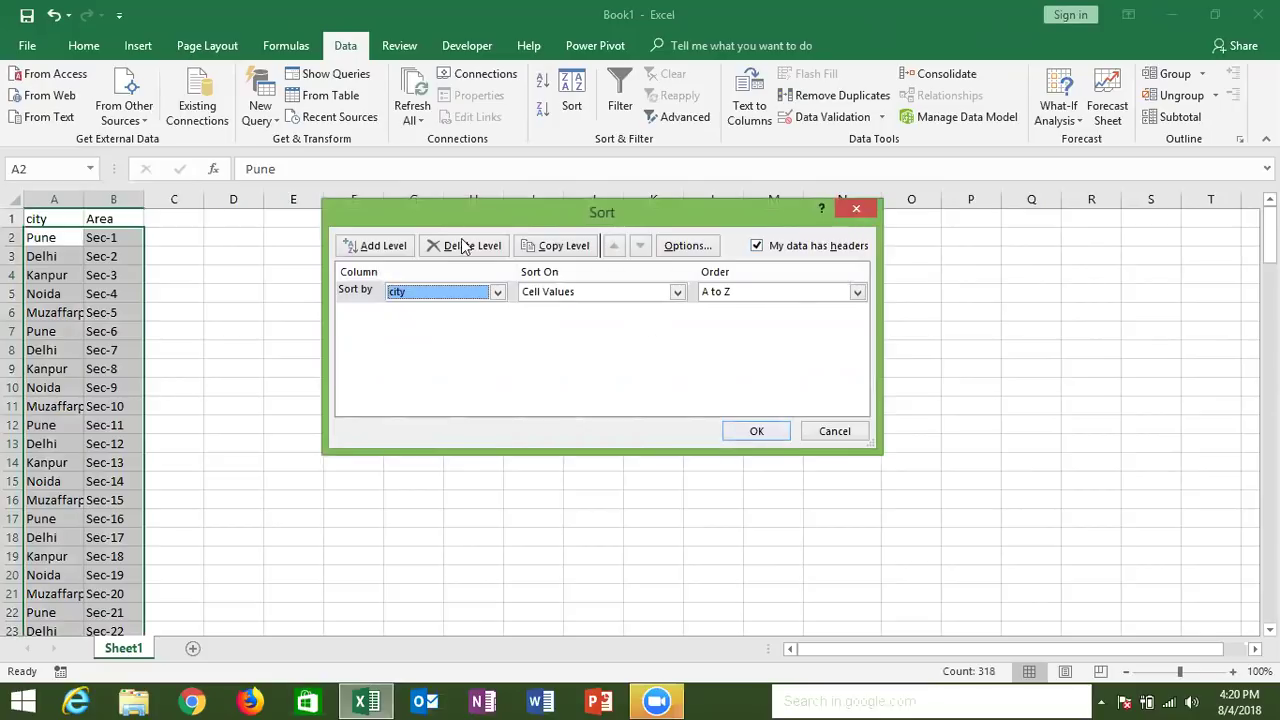
Step: Add a second sort level by Area, apply the sort, and review the sorted rows
left_click(384, 256)
left_click(414, 313)
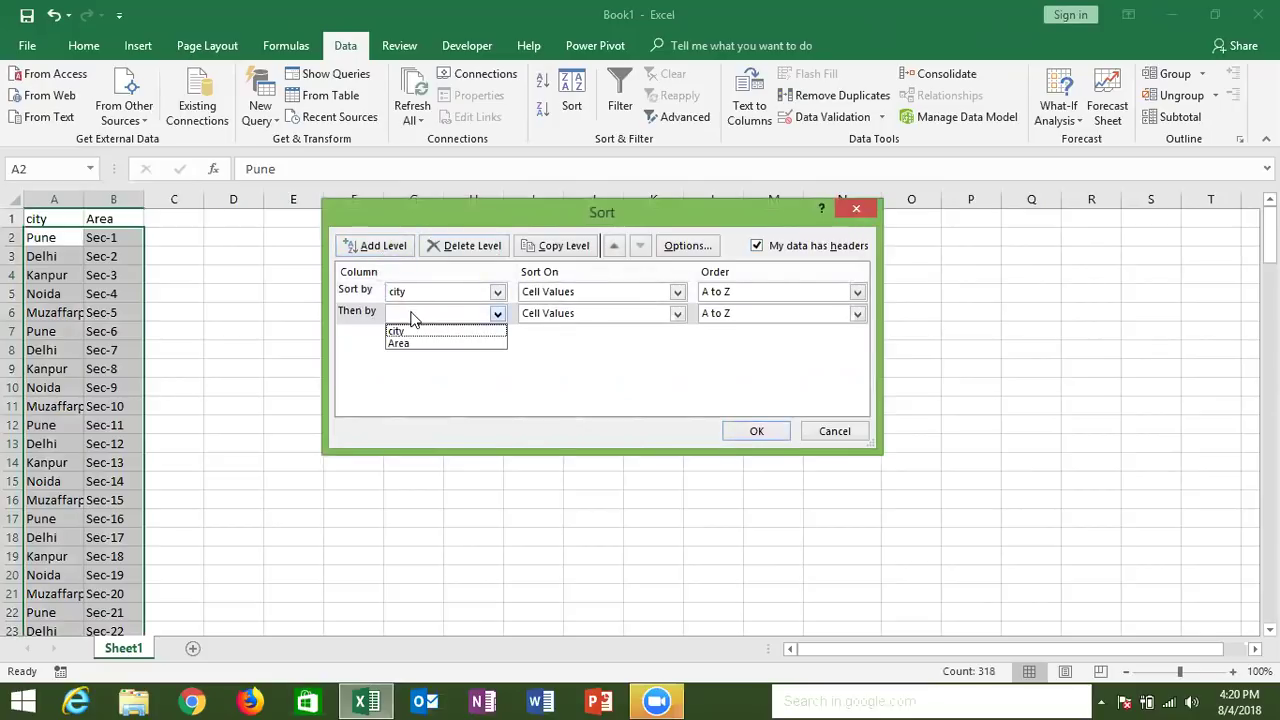
left_click(414, 345)
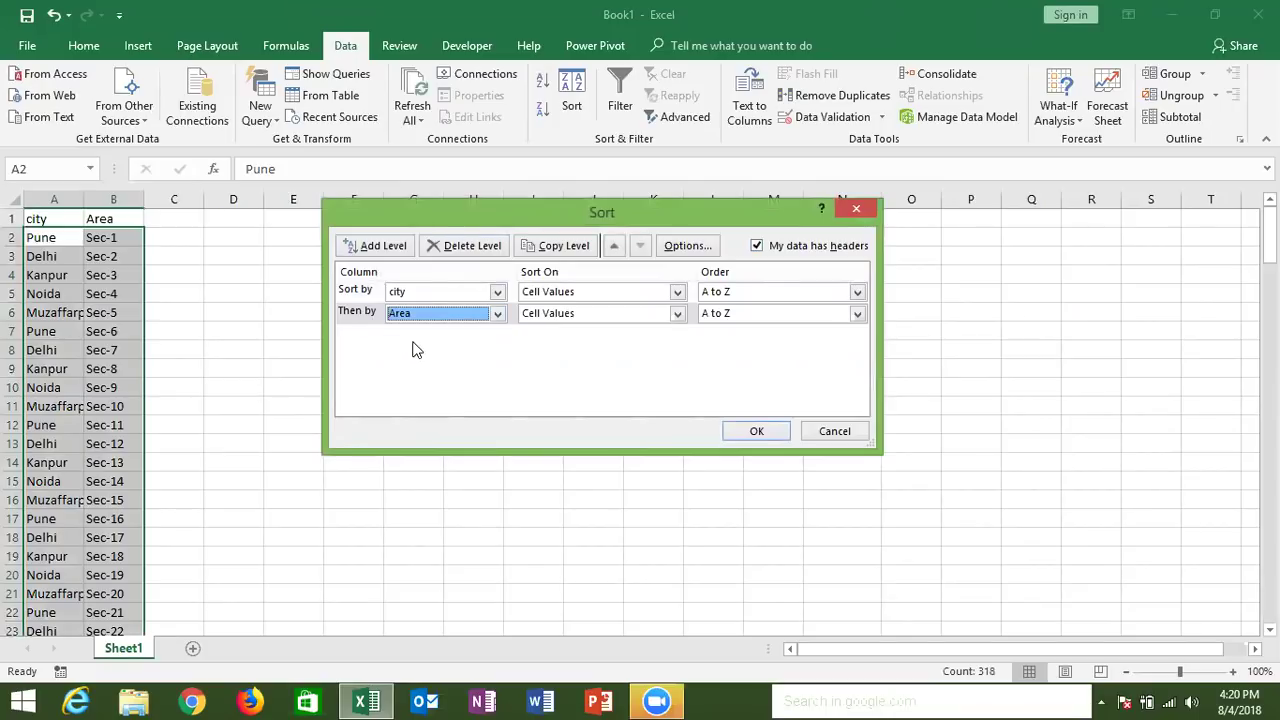
left_click(756, 429)
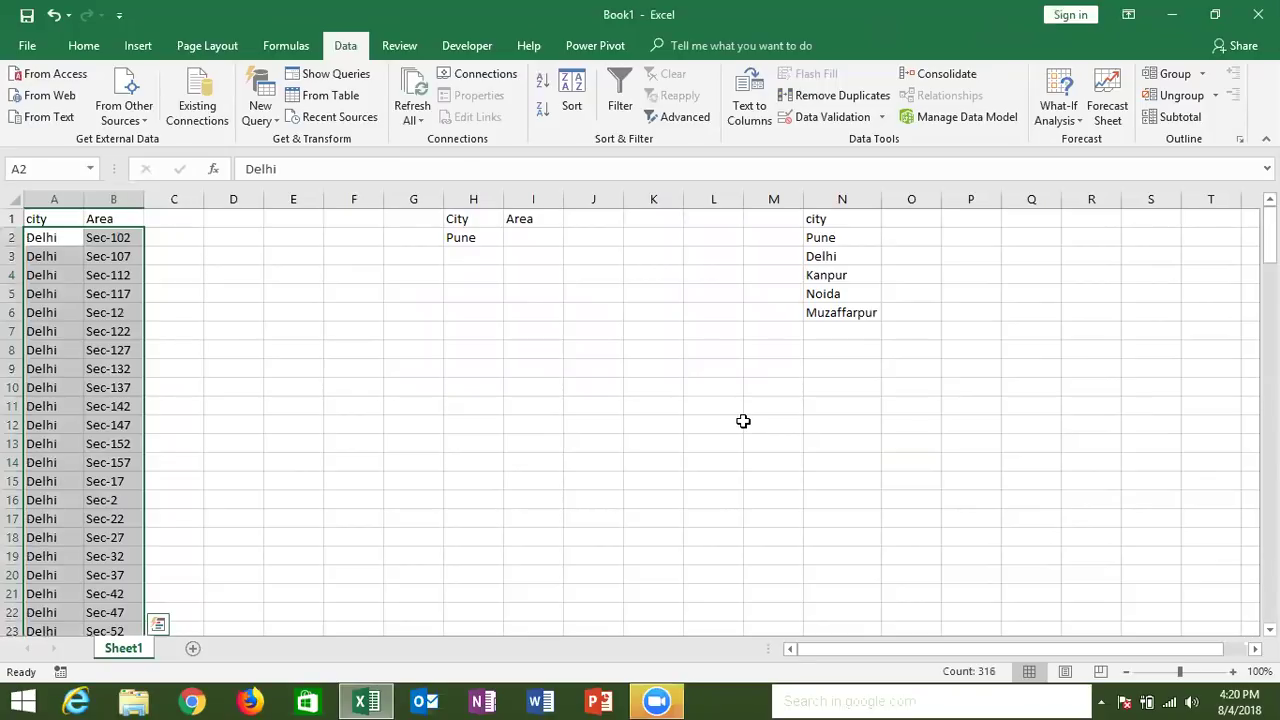
key("Down")
key("Down")
key("Down")
key("Down")
key("Down")
key("Down")
key("Down")
key("Down")
key("Down")
key("Down")
key("Up")
key("Up")
key("Up")
key("Up")
key("Up")
key("Up")
key("Up")
key("Down")
key("Down")
key("Down")
key("Down")
key("Down")
key("Down")
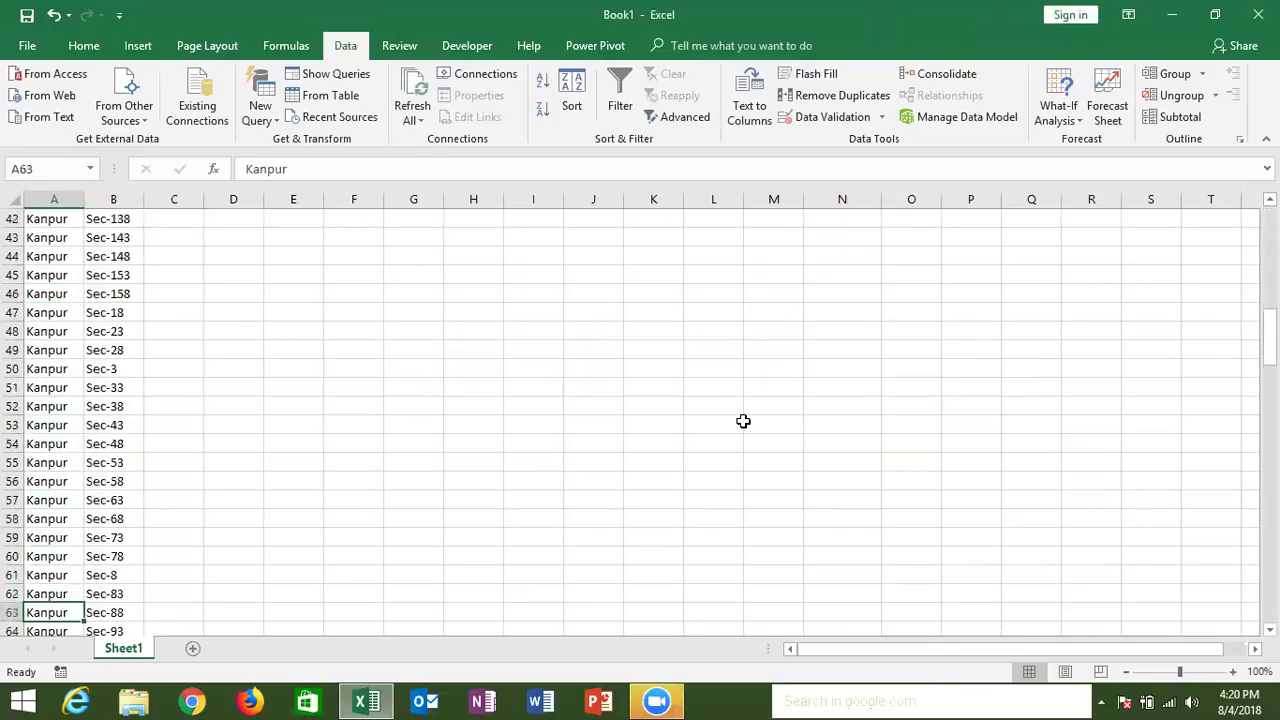
key("Down")
key("Down")
key("Down")
key("Down")
key("Down")
key("Down")
key("Down")
key("Down")
key("Down")
key("Down")
key("Down")
key("Down")
key("Down")
key("Down")
key("Down")
key("ctrl+Home")
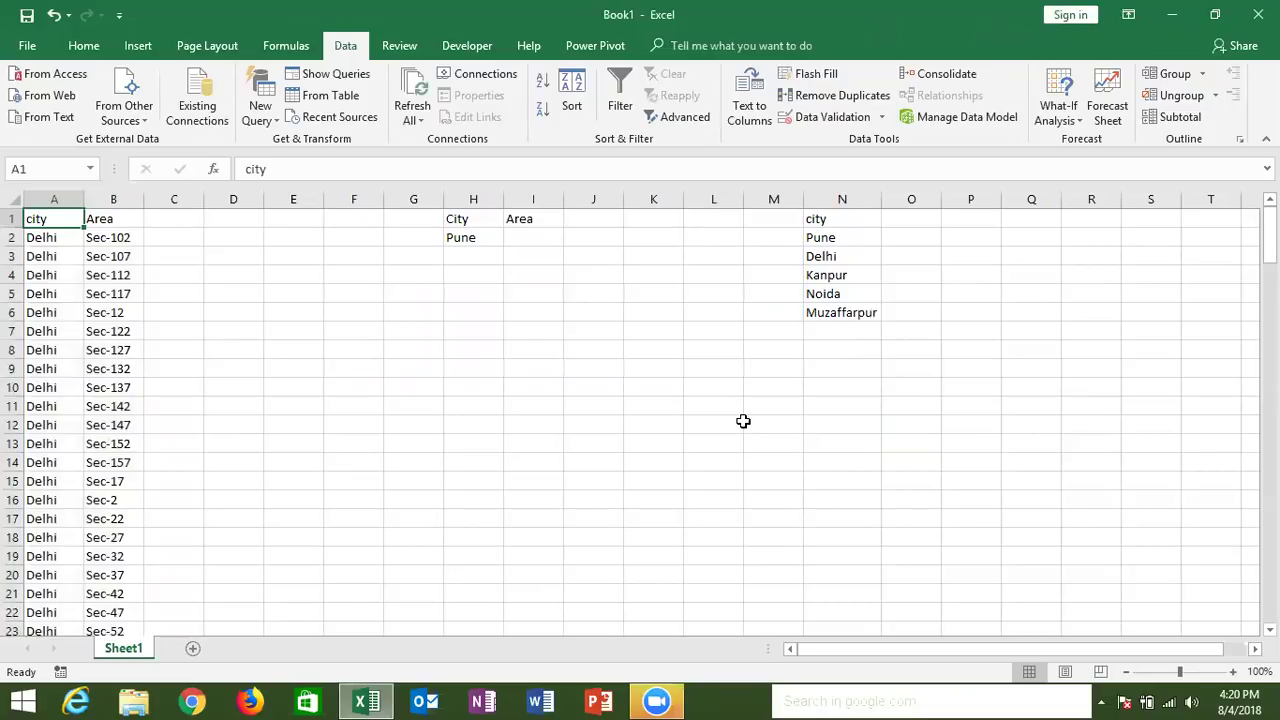
Step: Select I2 and start a COUNTIF formula with the =cou autocomplete
left_click(471, 244)
left_click(410, 254)
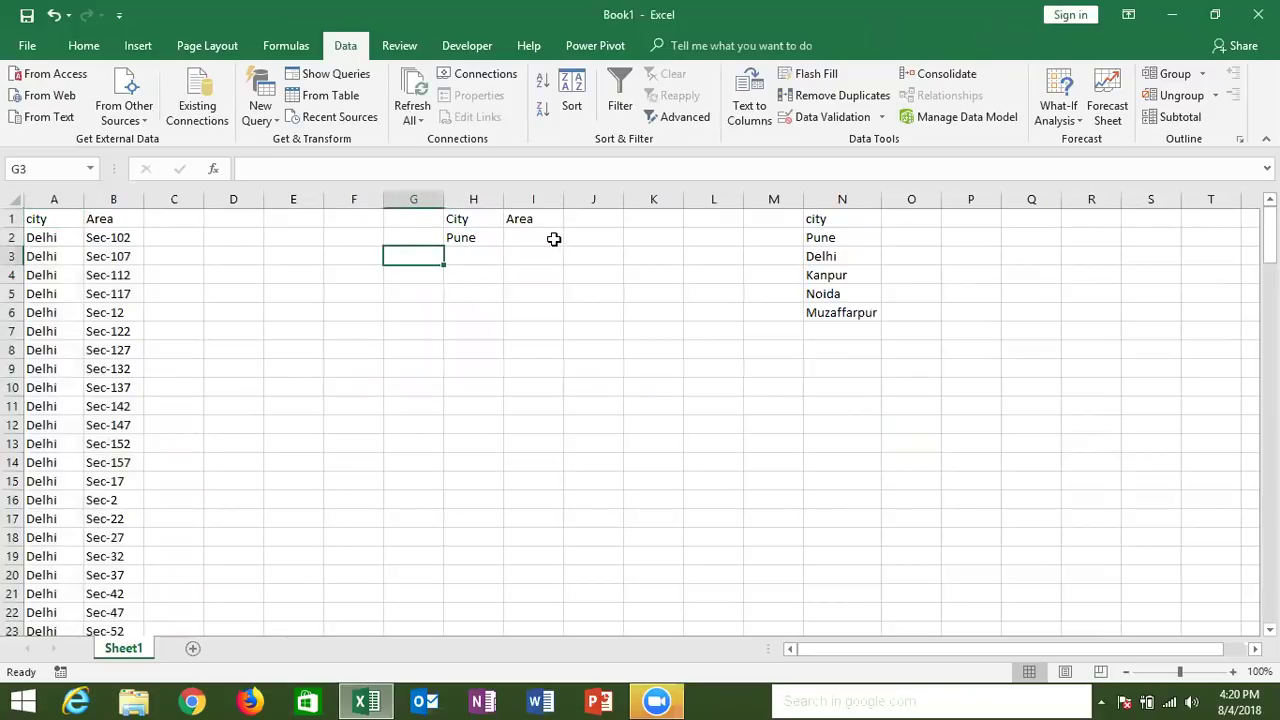
left_click(553, 239)
type("=cou")
key("Down")
key("Down")
key("Down")
key("Down")
key("Up")
key("Tab")
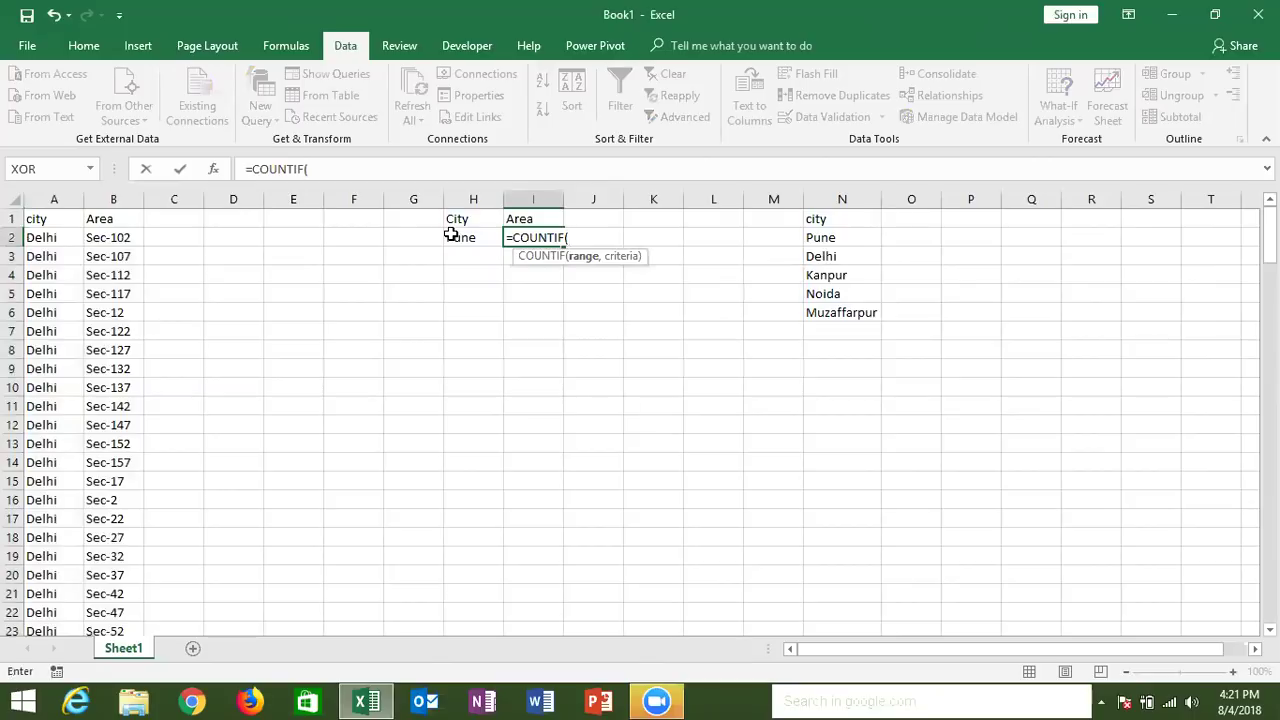
Step: Complete =COUNTIF(A:A,H2) in I2 so it returns 32 for Pune
left_click(52, 198)
type(",")
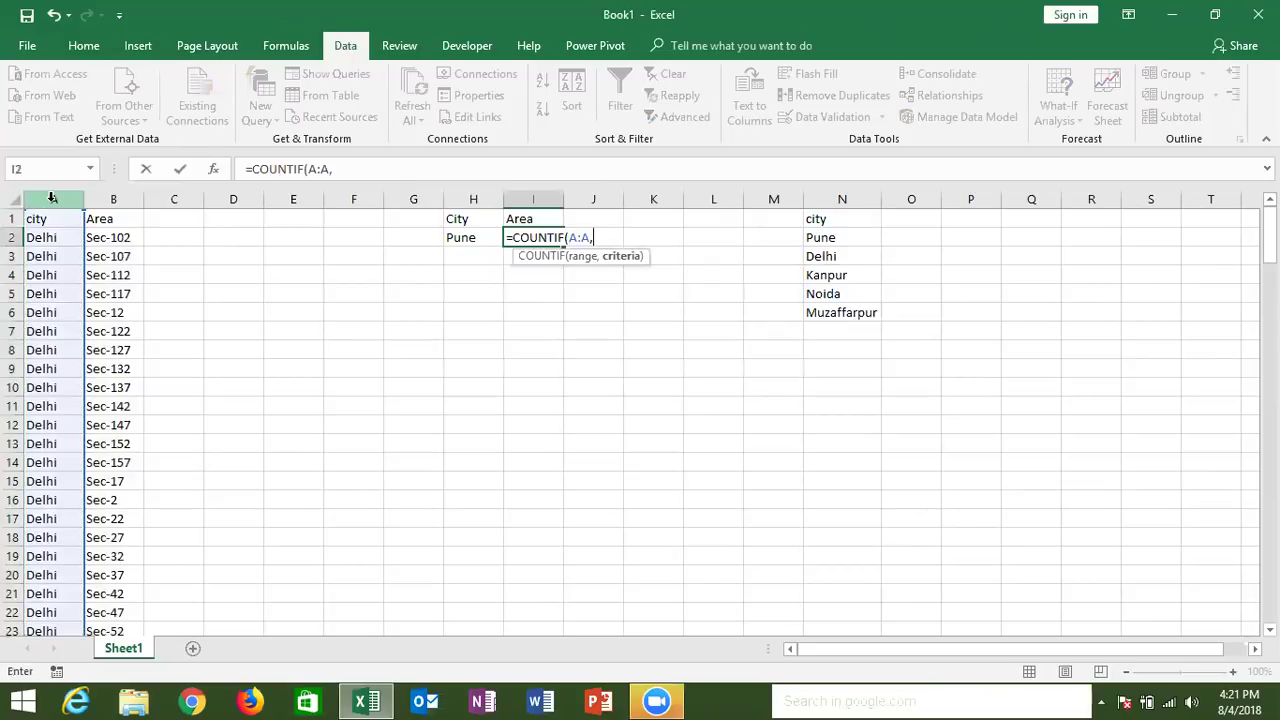
left_click(450, 236)
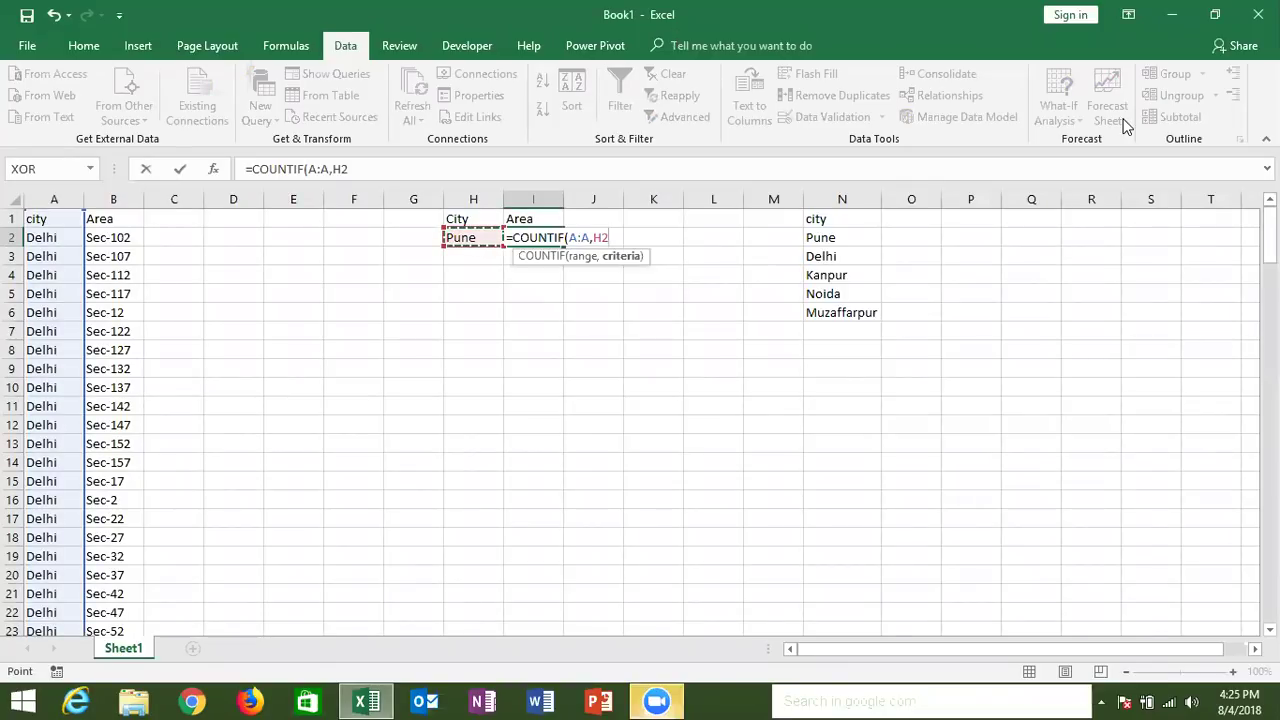
key("BackSpace")
key("BackSpace")
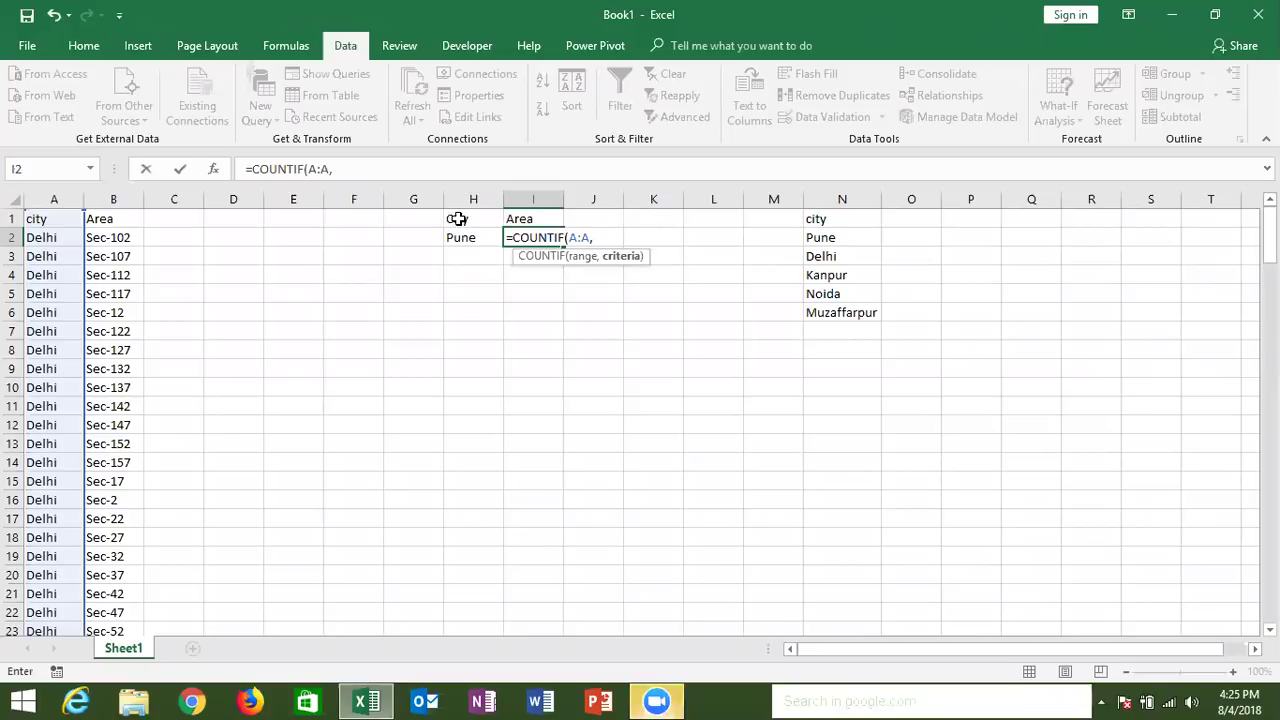
left_click(466, 240)
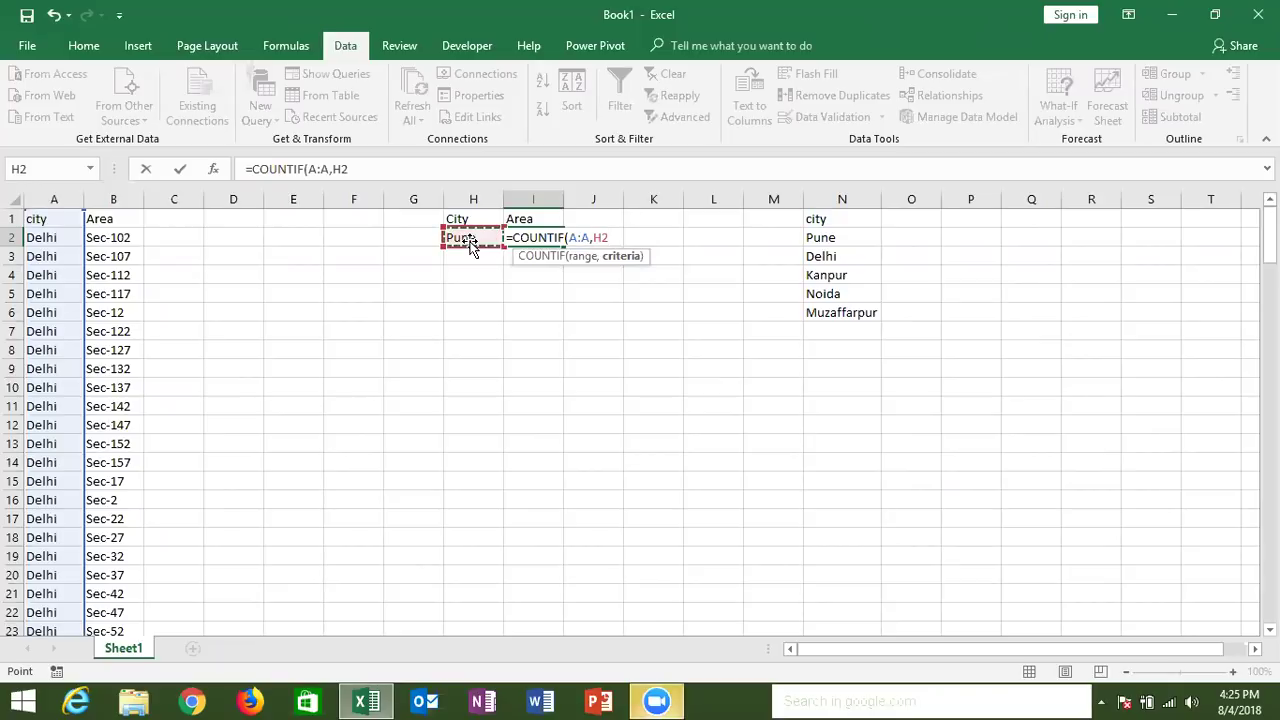
key("Return")
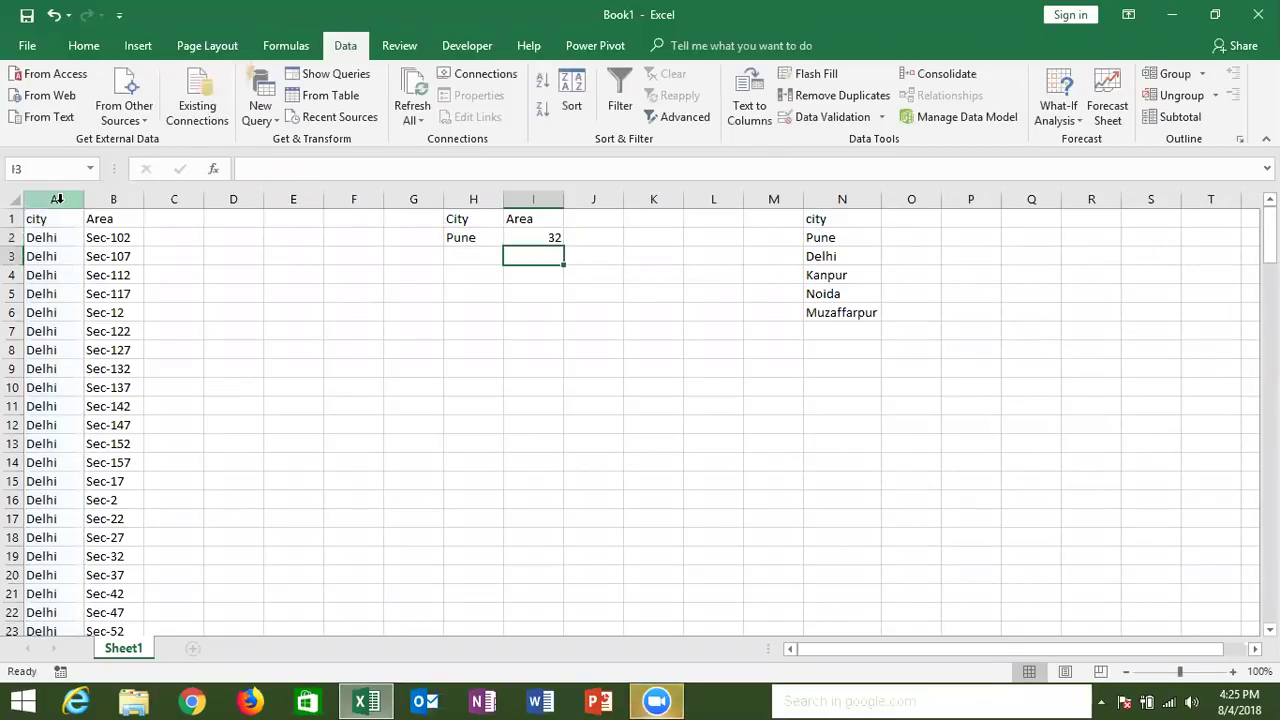
left_click(58, 201)
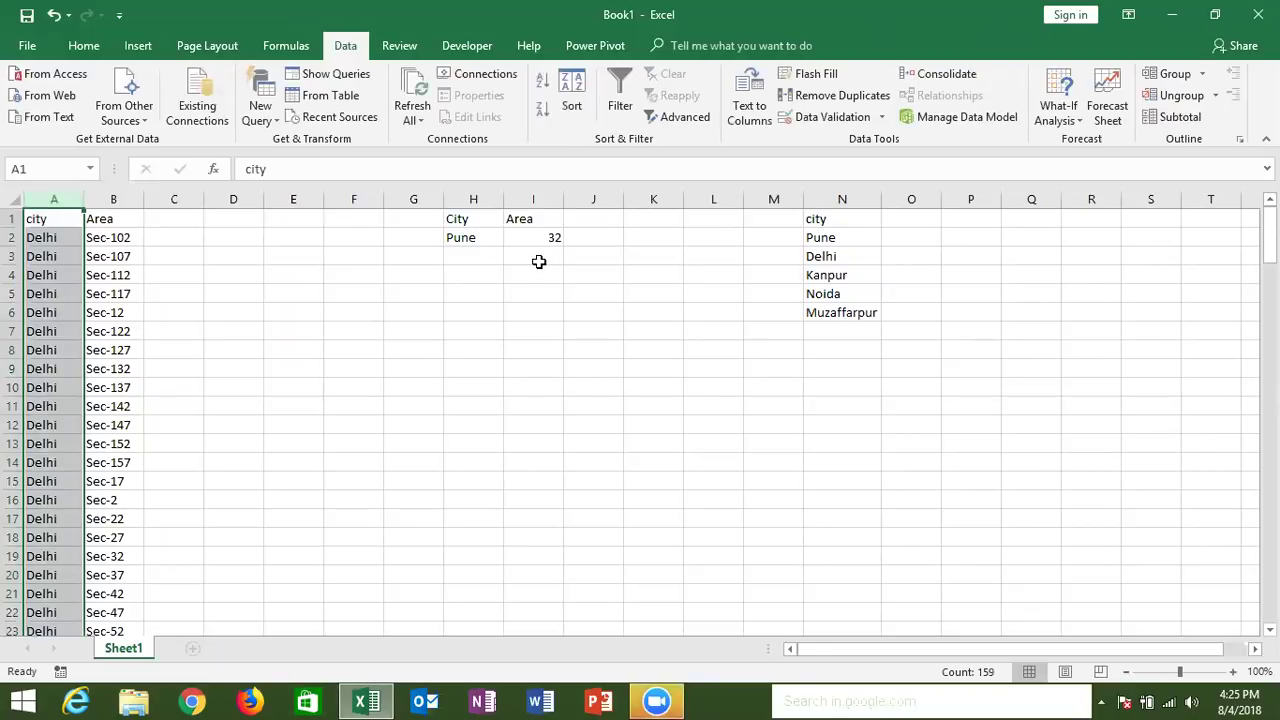
Step: Choose Delhi from the H2 city drop-down
left_click(491, 237)
left_click(513, 238)
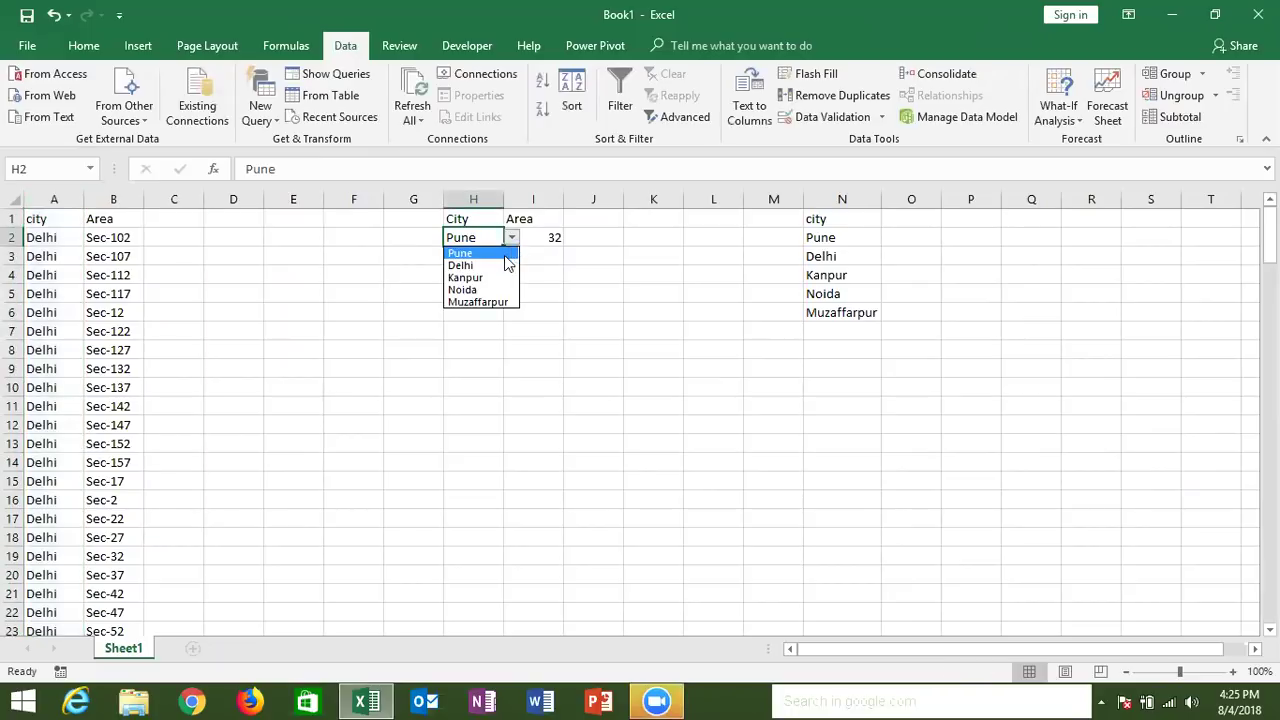
left_click(504, 262)
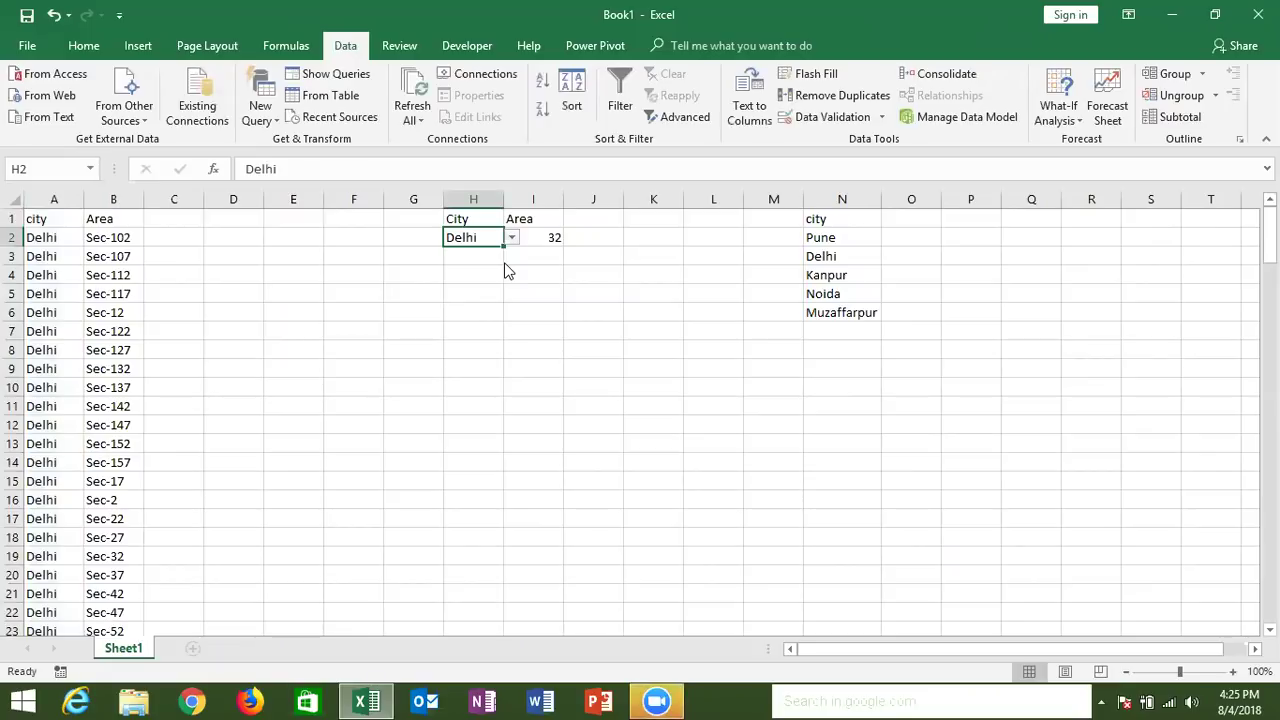
left_click(506, 259)
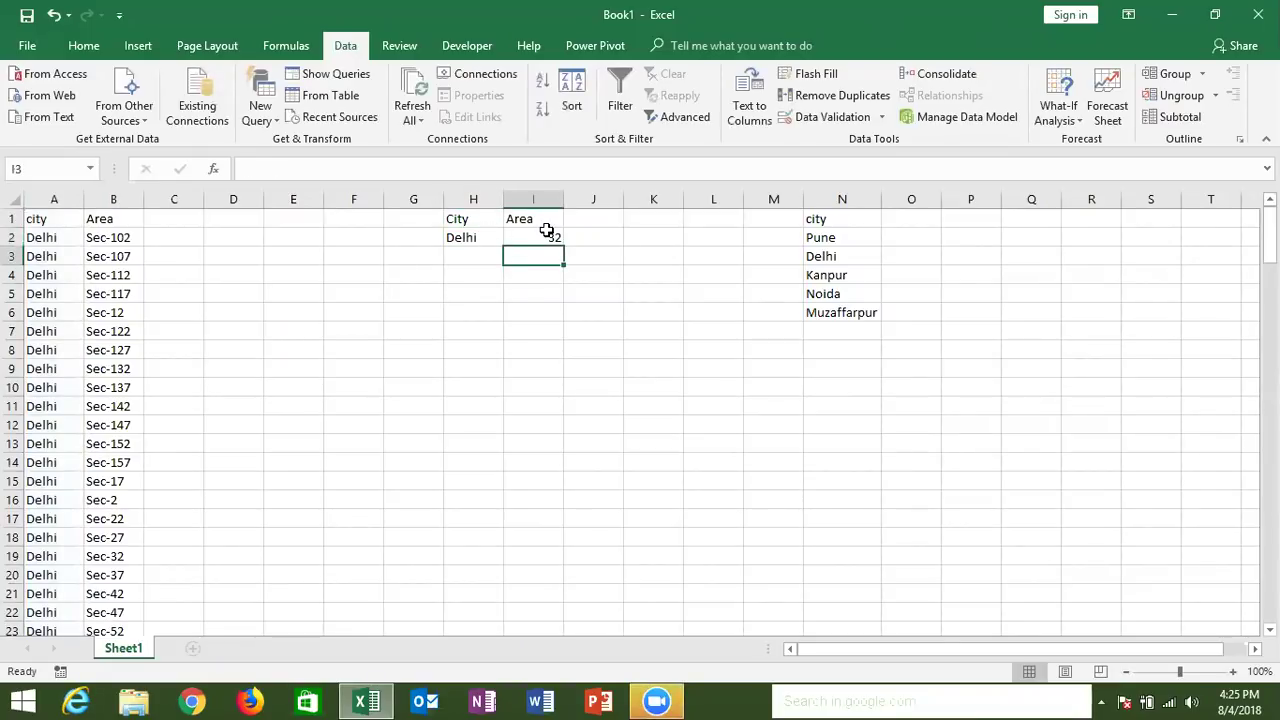
Step: Re-enter the COUNTIF formula in I2 to count Delhi, still 32, then select columns A and B
left_click(548, 236)
double_click(546, 237)
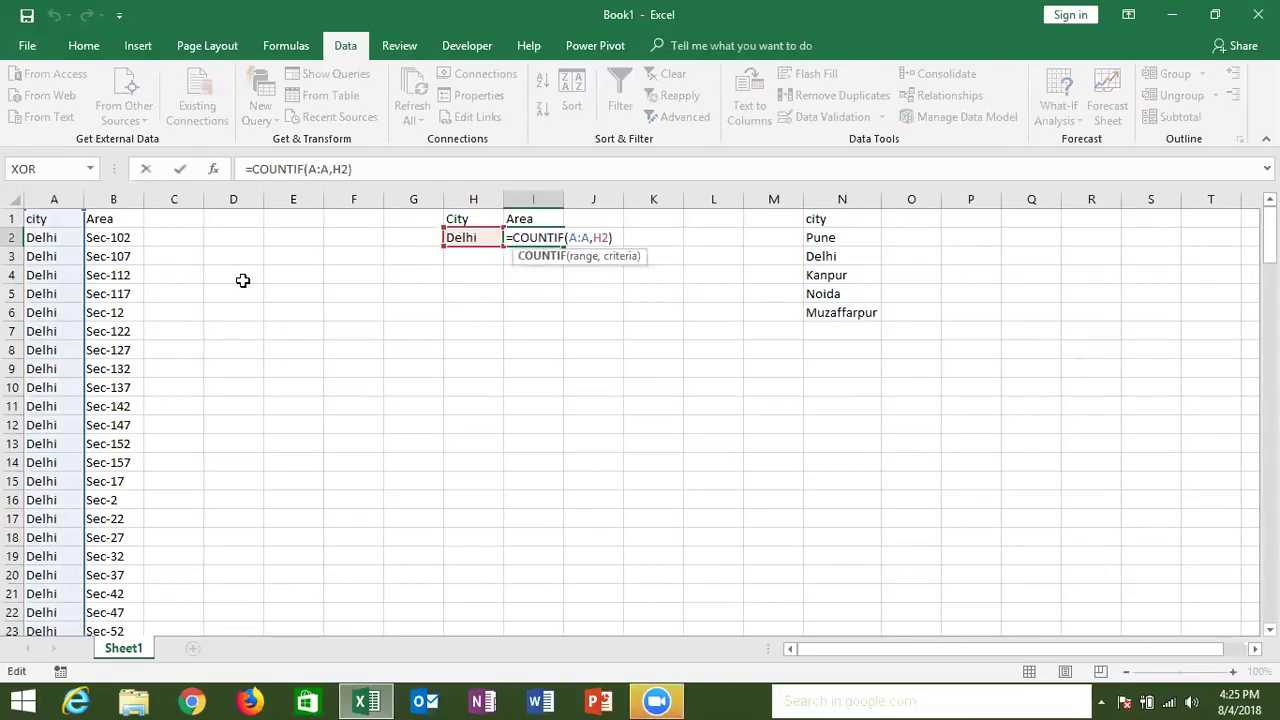
key("ctrl+Return")
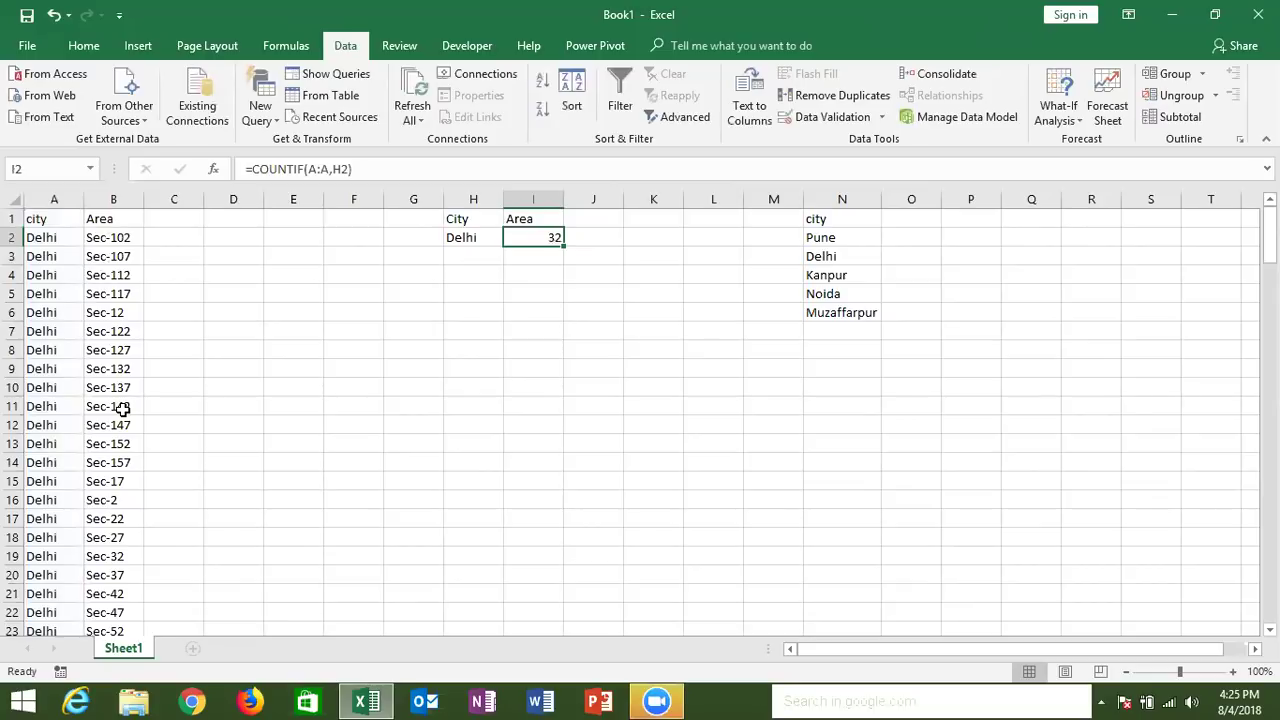
left_click(49, 195)
left_click(105, 199)
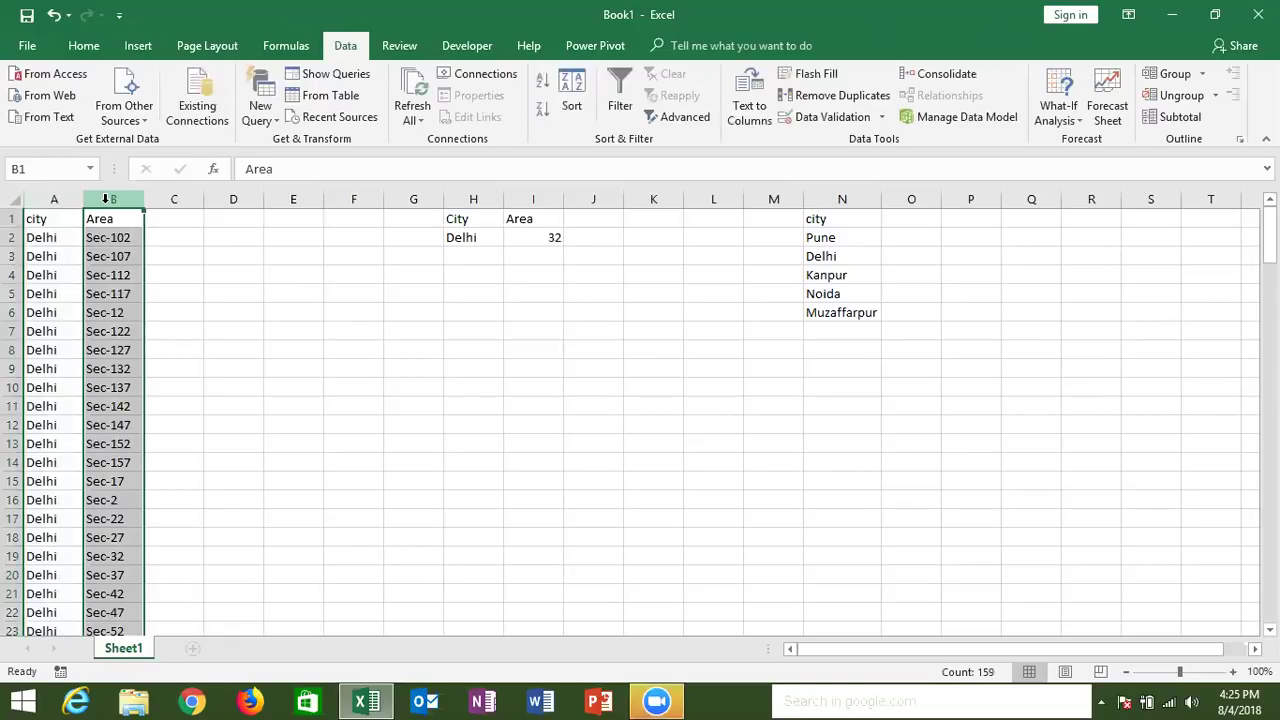
Step: Enter =OFFSET(B1,1,1) in I3
left_click(527, 254)
type("=")
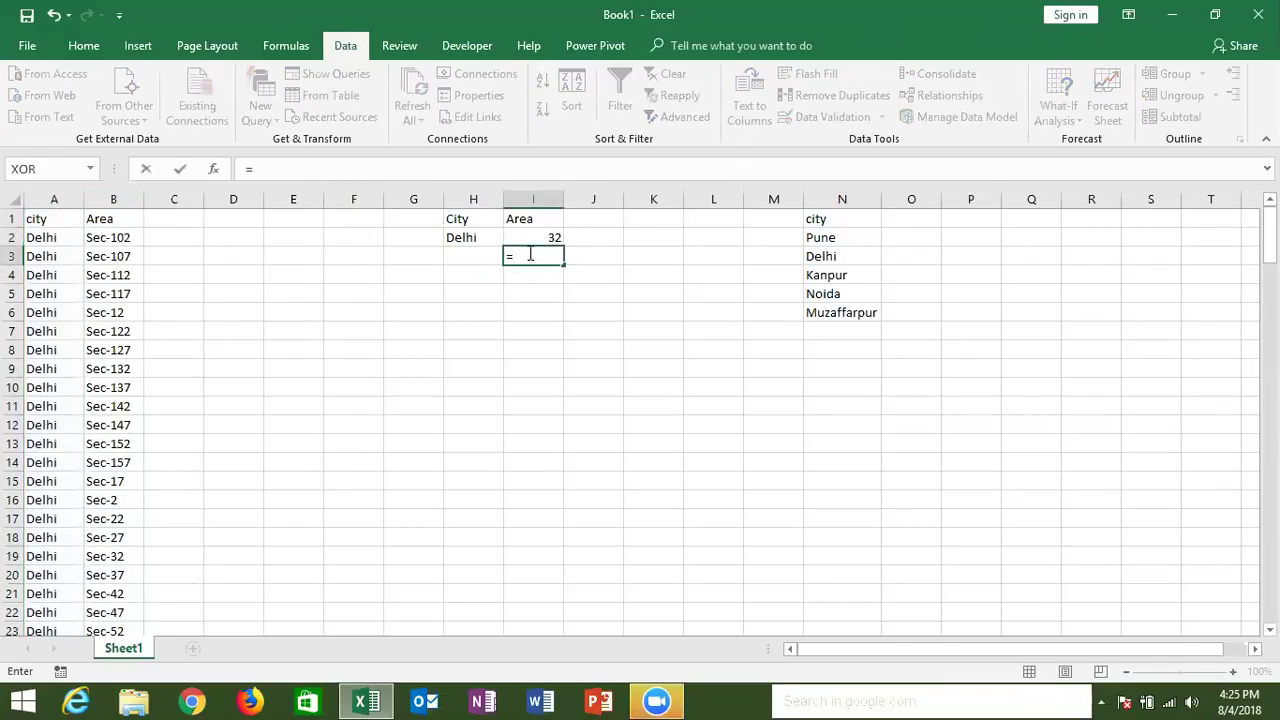
type("of")
key("Tab")
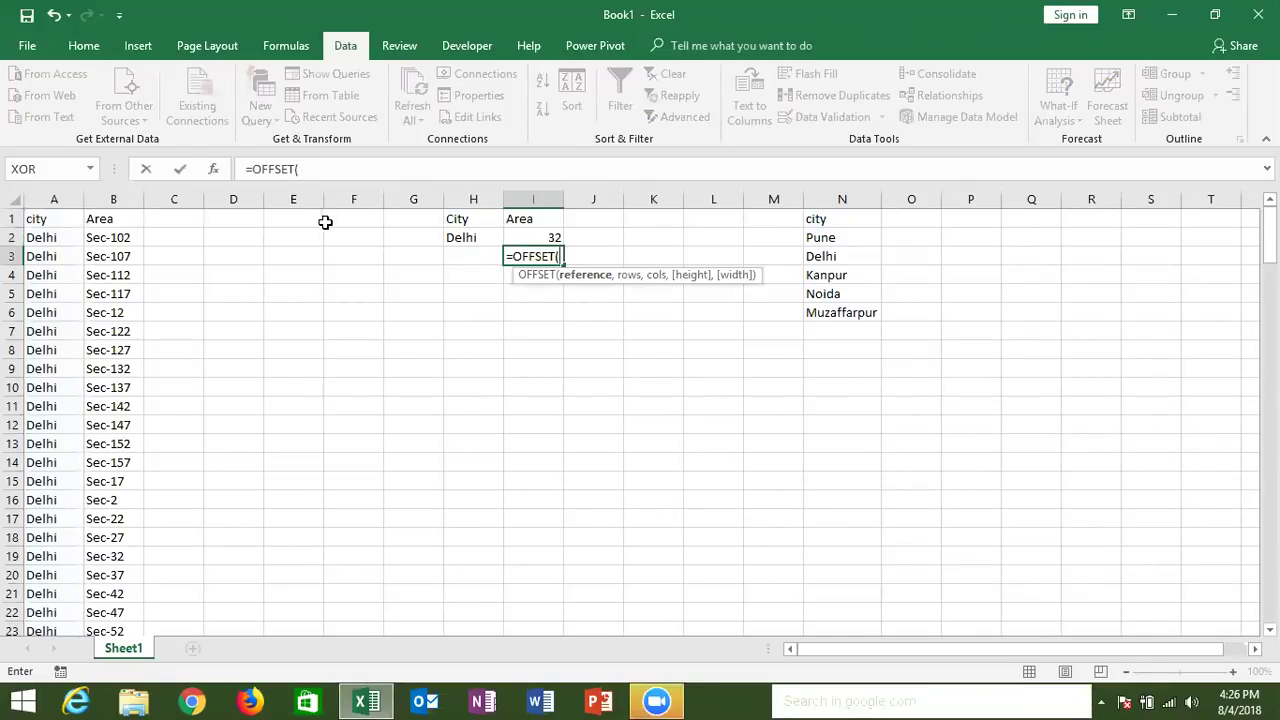
left_click(140, 220)
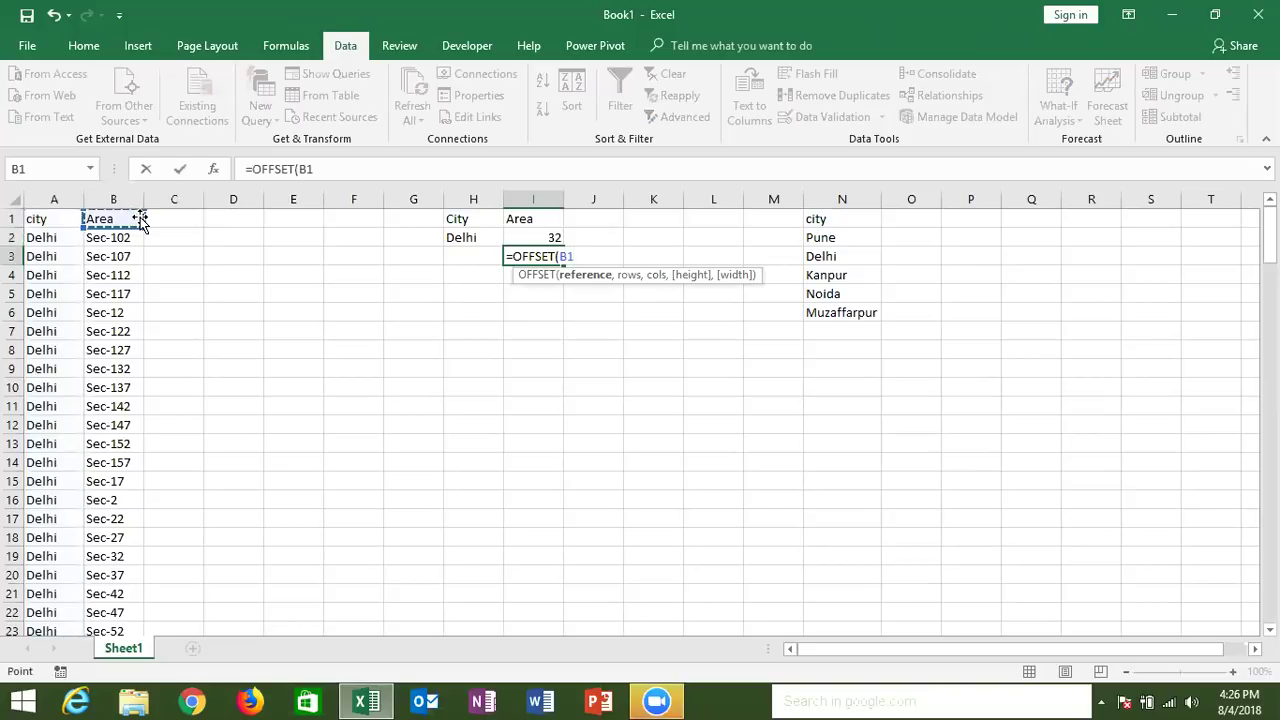
type(",")
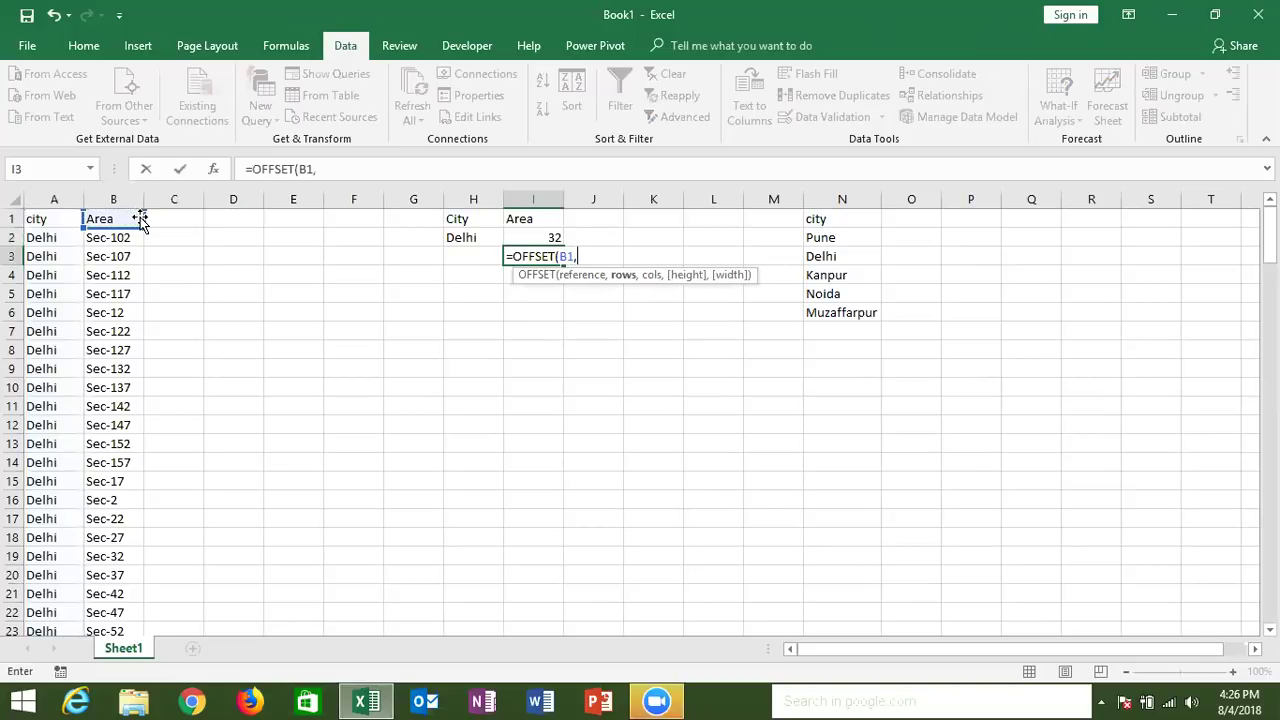
type("1,")
type("1)")
key("ctrl+Return")
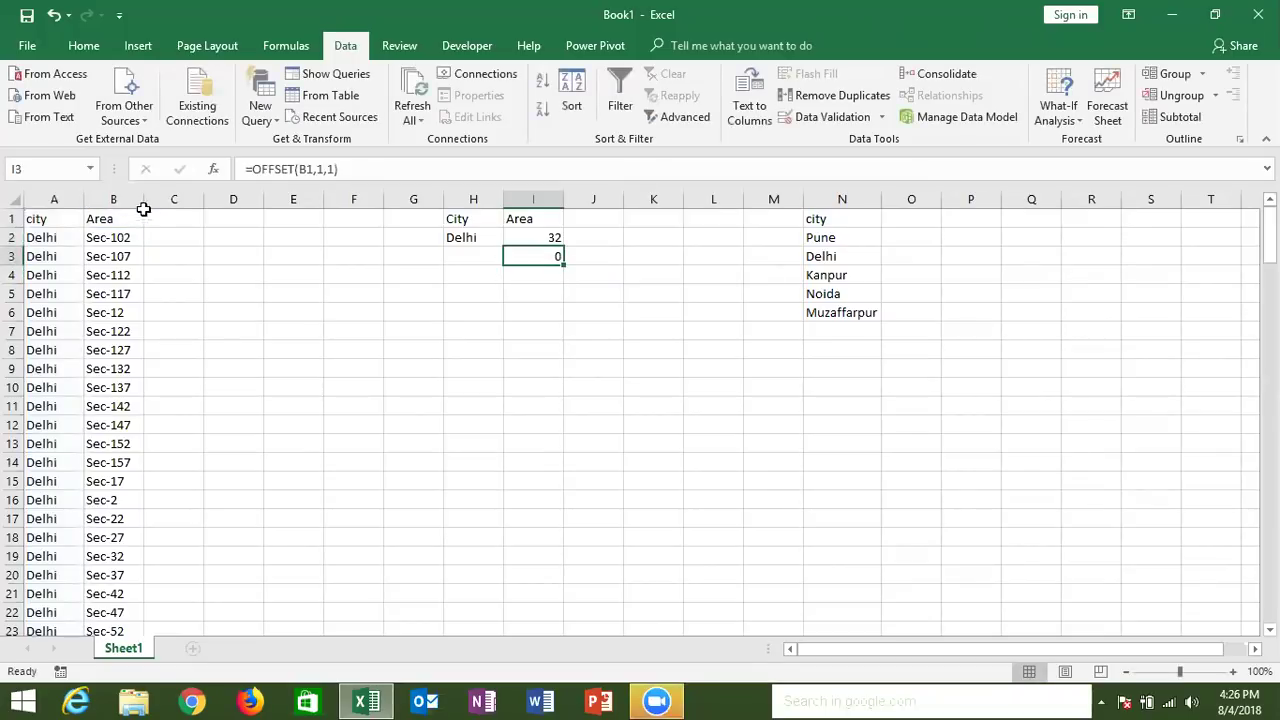
Step: Change the column offset to 0 so I3 returns Sec-102, matching B2
left_click(328, 170)
key("BackSpace")
type("0")
key("Return")
key("Up")
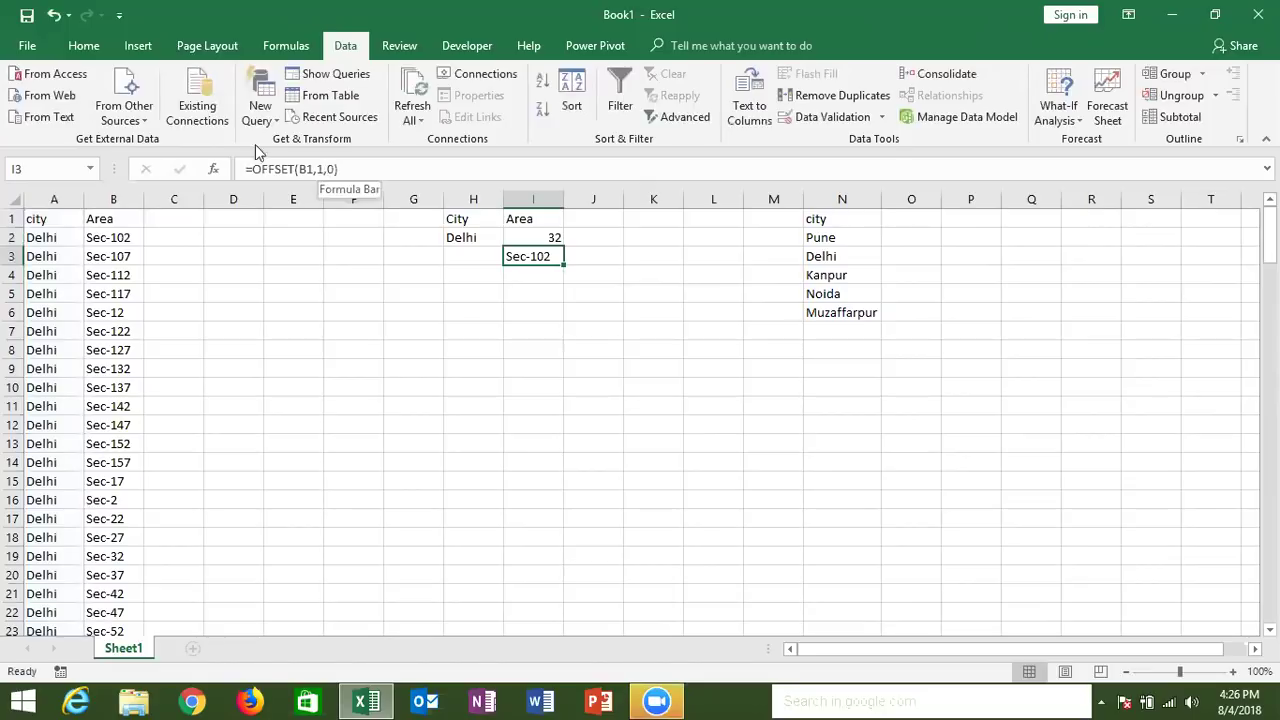
left_click(99, 218)
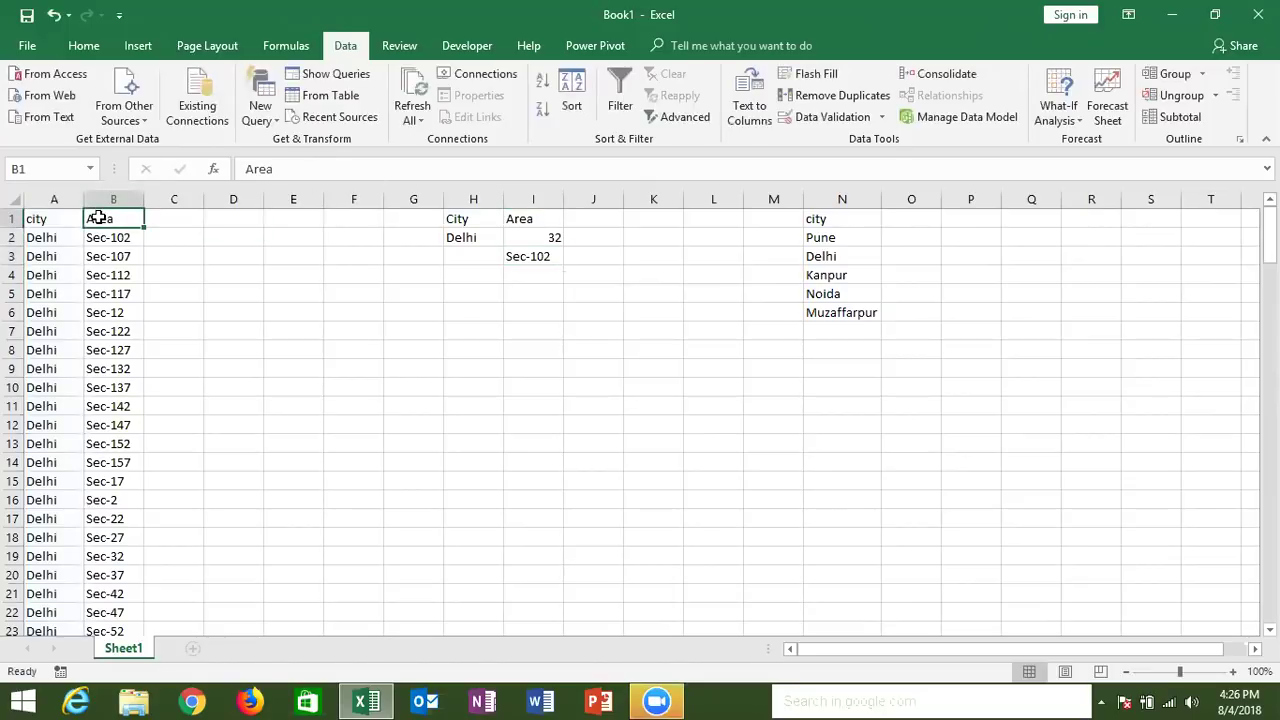
key("Down")
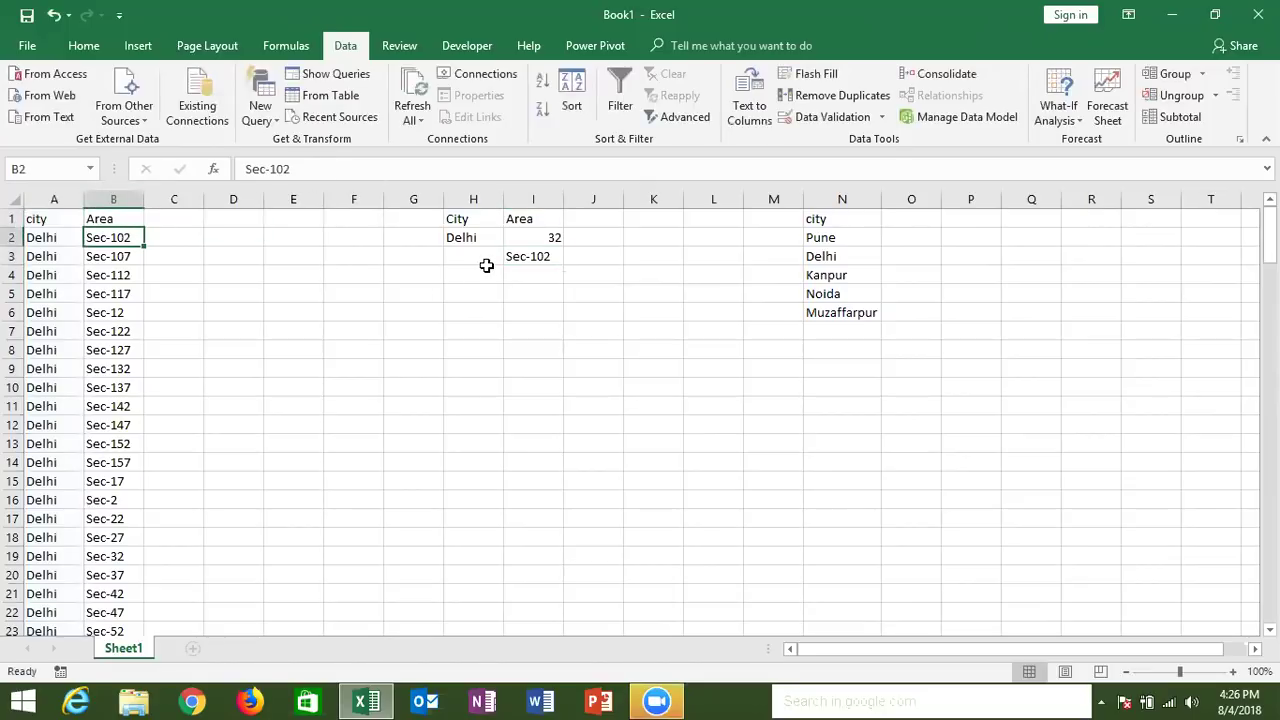
Step: Wrap the I3 formula as =SUM(OFFSET(B1,1,0)), which shows 0
left_click(525, 255)
double_click(515, 256)
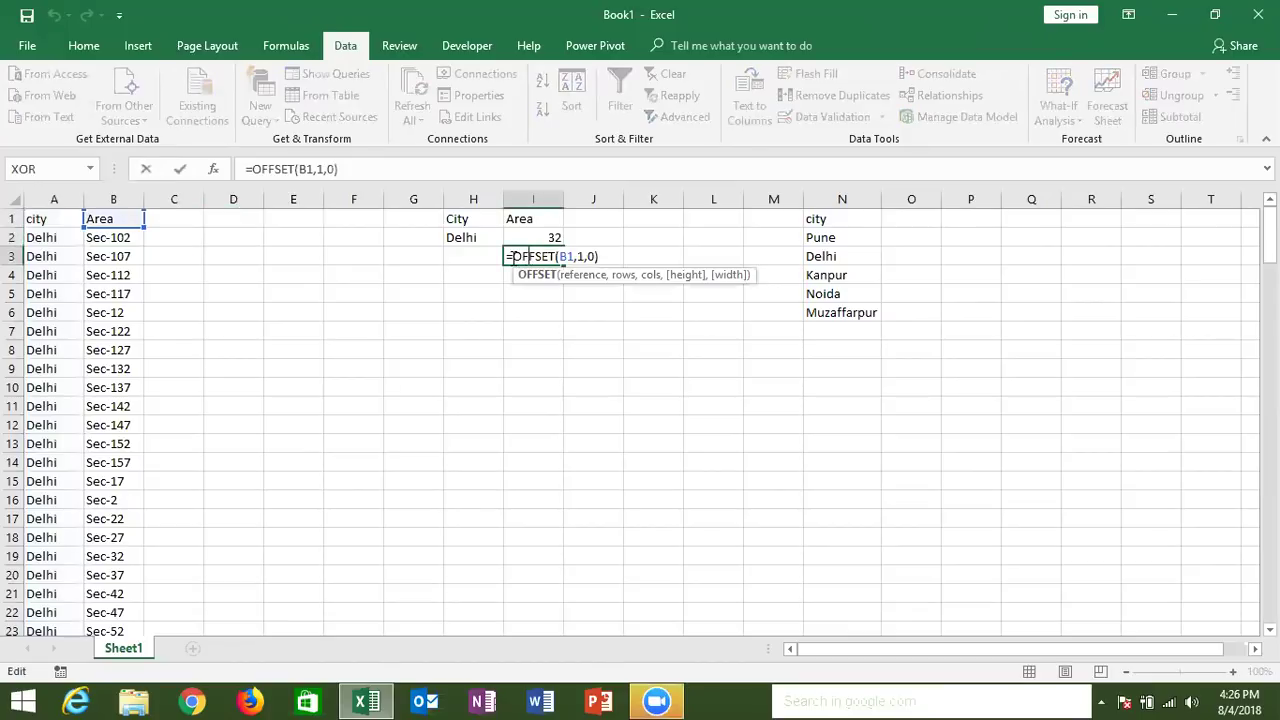
left_click(511, 256)
type("su")
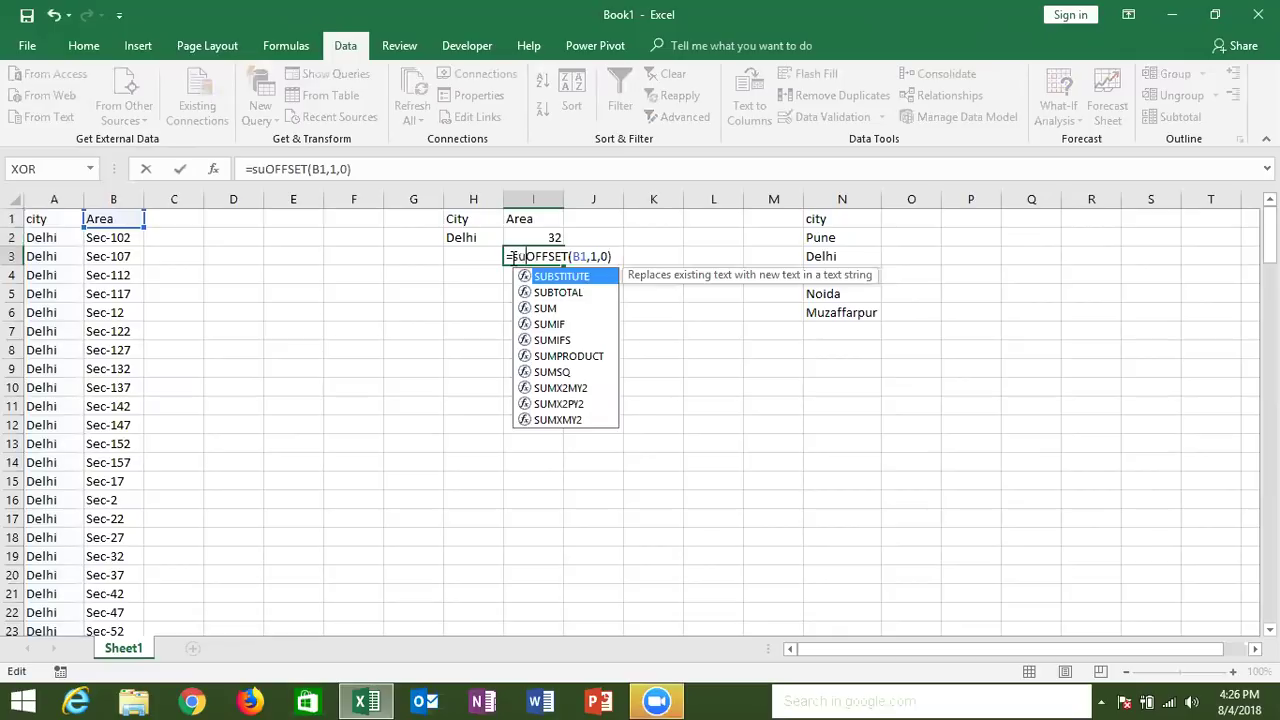
type("m(")
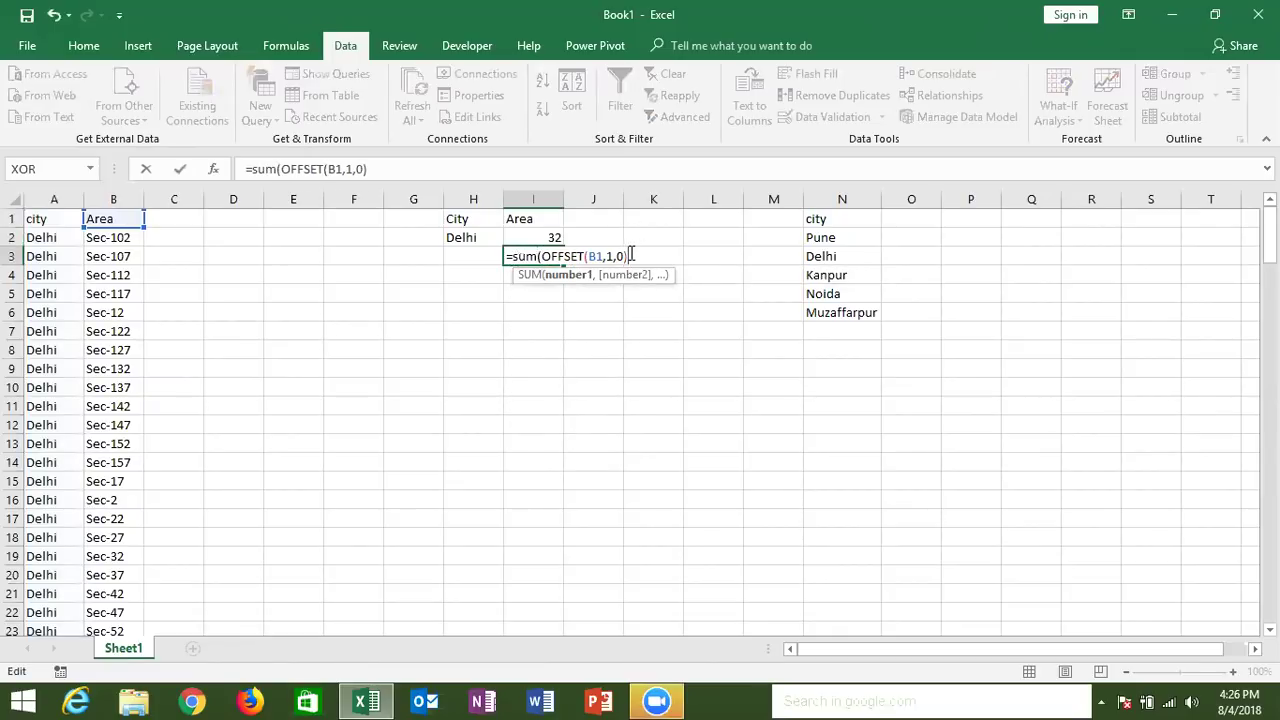
type(")")
key("Return")
key("Up")
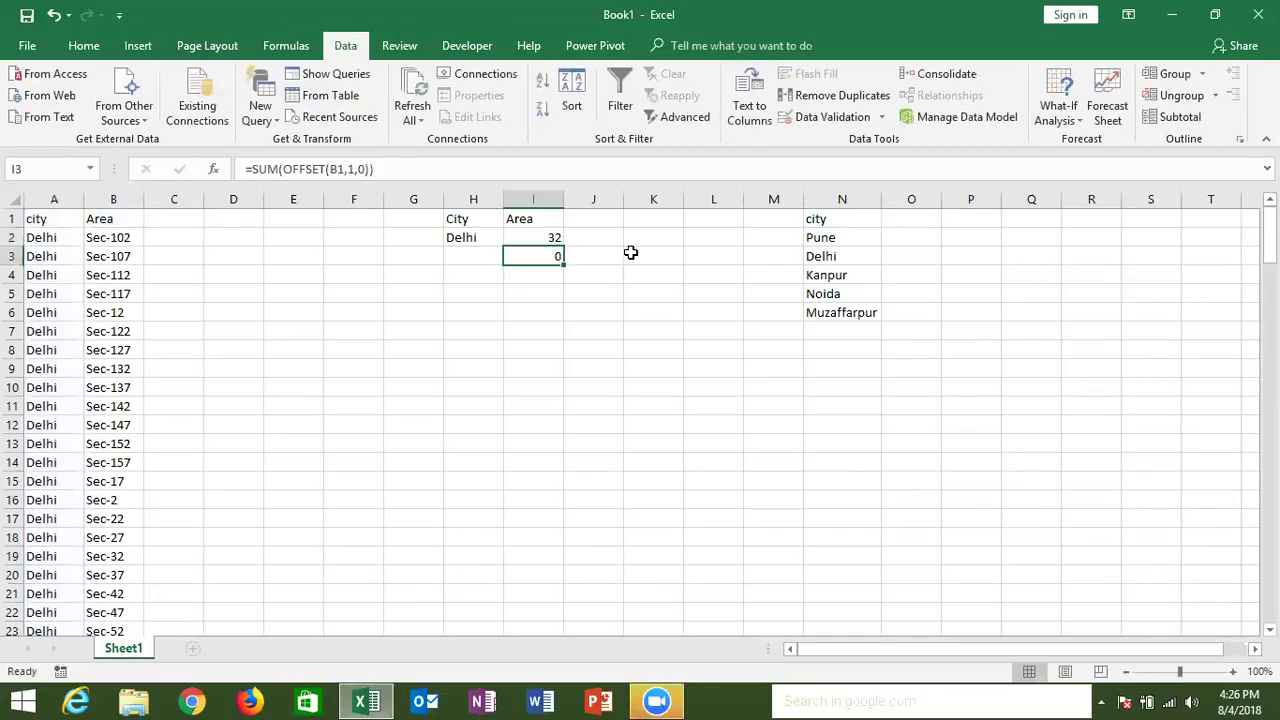
Step: Evaluate I3's SUM(OFFSET) formula step by step, confirming it resolves to 0
left_click(818, 117)
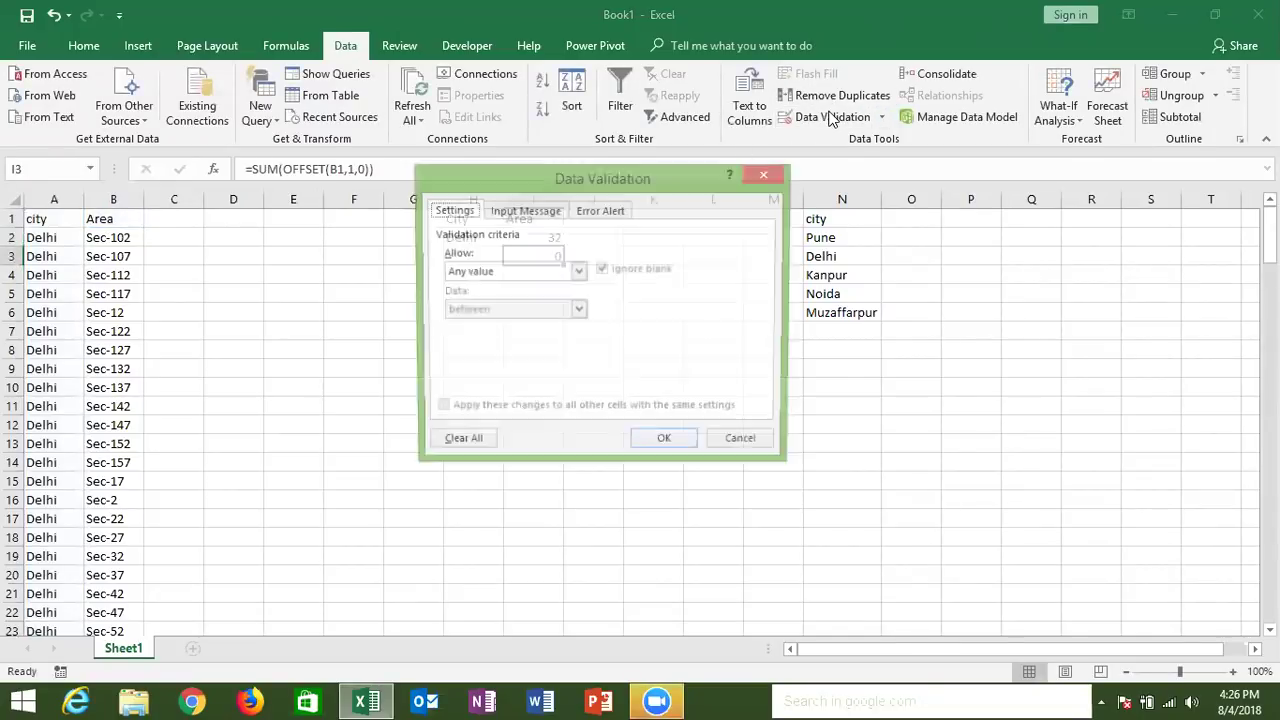
left_click(766, 174)
left_click(286, 45)
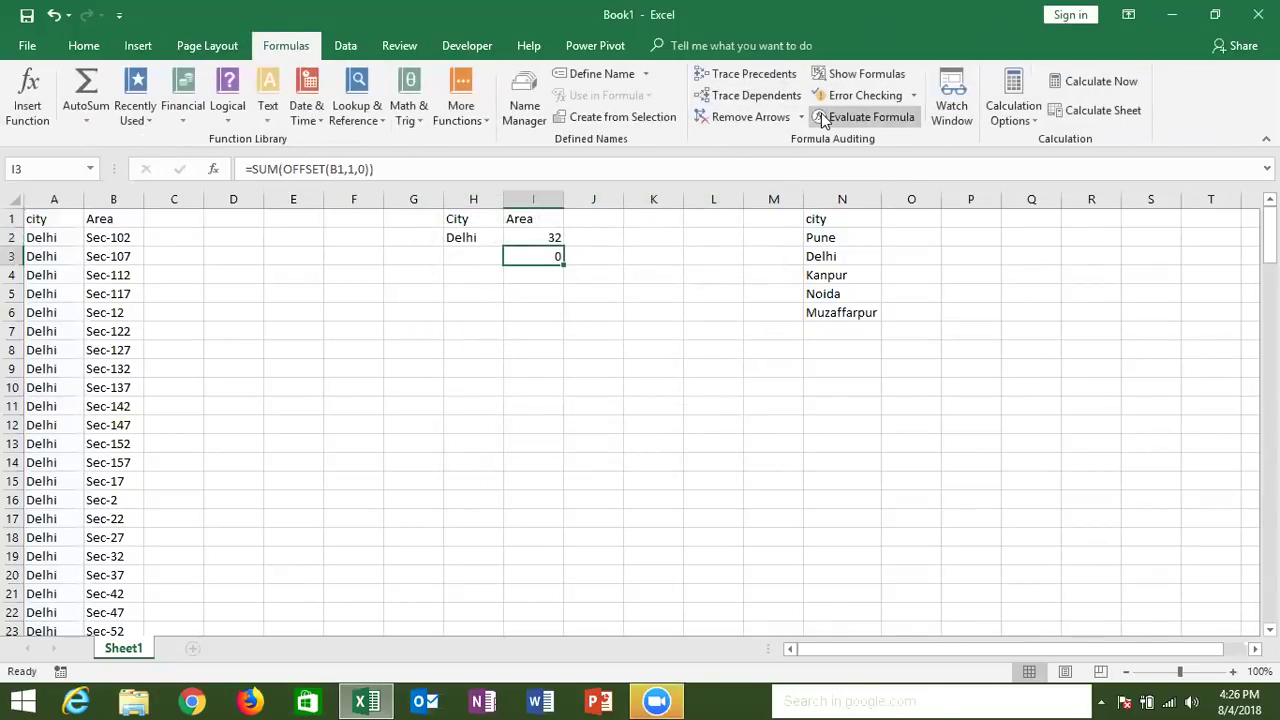
left_click(862, 117)
left_click(559, 428)
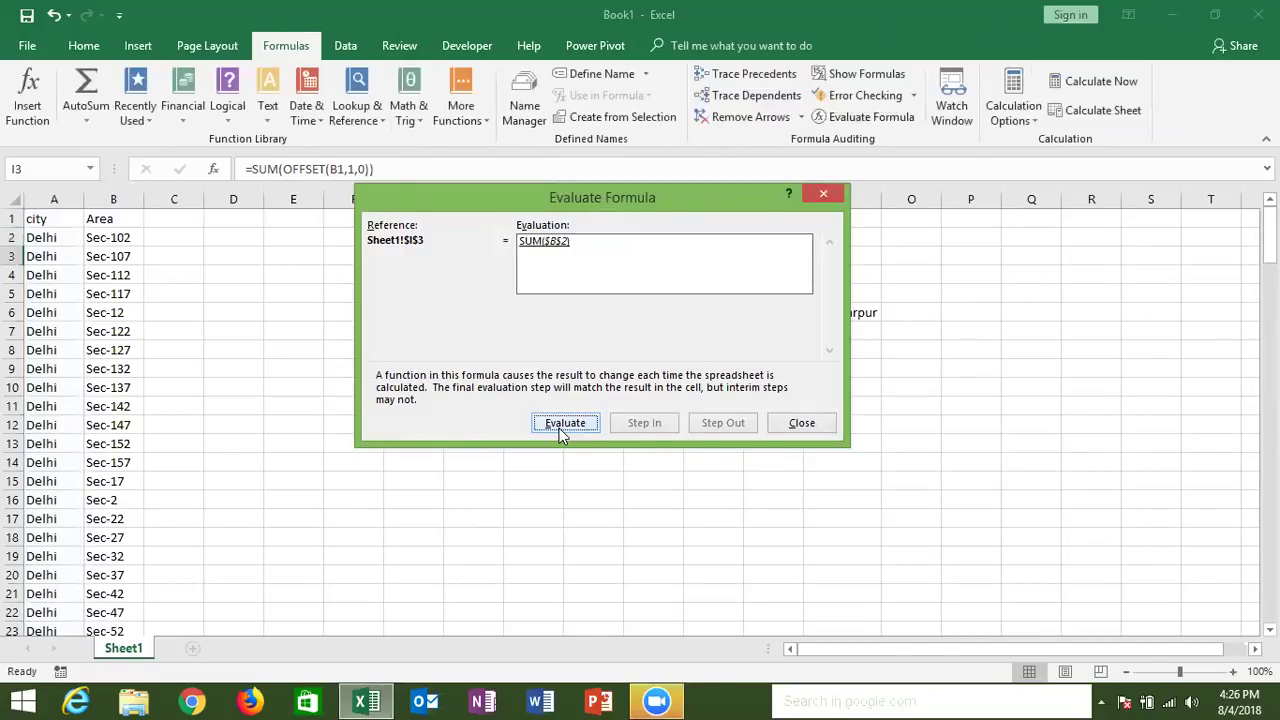
left_click(559, 428)
left_click(820, 191)
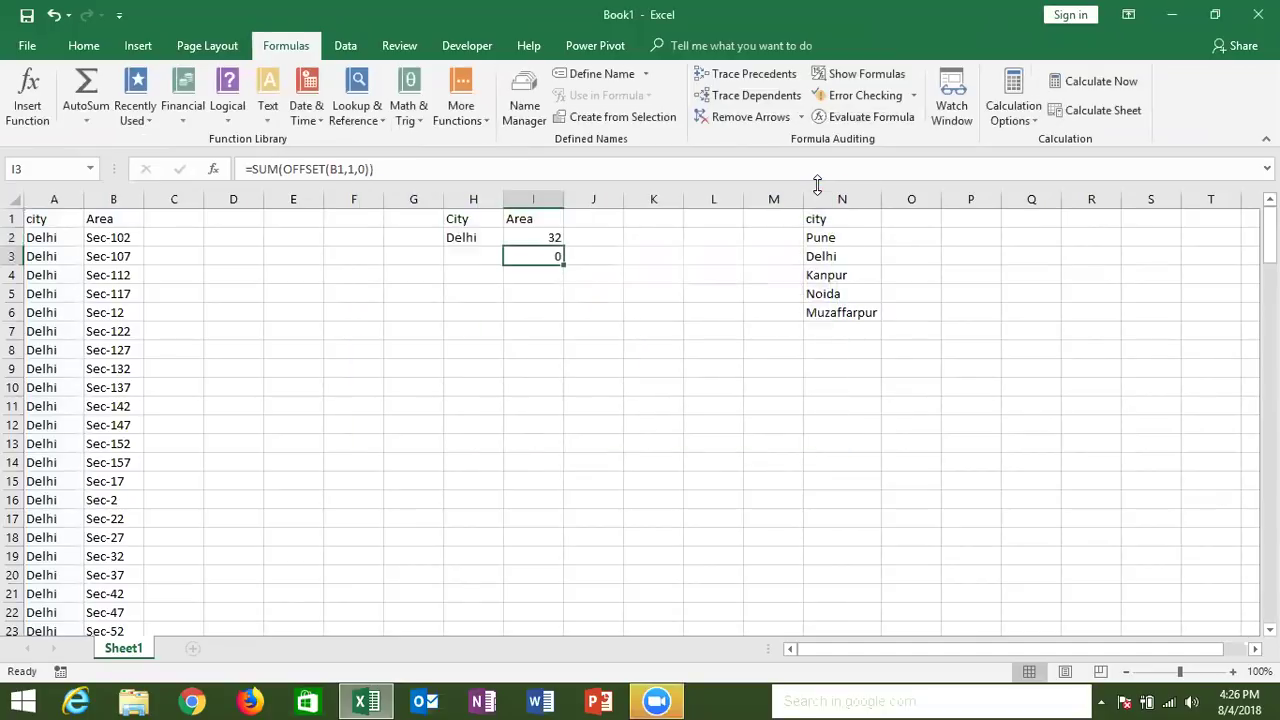
Step: Clear I3 and begin a new =OFFSET( formula there
key("Delete")
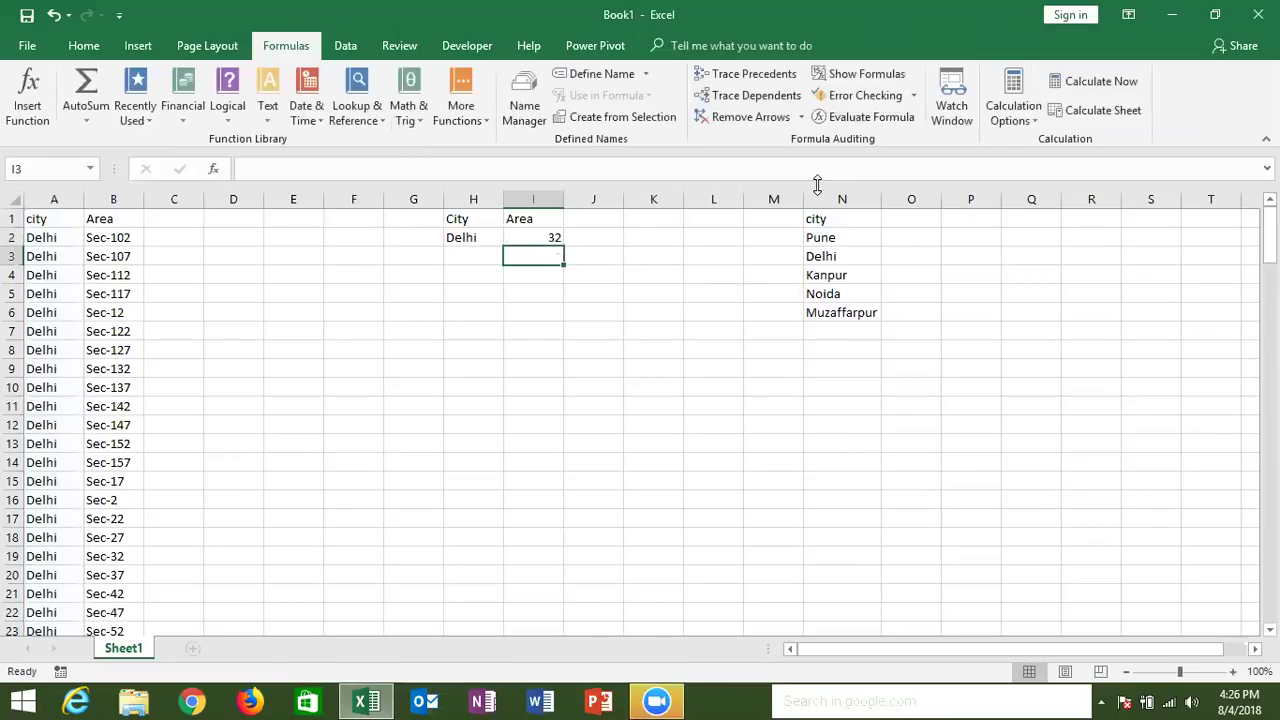
type("=")
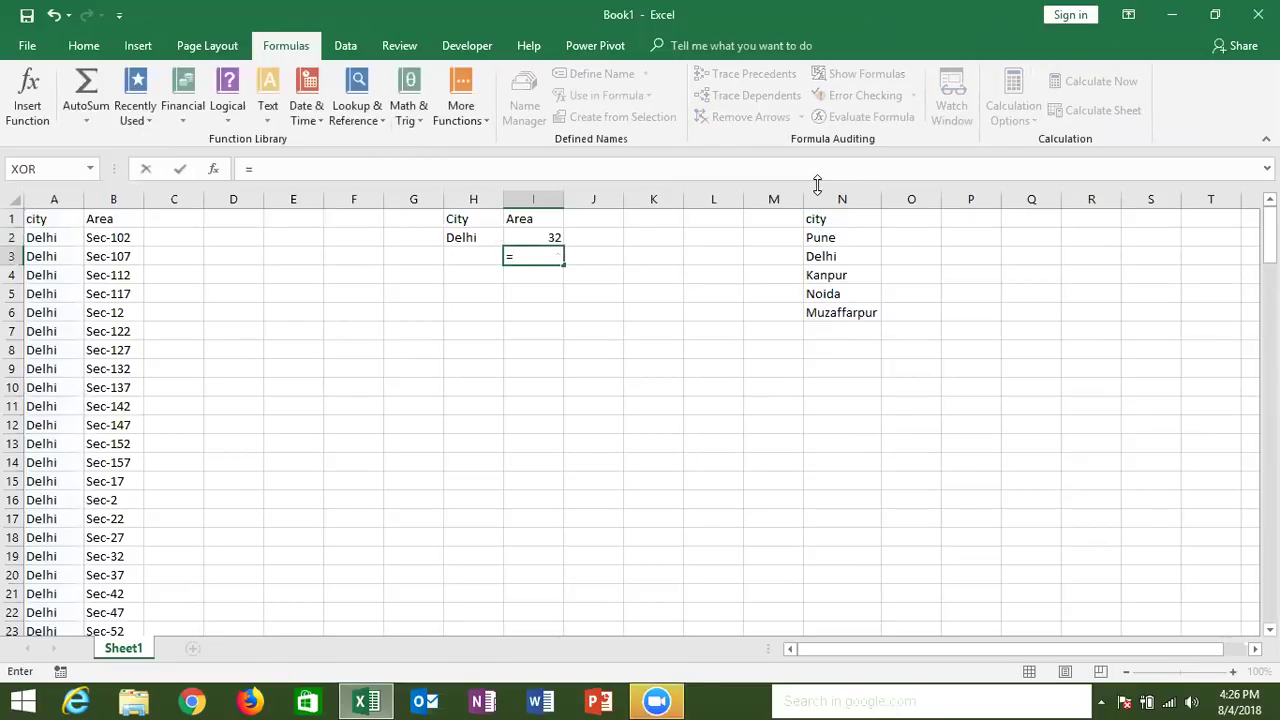
type("of")
key("Tab")
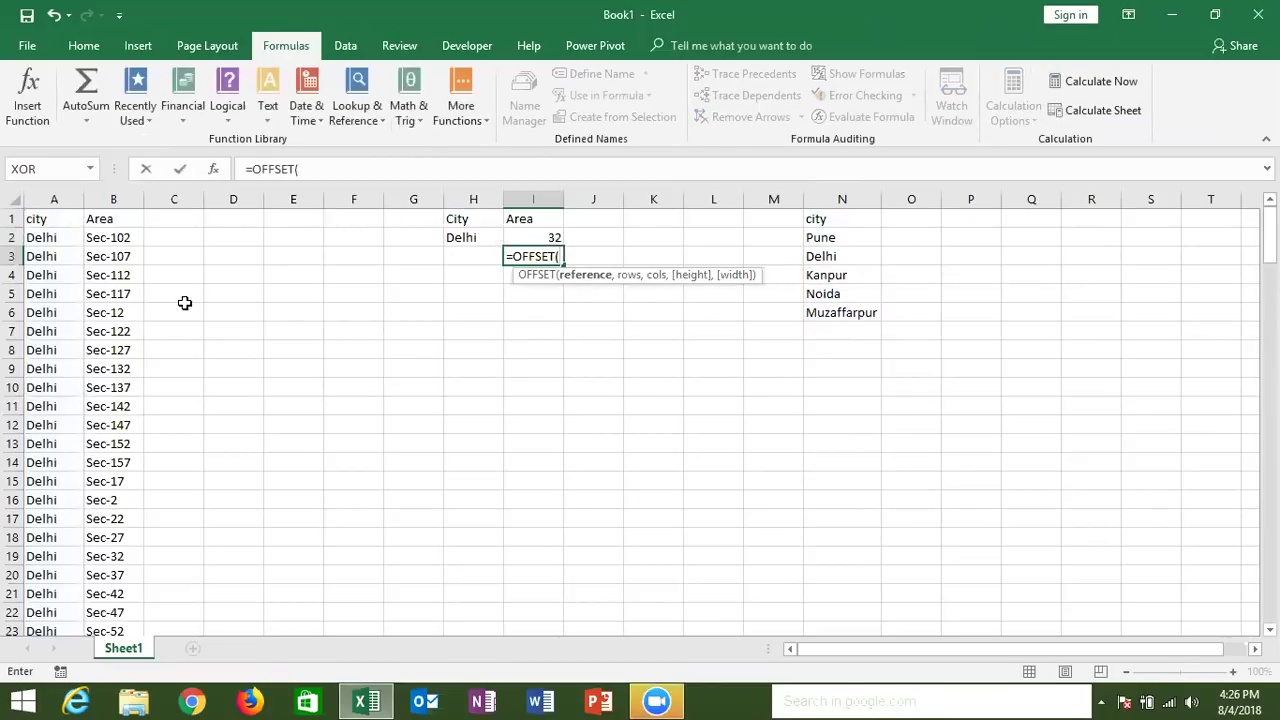
Step: Abandon the unfinished OFFSET formula in I3 and move to cell H3
left_click(120, 218)
type(",")
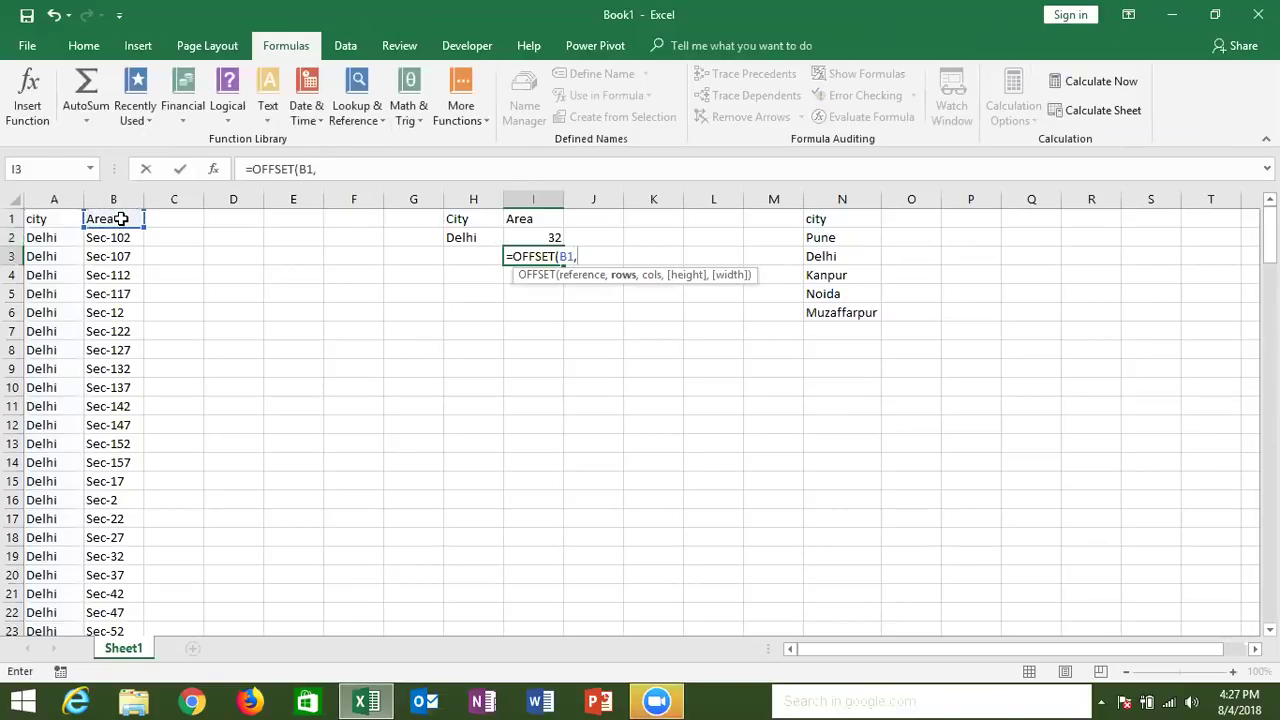
key("Escape")
key("Up")
key("Down")
key("Left")
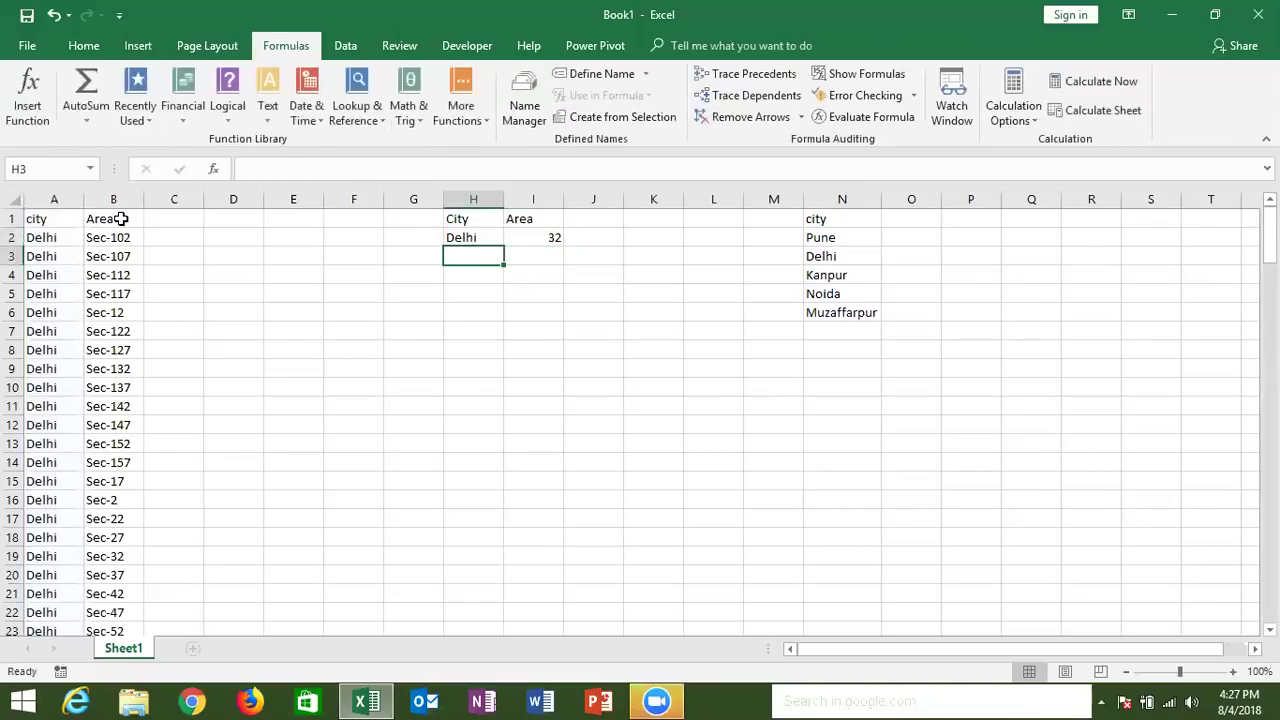
Step: Enter =MATCH(H2,A:A,0) in H3, returning 2 for Delhi
type("=mat")
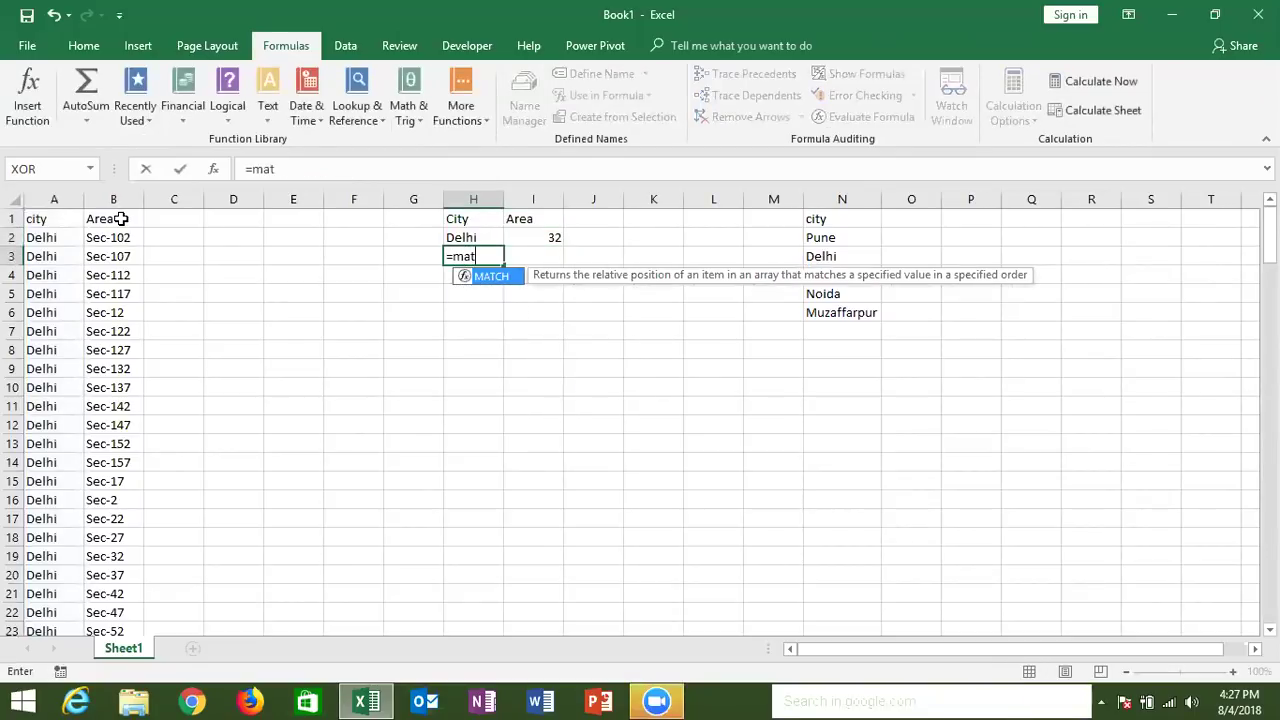
key("Tab")
key("Up")
type(",")
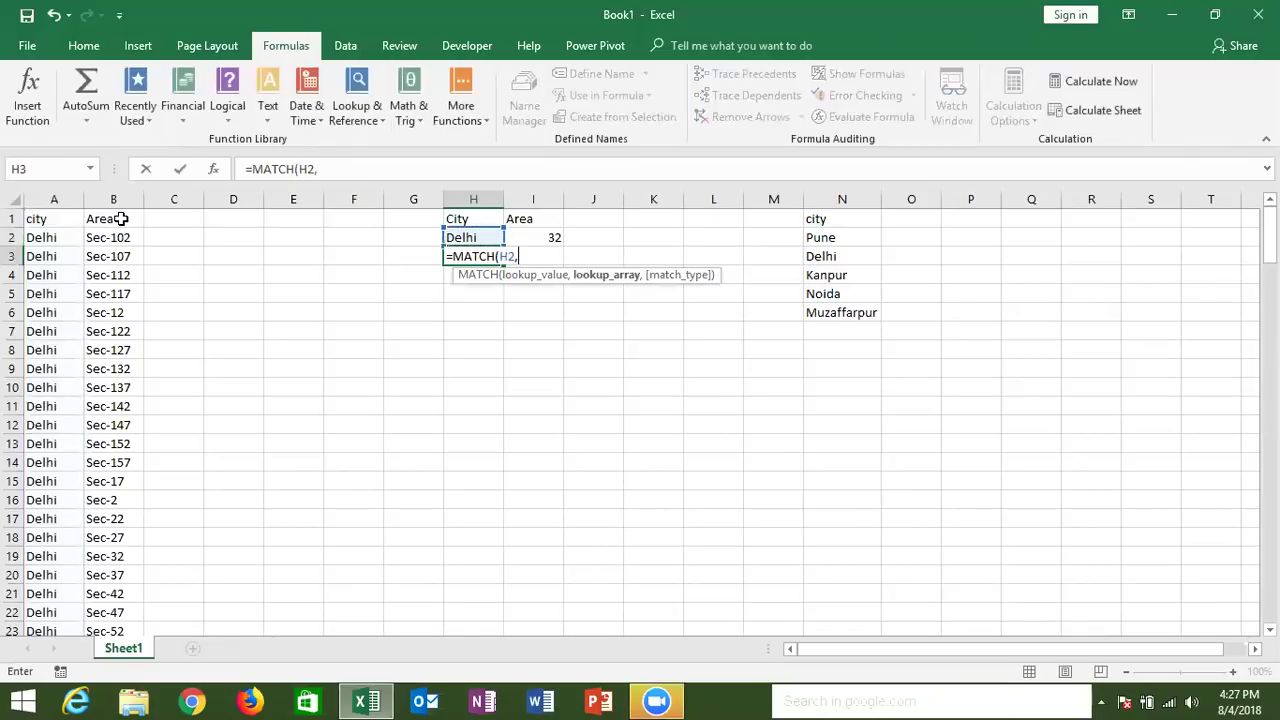
left_click(60, 193)
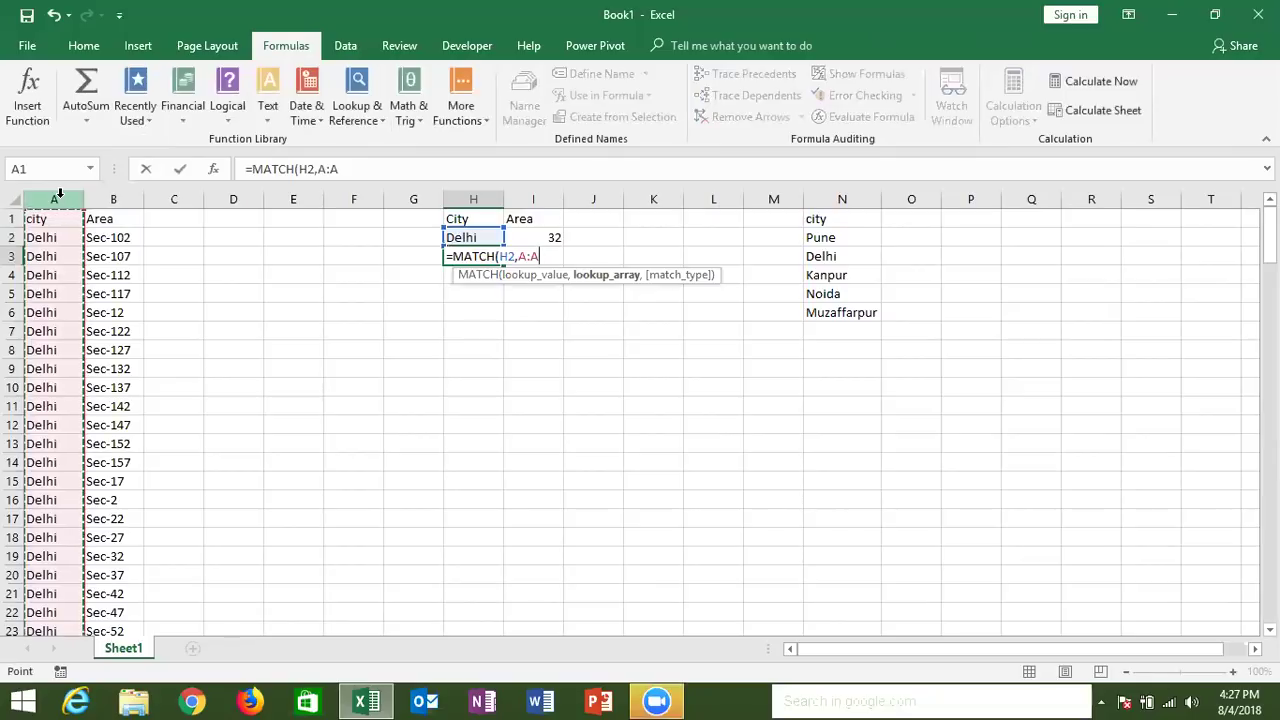
type(",")
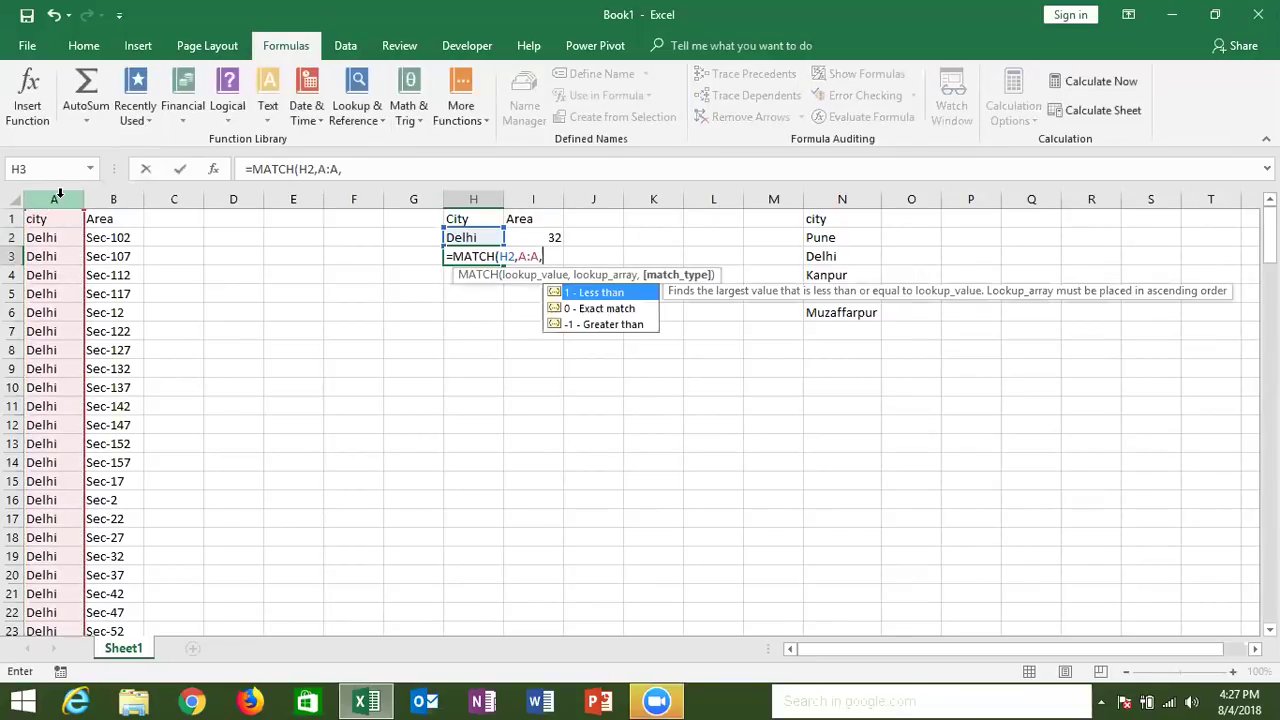
type("0)")
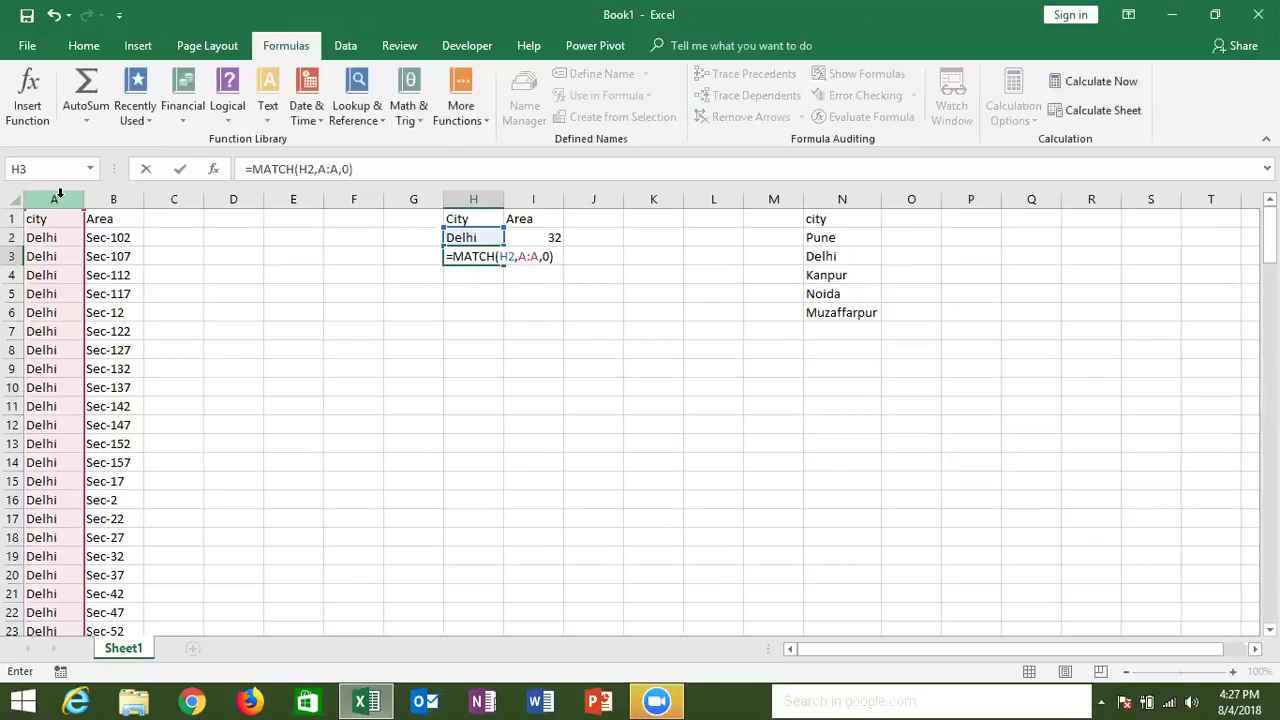
key("Return")
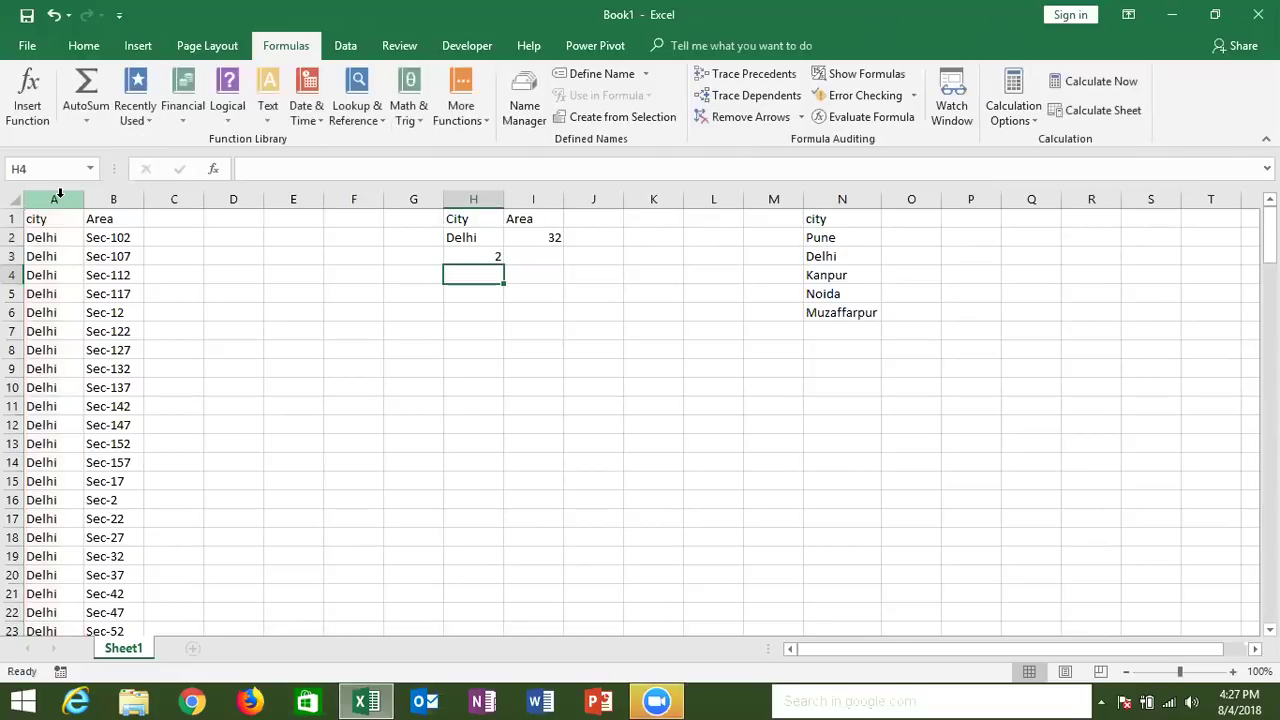
key("Up")
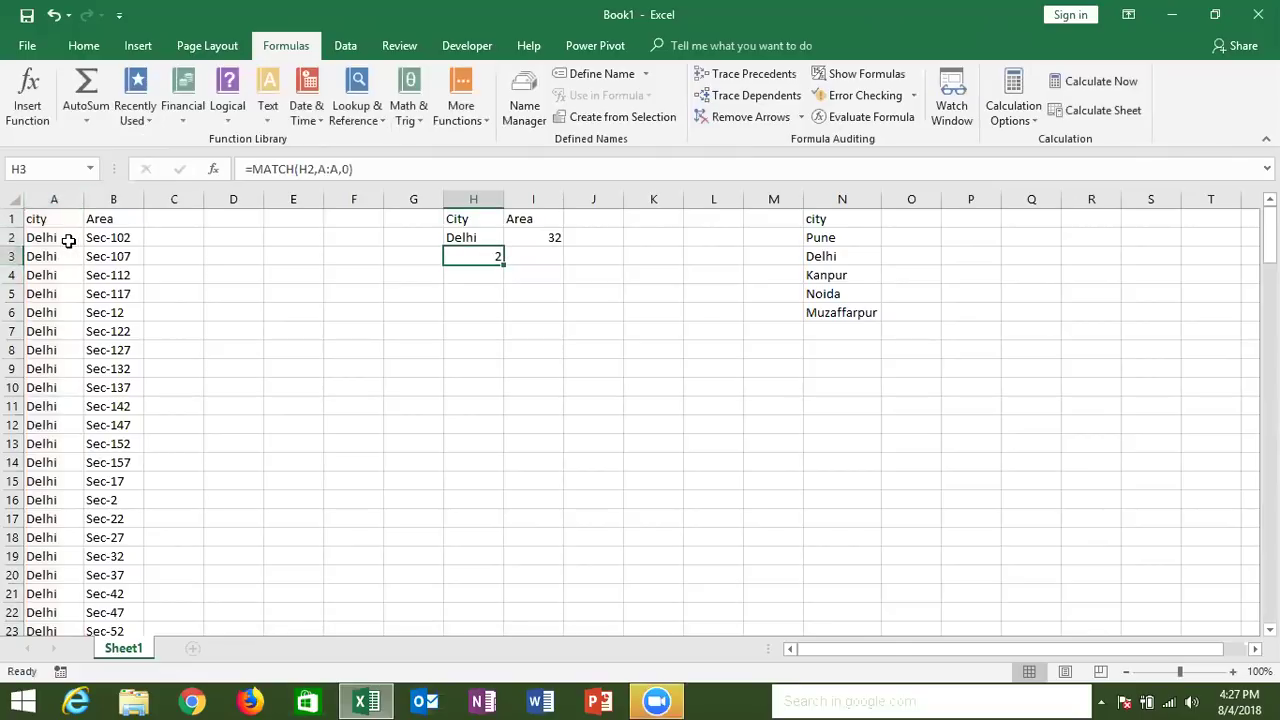
left_click(481, 236)
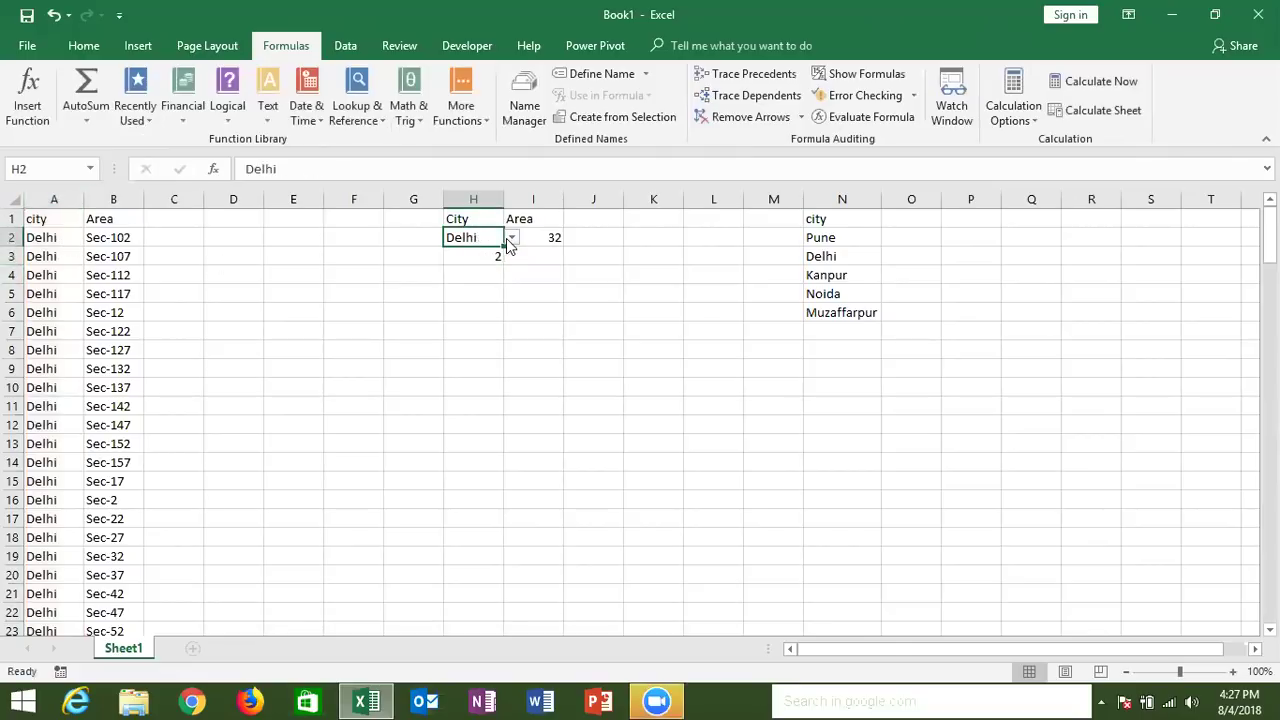
left_click(508, 238)
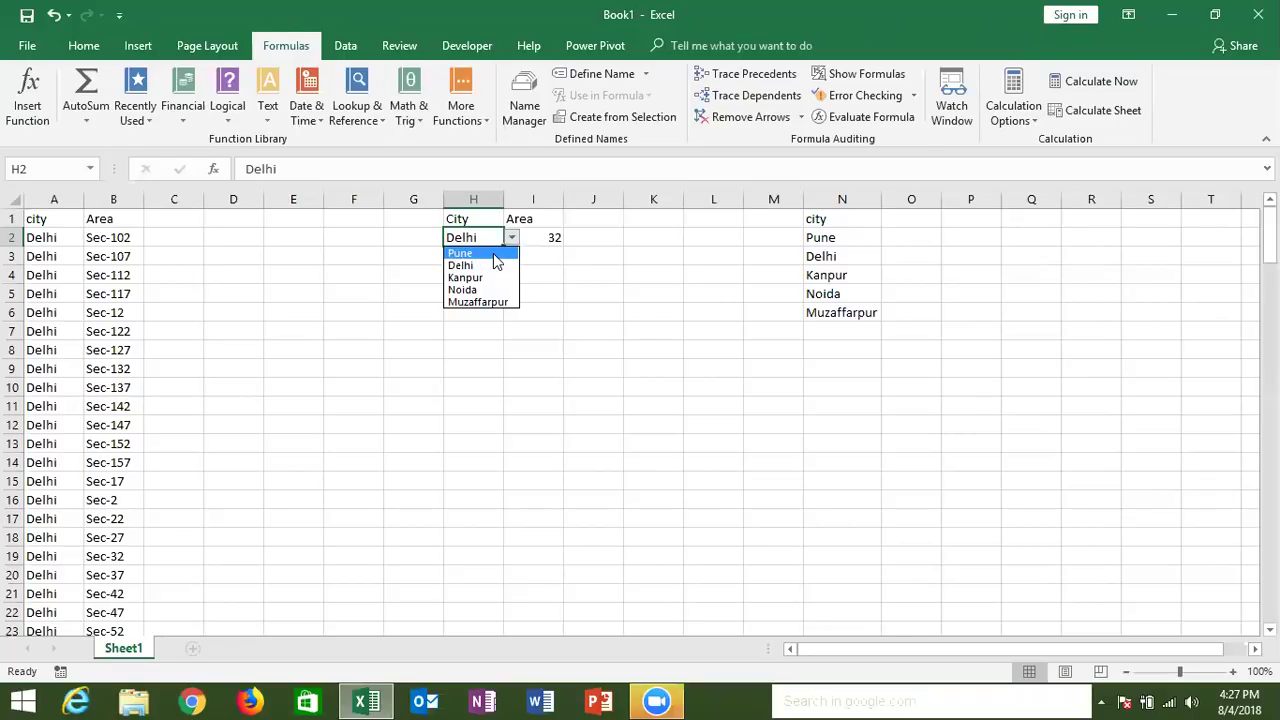
left_click(493, 253)
left_click(74, 320)
key("Down")
key("Down")
key("Down")
key("Down")
key("Down")
key("Down")
key("Down")
key("Down")
key("Down")
key("Down")
key("Down")
key("Down")
key("Down")
key("Down")
key("Down")
key("Down")
key("Down")
key("Down")
key("Down")
key("Down")
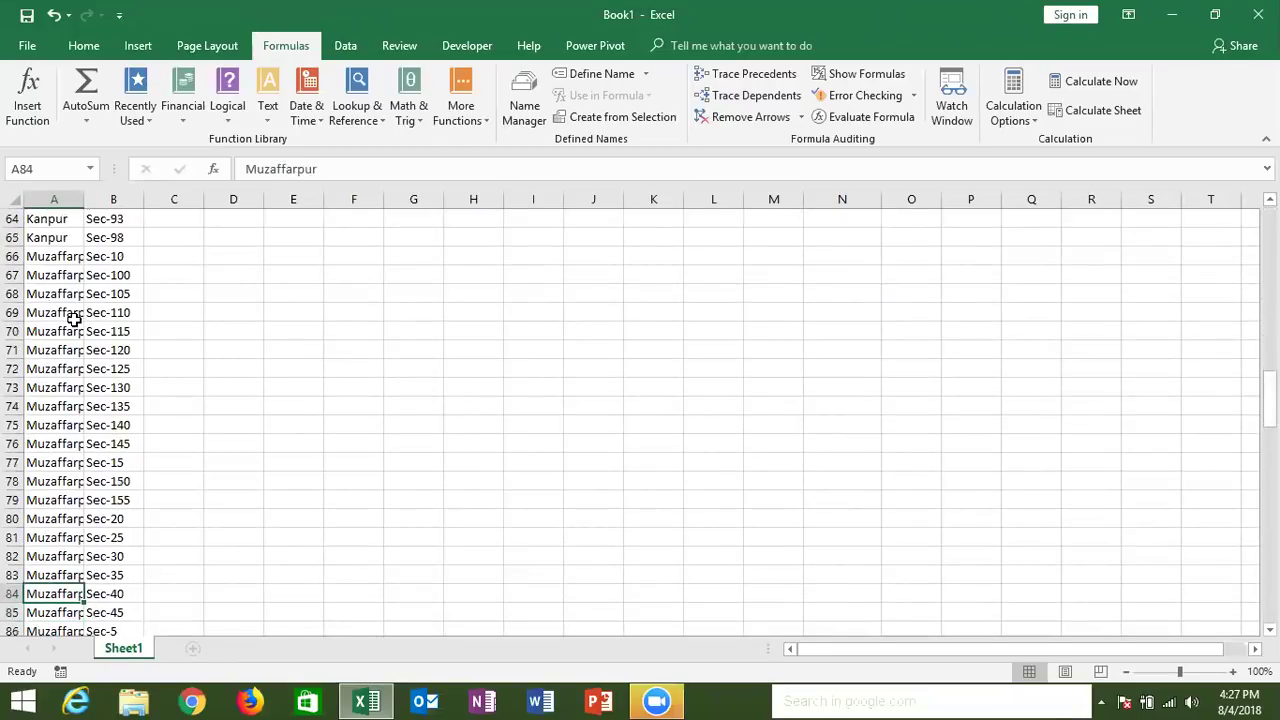
key("ctrl+Home")
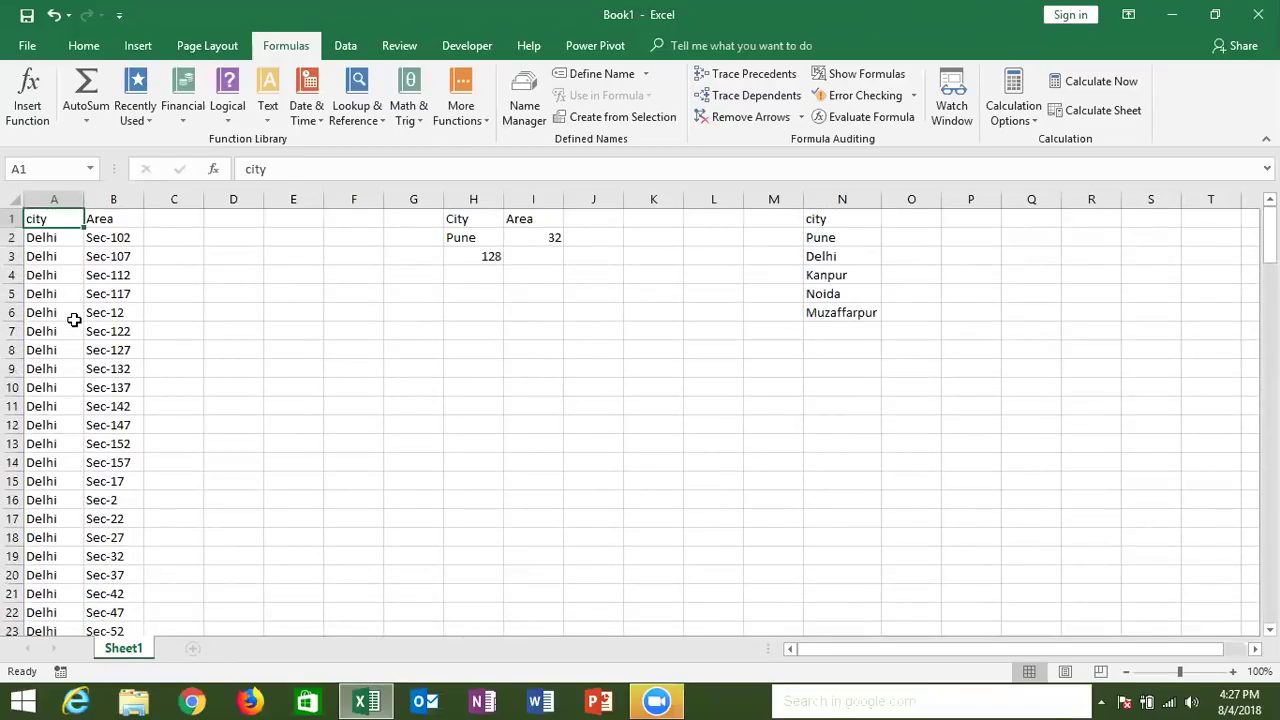
left_click(551, 233)
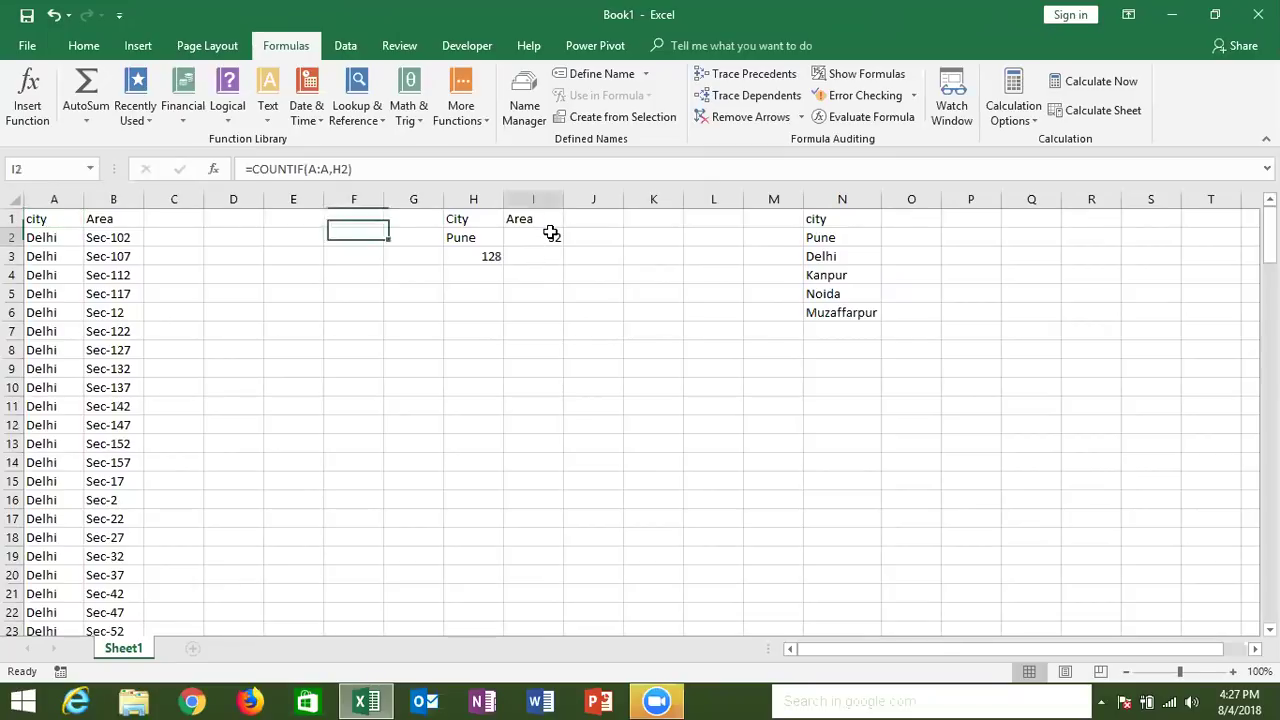
double_click(547, 235)
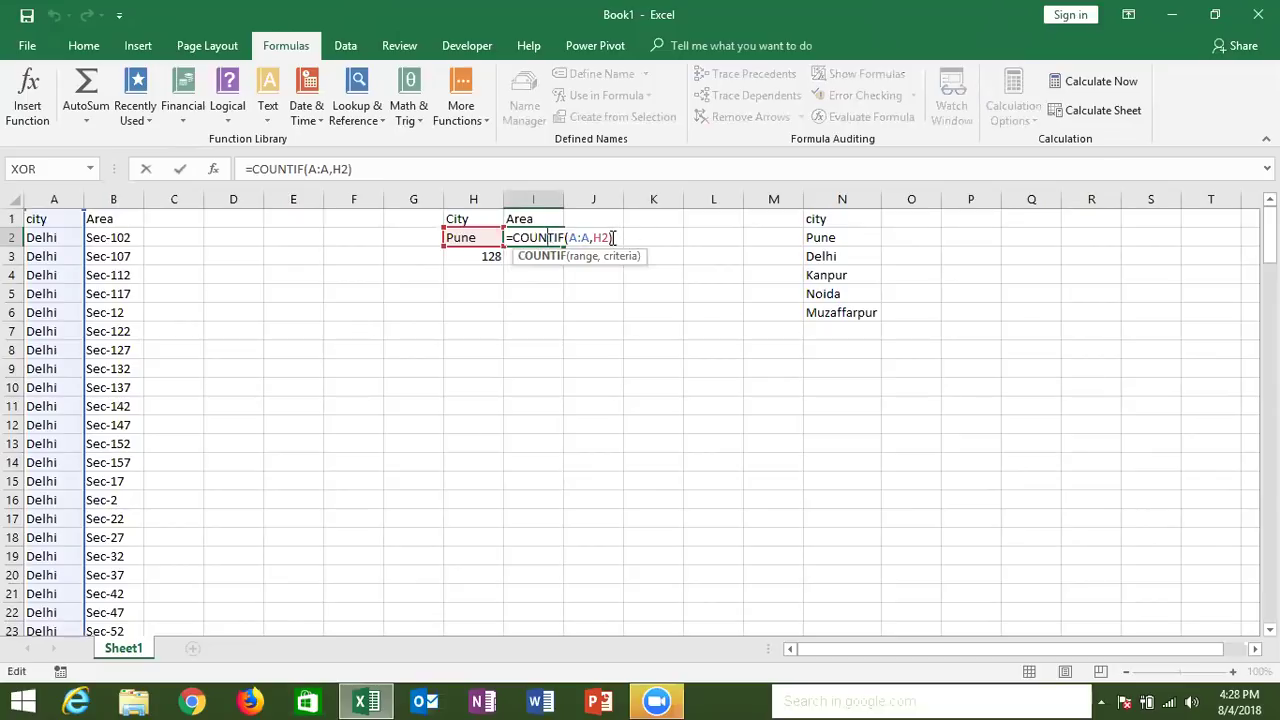
key("ctrl+Return")
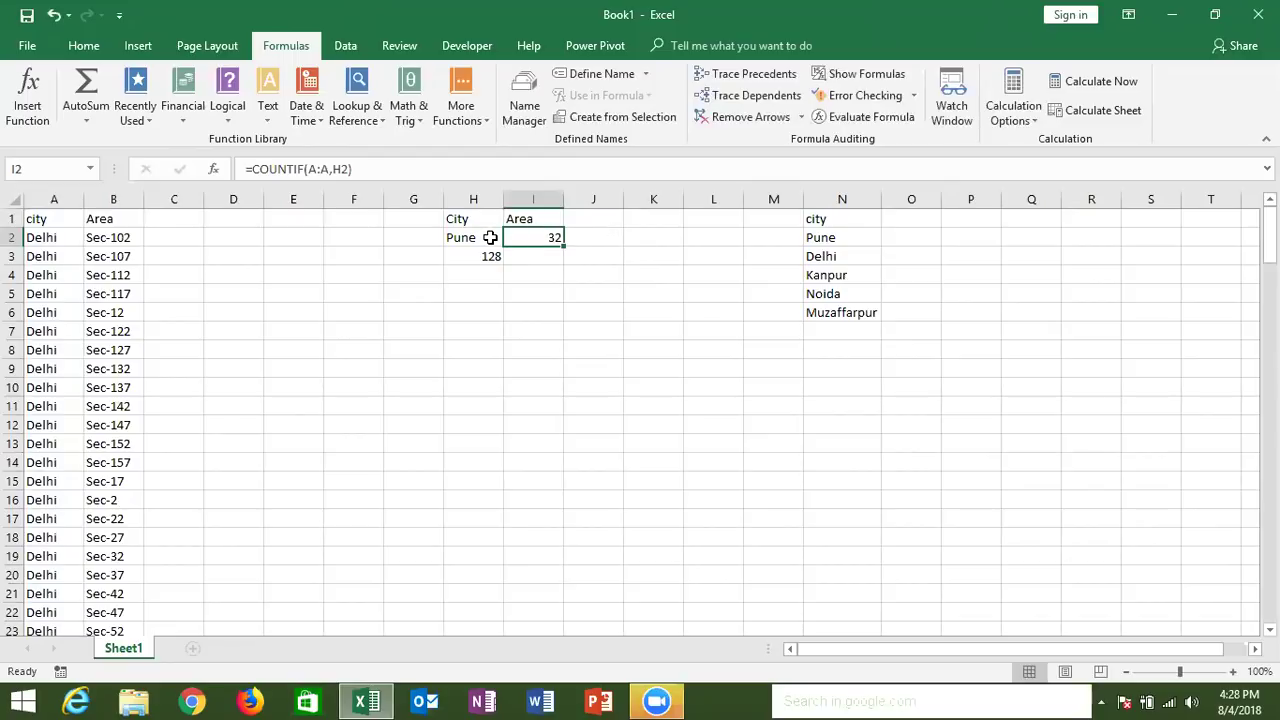
left_click(490, 238)
left_click(510, 240)
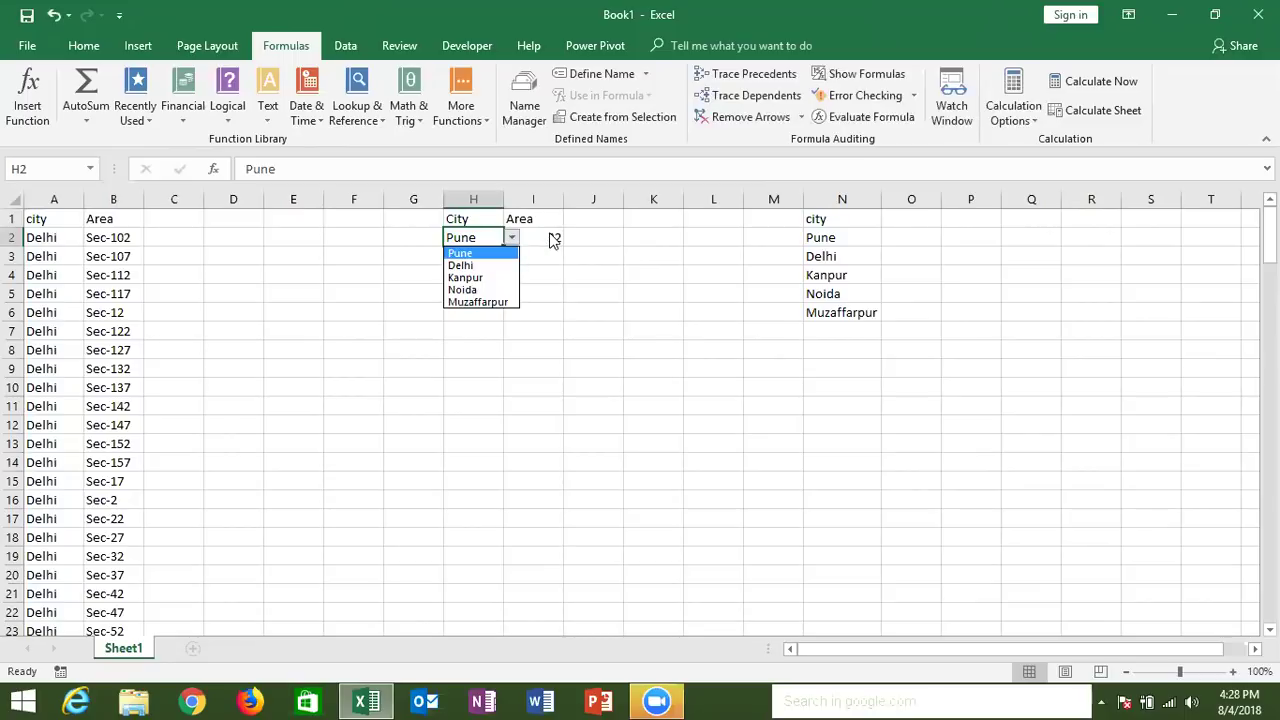
key("Escape")
left_click(549, 235)
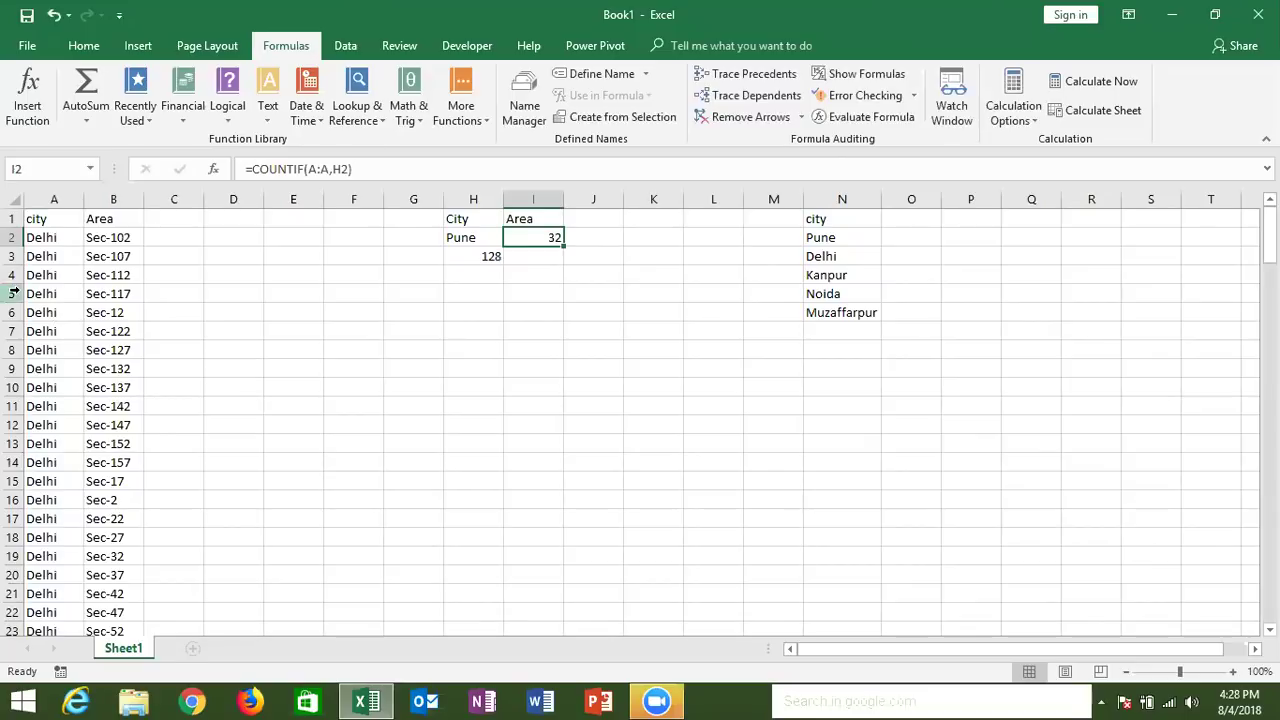
left_click(491, 257)
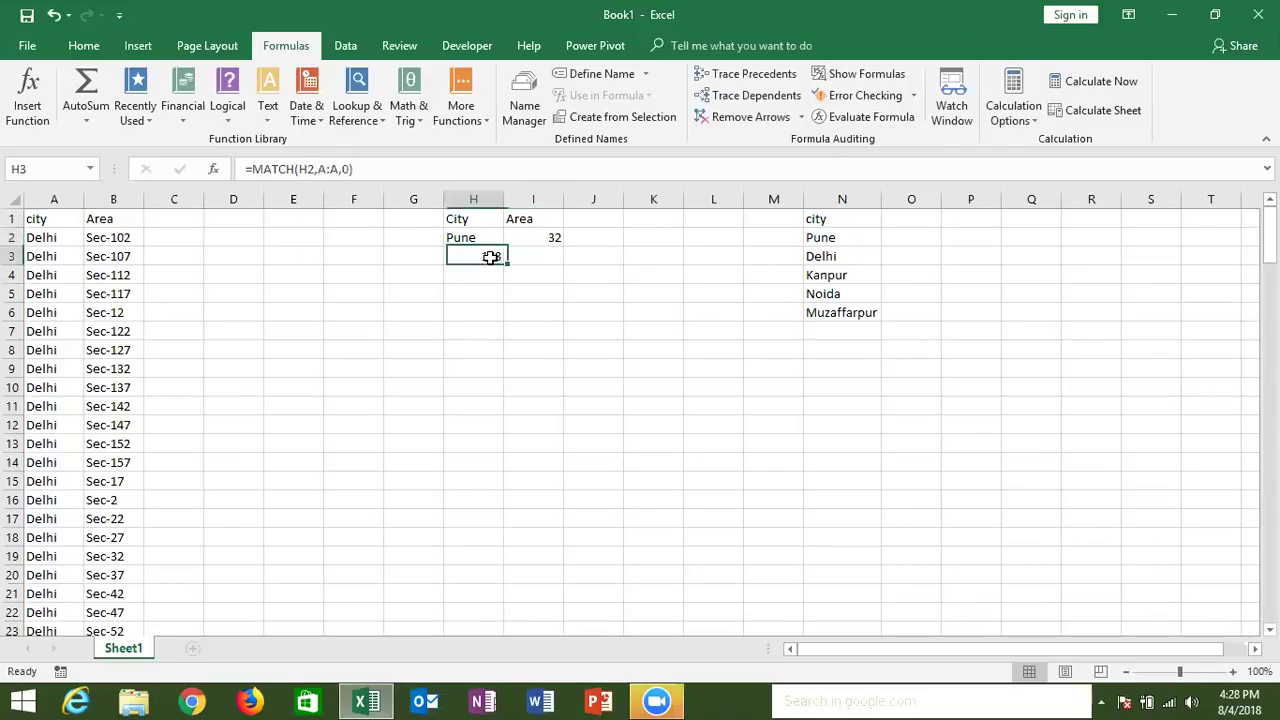
left_click(499, 240)
left_click_drag(499, 240, 511, 240)
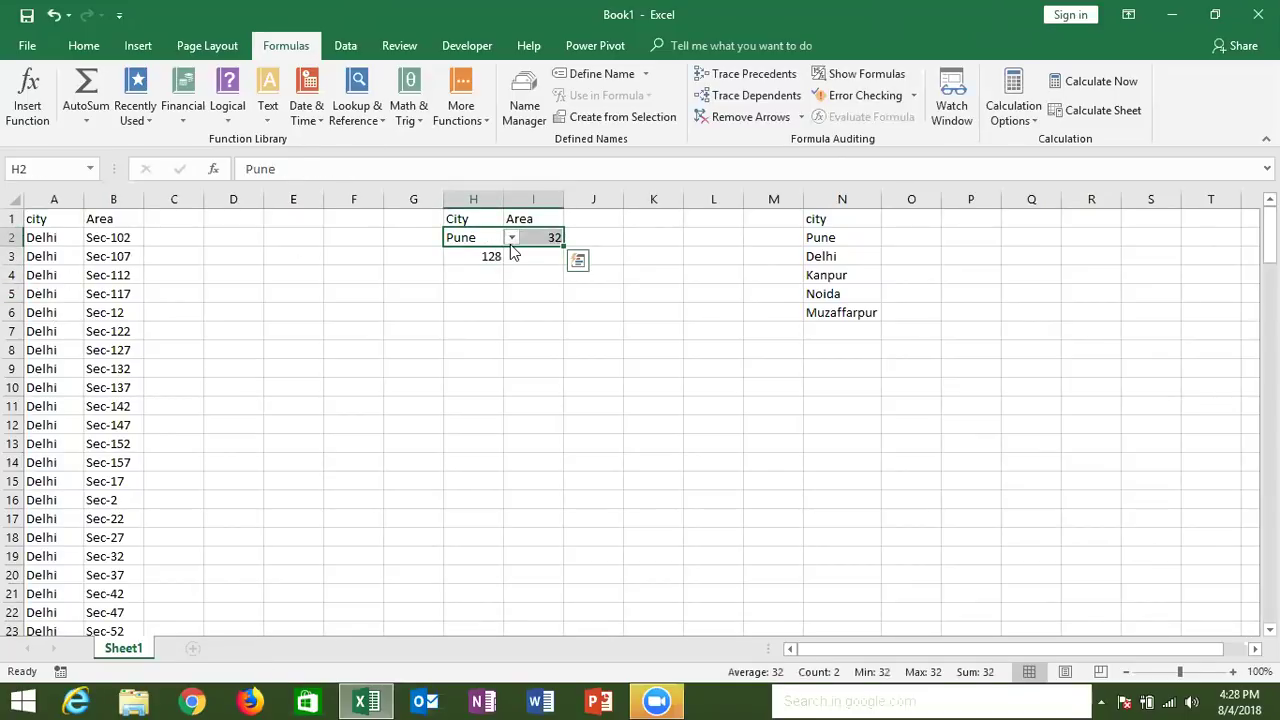
left_click(511, 238)
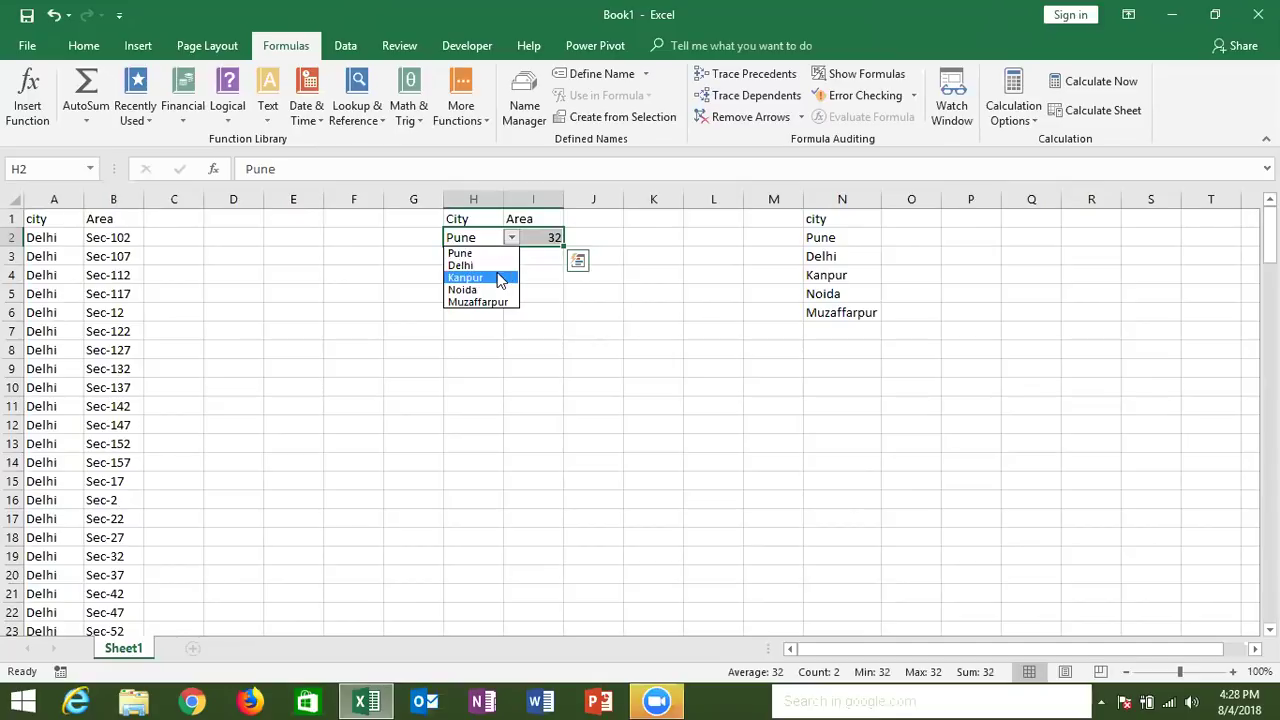
Step: With Delhi chosen, enter =OFFSET(B1,H3-1,0,I2,1) in cell I3
left_click(494, 265)
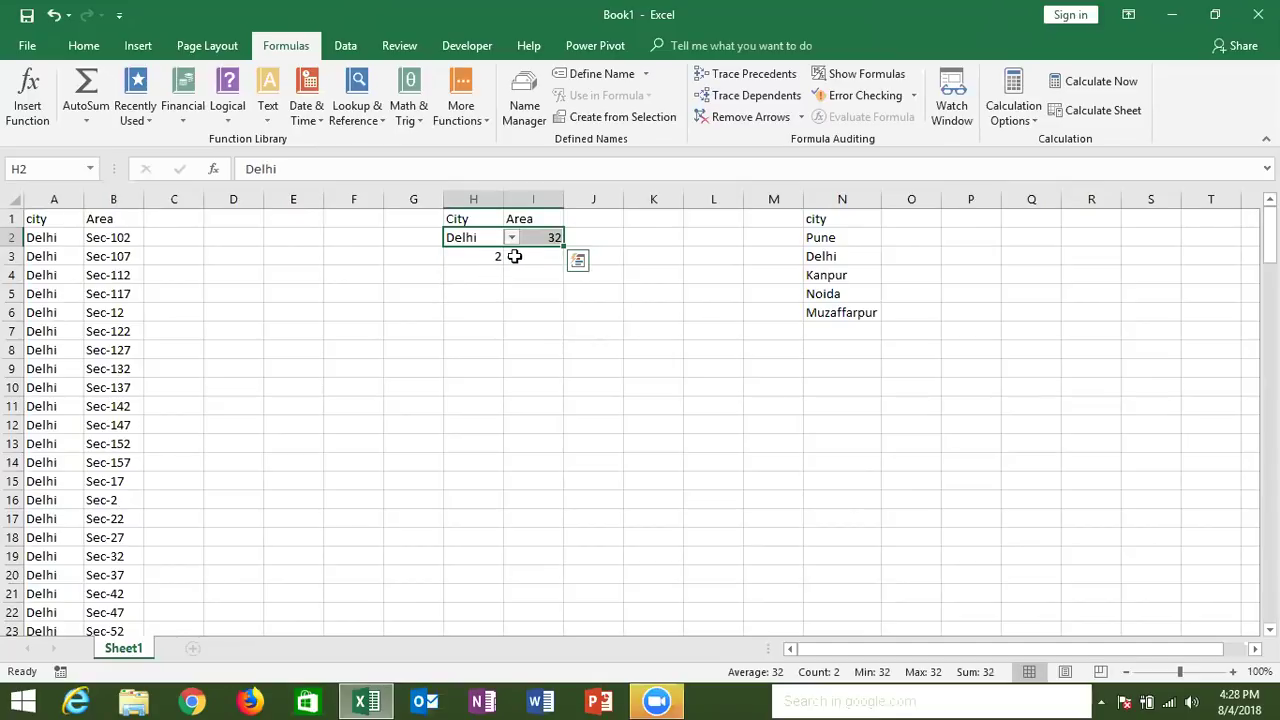
left_click(518, 256)
type("=o")
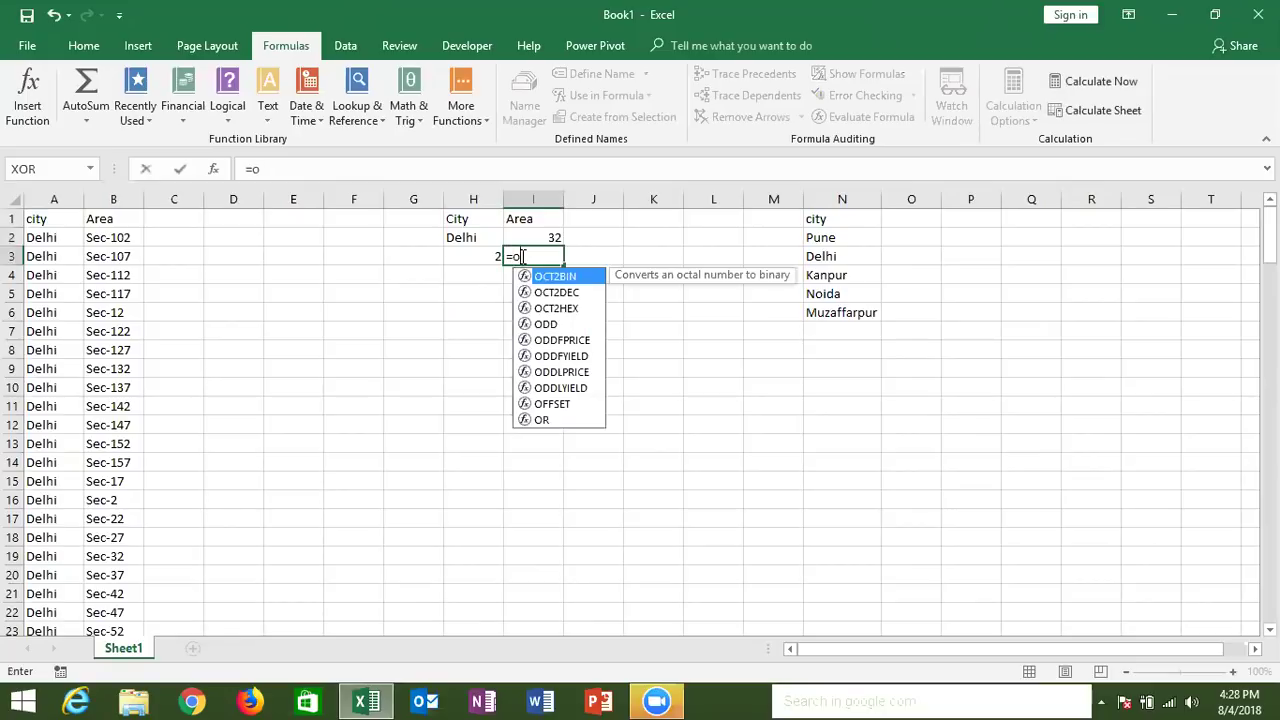
type("f")
key("Tab")
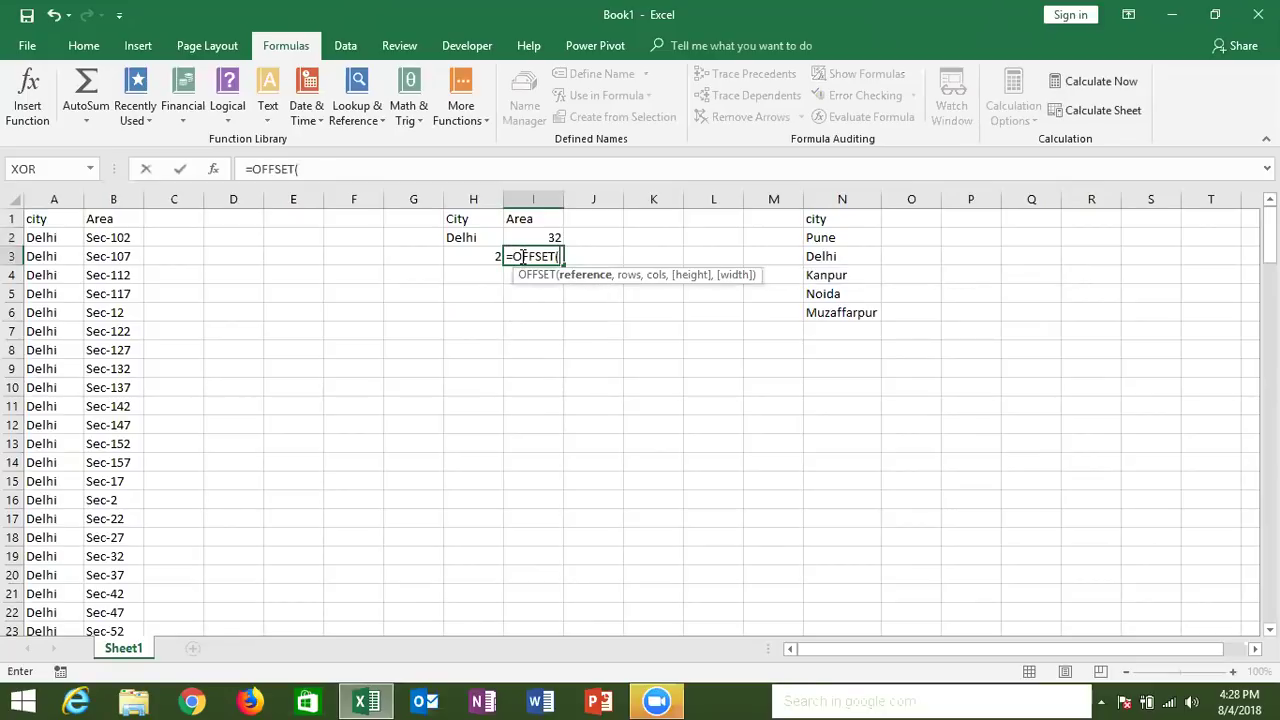
left_click(128, 222)
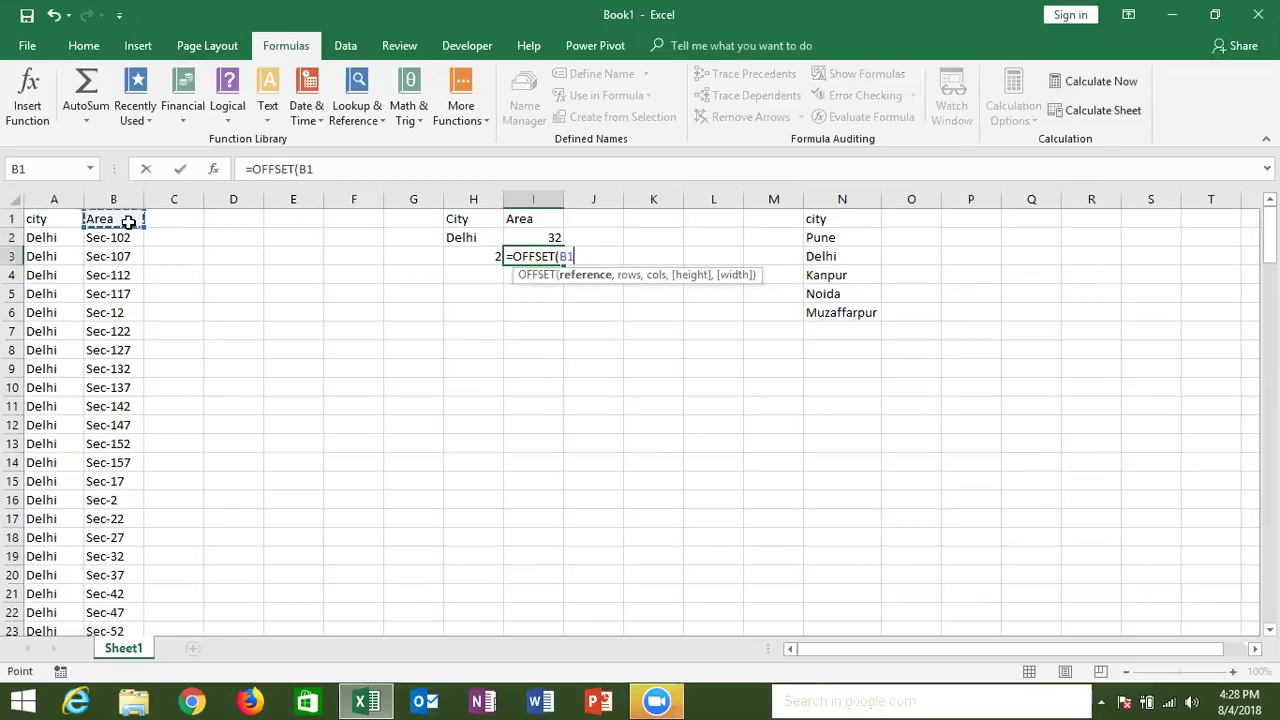
type(",")
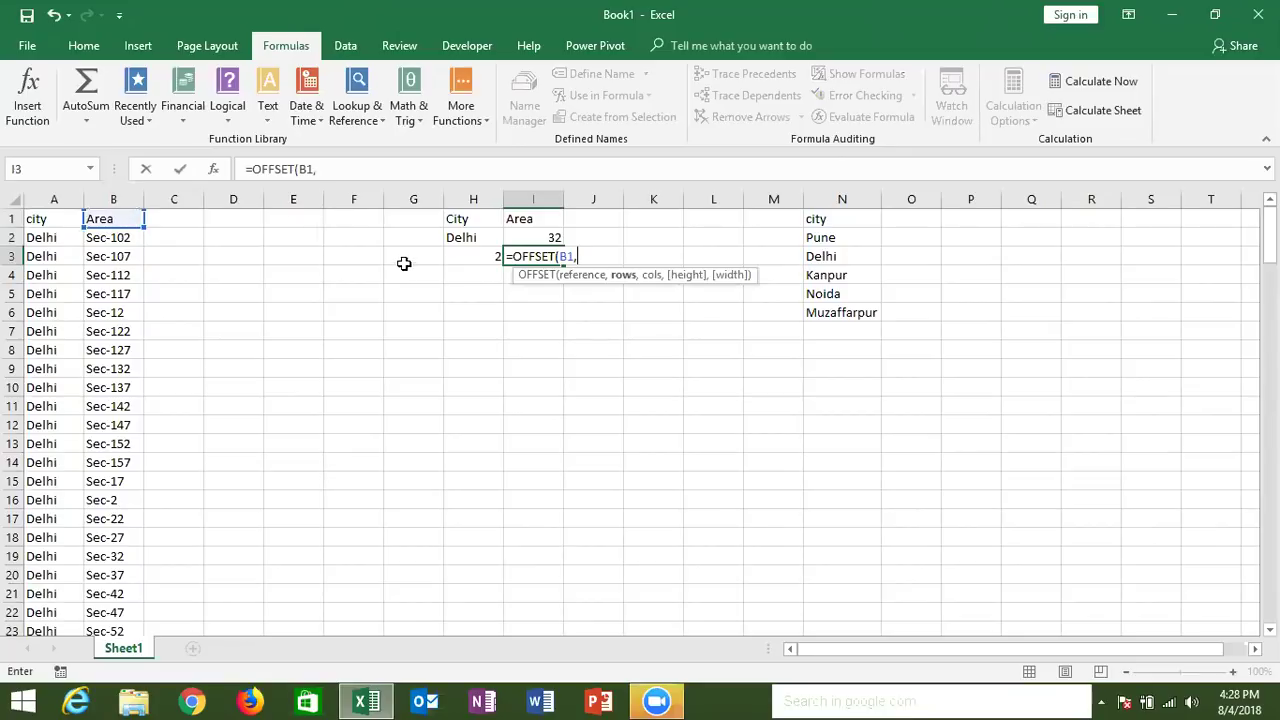
left_click(462, 258)
type("-1")
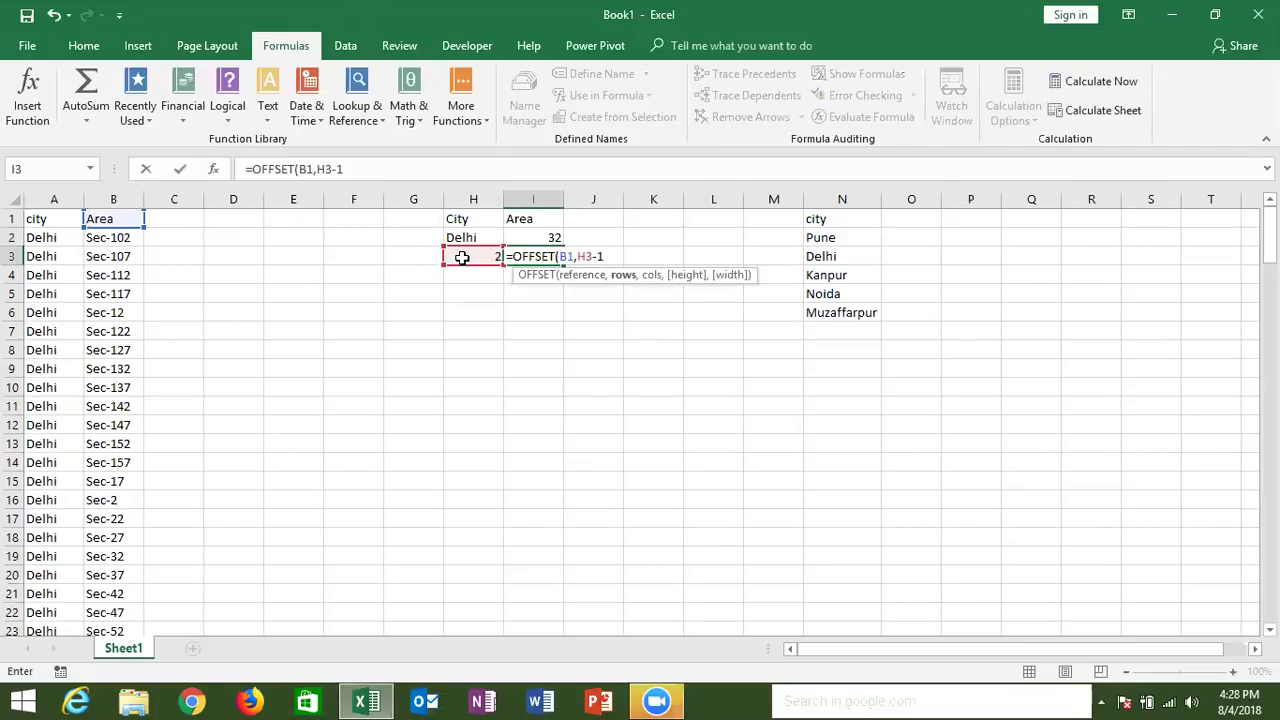
type(",")
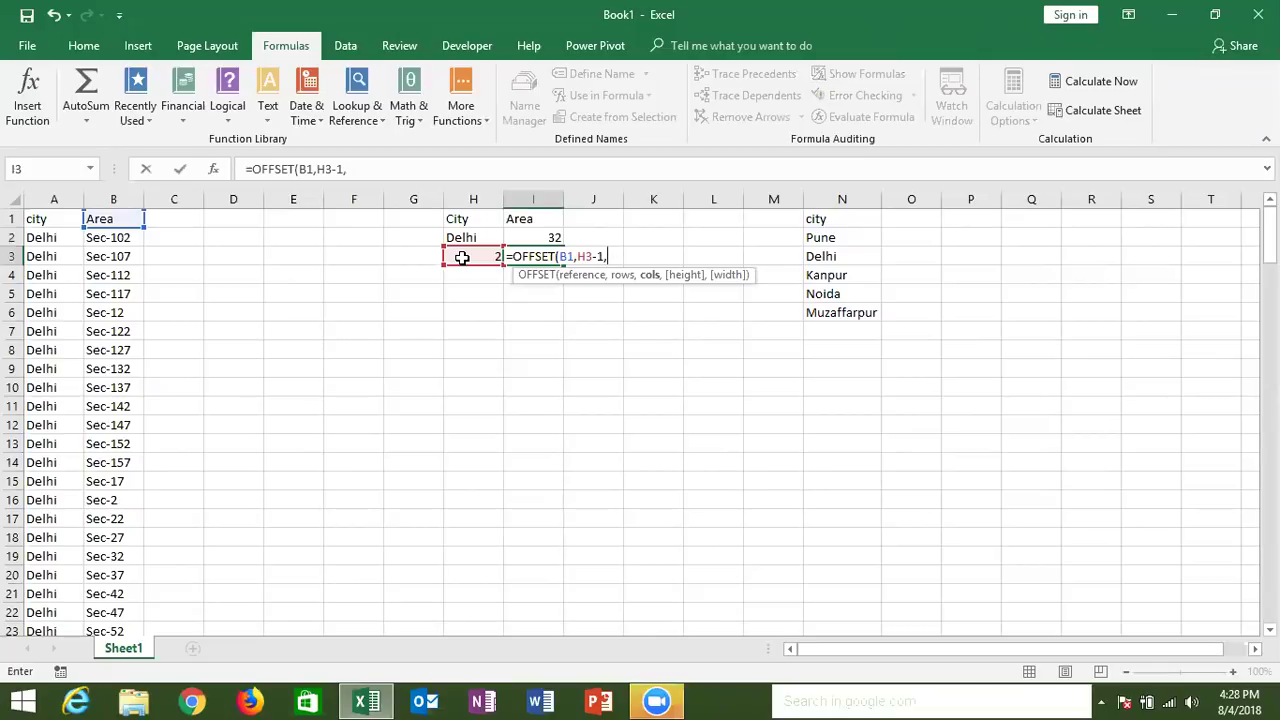
type("0")
type(",")
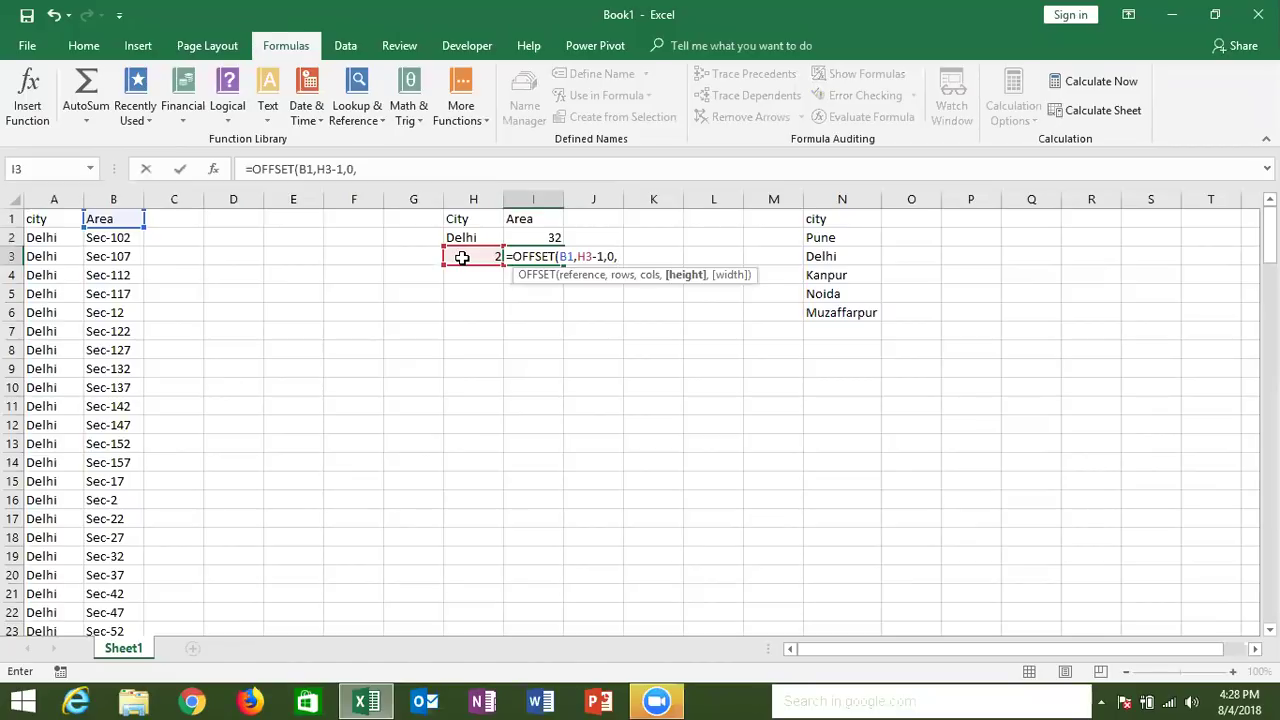
left_click(527, 234)
type(",")
type("1)")
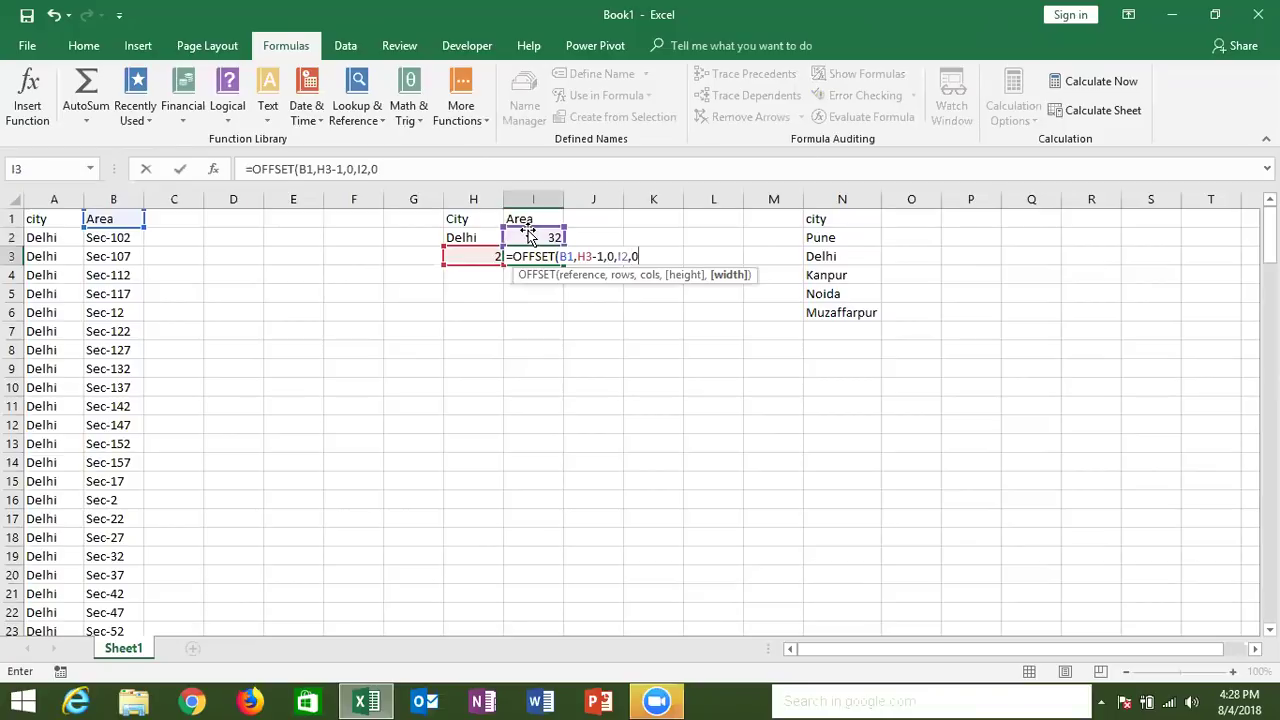
key("Return")
Step: Fix the #REF! error by changing the OFFSET formula's last argument to 0
key("Up")
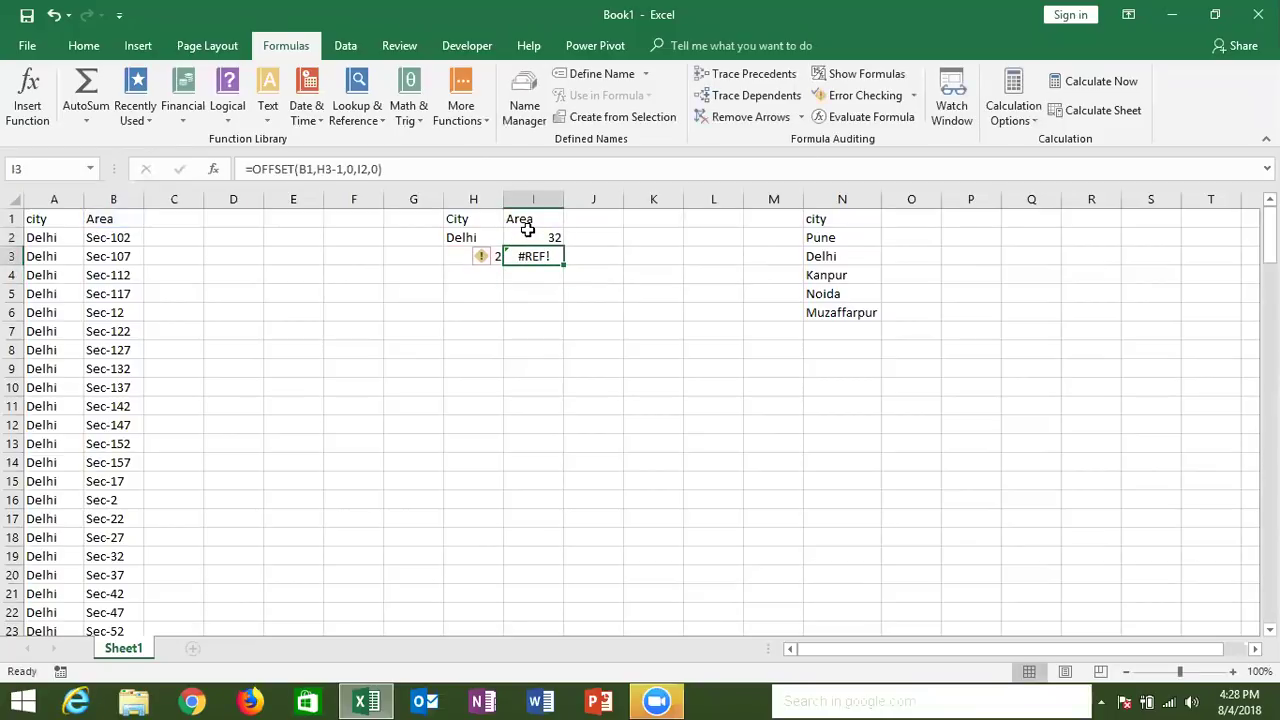
left_click_drag(530, 240, 544, 270)
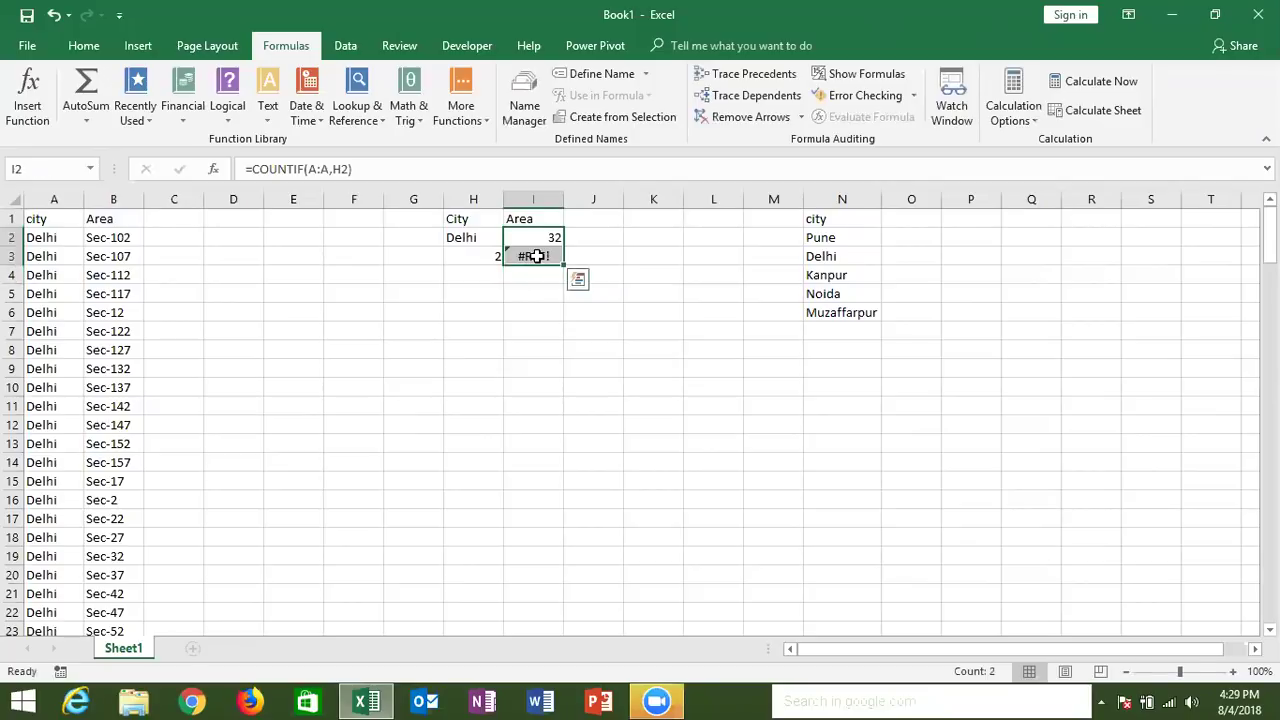
double_click(534, 257)
double_click(633, 257)
type("0,I2,0)")
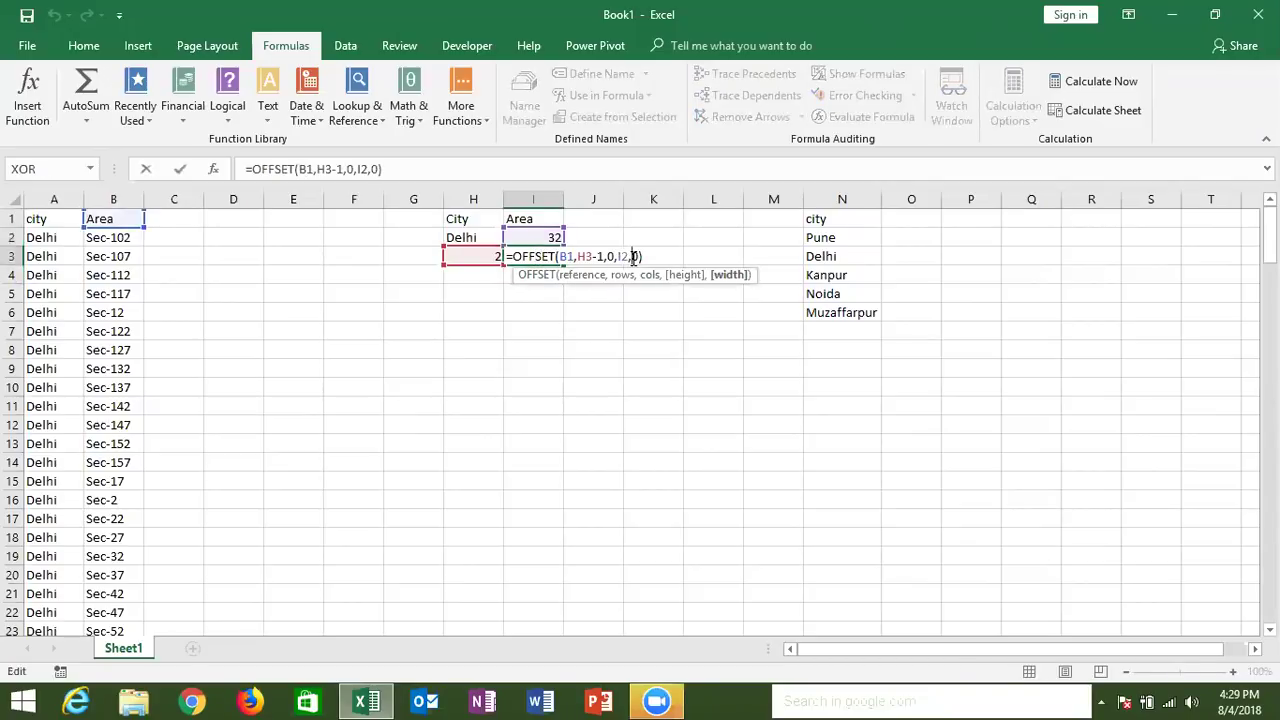
key("Return")
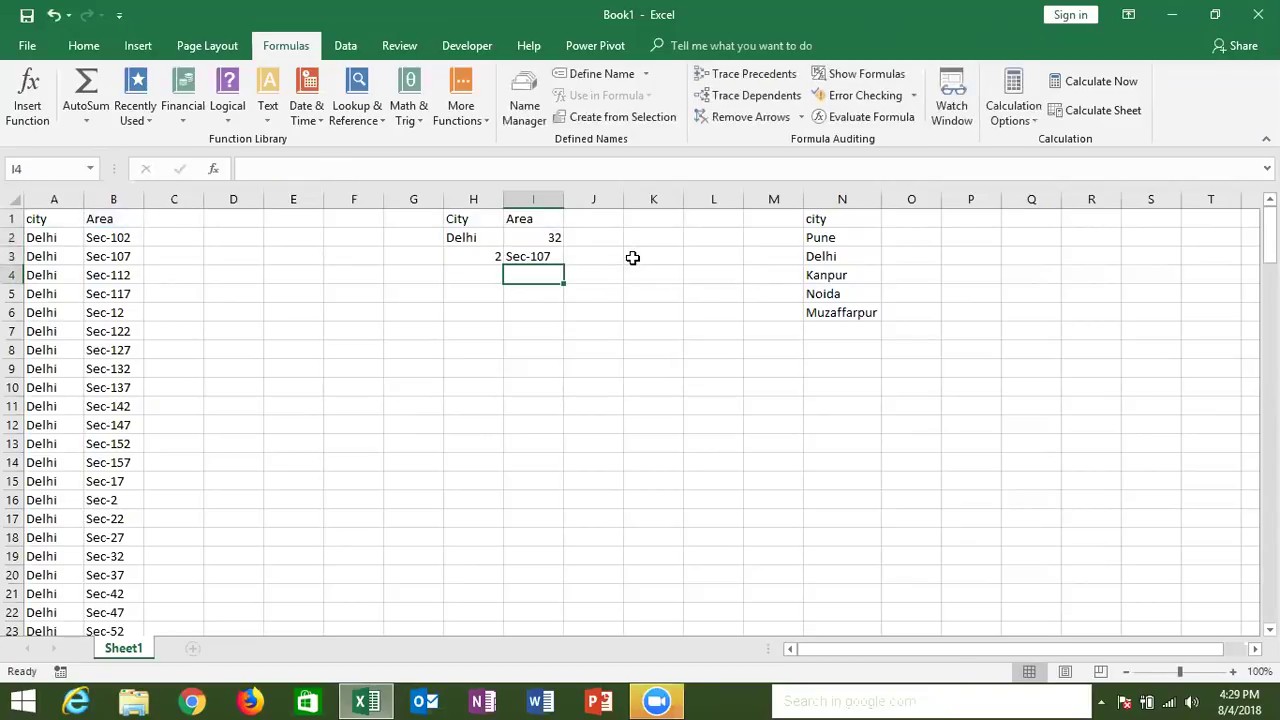
Step: Wrap I3's formula as =COUNT(OFFSET(B1,H3-1,0,I2,1)), returning 0, and open Evaluate Formula
key("Up")
left_click(255, 170)
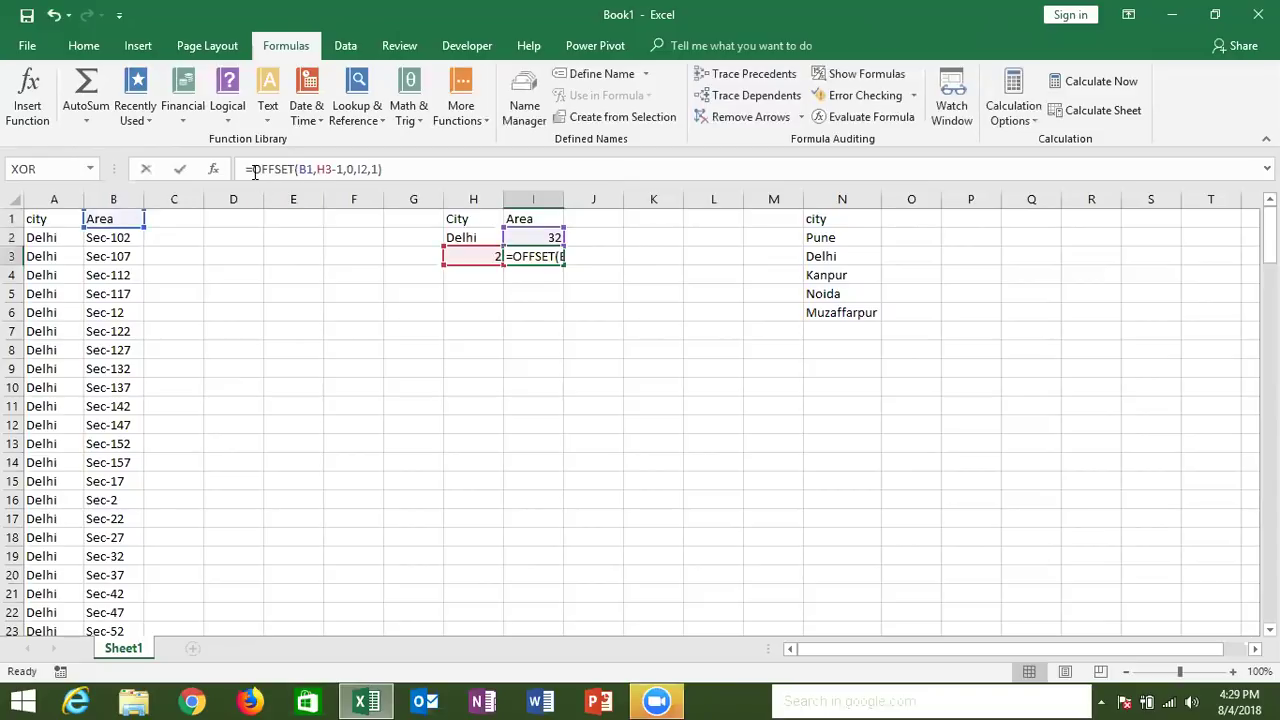
type("s")
key("BackSpace")
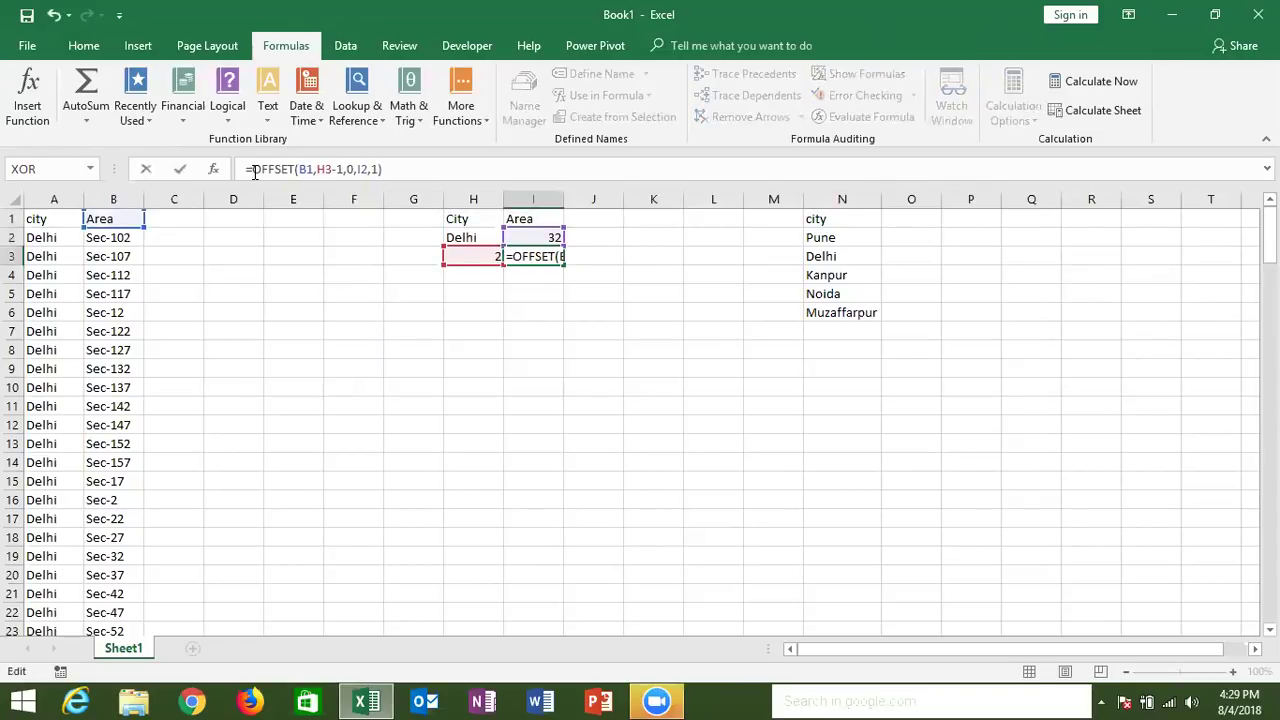
type("co")
type("ou")
key("BackSpace")
key("BackSpace")
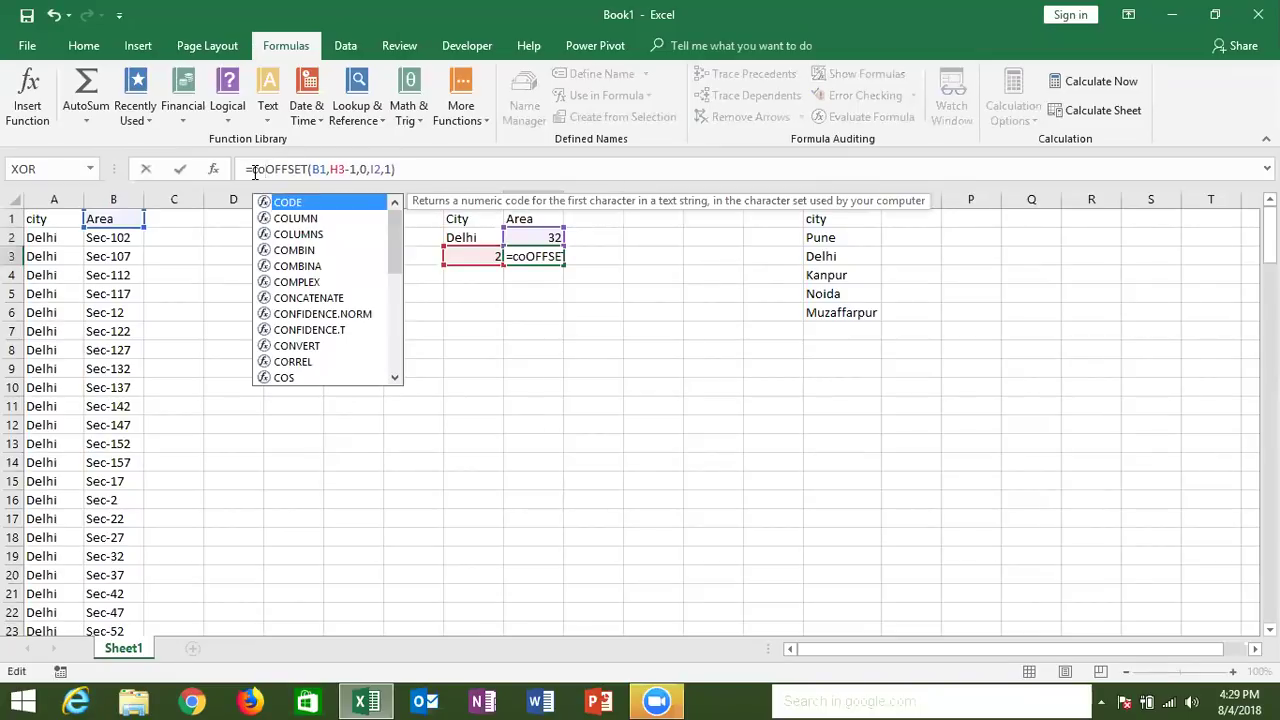
type("un")
key("Tab")
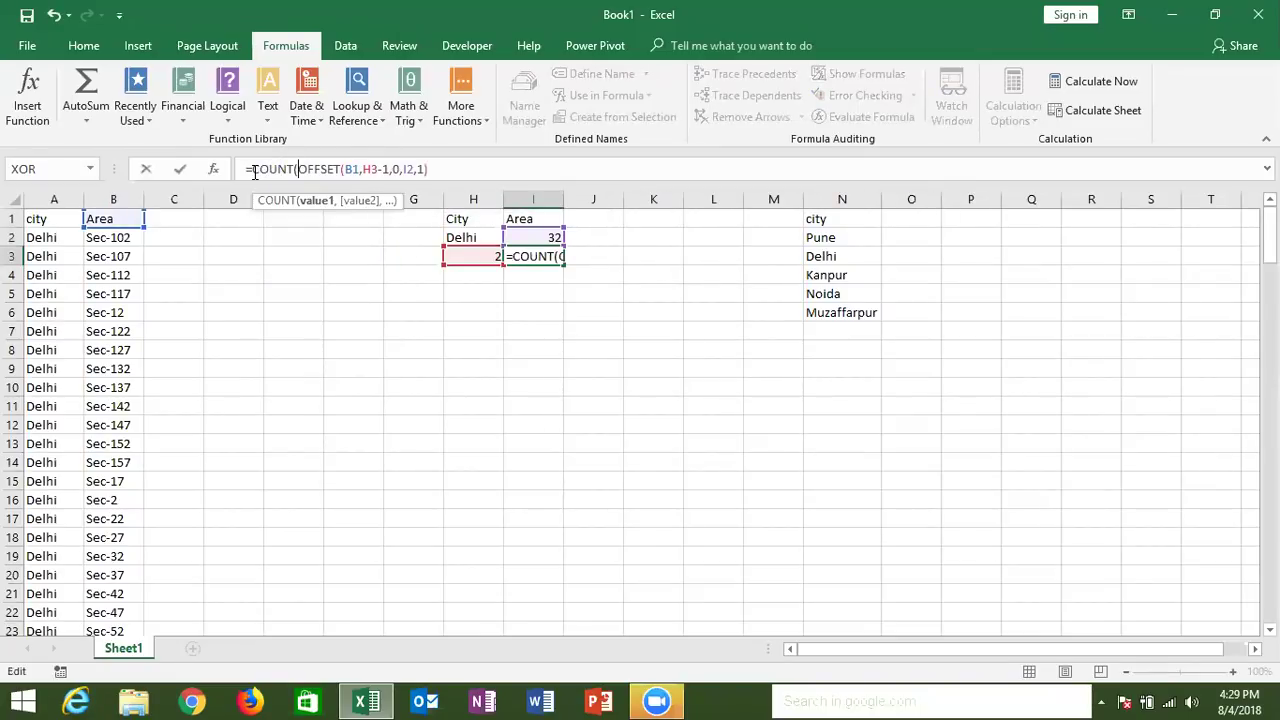
type(")")
key("Return")
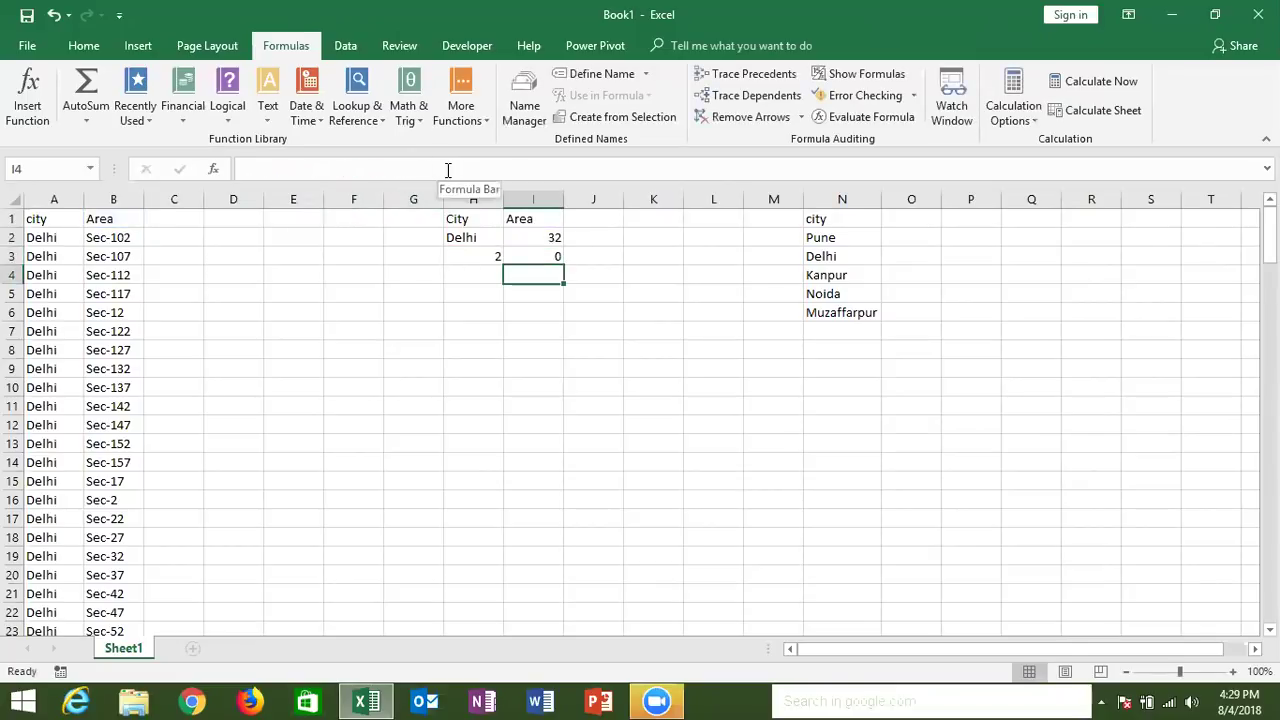
key("Up")
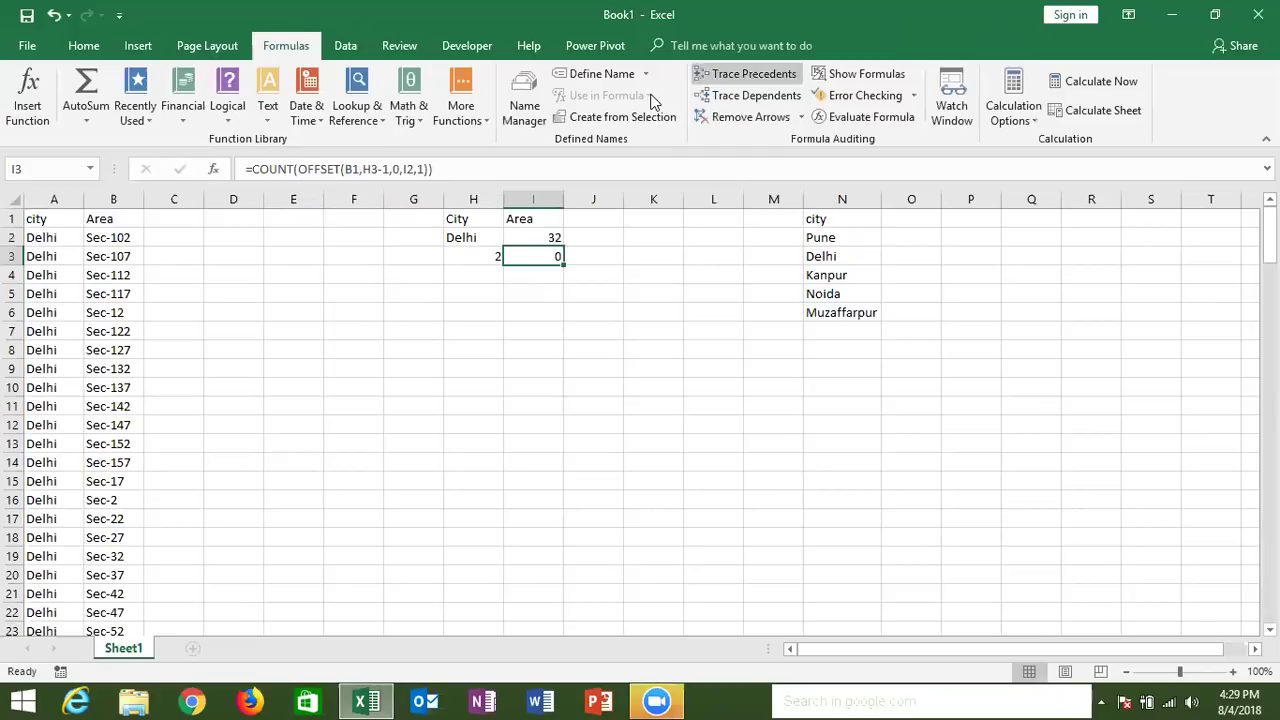
left_click(863, 116)
Step: Evaluate until OFFSET resolves to $B$2:$B$33, close, then select the OFFSET part in the formula
left_click(579, 426)
left_click(579, 426)
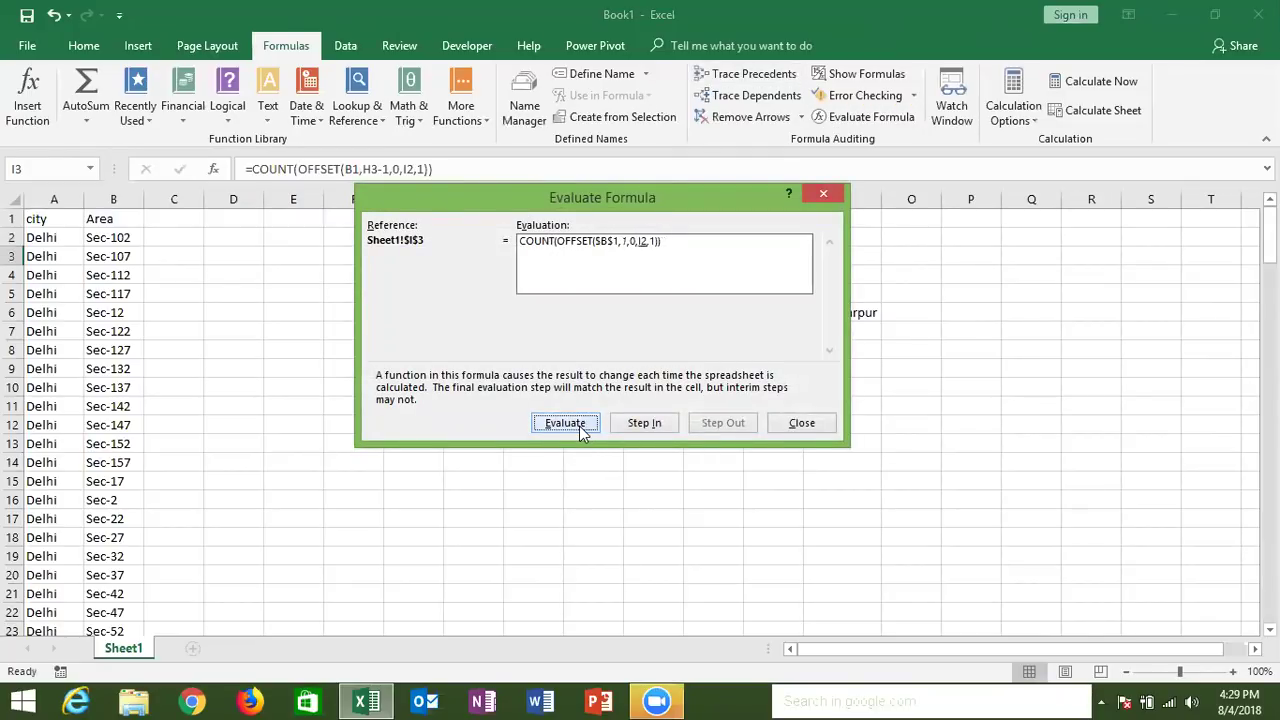
left_click(579, 426)
left_click(579, 426)
left_click(793, 423)
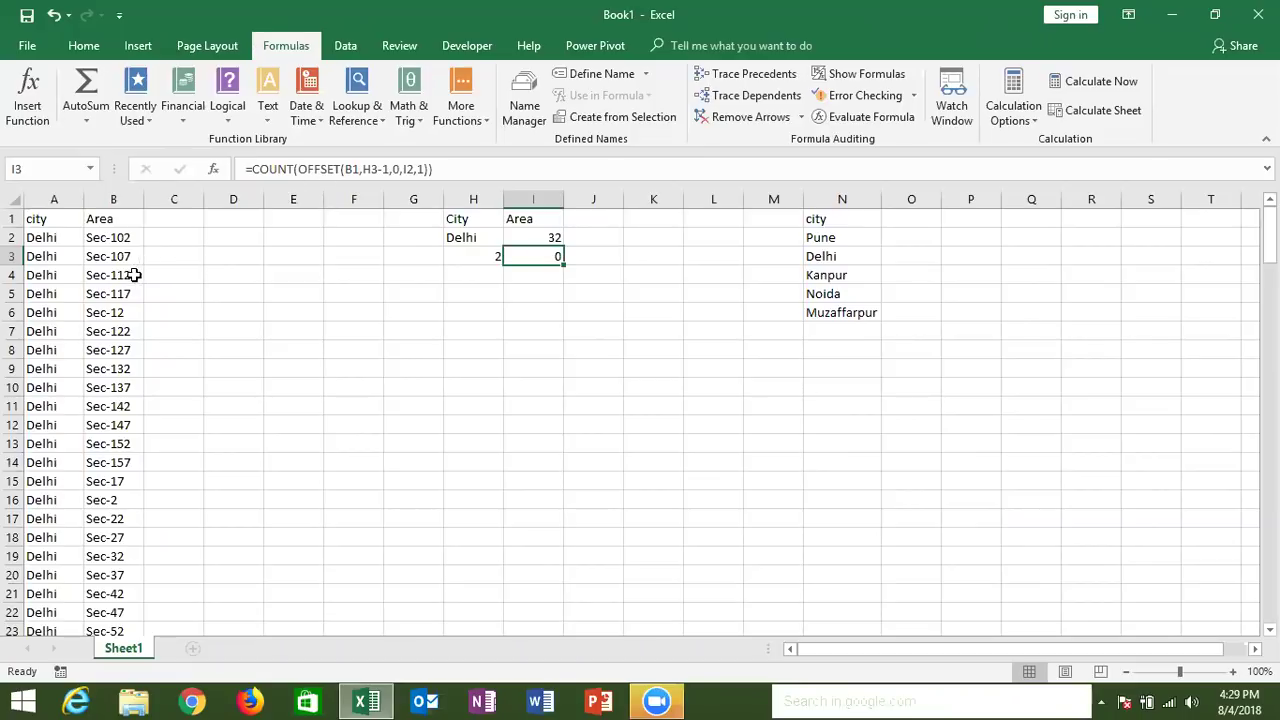
left_click(297, 170)
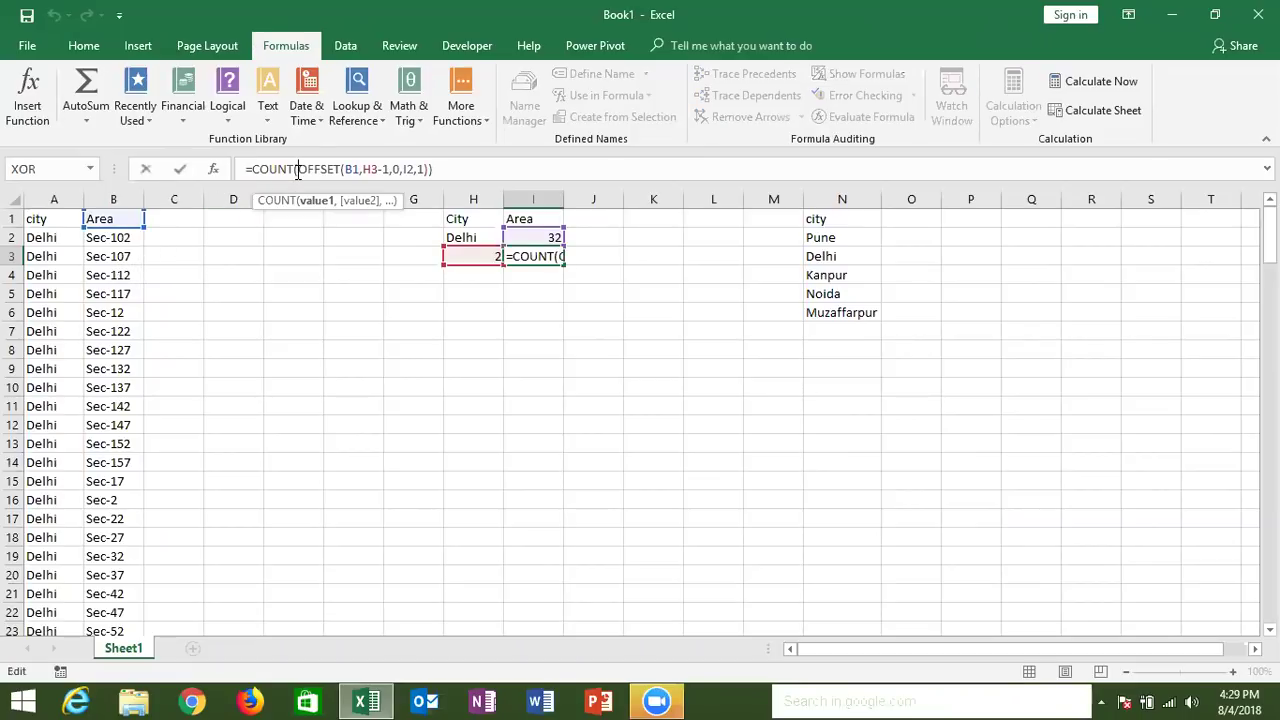
key("ctrl+shift+Right")
key("ctrl+shift+Right")
Step: Replace the H3 reference in I3's formula with MATCH(H2,A:A,0) copied from H3
key("ctrl+shift+Right")
key("ctrl+shift+Right")
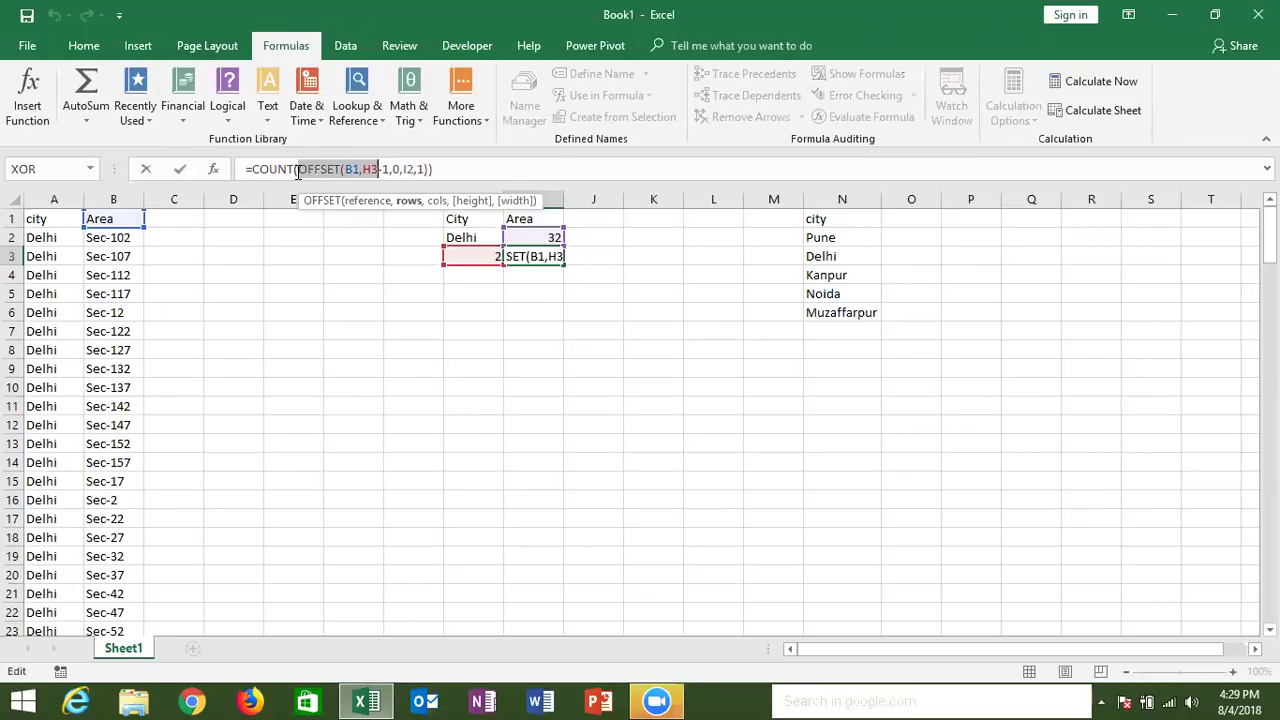
key("ctrl+shift+Right")
key("ctrl+shift+Right")
key("ctrl+shift+Right")
key("ctrl+shift+Right")
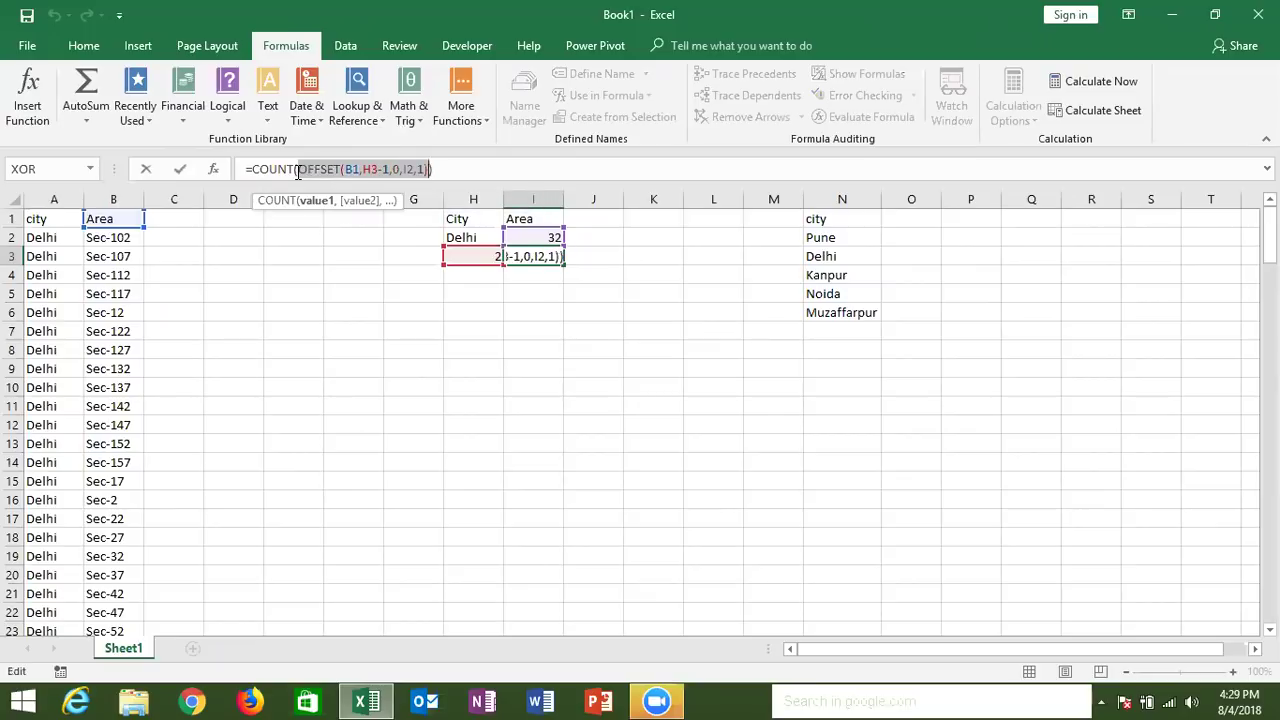
key("Escape")
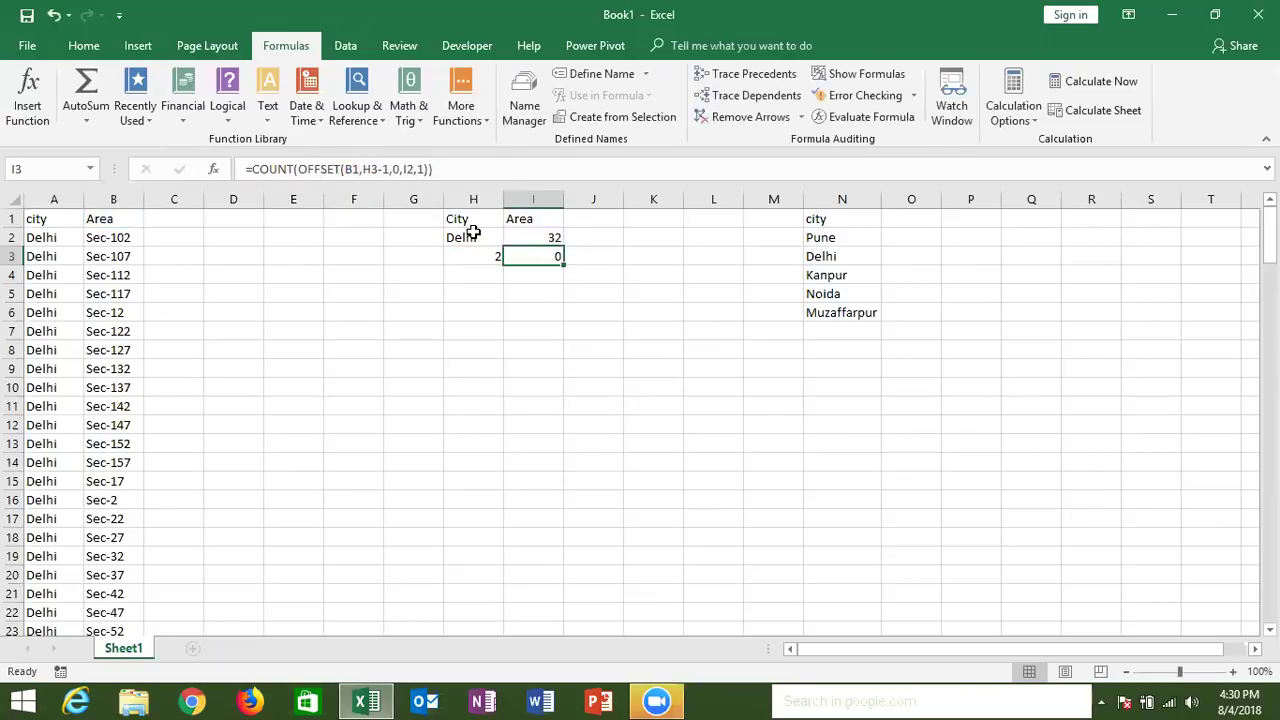
left_click(477, 256)
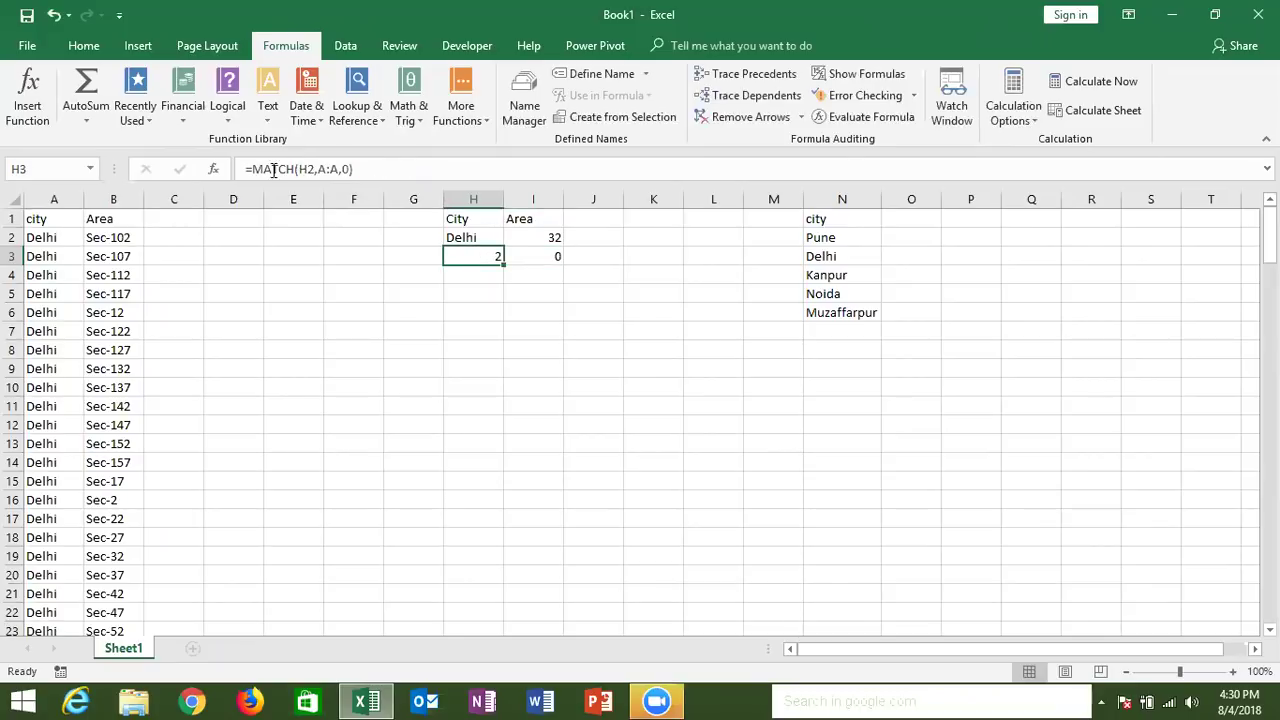
left_click(254, 171)
key("shift+Right")
key("ctrl+shift+Right")
key("ctrl+shift+Right")
key("ctrl+shift+Right")
key("ctrl+shift+Right")
key("ctrl+c")
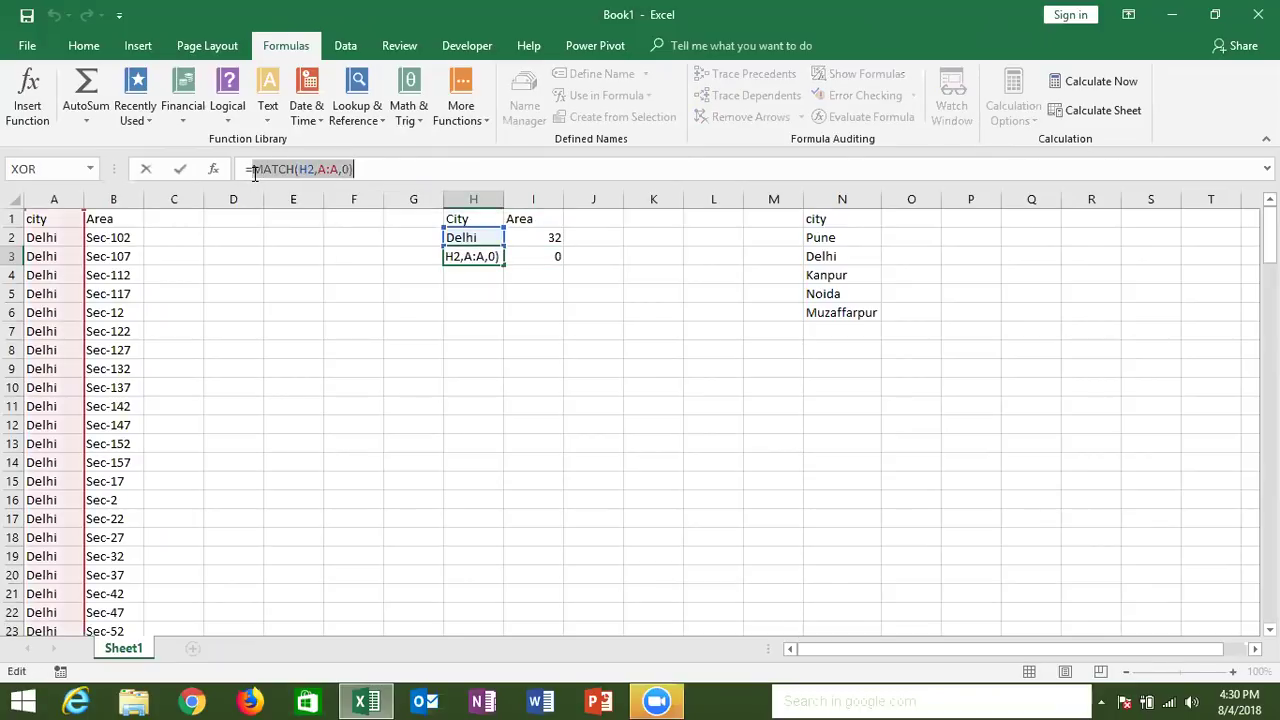
key("Escape")
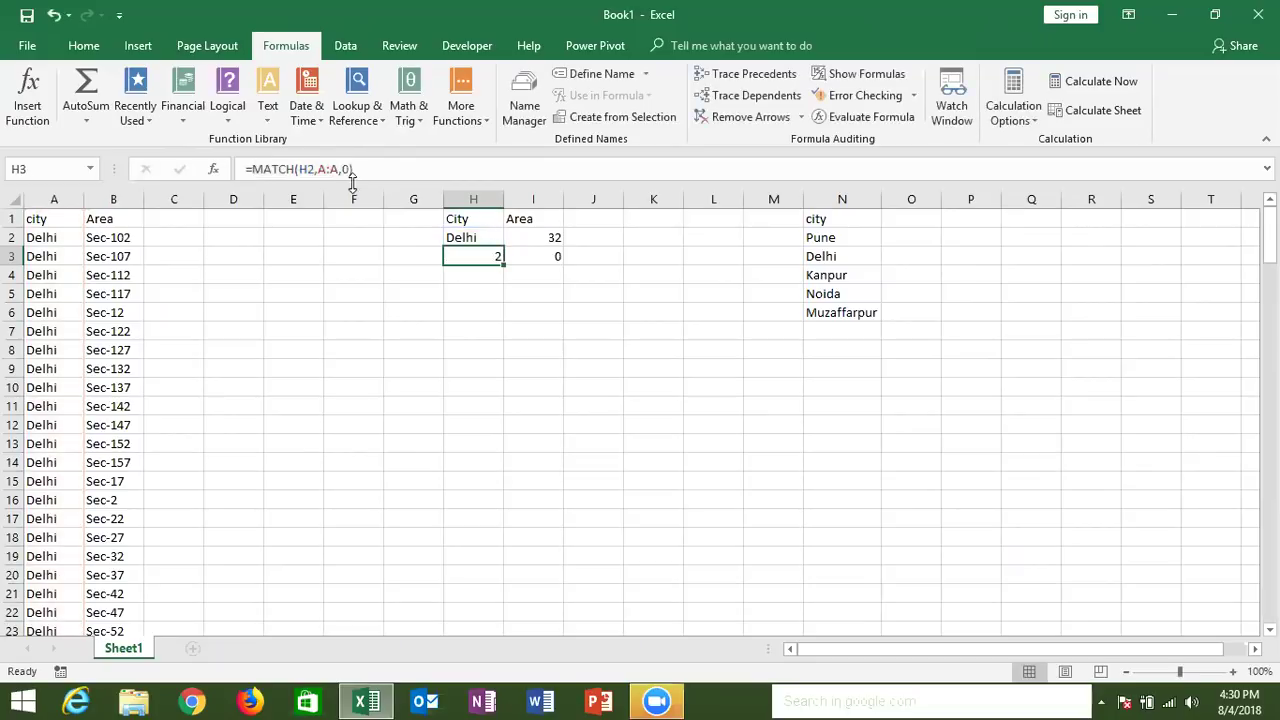
left_click(538, 256)
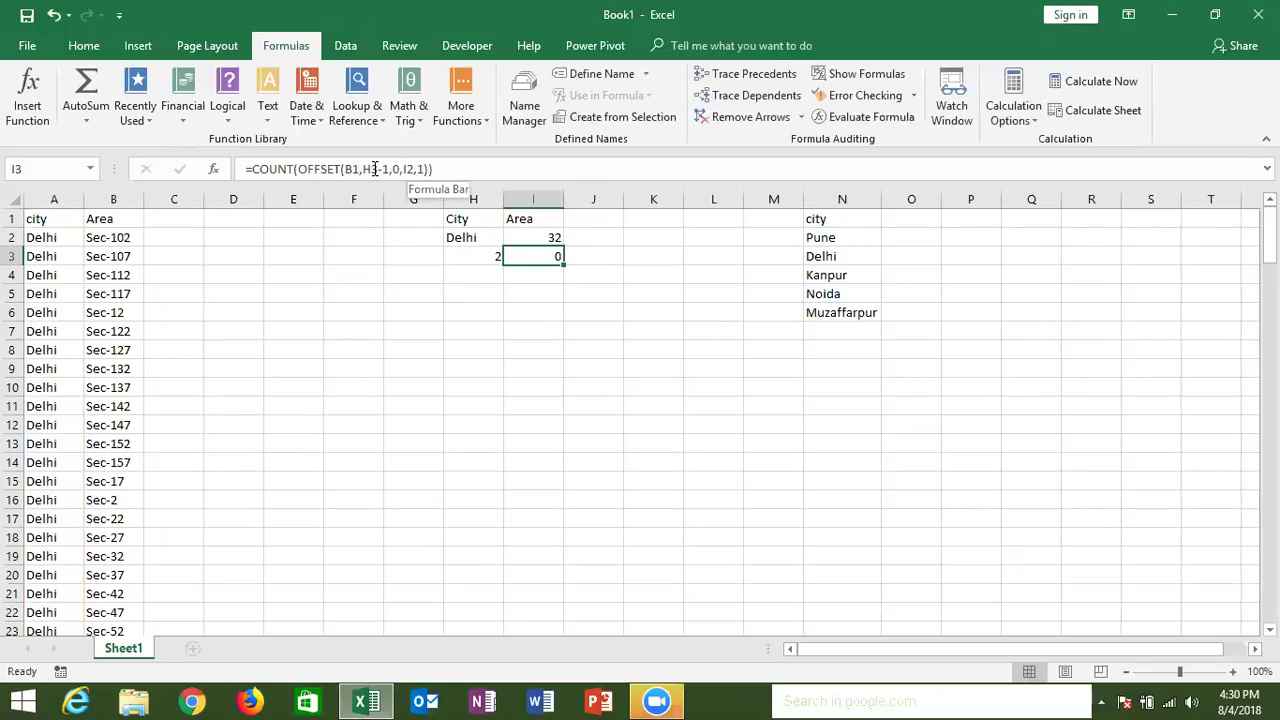
double_click(371, 169)
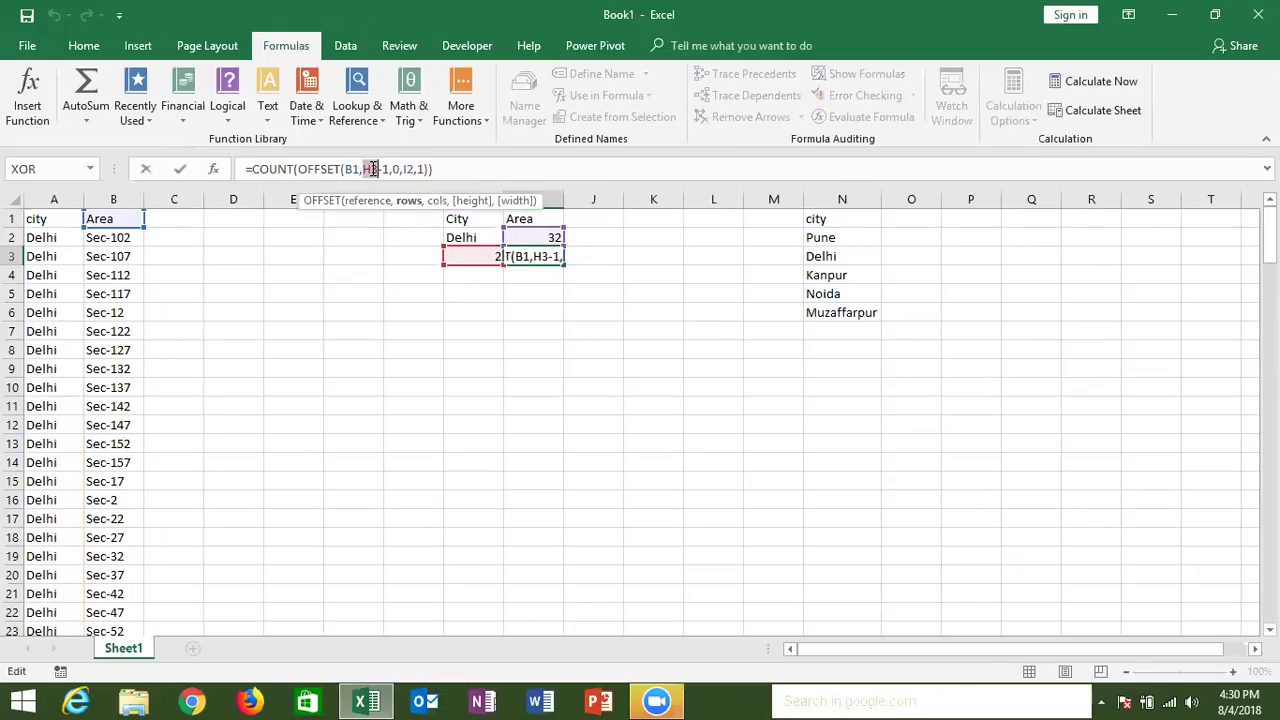
key("ctrl+v")
key("Return")
Step: Replace the I2 reference in I3's formula with COUNTIF(A:A,H2)
key("Up")
key("Up")
left_click(254, 168)
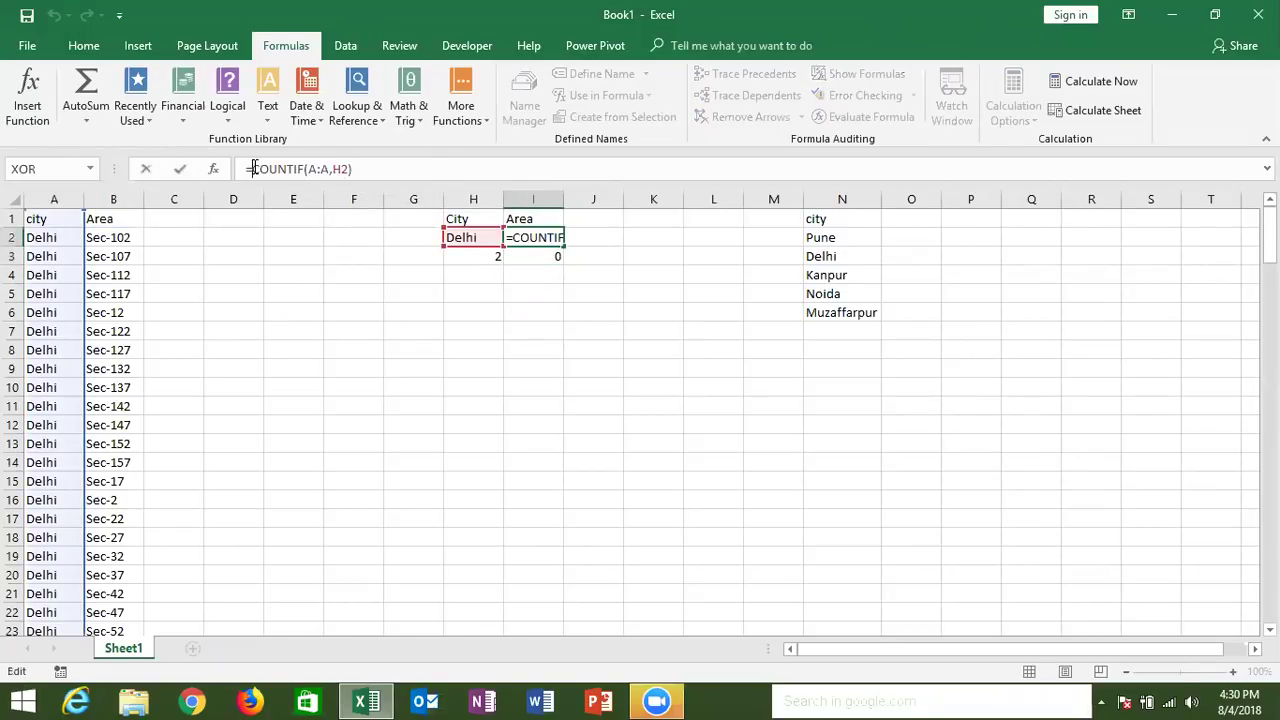
key("shift+Right")
key("shift+Right")
key("shift+Right")
key("shift+Right")
key("shift+Right")
key("shift+Right")
key("shift+Right")
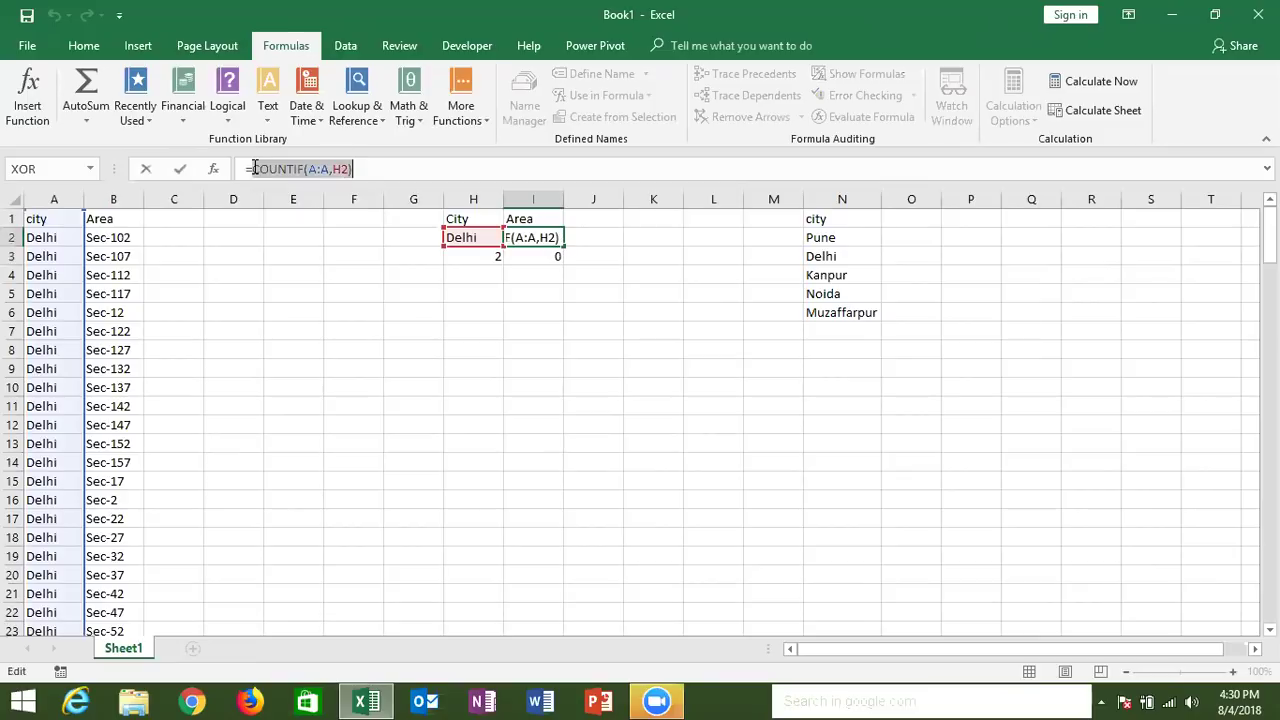
key("ctrl+Return")
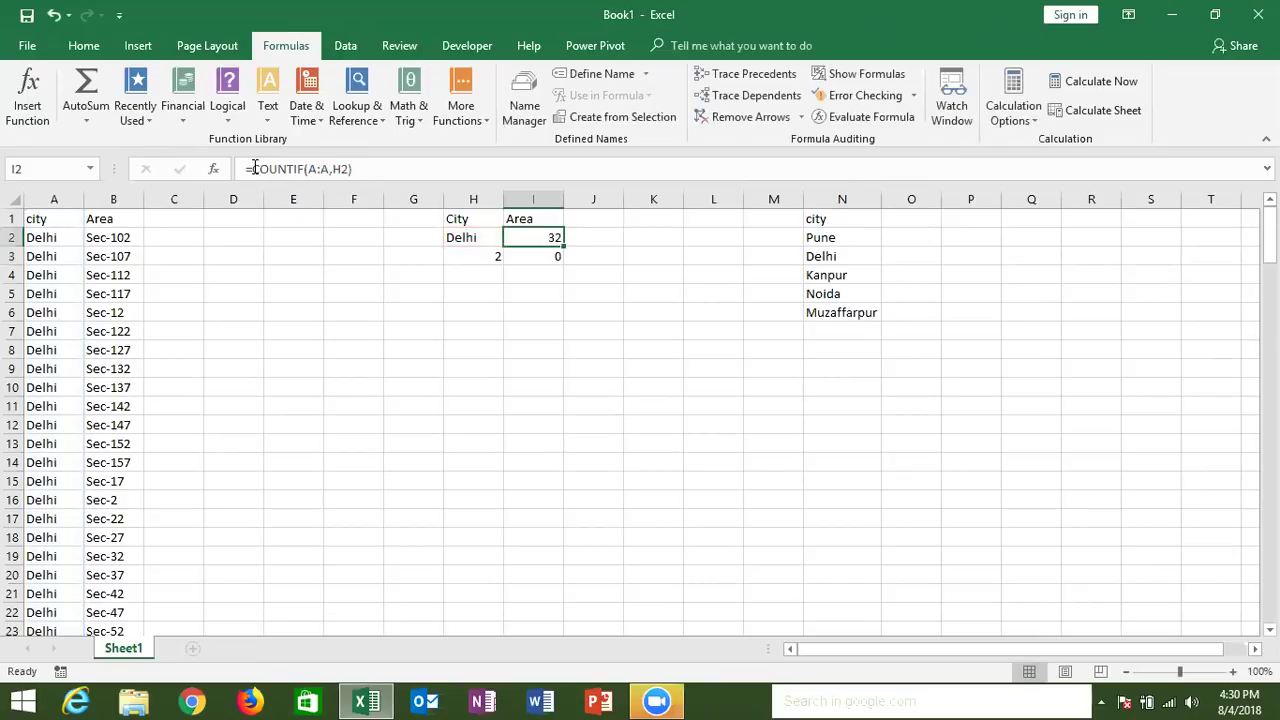
key("Down")
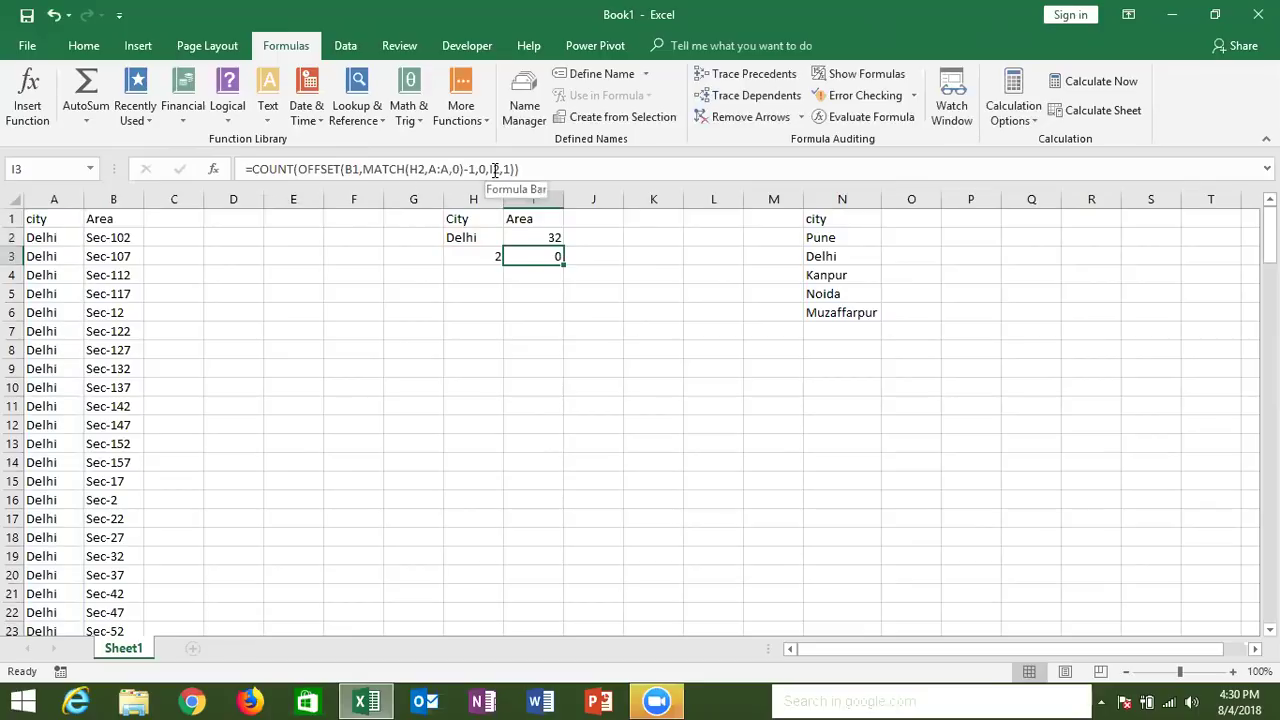
double_click(494, 169)
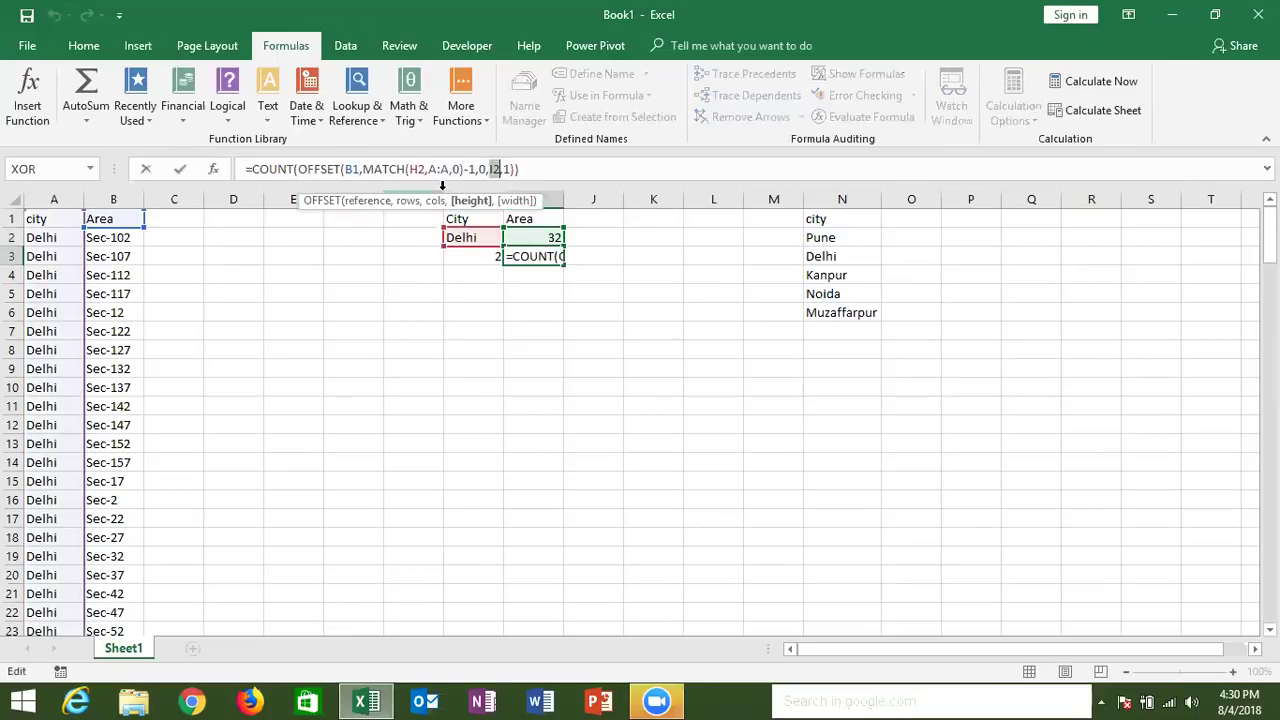
type("COUNTIF(A:A,H2)")
key("Return")
Step: Select the combined OFFSET expression inside I3's COUNT formula for reuse
key("Up")
left_click(298, 169)
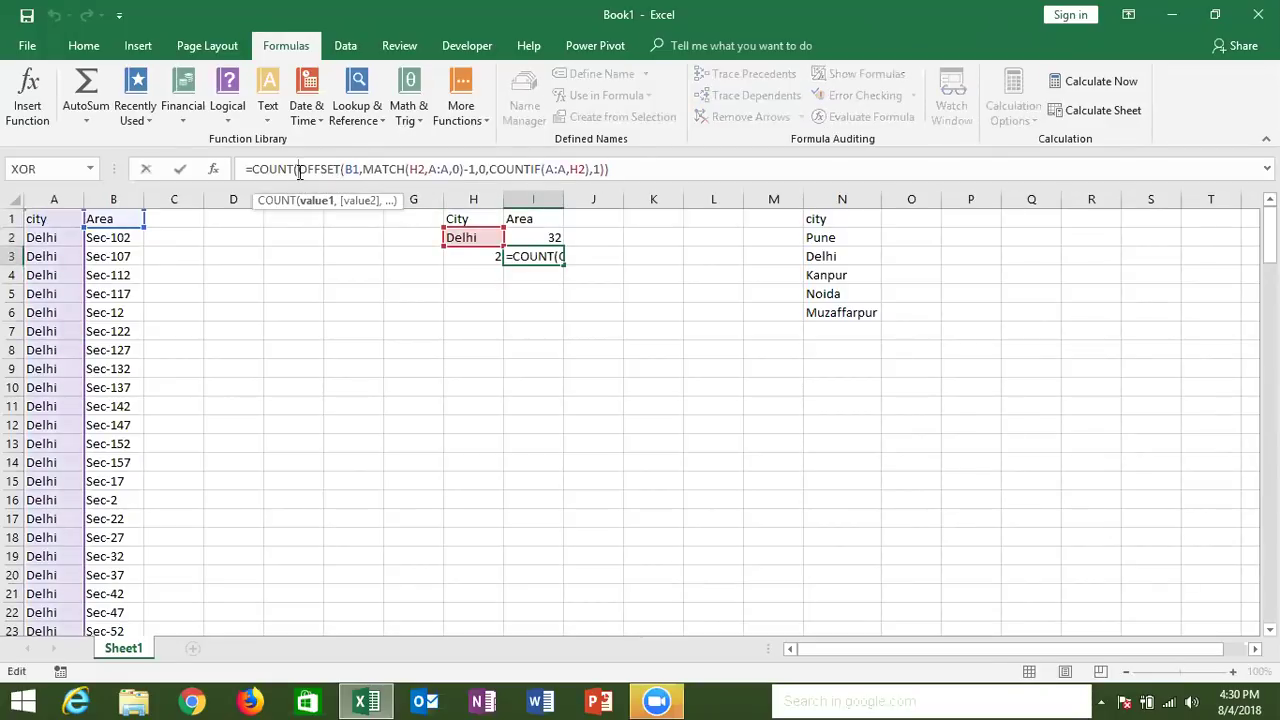
key("shift+Right")
key("shift+Right")
key("shift+Right")
key("shift+Right")
key("shift+Right")
key("shift+Right")
key("shift+Right")
key("shift+Right")
key("shift+Right")
key("shift+Right")
key("shift+Right")
key("shift+Right")
key("shift+Right")
key("shift+Right")
key("shift+Right")
key("shift+Right")
key("shift+Right")
key("shift+Left")
key("ctrl+c")
key("Escape")
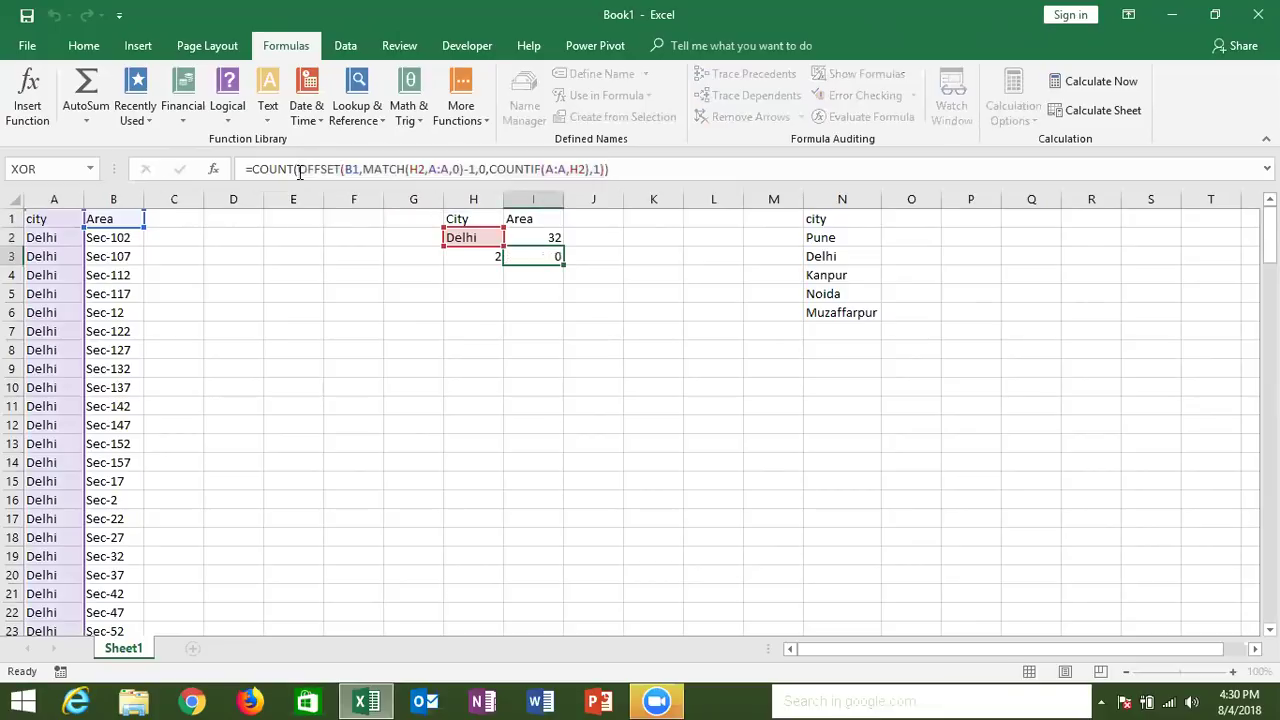
key("Up")
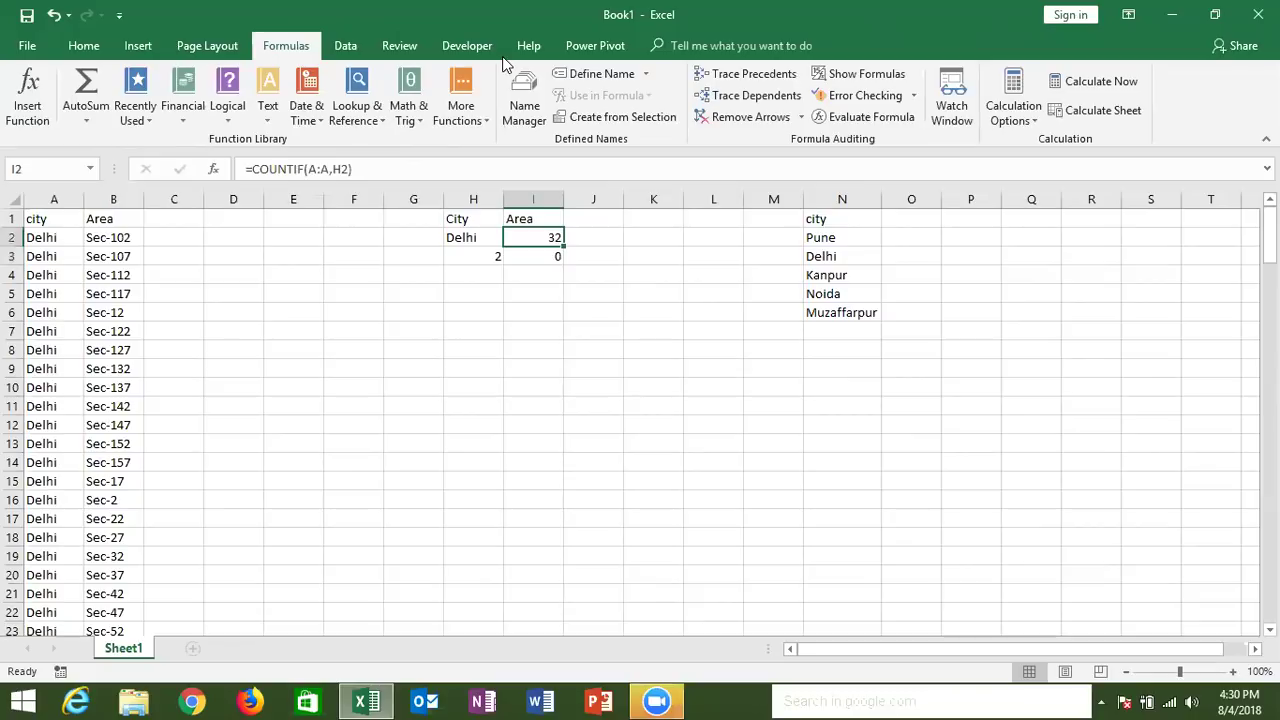
Step: Create a new name 'area' referring to the pasted OFFSET/MATCH/COUNTIF formula
left_click(607, 80)
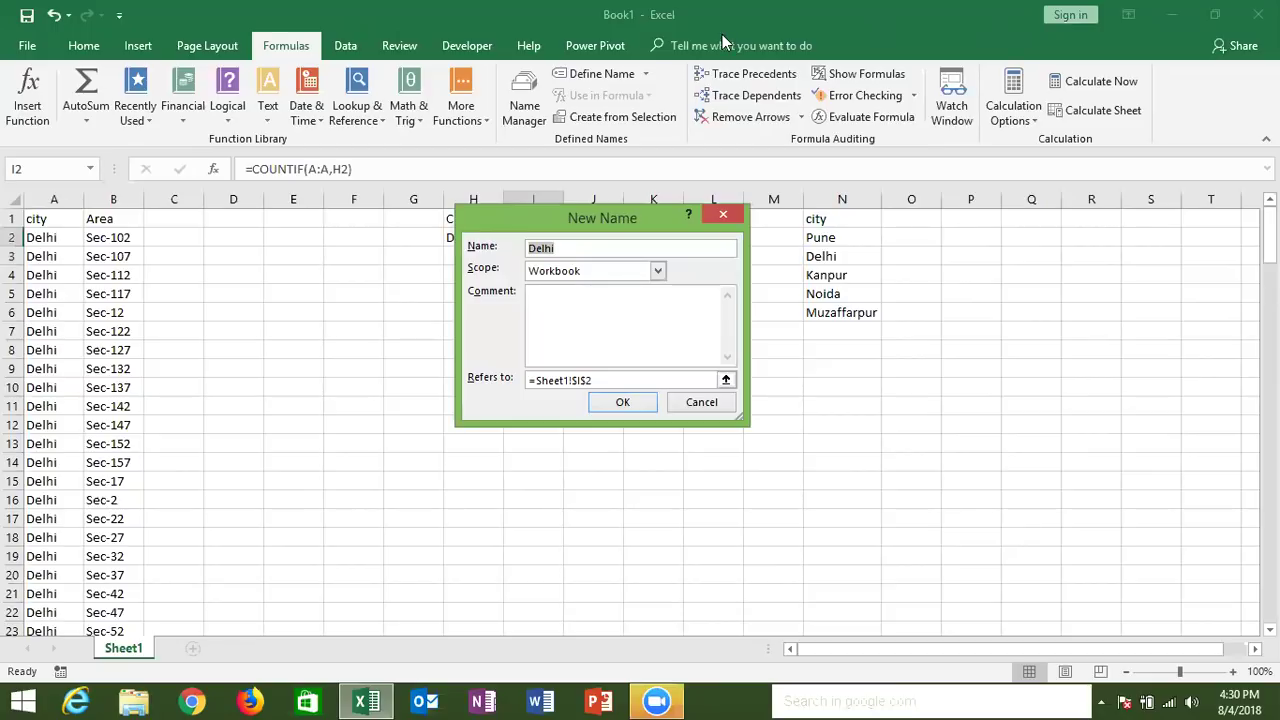
type("area")
left_click(605, 379)
key("BackSpace")
key("BackSpace")
key("BackSpace")
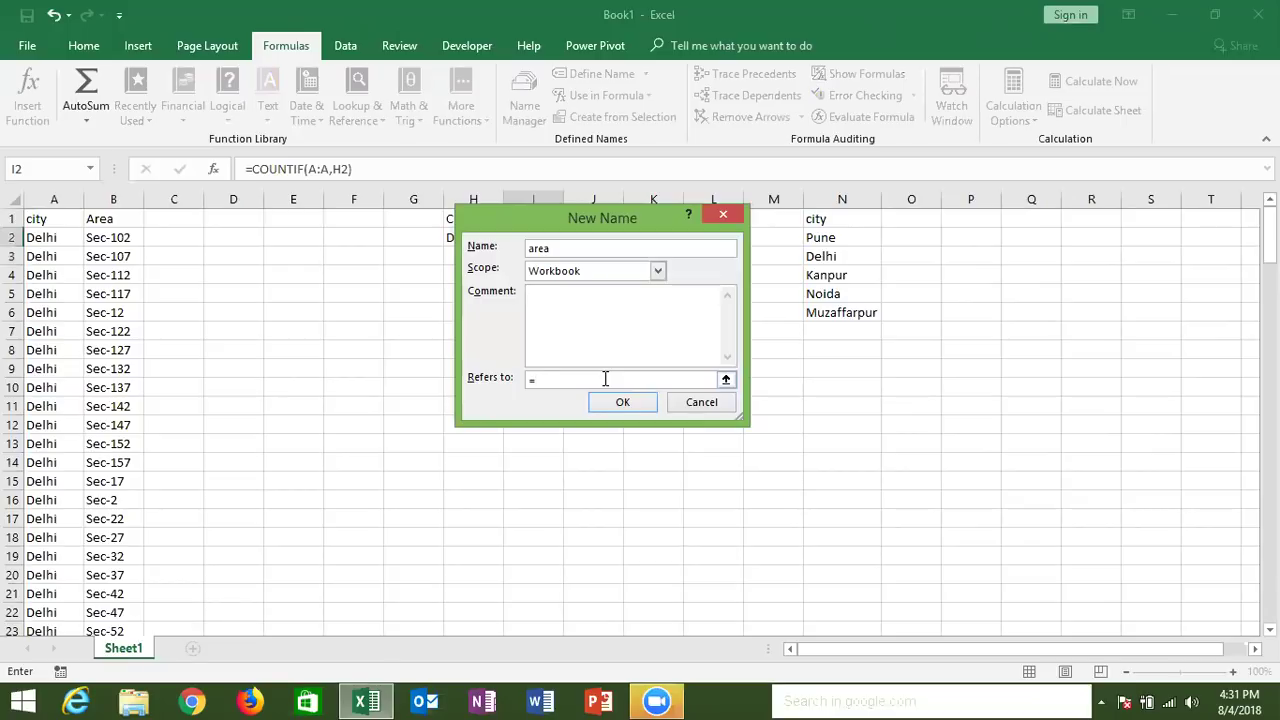
key("ctrl+v")
Step: Make the B1, H2 and both column A references absolute, then save the name
left_click_drag(539, 385, 488, 381)
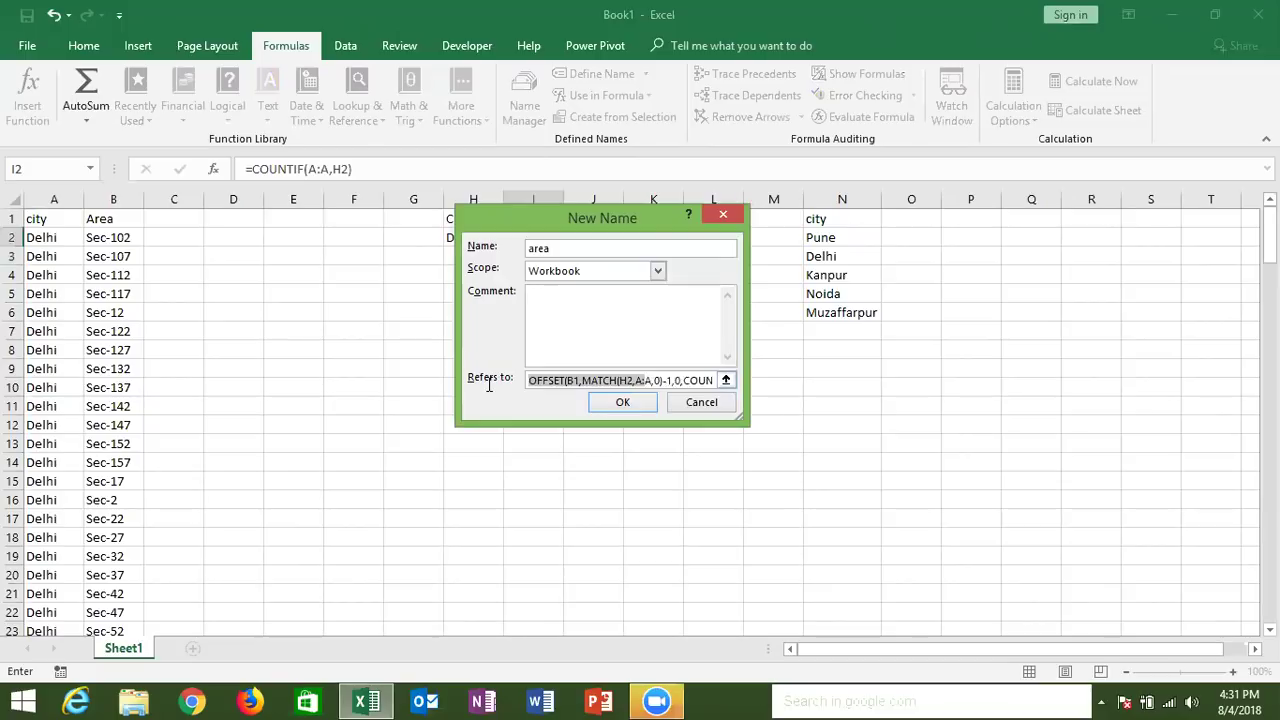
left_click(580, 381)
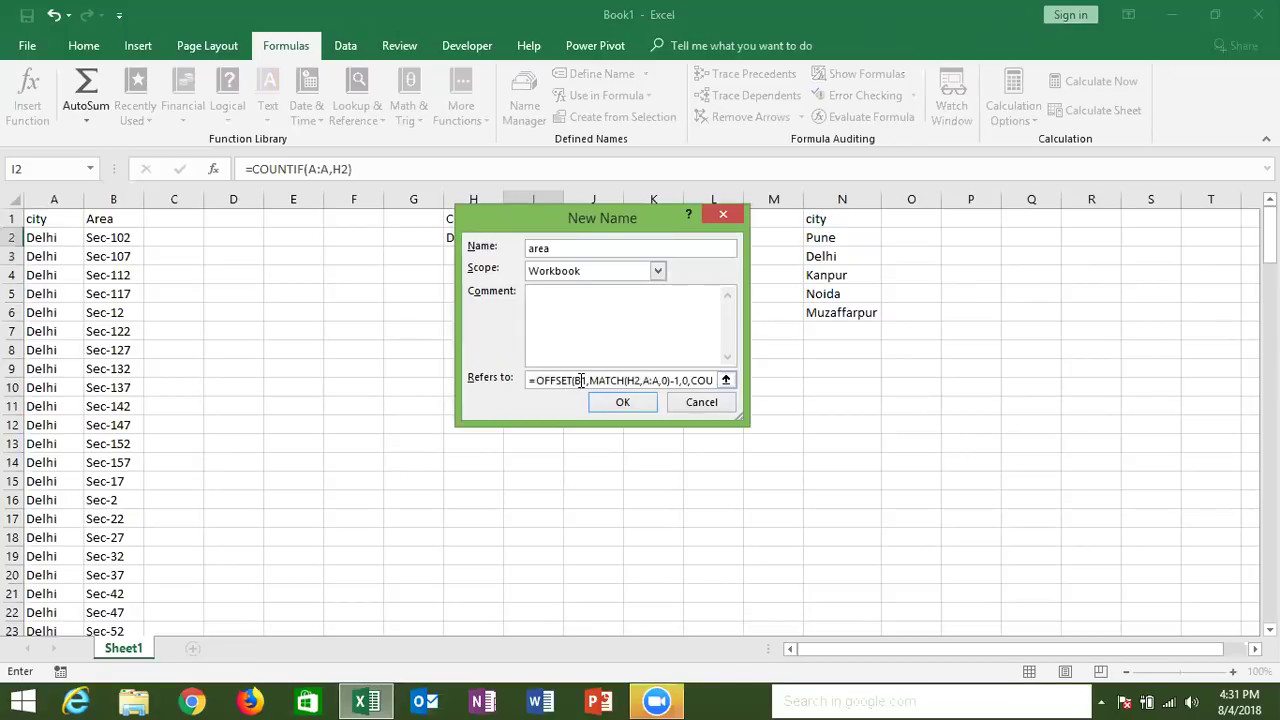
key("F4")
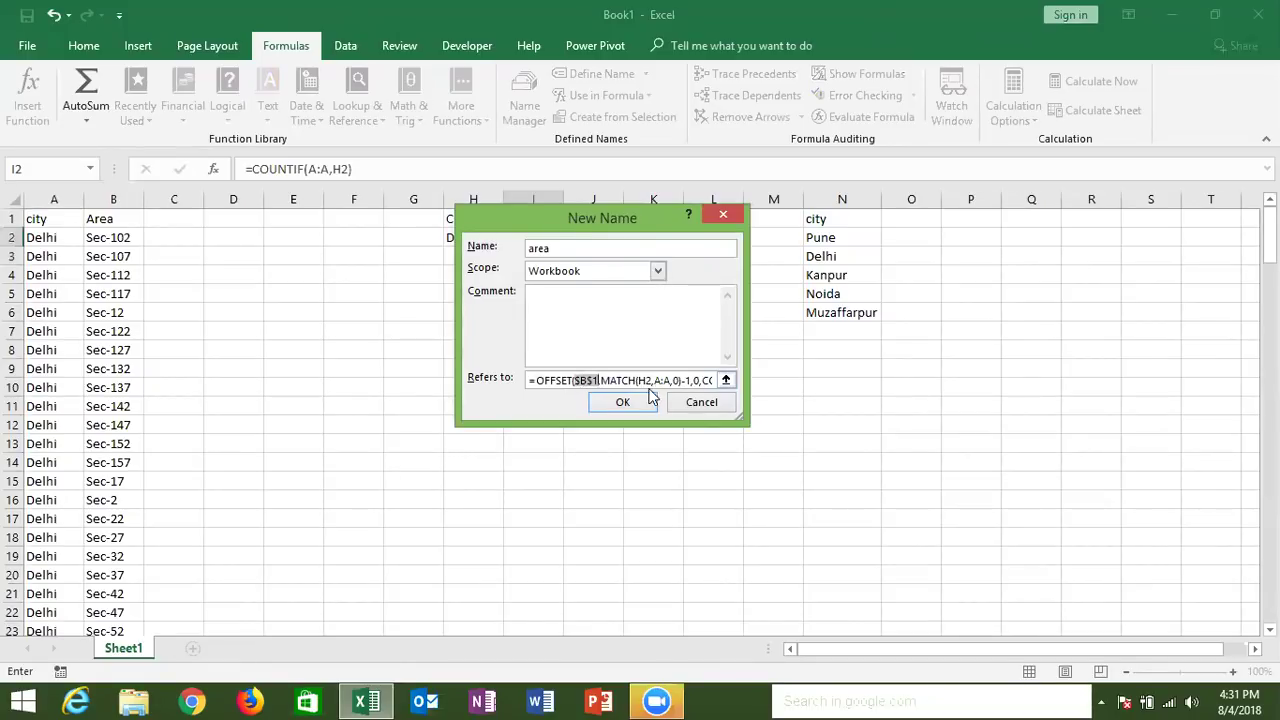
left_click(646, 381)
key("F4")
left_click(670, 381)
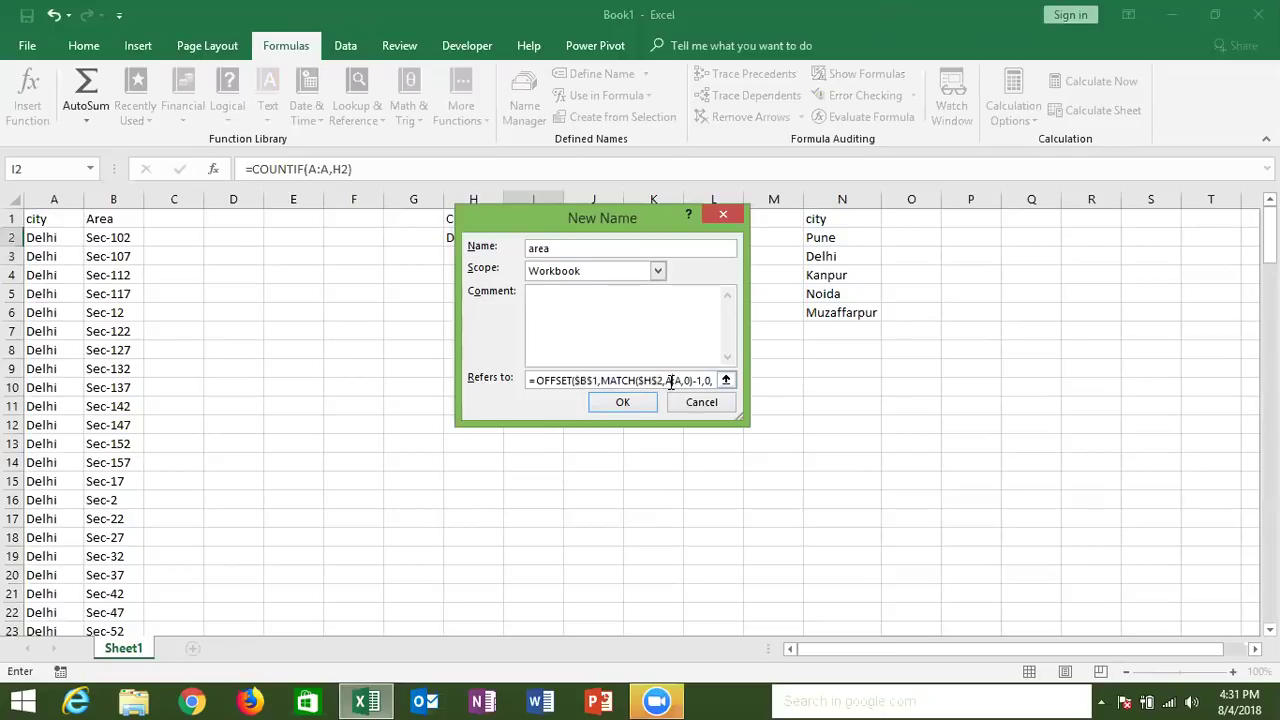
key("F4")
left_click_drag(686, 379, 790, 438)
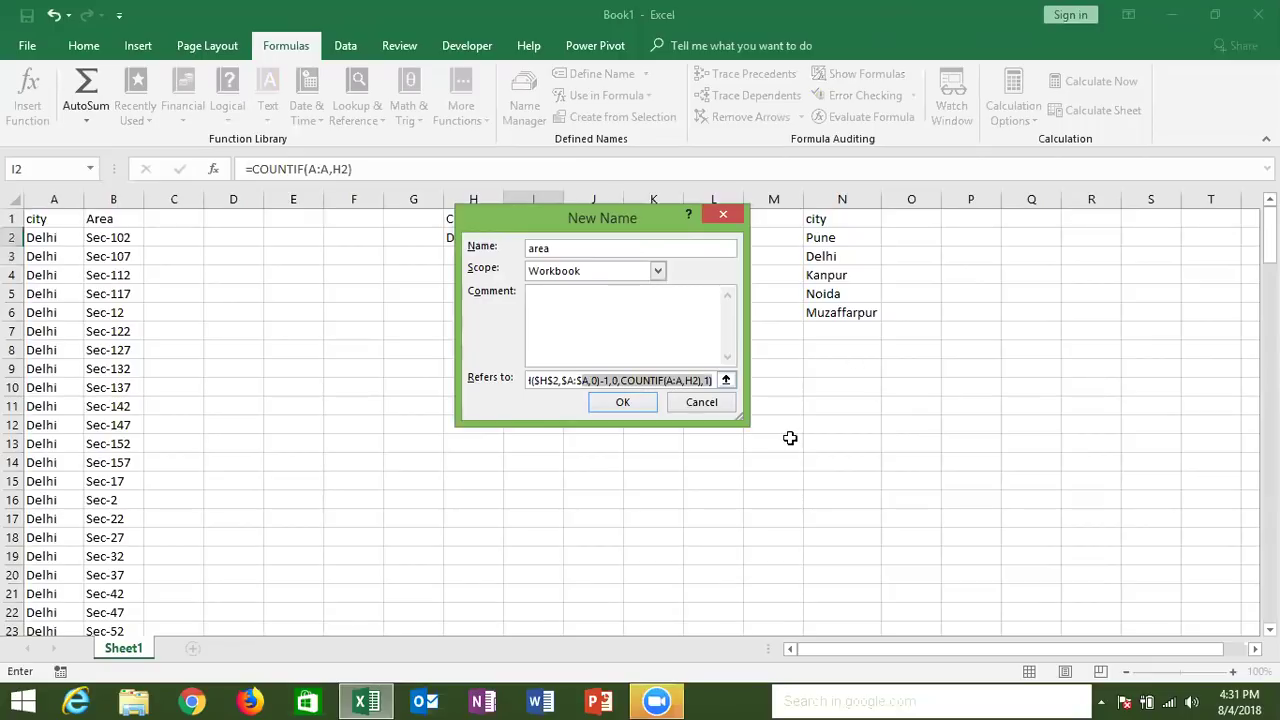
left_click(682, 381)
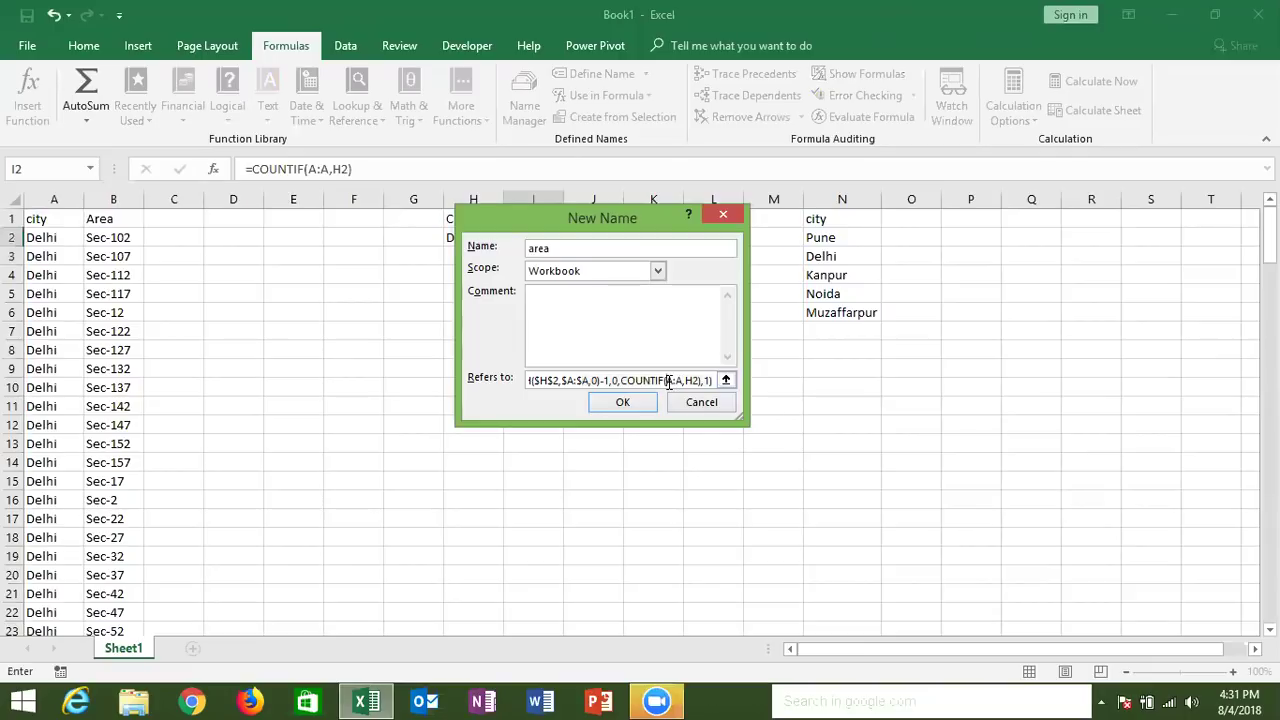
key("F4")
key("F4")
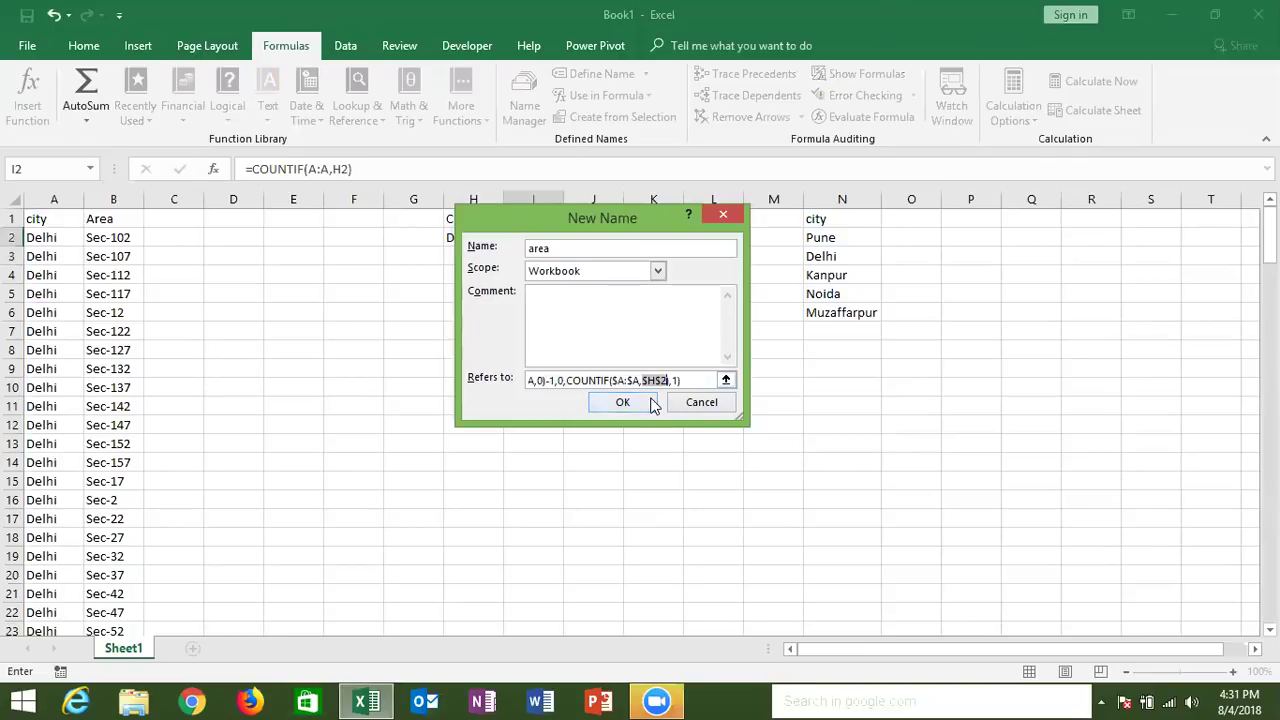
left_click(650, 402)
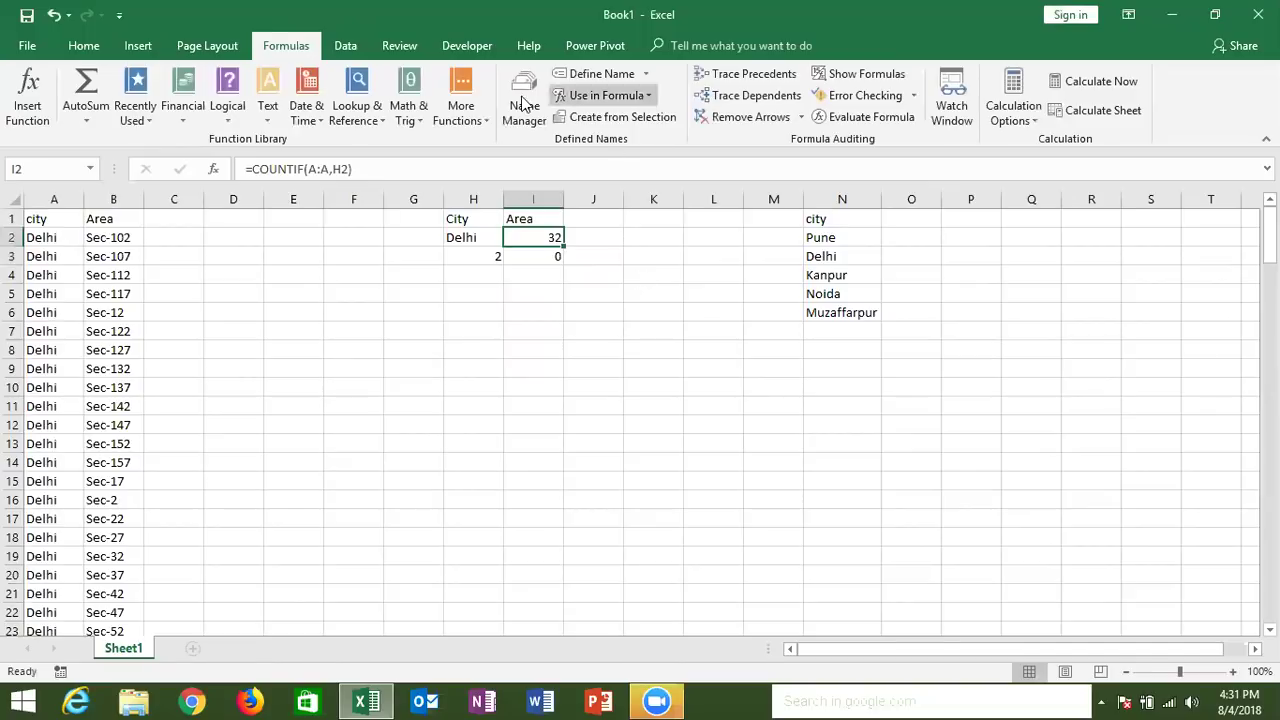
Step: Clear the helper formulas from I2, I3 and H3
key("Delete")
key("Down")
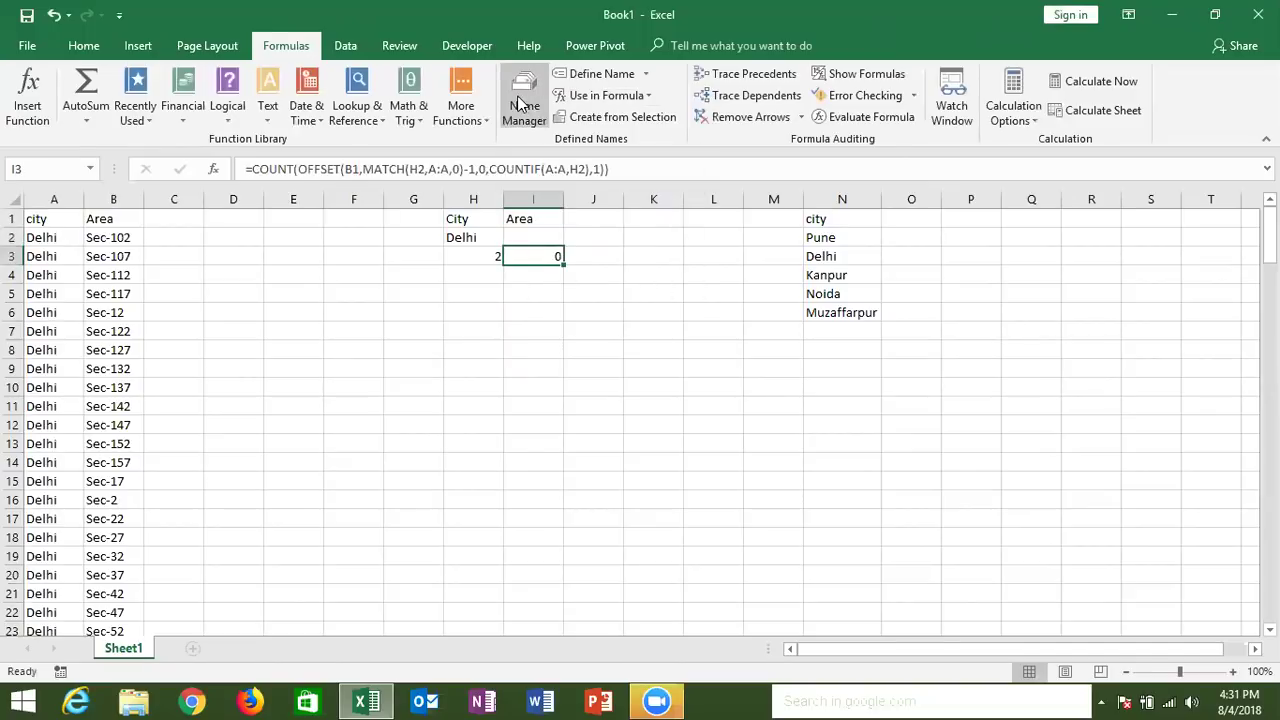
key("Delete")
key("Left")
key("Delete")
key("Up")
key("Right")
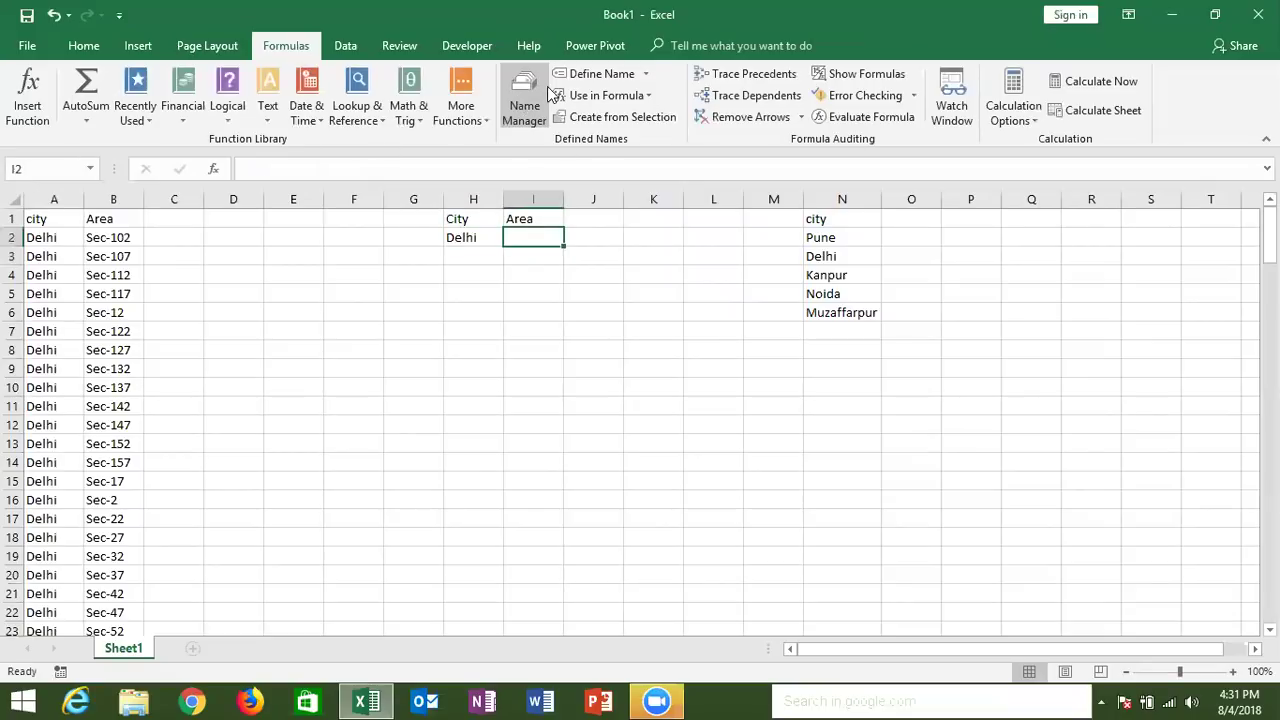
Step: Give I2 a List data validation with source =area
scroll(550, 90, "down", 1)
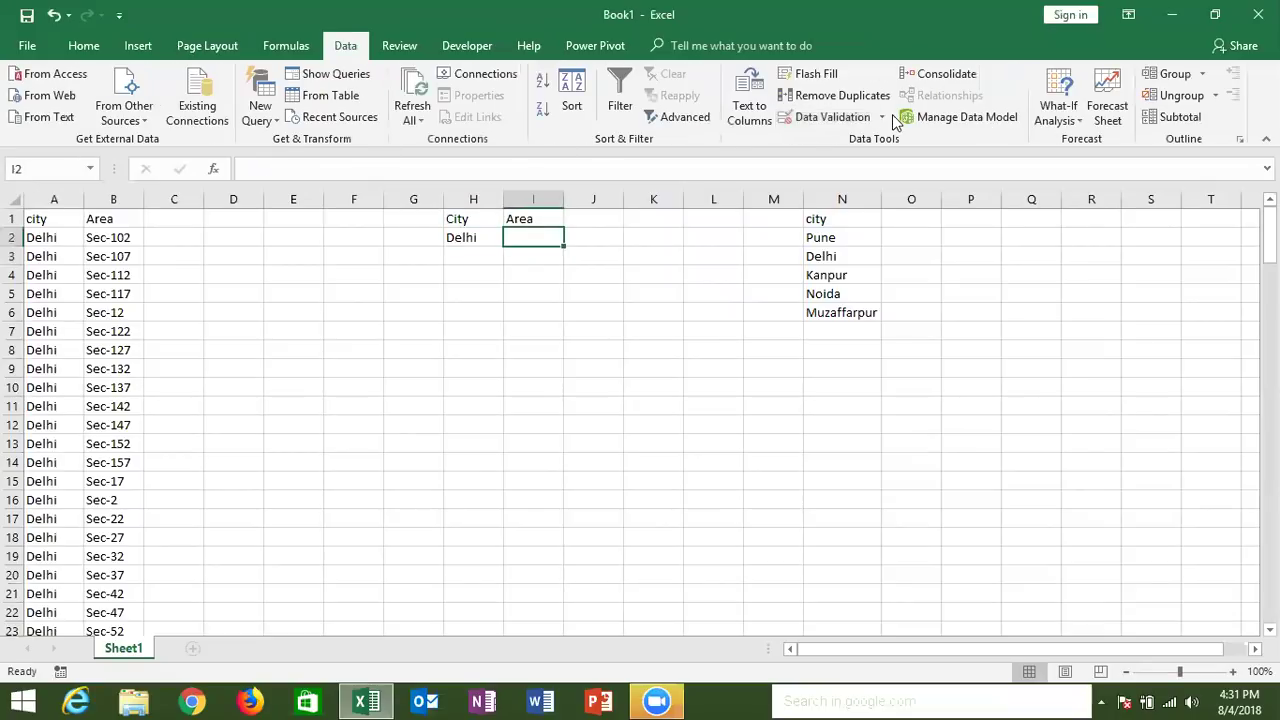
left_click(833, 118)
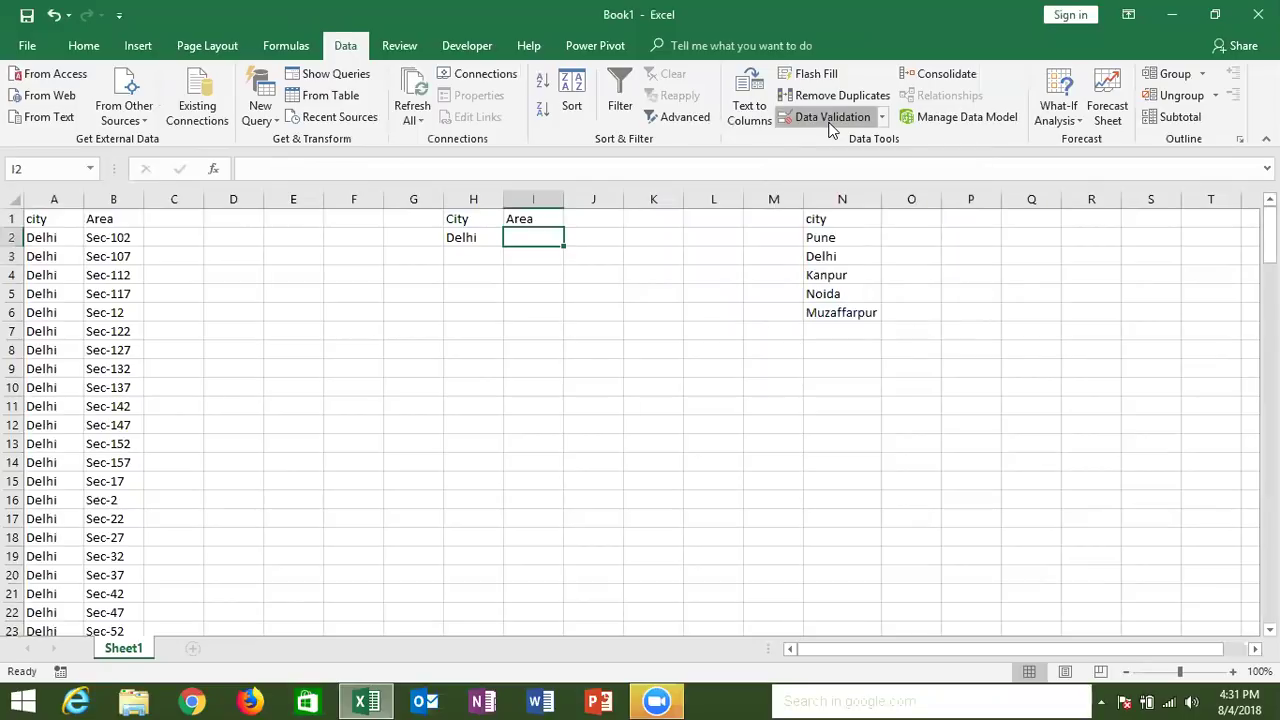
left_click(534, 274)
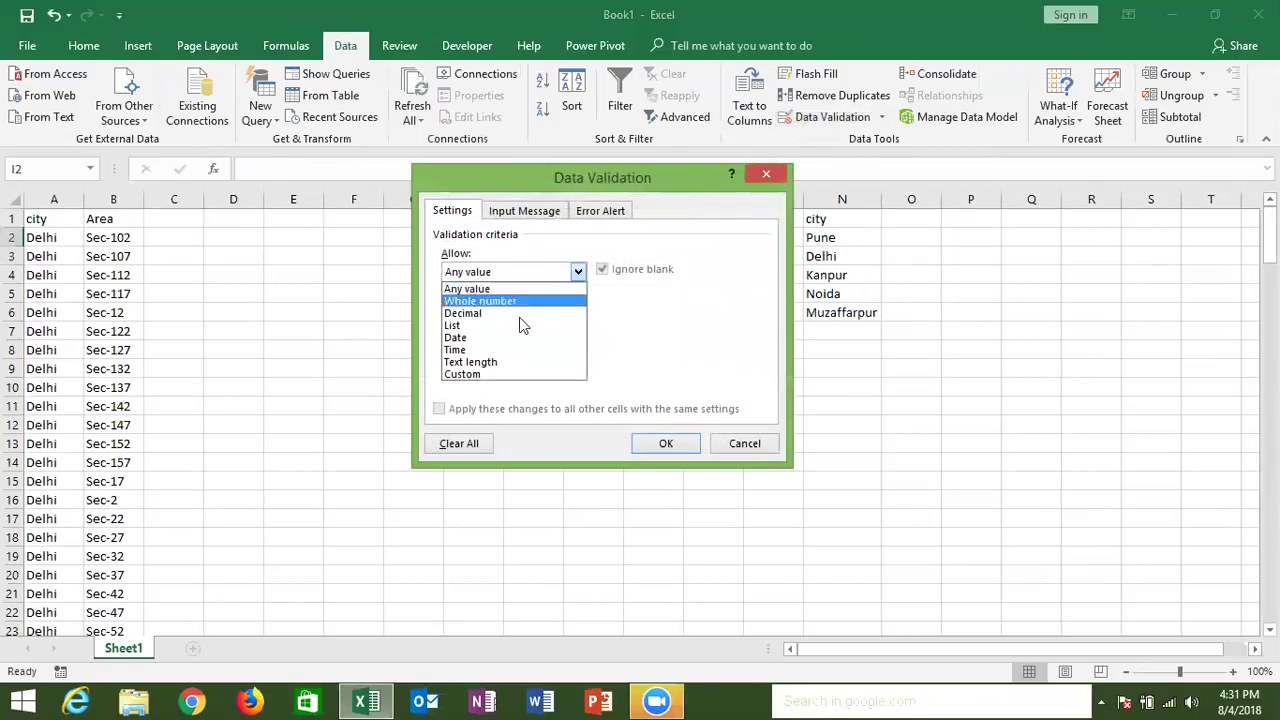
left_click(520, 325)
left_click(504, 350)
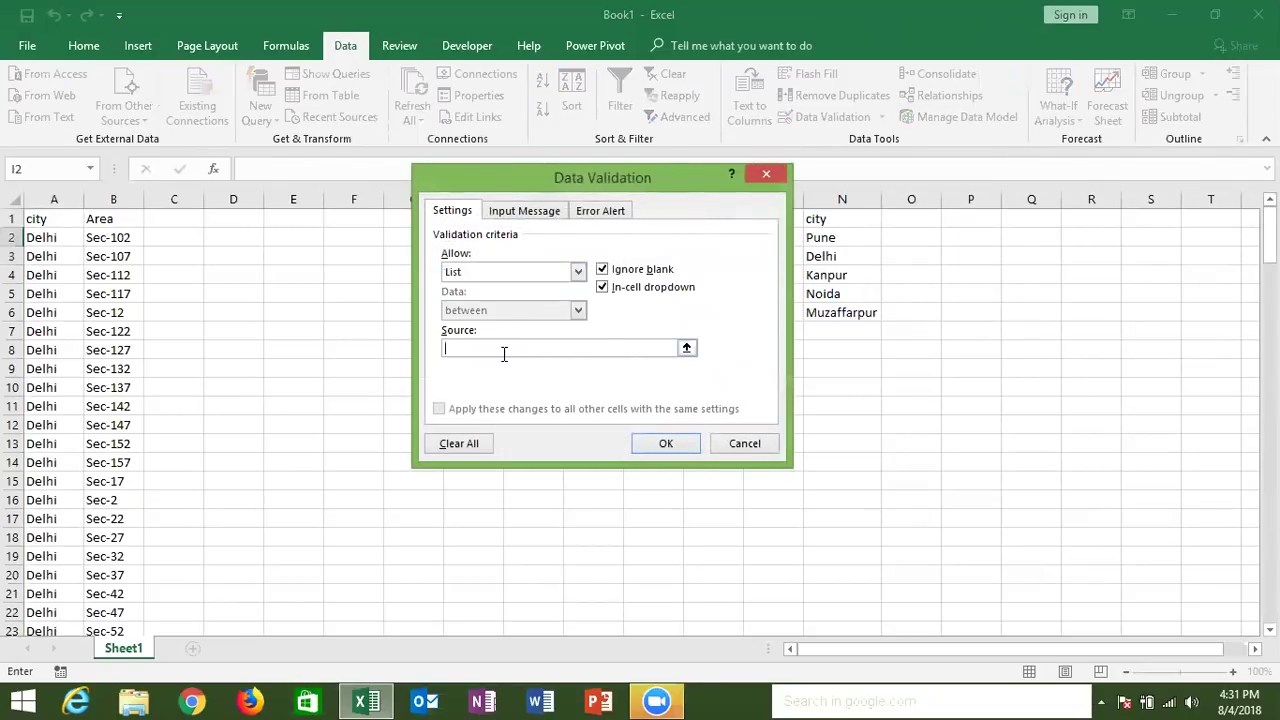
type("=area")
left_click(646, 445)
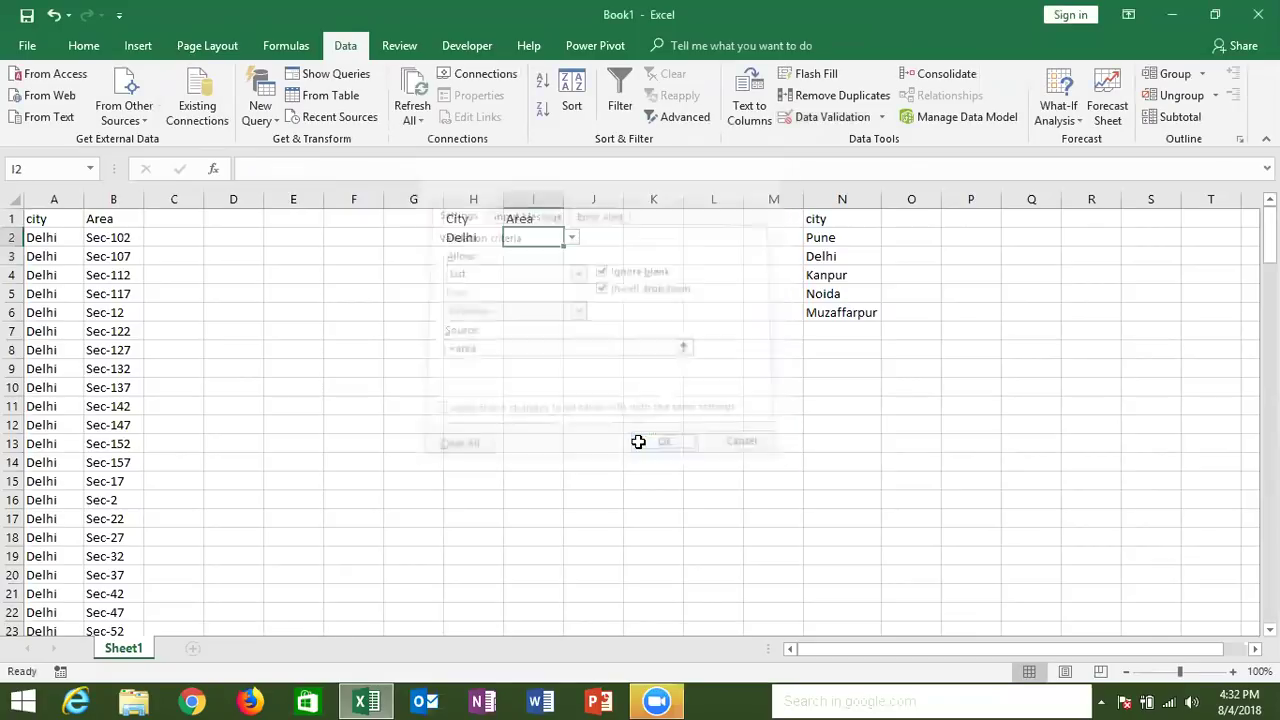
Step: Check I2's Area list, then change the city in H2 to Pune
left_click(570, 238)
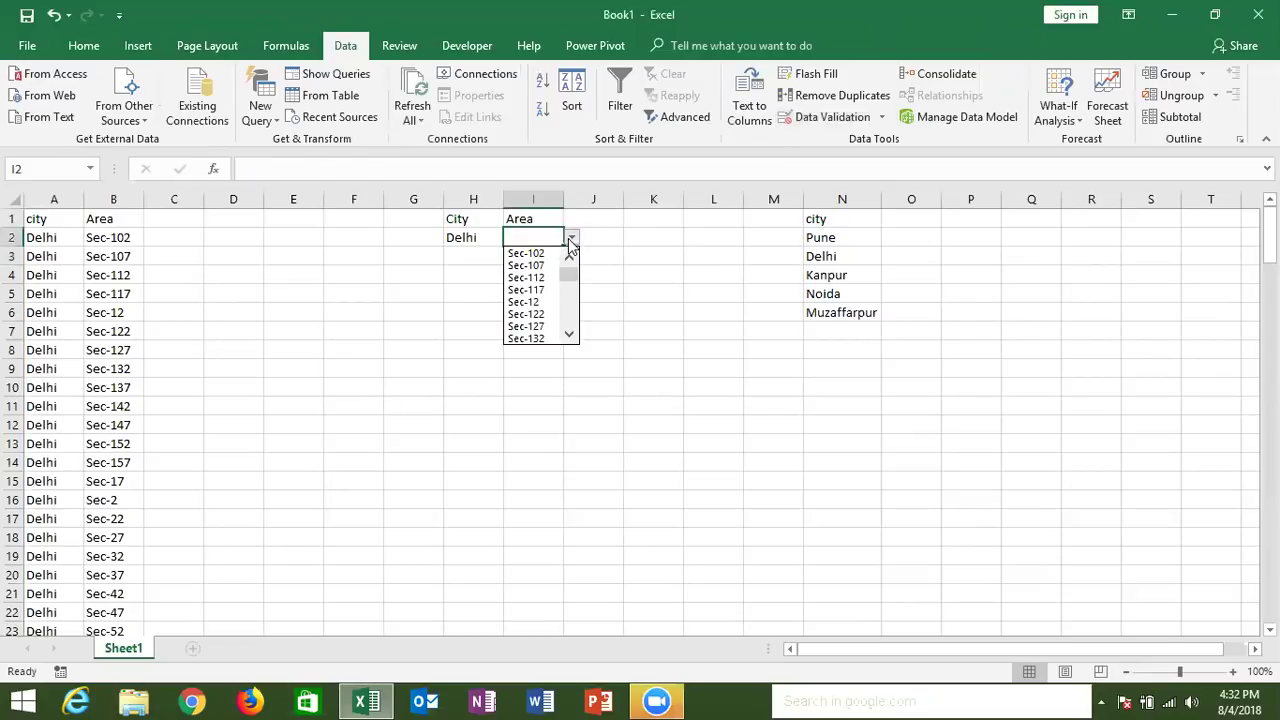
left_click(488, 240)
left_click(488, 238)
left_click(513, 241)
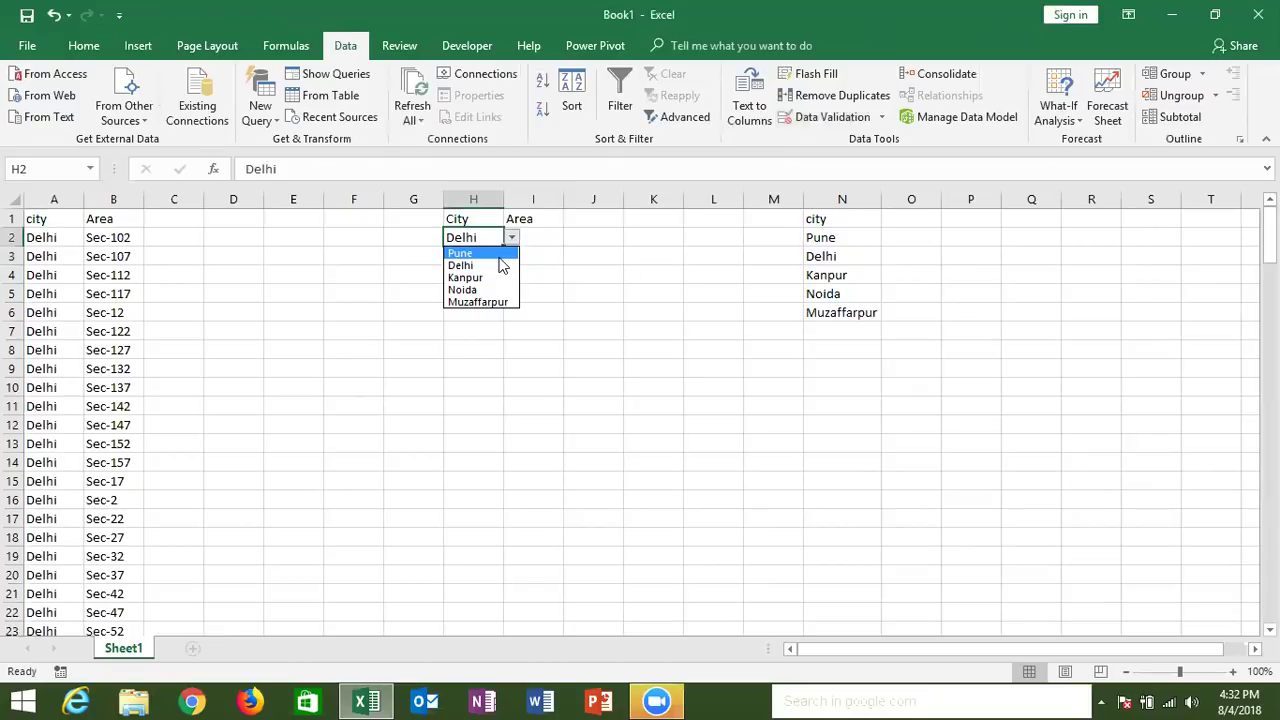
left_click(508, 252)
Step: Open I2's Area list to confirm it now shows Pune's sectors
left_click_drag(543, 237, 577, 236)
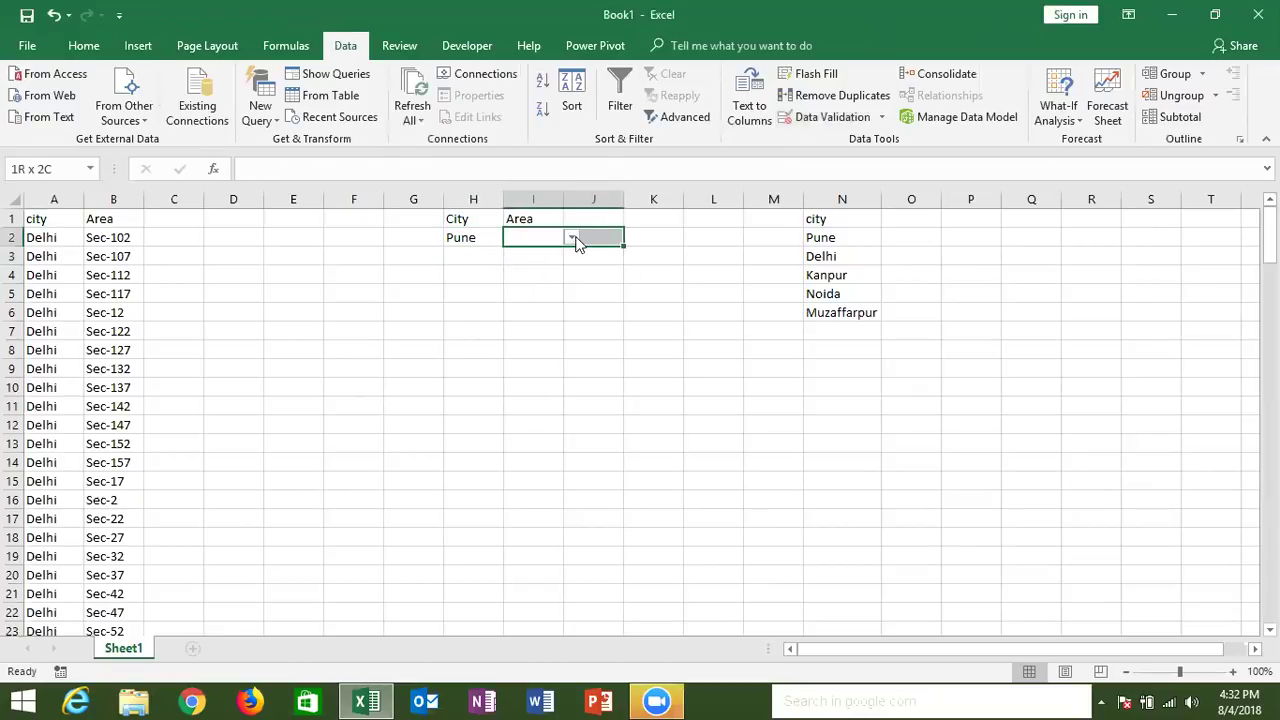
left_click(573, 239)
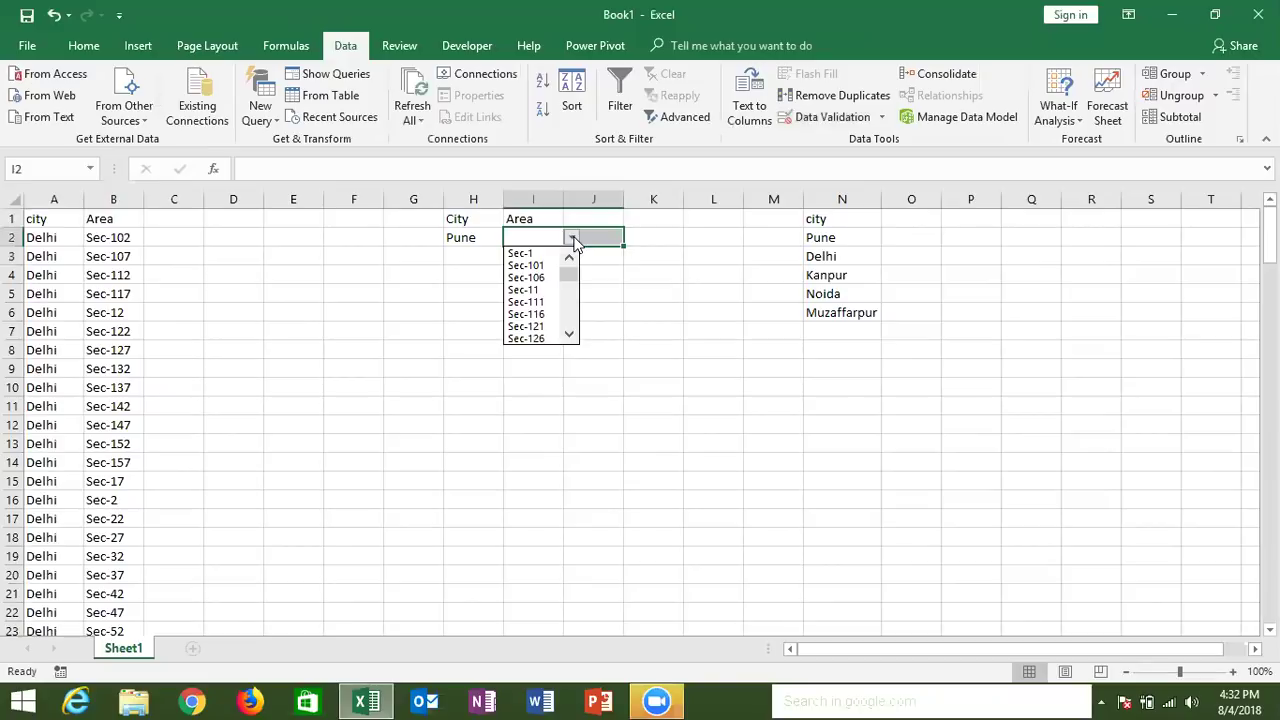
left_click(454, 297)
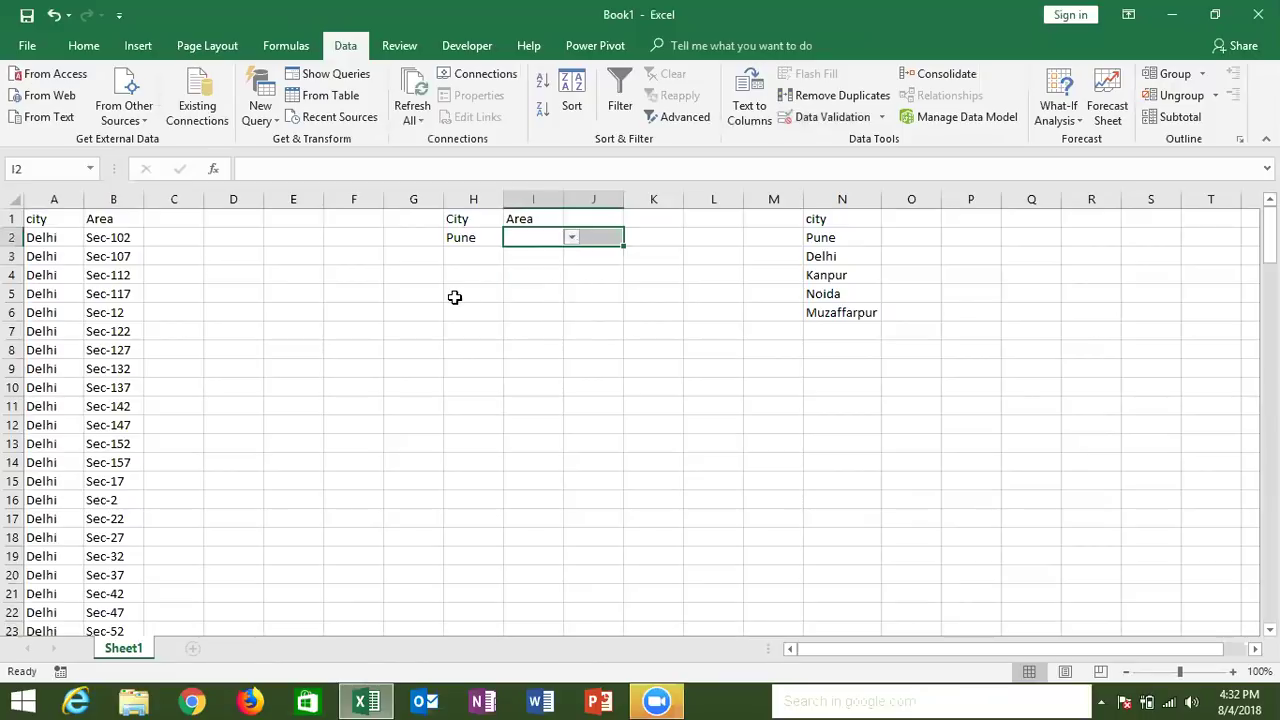
left_click(538, 236)
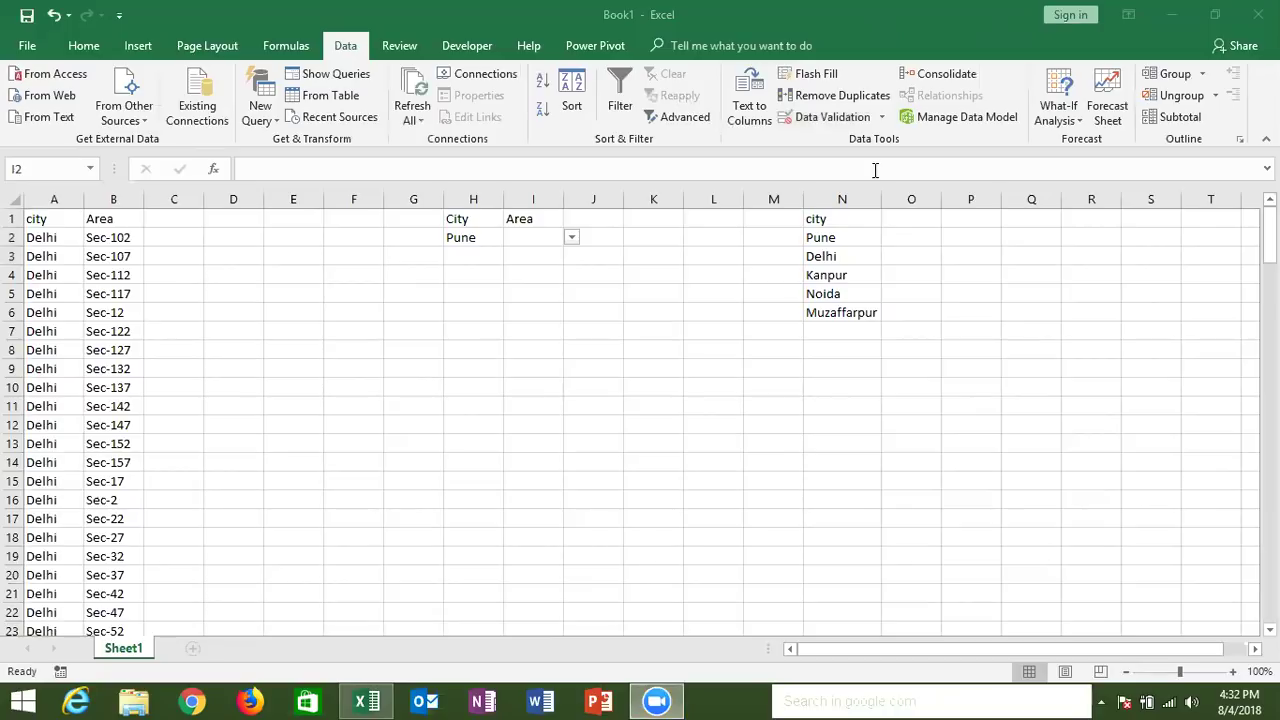
Step: Briefly evaluate I2's formula, then reopen I2's Data Validation showing List source =area
left_click(534, 240)
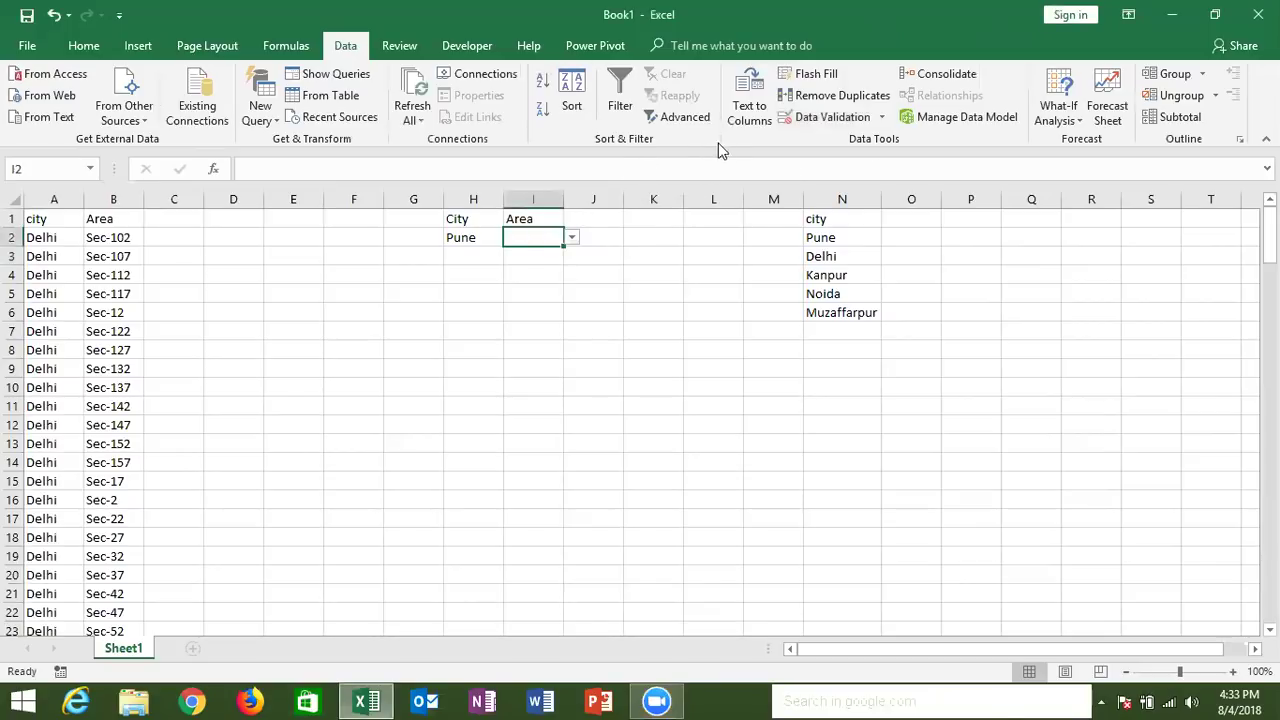
left_click(290, 45)
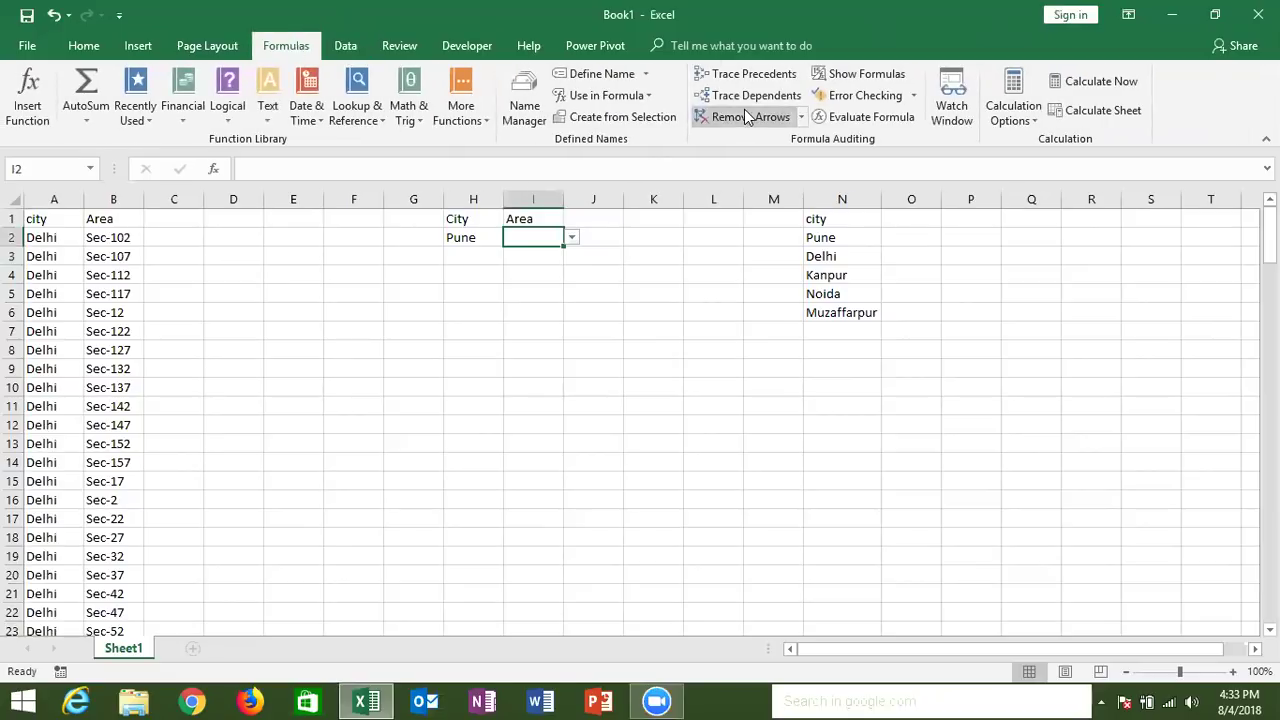
left_click(828, 120)
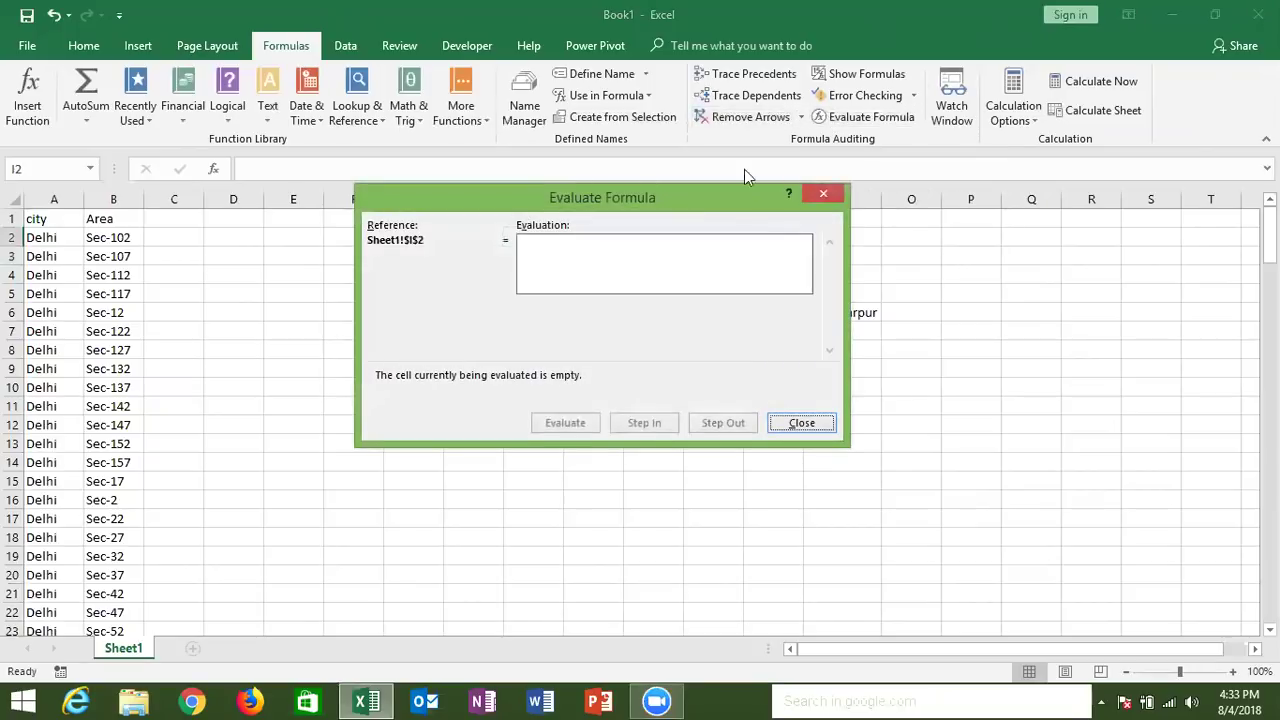
left_click(828, 193)
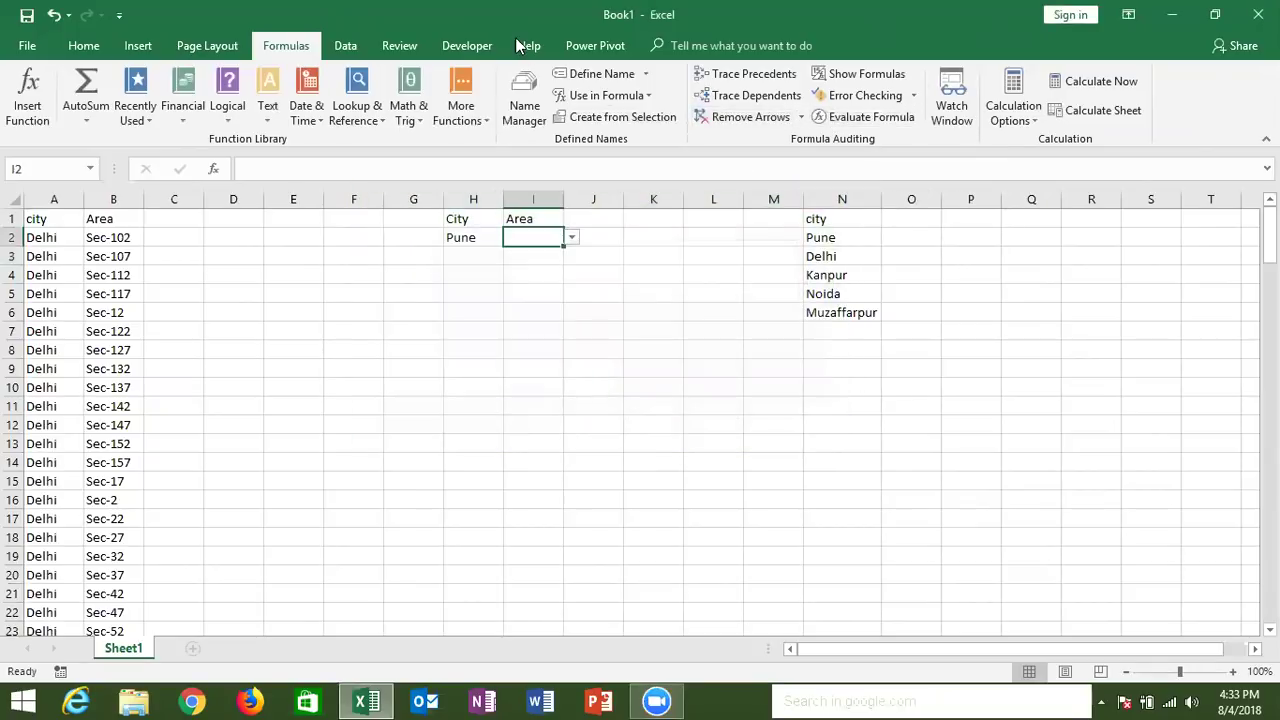
left_click(352, 46)
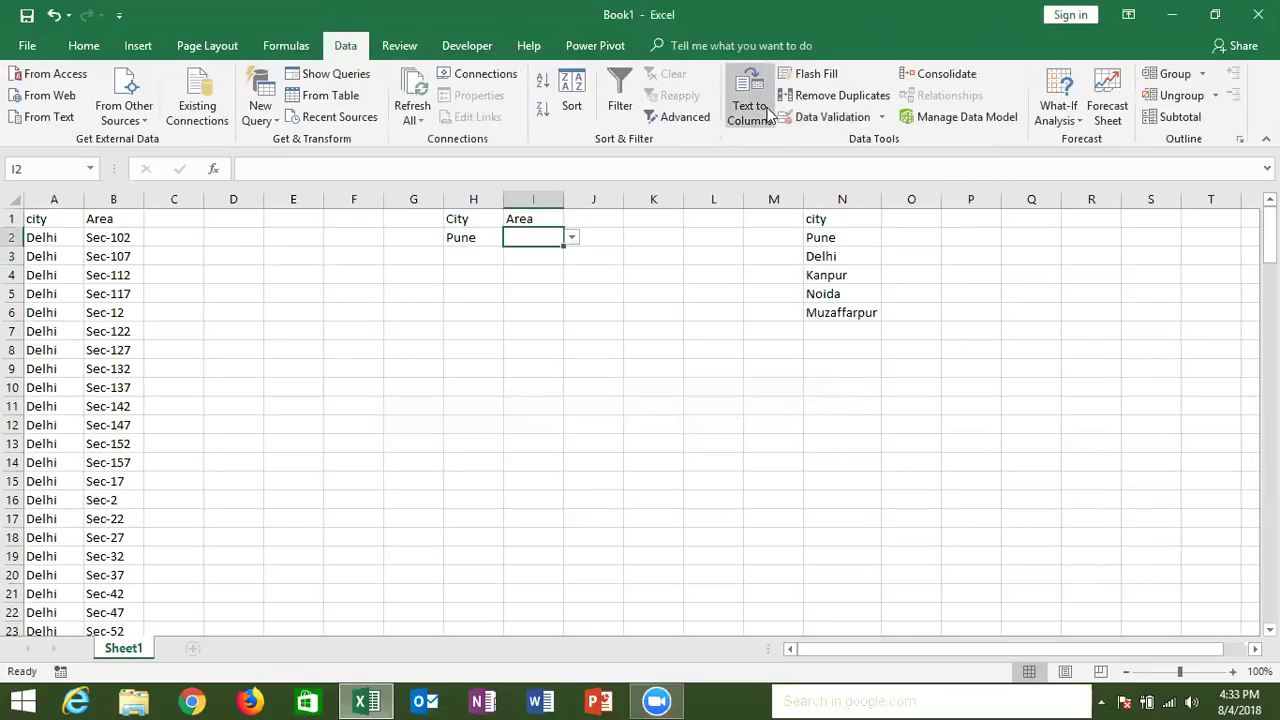
left_click(800, 118)
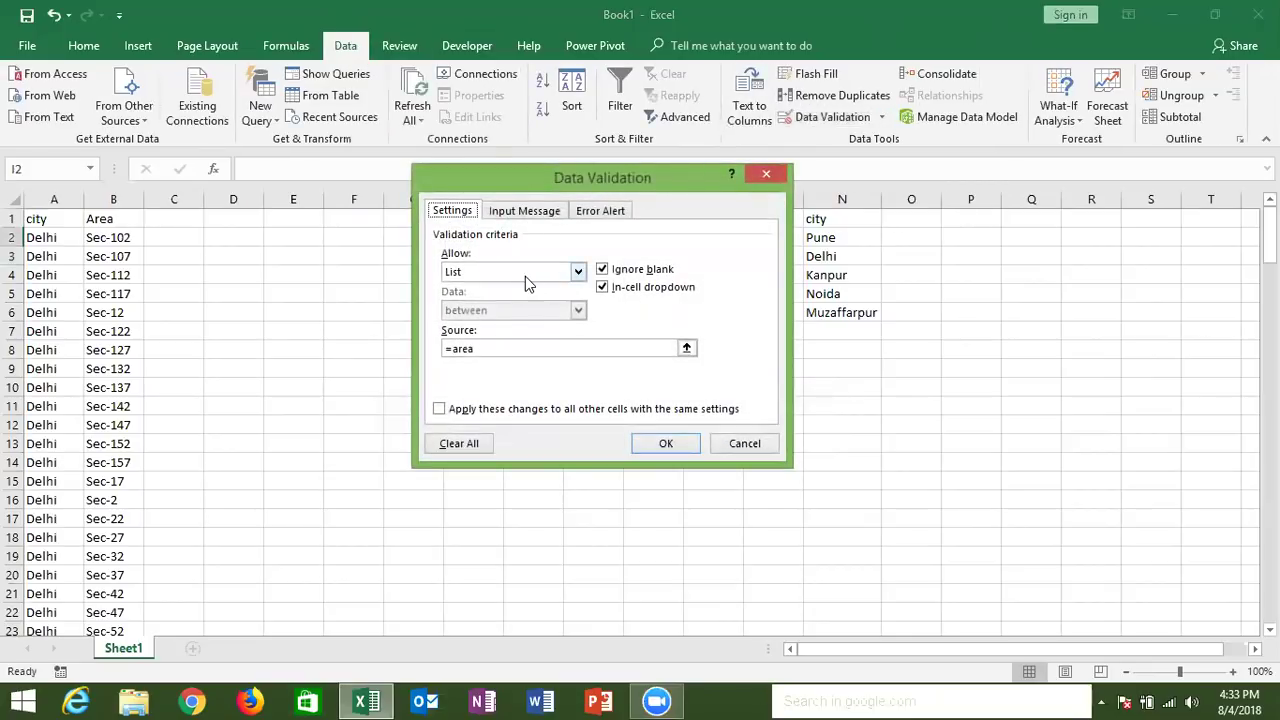
Step: Cancel the validation dialog, review the 'area' name's OFFSET formula in Name Manager, then select C21
left_click(745, 443)
left_click(286, 46)
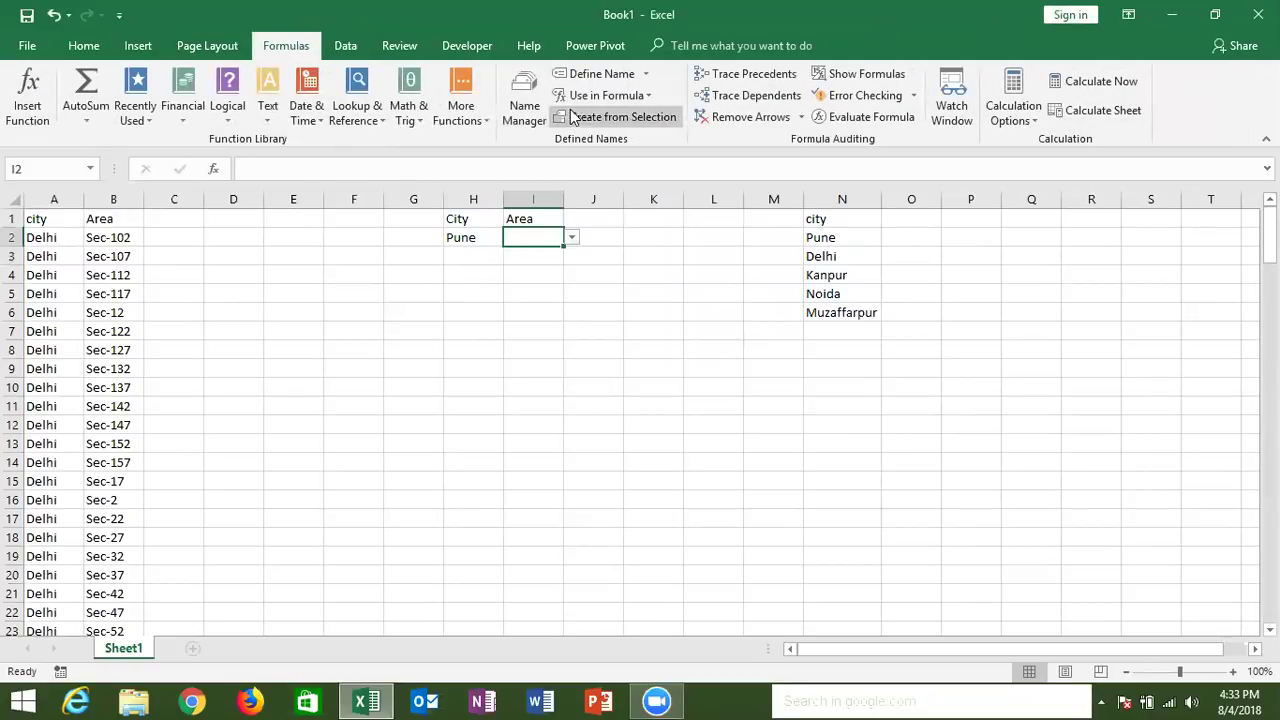
left_click(545, 100)
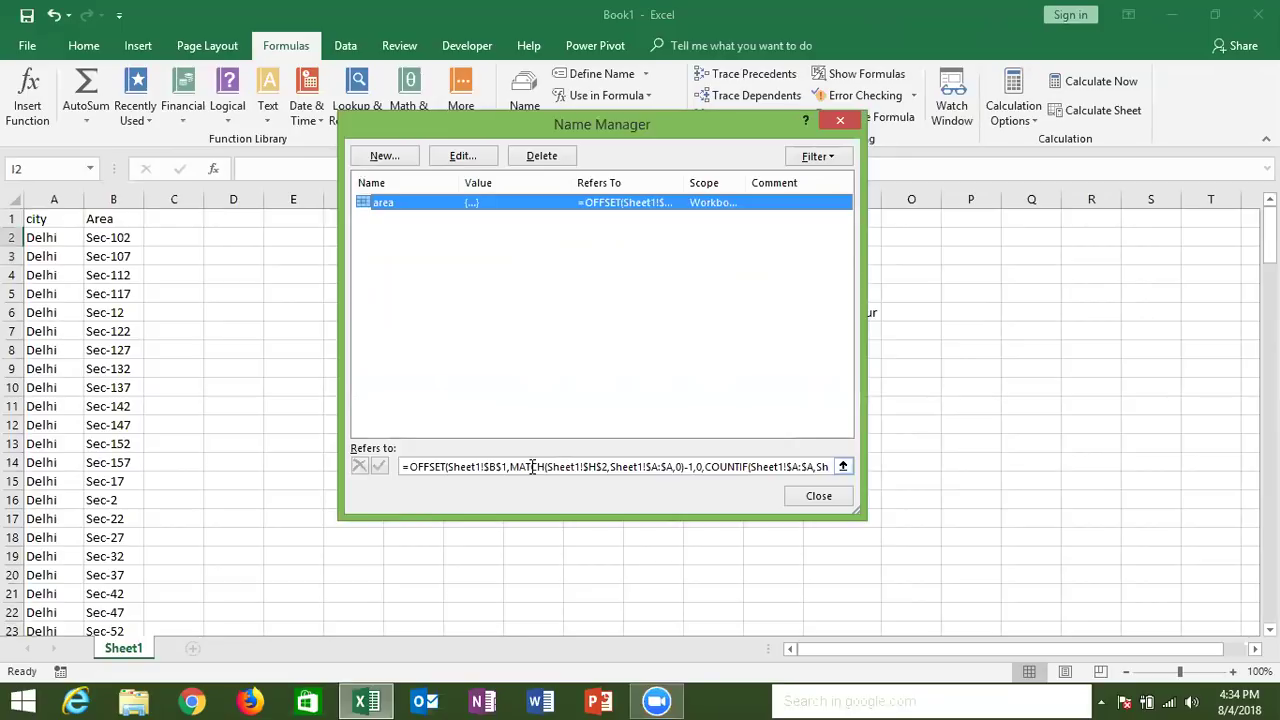
key("Escape")
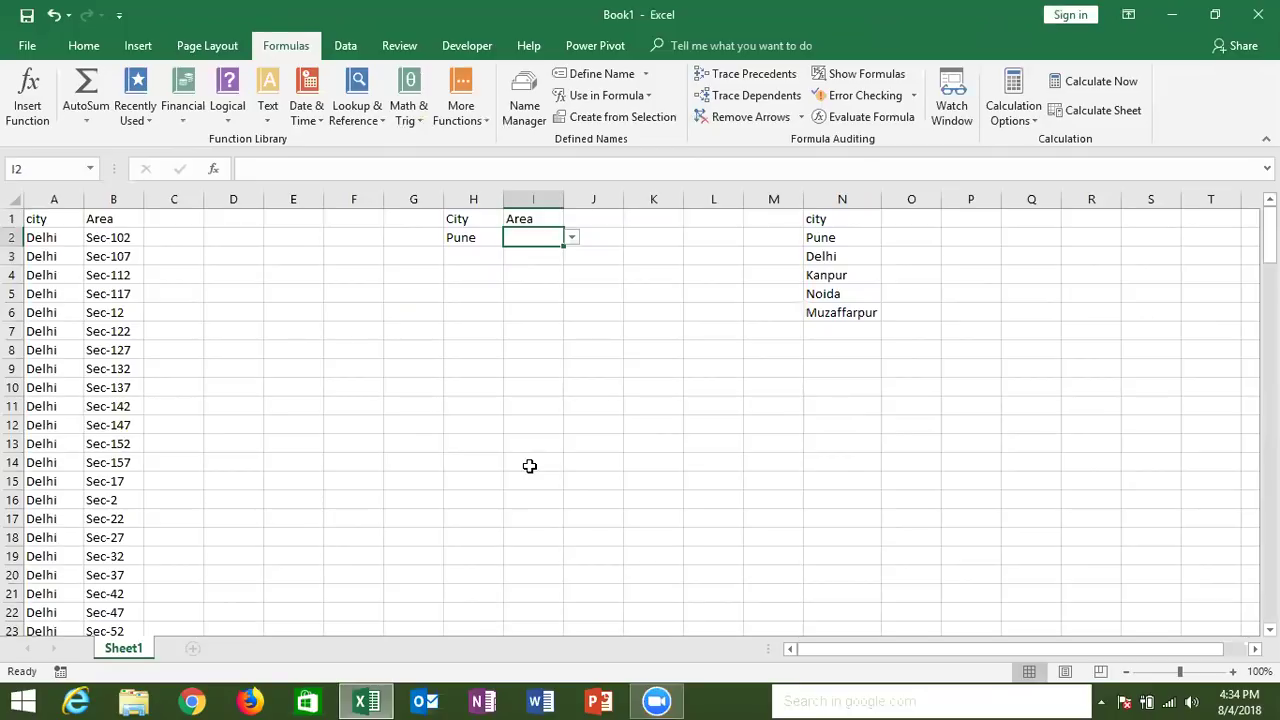
left_click(186, 593)
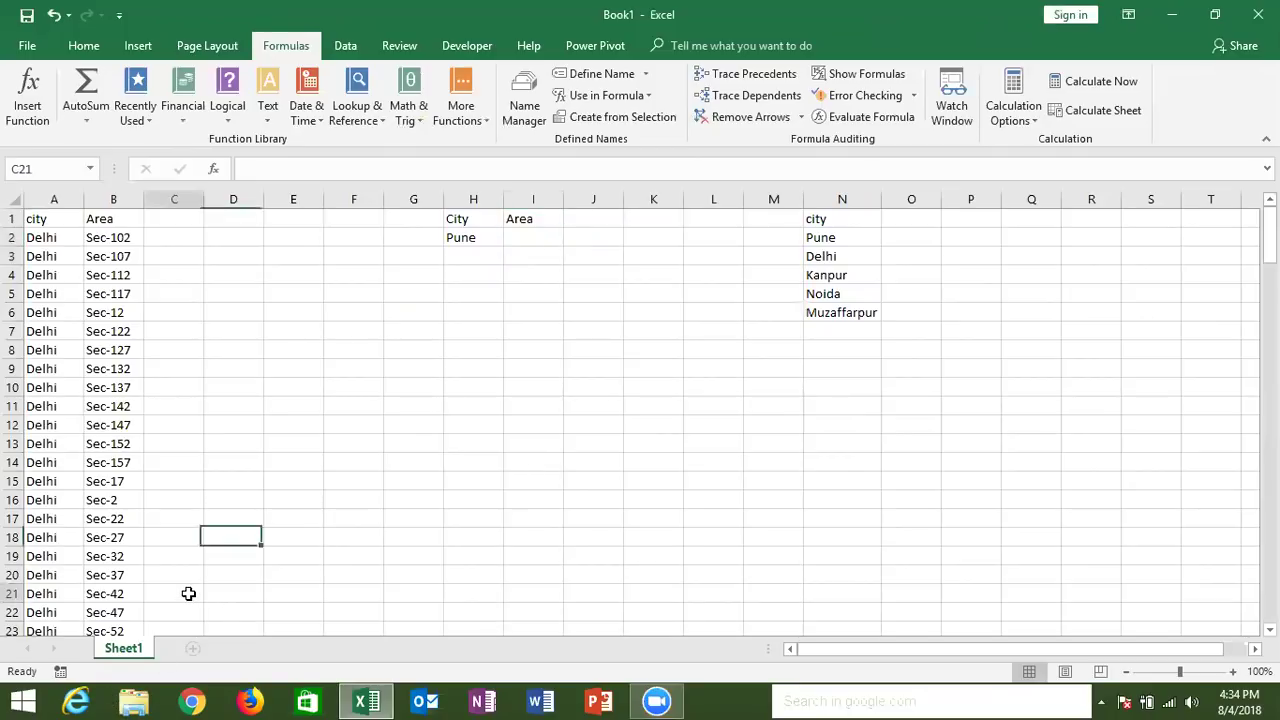
Step: Add a new Sheet2 and type the month header into cell A1
left_click(192, 648)
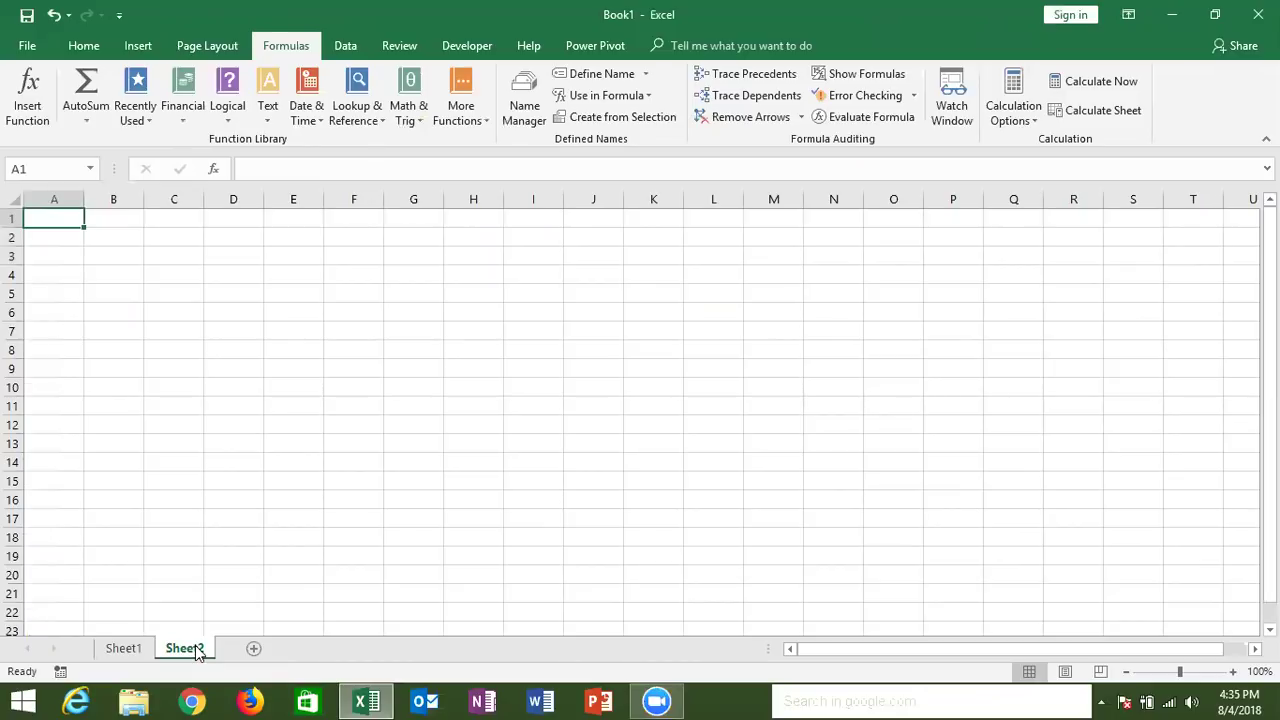
left_click(124, 45)
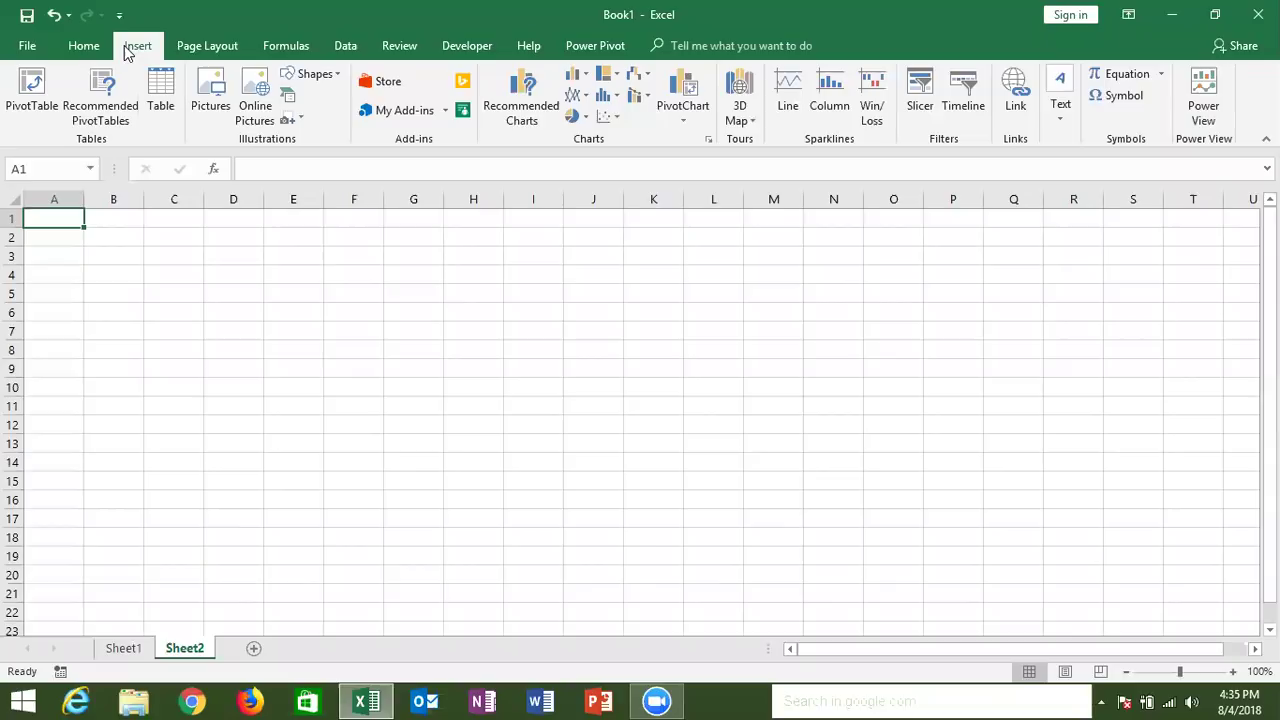
type("monday")
key("BackSpace")
key("BackSpace")
key("BackSpace")
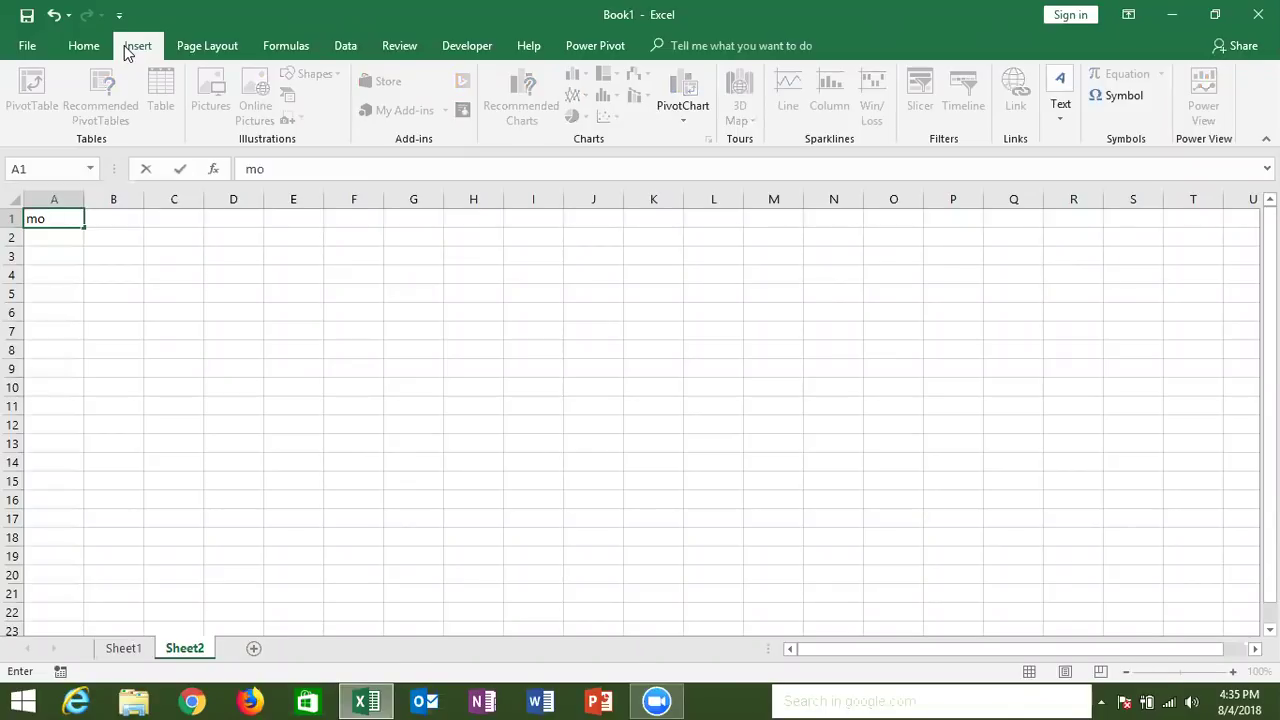
type("nth")
key("BackSpace")
key("Return")
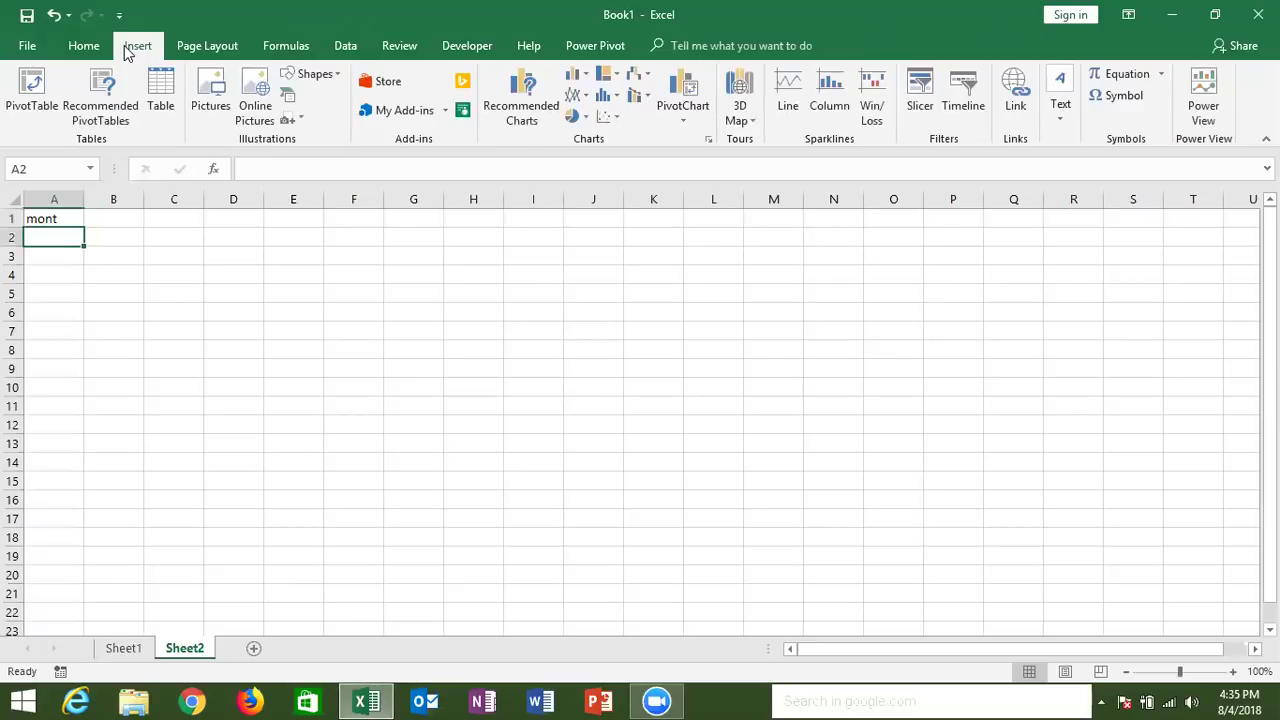
Step: Enter the label SALES in cell A2
type("sA")
key("BackSpace")
key("BackSpace")
type("SA")
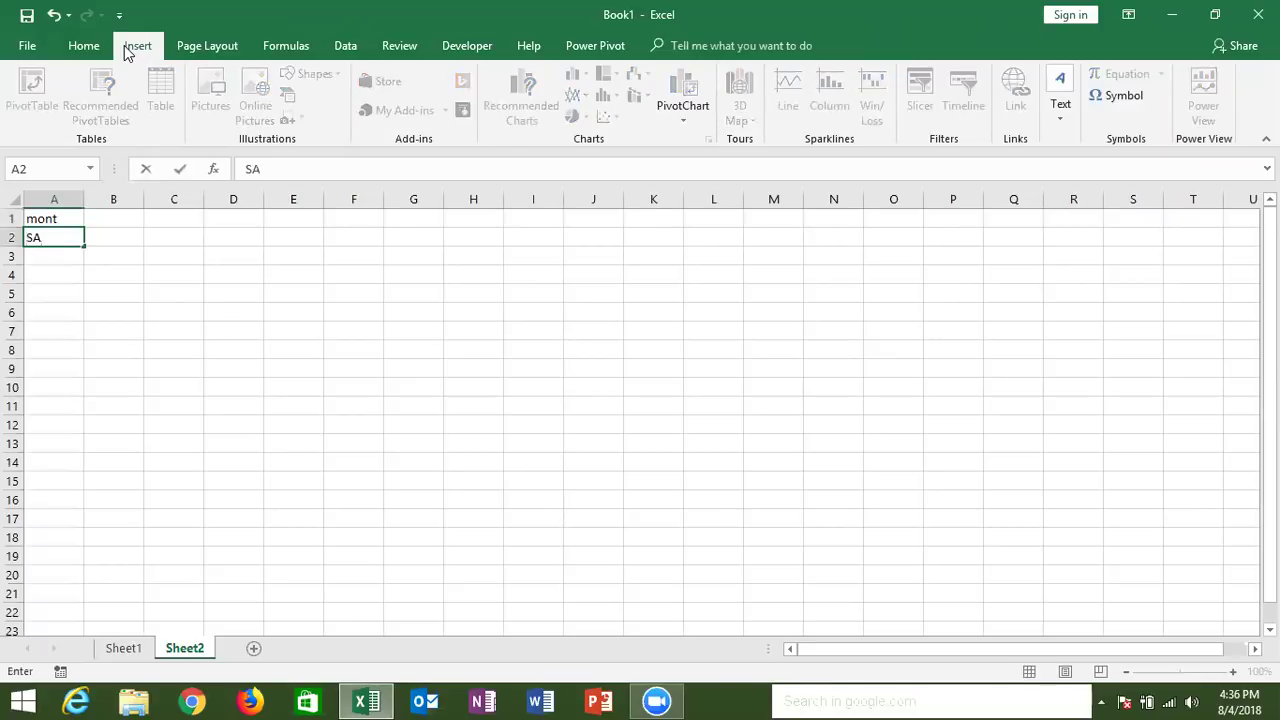
key("BackSpace")
type("ALES")
key("Return")
Step: Correct the A1 header to 'montH' and enter Jan in cell B1
key("Up")
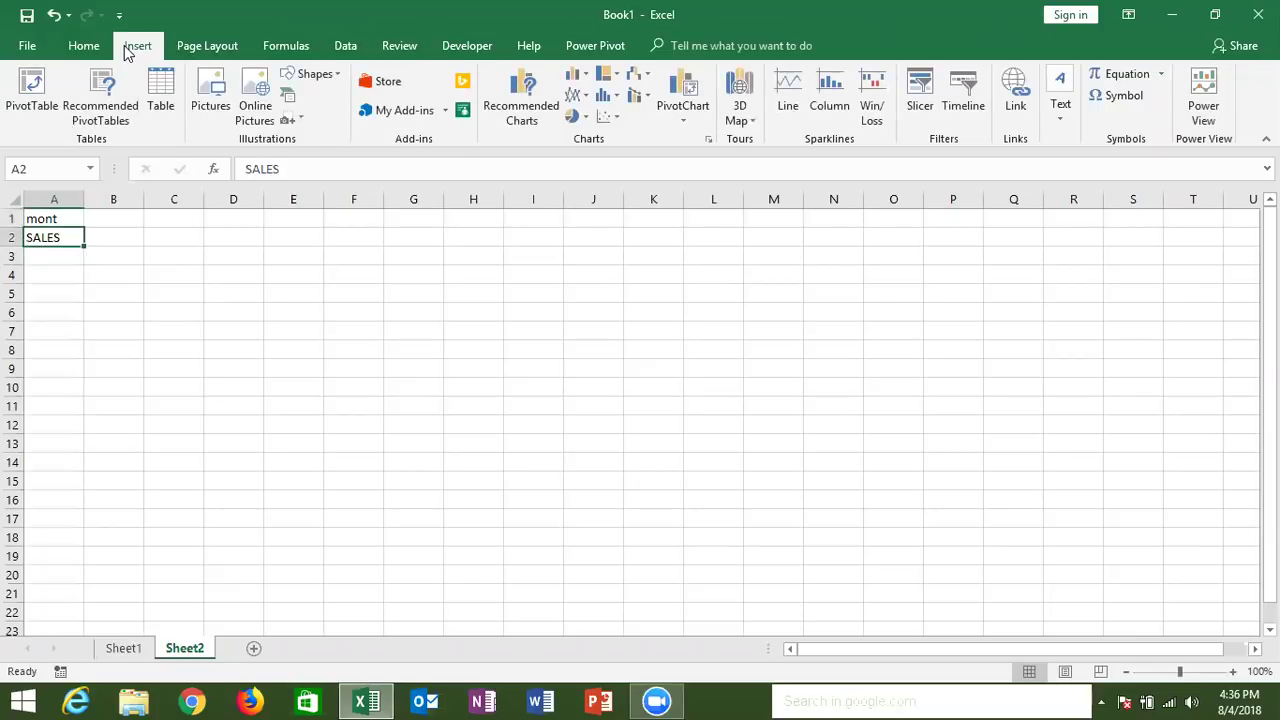
key("Up")
key("Right")
key("Left")
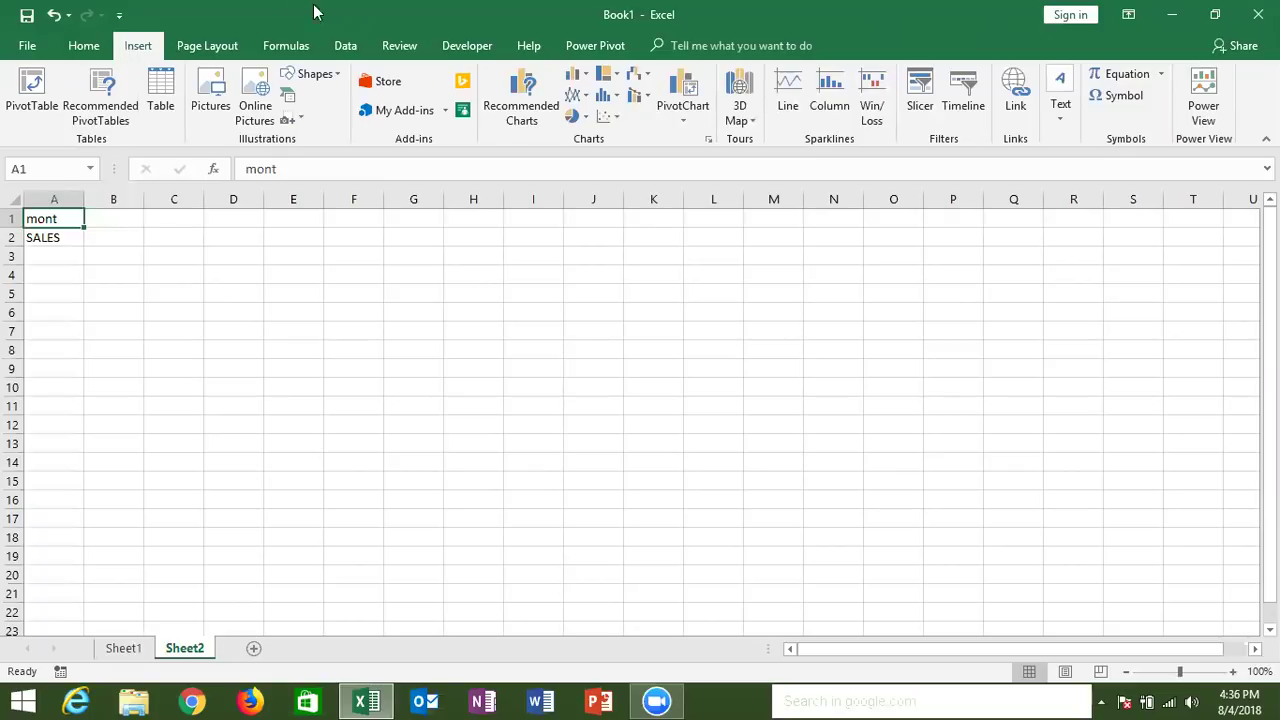
left_click(325, 168)
type("H")
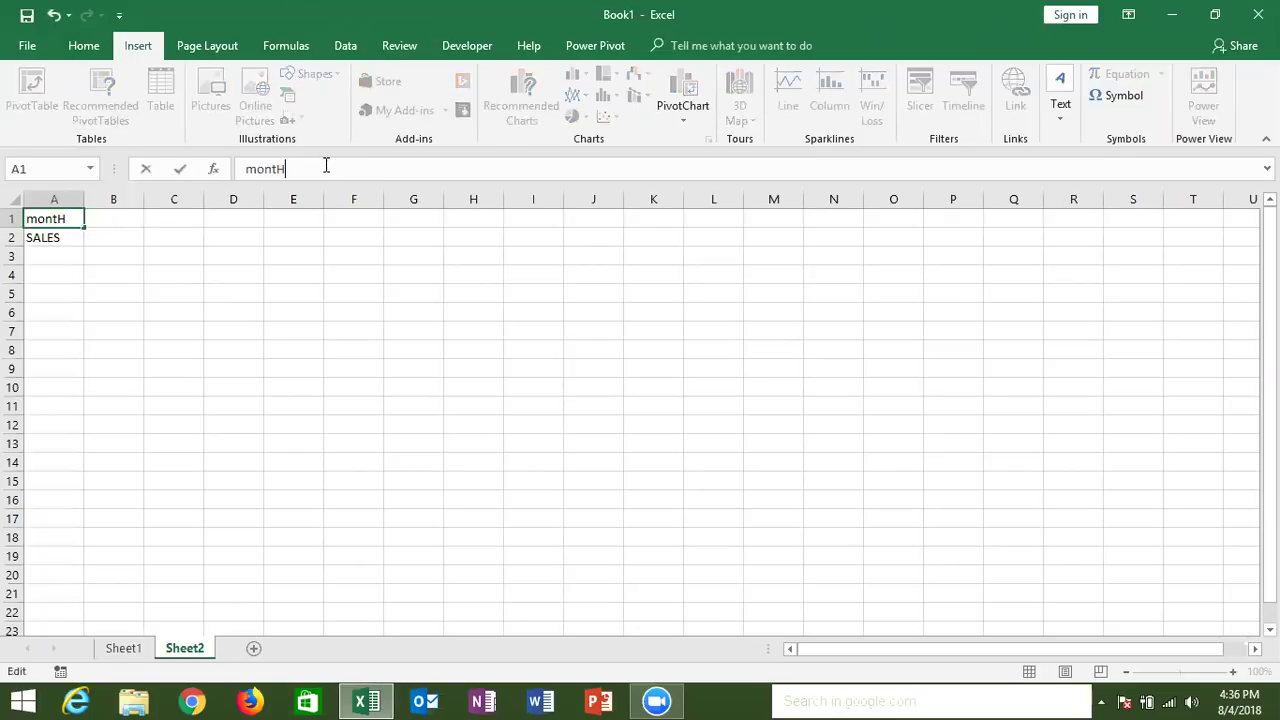
key("Return")
left_click(325, 168)
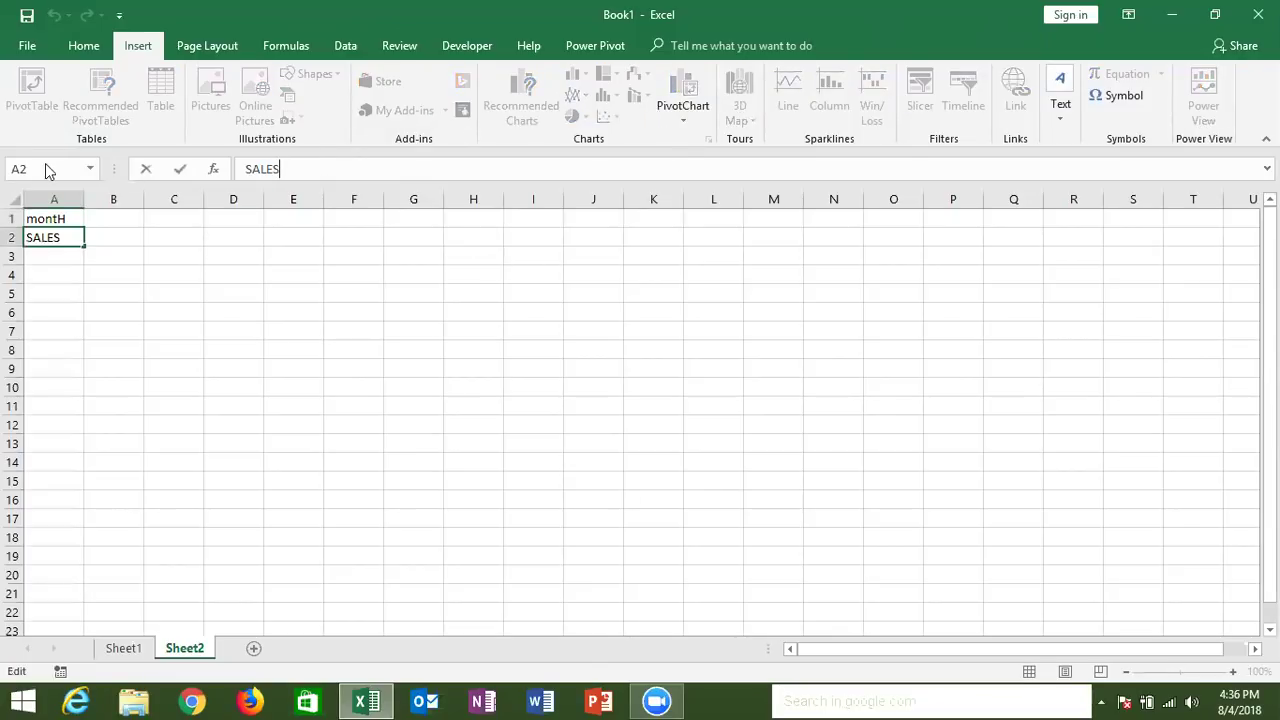
left_click(102, 213)
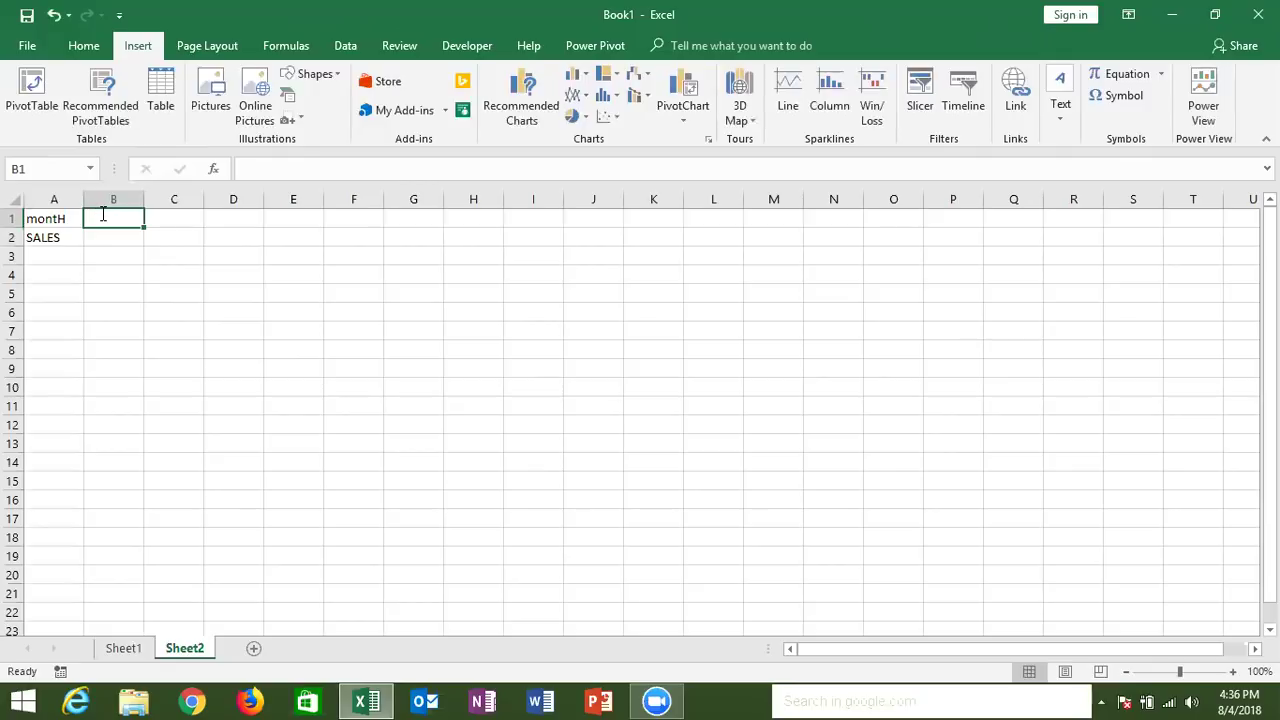
type("Jan")
key("Tab")
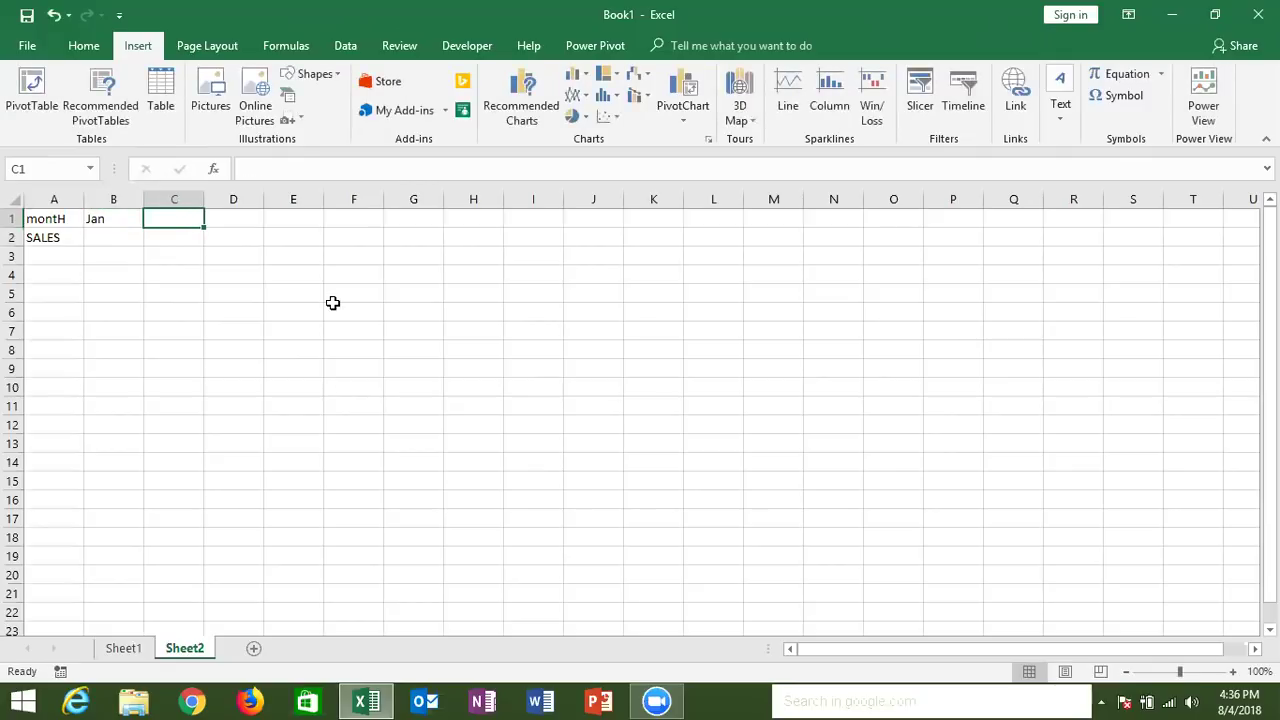
Step: Auto-fill the month names Jan through Oct across B1:K1
key("Left")
left_click_drag(143, 227, 693, 121)
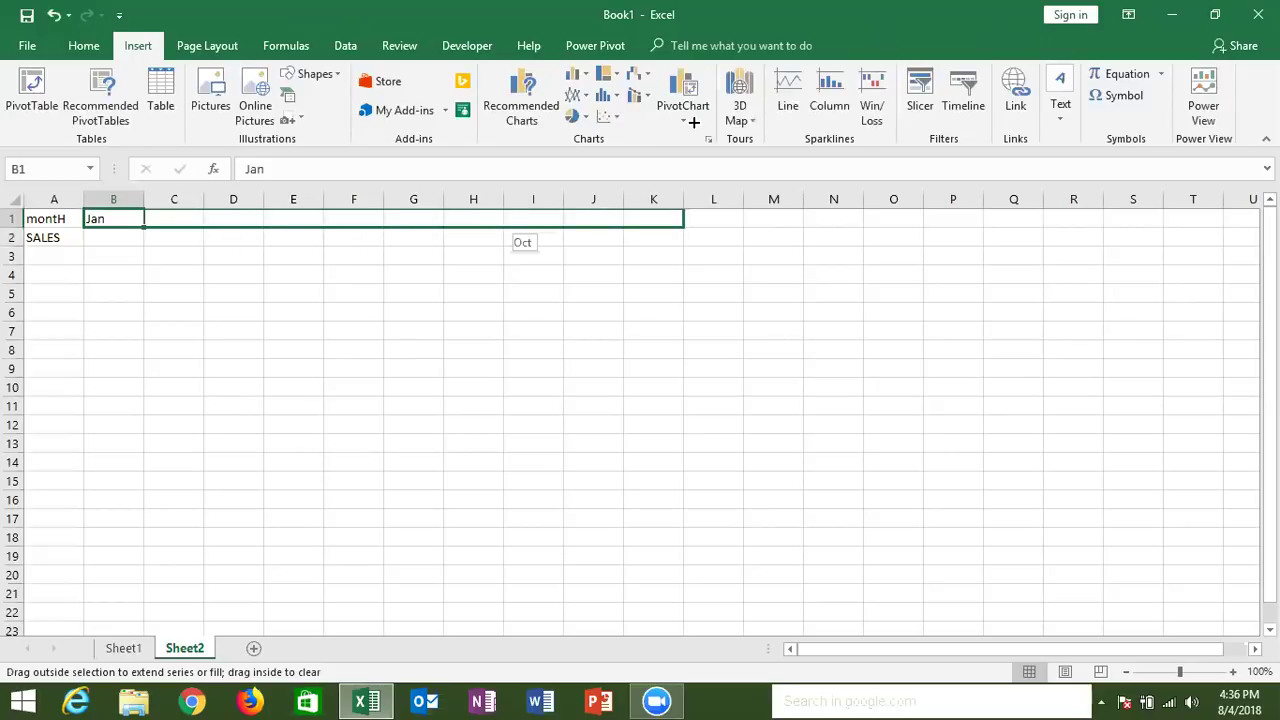
left_click_drag(693, 121, 695, 125)
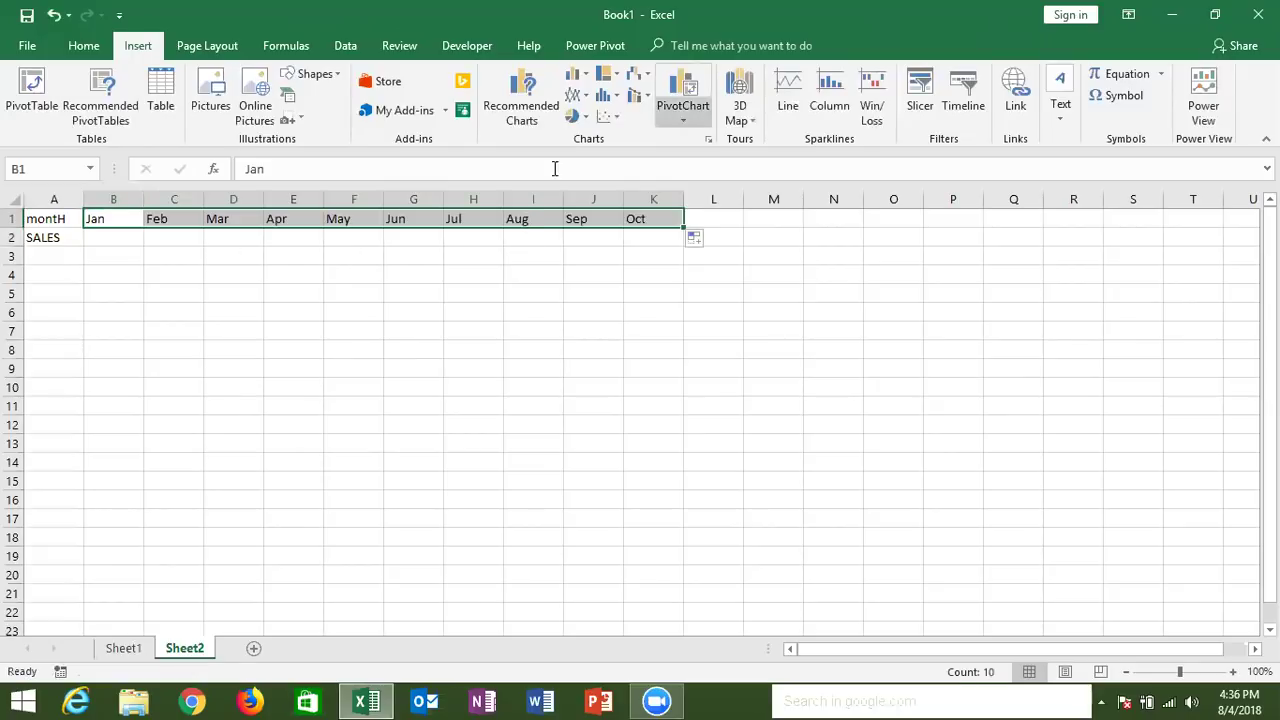
Step: Enter sales figures 85, 65, 85, 74, 54, 55, 85, 65, 74, 98 in B2:K2
left_click(117, 235)
type("85")
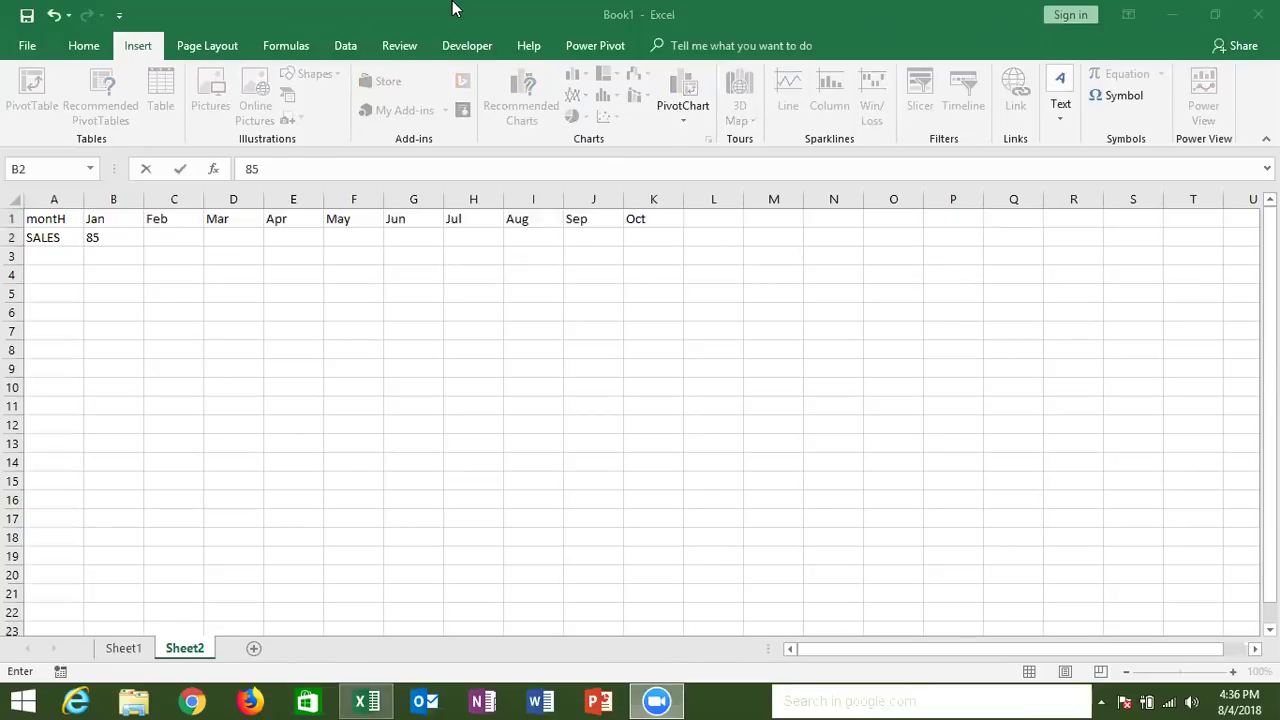
left_click(179, 236)
type("65")
key("Tab")
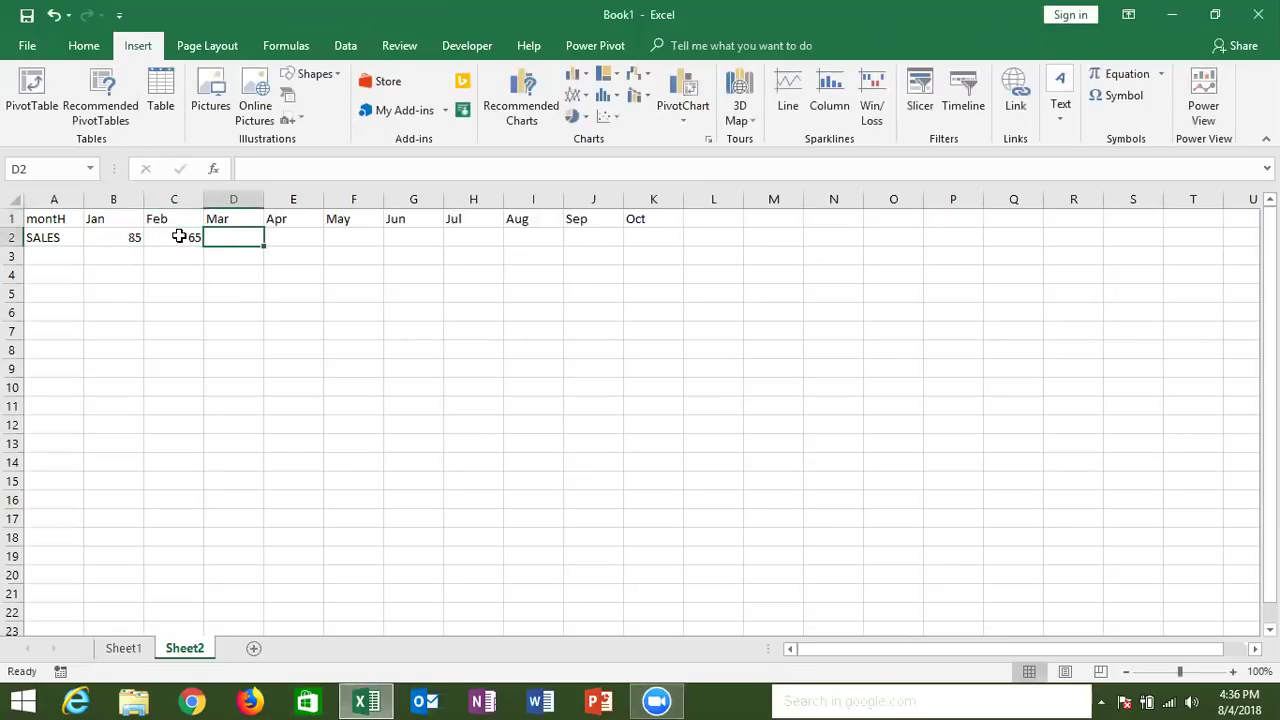
type("85")
key("Tab")
type("74")
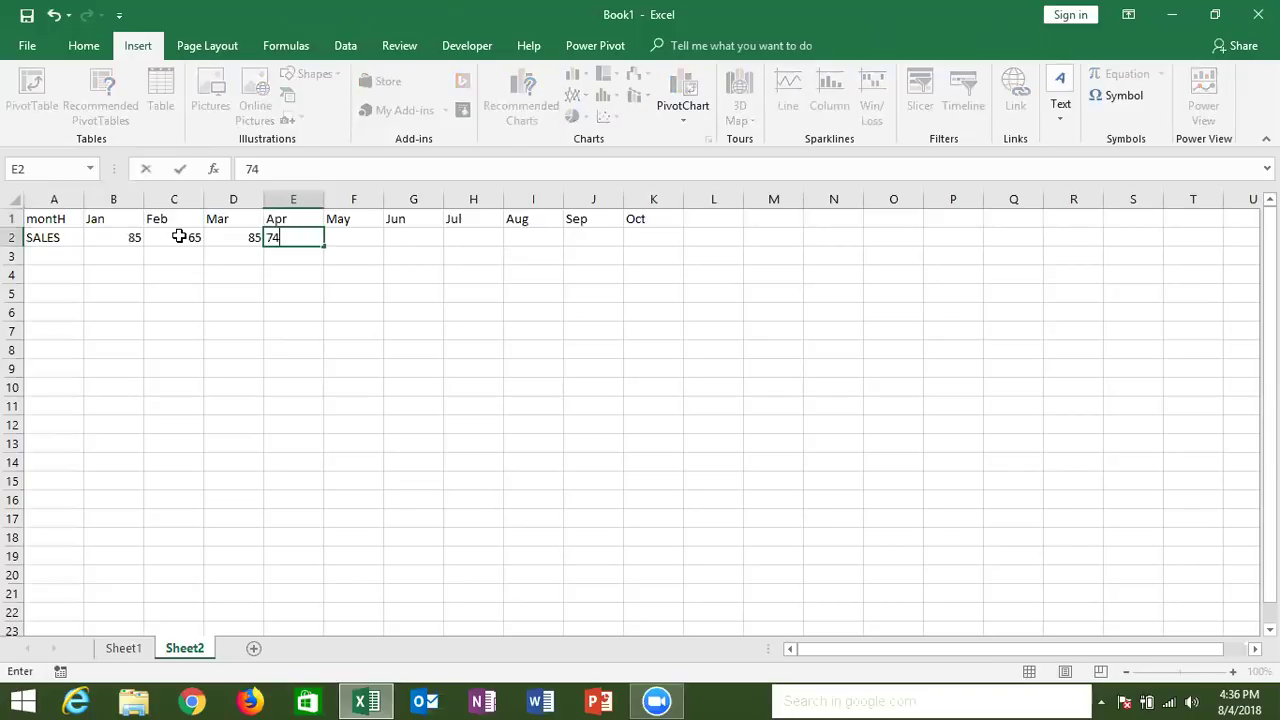
key("Tab")
type("54")
key("Tab")
type("55")
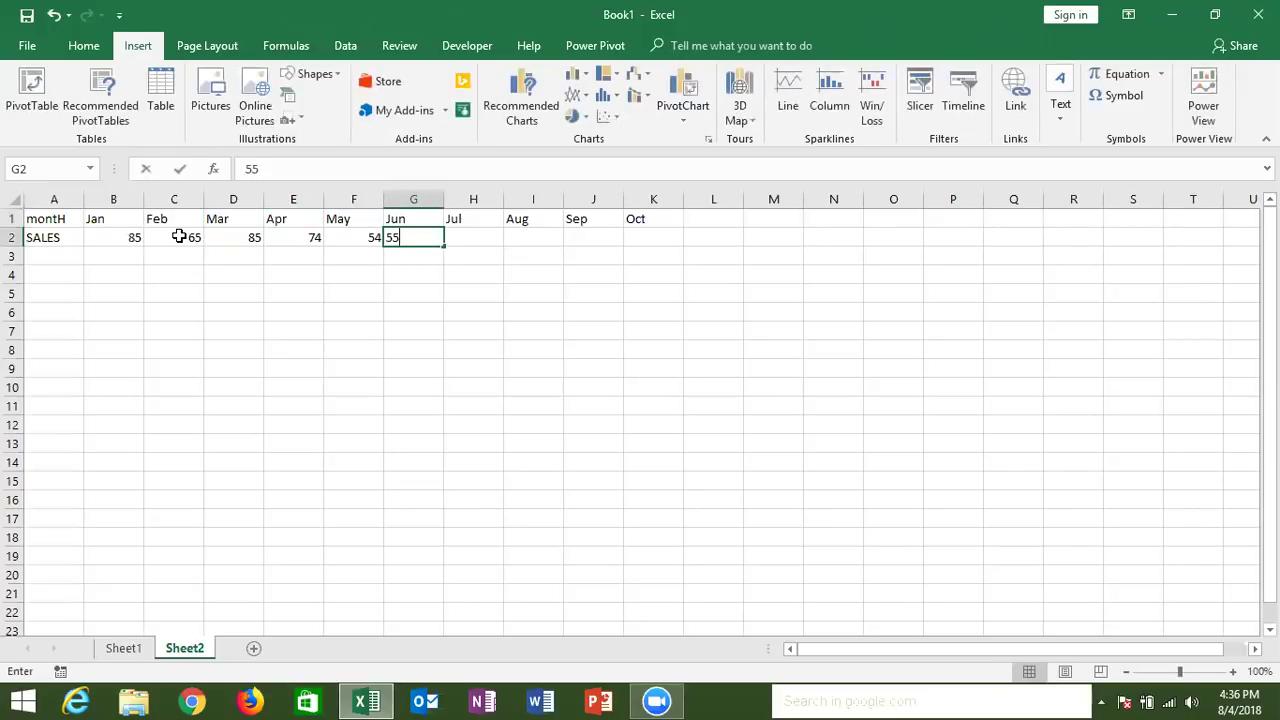
key("Tab")
type("85")
key("Tab")
type("65")
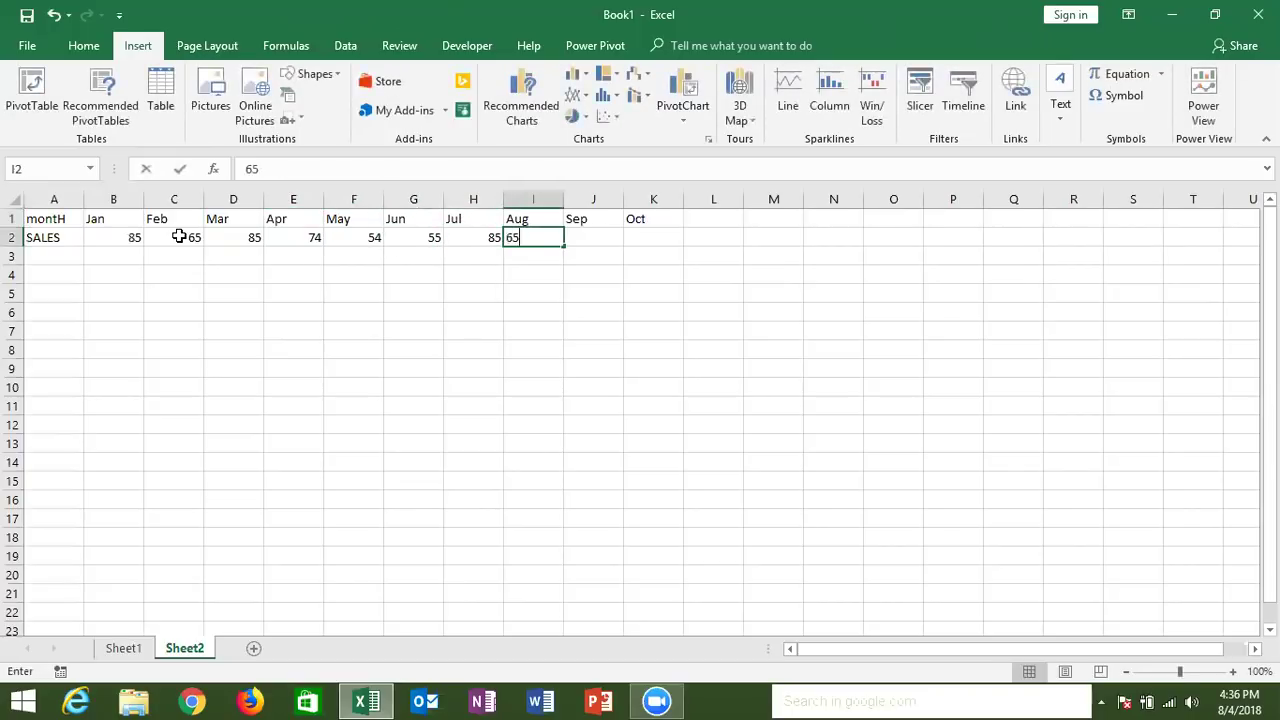
key("Tab")
type("74")
type("8")
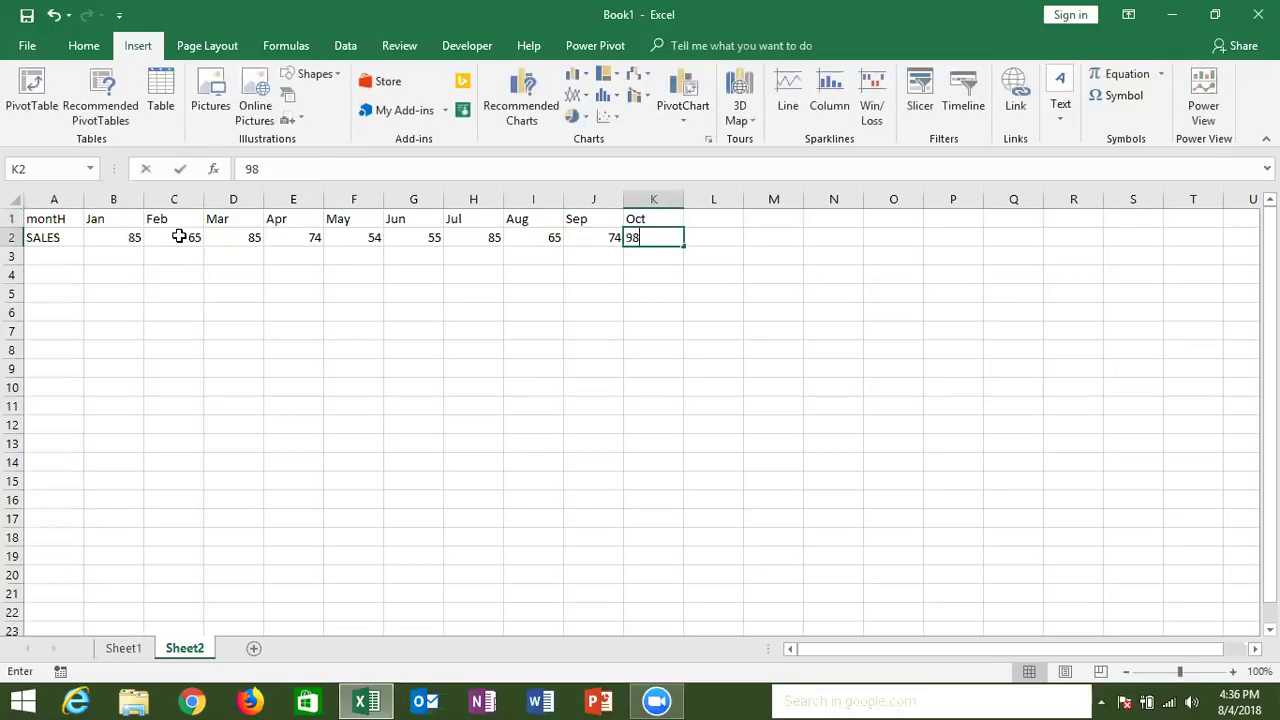
key("Tab")
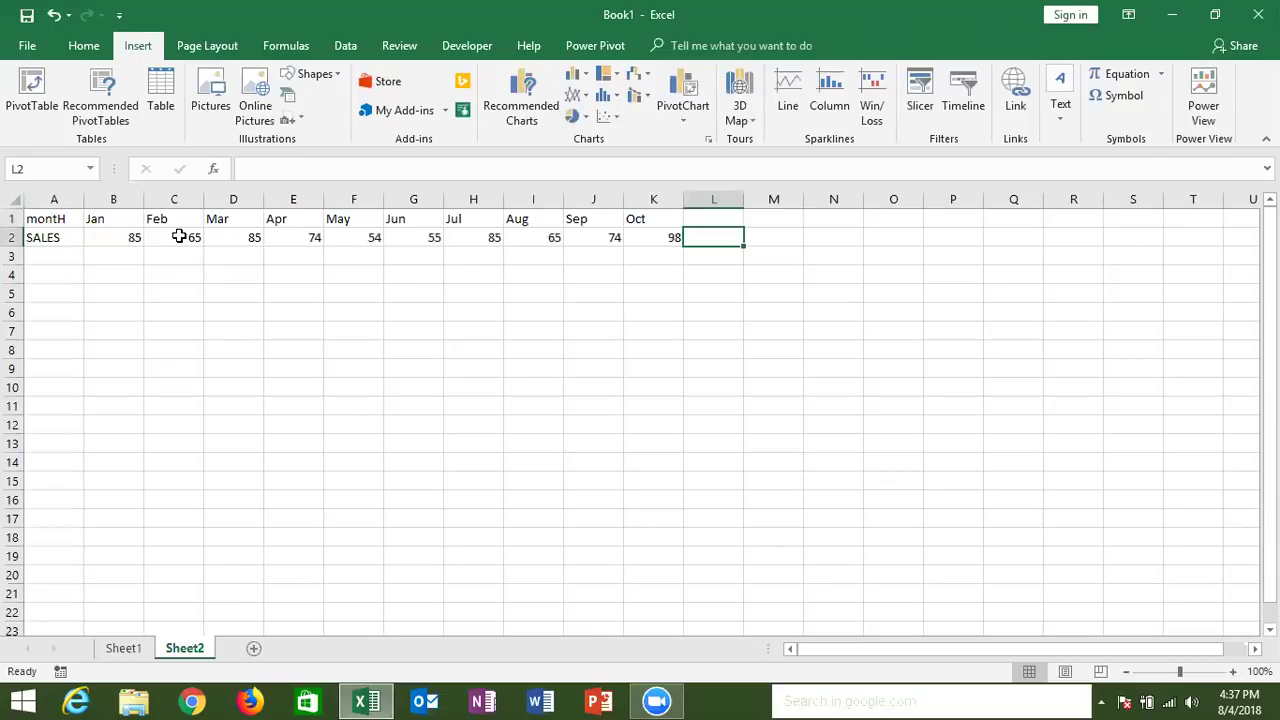
key("Left")
key("Left")
key("Left")
key("Left")
key("Left")
key("Left")
key("Left")
key("Left")
key("Left")
key("Left")
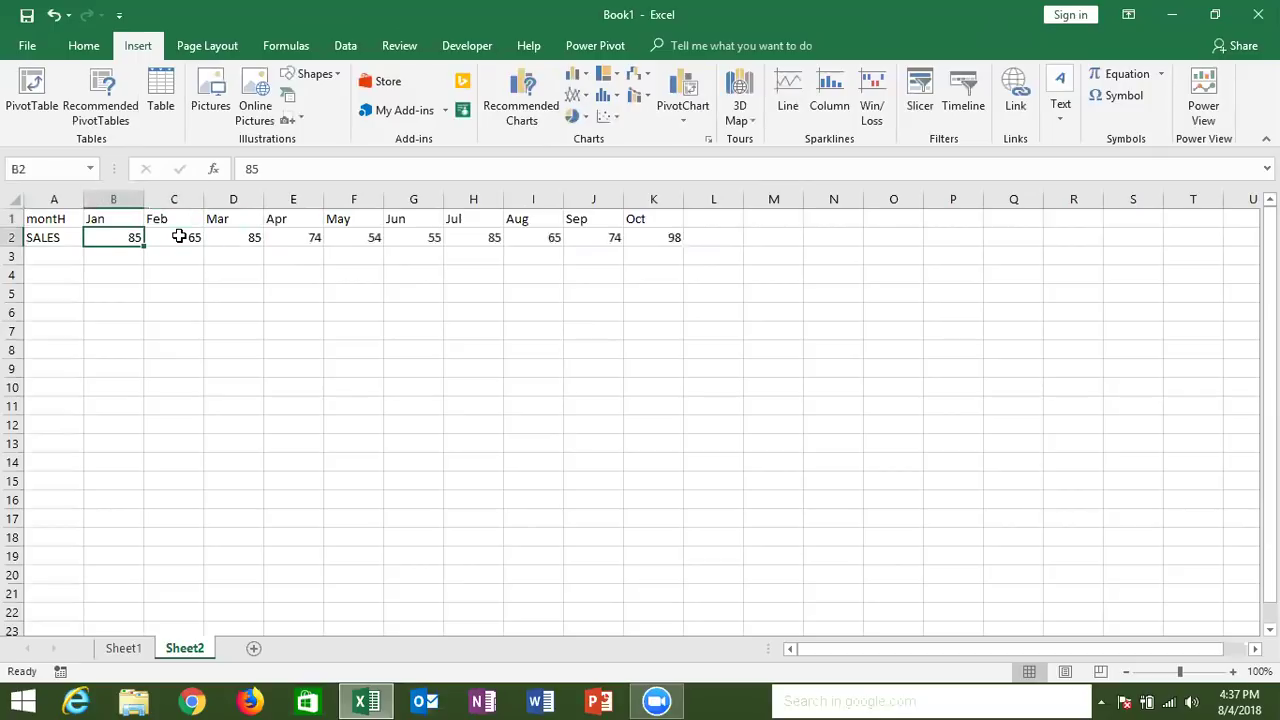
type("4646546465")
key("Right")
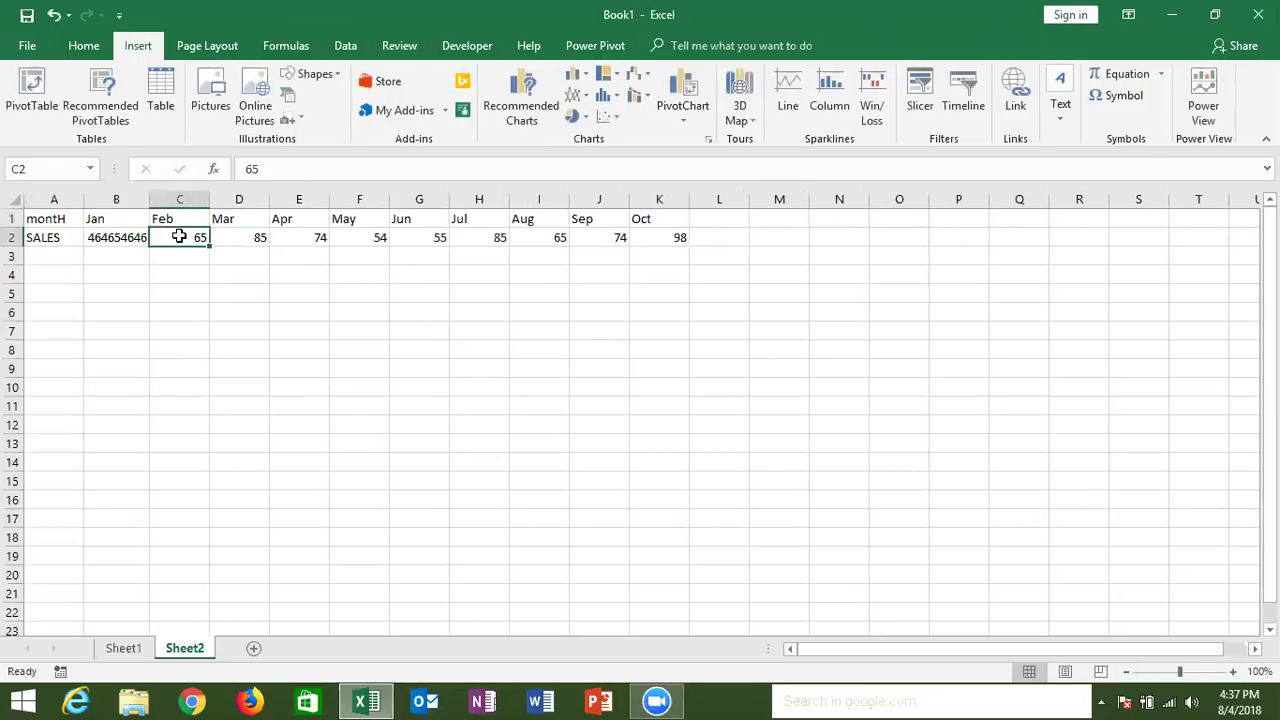
type("15+4654321")
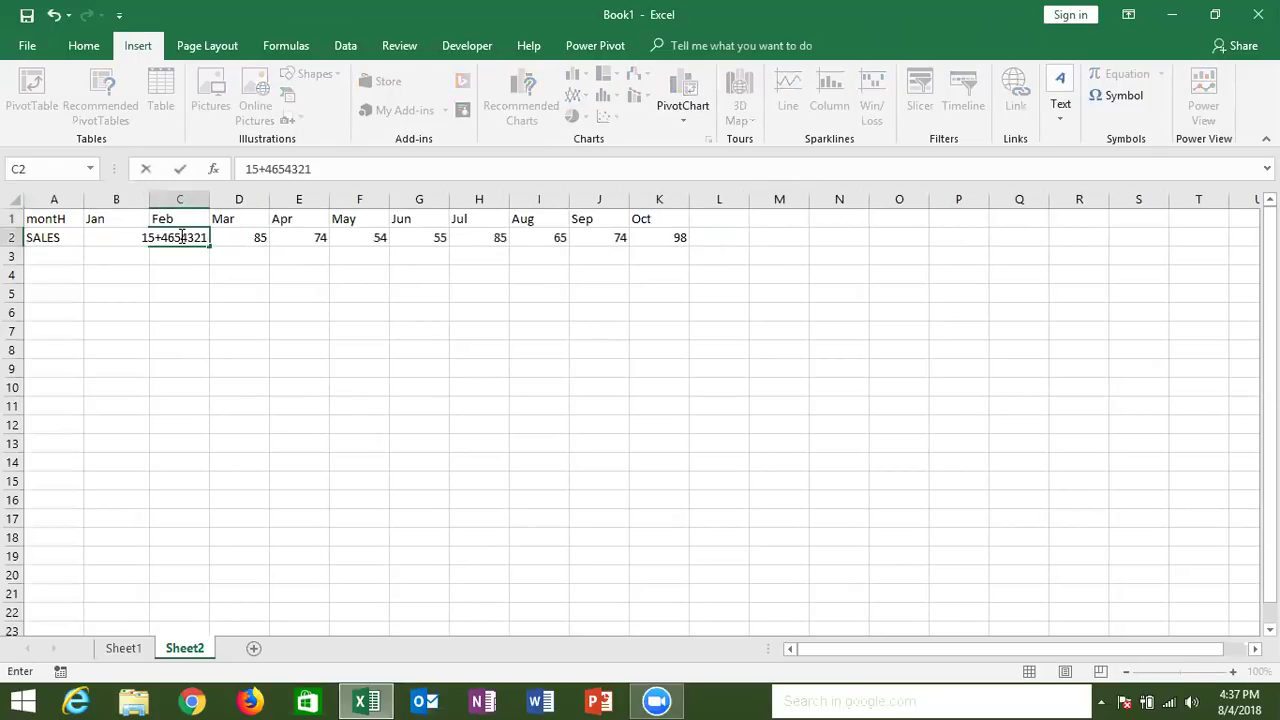
key("Right")
double_click(178, 237)
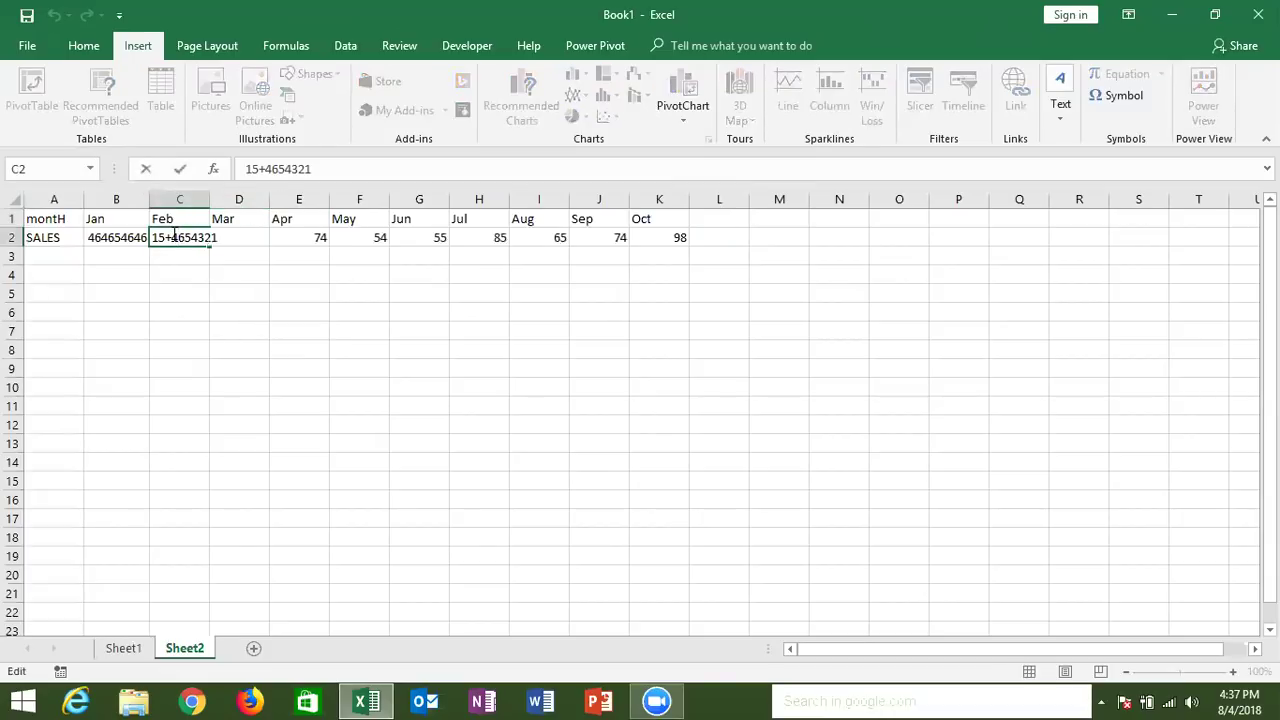
key("BackSpace")
key("Return")
key("Up")
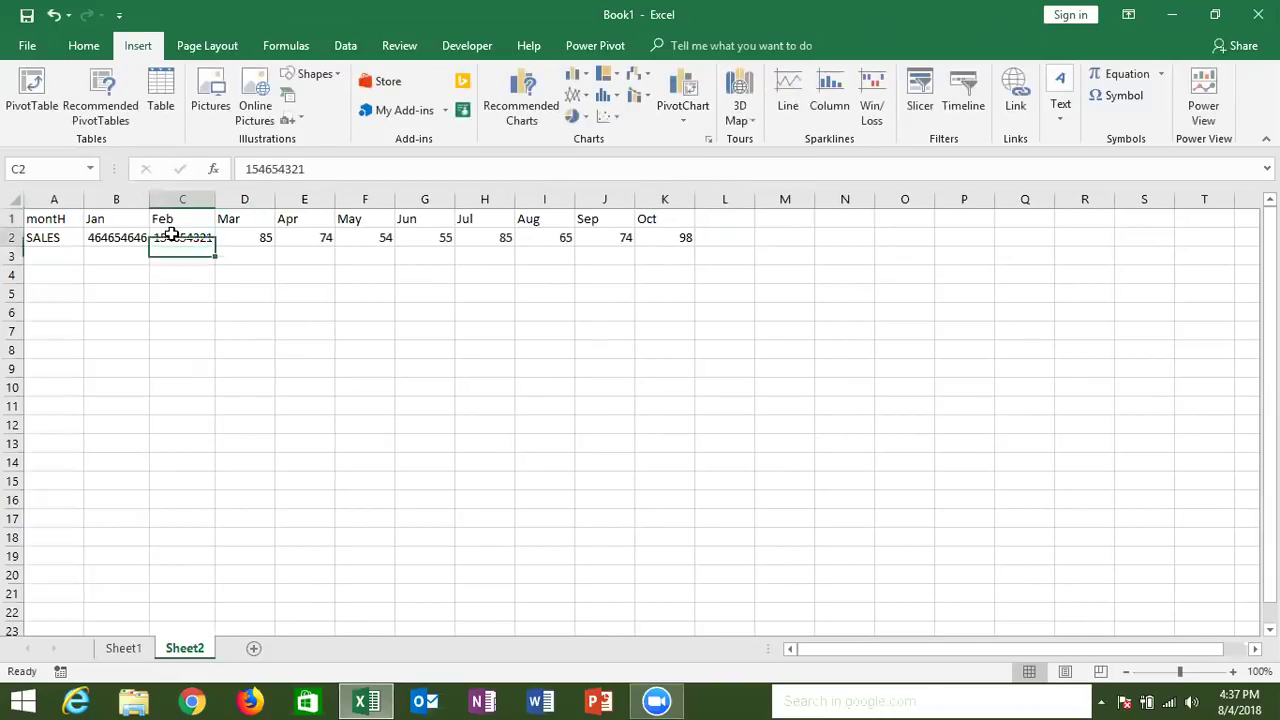
key("Right")
type("8764649")
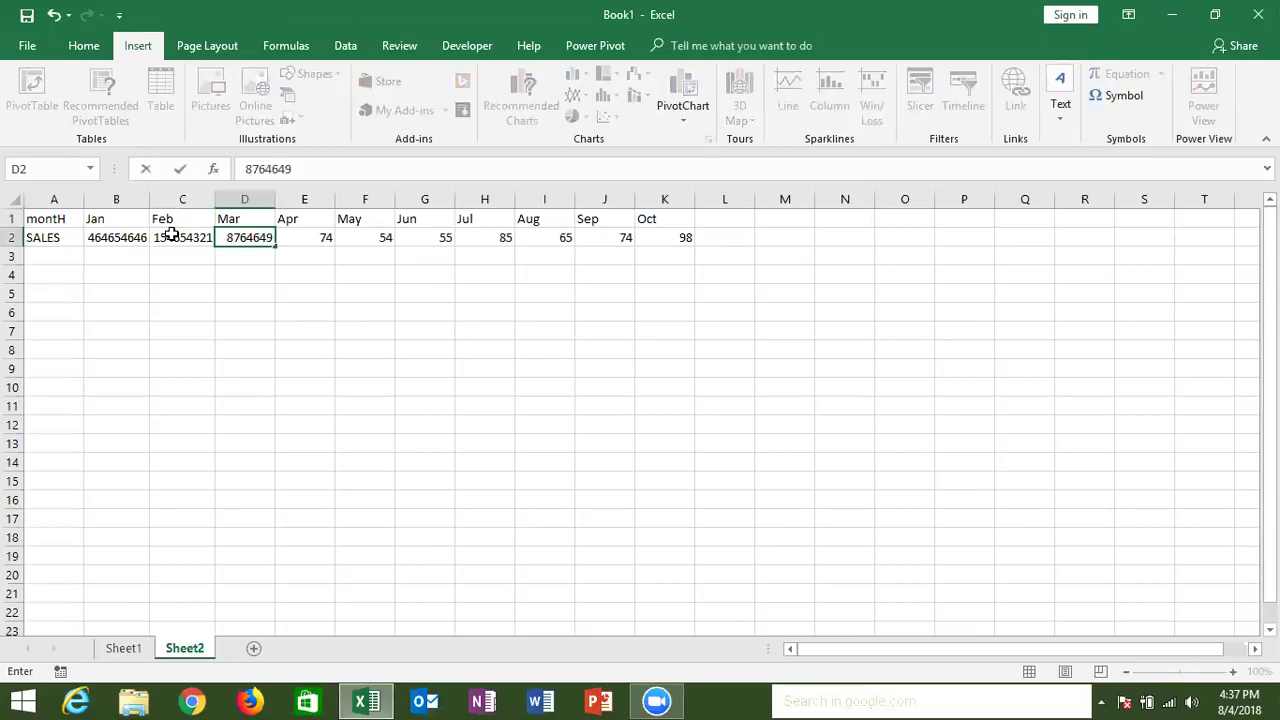
key("Right")
type("4654685")
key("Right")
key("Right")
type("6565")
key("Right")
type("36556454")
key("Left")
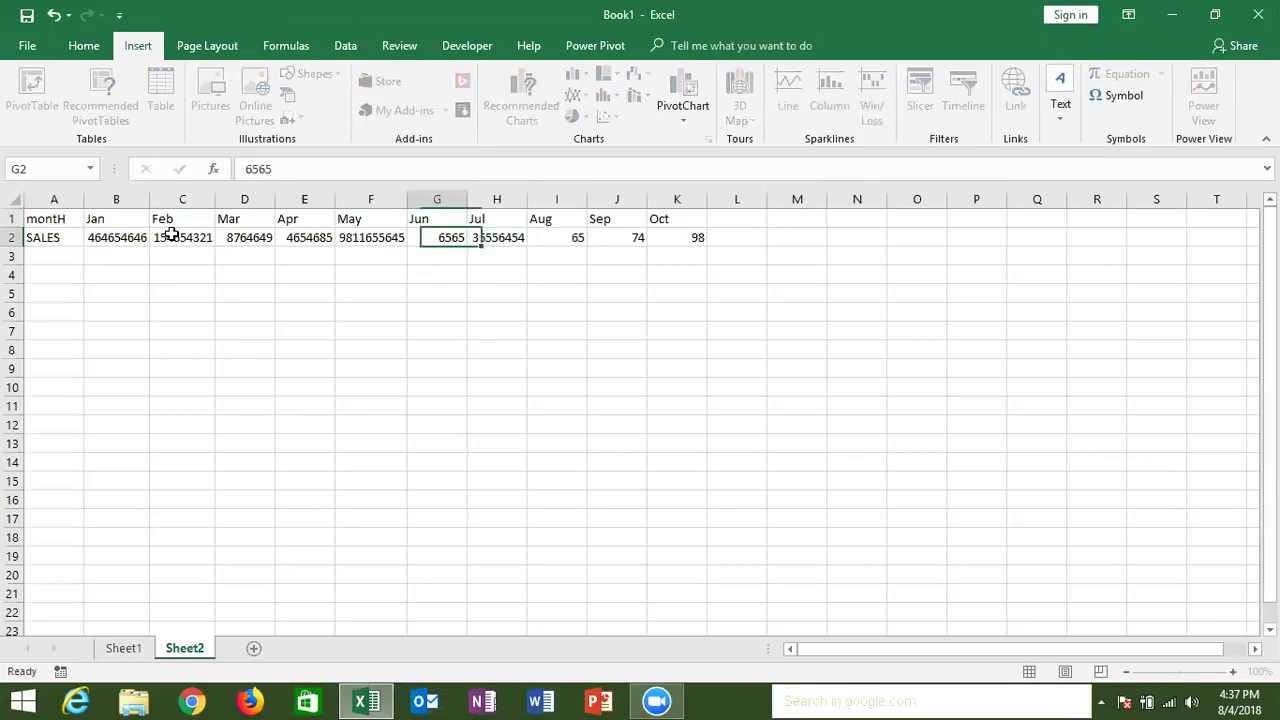
type("454542145")
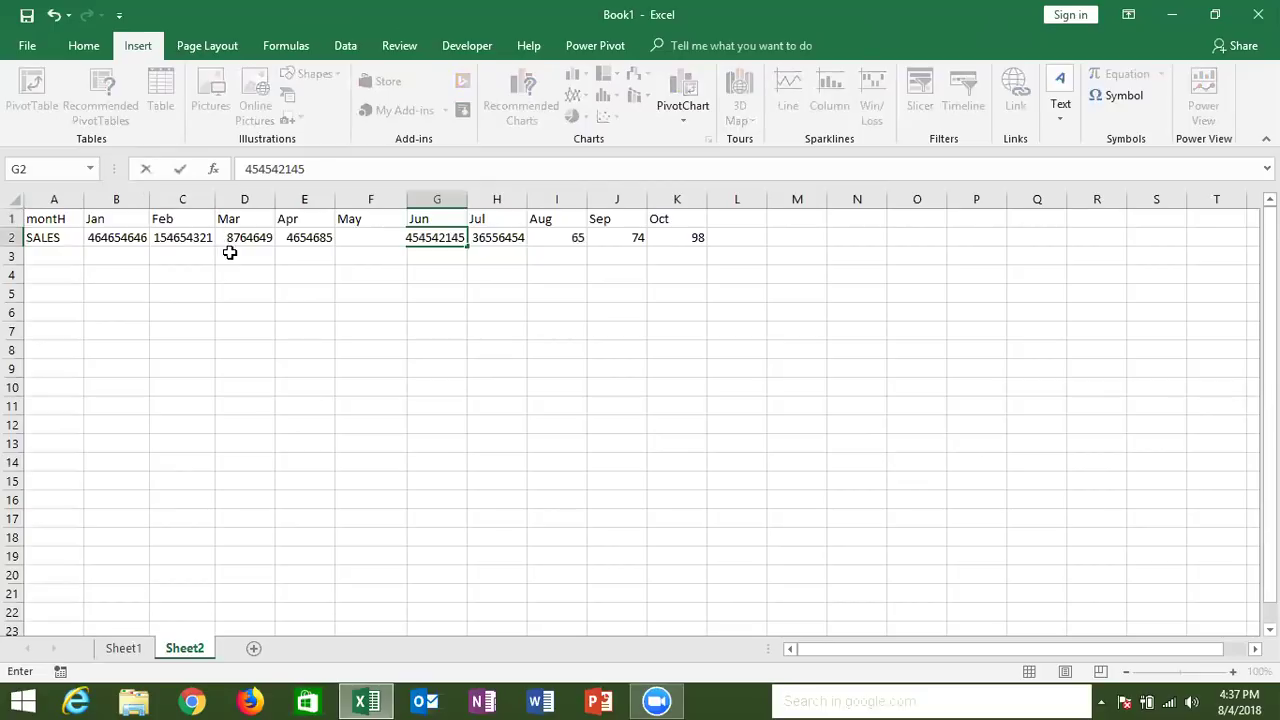
left_click(398, 272)
Step: Clear the Aug, Sep and Oct columns of data
left_click(562, 192)
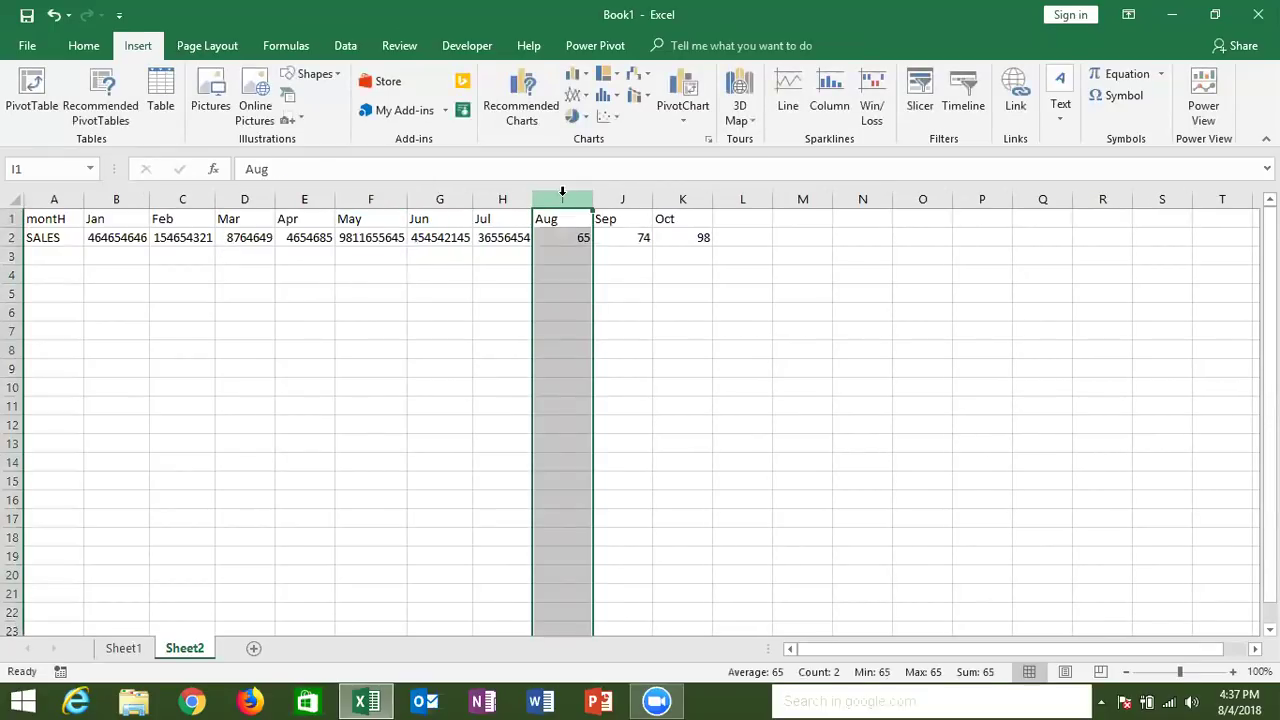
key("shift+Right")
key("shift+Right")
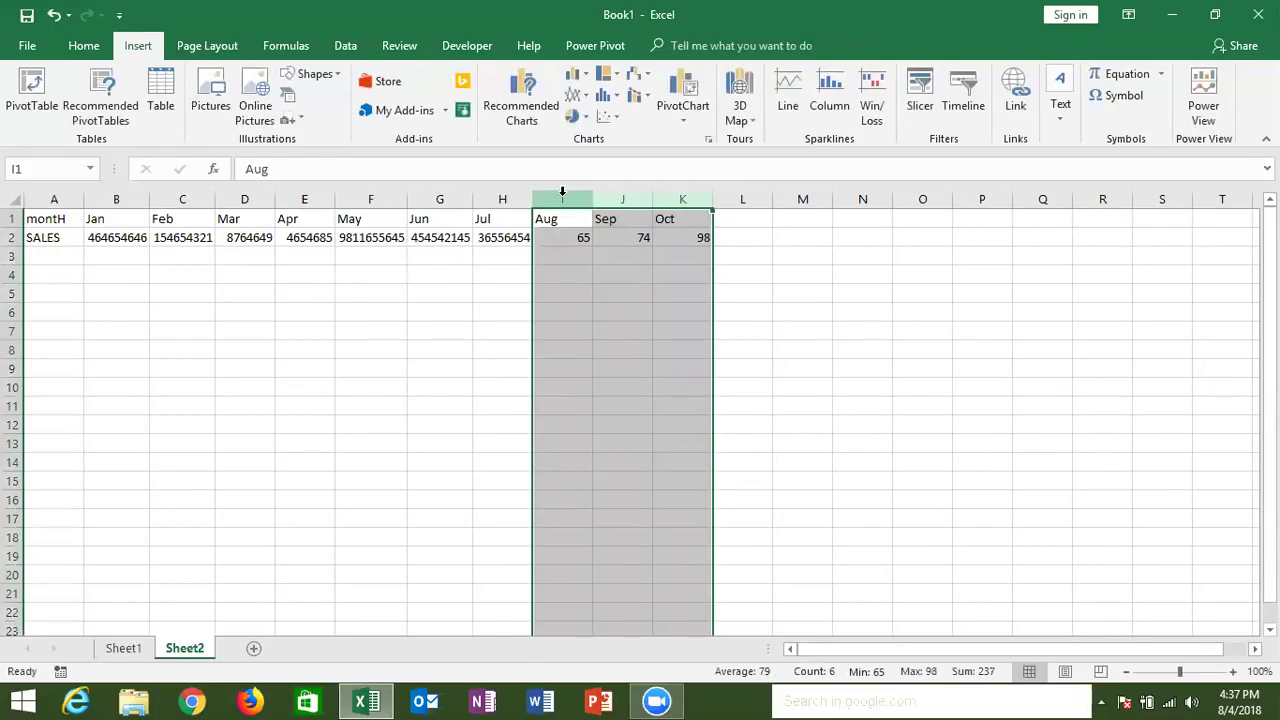
key("Delete")
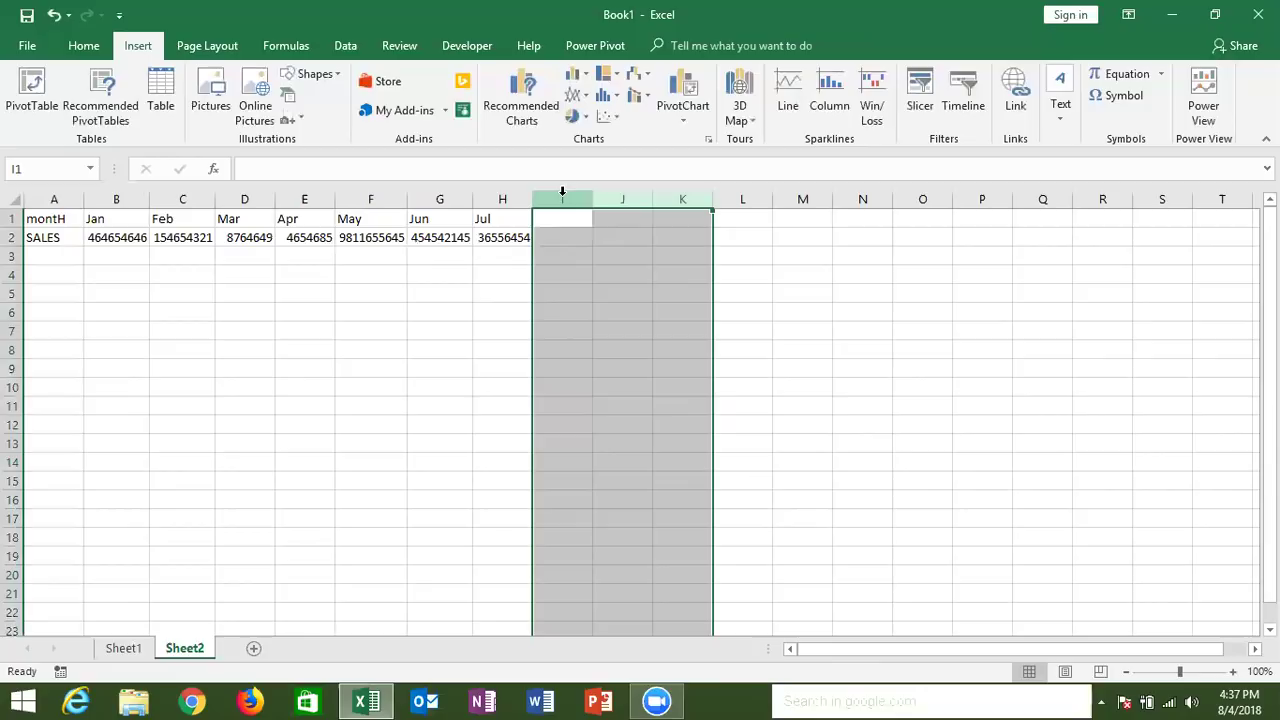
Step: Select the month and SALES table starting from A1 for charting
key("Left")
key("ctrl+Home")
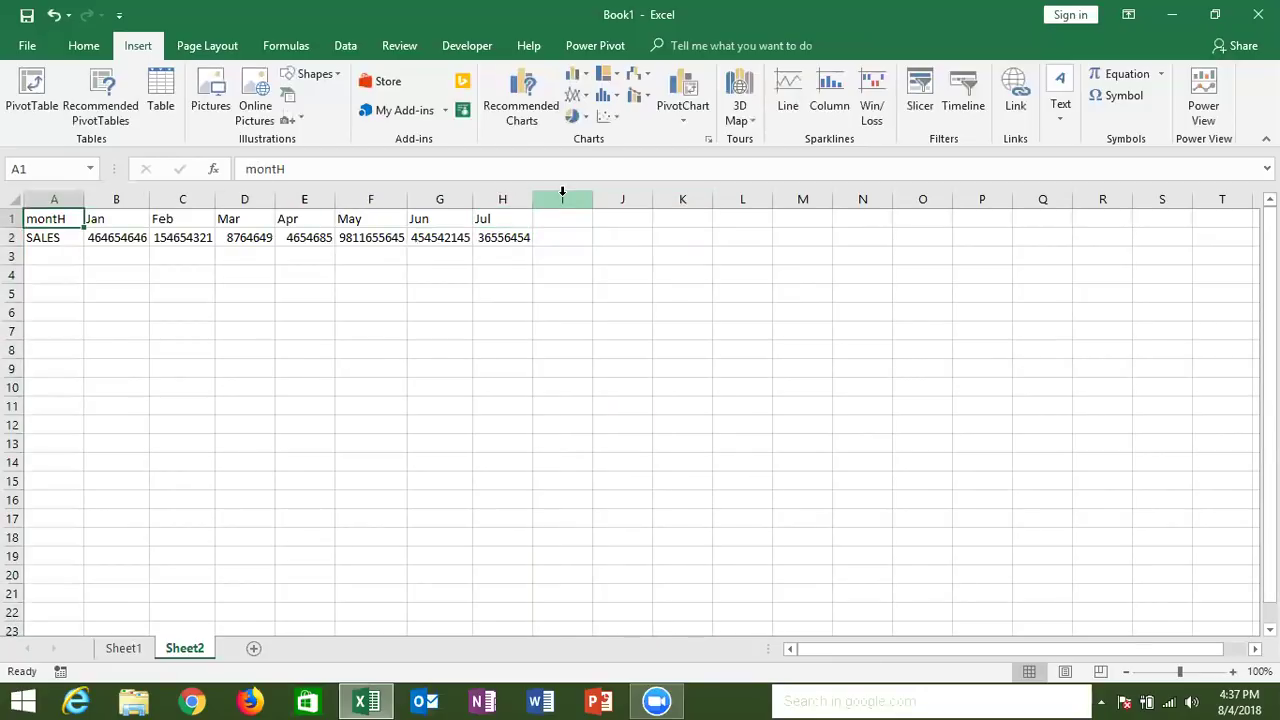
key("shift+Right")
key("shift+Right")
key("shift+Right")
key("shift+Right")
key("shift+Right")
key("shift+Right")
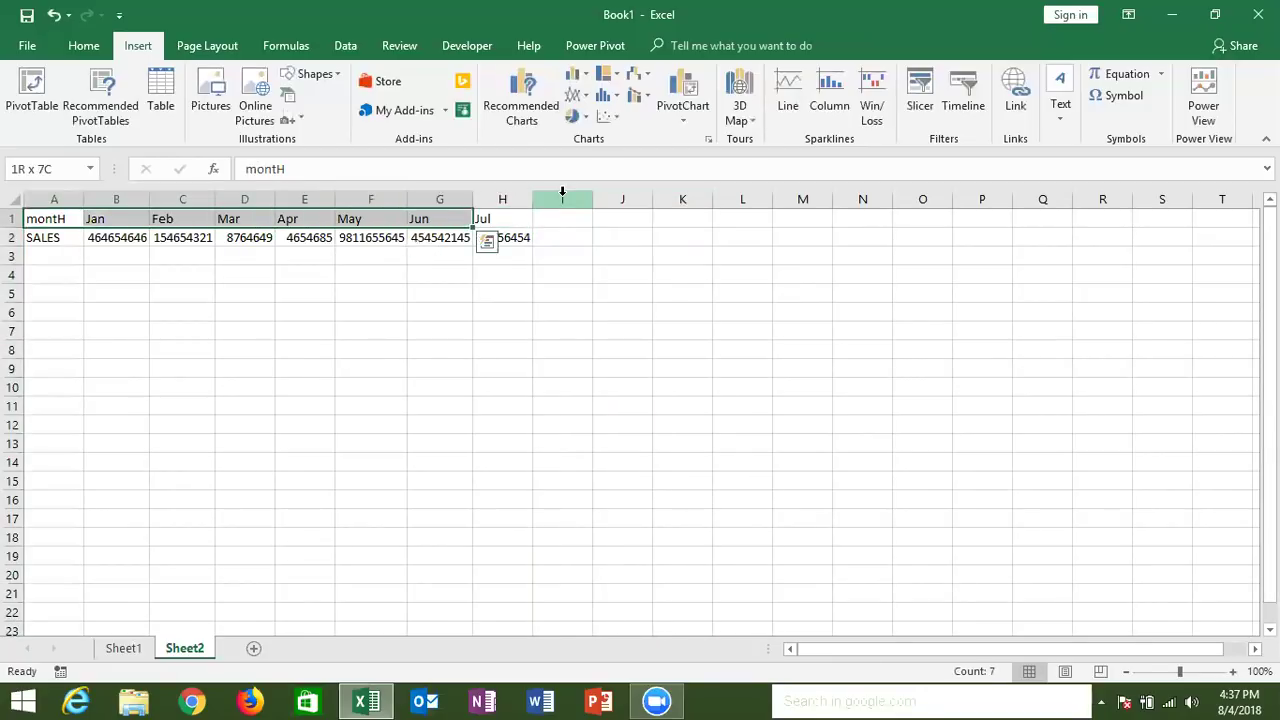
key("shift+Right")
key("shift+Down")
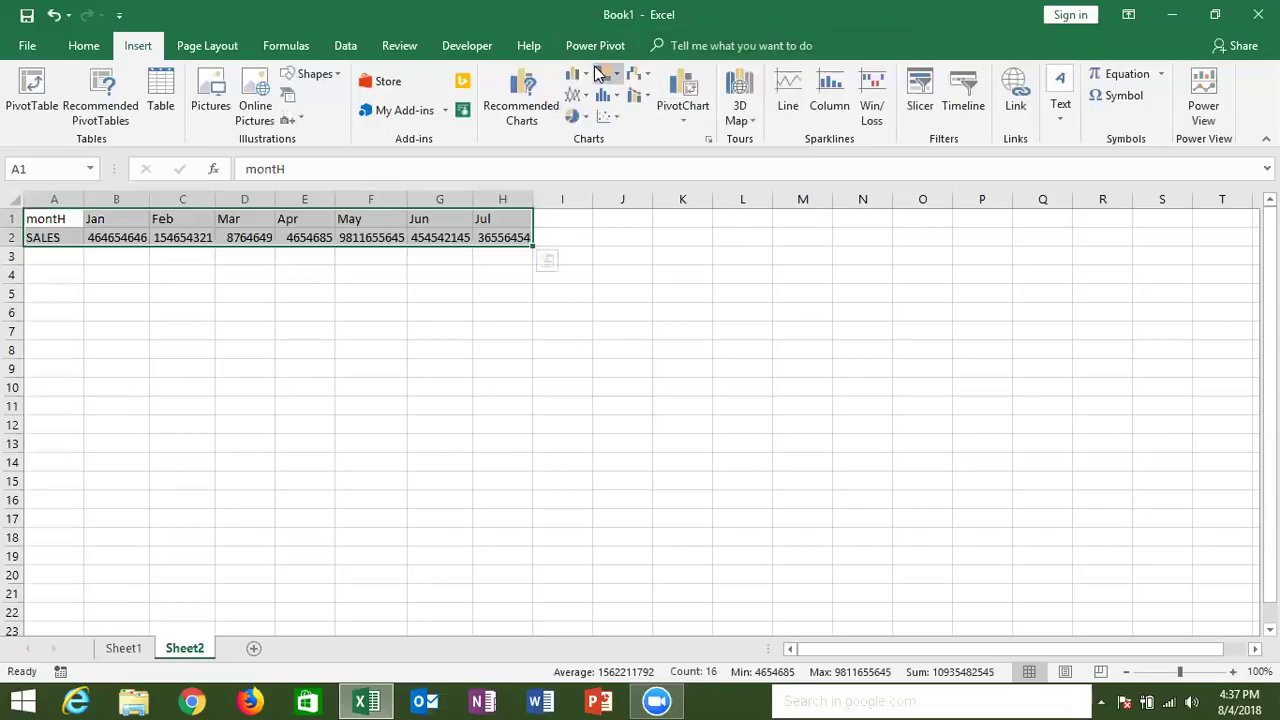
Step: Insert a clustered column chart of the SALES data and place it right of the table
left_click(576, 75)
left_click(596, 128)
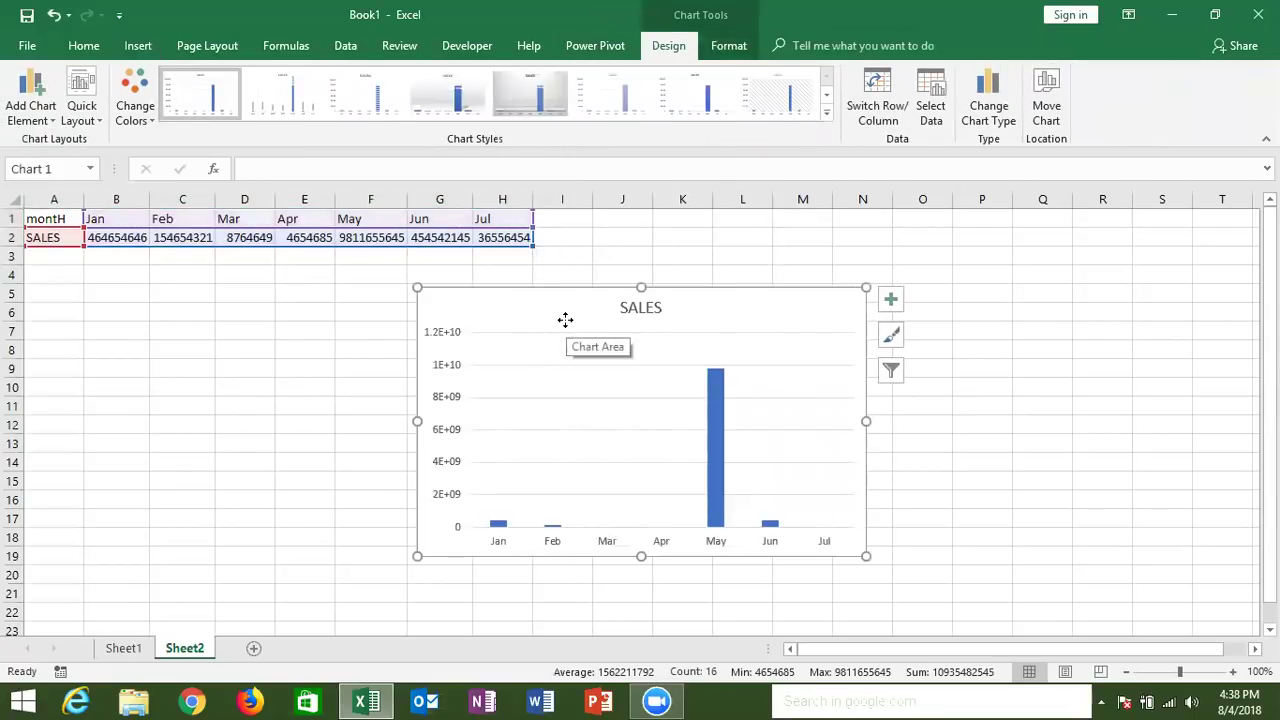
left_click_drag(565, 320, 689, 263)
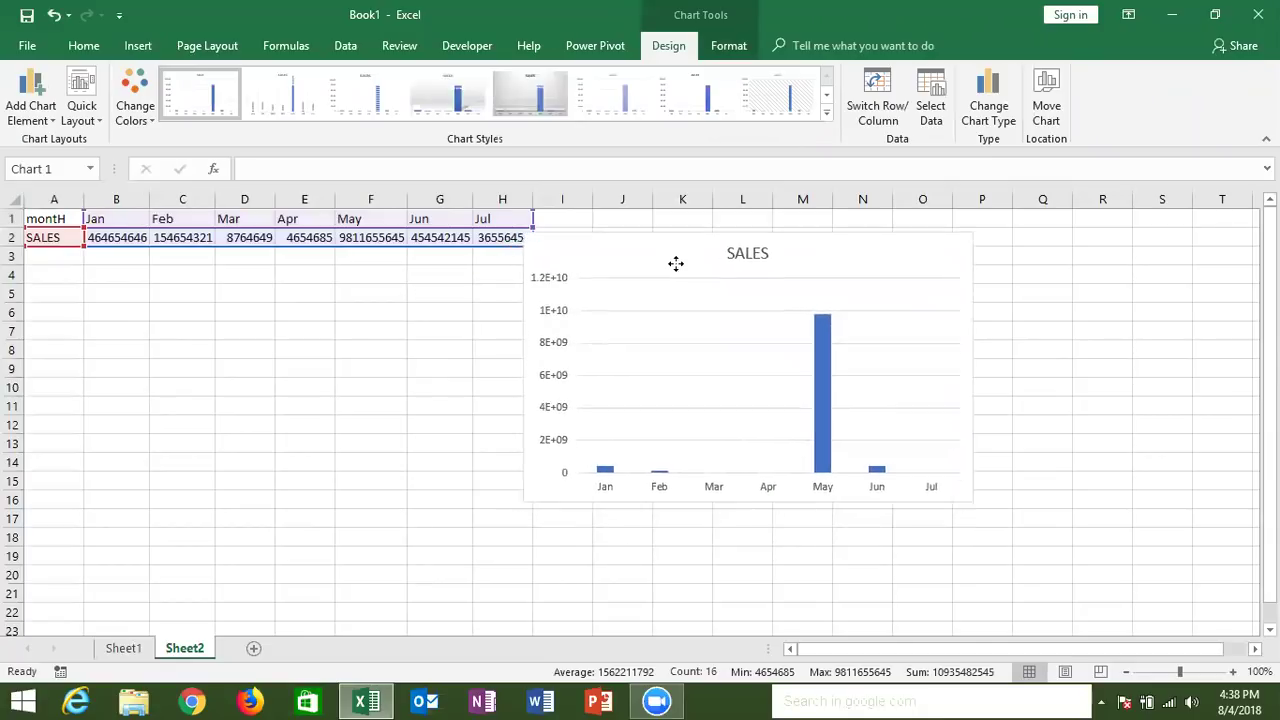
Step: Shorten May's sales figure to 98116556
double_click(404, 237)
key("BackSpace")
key("BackSpace")
type("\\")
key("BackSpace")
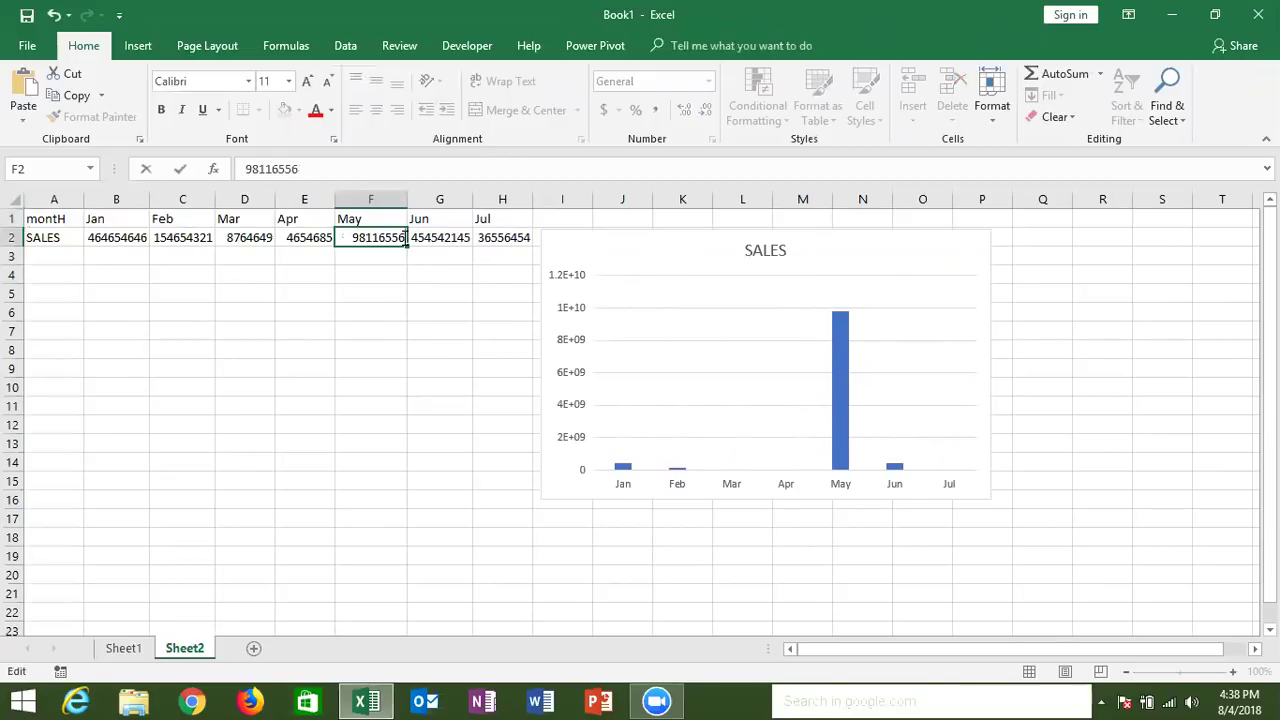
key("Return")
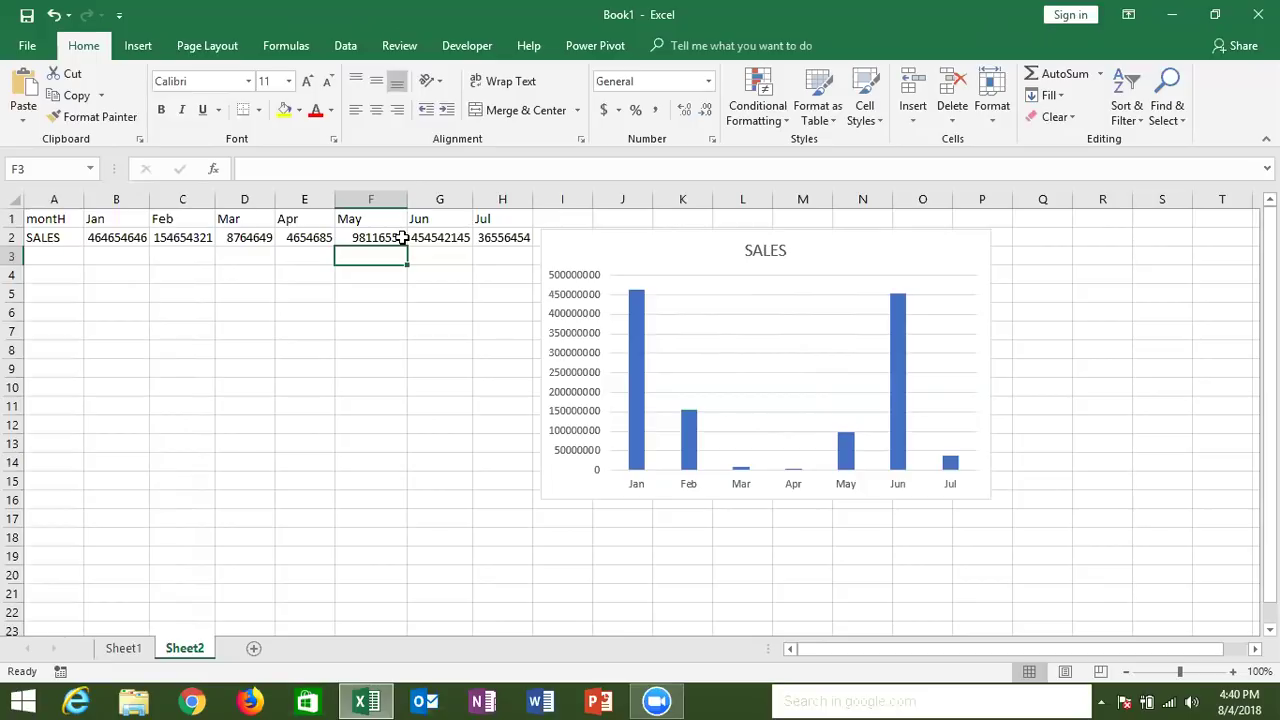
Step: Bring up the Insert ribbon and select cell B2 in the SALES row
left_click(135, 50)
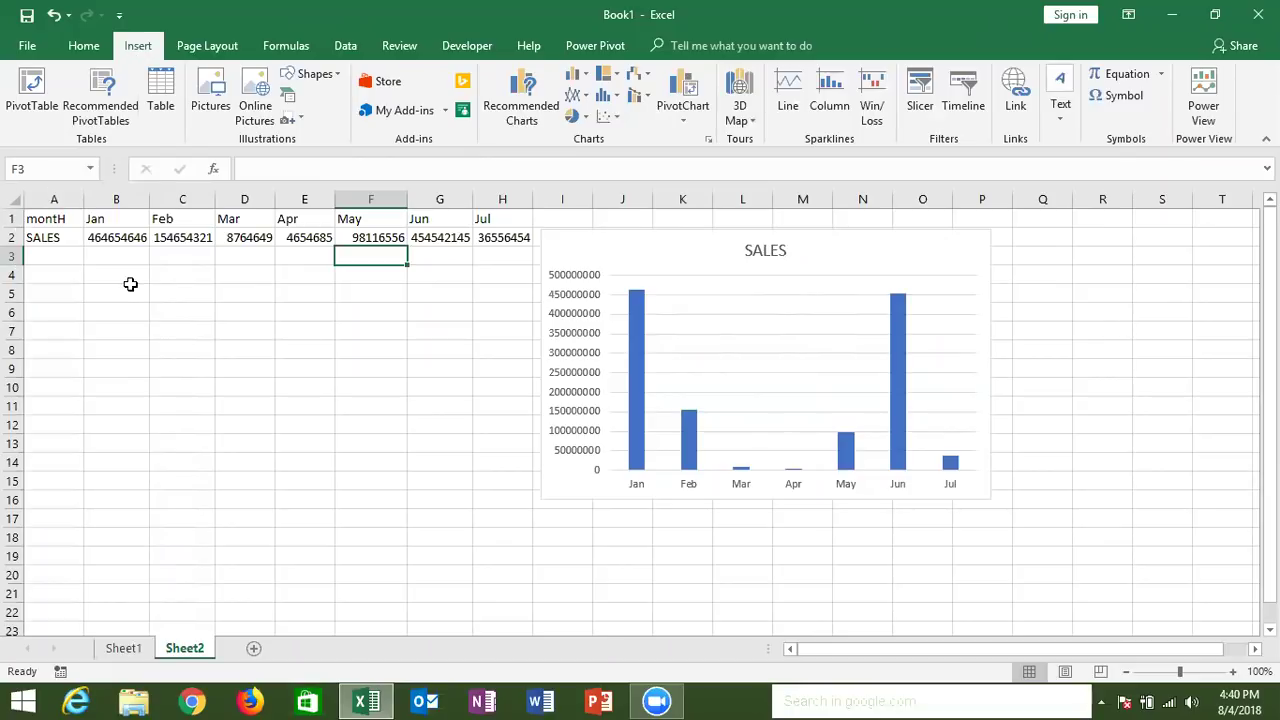
left_click(106, 235)
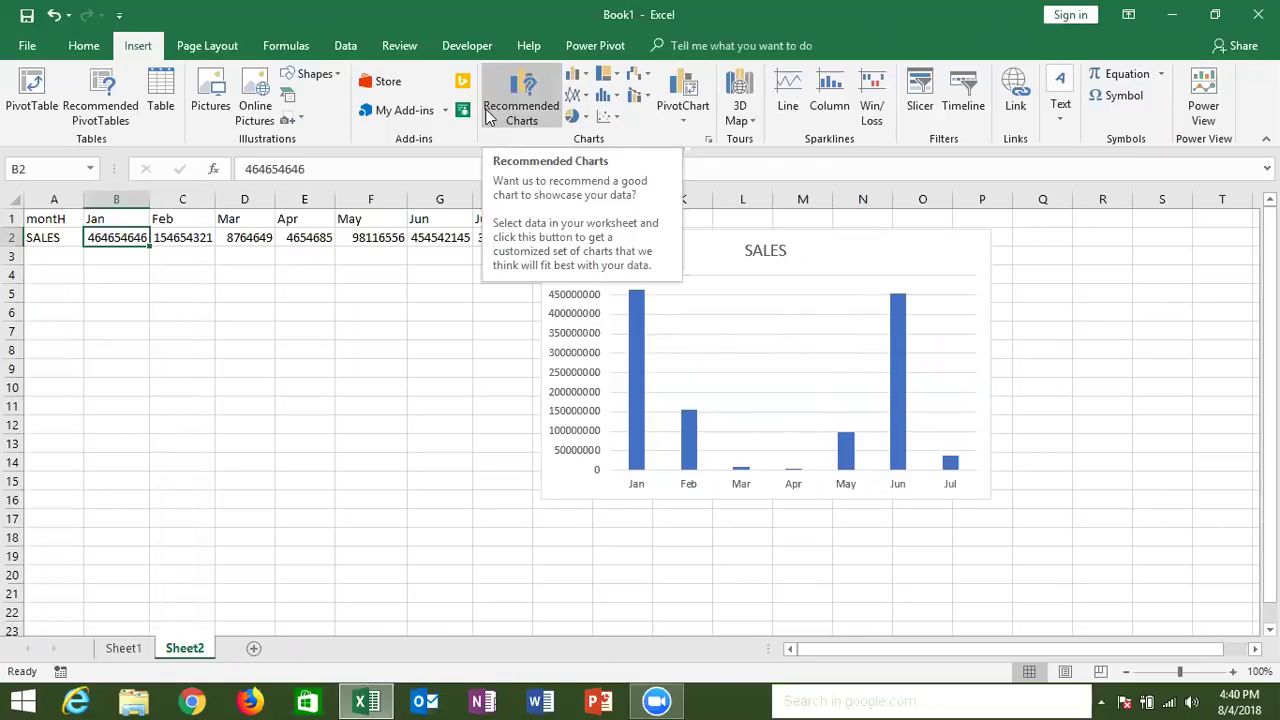
left_click(487, 116)
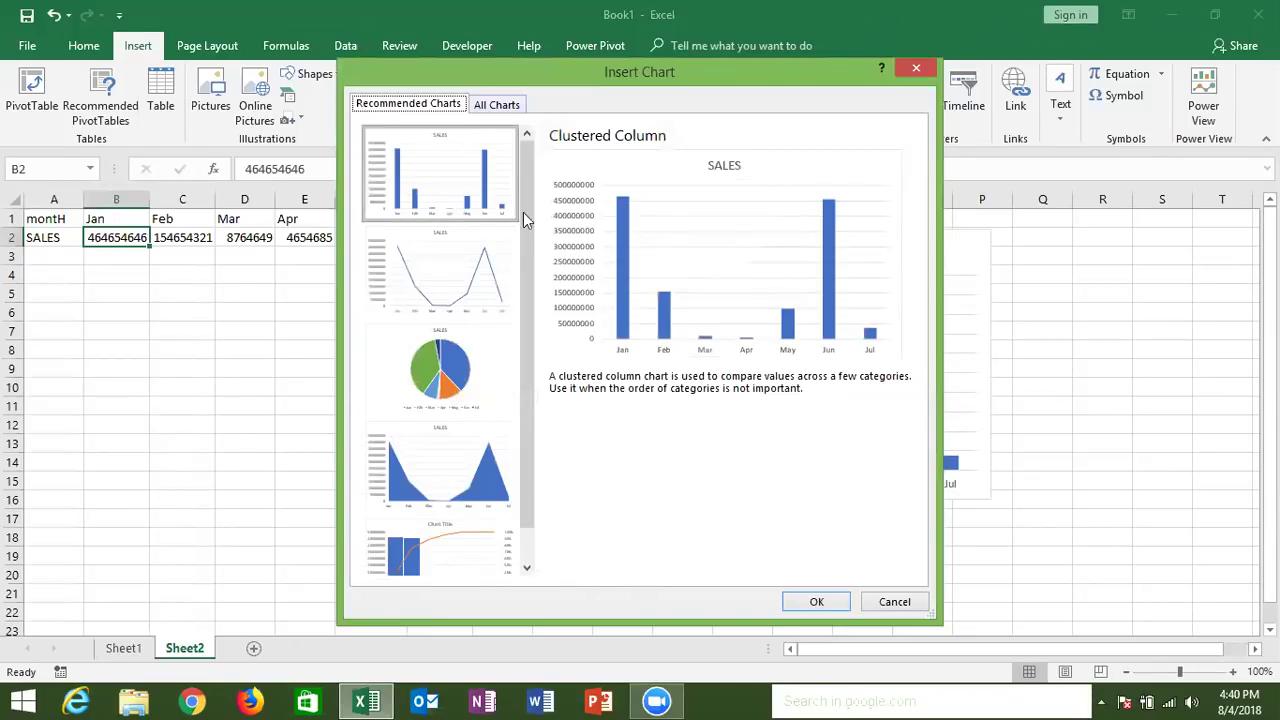
left_click_drag(530, 218, 530, 293)
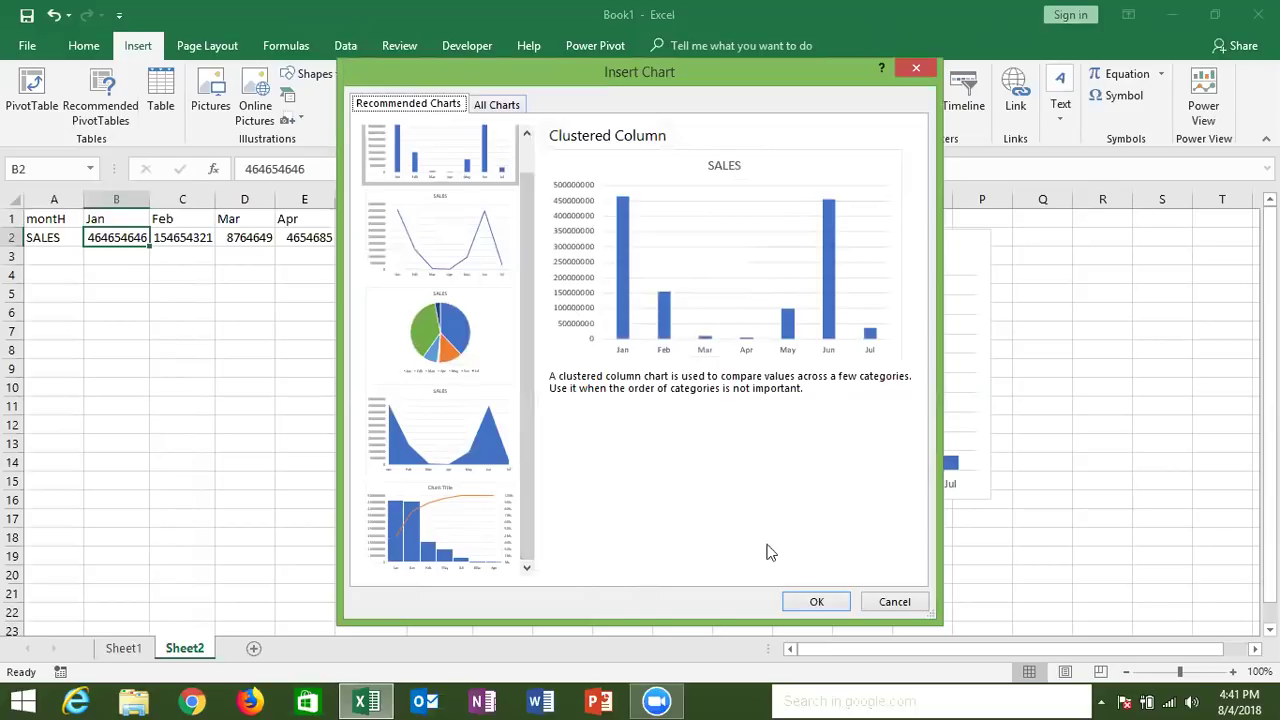
left_click(878, 601)
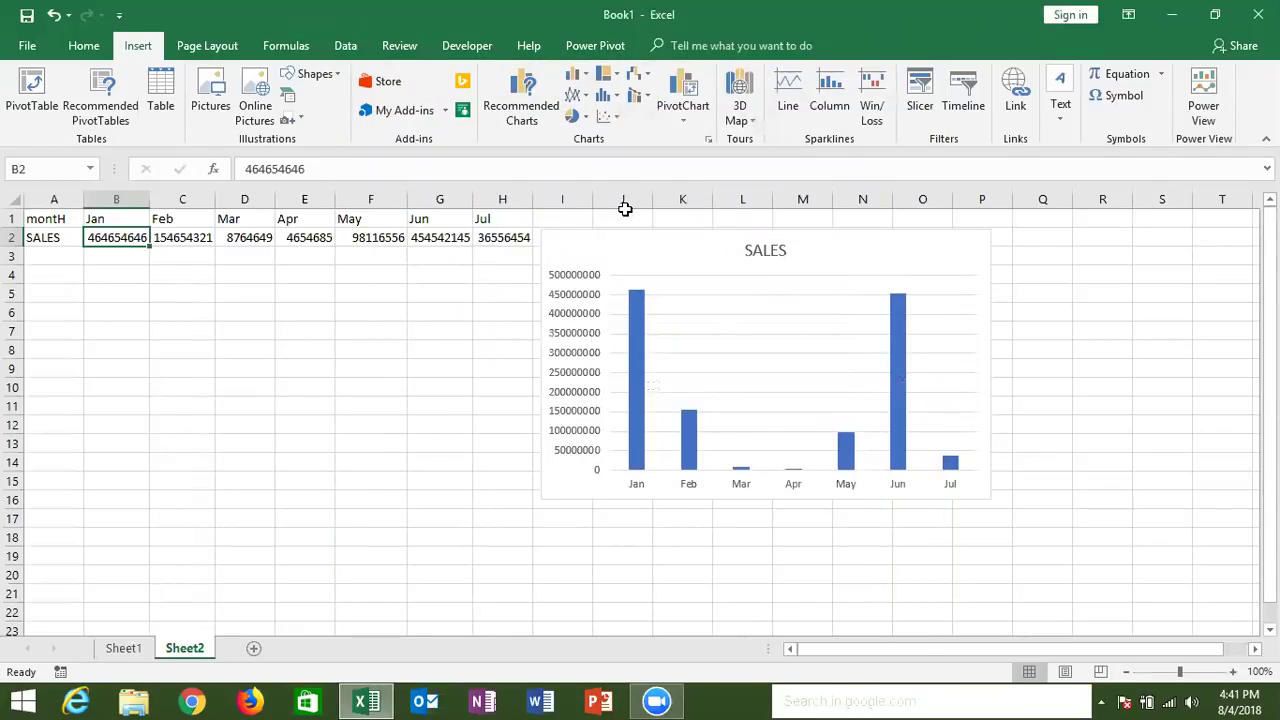
left_click(581, 78)
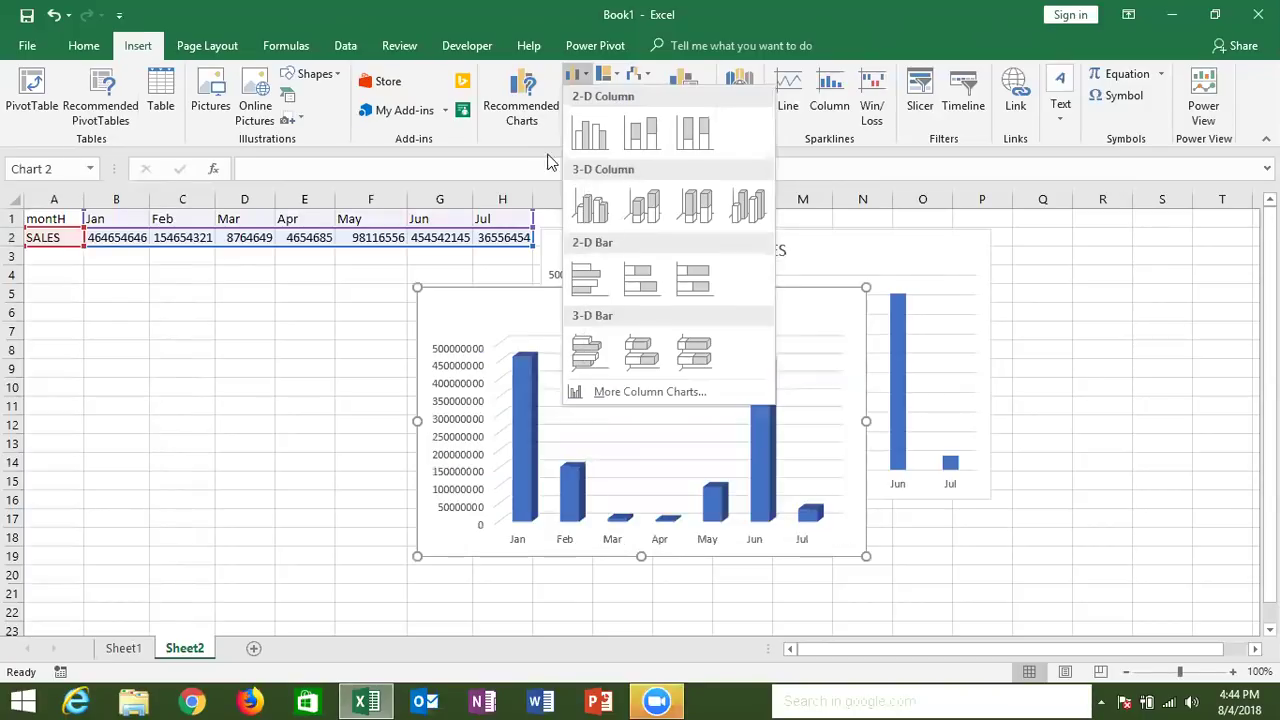
key("Escape")
left_click(585, 100)
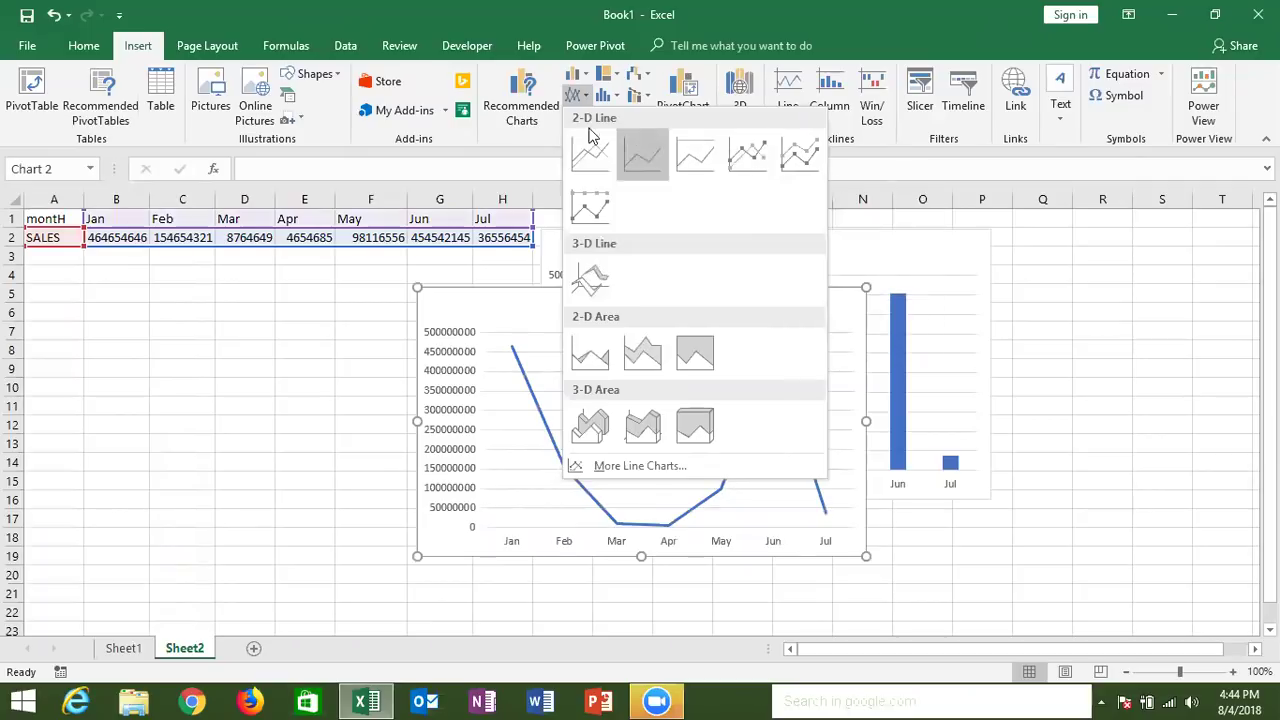
left_click(549, 131)
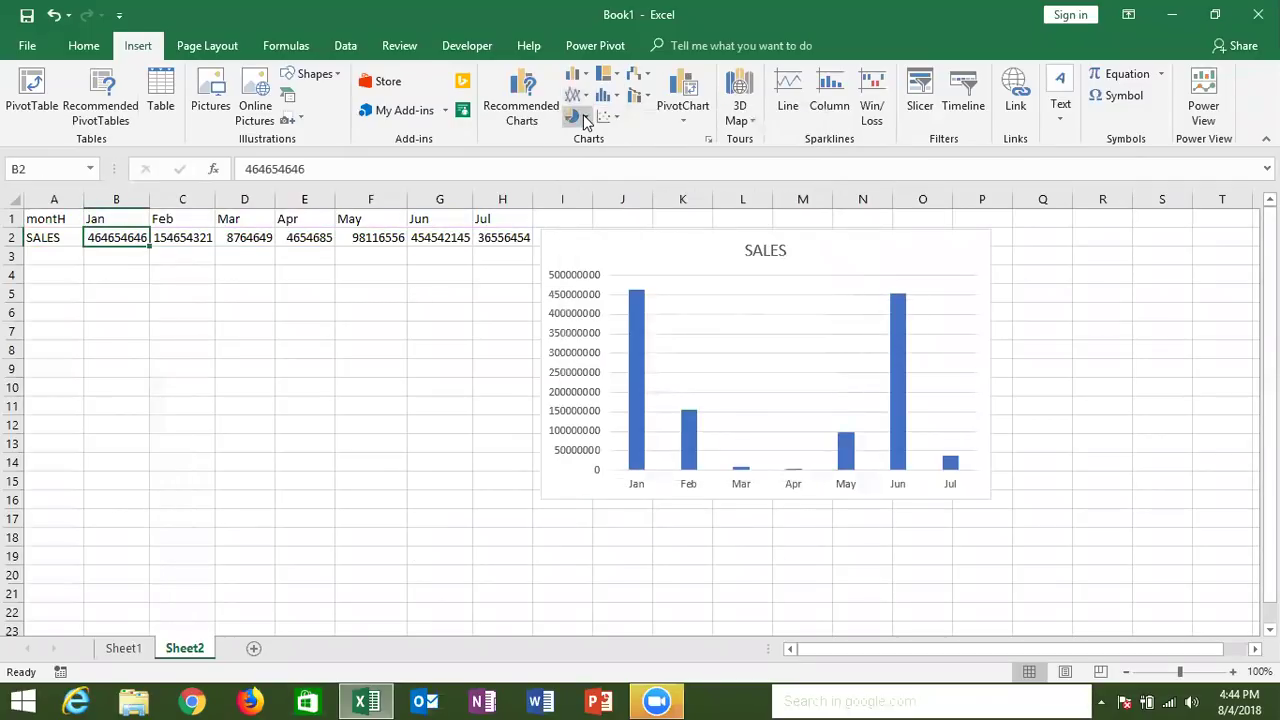
left_click(585, 119)
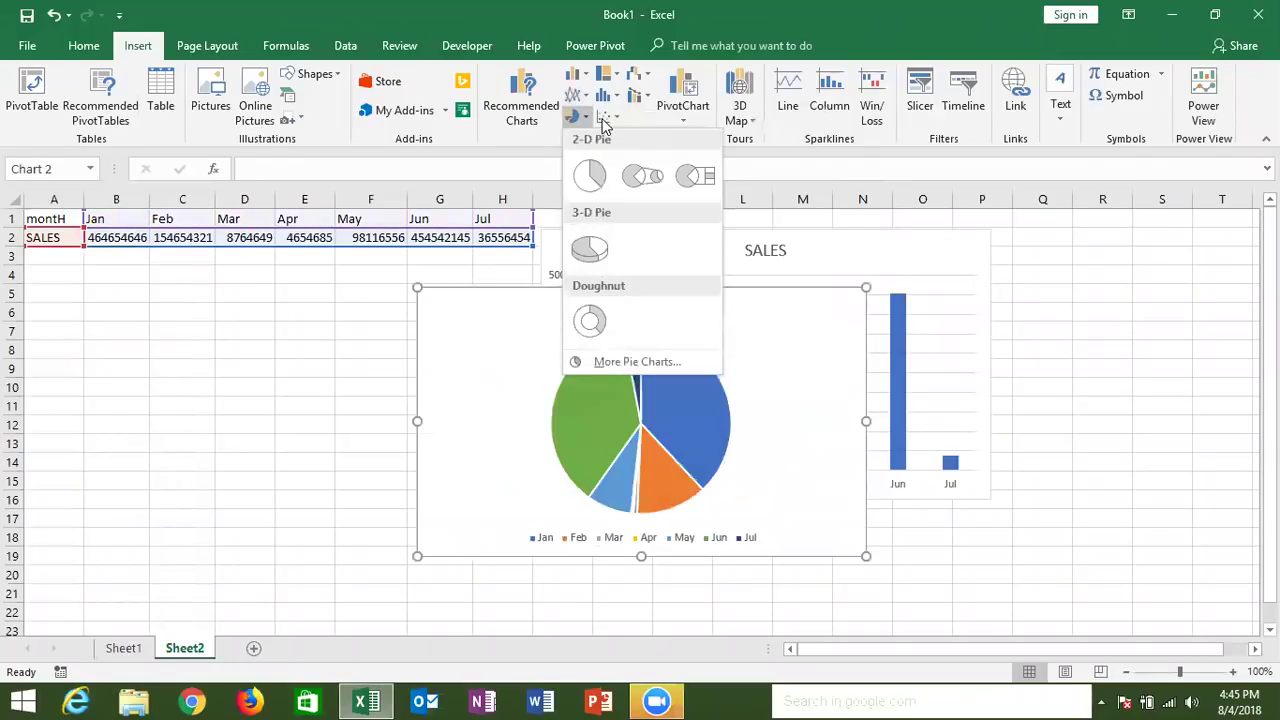
key("Escape")
key("Escape")
left_click(614, 80)
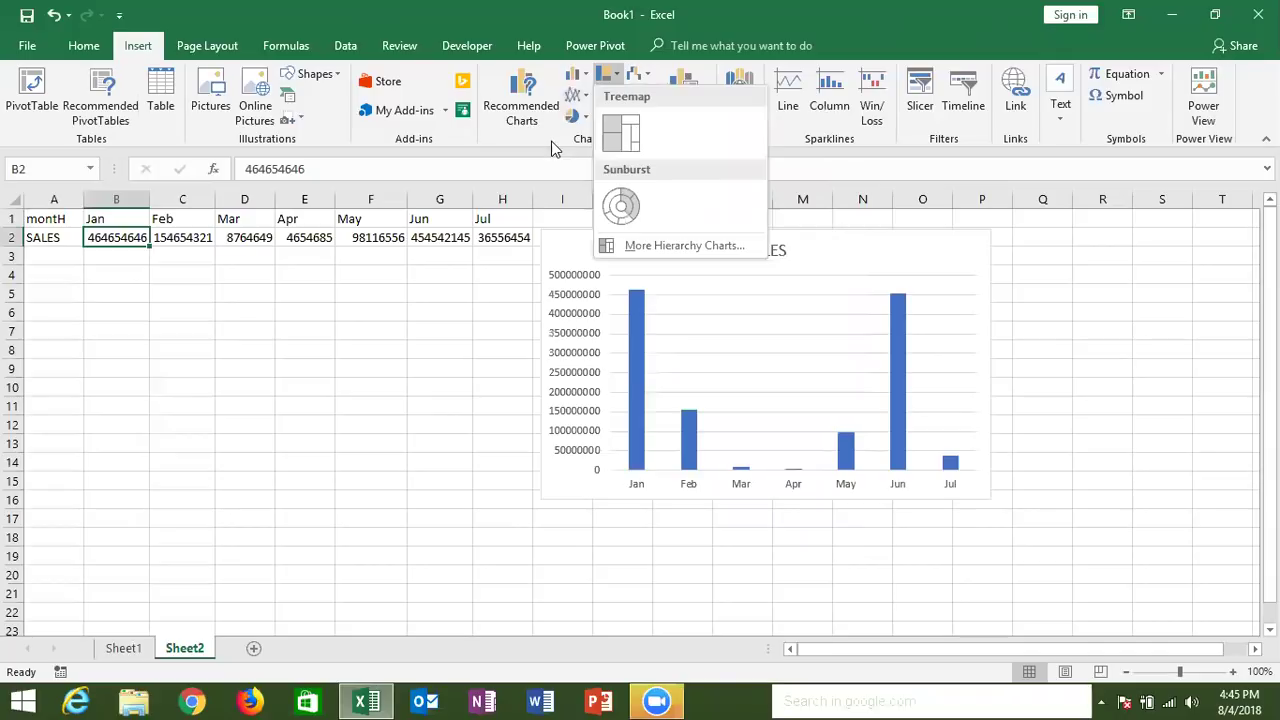
left_click(551, 144)
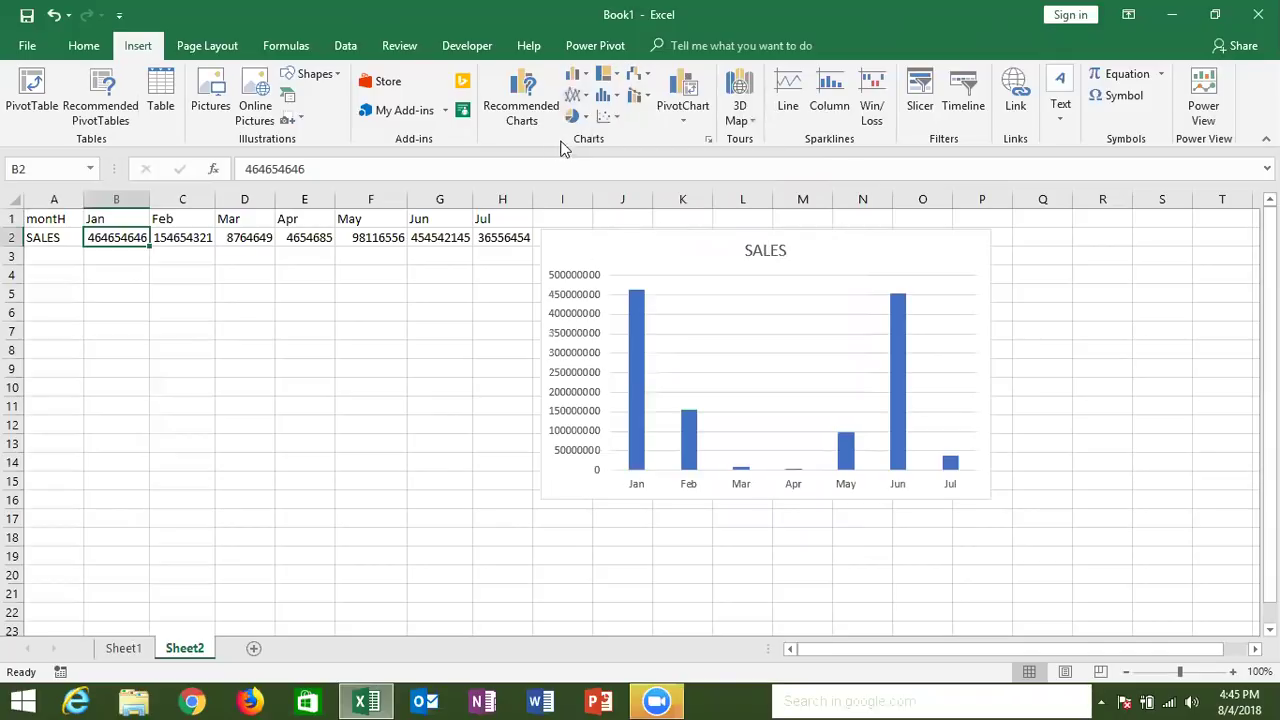
left_click(611, 105)
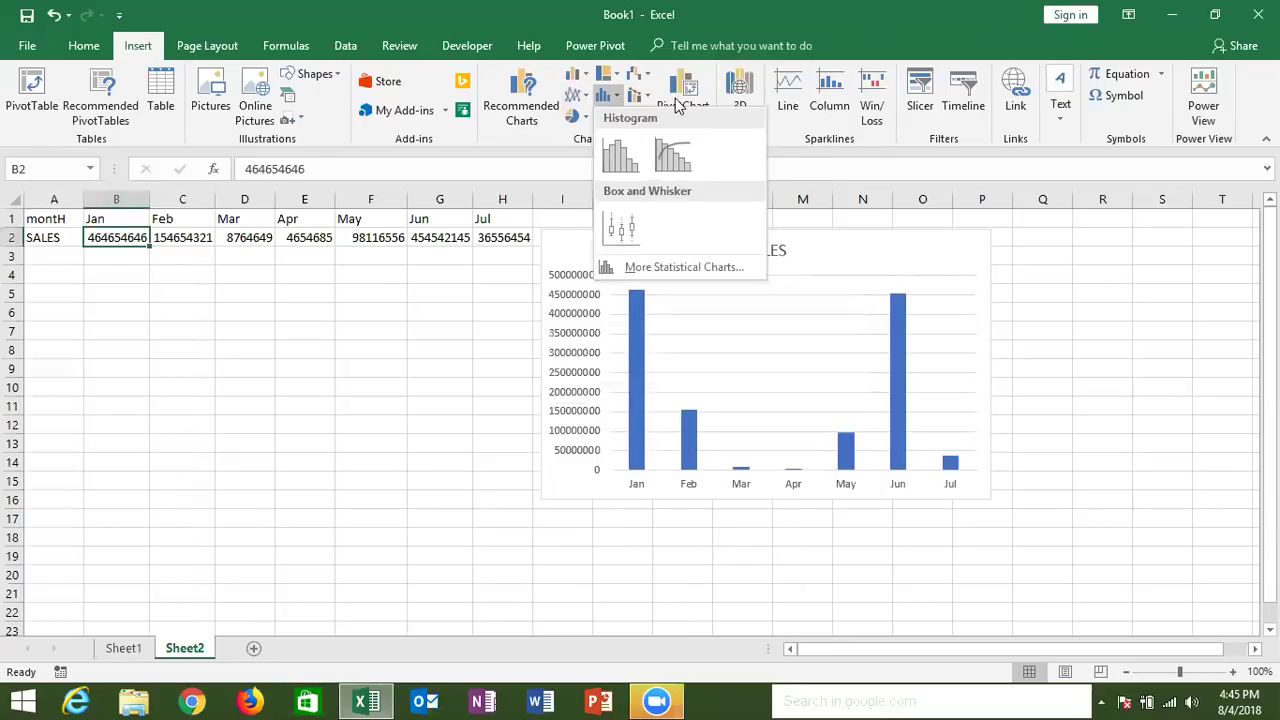
left_click(640, 75)
left_click(640, 75)
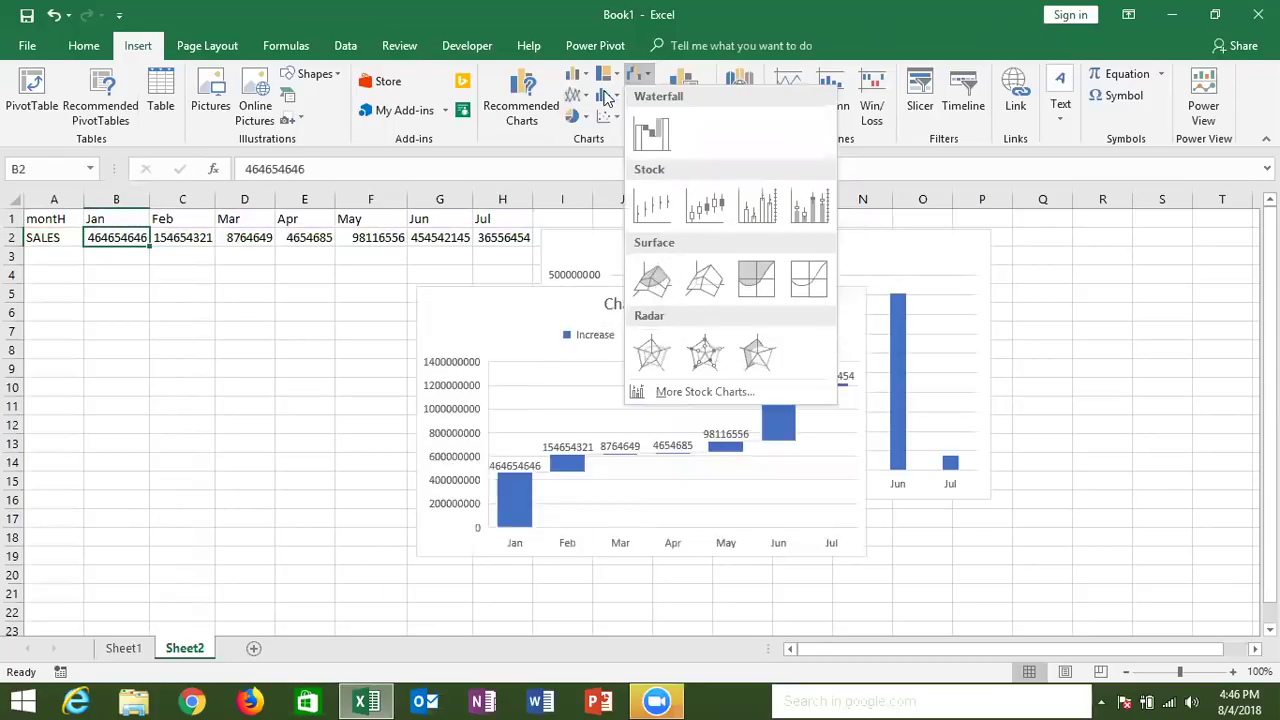
left_click(637, 101)
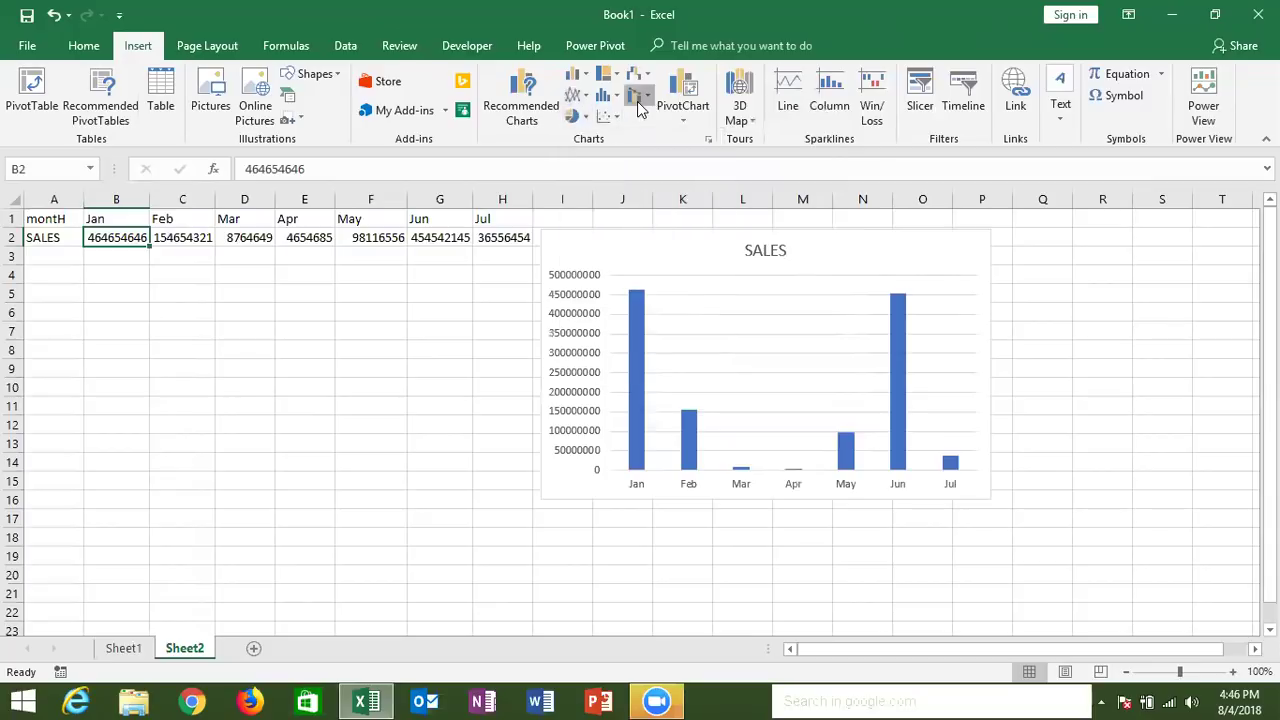
left_click(637, 101)
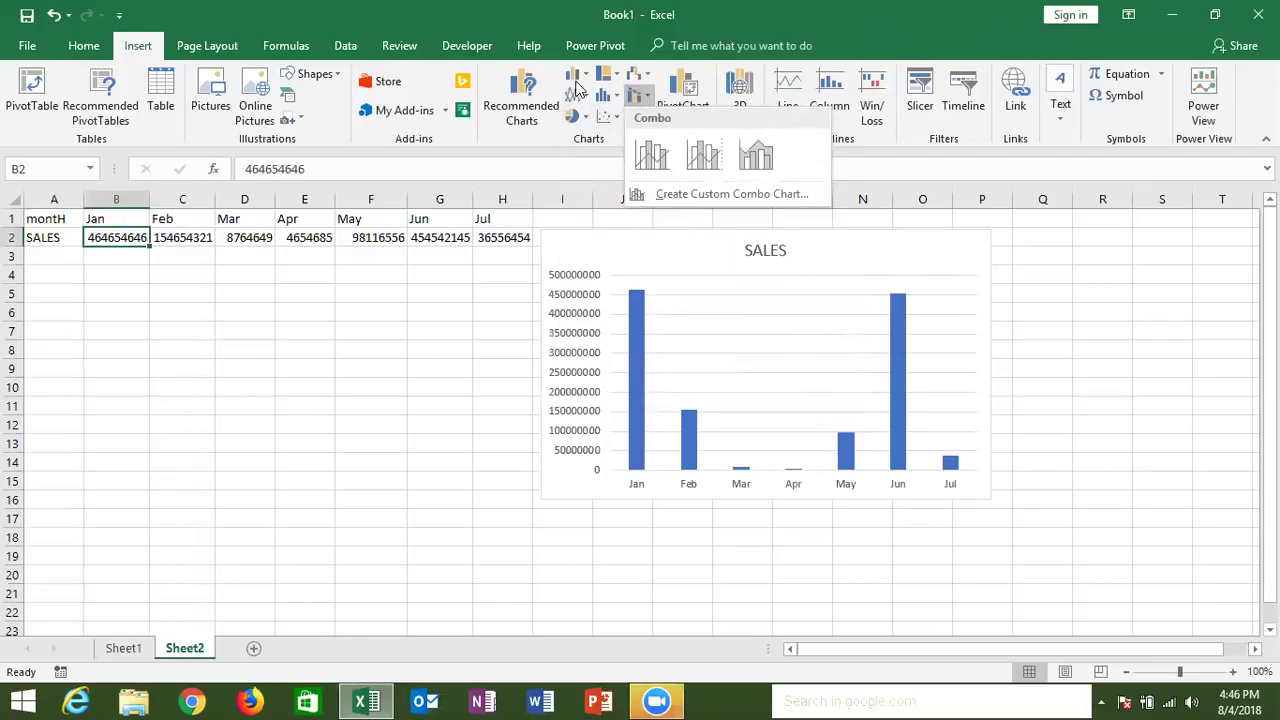
left_click(553, 137)
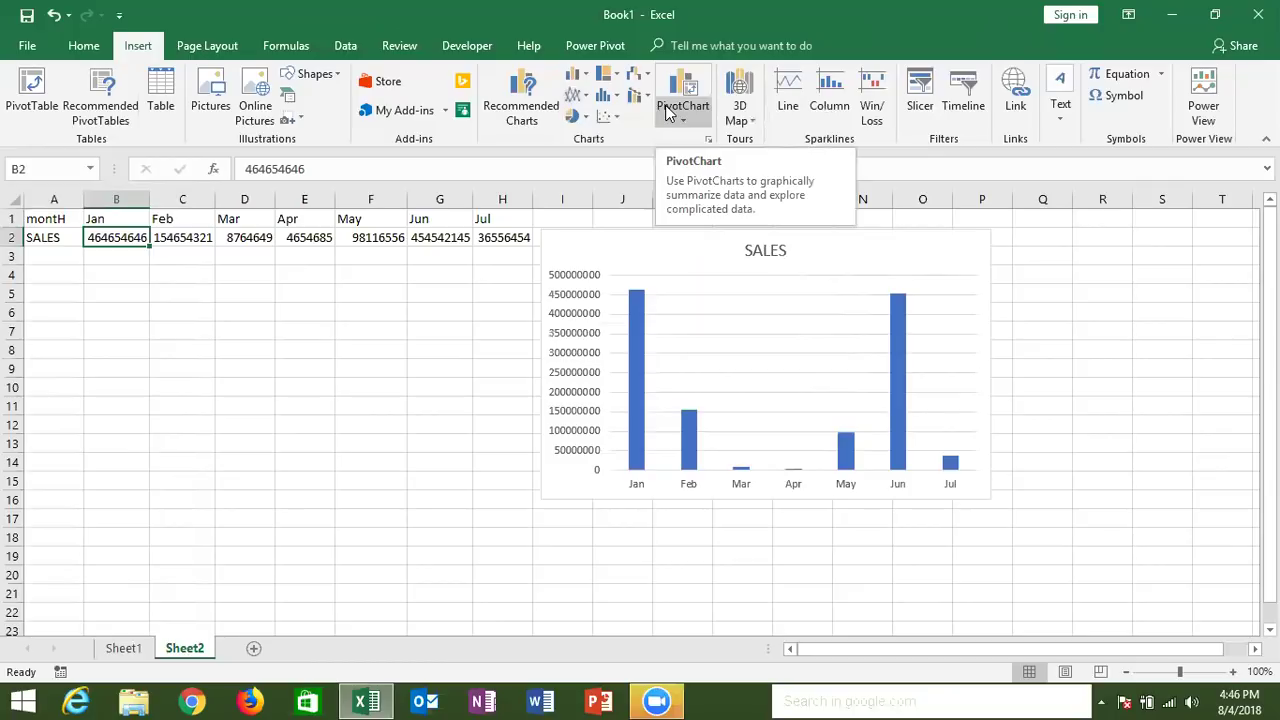
Step: Preview the full Chart Styles gallery for the SALES chart, closing it without applying a style
left_click(620, 259)
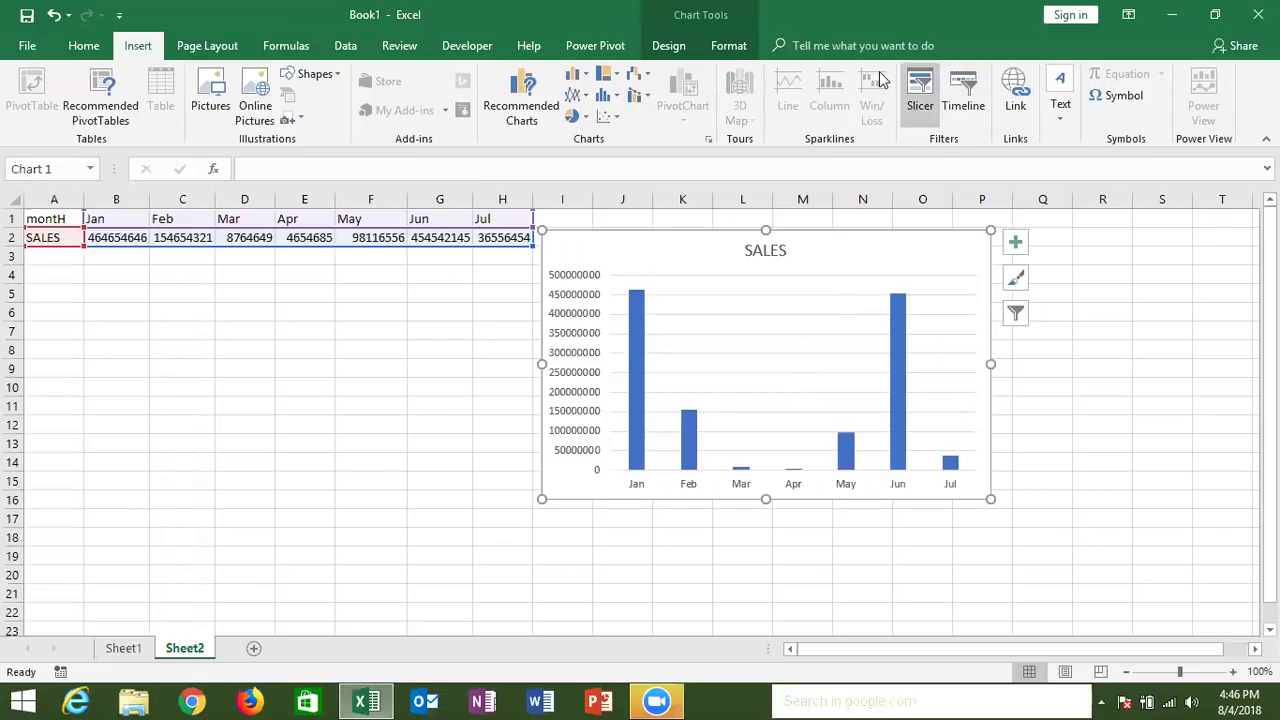
left_click(668, 46)
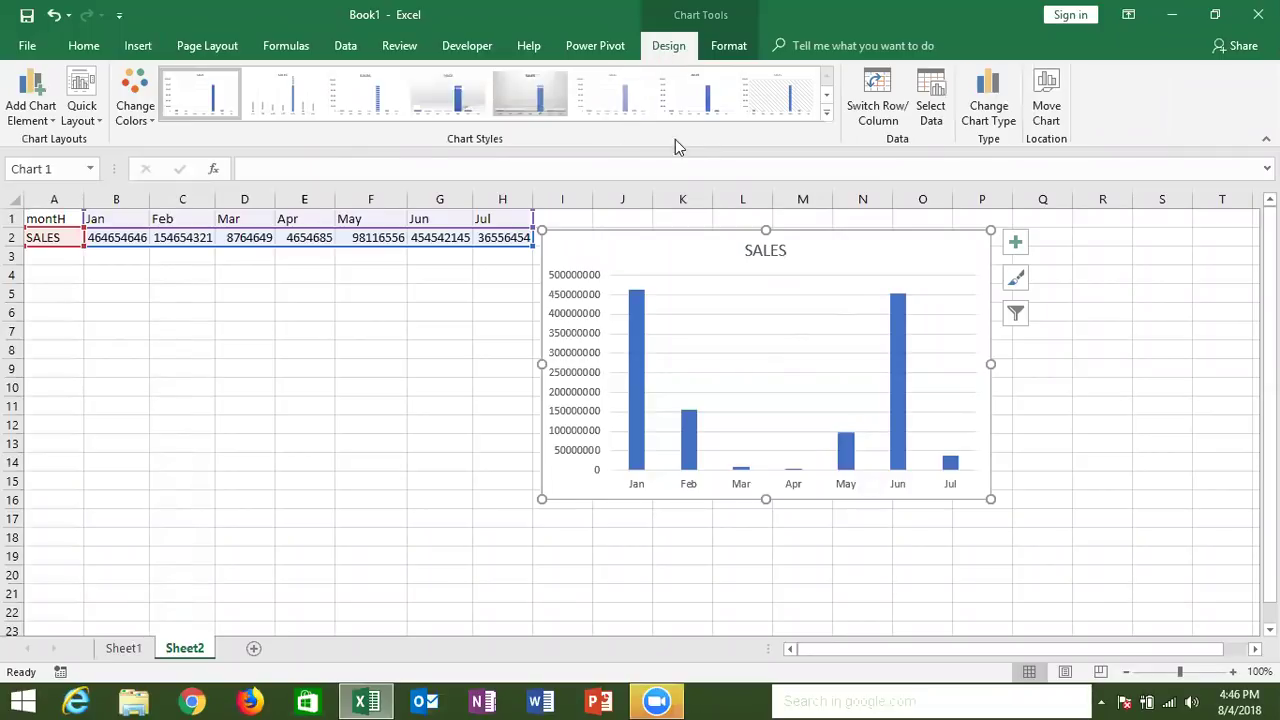
left_click(825, 115)
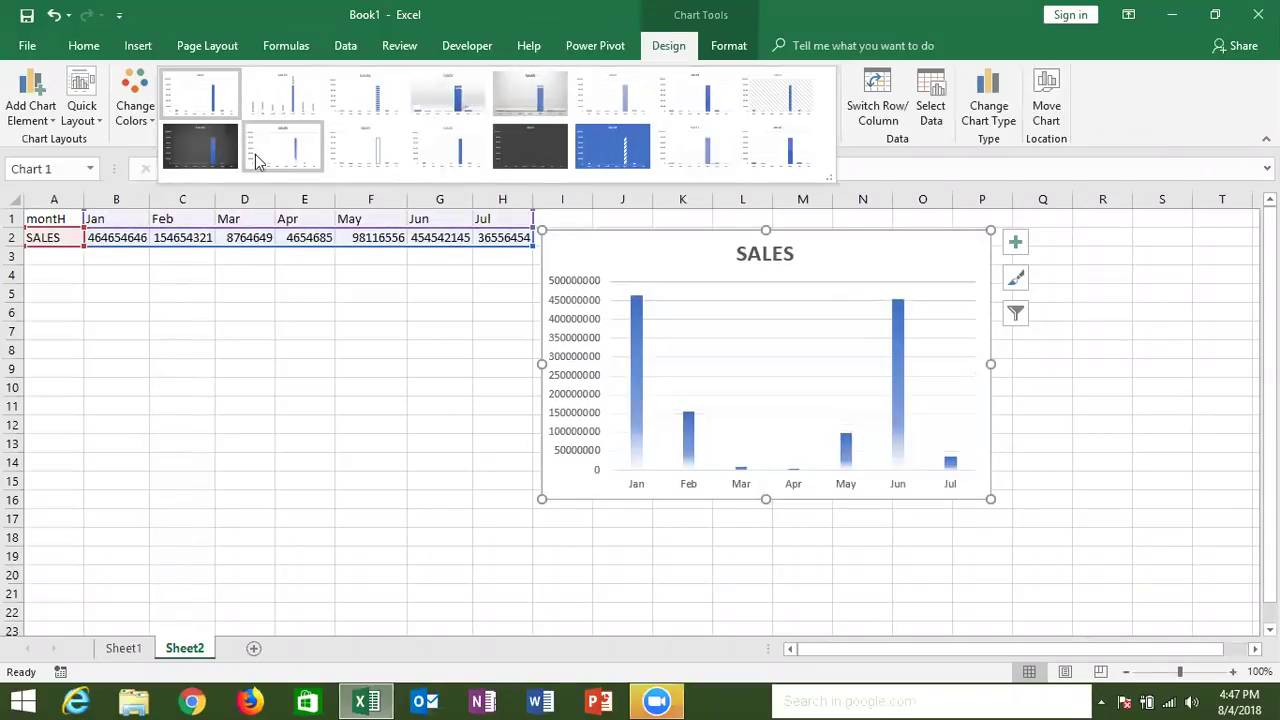
left_click(143, 145)
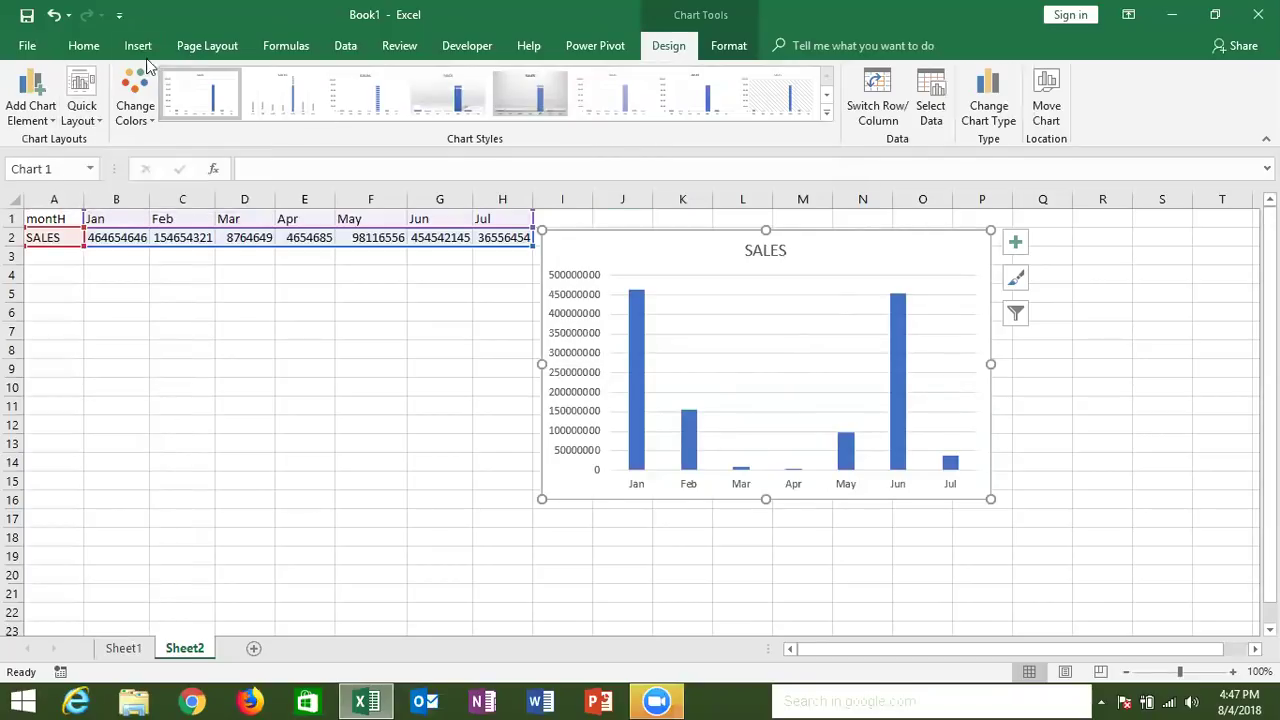
left_click(93, 110)
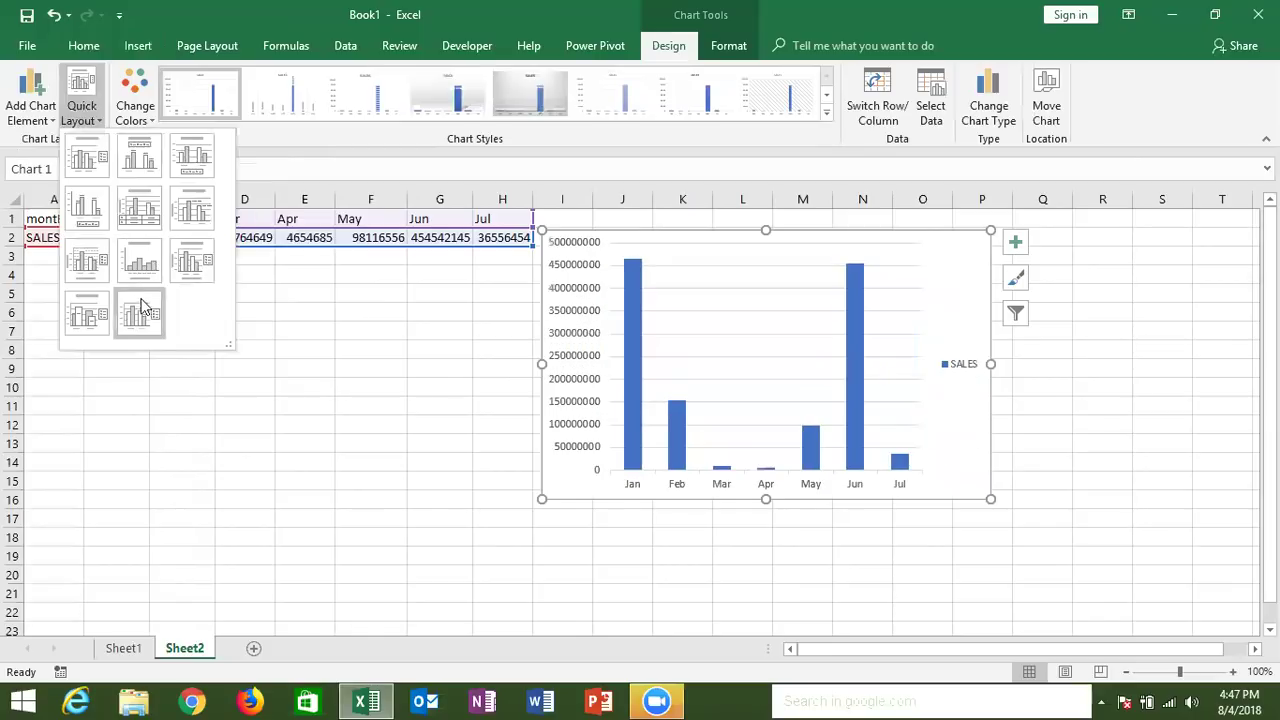
left_click(135, 105)
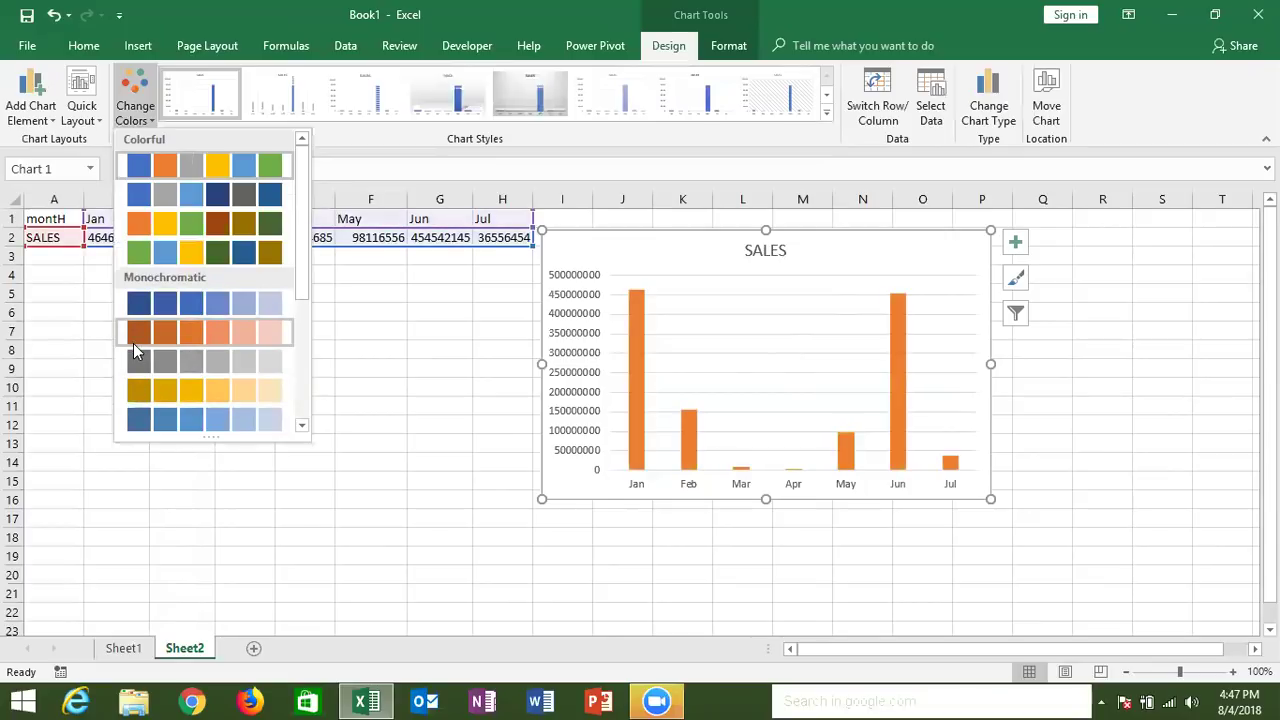
left_click(354, 168)
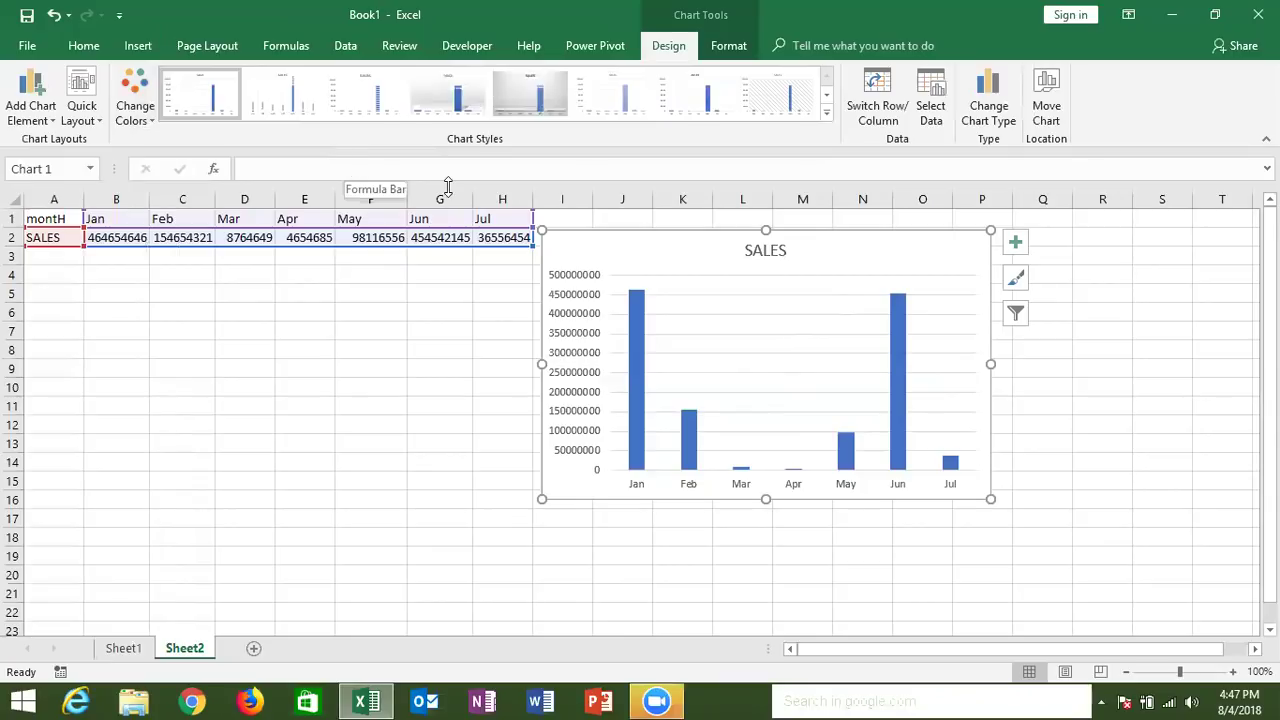
Step: Apply the orange-outline WordArt style to the SALES chart title from the Format tab
left_click(728, 48)
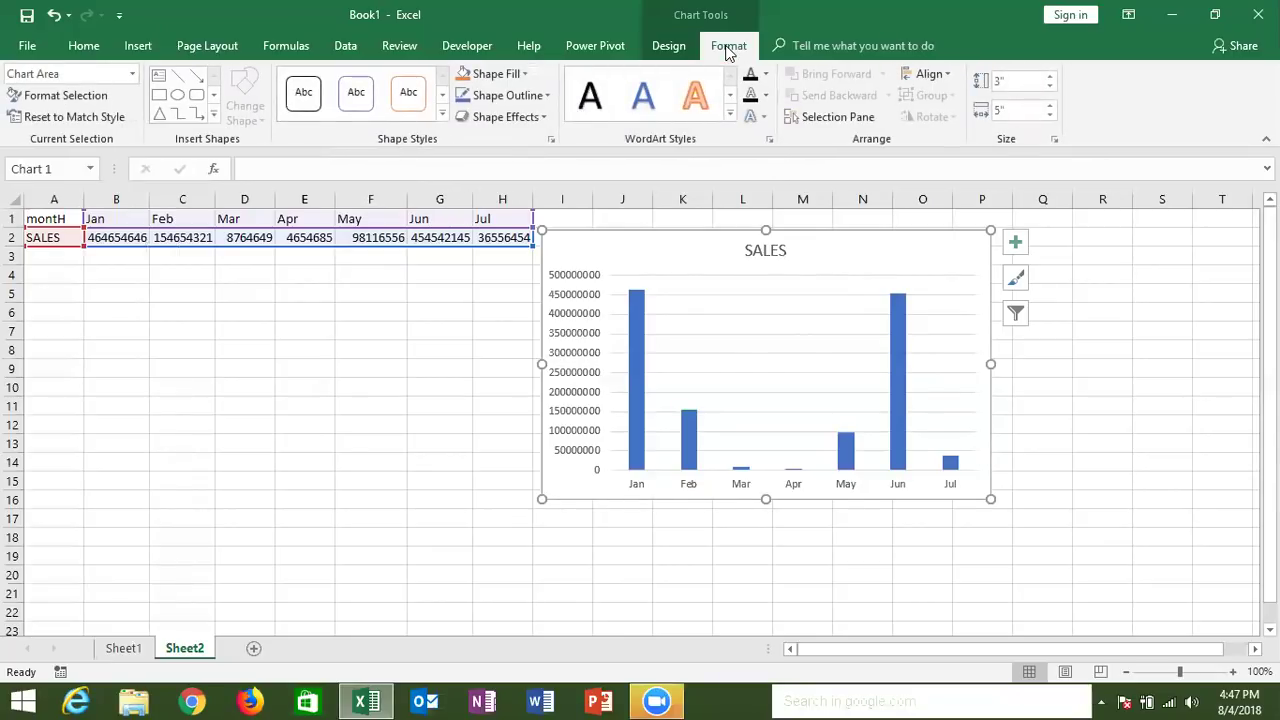
left_click(769, 254)
left_click(640, 486)
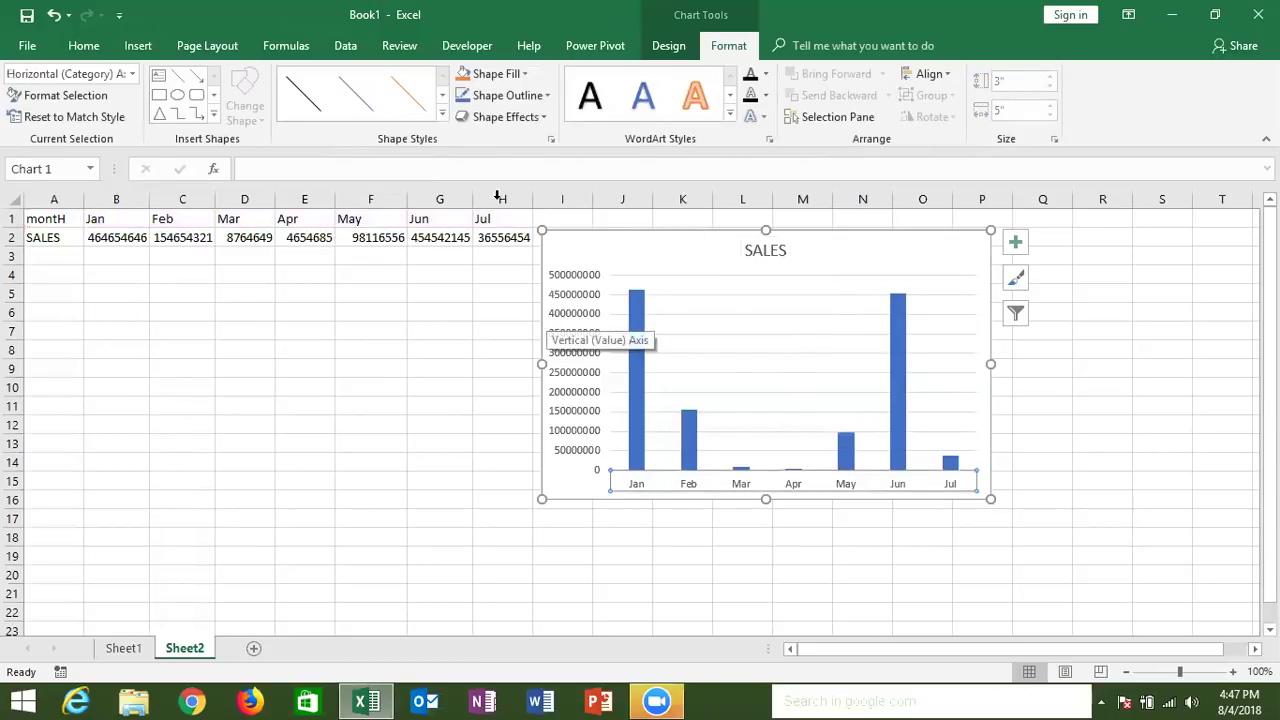
left_click(730, 115)
left_click(892, 251)
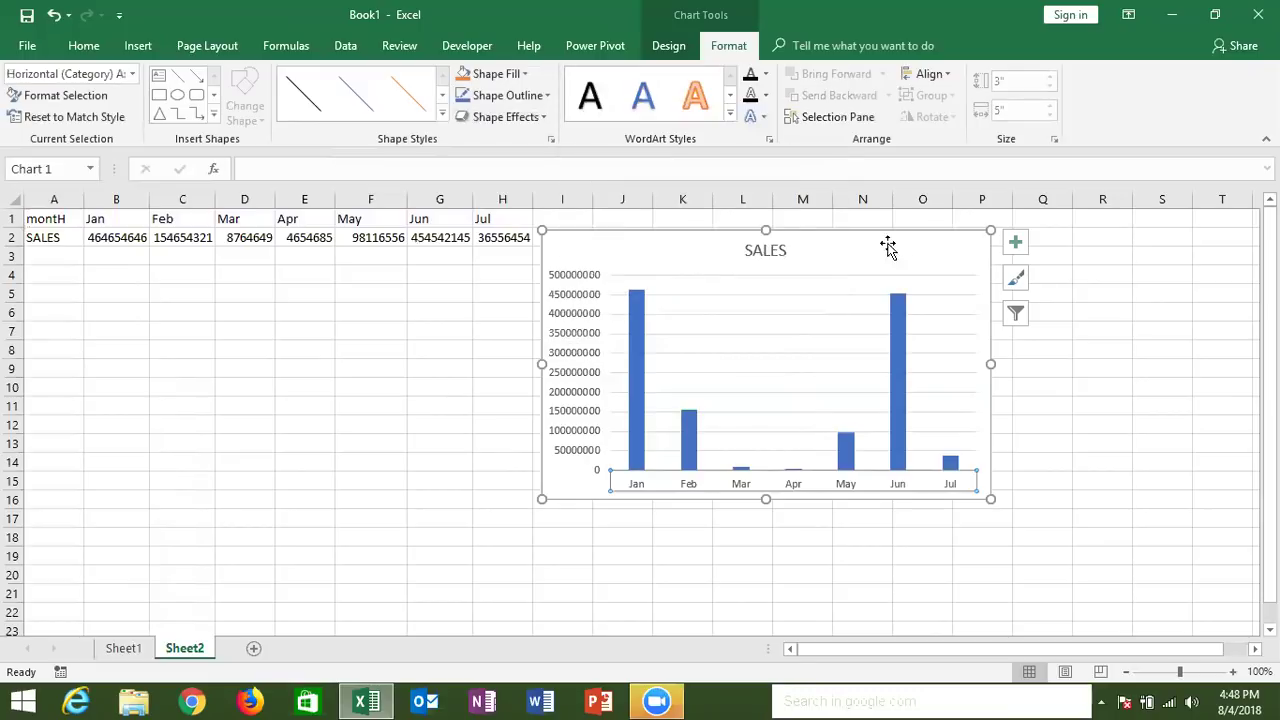
left_click(786, 250)
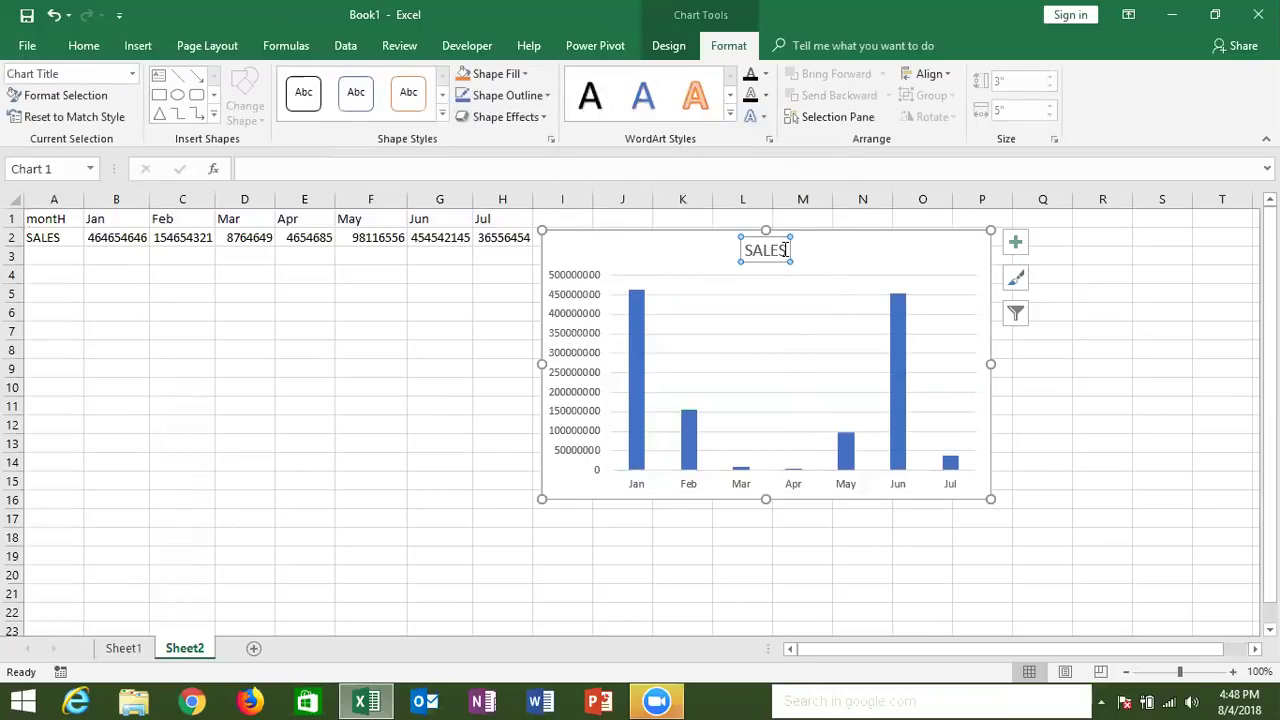
left_click(730, 115)
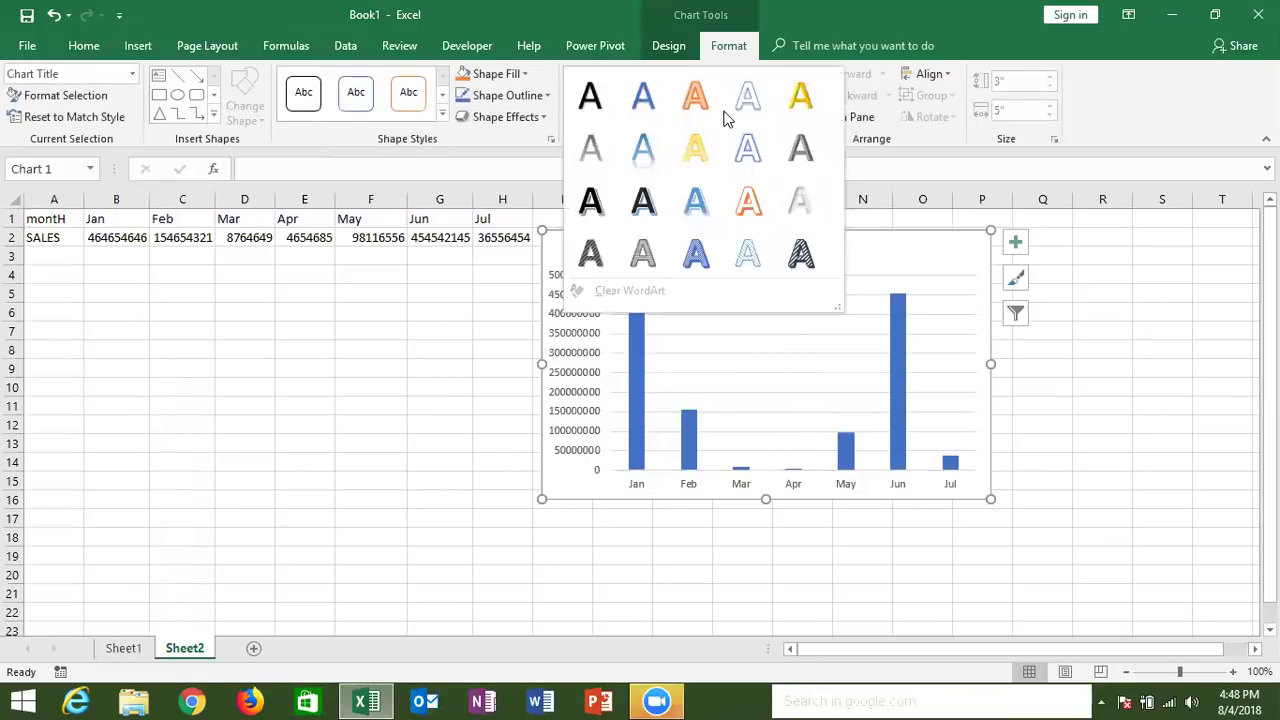
left_click(746, 198)
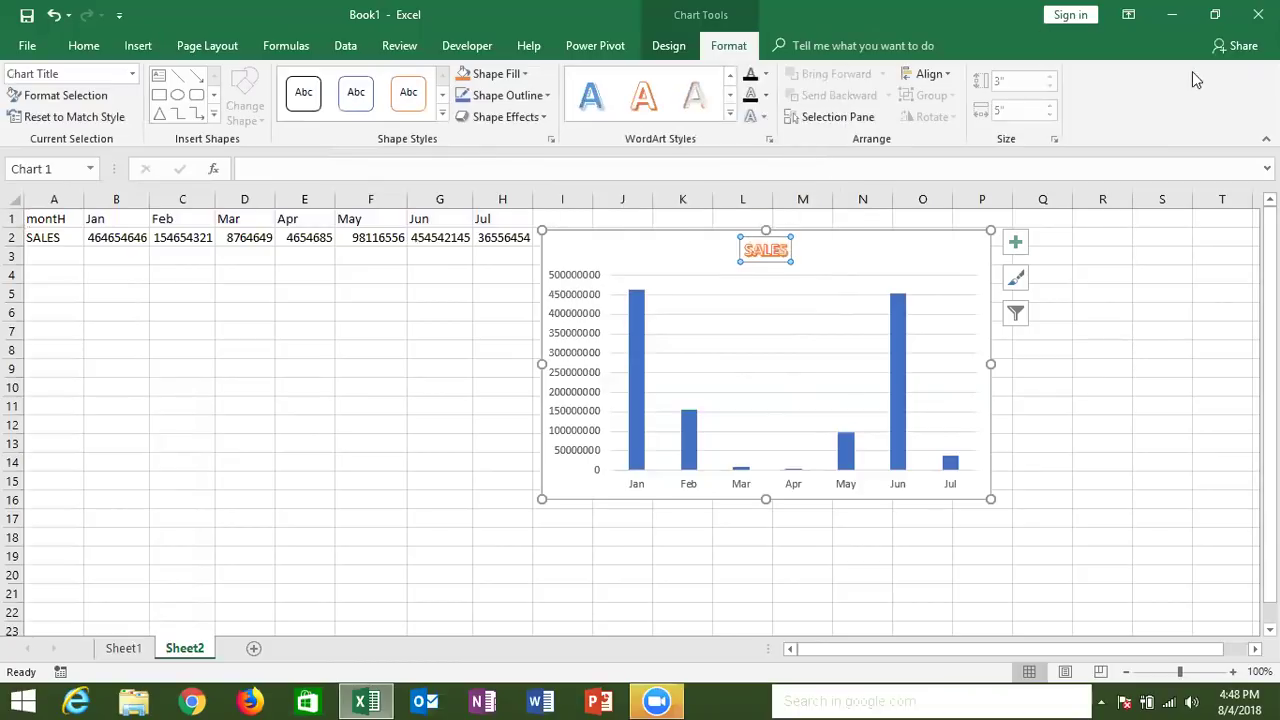
left_click(377, 457)
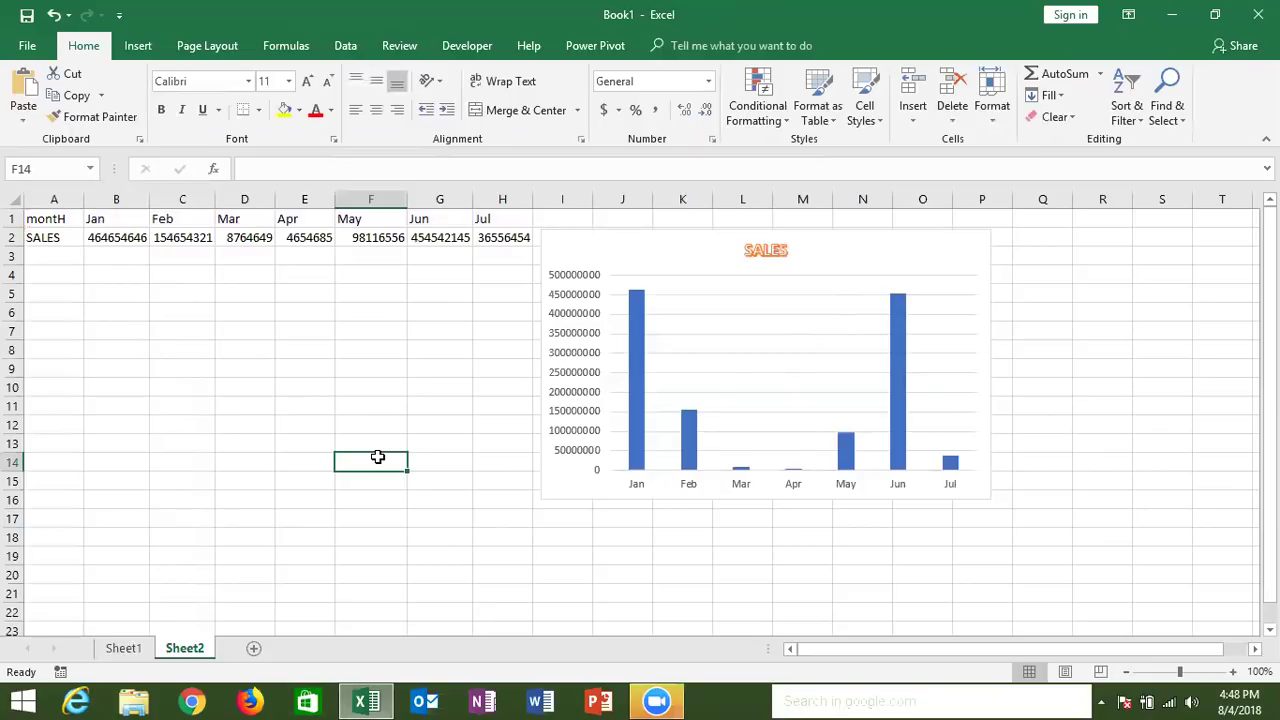
key("Up")
key("Up")
key("Up")
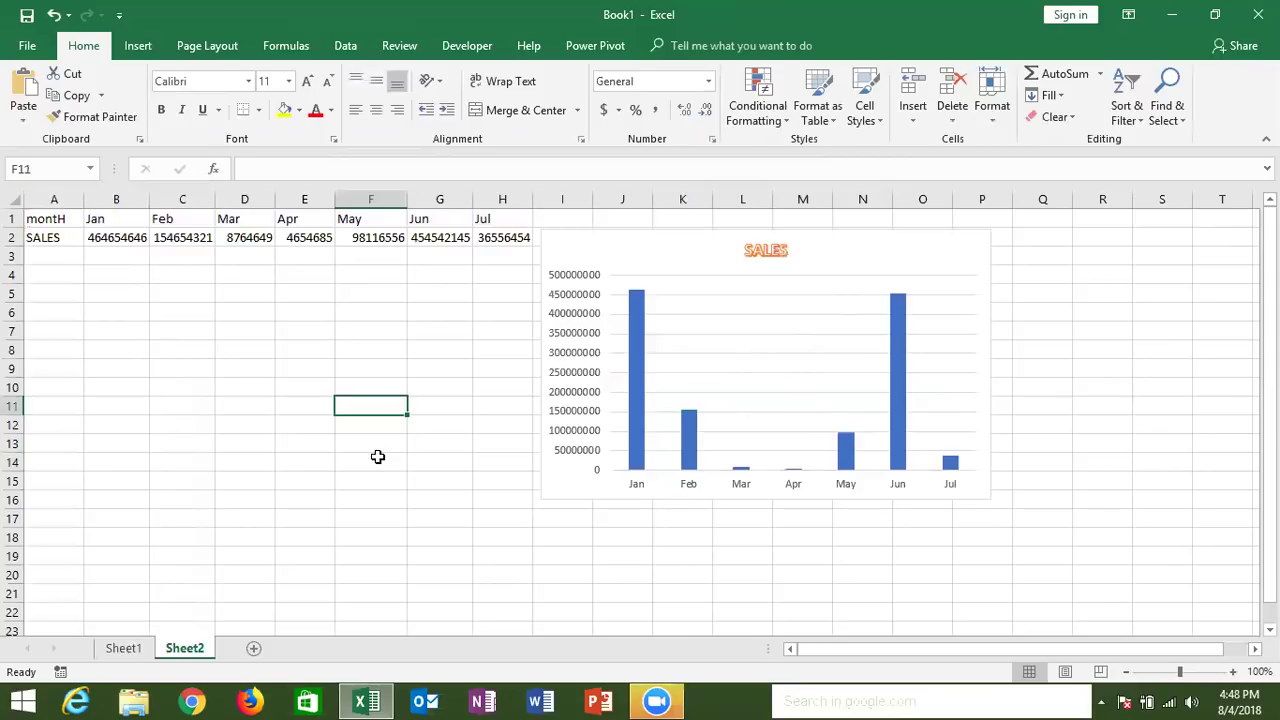
Step: Drag the SALES chart below the month data, around columns B–H and rows 5–19
left_click(670, 248)
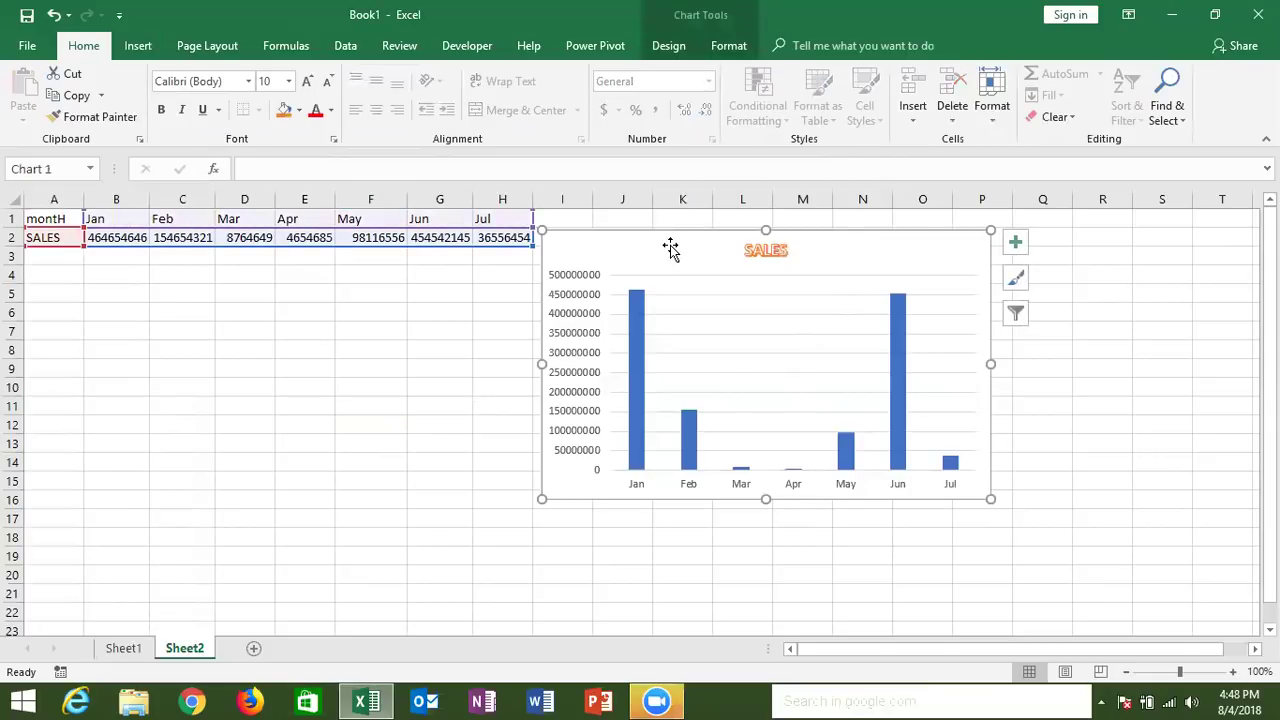
left_click_drag(670, 248, 273, 307)
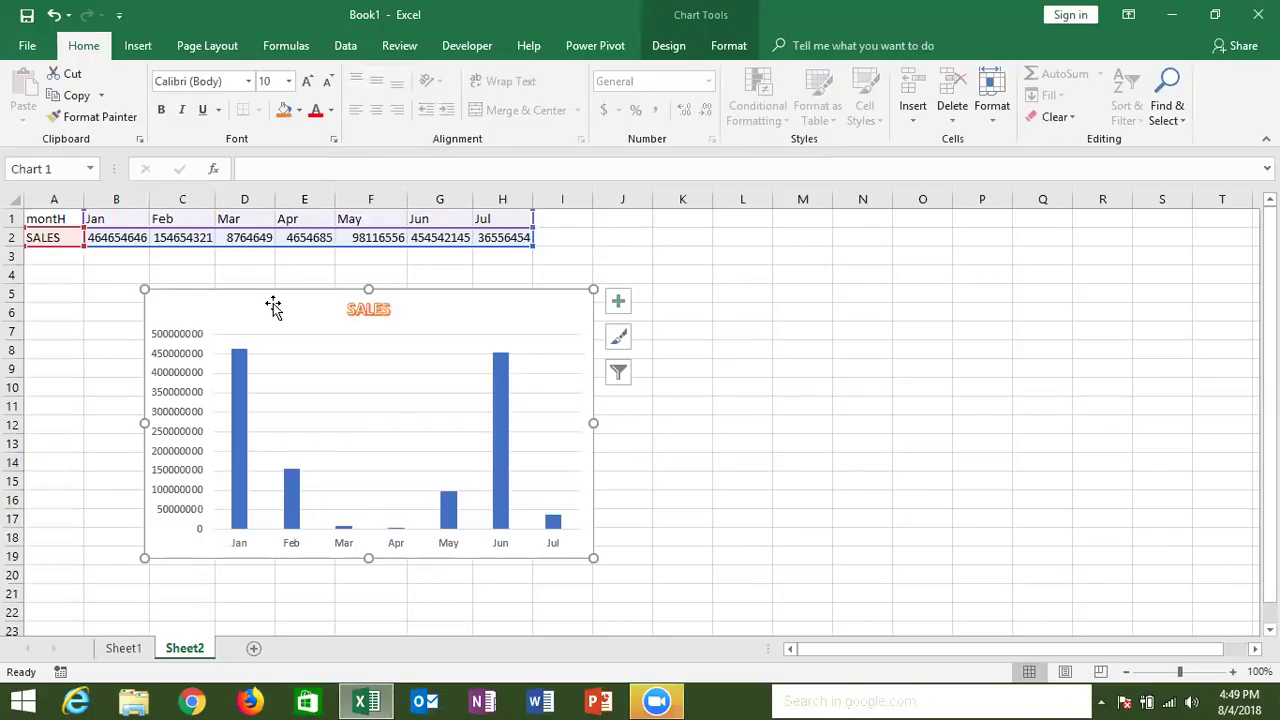
Step: Try a light blue-gray 64%-transparent solid fill and a gradient on the chart area, then pick texture fill
right_click(275, 310)
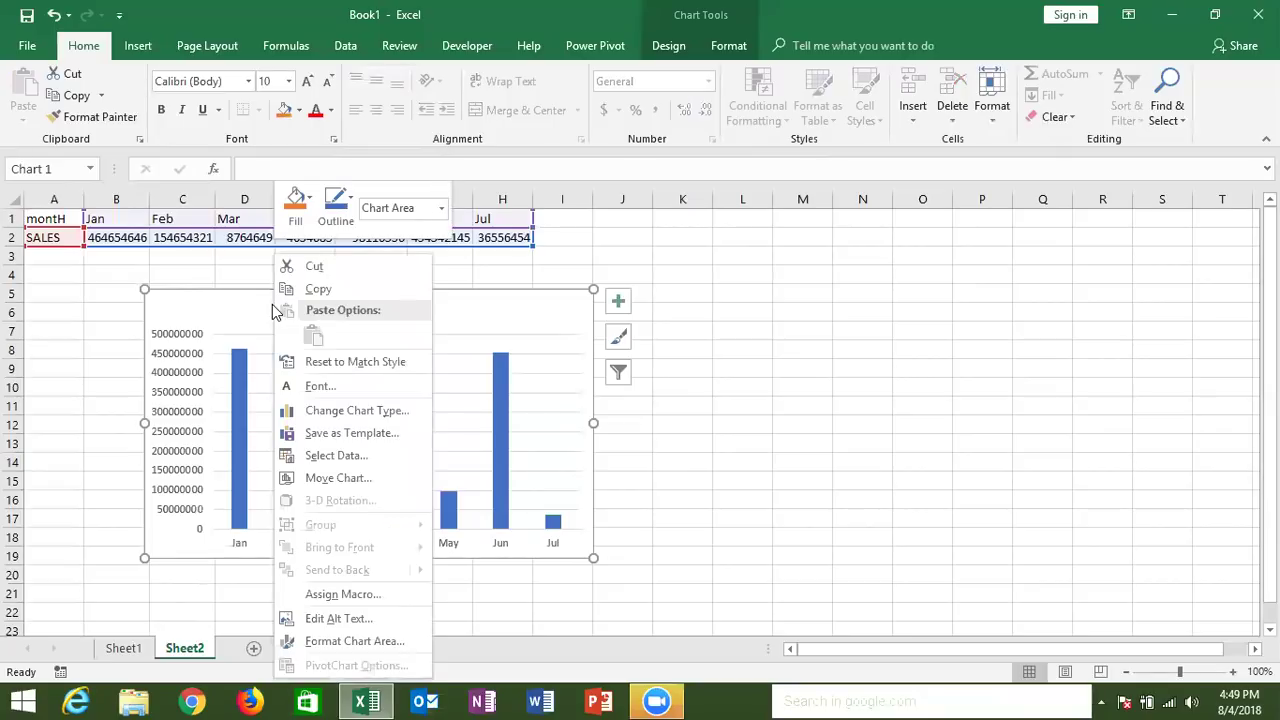
left_click(317, 643)
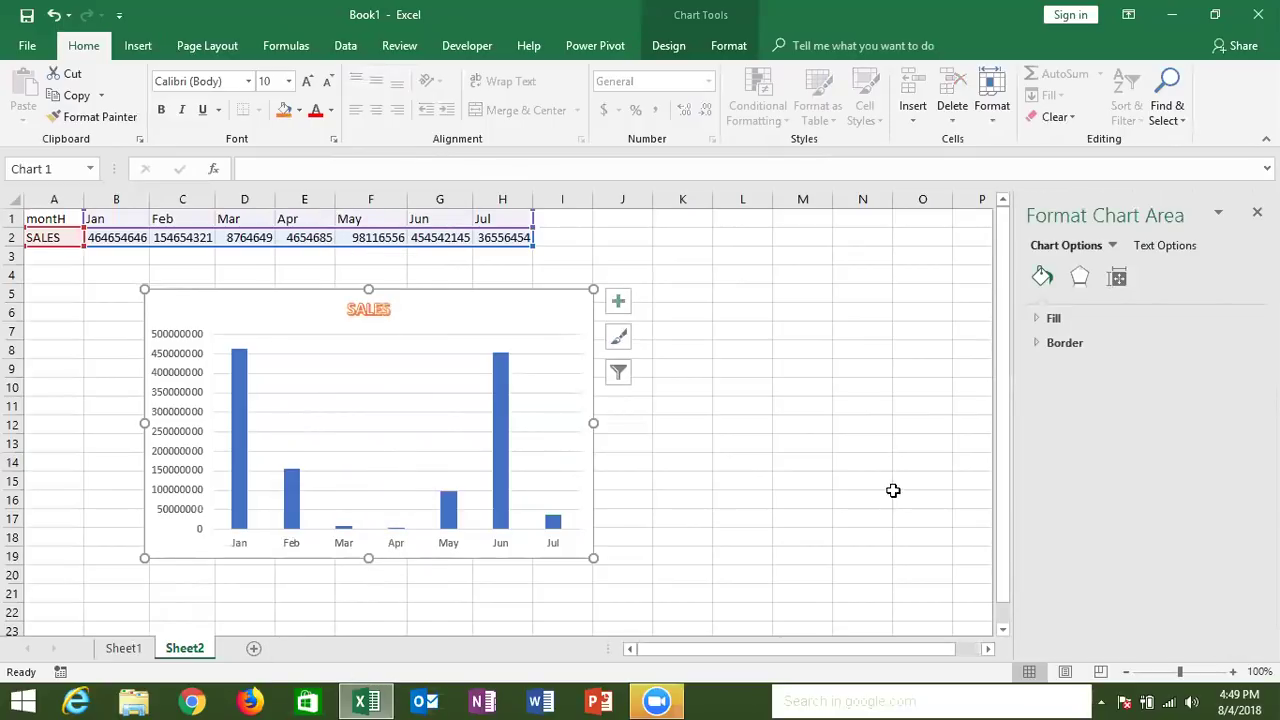
left_click(1040, 322)
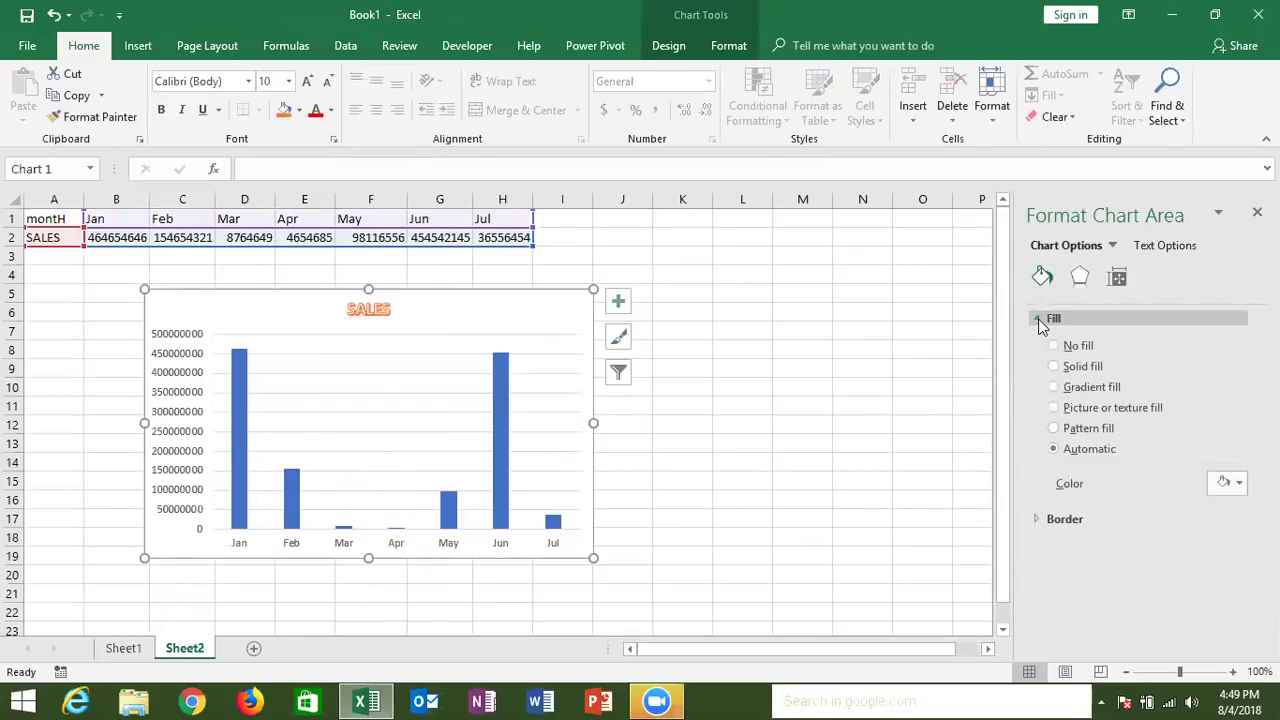
left_click(1054, 367)
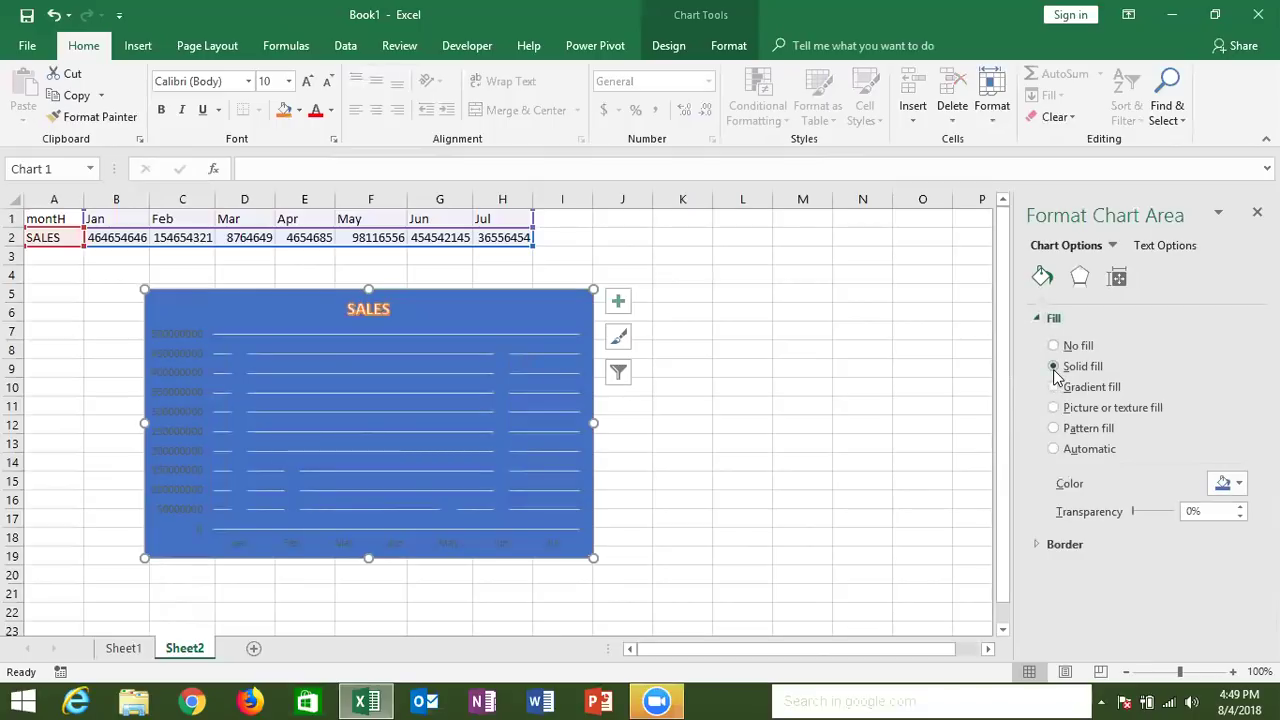
left_click(1054, 347)
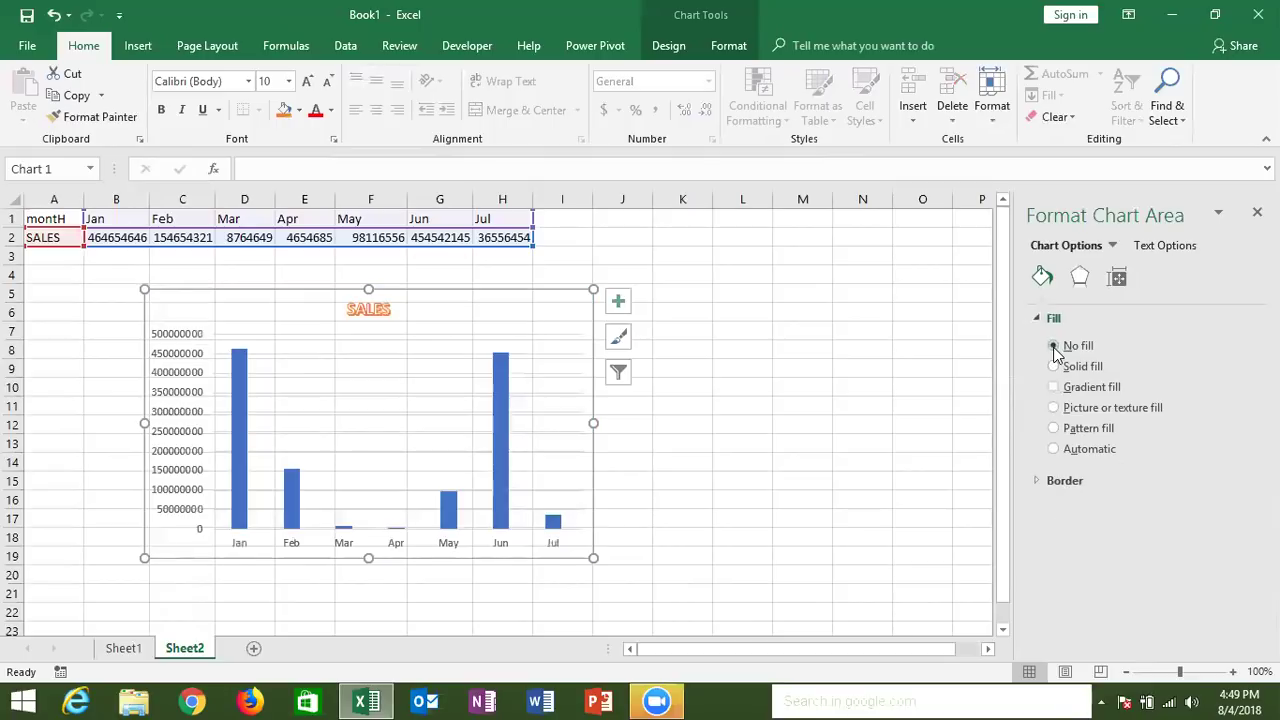
left_click(1054, 367)
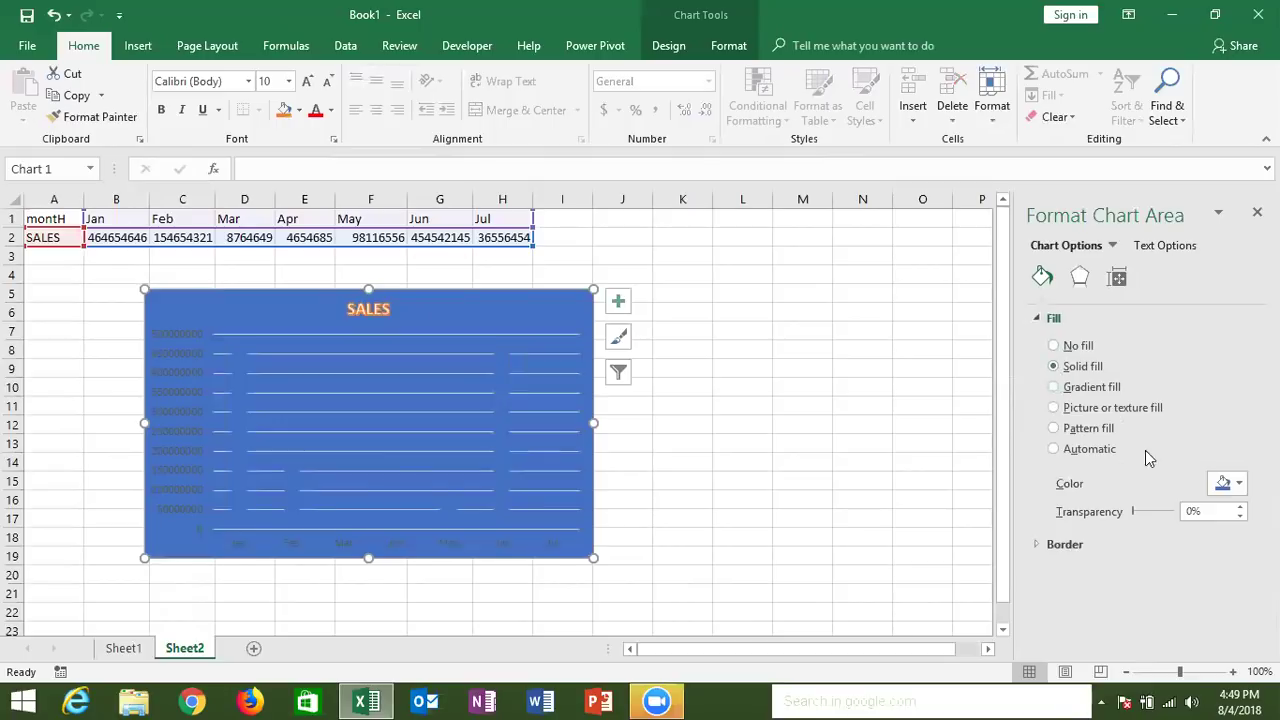
left_click(1226, 484)
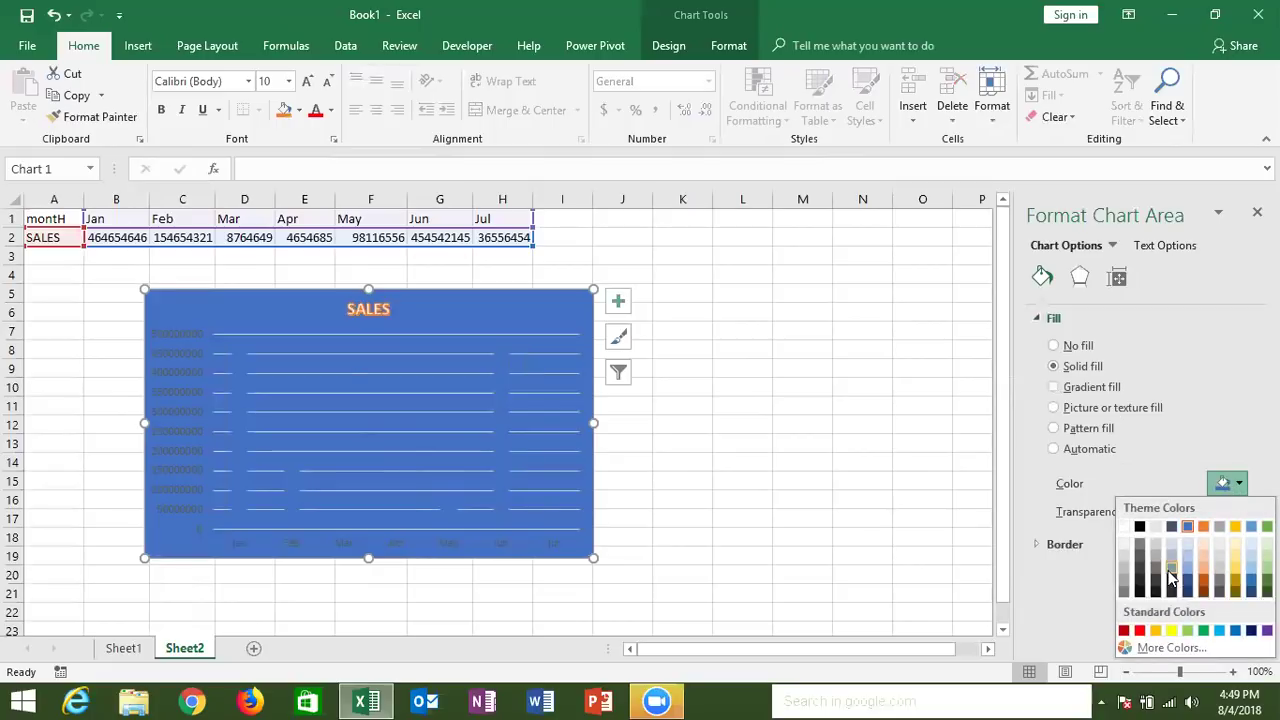
left_click(1172, 576)
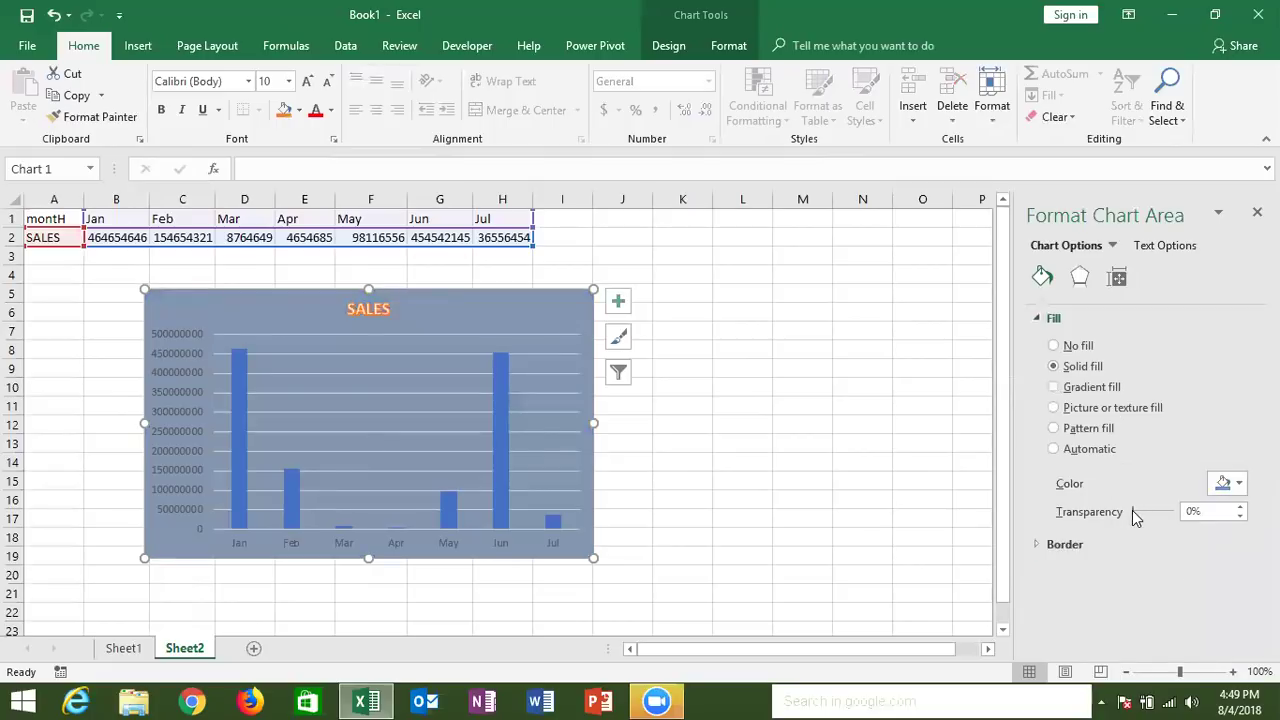
left_click_drag(1132, 510, 1160, 511)
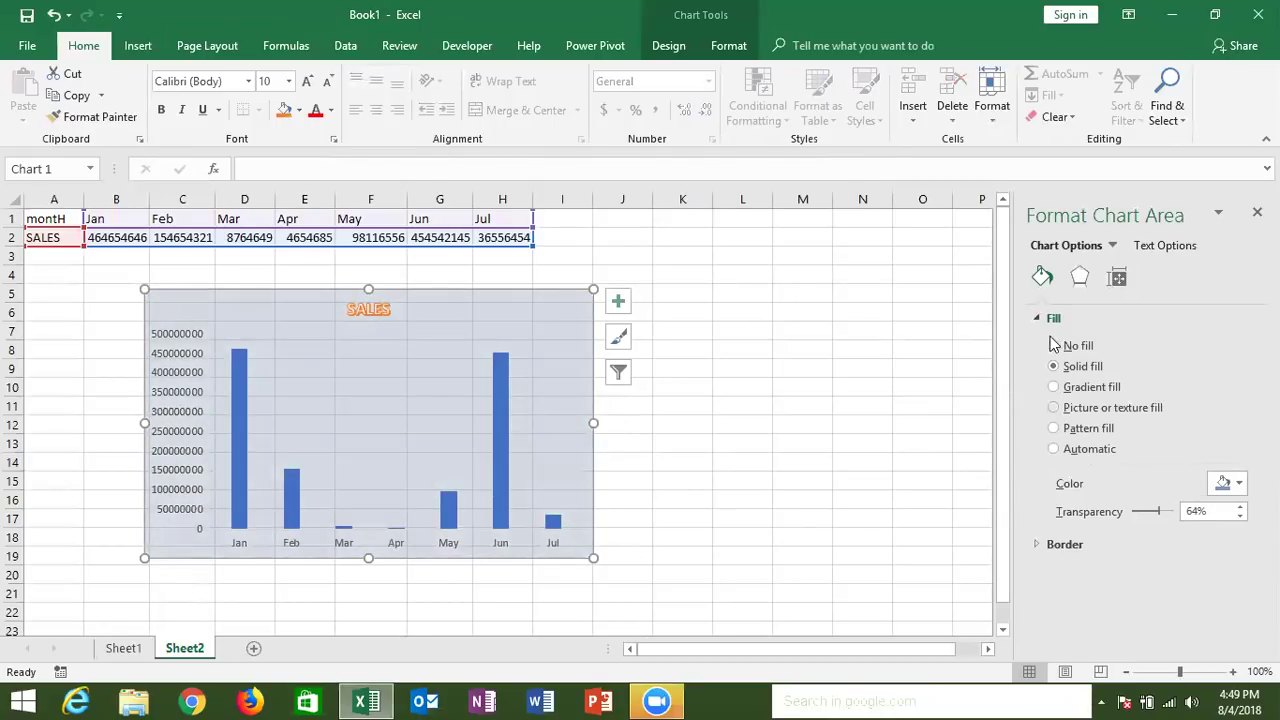
left_click(1055, 388)
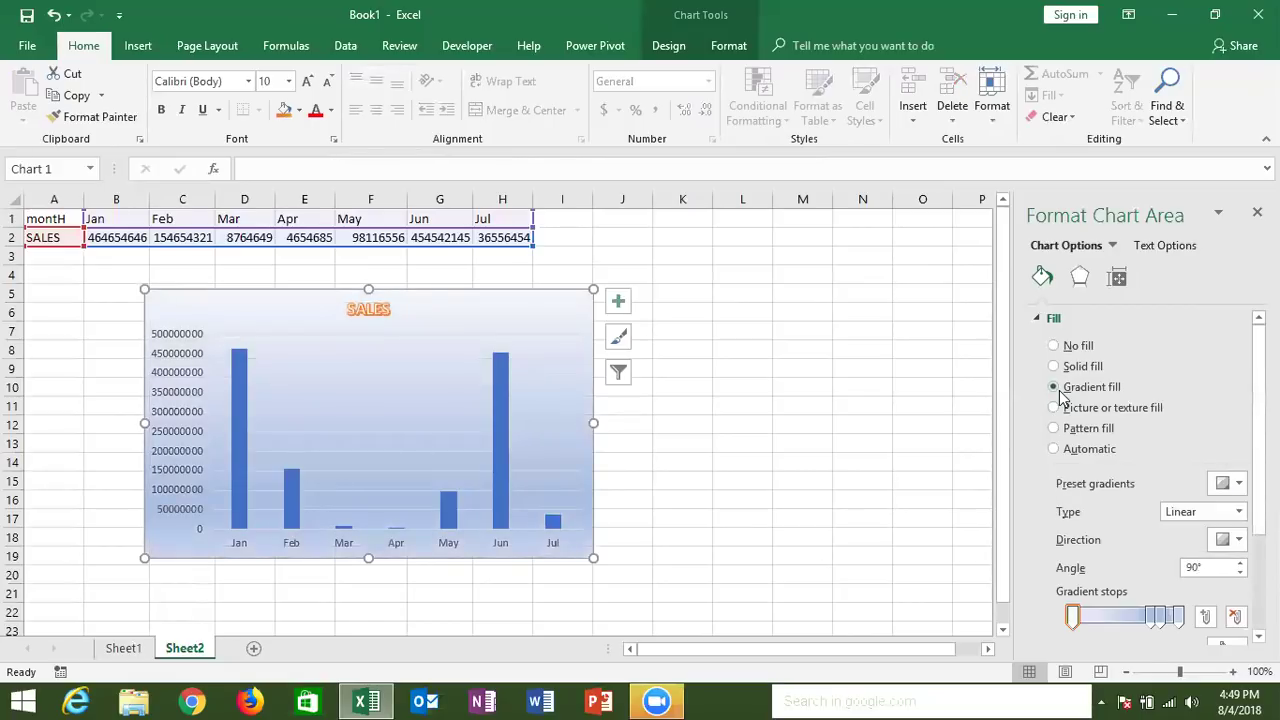
left_click(1060, 407)
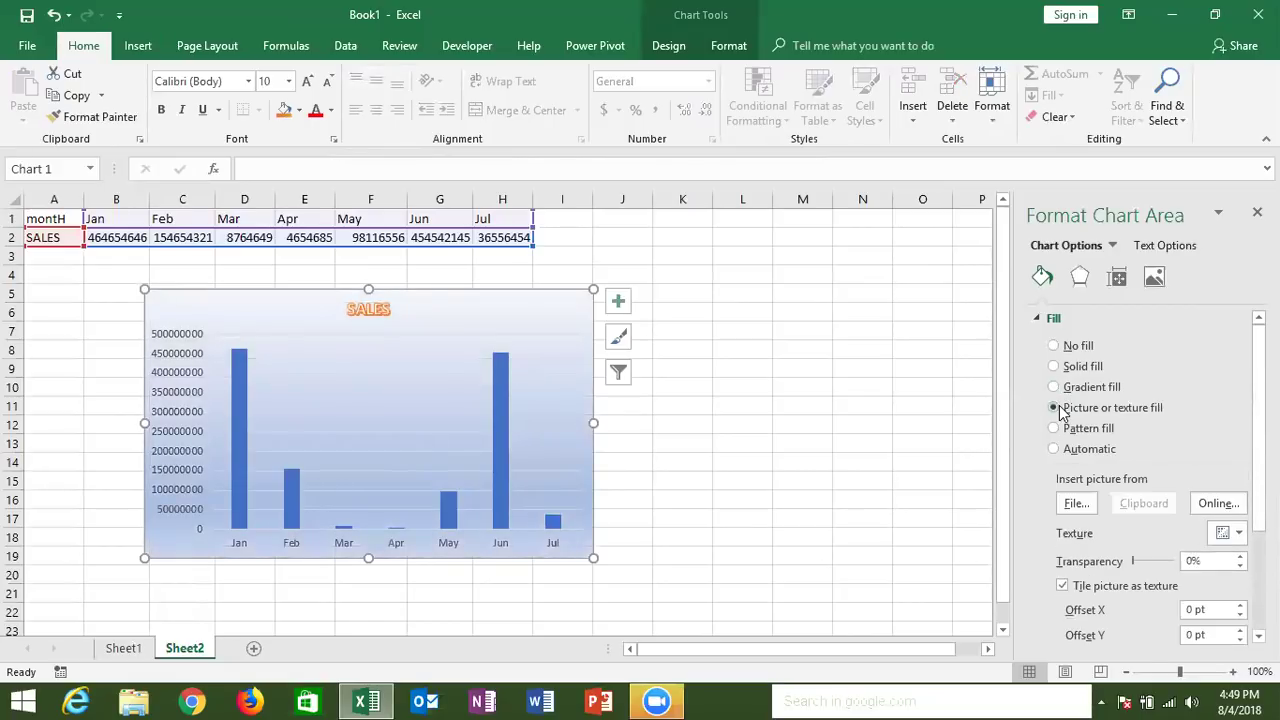
Step: Load the Desktop picture ACTI as the chart area fill and set its transparency to 76%
left_click(1088, 506)
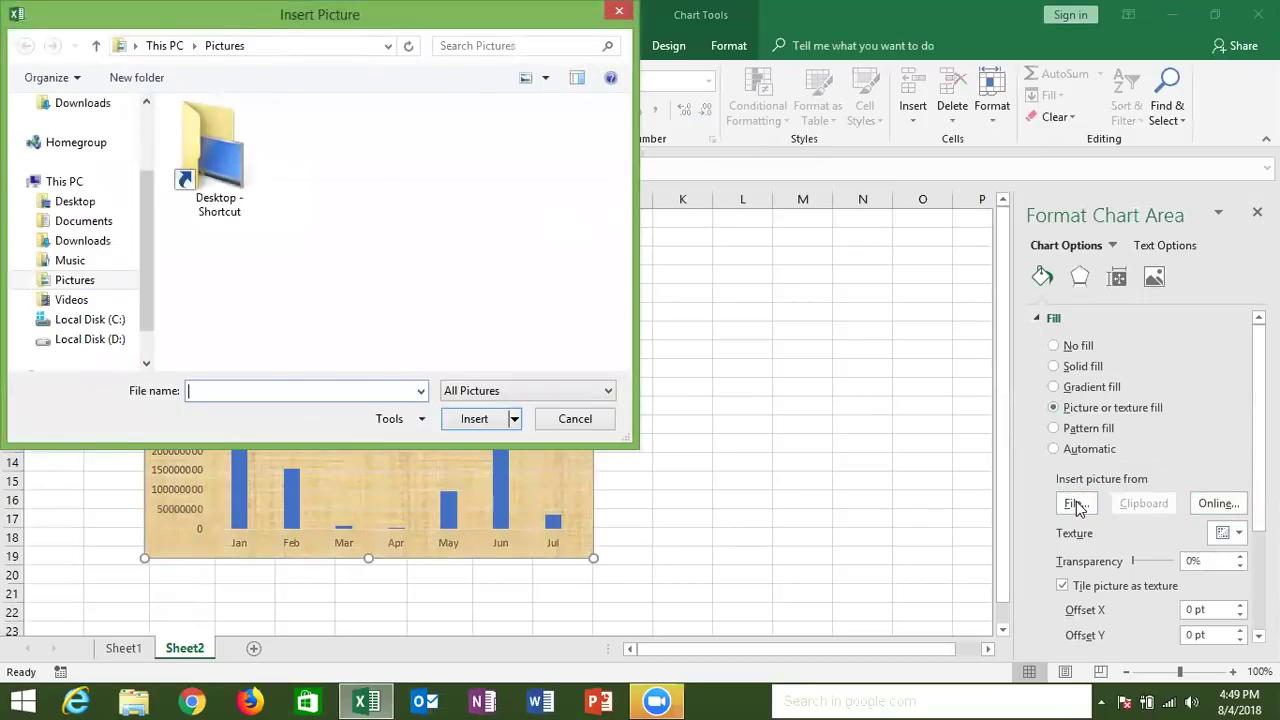
left_click(92, 204)
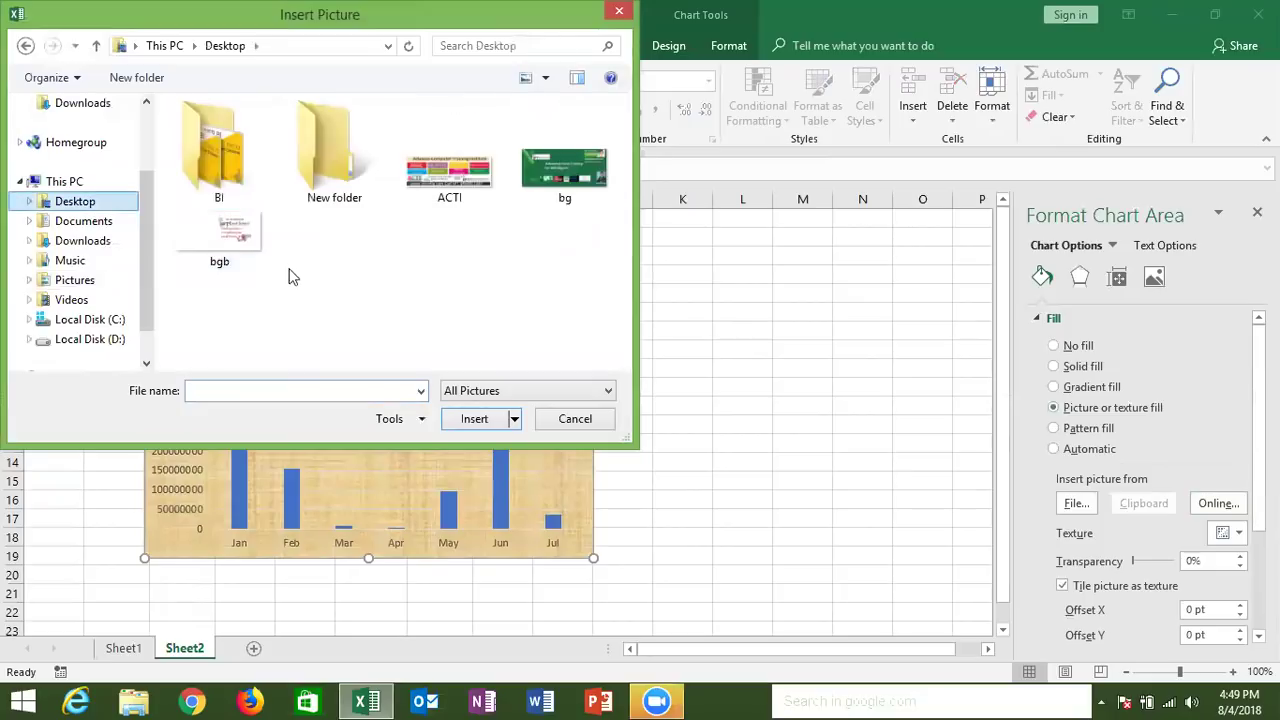
double_click(450, 196)
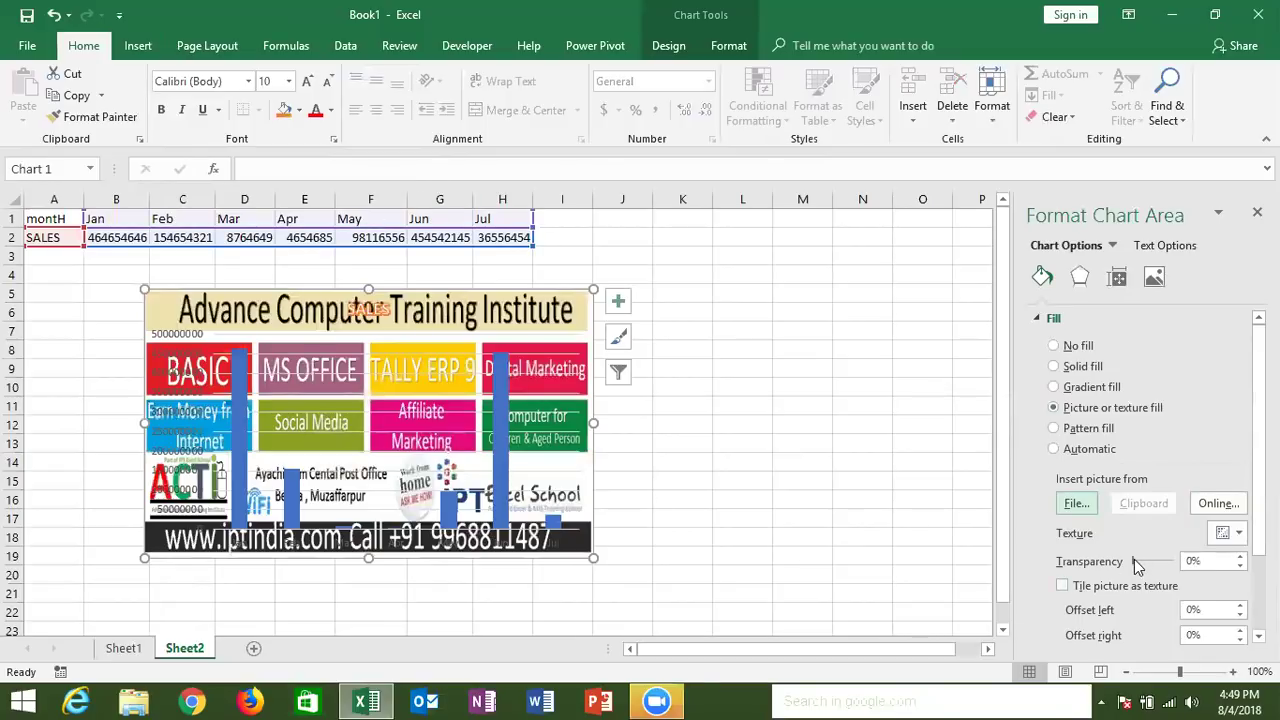
left_click_drag(1132, 561, 1165, 560)
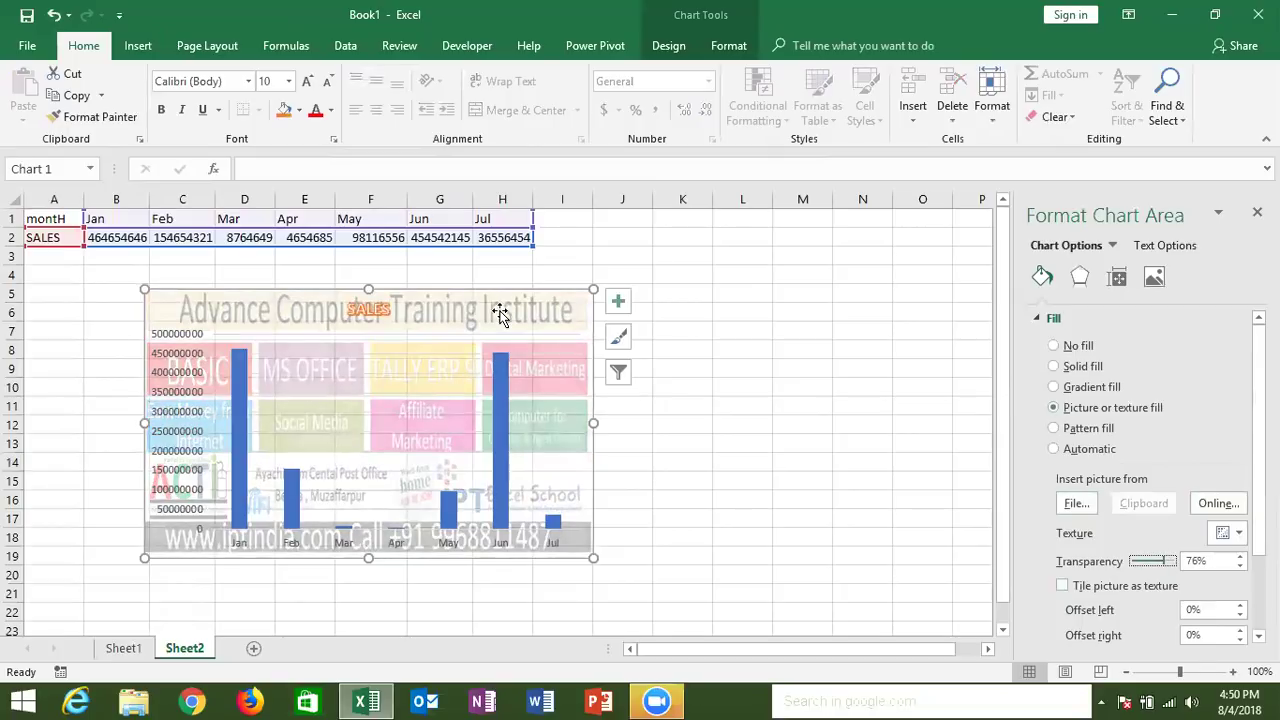
Step: Set the vertical axis number font colour to Automatic
left_click(183, 398)
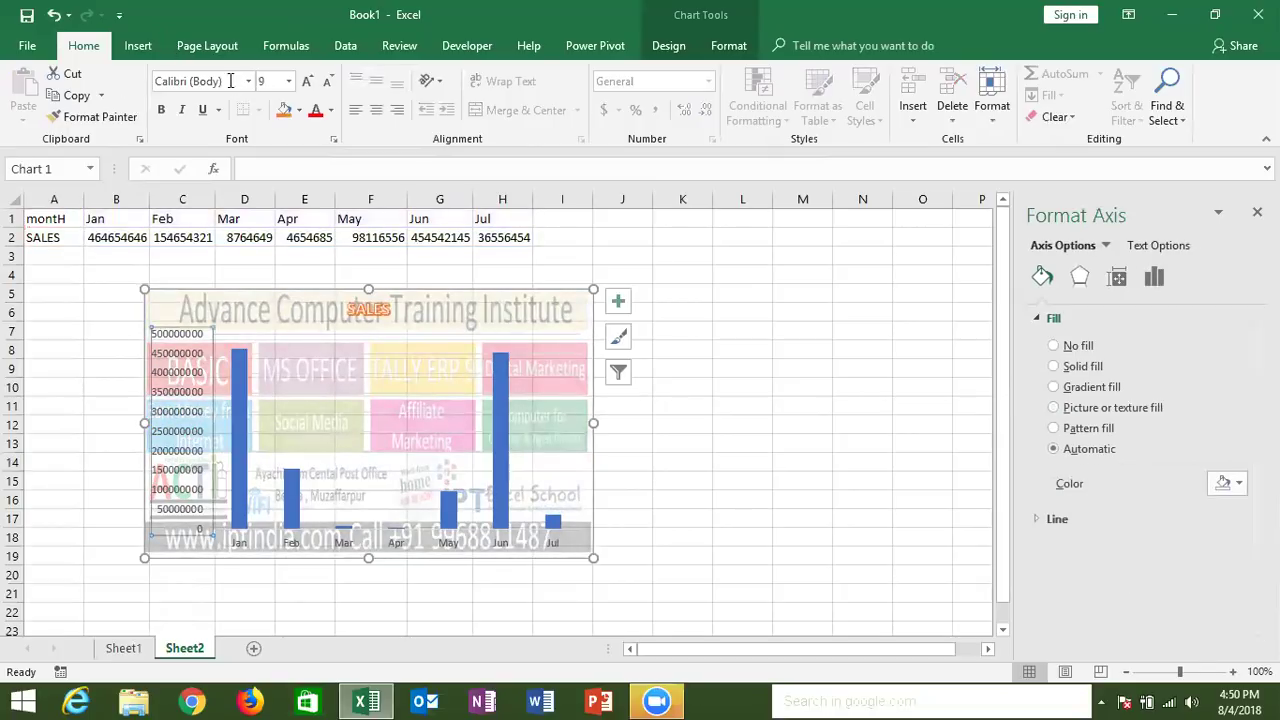
left_click(330, 116)
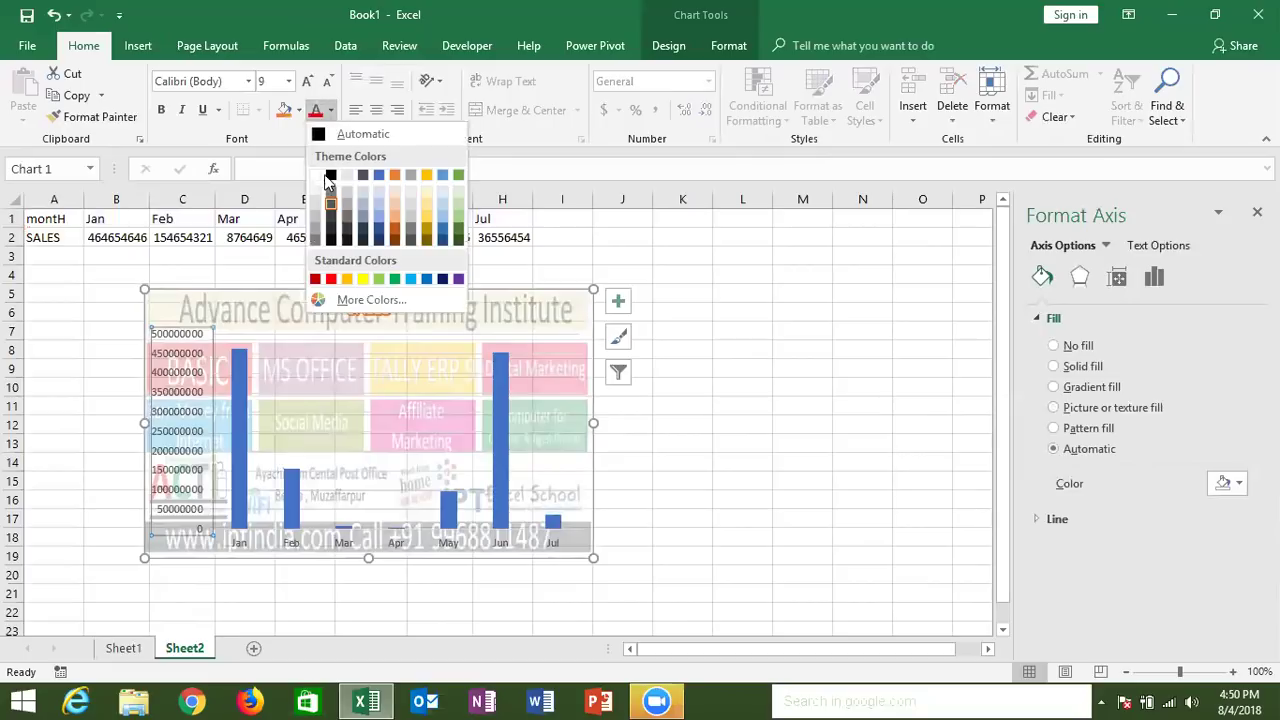
left_click(330, 131)
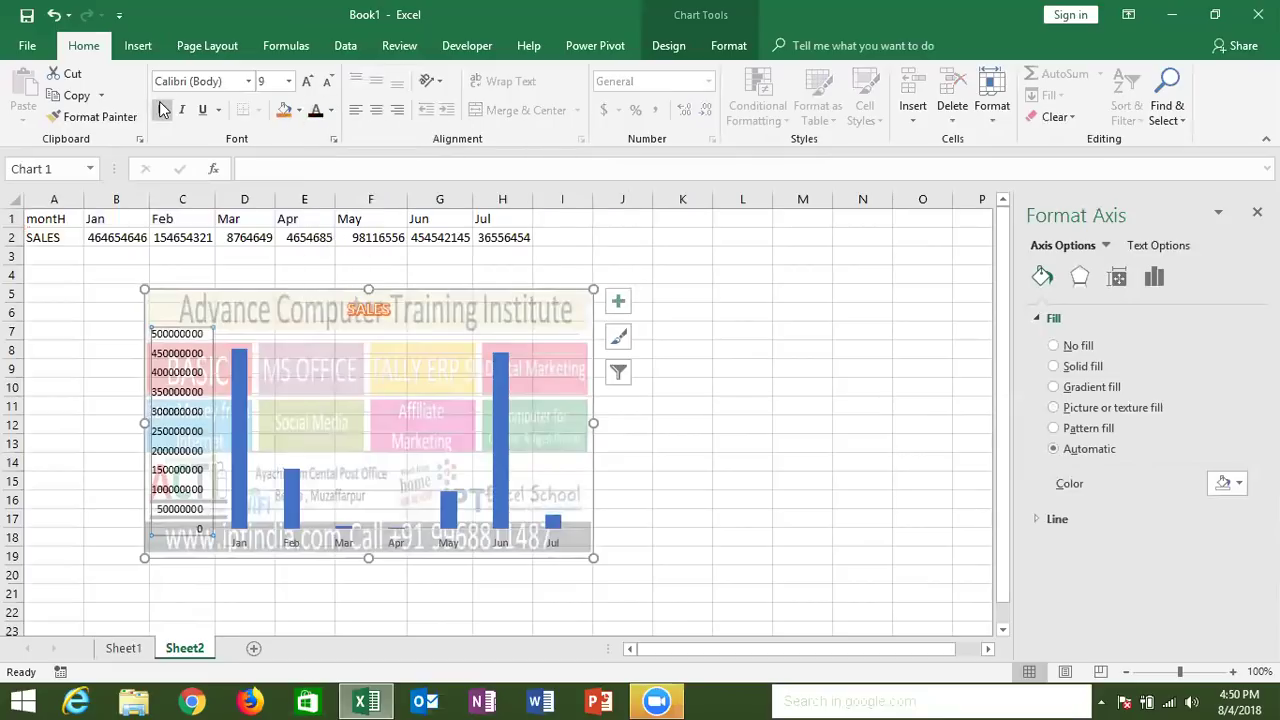
left_click(610, 515)
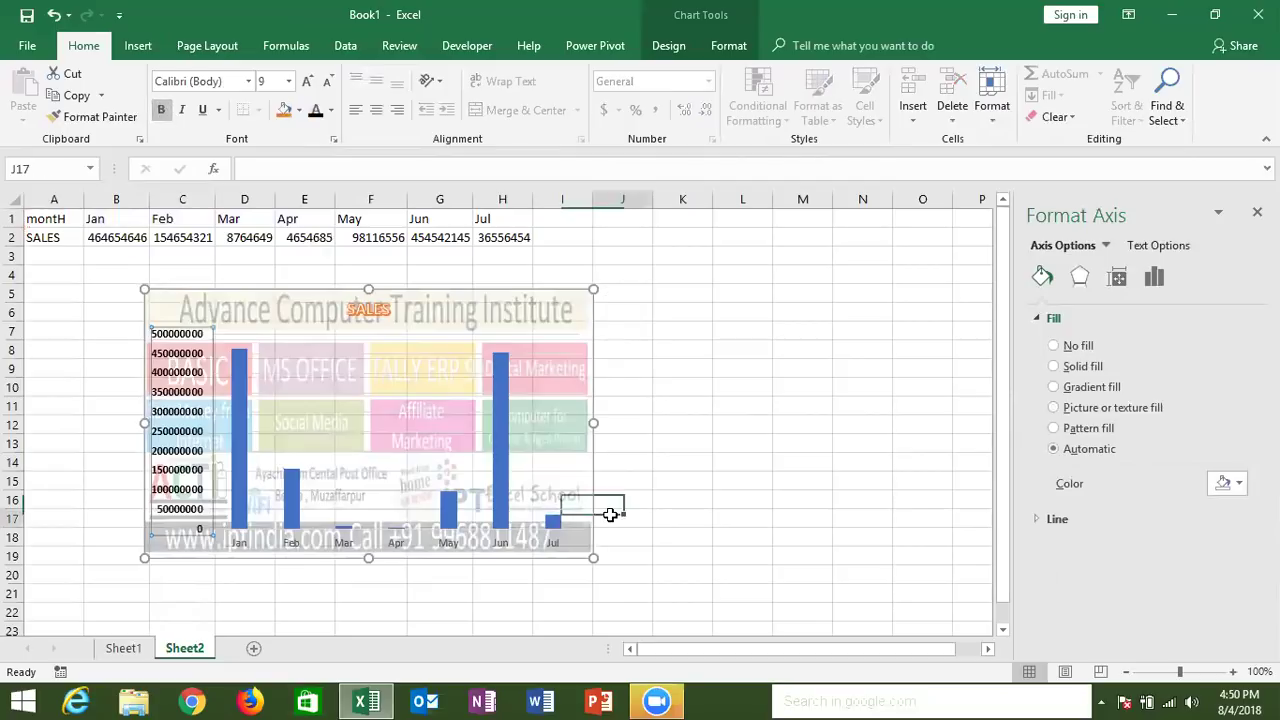
Step: Select the plot area, chart area, major gridlines and SALES data series in turn to inspect them
left_click(307, 424)
left_click(436, 314)
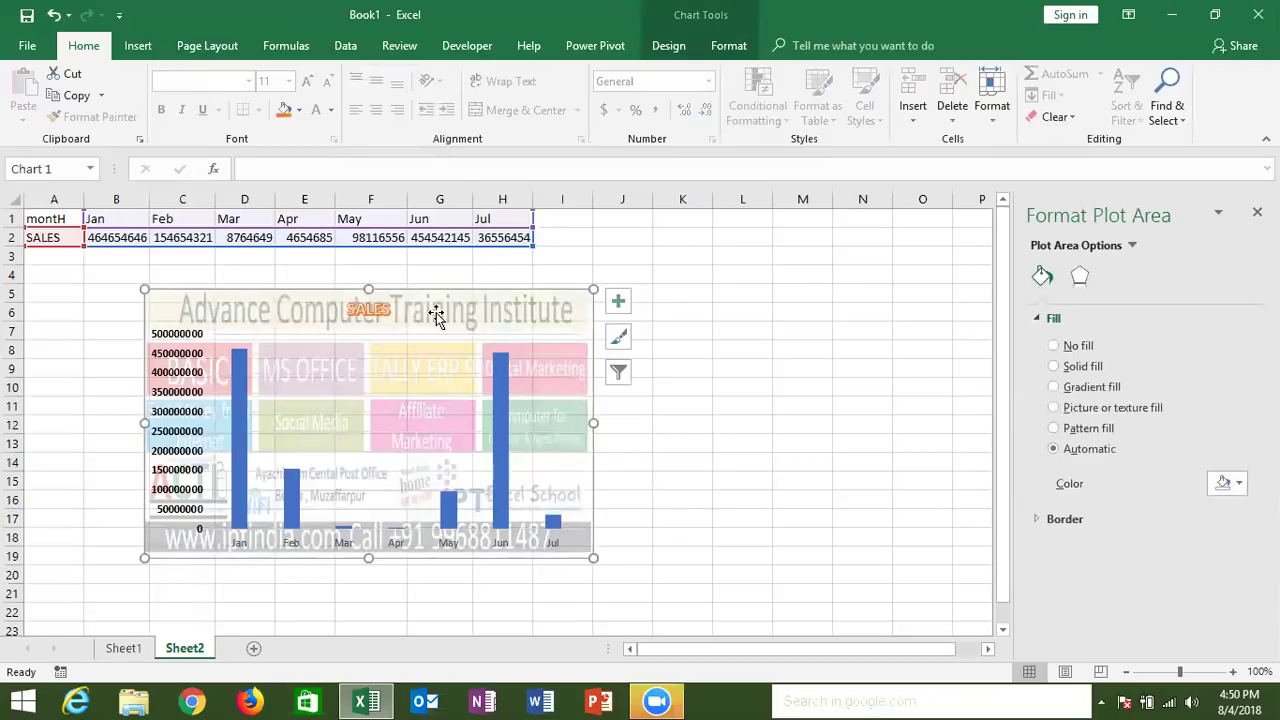
left_click(428, 372)
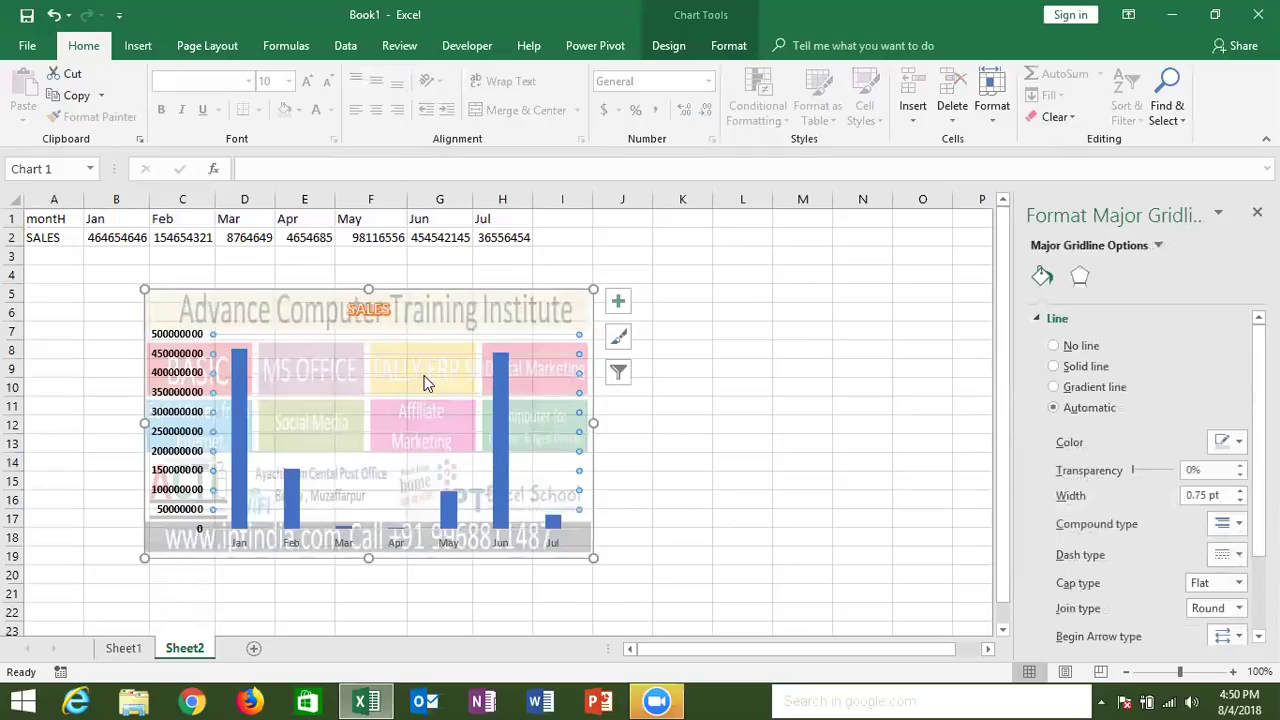
left_click(495, 398)
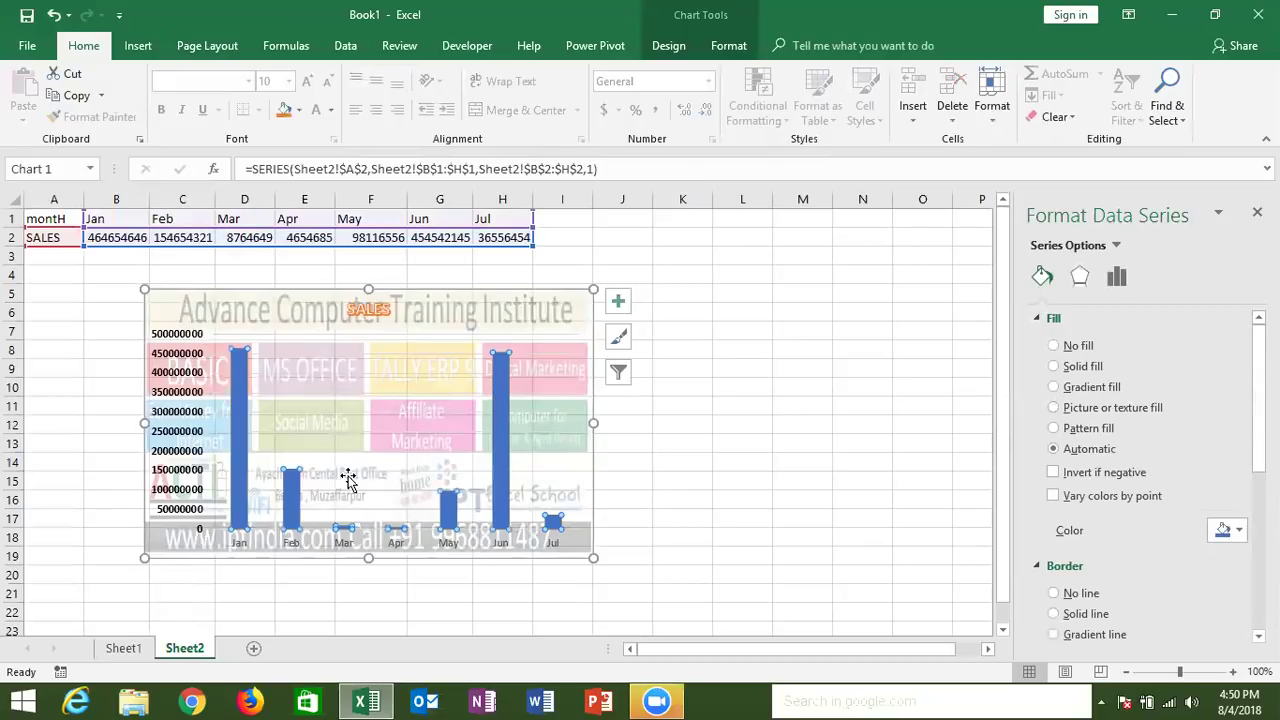
Step: Add a new sheet with column headers Name in A1 and Sales in B1
left_click(254, 650)
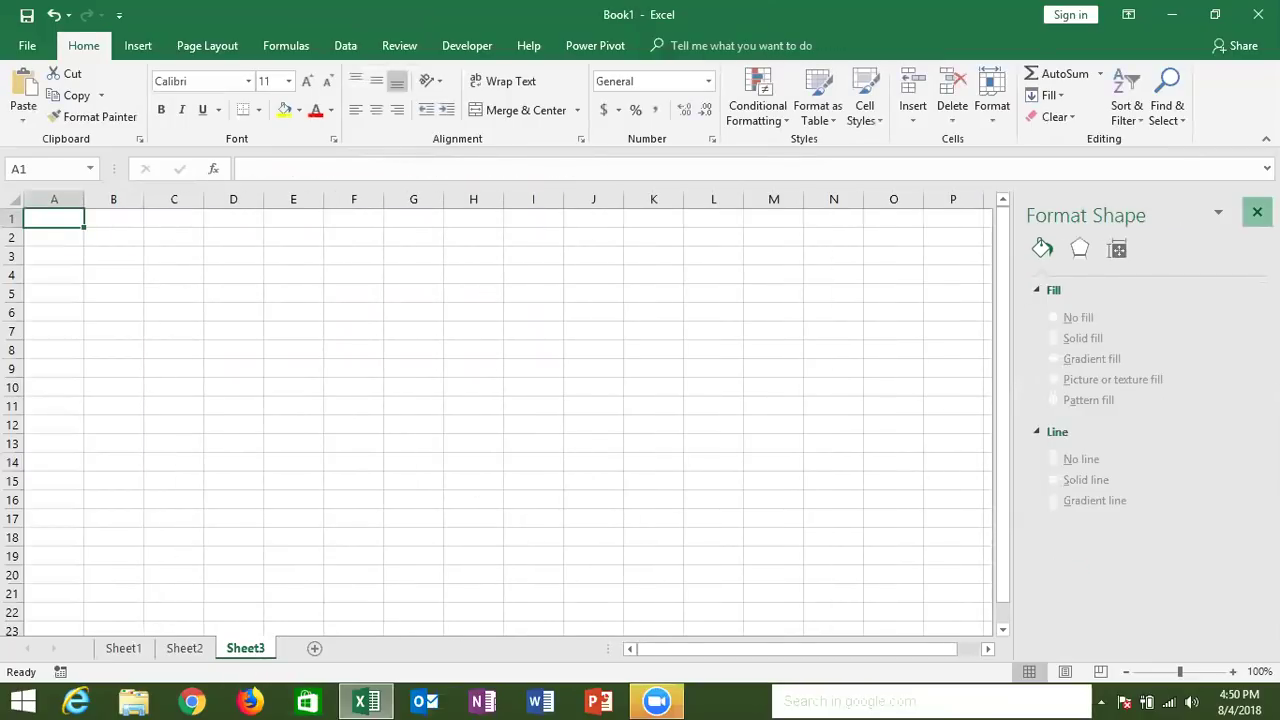
left_click(1257, 212)
type("Name")
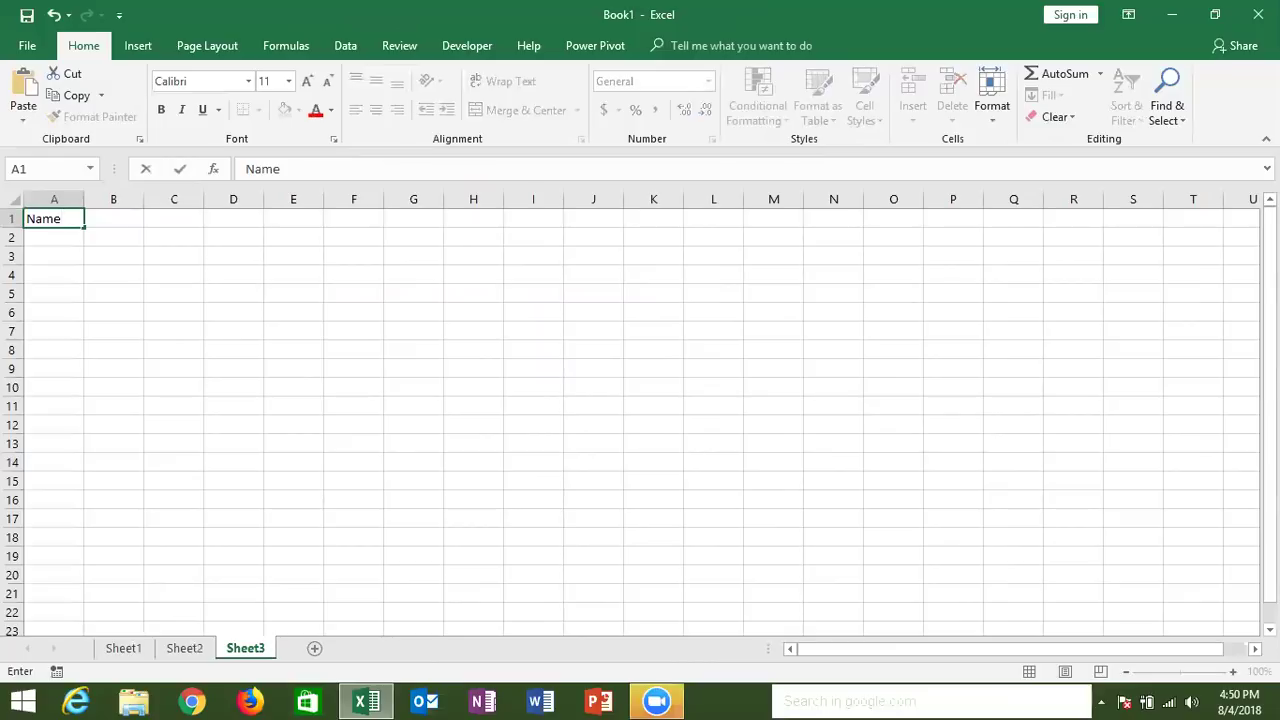
left_click(113, 218)
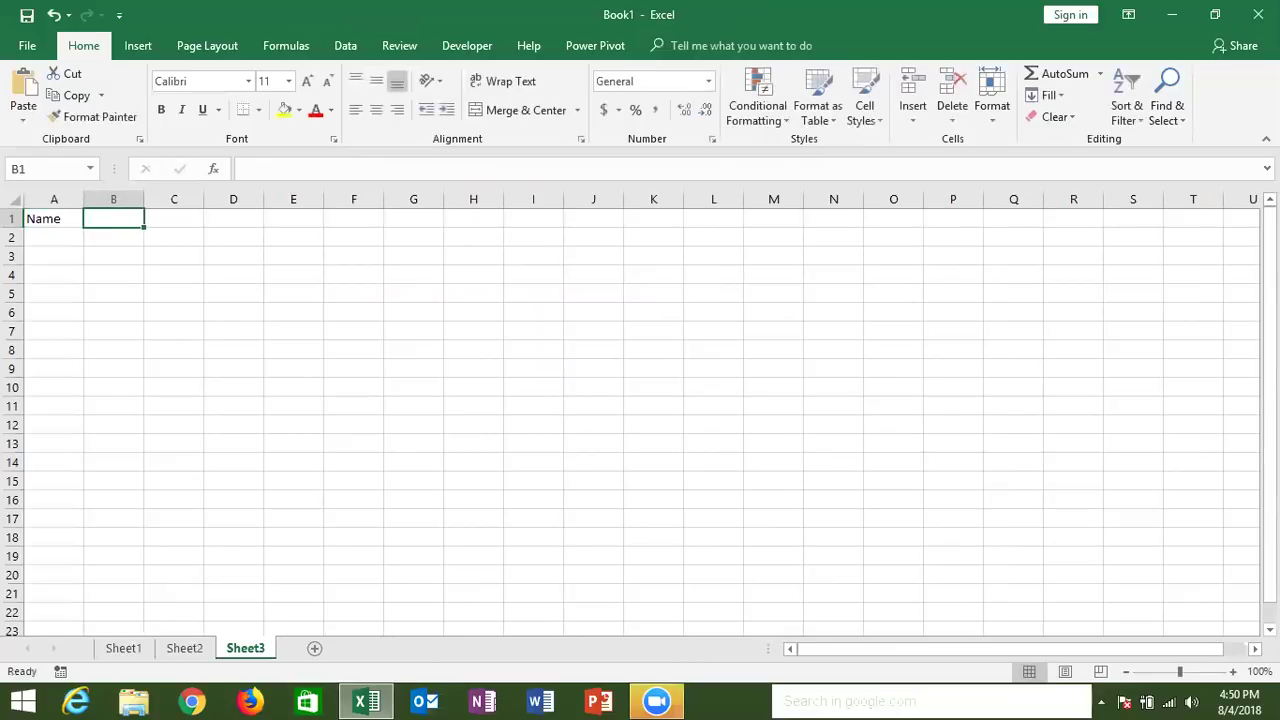
type("Sales")
key("Return")
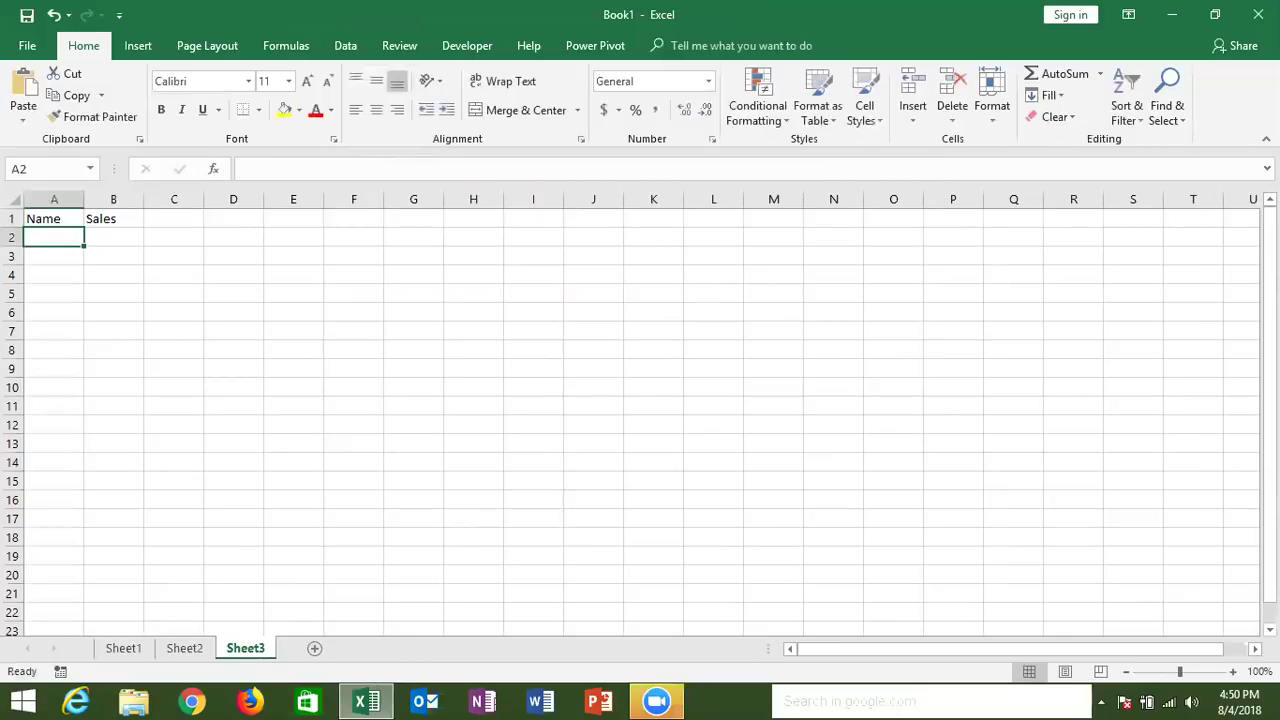
Step: Enter the first name in A2, fix its misspelling, and fill A2:A12 with the custom name list
type("Puaj")
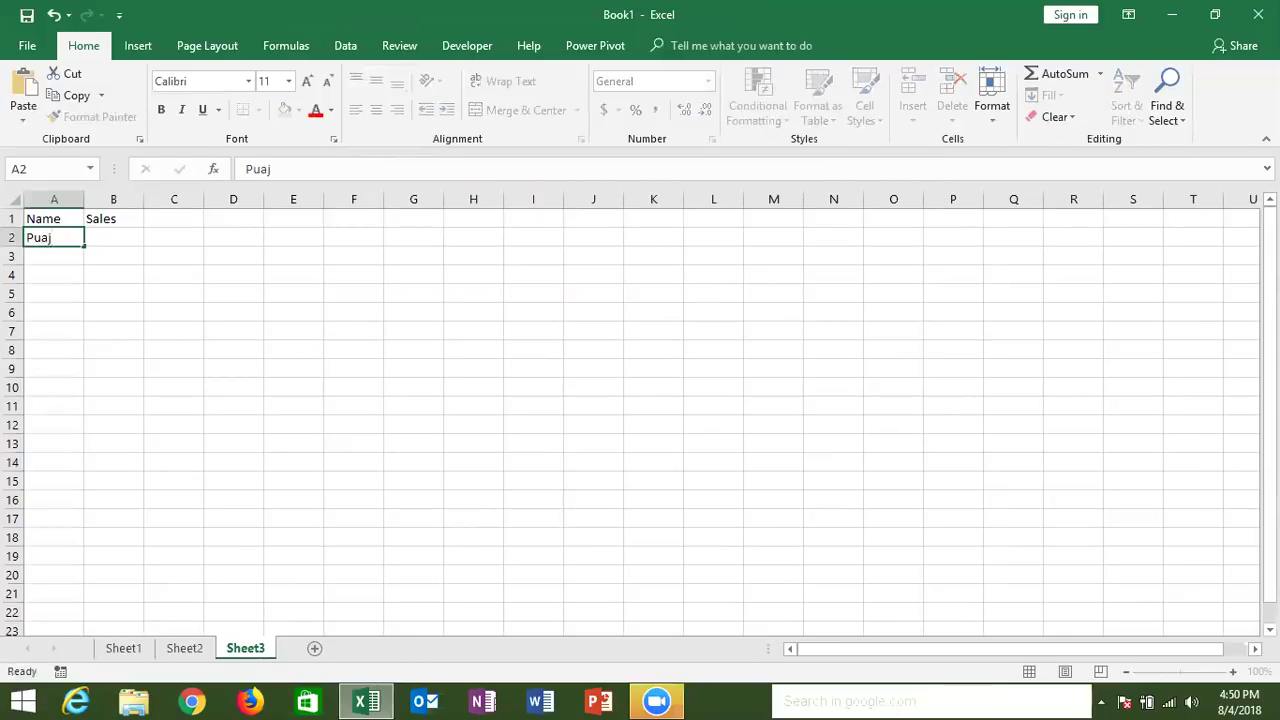
left_click(55, 245)
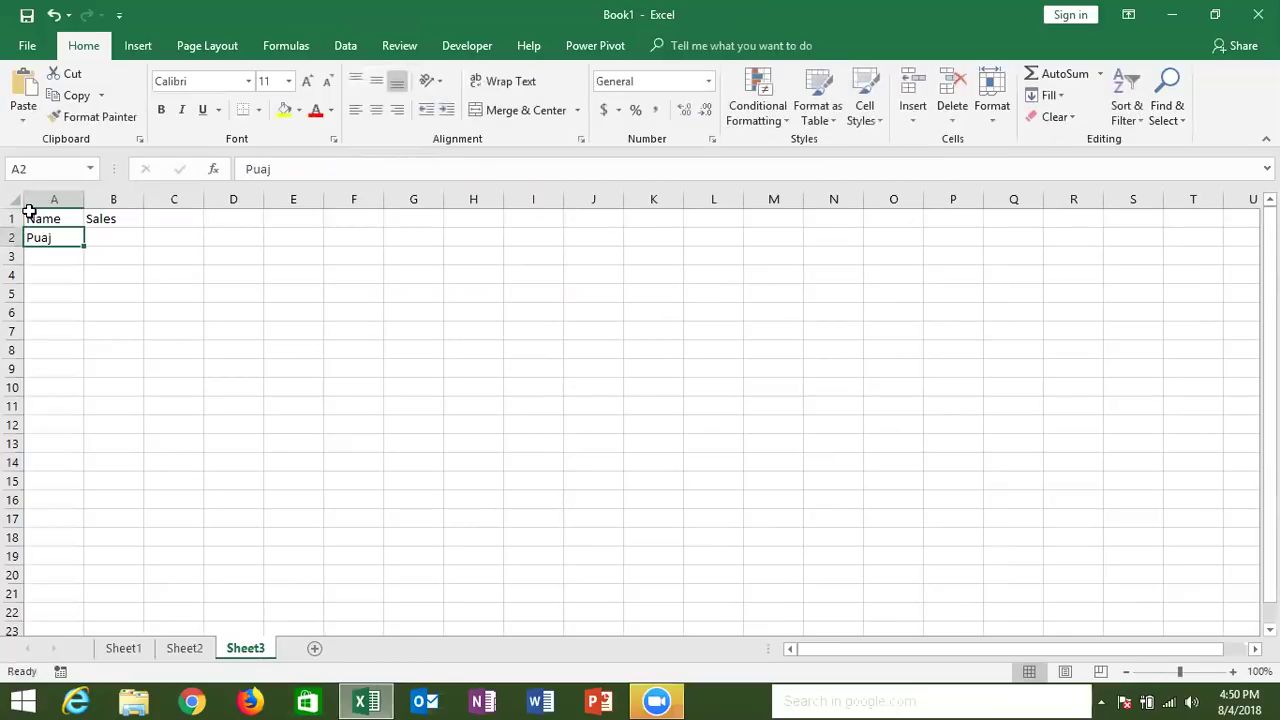
left_click_drag(85, 246, 58, 432)
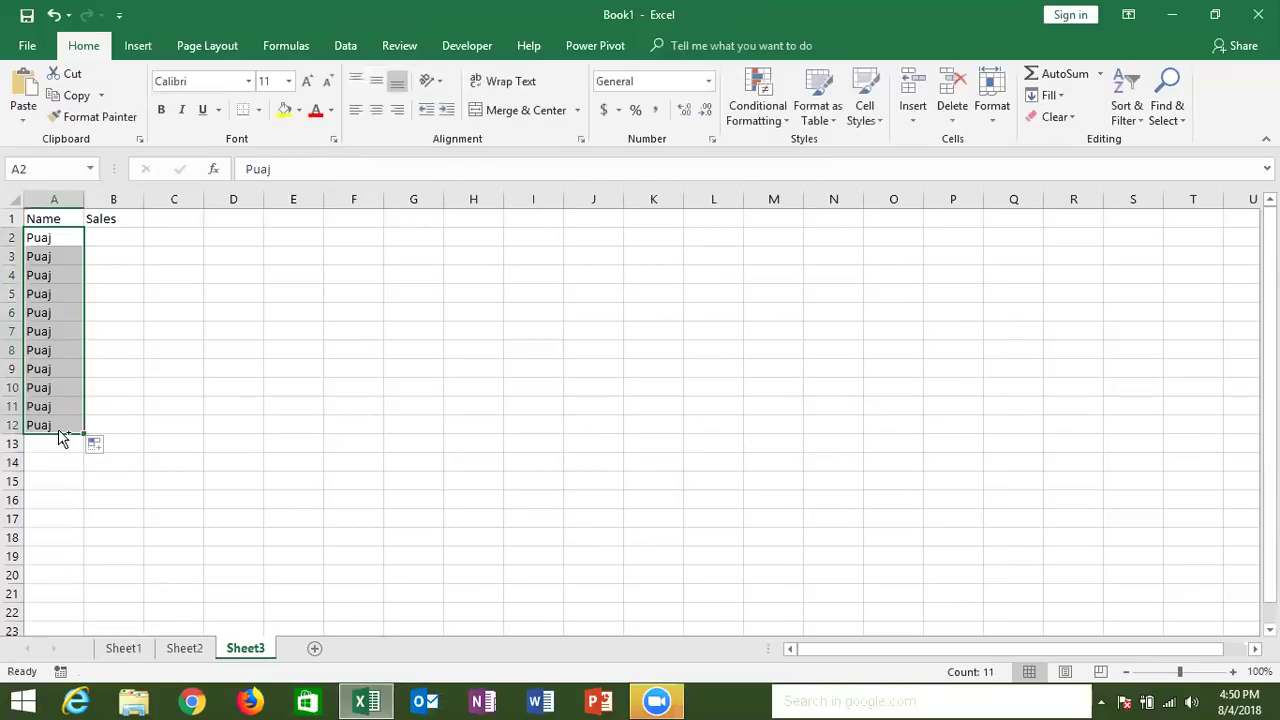
key("ctrl+z")
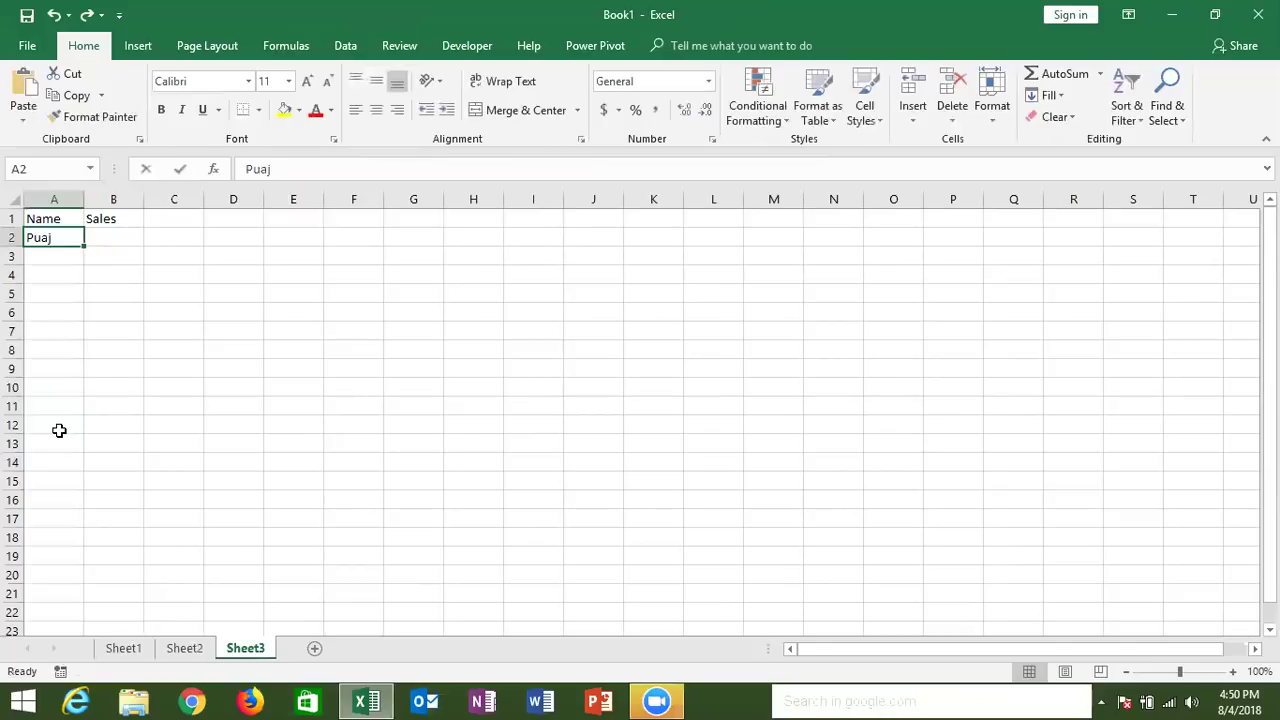
type("Puja")
key("ctrl+Return")
left_click_drag(85, 249, 57, 421)
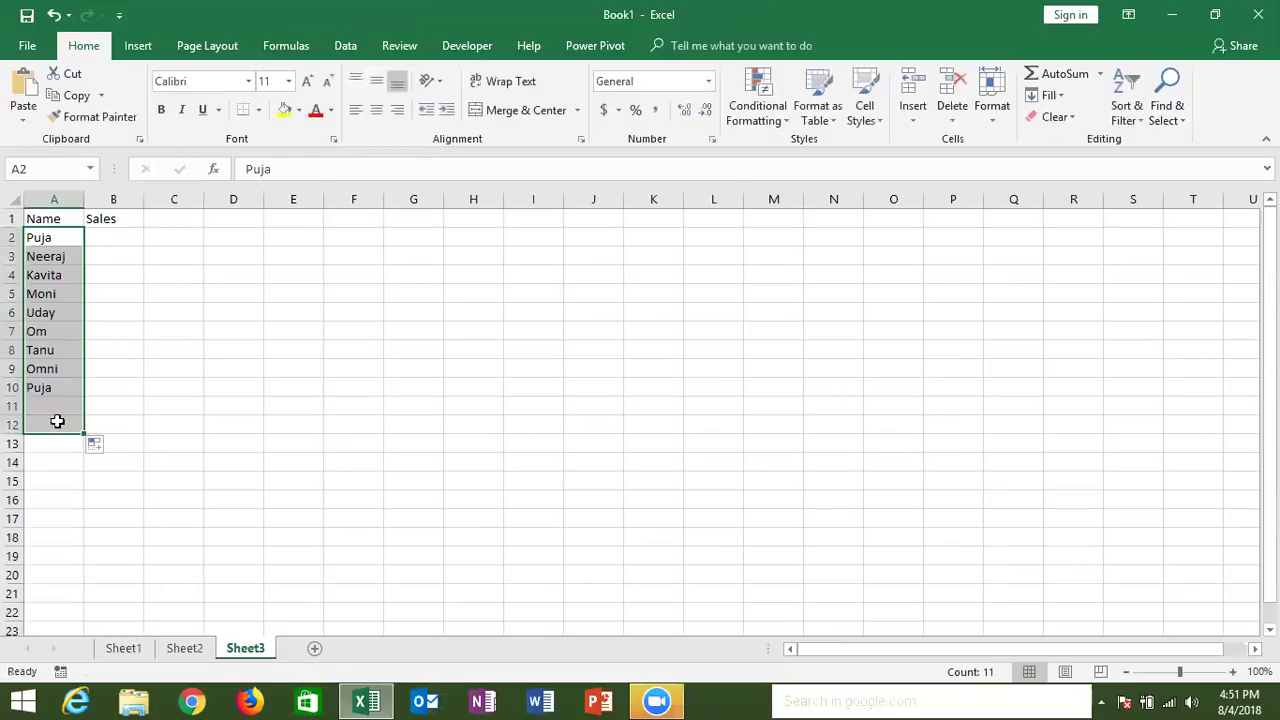
left_click(124, 237)
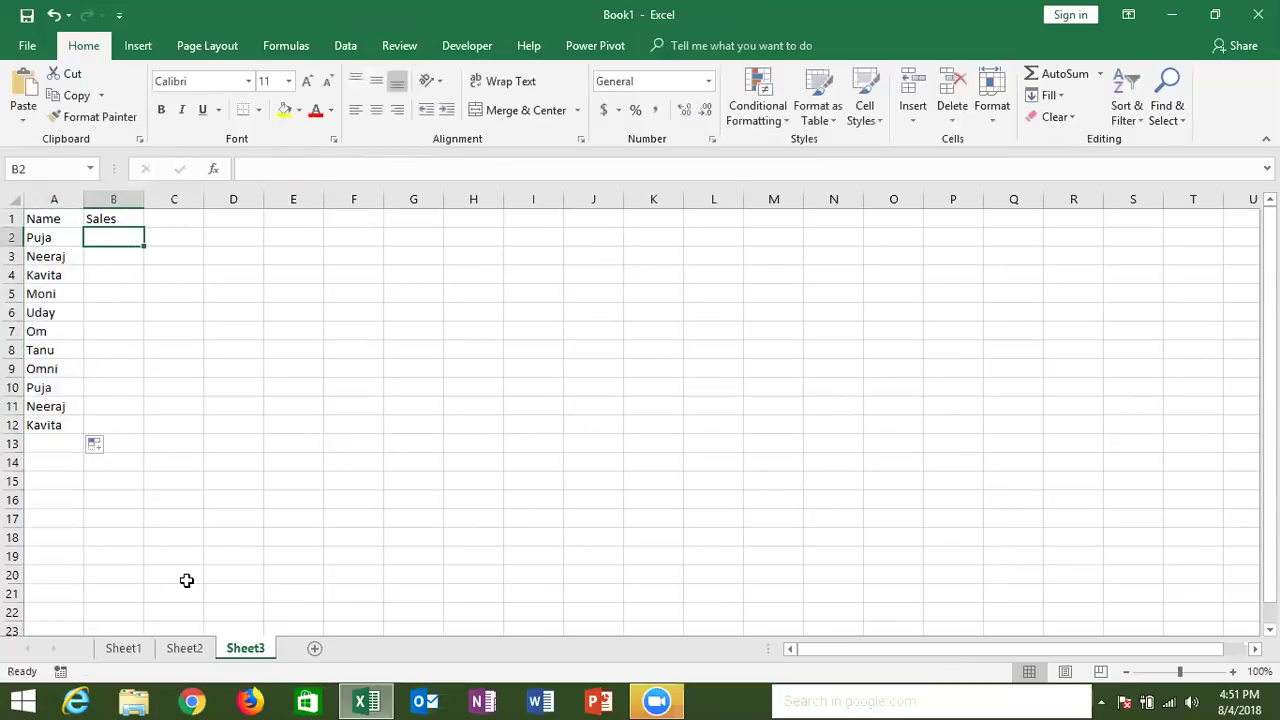
Step: Open the recent workbook IPT_Excel_School
left_click(44, 46)
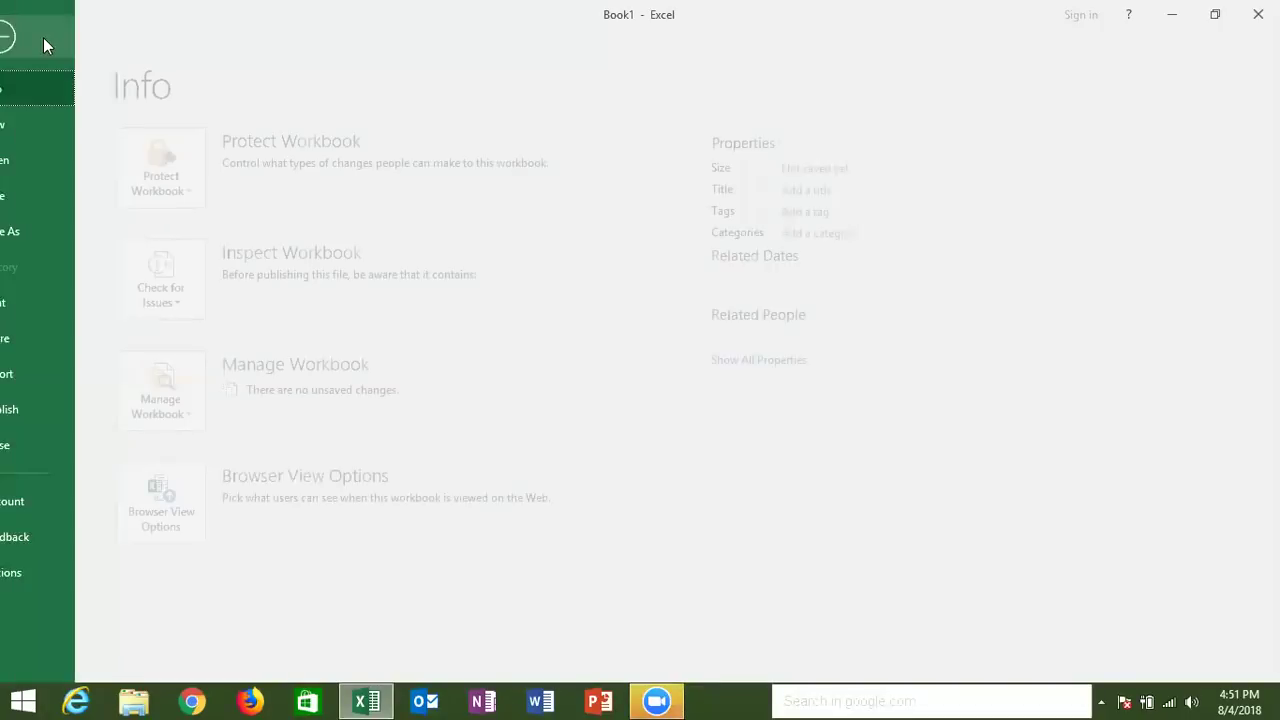
left_click(56, 163)
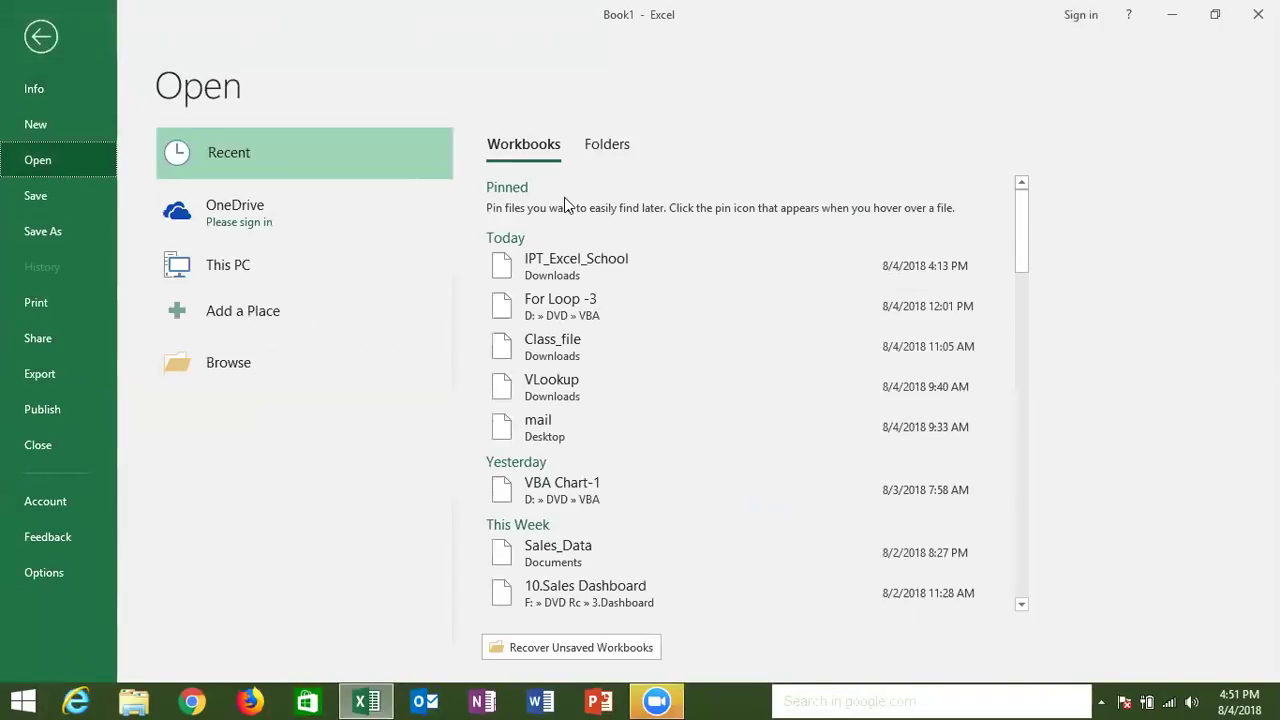
key("Escape")
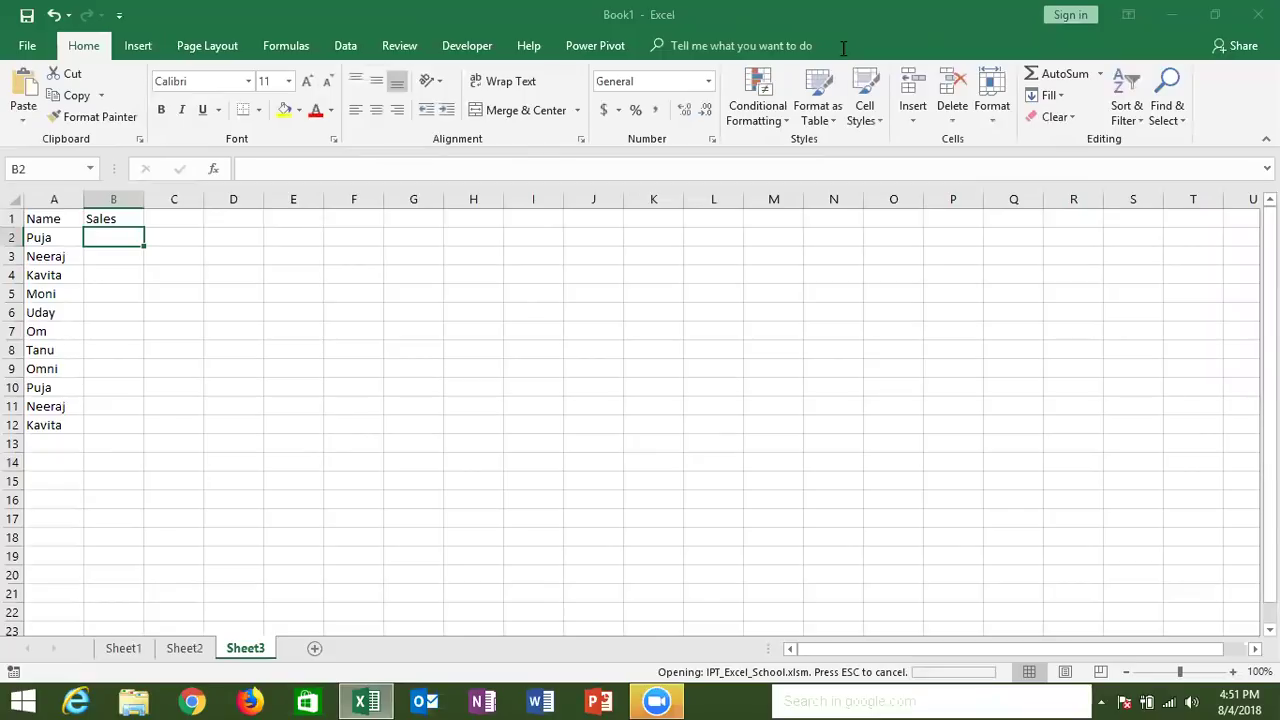
Step: Paste the meeting link from Mail!F6 into DEMO REQ cell F910, then save and close the workbook
left_click(612, 320)
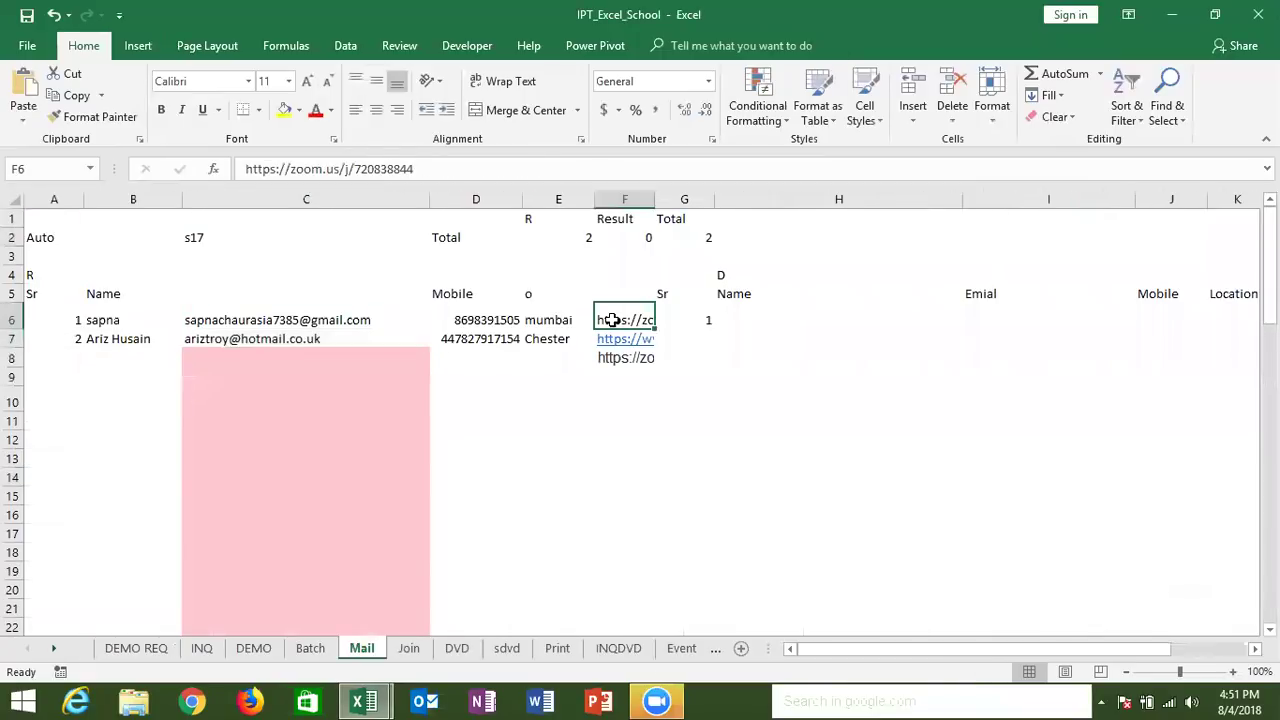
key("ctrl+c")
left_click(158, 650)
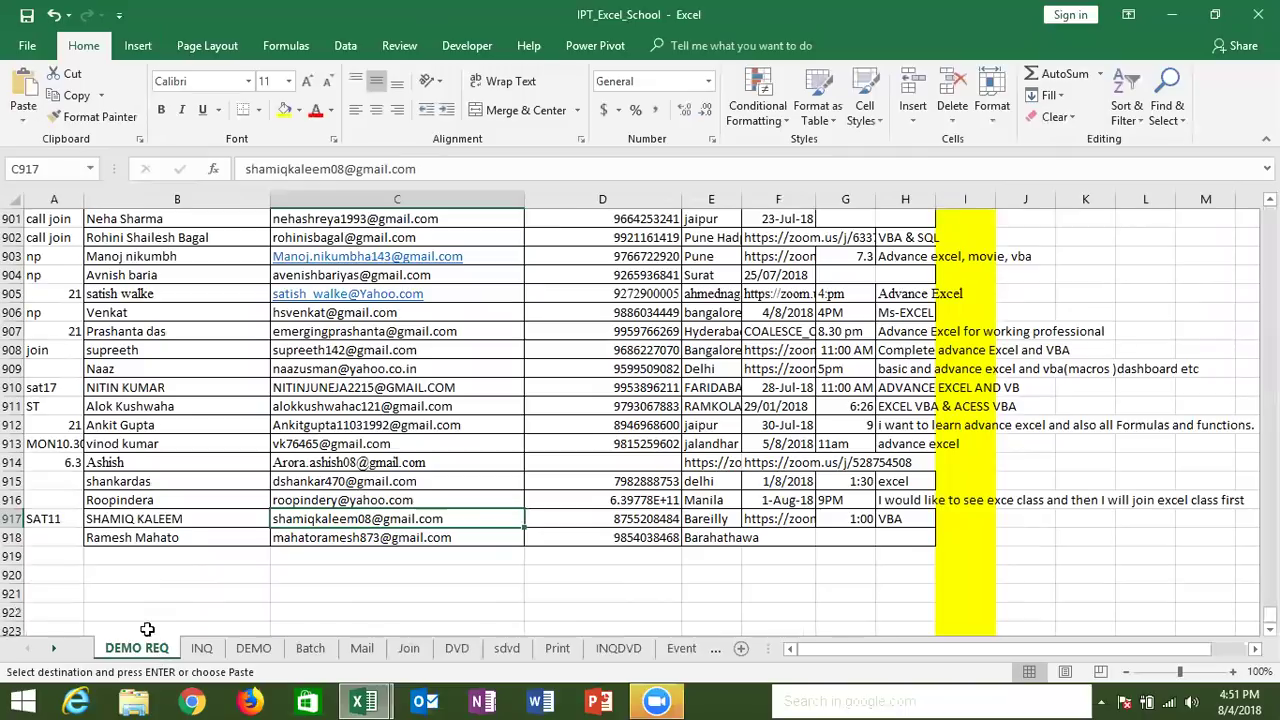
left_click(144, 387)
key("Right")
key("Right")
key("Right")
key("Right")
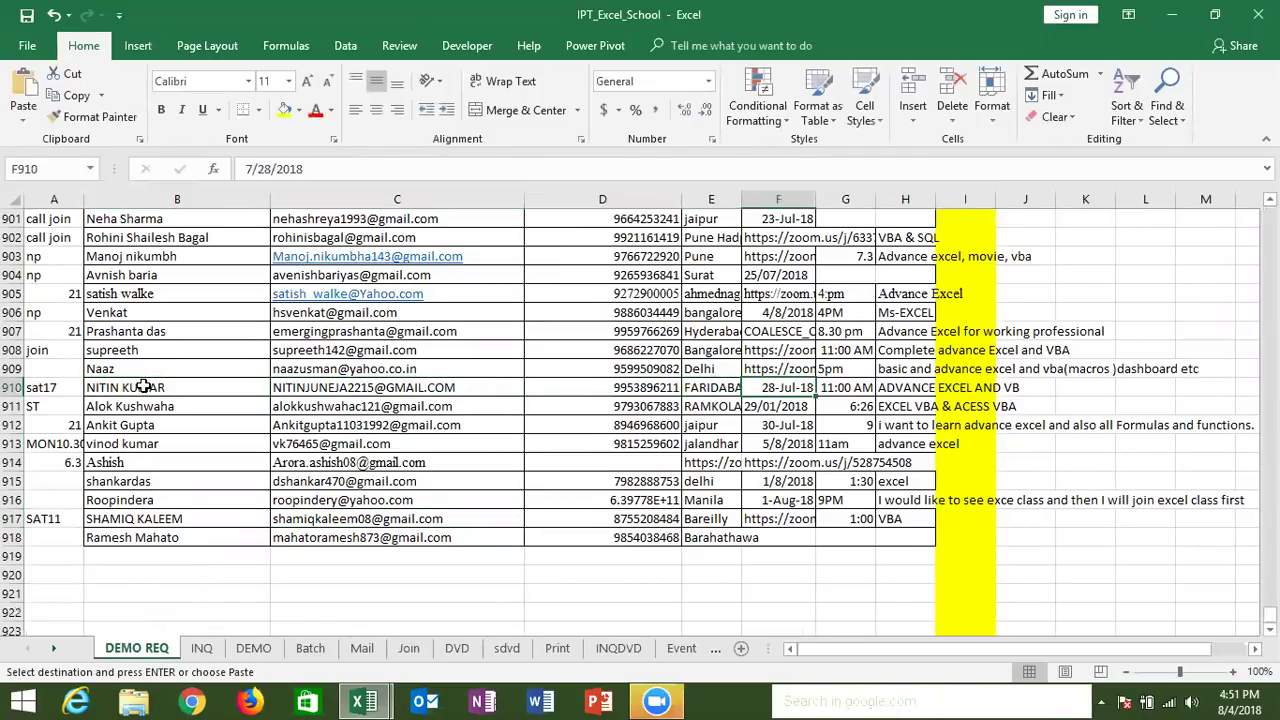
key("ctrl+v")
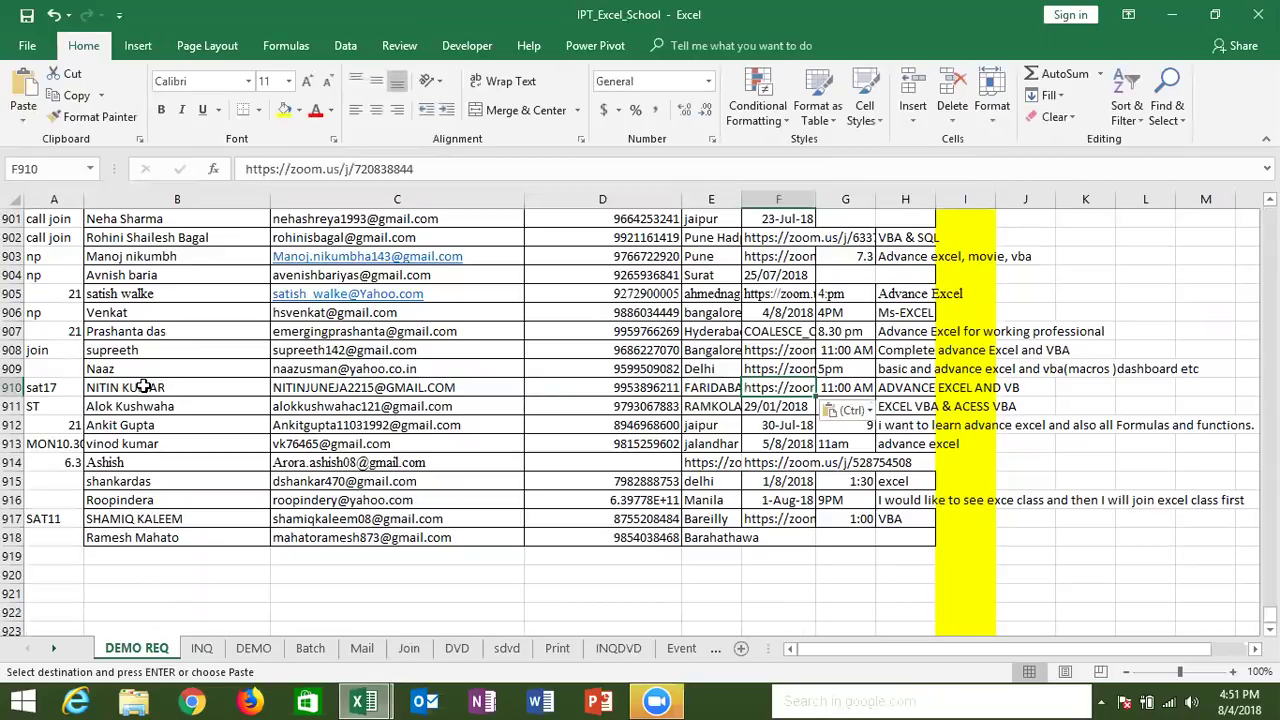
key("Left")
key("Left")
key("Left")
key("Left")
key("Right")
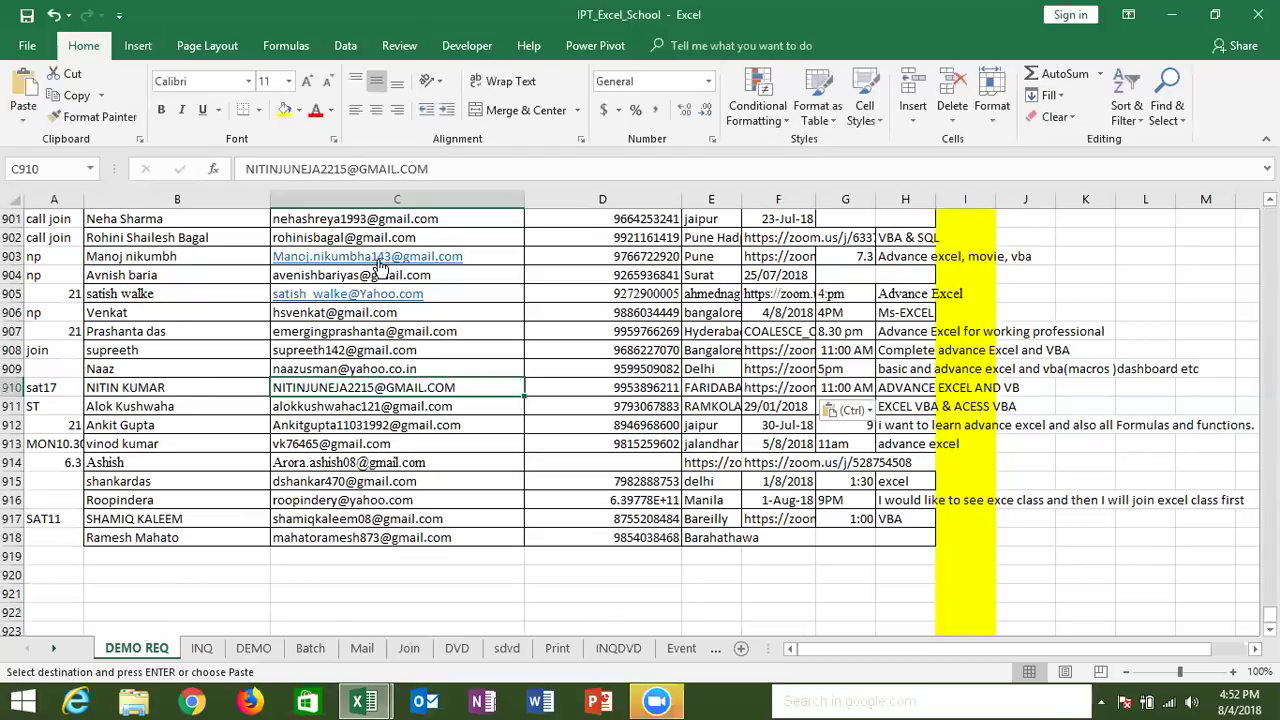
left_click(1258, 14)
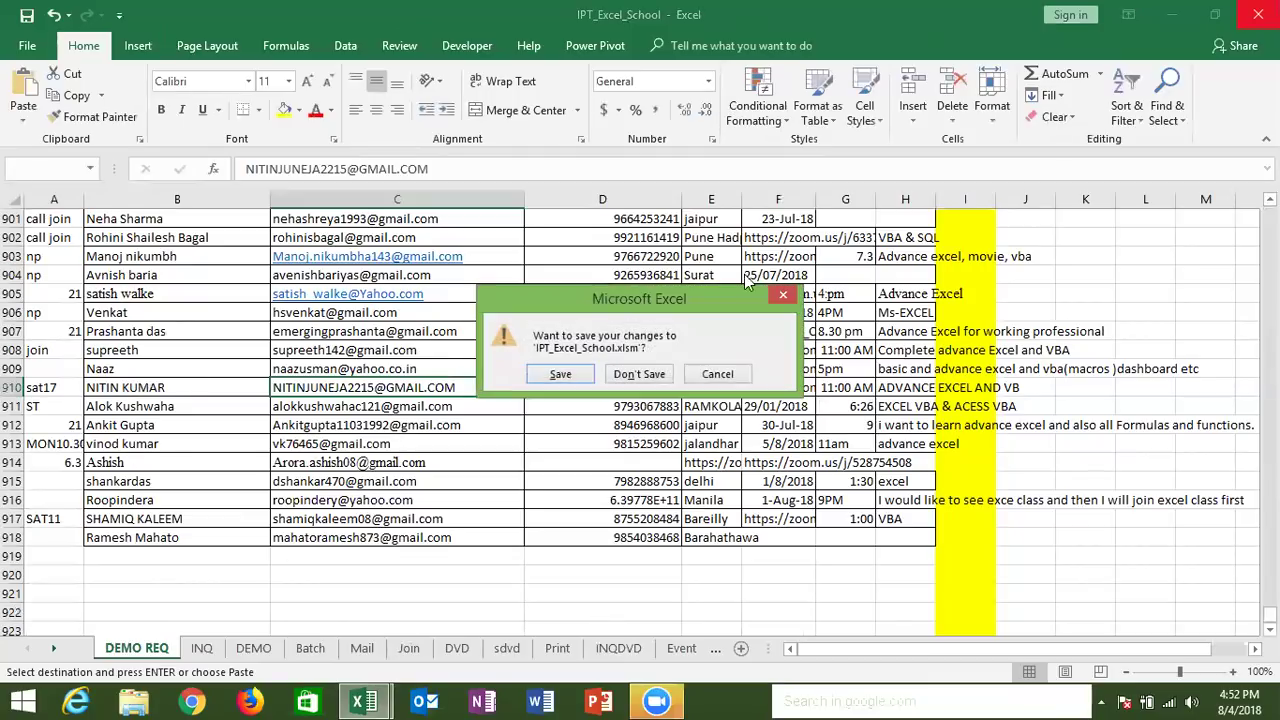
left_click(562, 372)
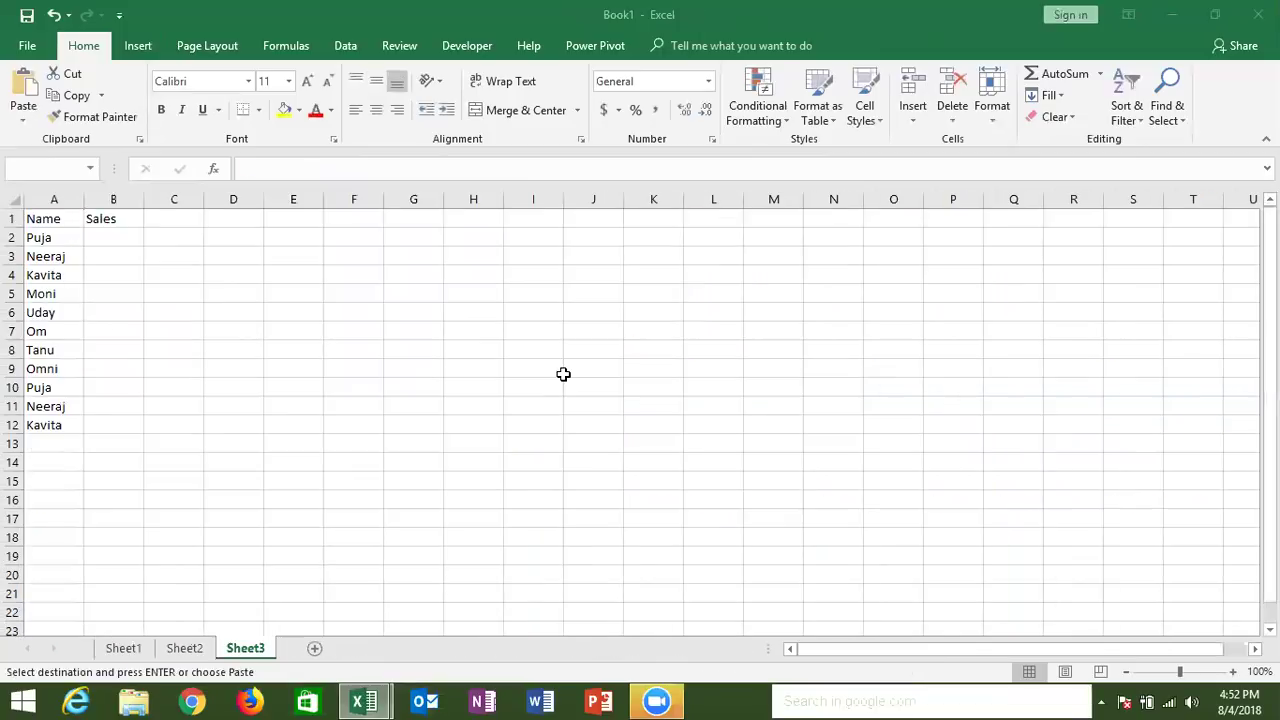
Step: Enter =RANDBETWEEN(10,90) in B2 and fill it down to B12
type("=")
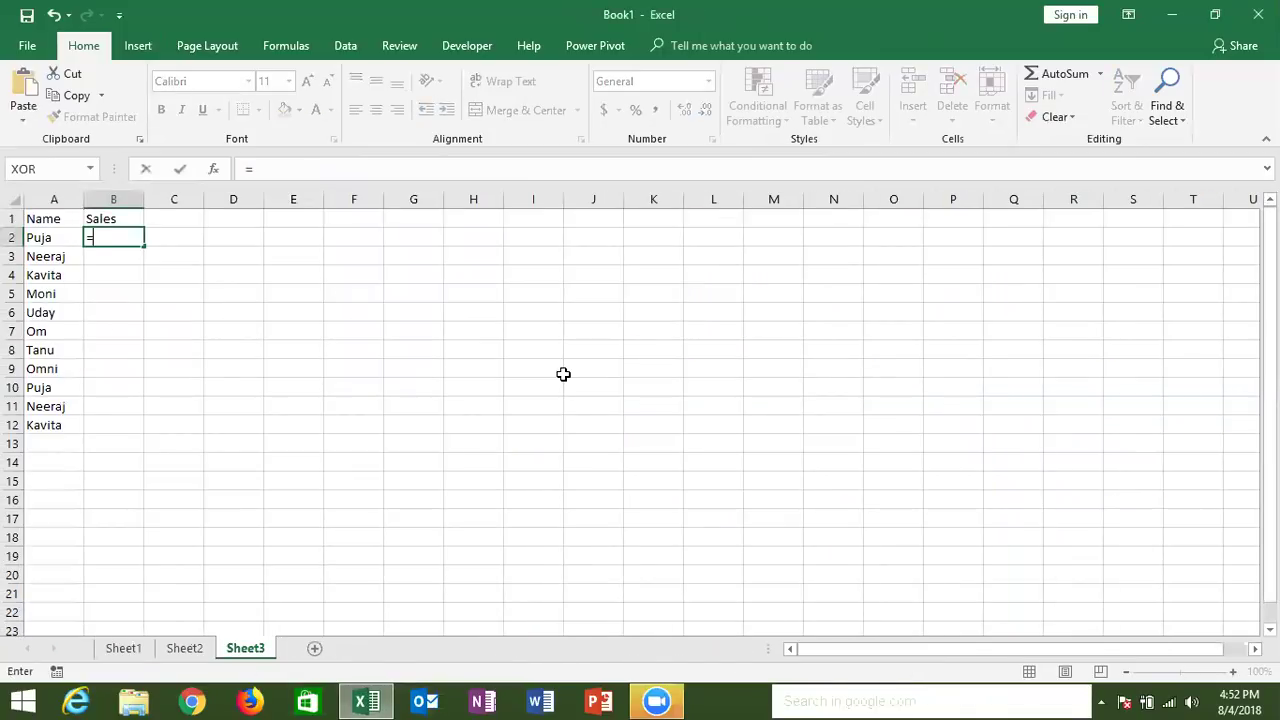
type("ran")
key("Down")
key("Down")
key("Tab")
type("10")
key("Escape")
type("=")
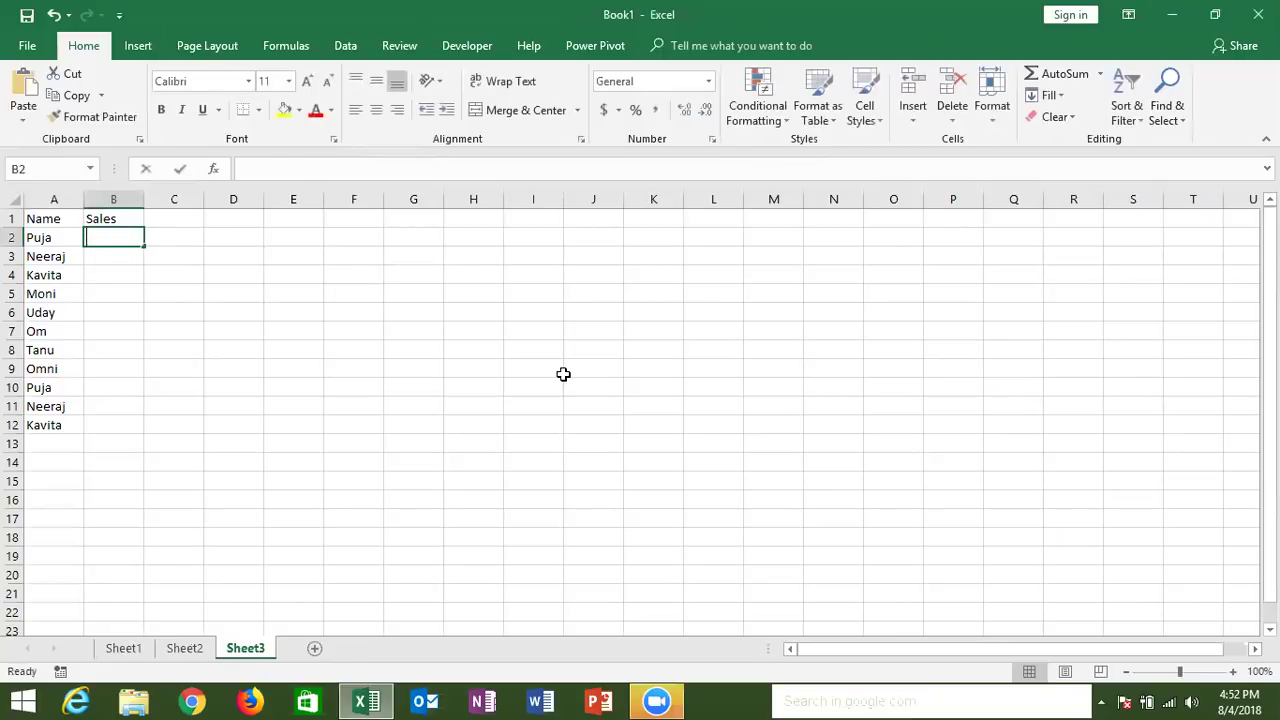
type("ra")
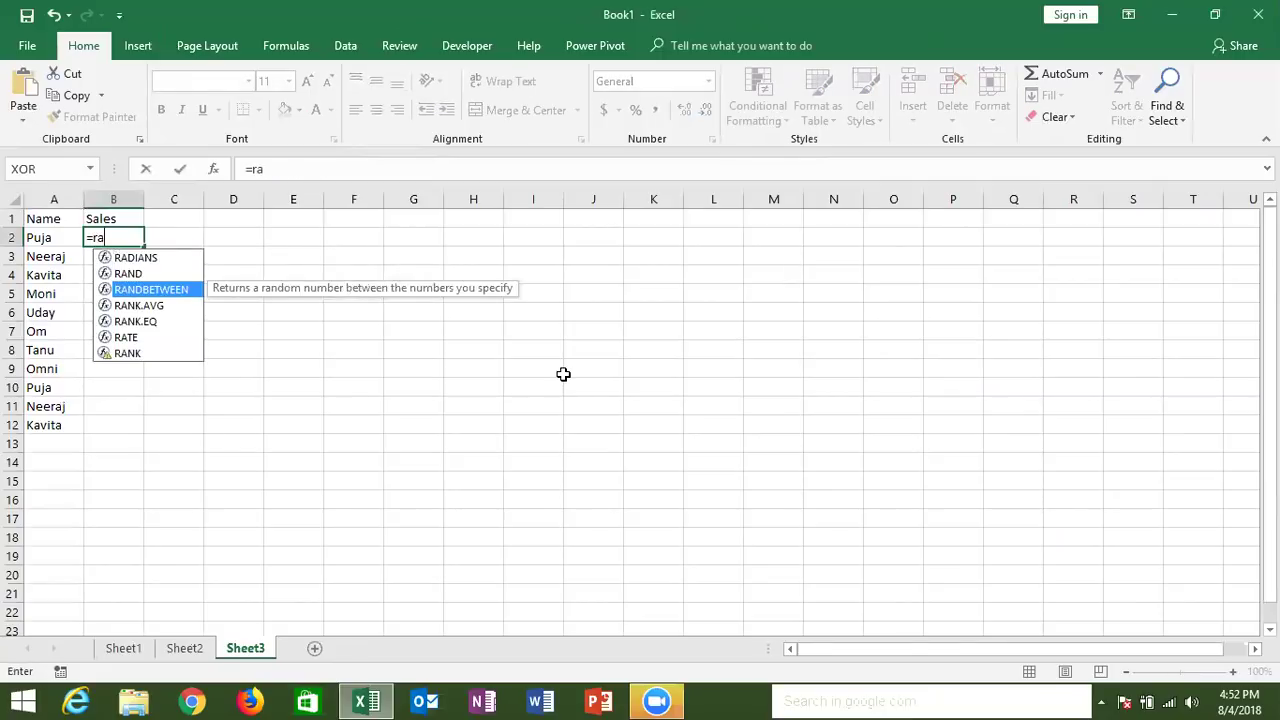
key("Tab")
type("10,90")
key("Return")
key("Up")
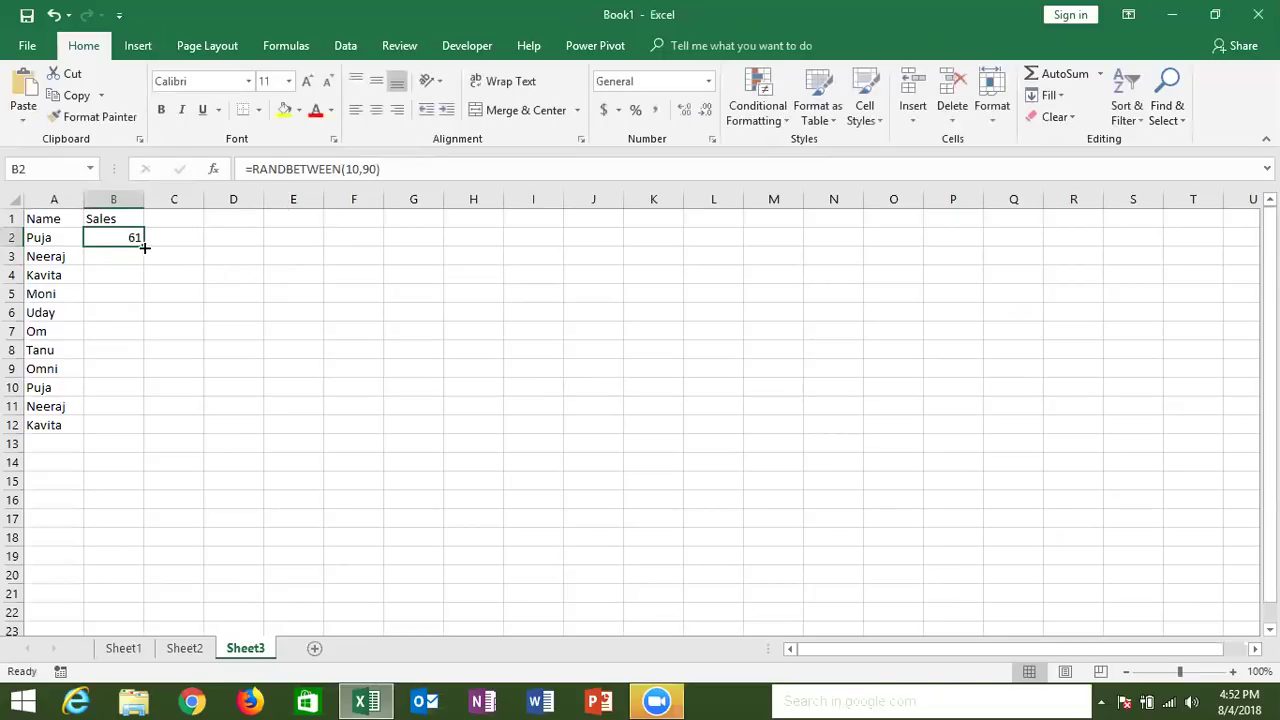
double_click(151, 248)
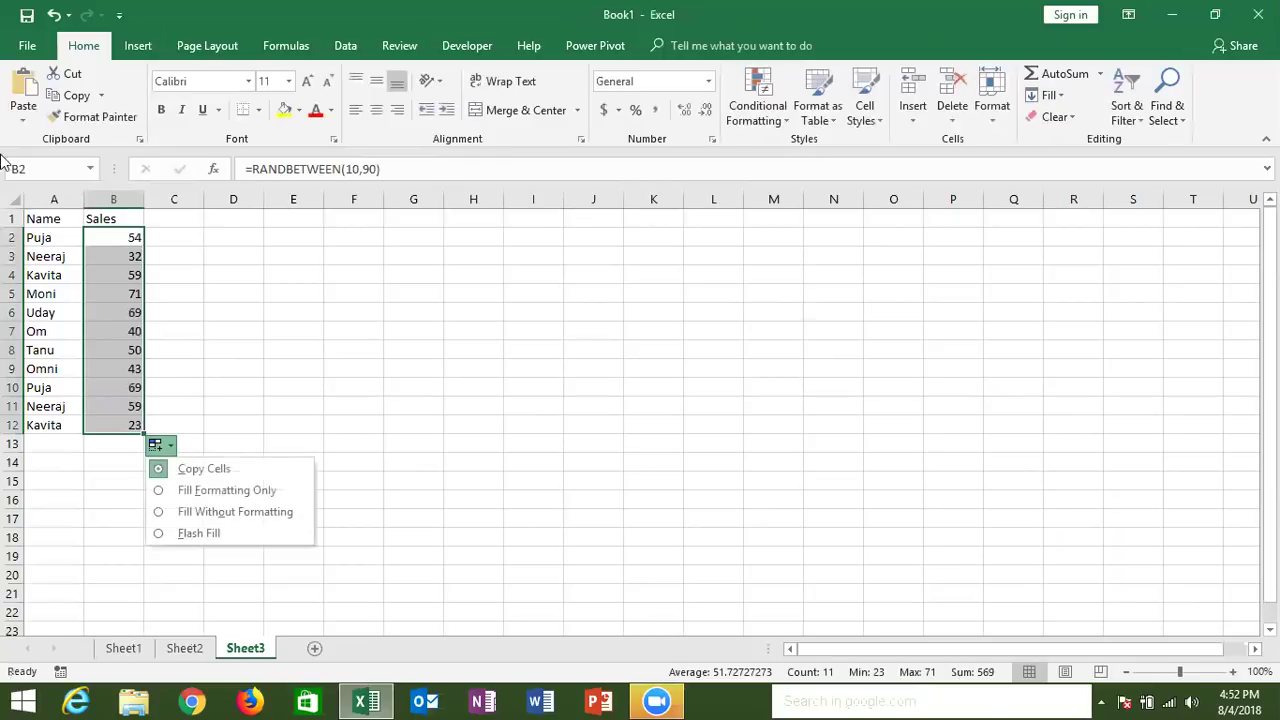
Step: Convert B2:B12 to fixed numbers with Paste Values, then select the table A1:B12
key("ctrl+c")
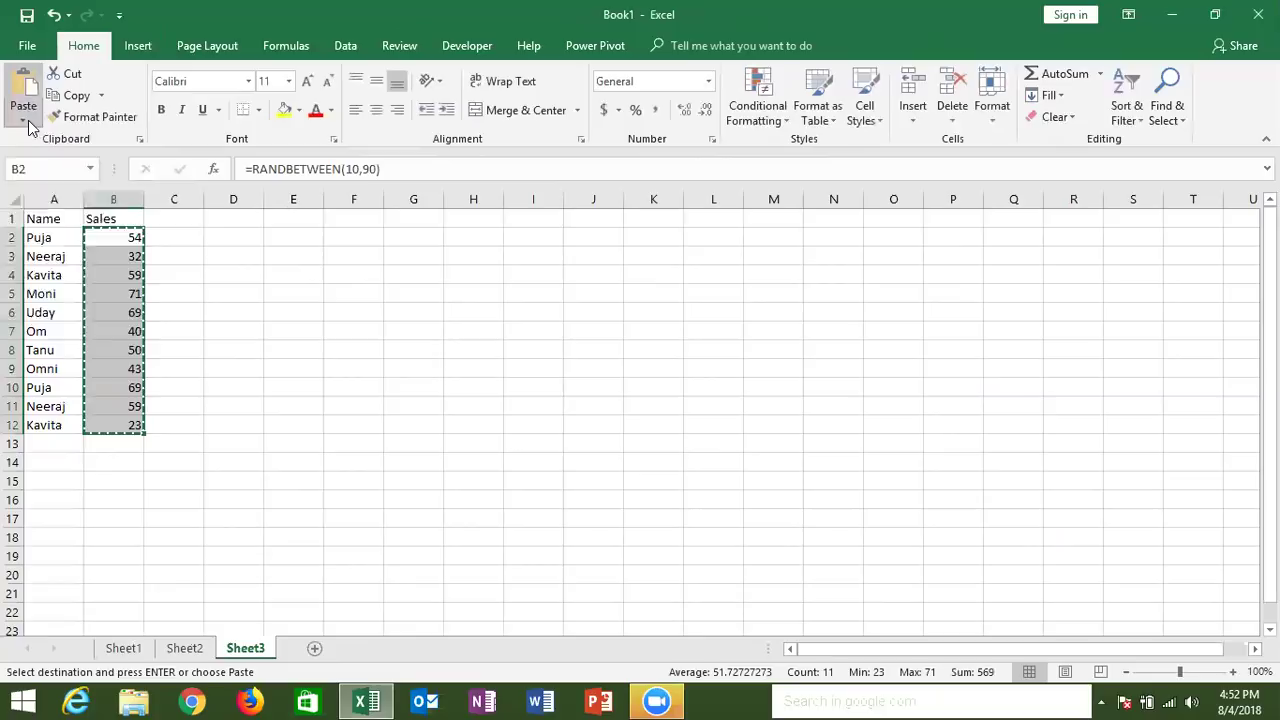
left_click(28, 124)
left_click(18, 238)
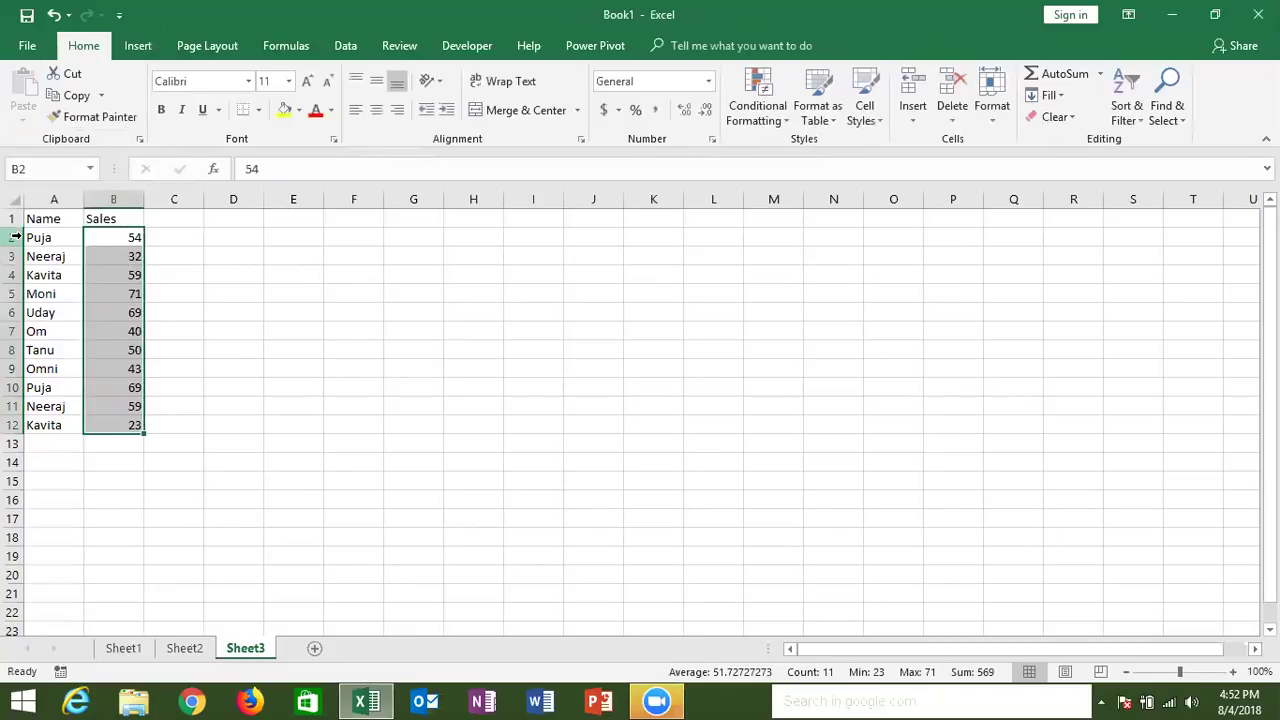
left_click_drag(45, 218, 118, 425)
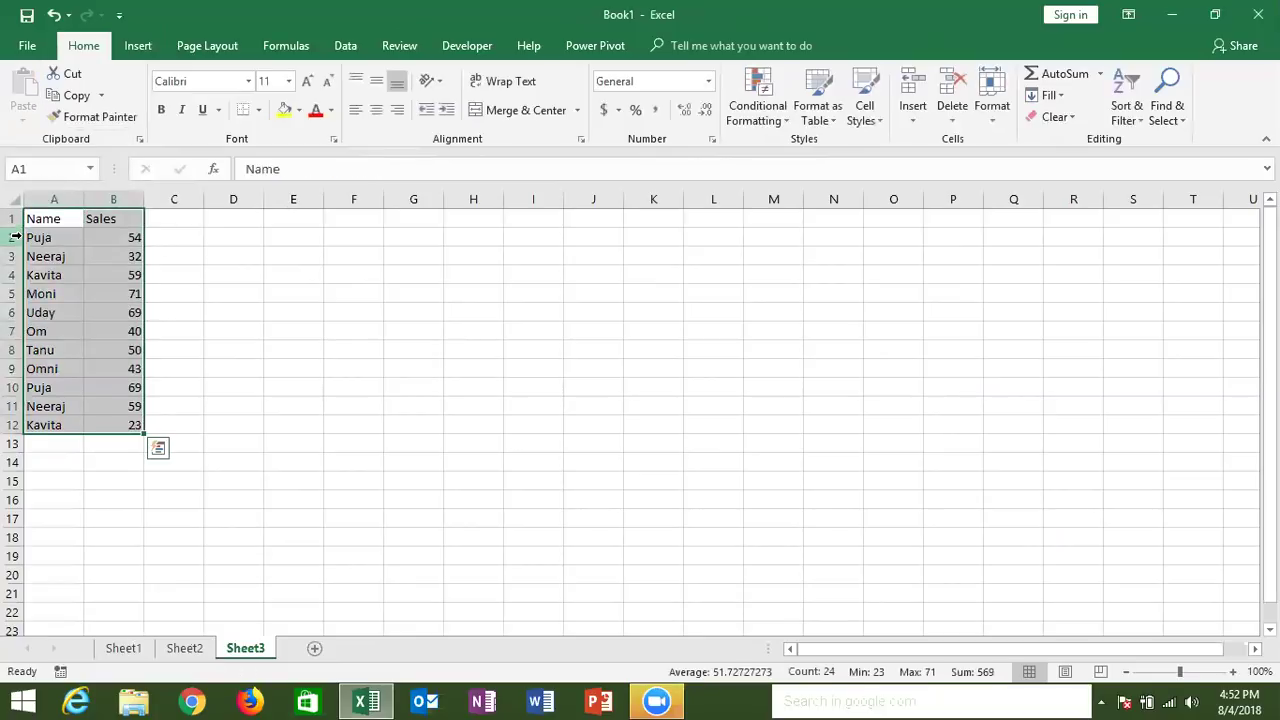
Step: Insert a 2-D clustered column chart of the Sales values and drag it beside the table
left_click(138, 46)
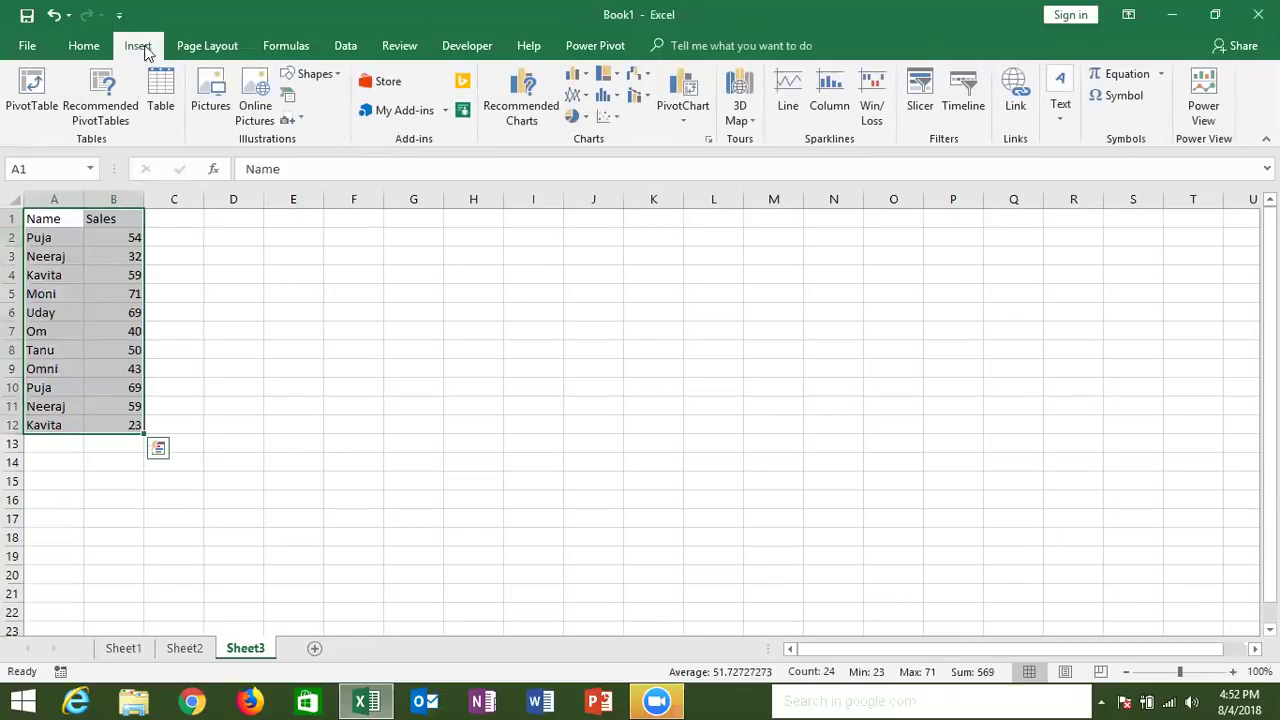
left_click(575, 88)
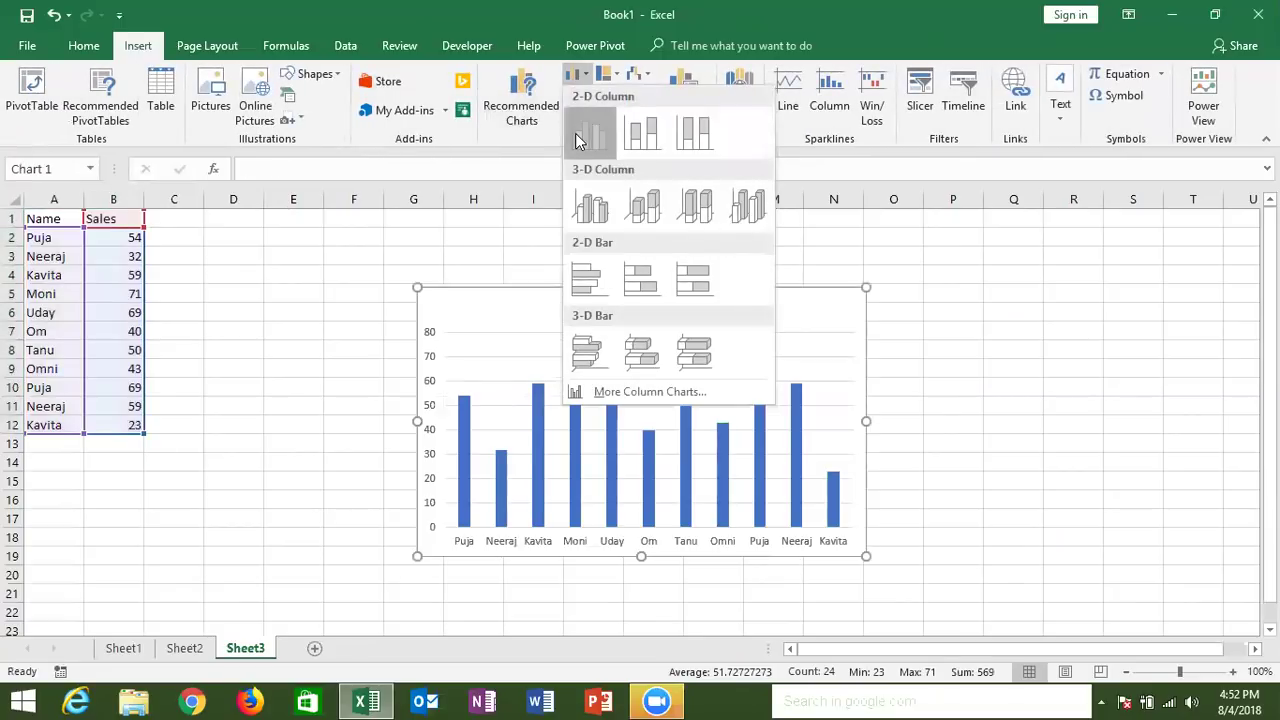
left_click(586, 131)
left_click_drag(529, 306, 331, 254)
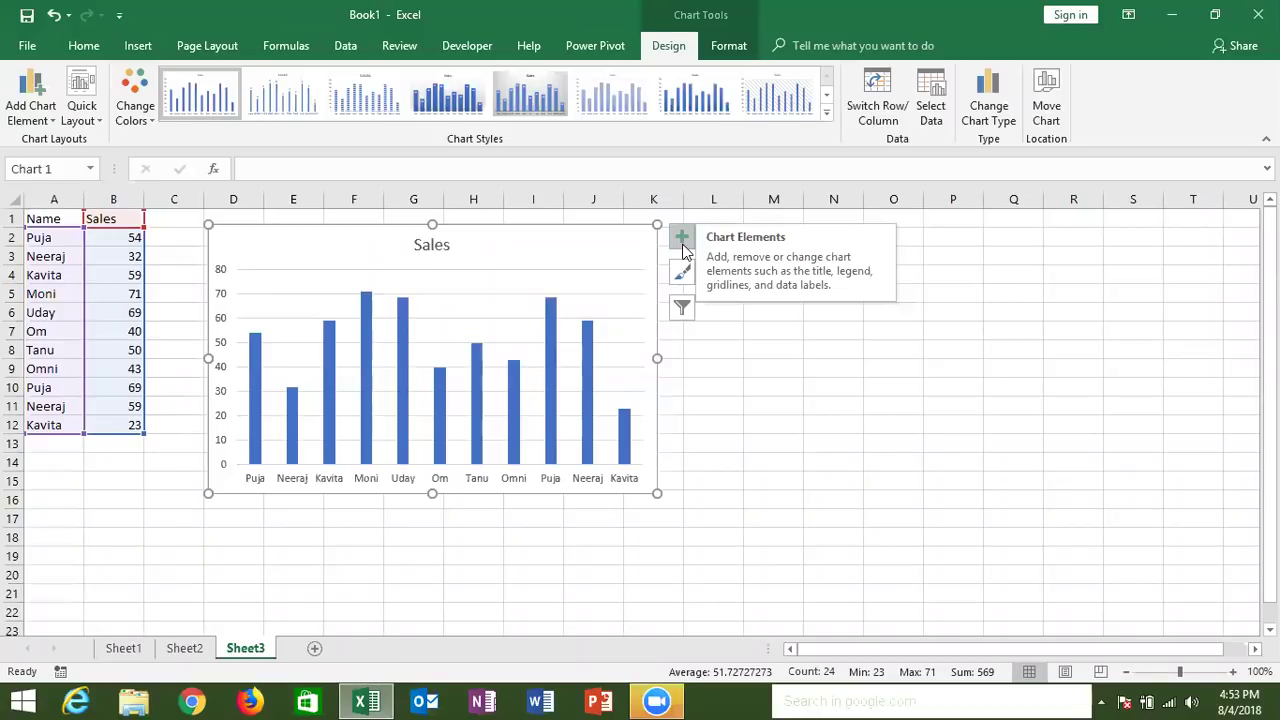
Step: Try axis titles and data labels, then leave the Sales chart with only a data table beneath it
left_click(681, 240)
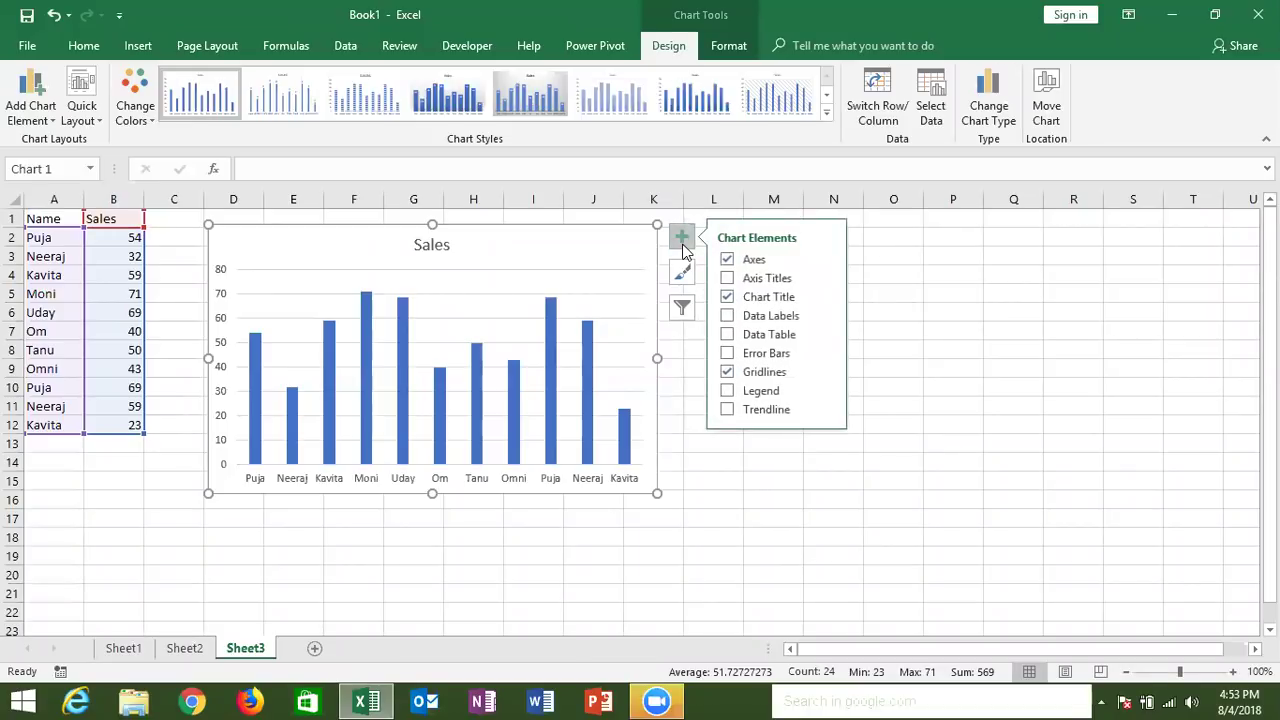
left_click(727, 278)
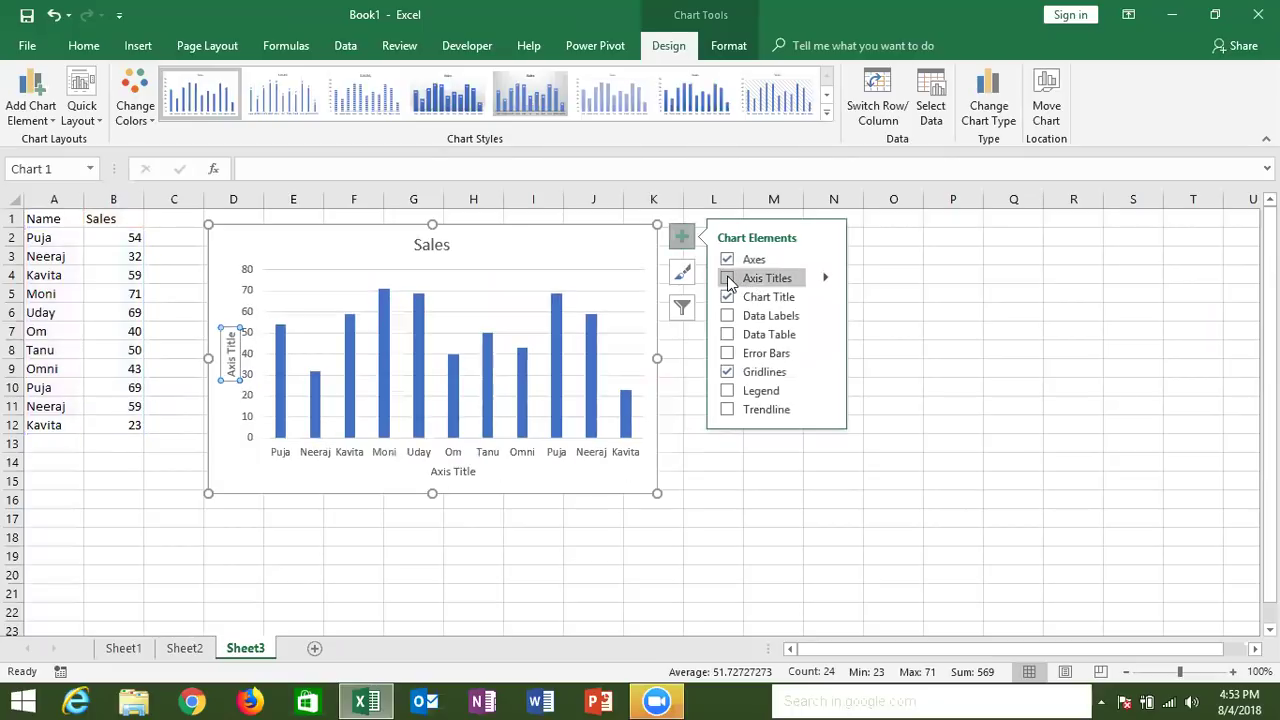
left_click(727, 278)
left_click(727, 315)
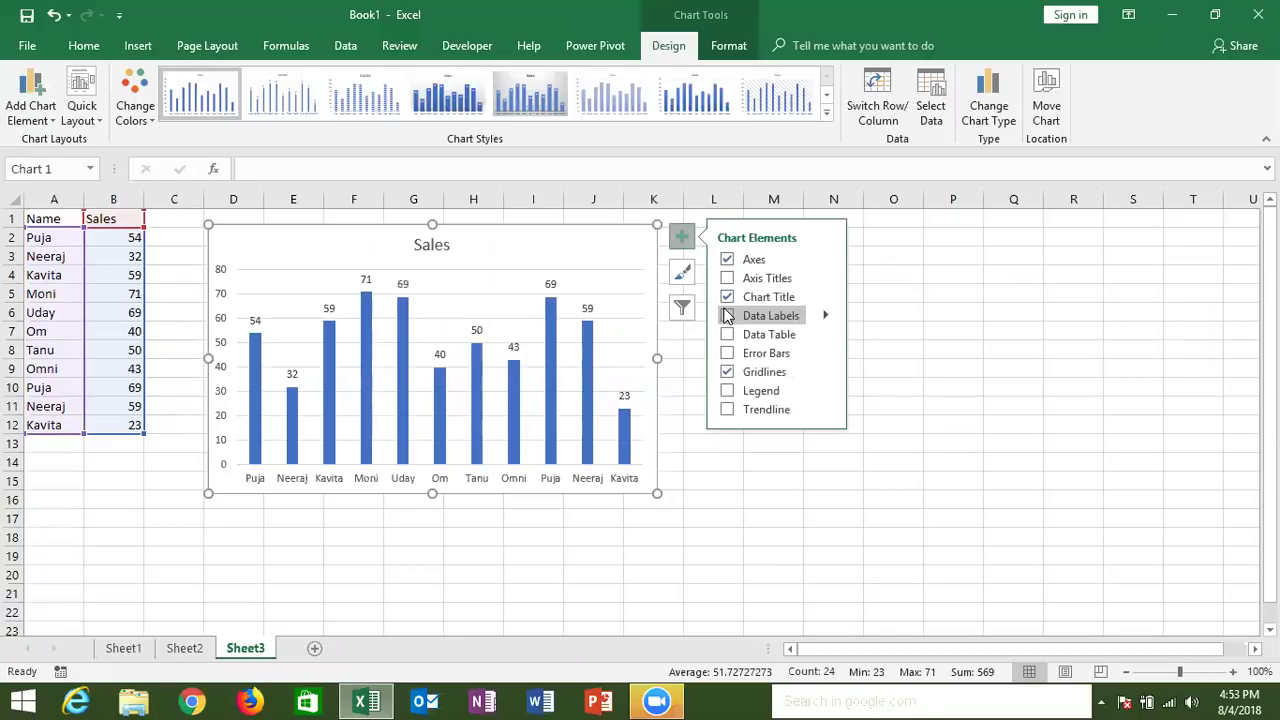
left_click(727, 315)
left_click(727, 334)
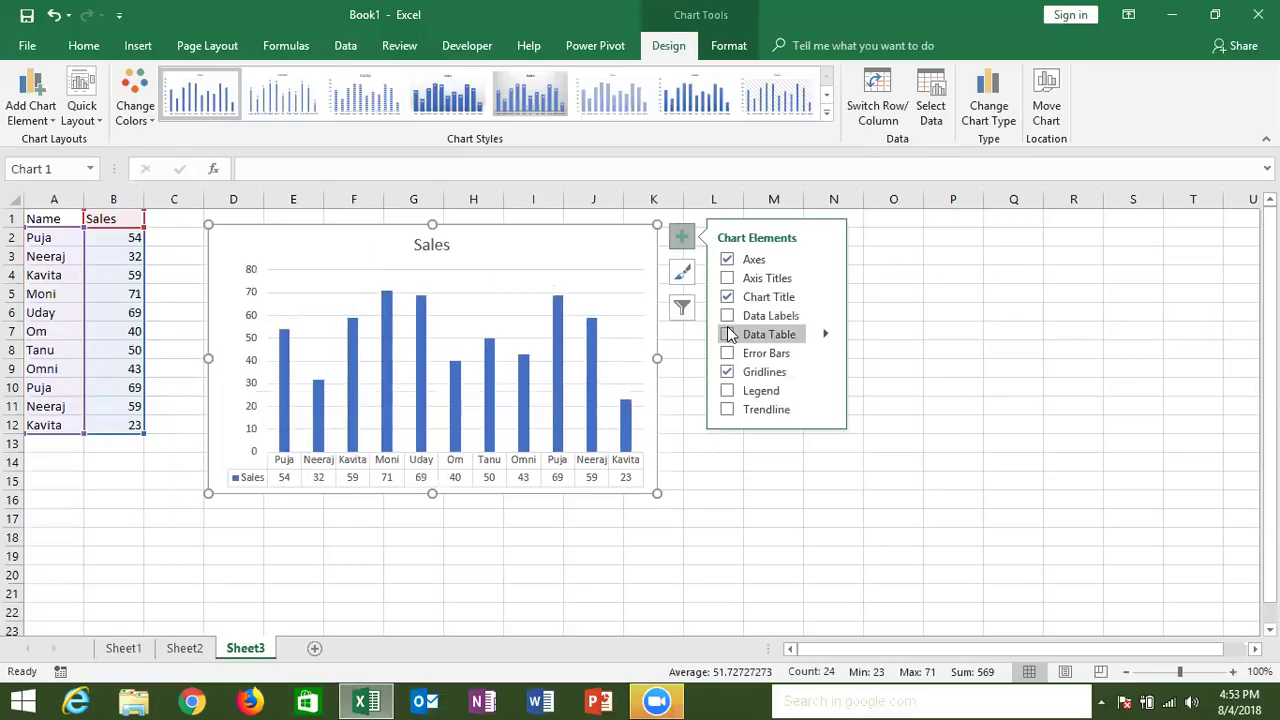
left_click(727, 334)
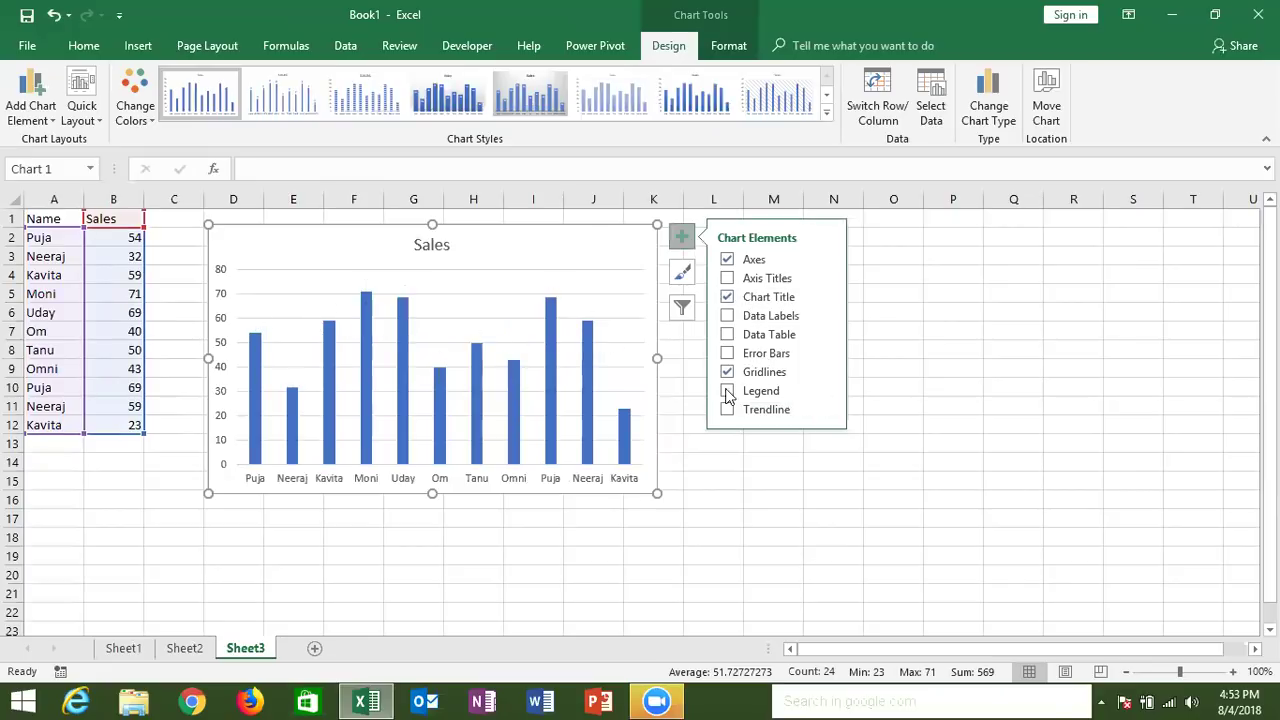
left_click(727, 315)
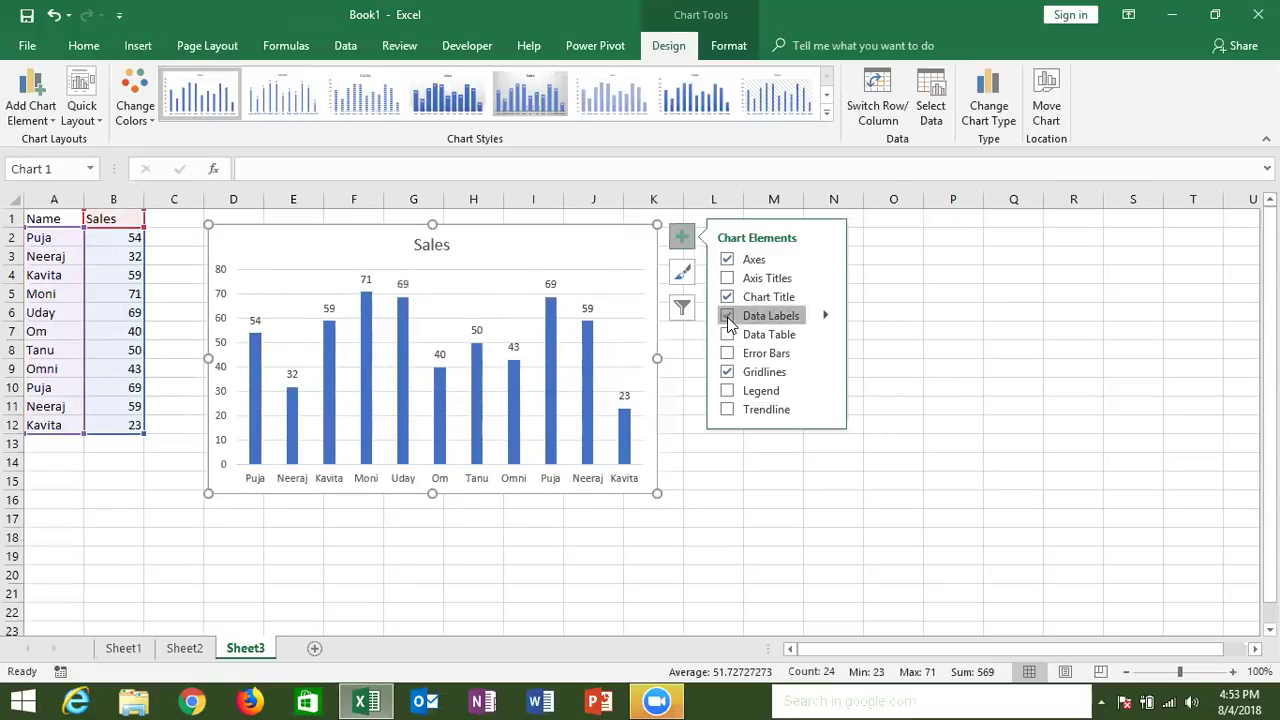
left_click(727, 316)
left_click(727, 336)
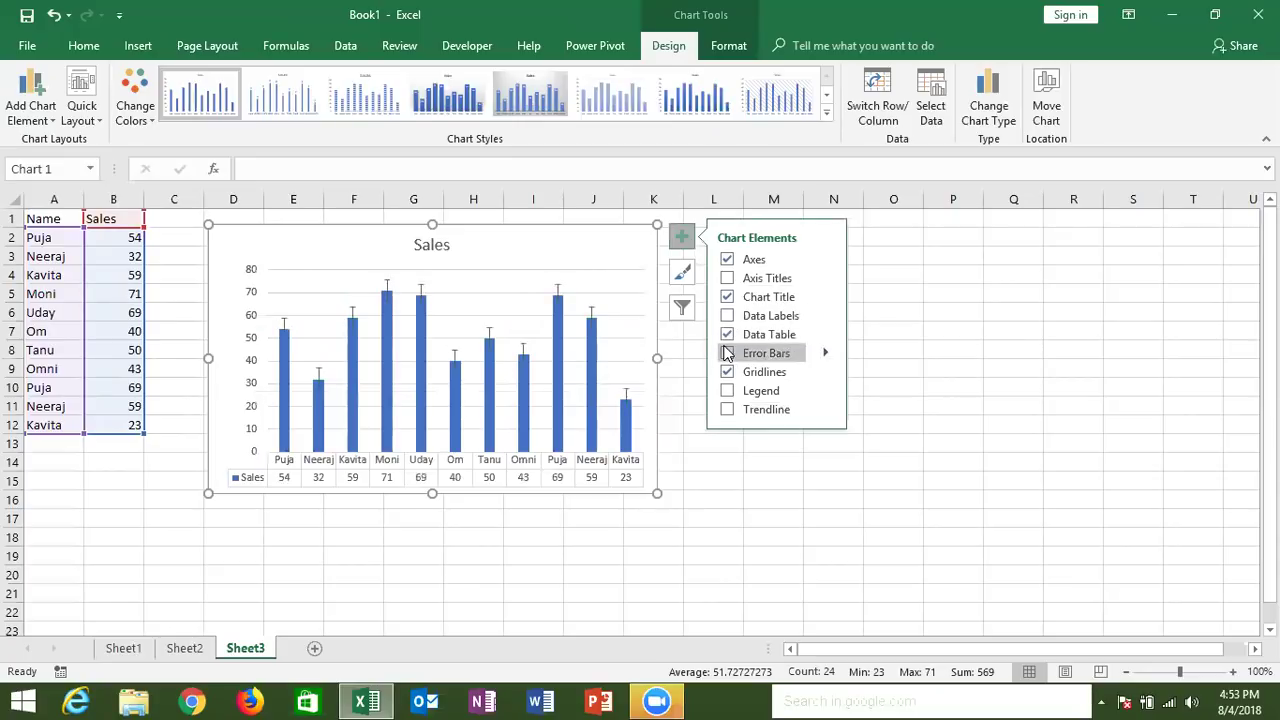
Step: Browse the chart style gallery, then show the Chart Filters list of the Sales series and names
left_click(682, 276)
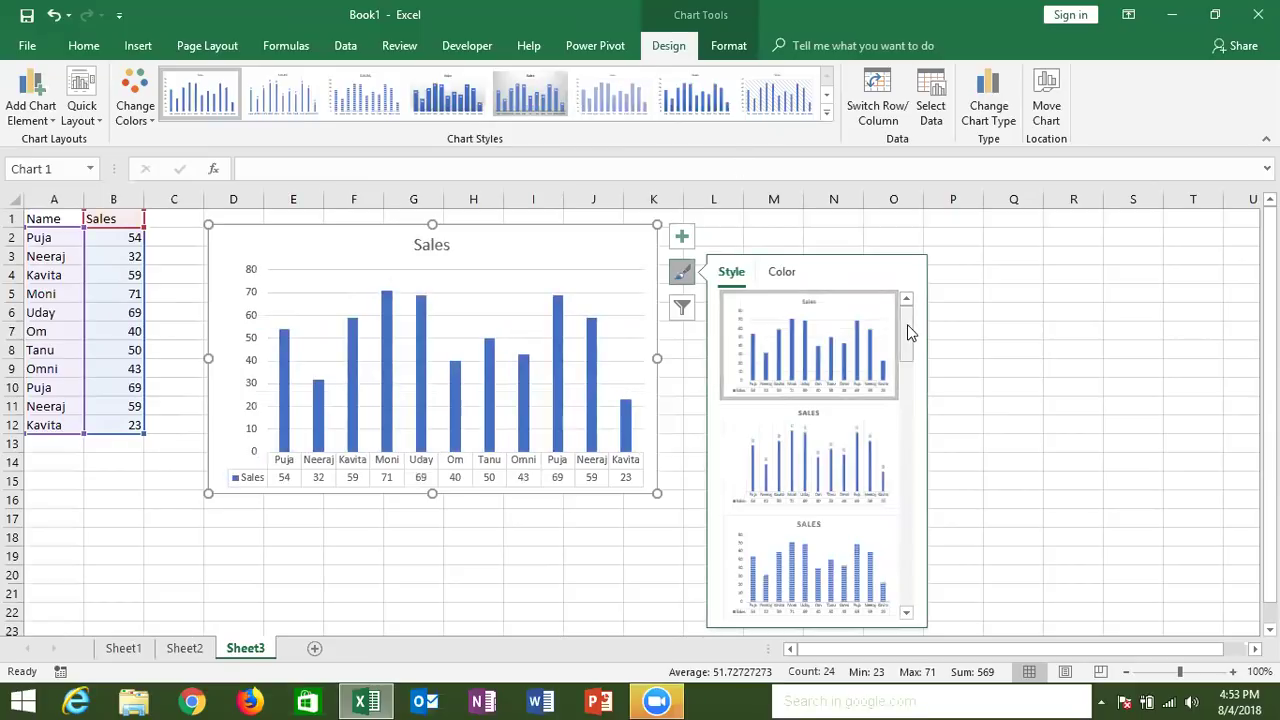
mouse_move(907, 324)
left_mouse_down()
mouse_move(905, 420)
mouse_move(907, 344)
left_mouse_up()
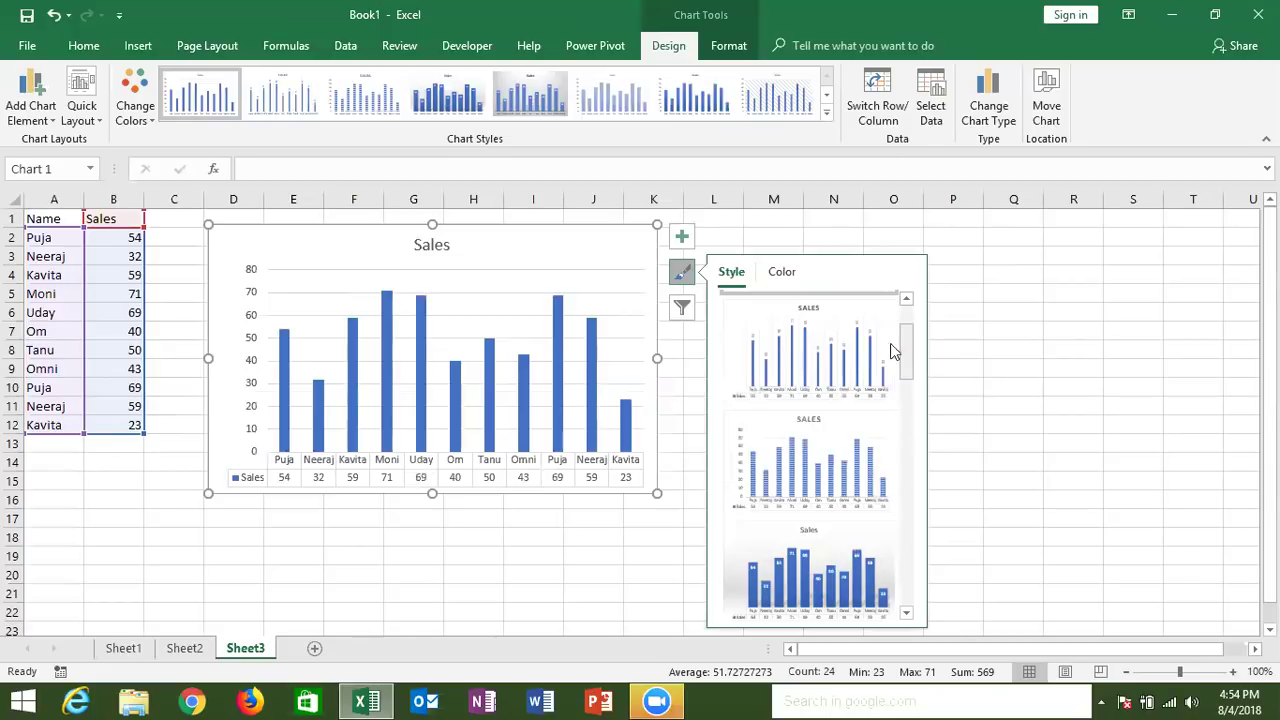
left_click(678, 320)
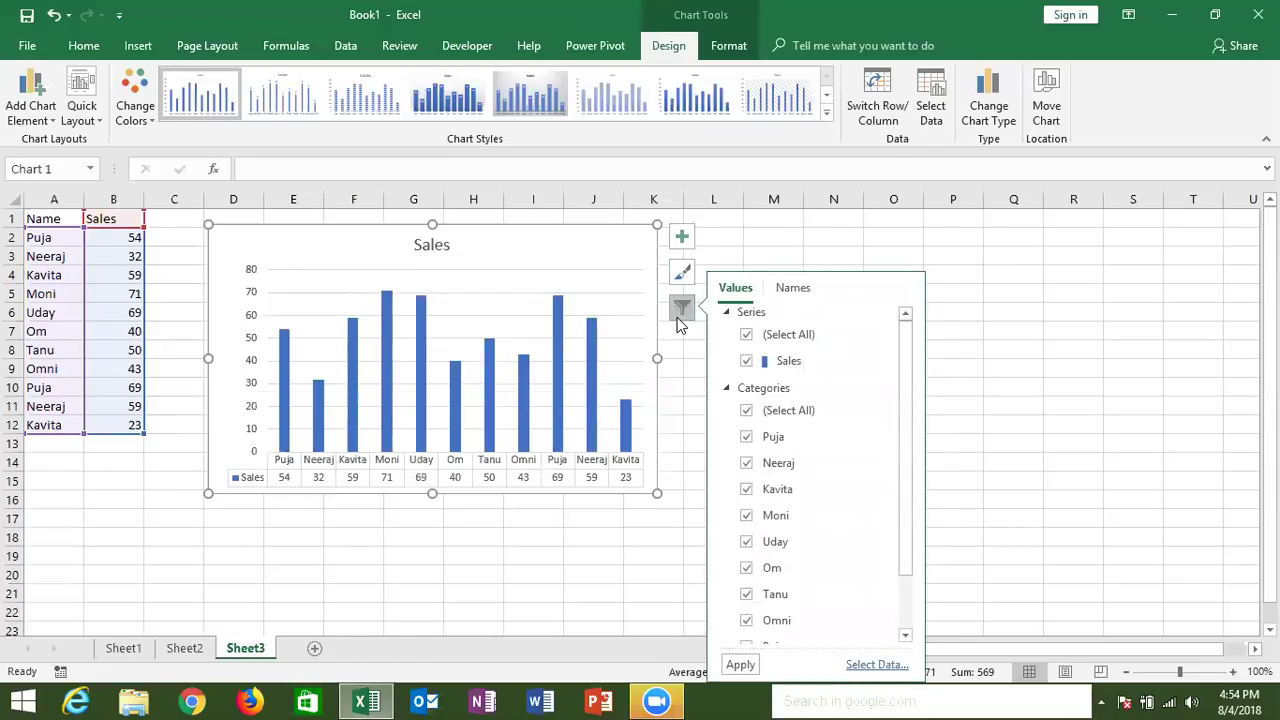
Step: Filter Puja out of the chart, restore her, and close the filter pane
left_click(747, 440)
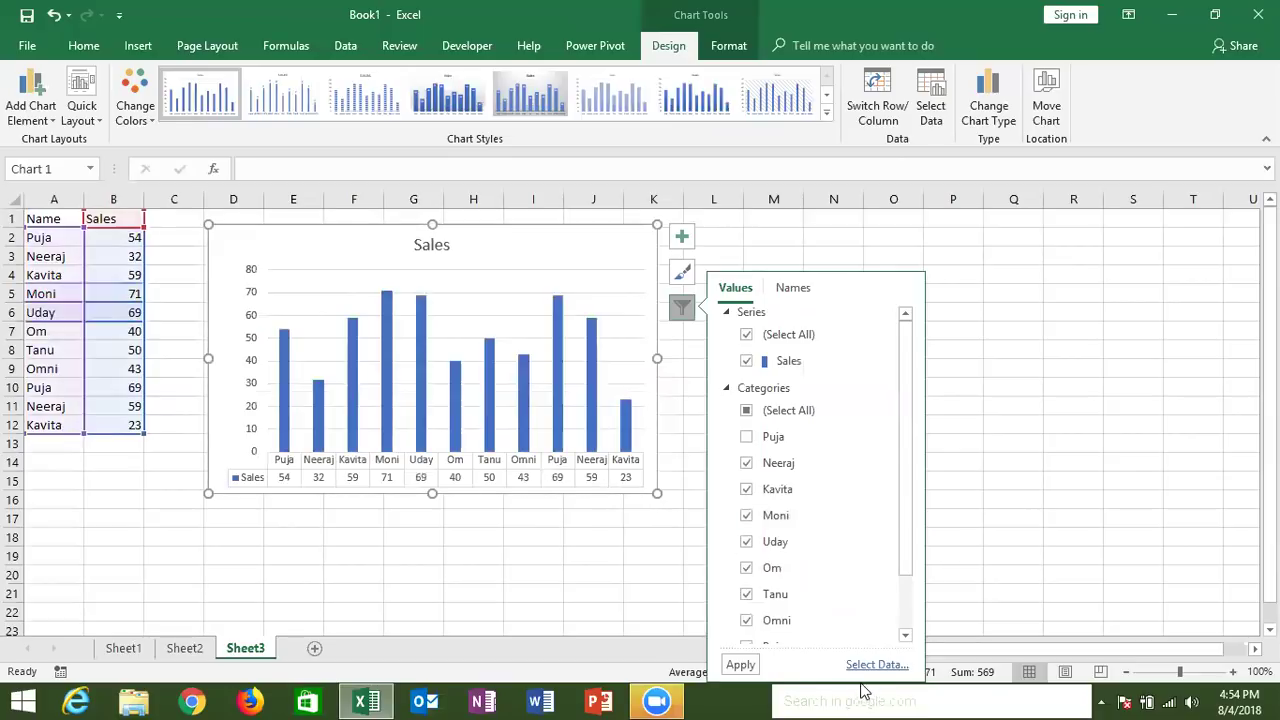
left_click(741, 665)
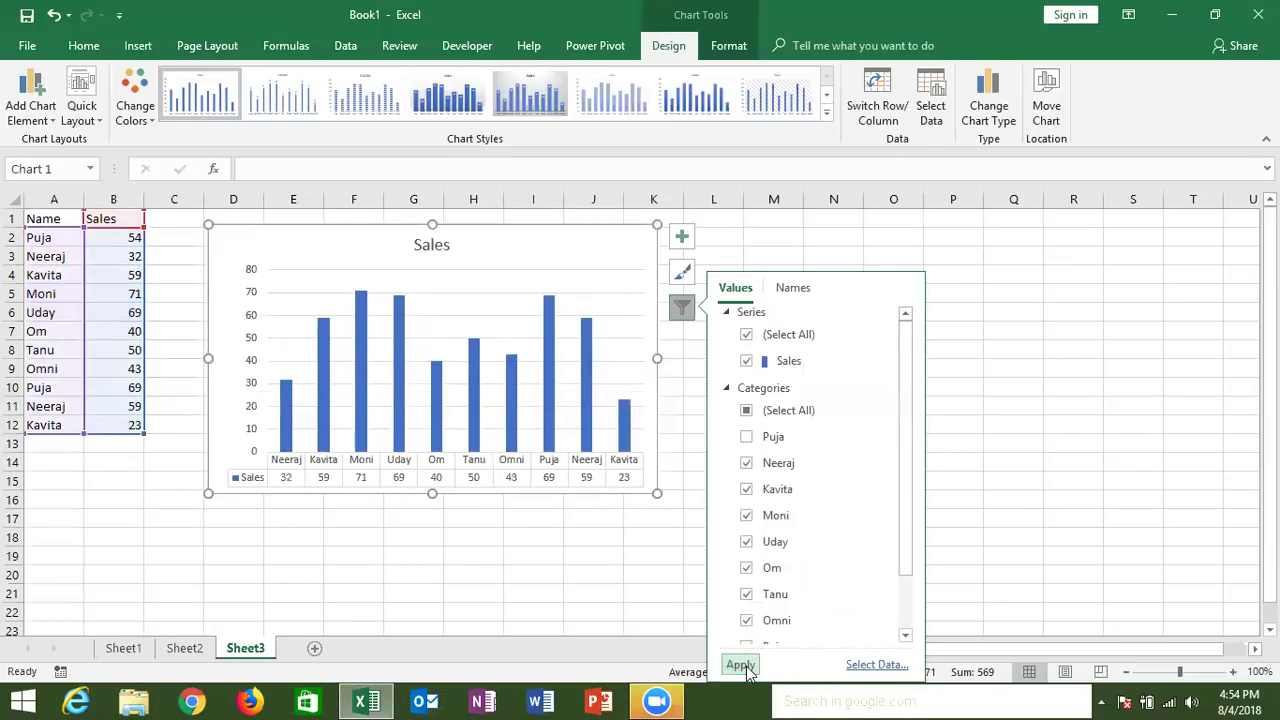
left_click(750, 439)
left_click(741, 665)
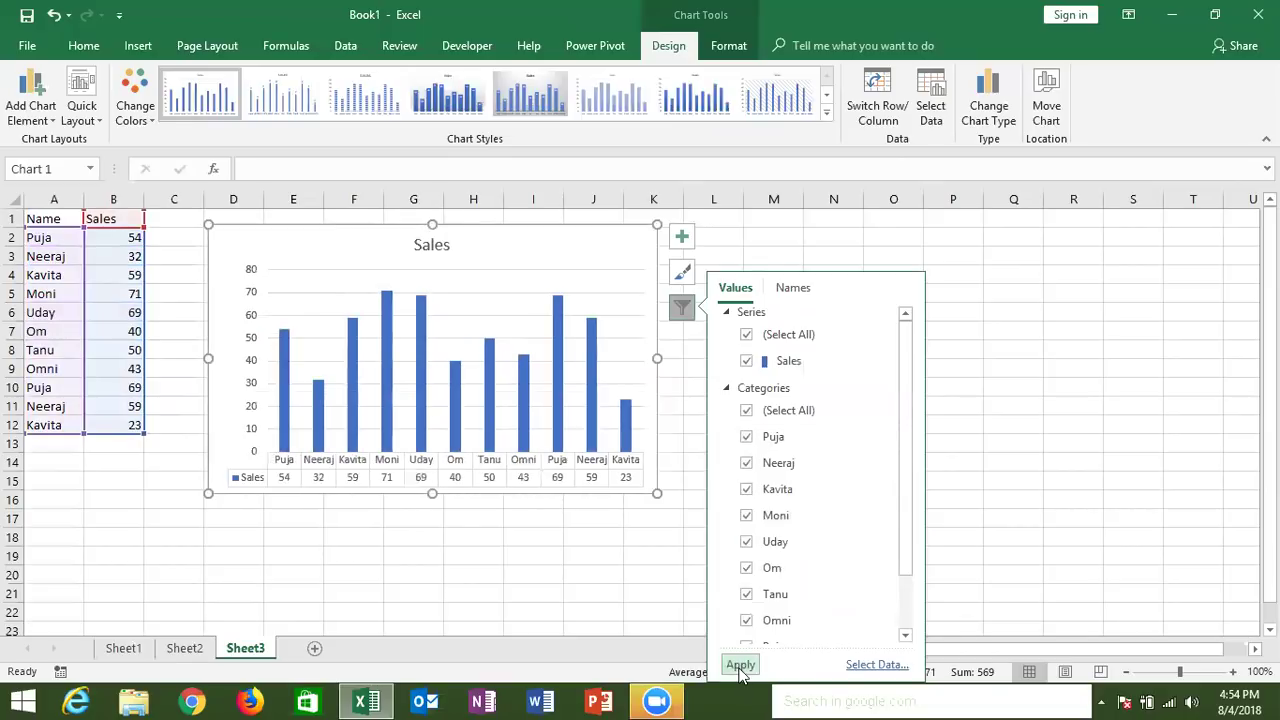
left_click(636, 250)
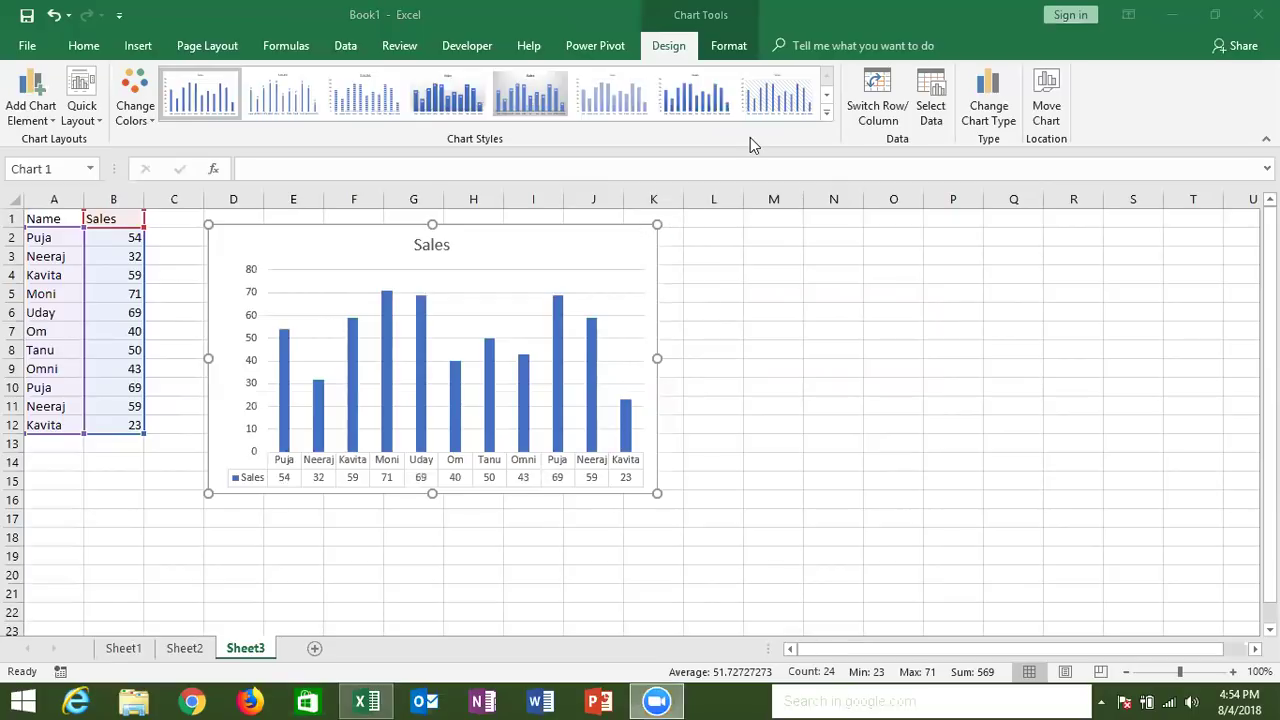
left_click(621, 241)
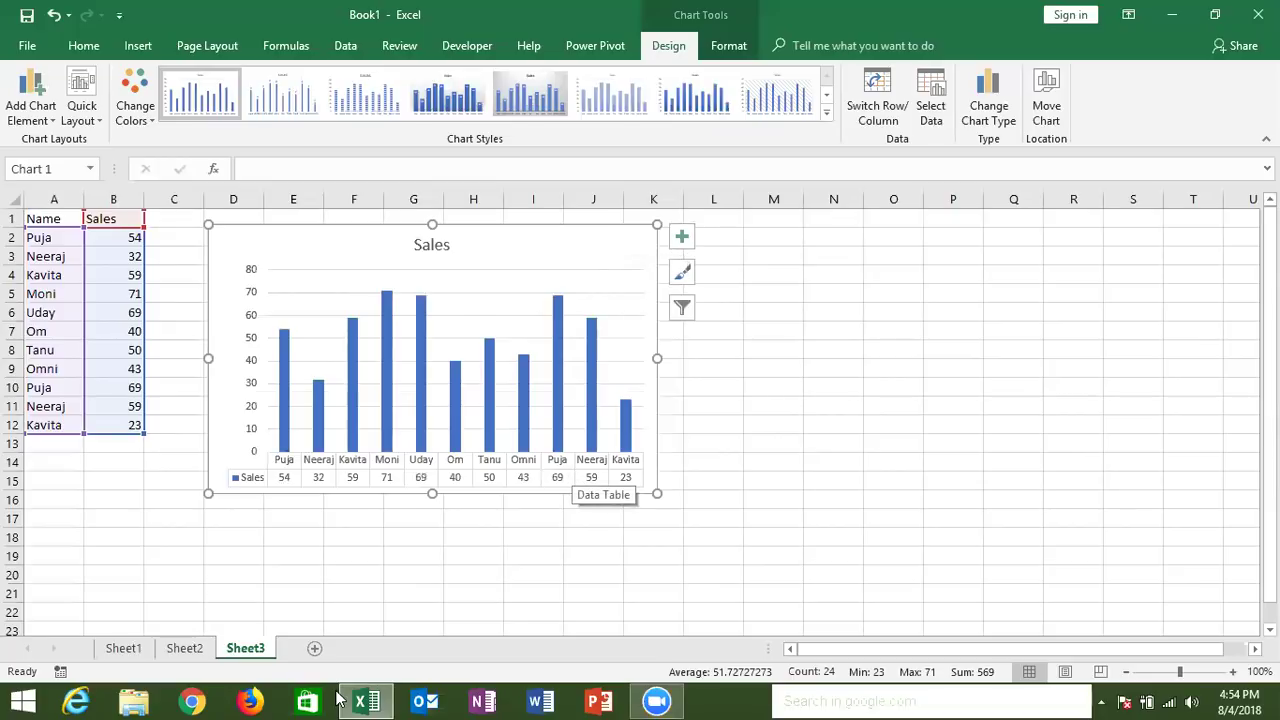
Step: Copy the Name and Sales table A1:B12 and paste it into a new Sheet4
left_click(98, 346)
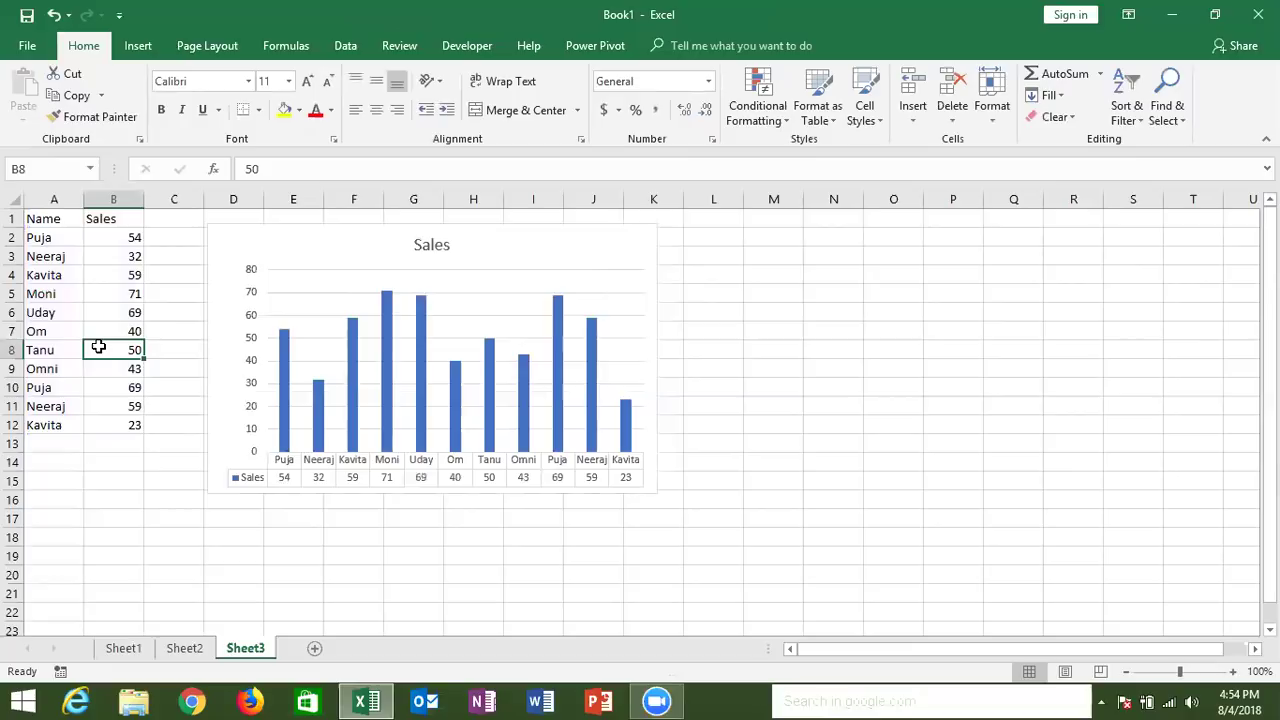
key("ctrl+Up")
key("Left")
key("shift+Right")
key("ctrl+shift+Down")
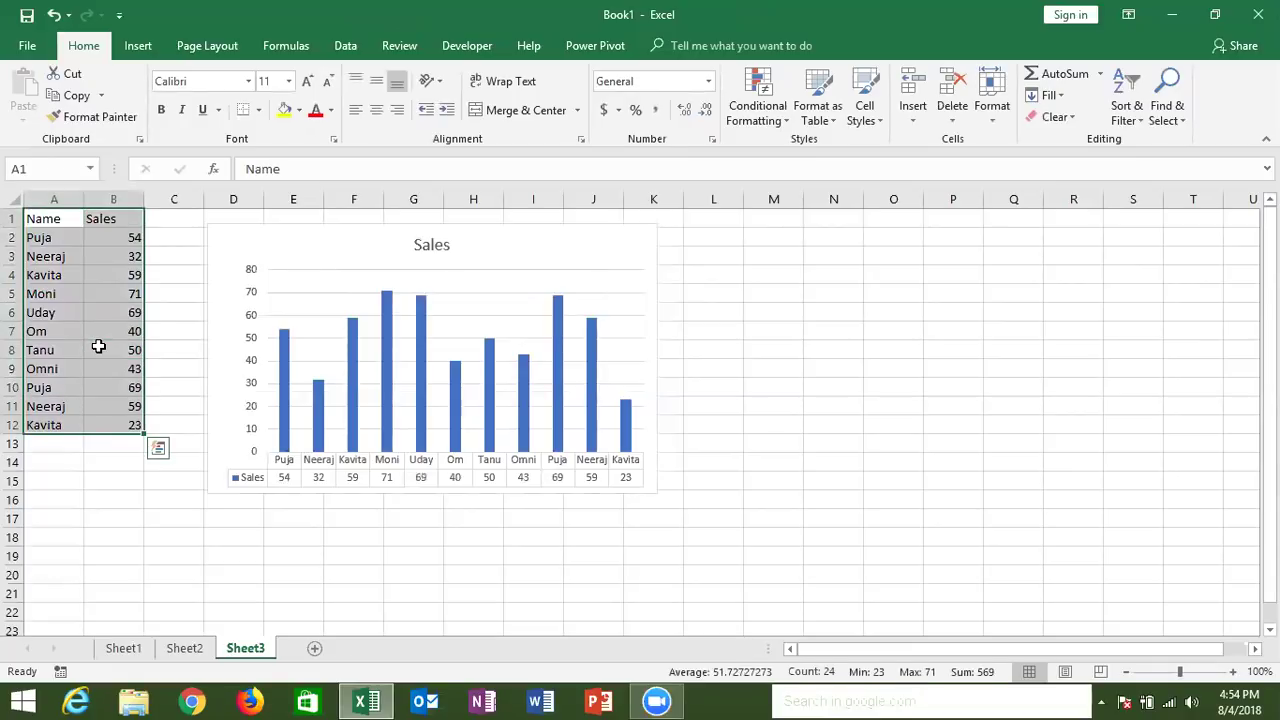
key("ctrl+c")
left_click(314, 648)
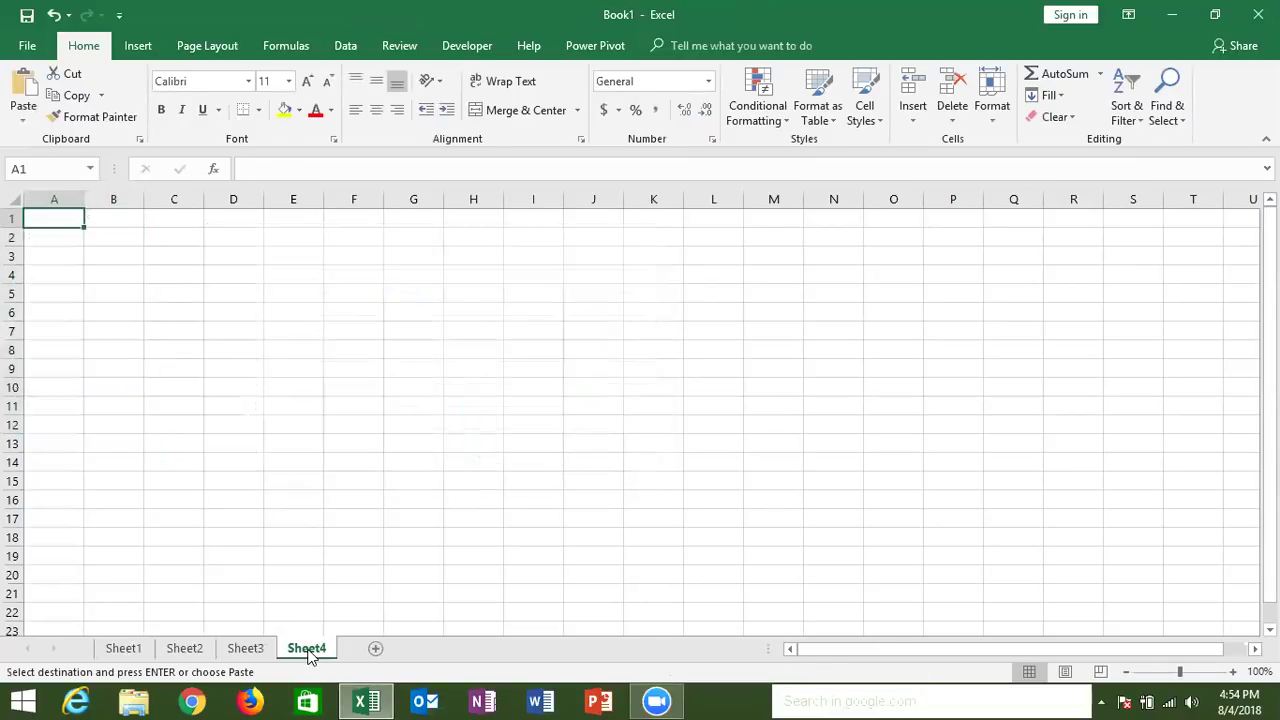
key("ctrl+v")
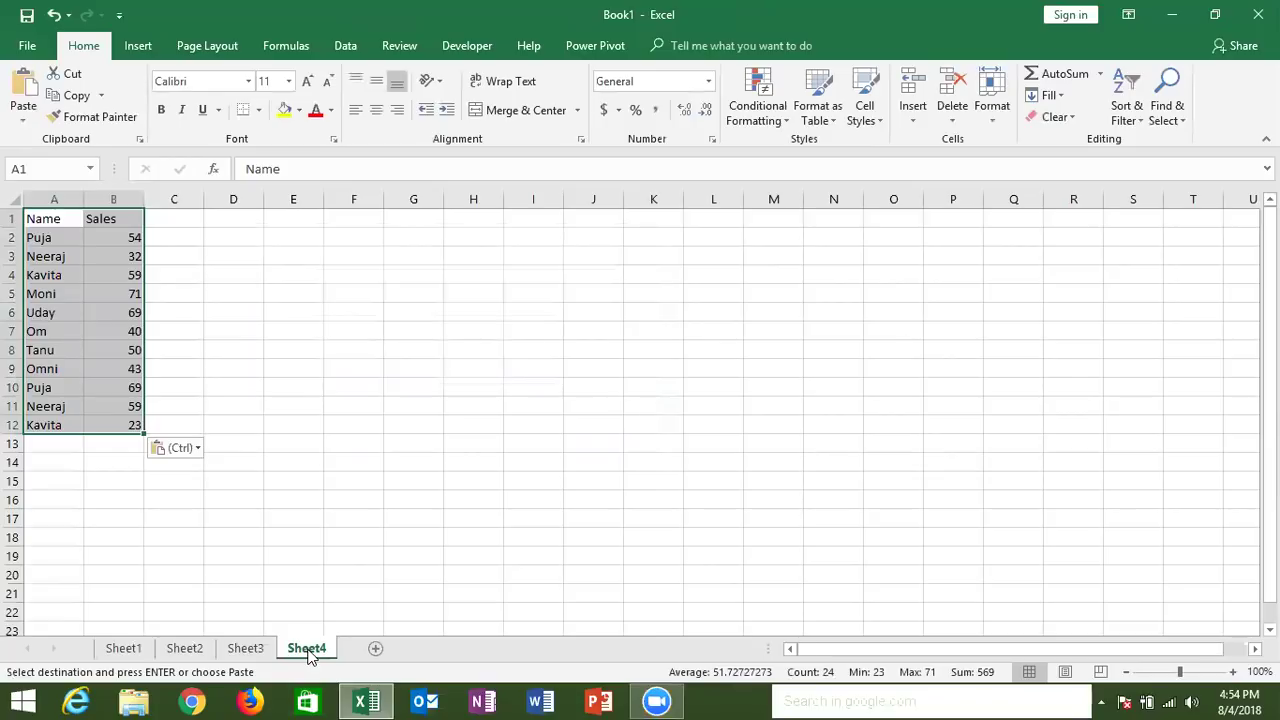
Step: Add a Target column with 50, 62, 32, 85, 45, 78, 95, 56, 32, 85, 45 in C2:C12
key("Right")
key("Right")
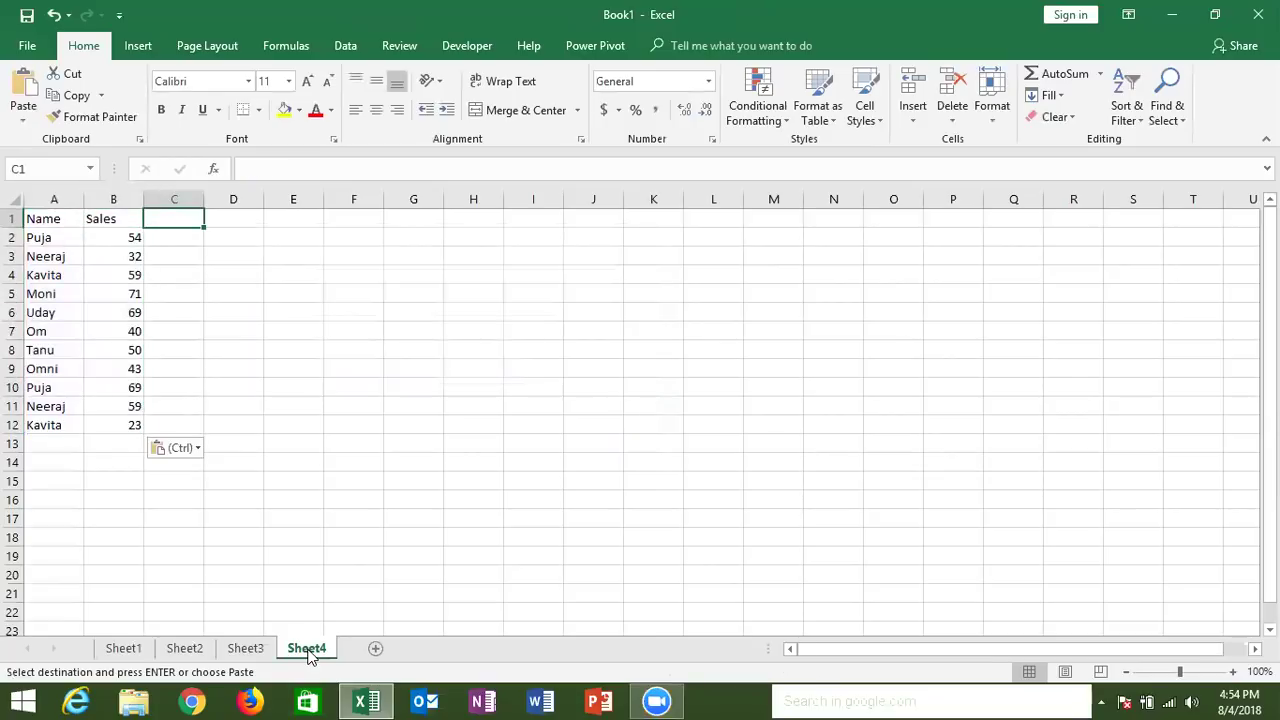
type("Target")
key("Return")
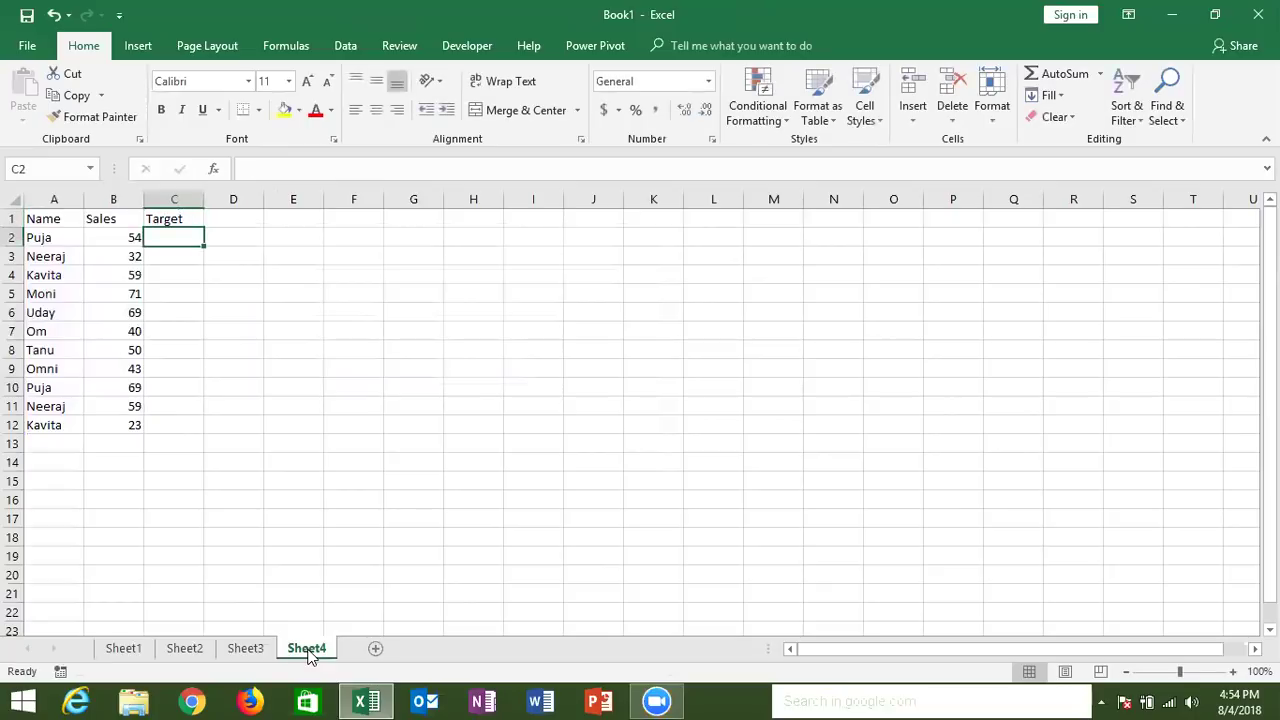
type("50")
key("Return")
type("62")
key("Return")
type("32")
key("Return")
type("85")
key("Return")
type("45")
key("Return")
type("78")
key("Return")
type("95")
key("Return")
type("5")
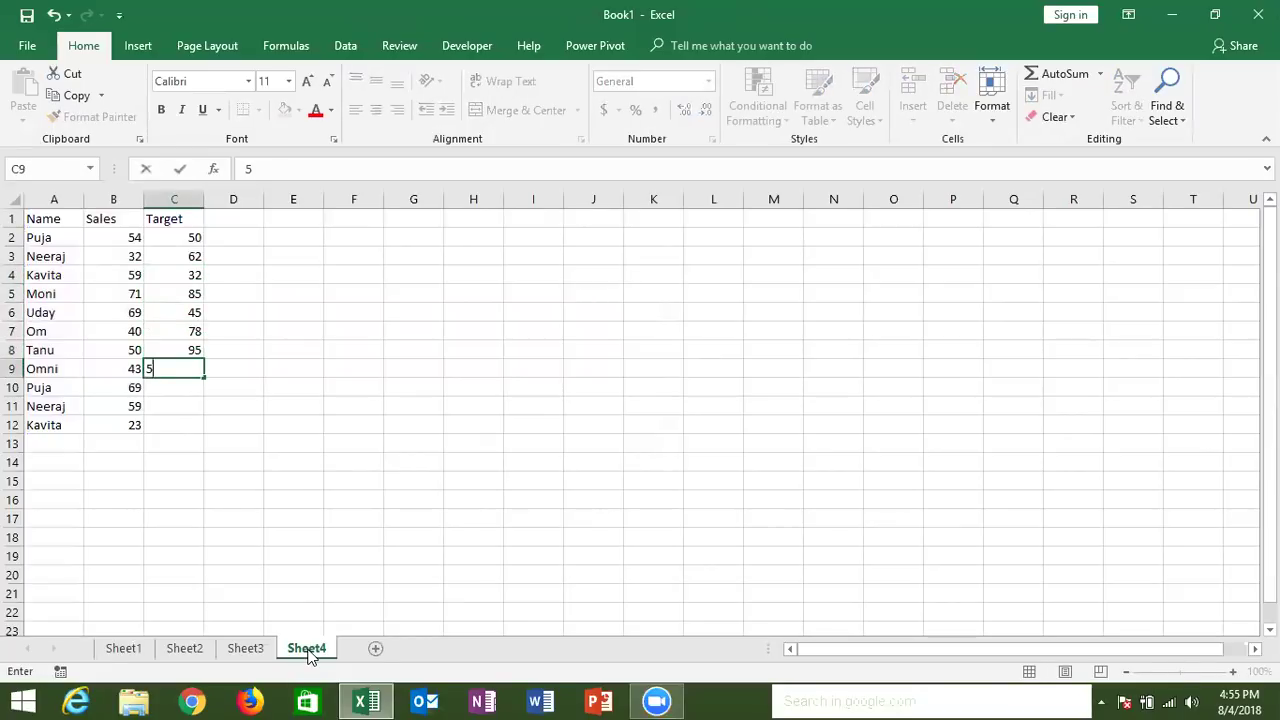
type("6")
key("Return")
type("32")
key("Return")
type("85")
key("Return")
type("45")
key("Return")
Step: Clear the stray entries below the table and select the full A1:C12 table
type("96")
key("Return")
type("85")
key("Escape")
key("Up")
key("Delete")
key("Up")
key("Up")
key("Up")
key("Up")
key("Up")
key("Up")
key("Left")
key("Left")
key("ctrl+shift+Down")
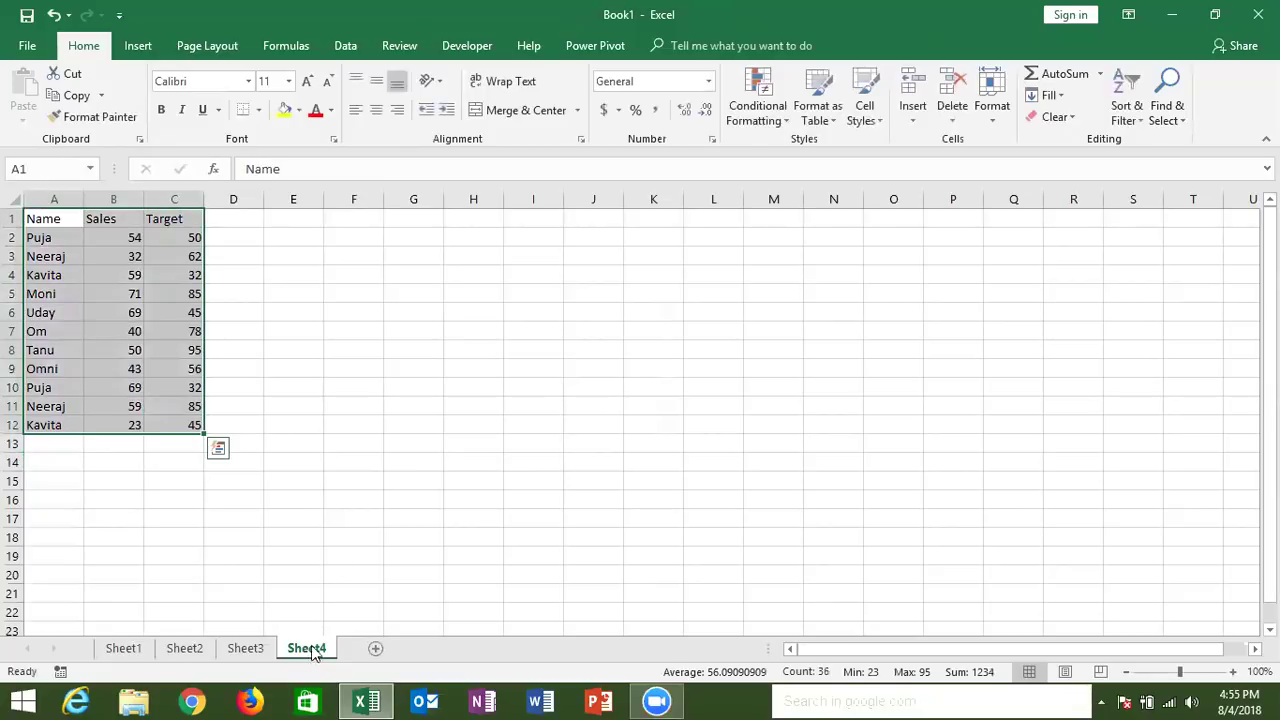
Step: Insert a clustered column chart of Sales and Target beside the table and select the Target series
left_click(138, 46)
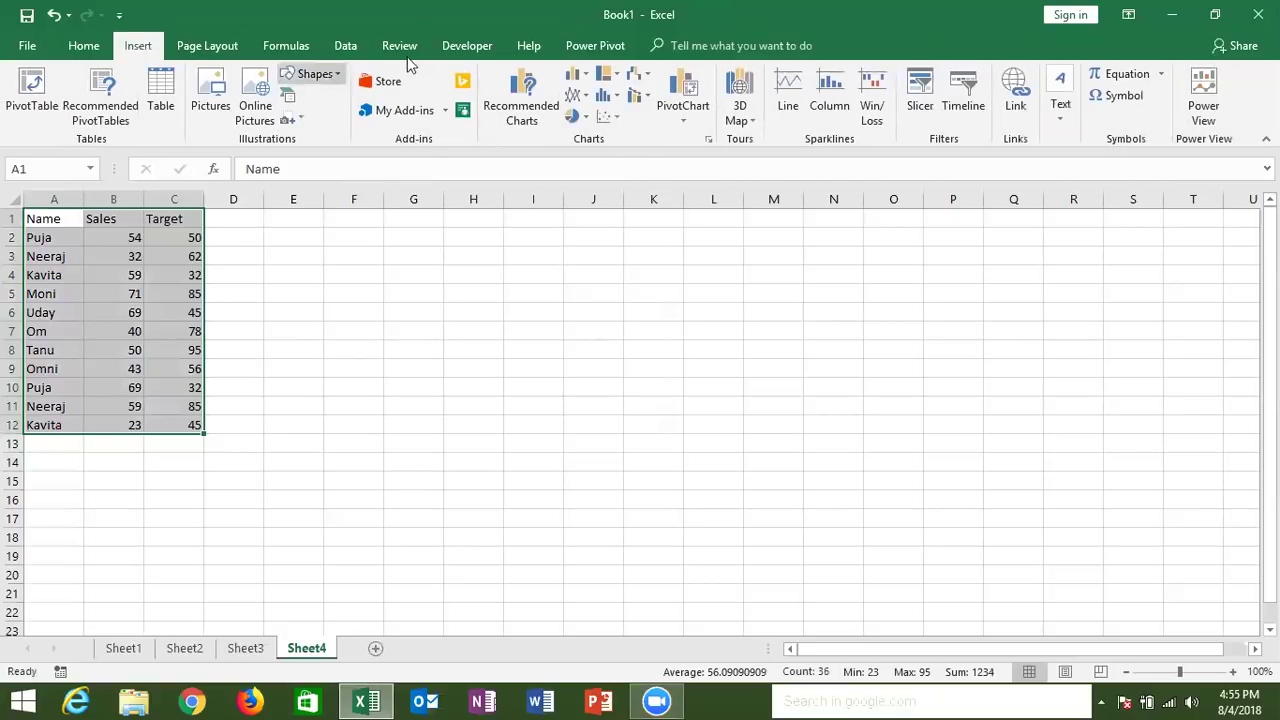
left_click(586, 82)
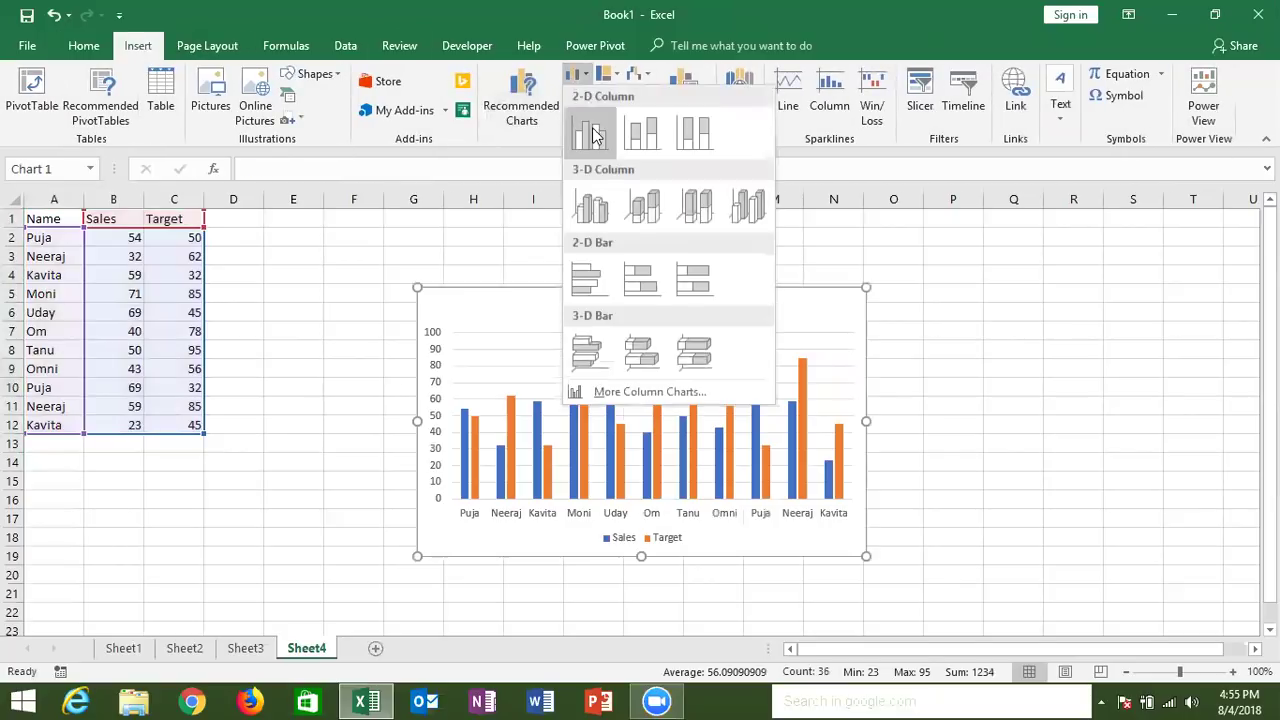
left_click(589, 135)
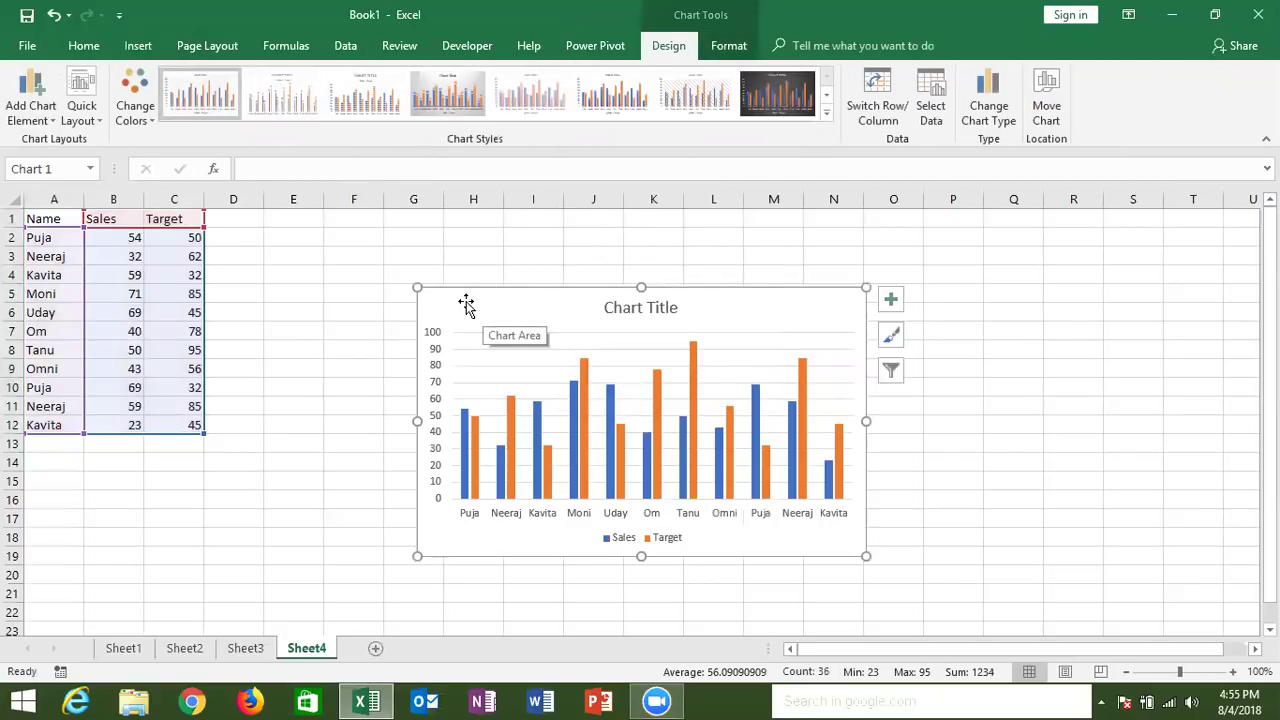
left_click_drag(466, 305, 318, 245)
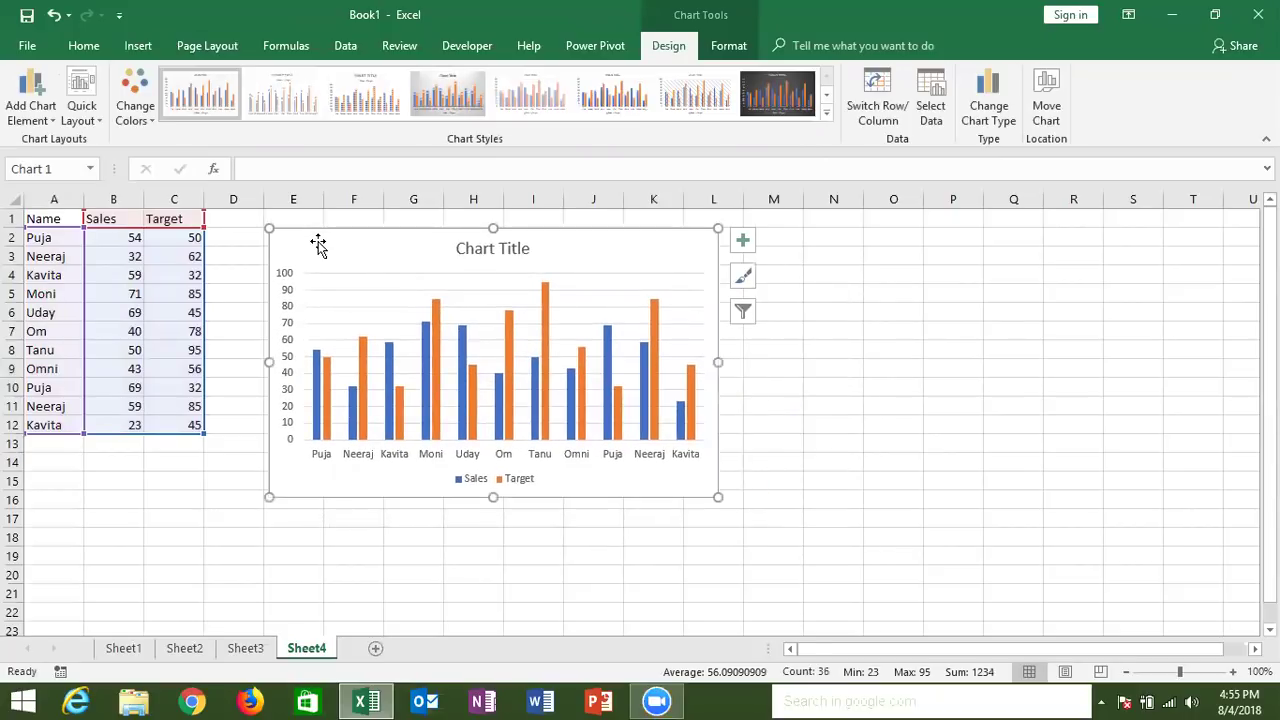
left_click(326, 373)
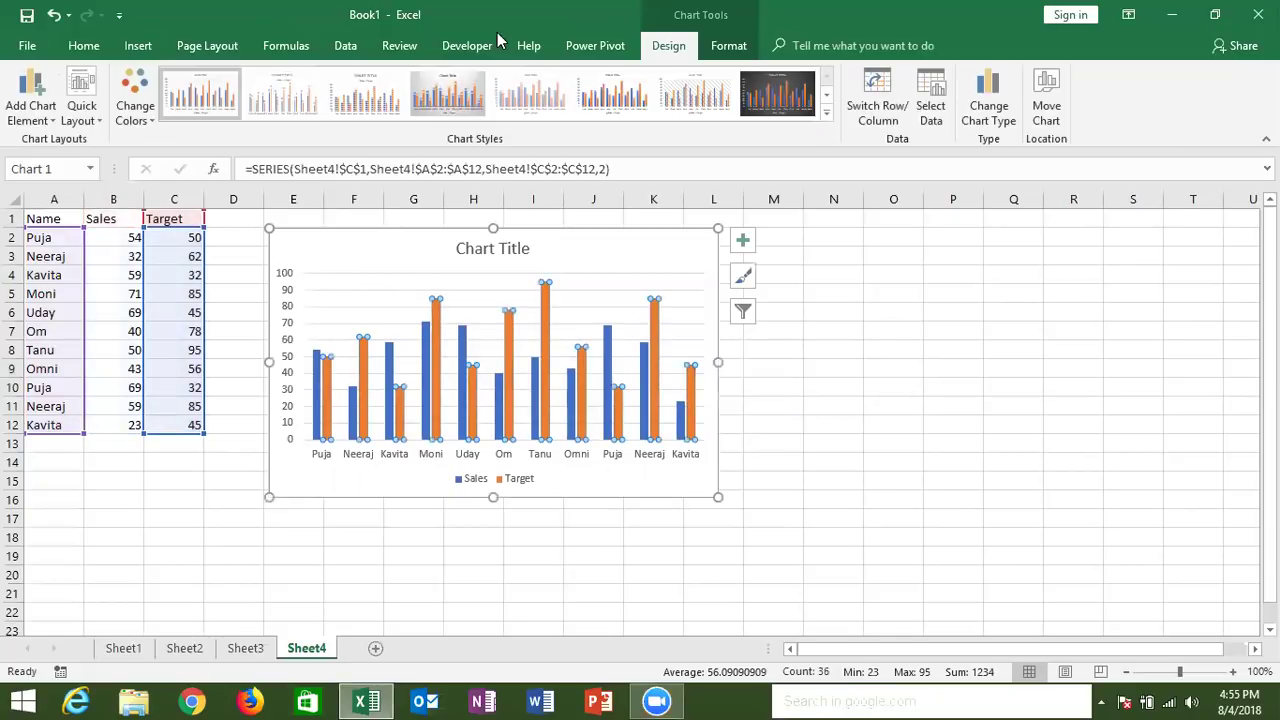
Step: Open Change Series Chart Type for the Target series from its right-click menu
mouse_move(435, 332)
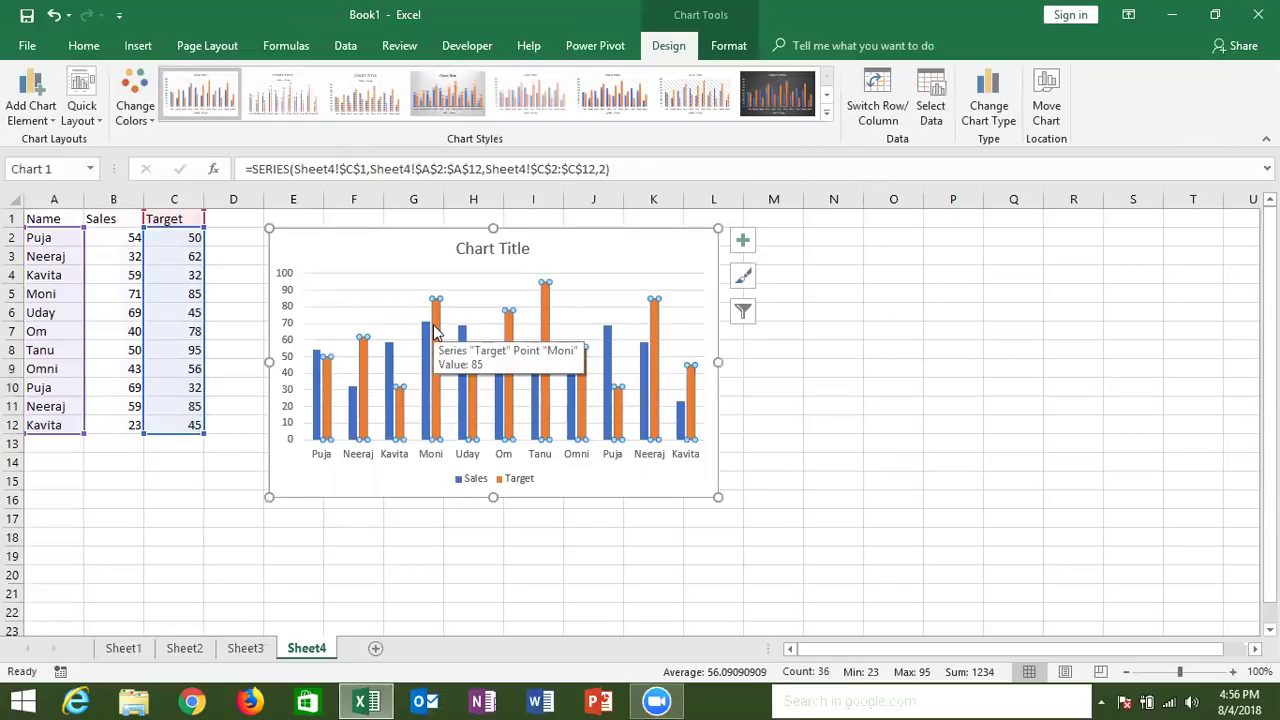
right_click(435, 332)
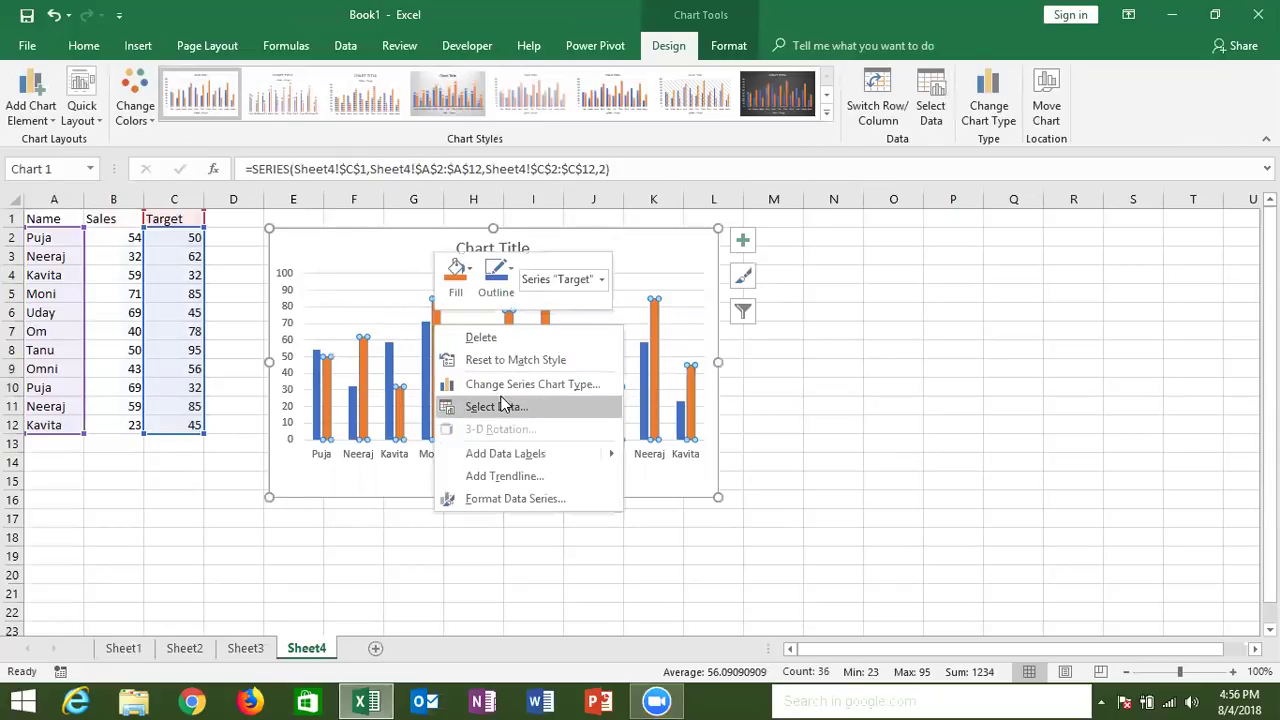
key("Escape")
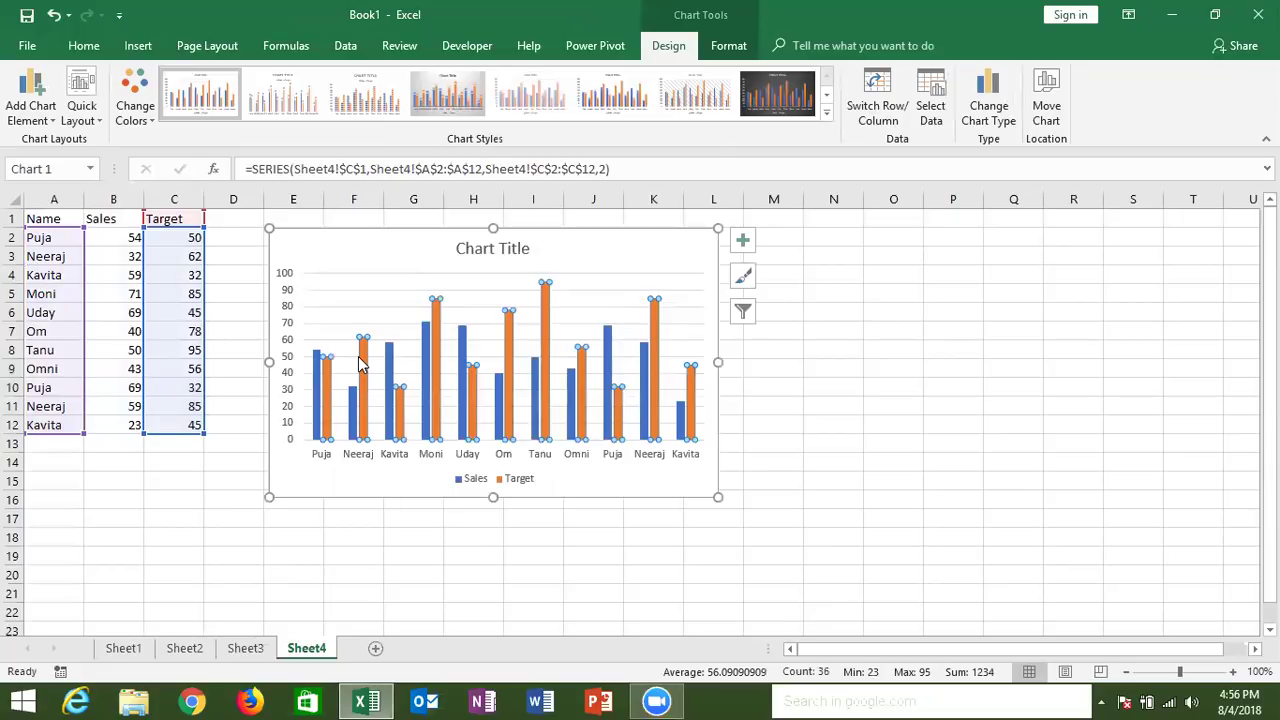
right_click(367, 358)
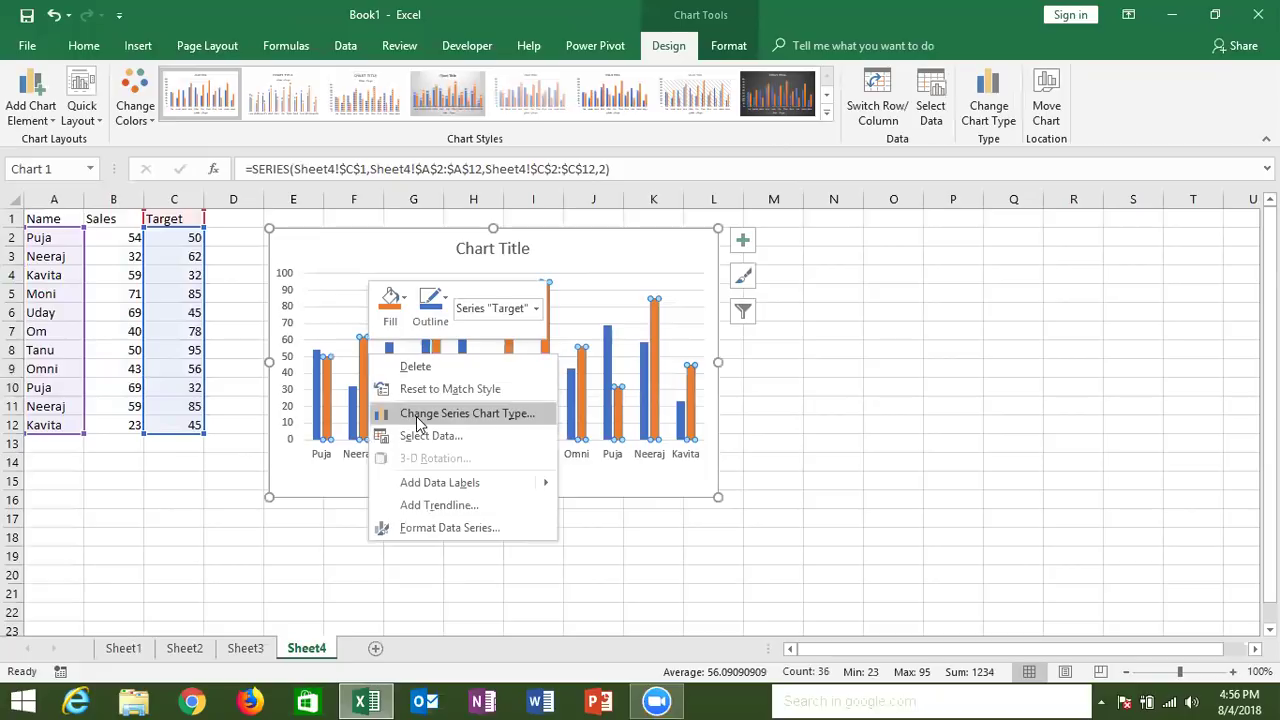
left_click(417, 416)
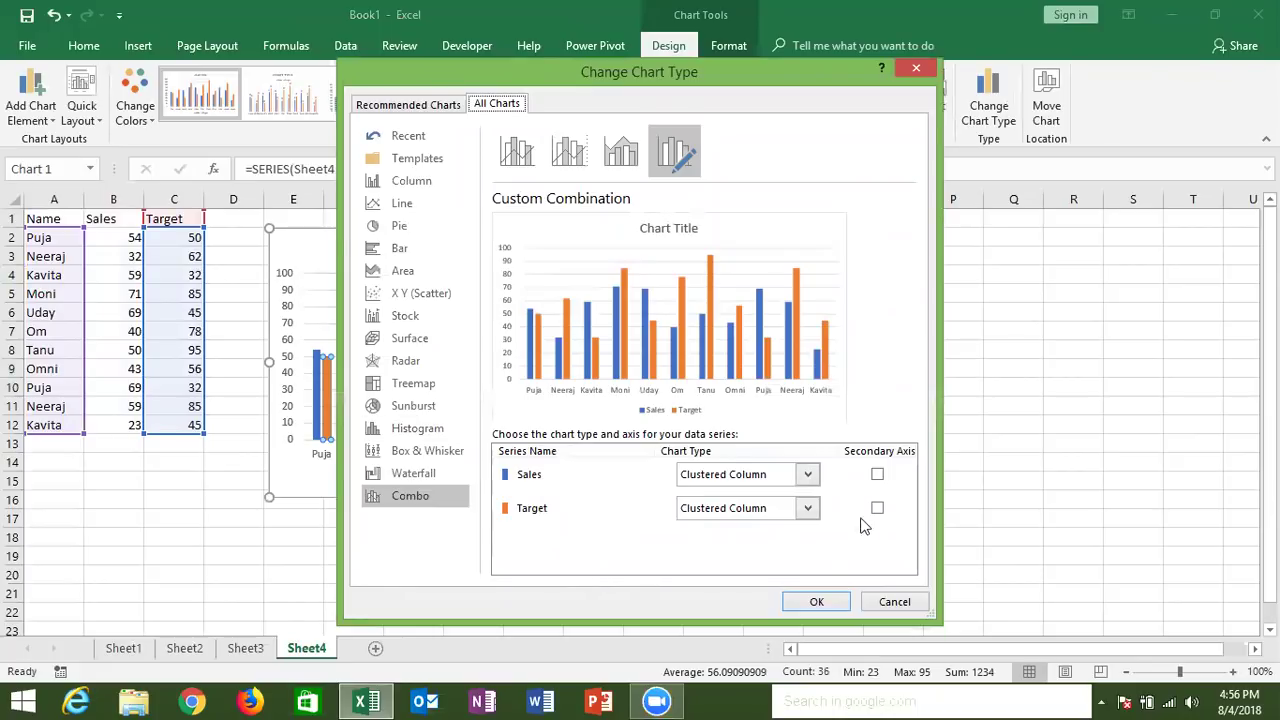
Step: Set Target to Line with Markers, keeping Sales as clustered columns, and apply the combo chart
left_click(808, 510)
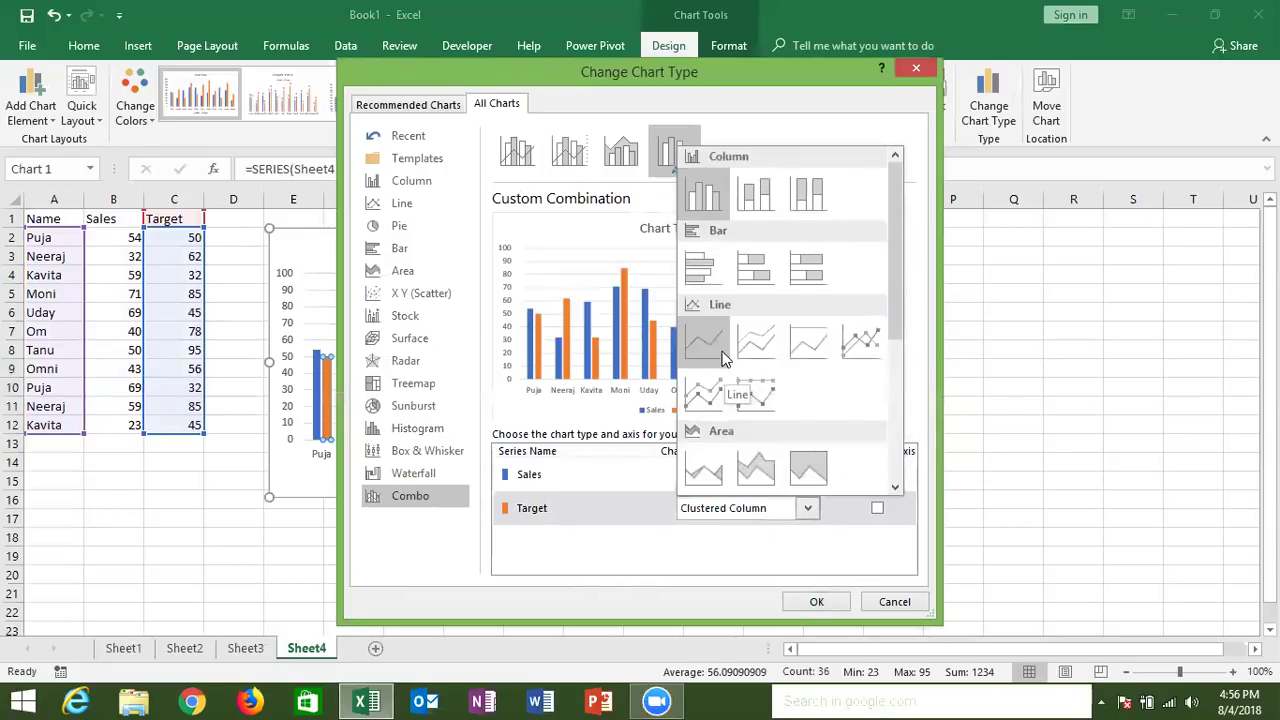
left_click(843, 349)
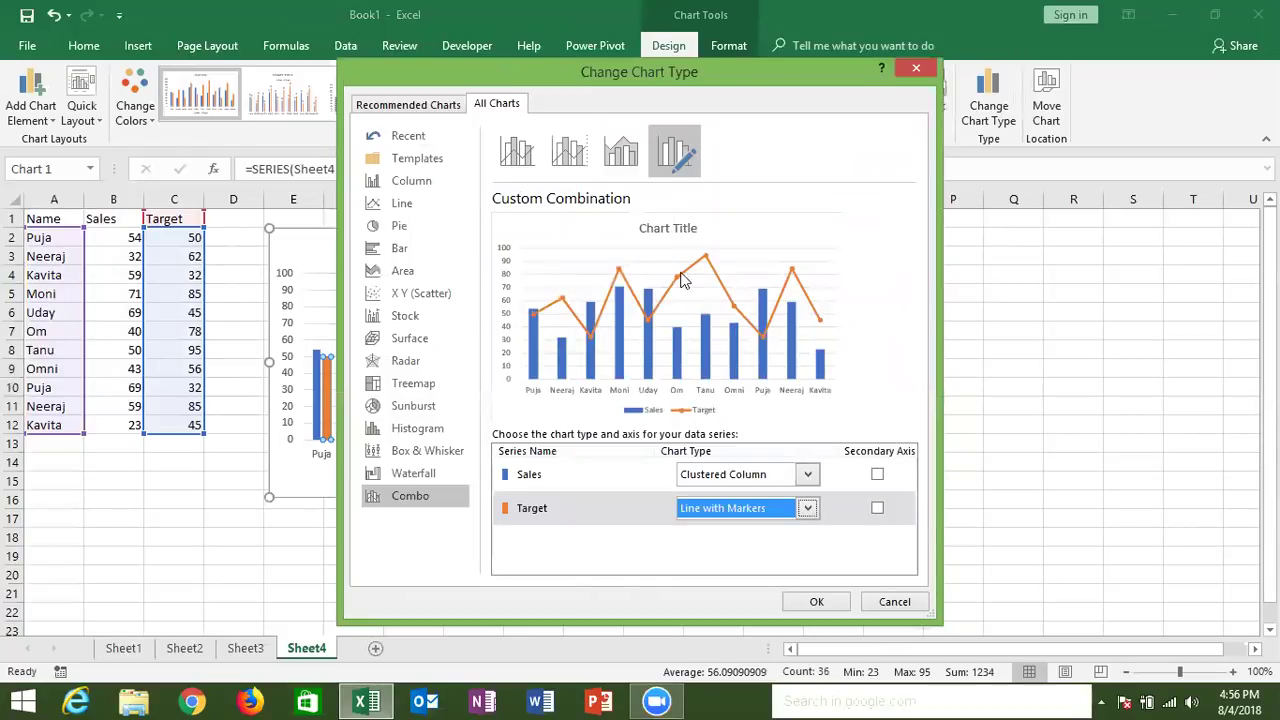
left_click(816, 603)
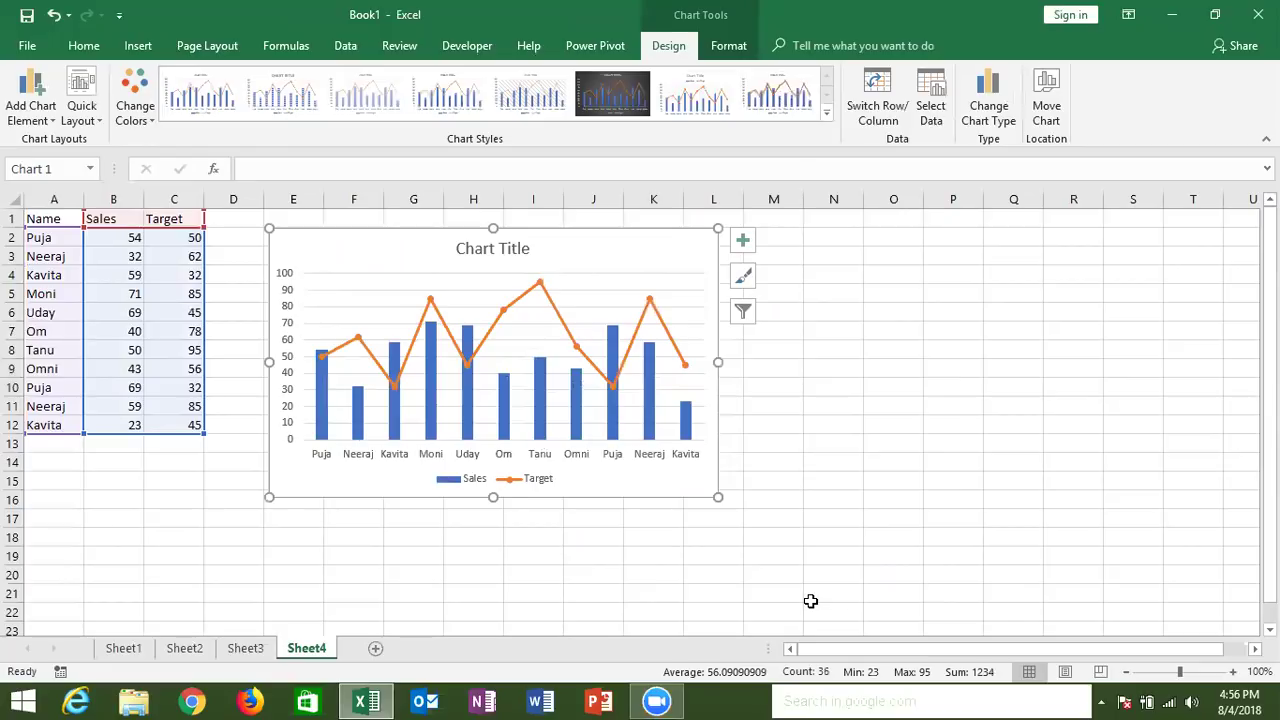
Step: Copy the Name, Sales and Target table and paste it into a new Sheet5
left_click(60, 307)
key("ctrl+Home")
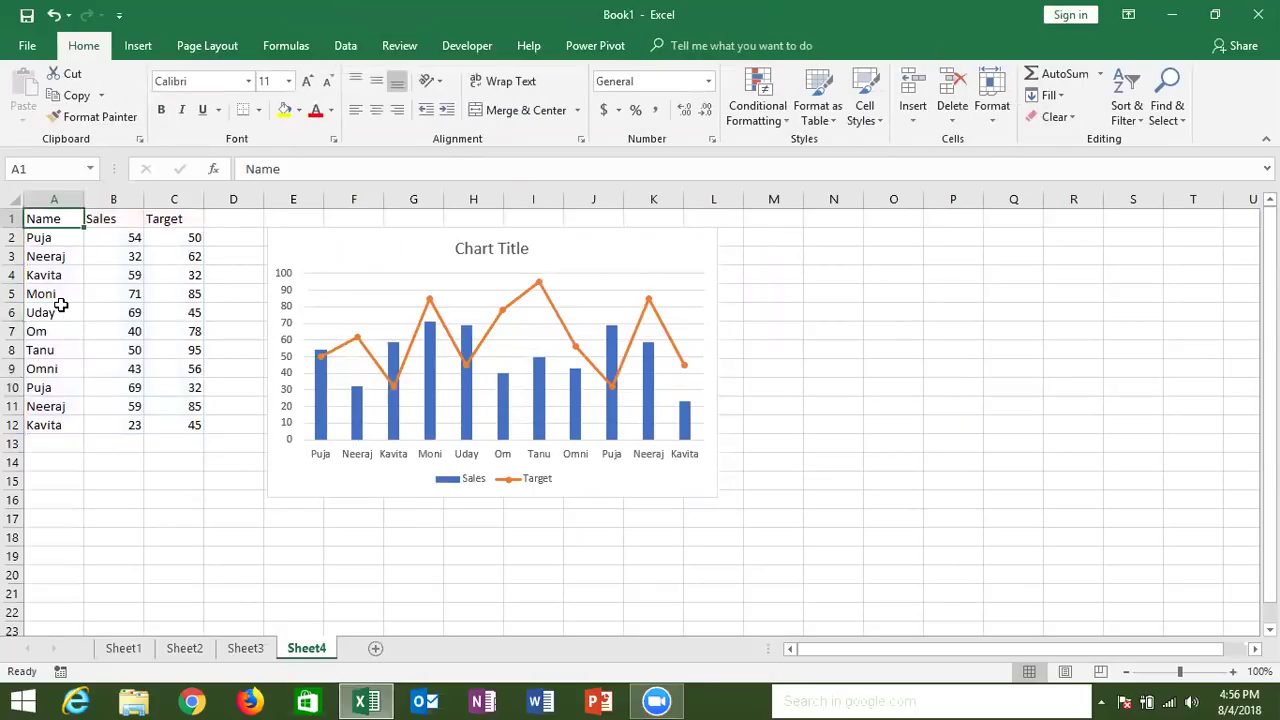
key("ctrl+shift+Right")
key("ctrl+shift+Down")
key("ctrl+c")
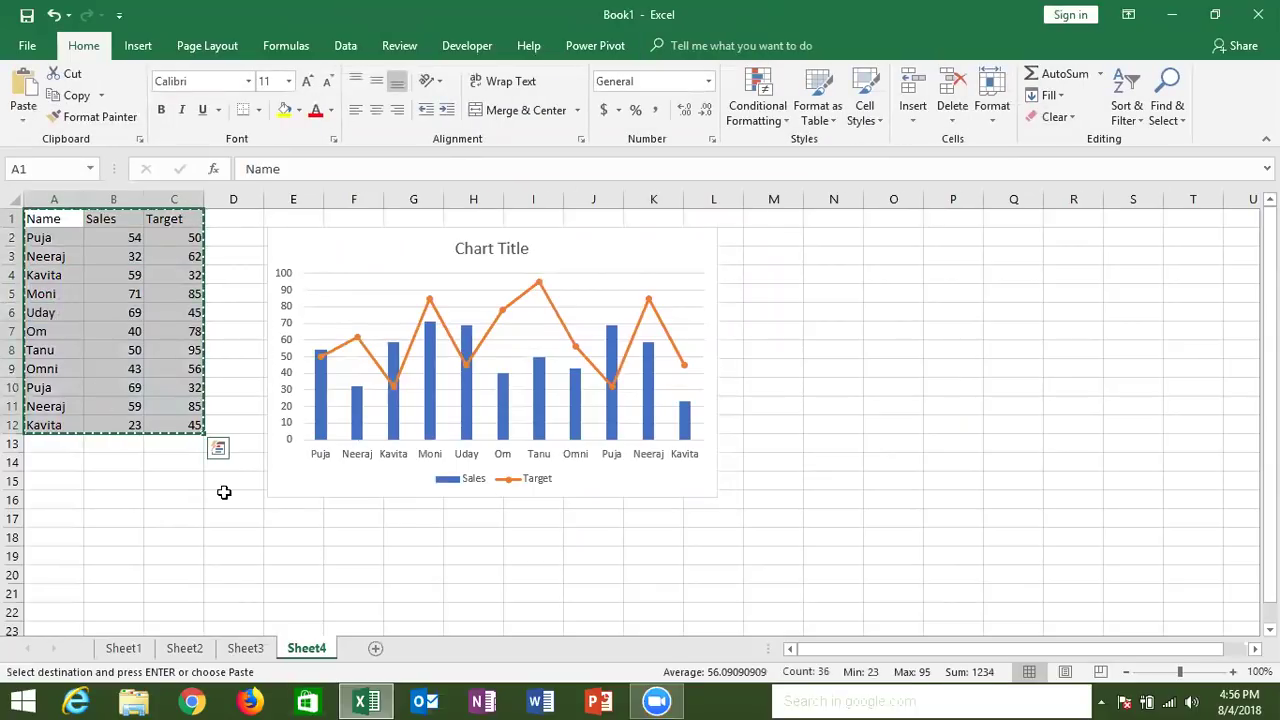
left_click(378, 649)
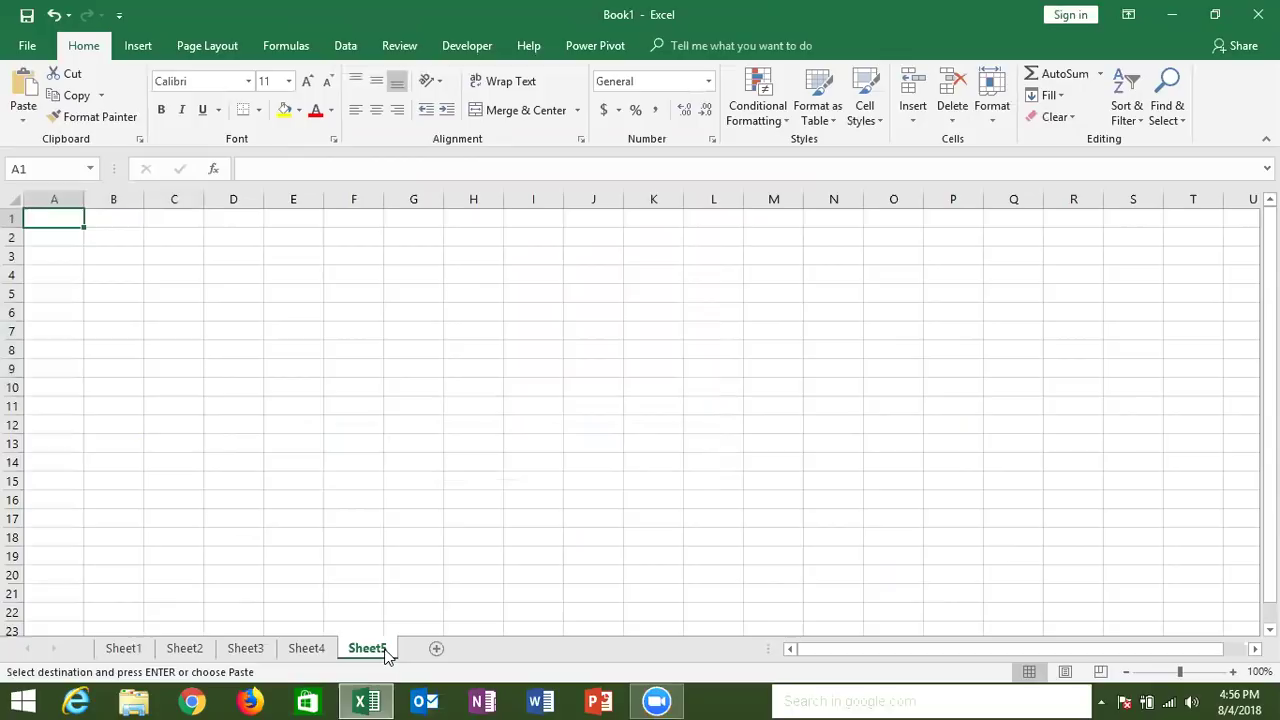
key("ctrl+v")
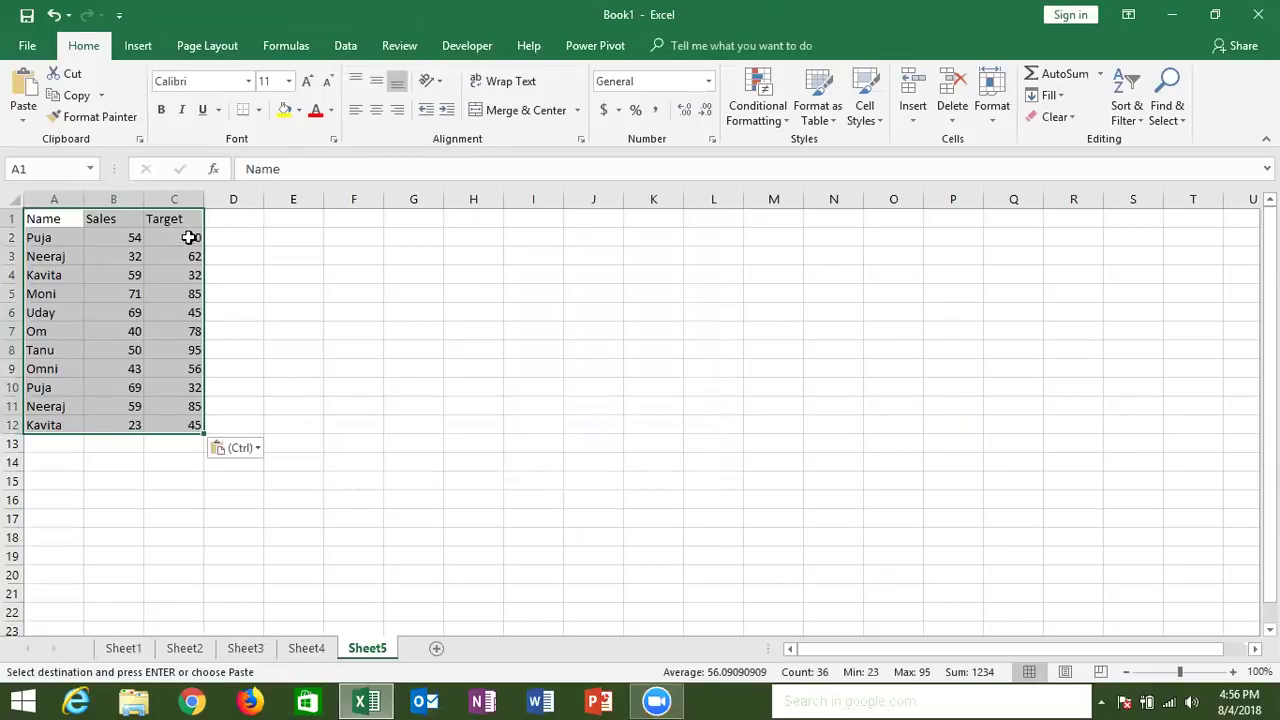
Step: Replace the Target values in C2:C5 with 20%, 30%, 40% and 10%
left_click(185, 243)
type("20%")
key("Return")
type("30%")
key("Return")
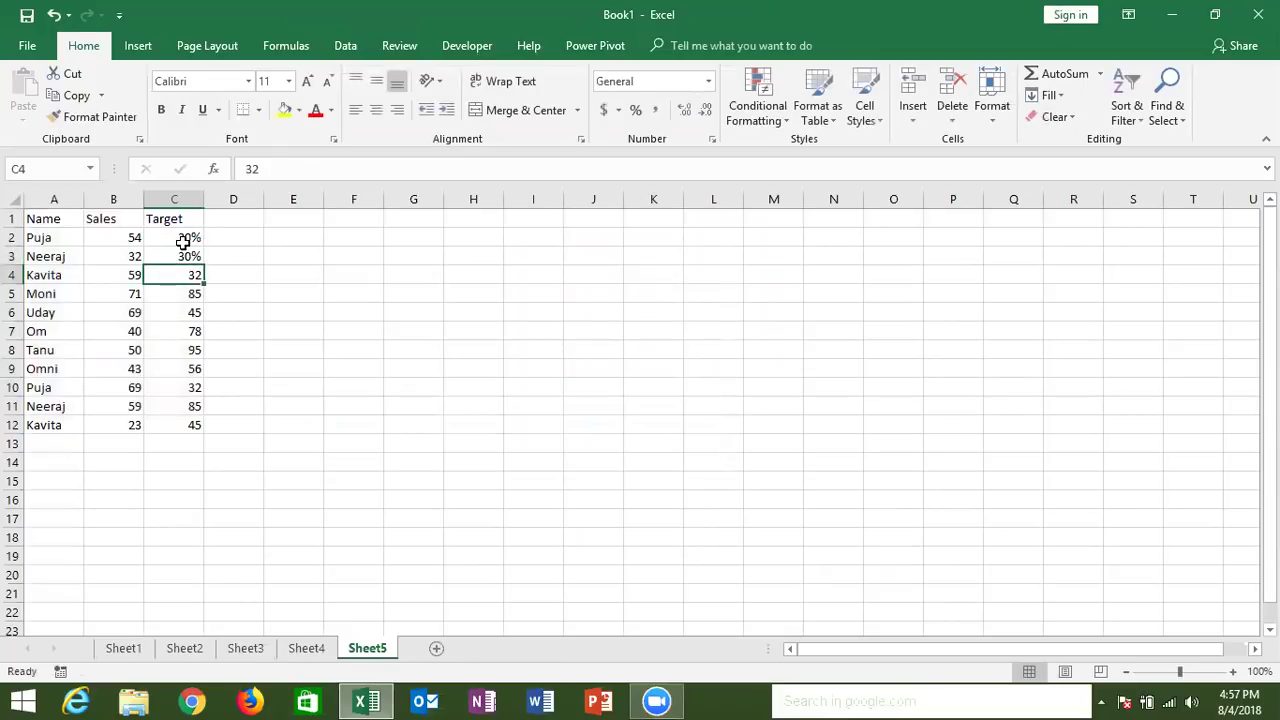
type("40%")
key("Return")
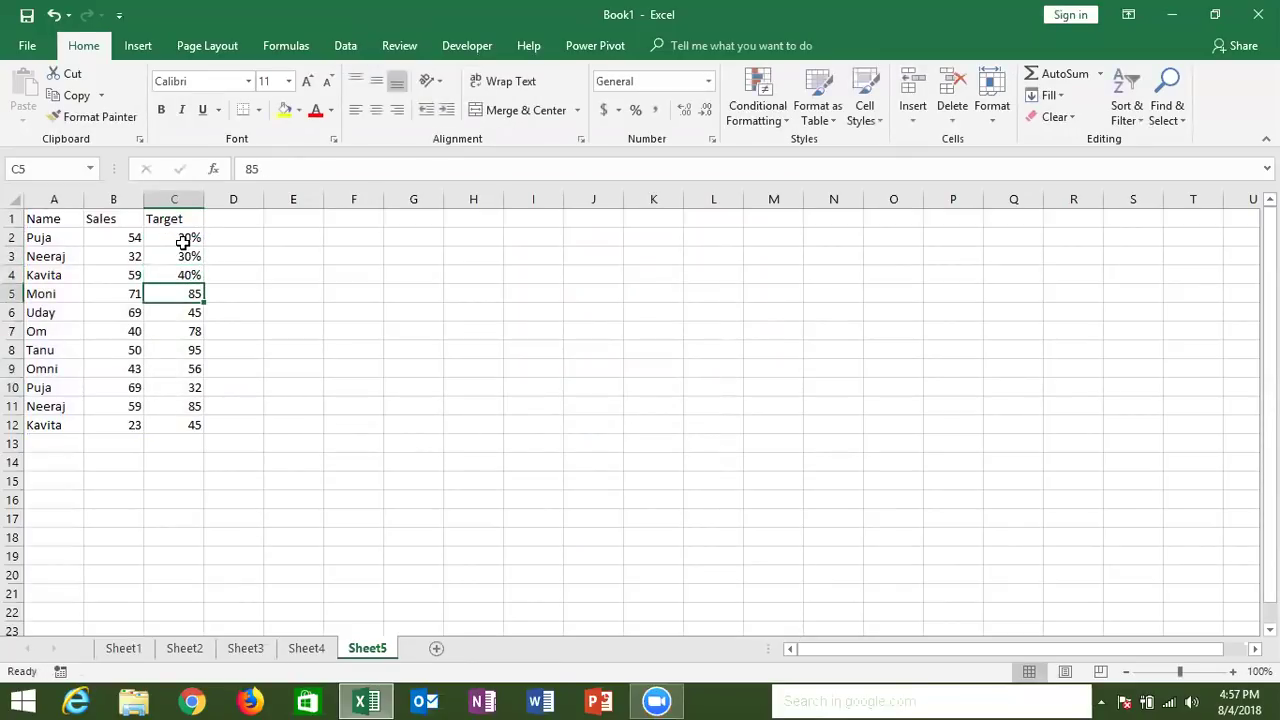
type("10?")
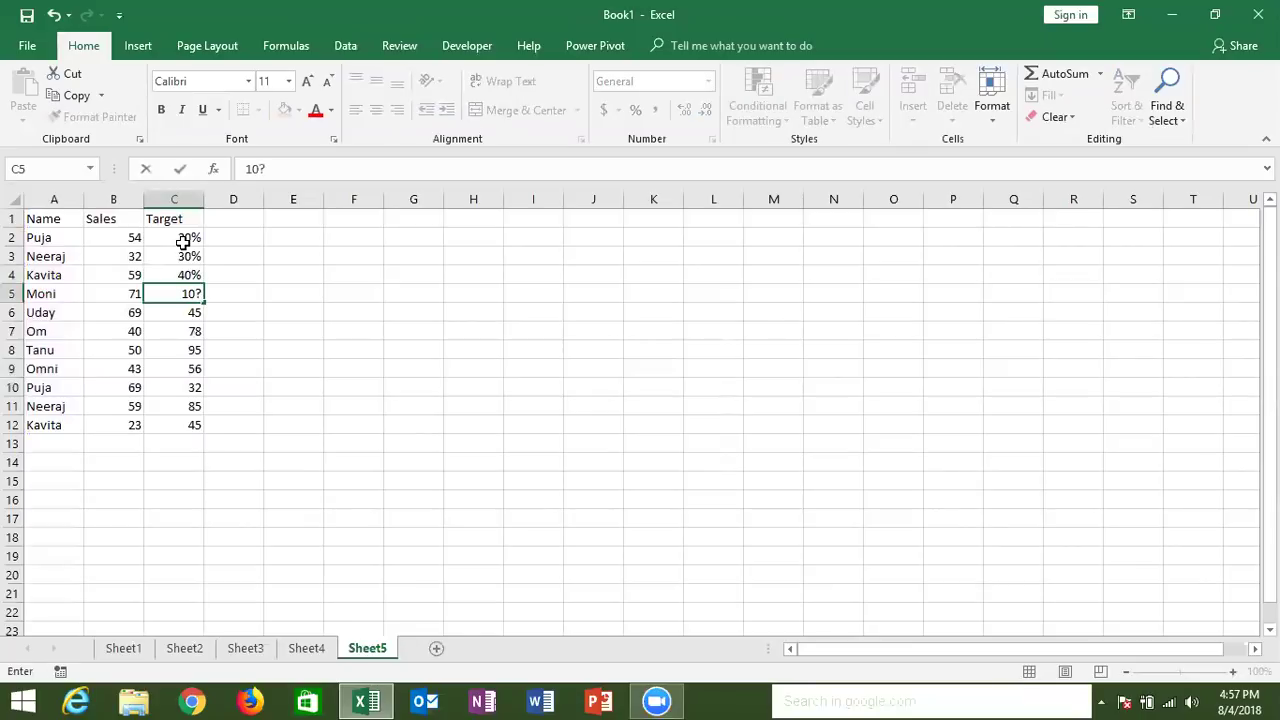
key("BackSpace")
type("%")
key("ctrl+Return")
key("Down")
Step: Extend the C2:C5 percentage trend down to C12 with the fill handle
key("ctrl+Up")
key("Down")
key("ctrl+shift+Down")
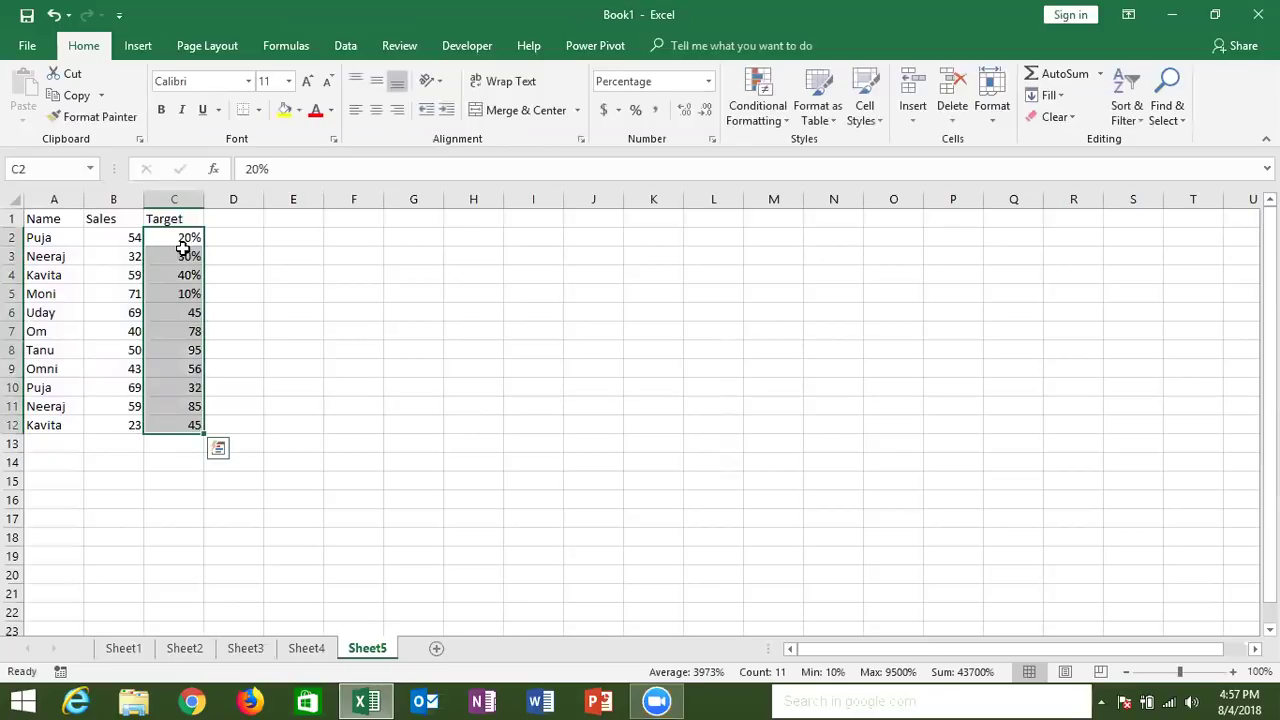
left_click(183, 246)
key("shift+Down")
key("shift+Down")
key("shift+Down")
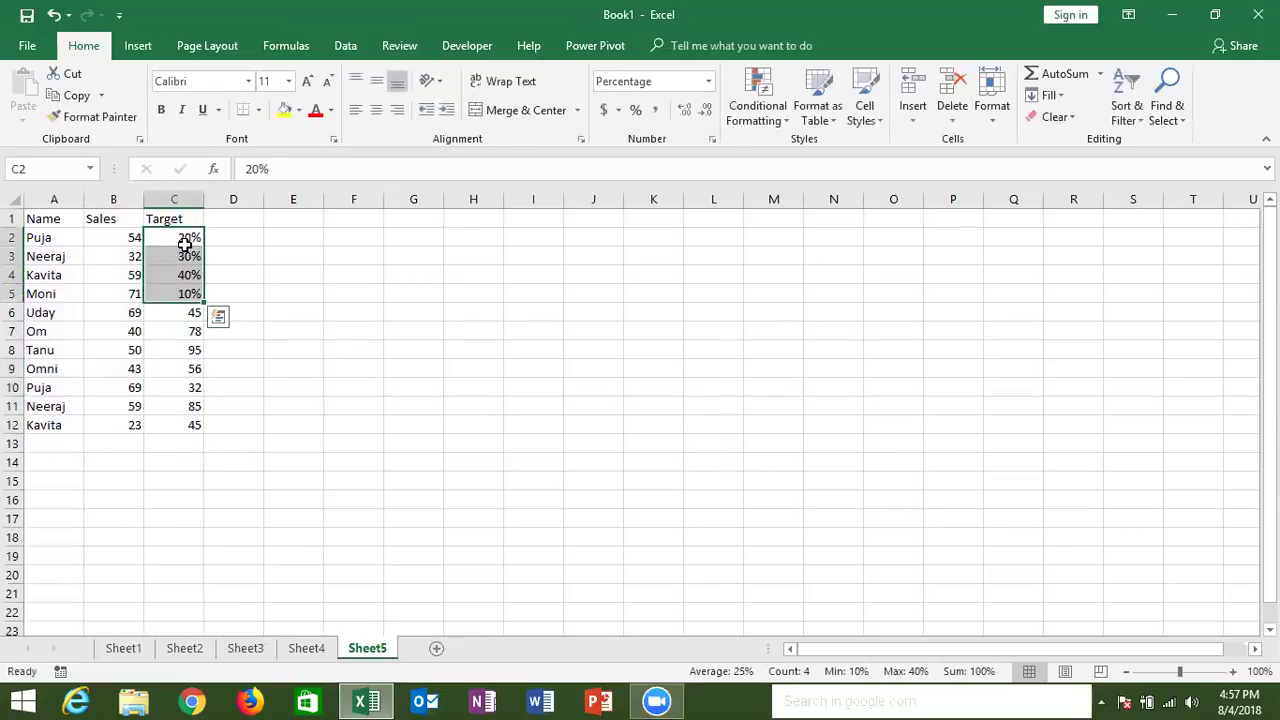
left_click_drag(204, 301, 197, 428)
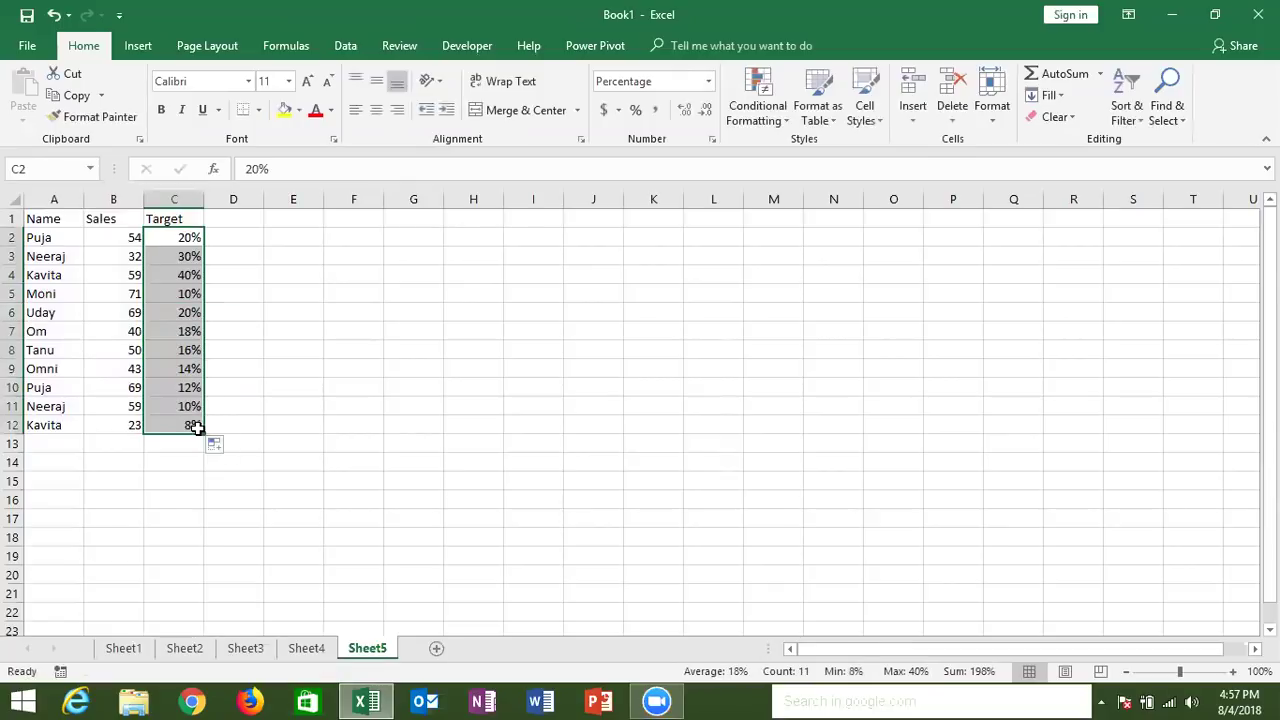
left_click(50, 214)
Step: Insert a clustered column chart of Sheet5's Sales and Target and drag it beside the table
double_click(144, 32)
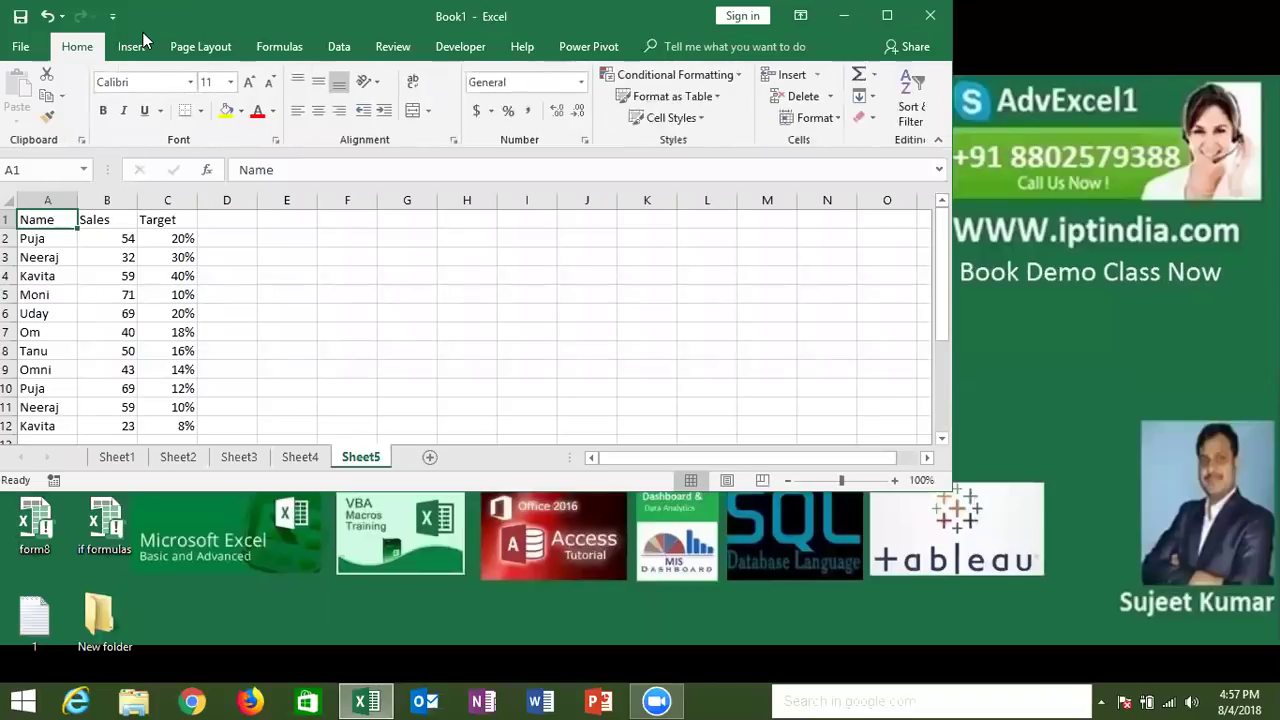
double_click(143, 32)
left_click(141, 40)
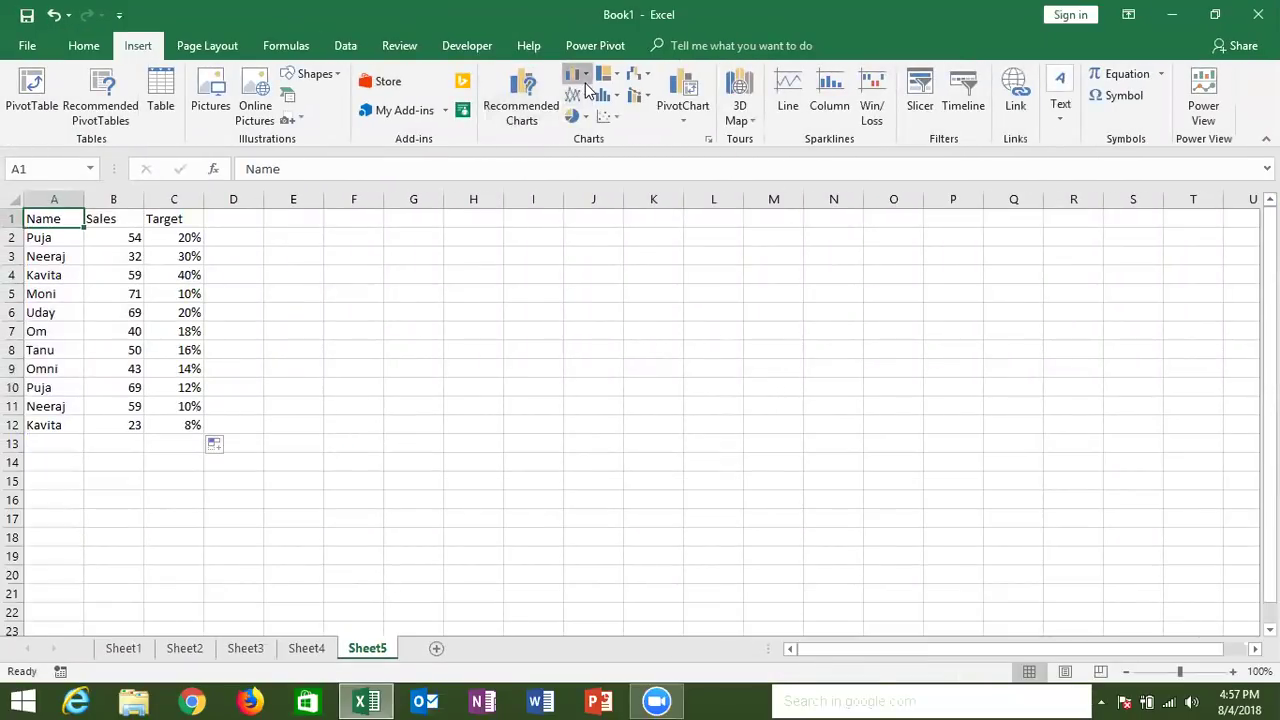
left_click(577, 76)
left_click(588, 128)
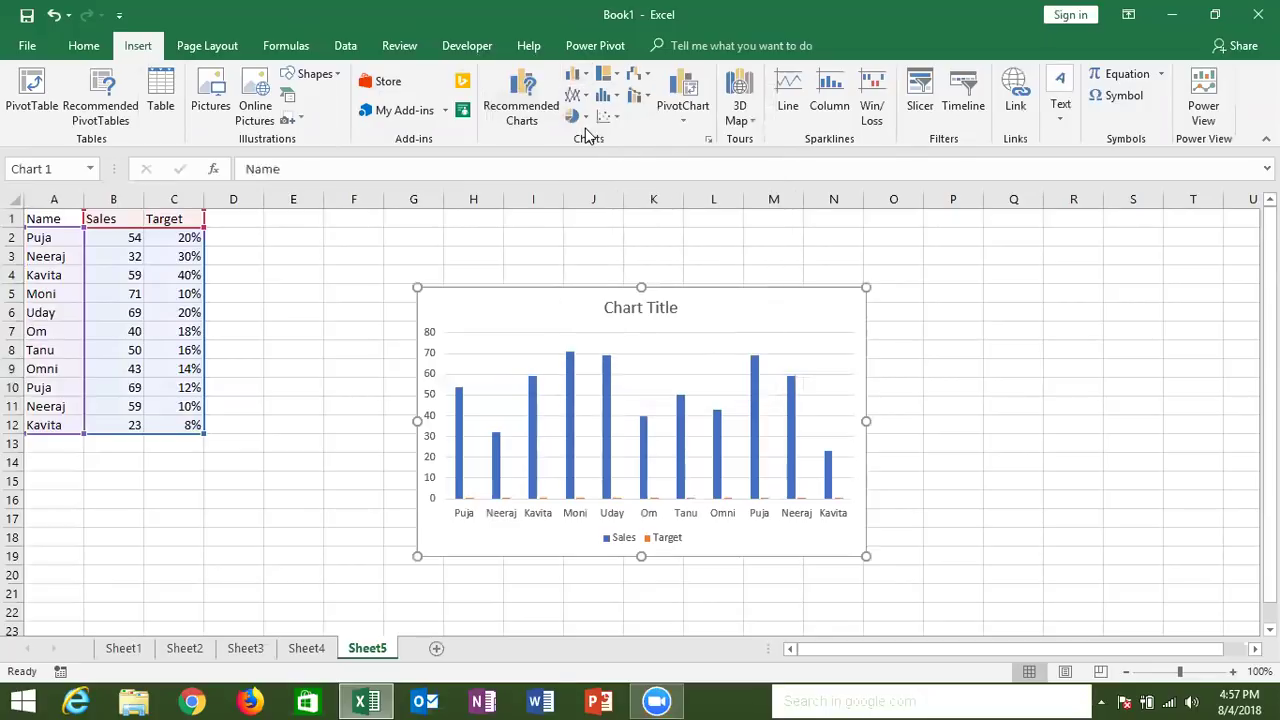
left_click_drag(514, 306, 416, 248)
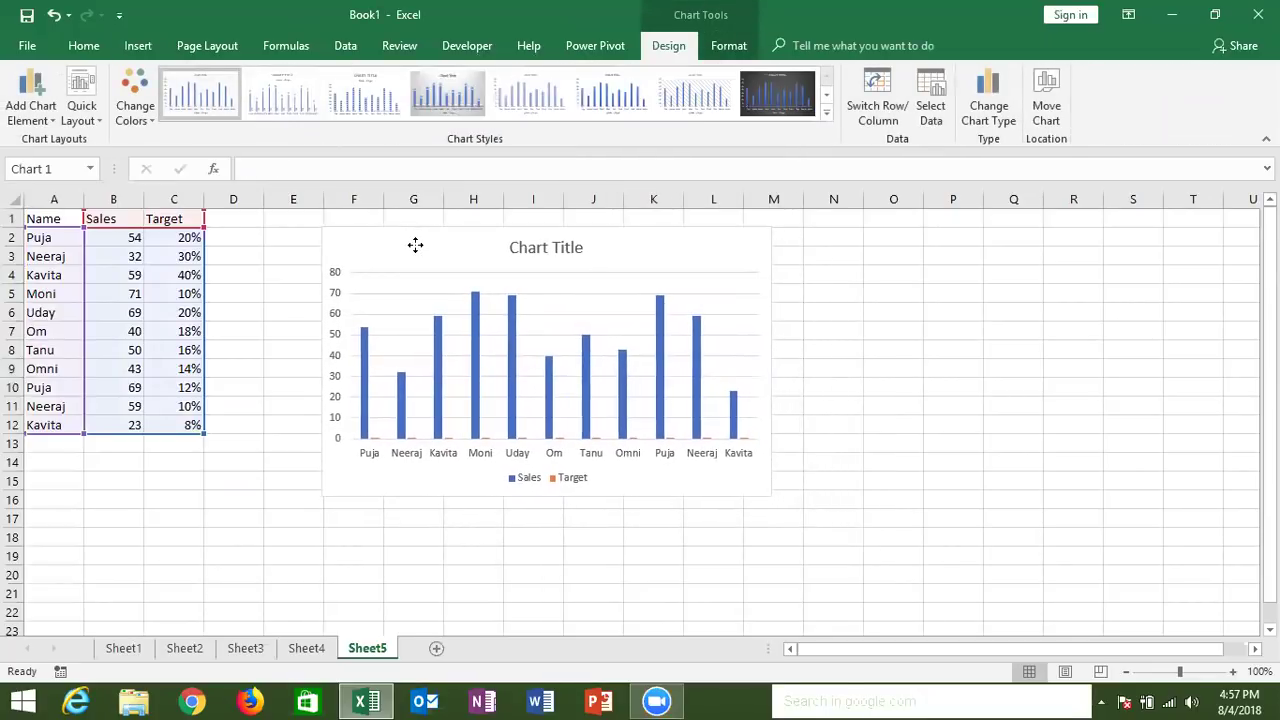
mouse_move(473, 349)
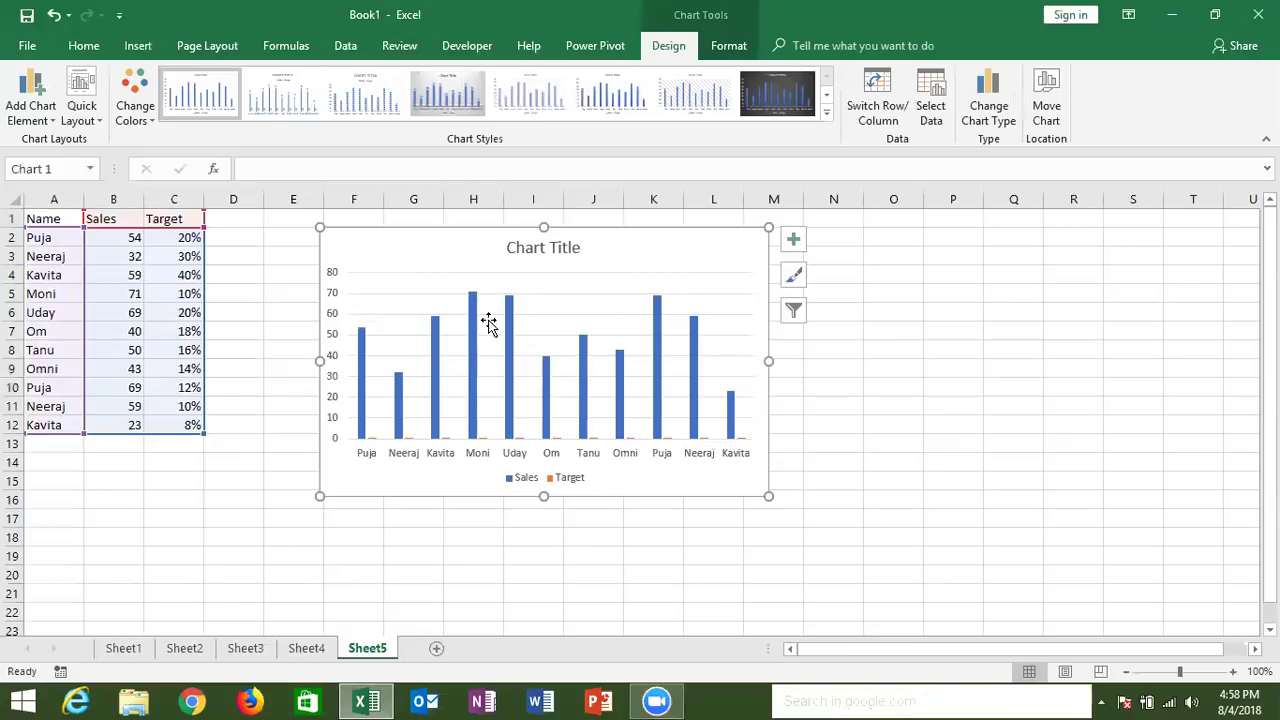
Step: Pick the nearly invisible Target series from Chart Elements and open its Format Selection pane
mouse_move(514, 366)
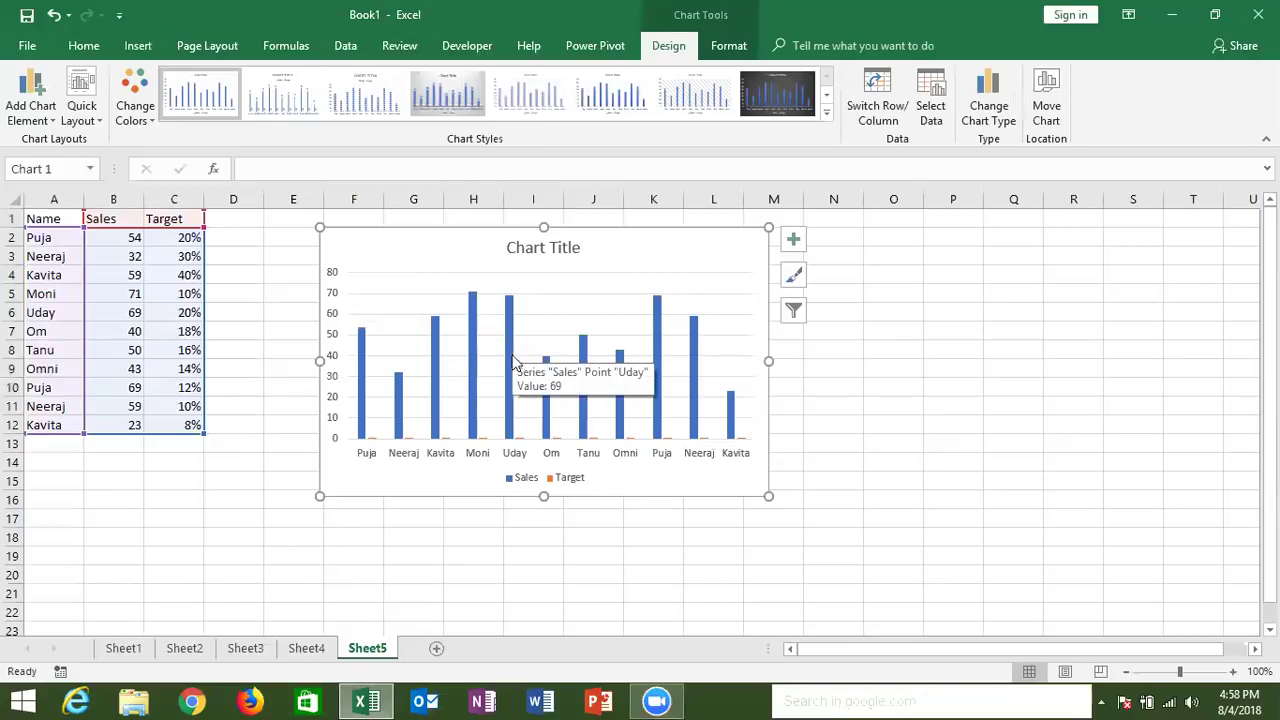
left_click(522, 438)
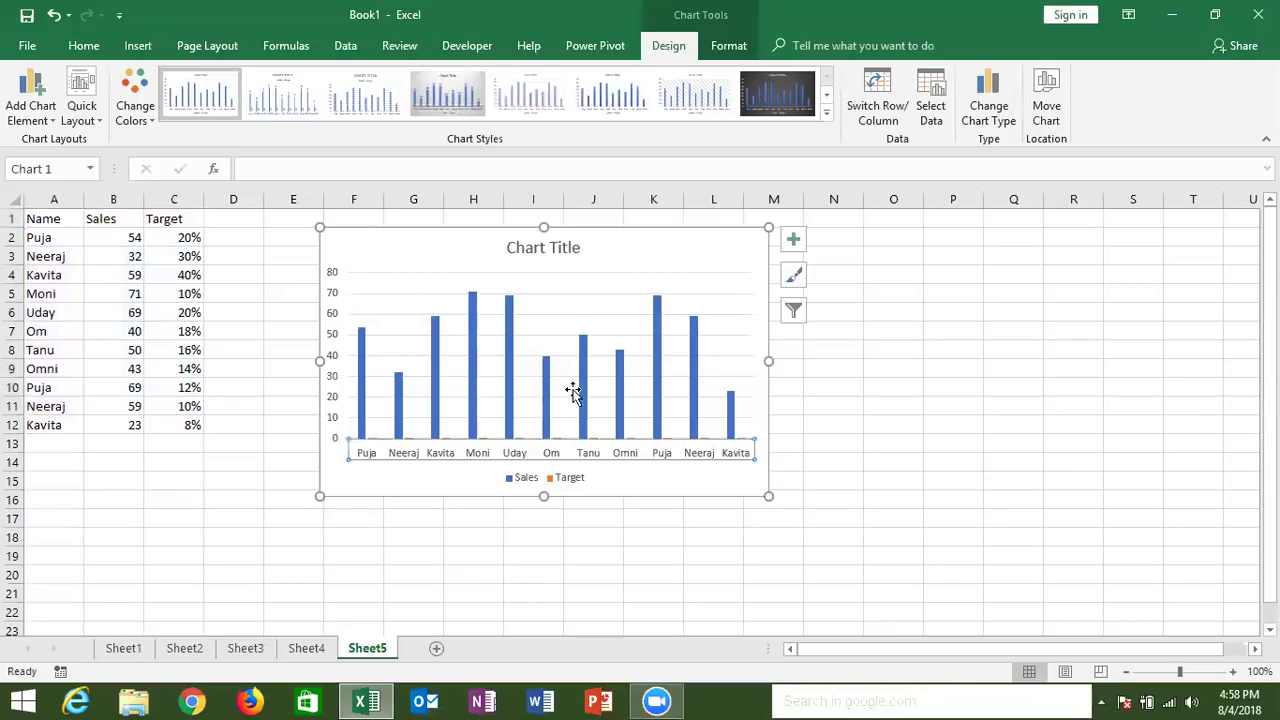
left_click(728, 46)
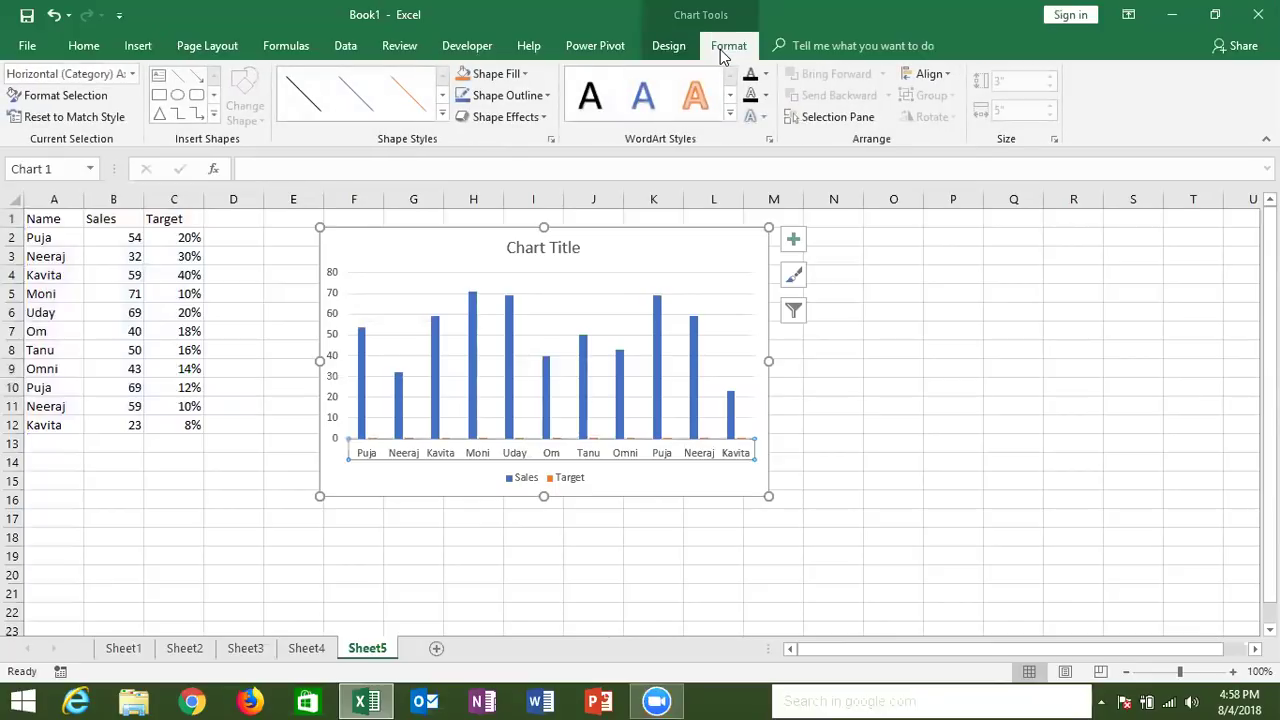
left_click(132, 73)
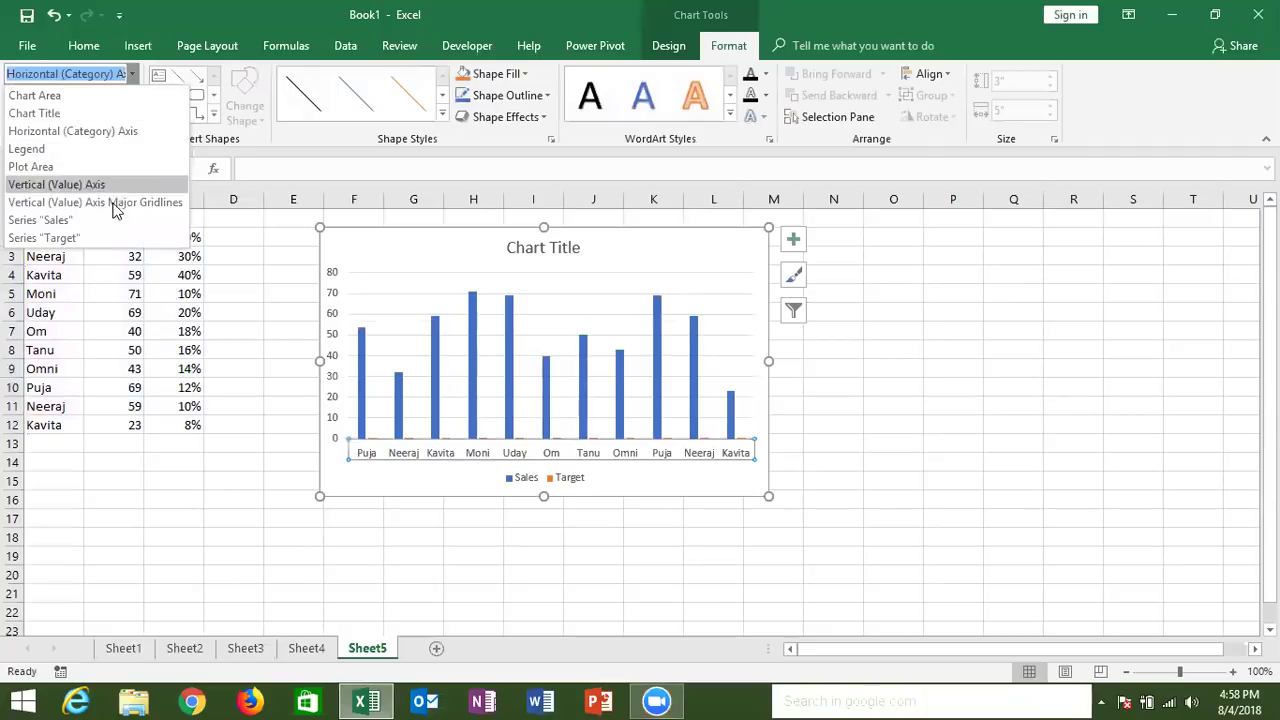
left_click(100, 237)
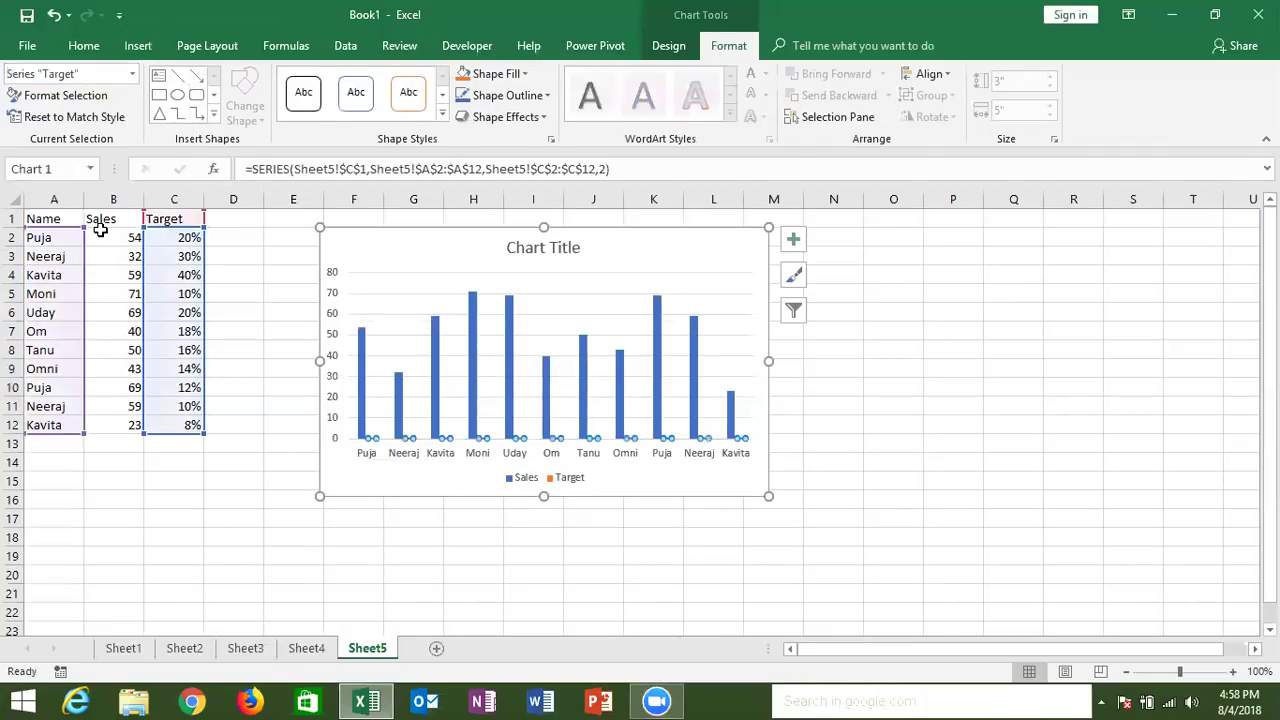
left_click(108, 100)
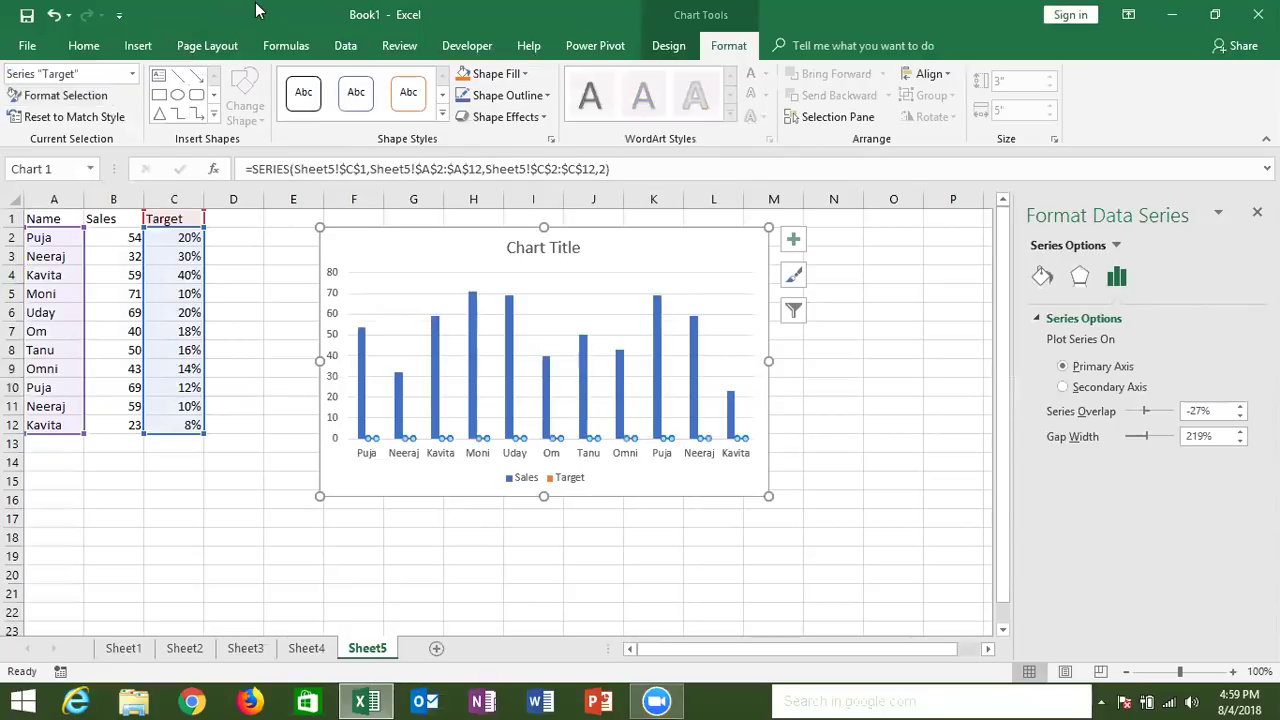
Step: Put Target on the secondary axis and change it to a Line with Markers chart type
left_click(1128, 386)
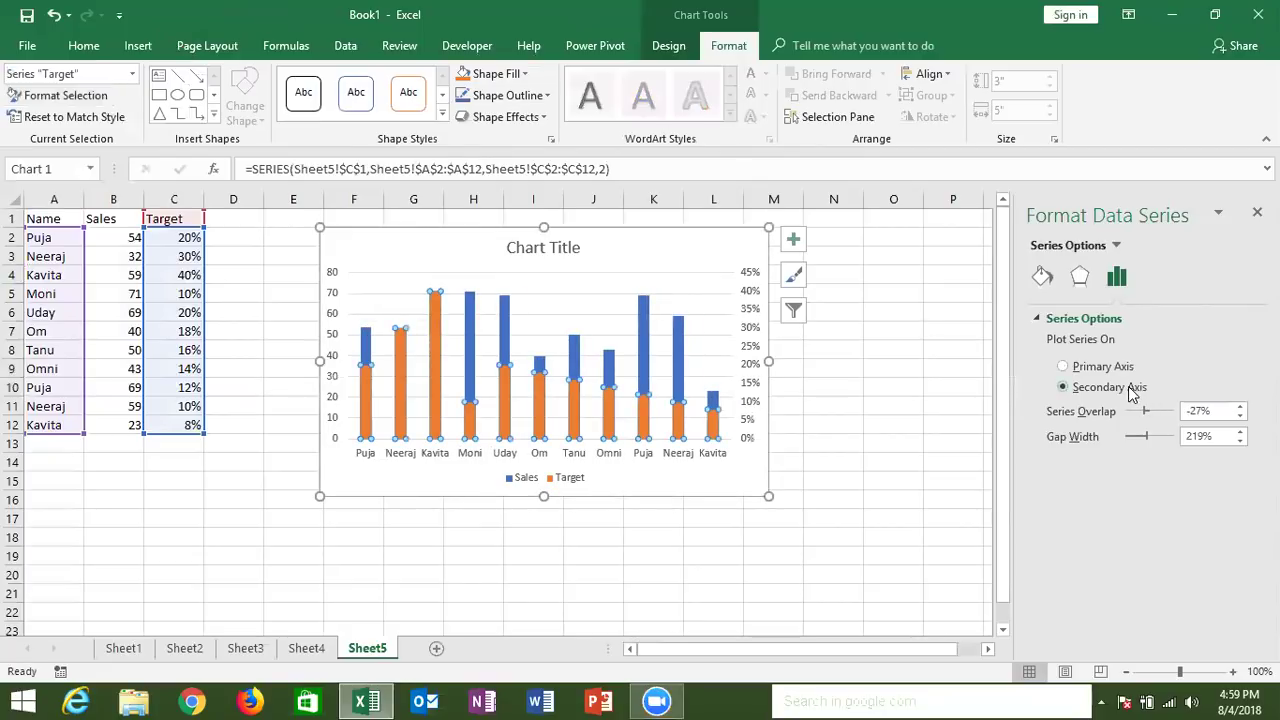
right_click(538, 425)
left_click(575, 479)
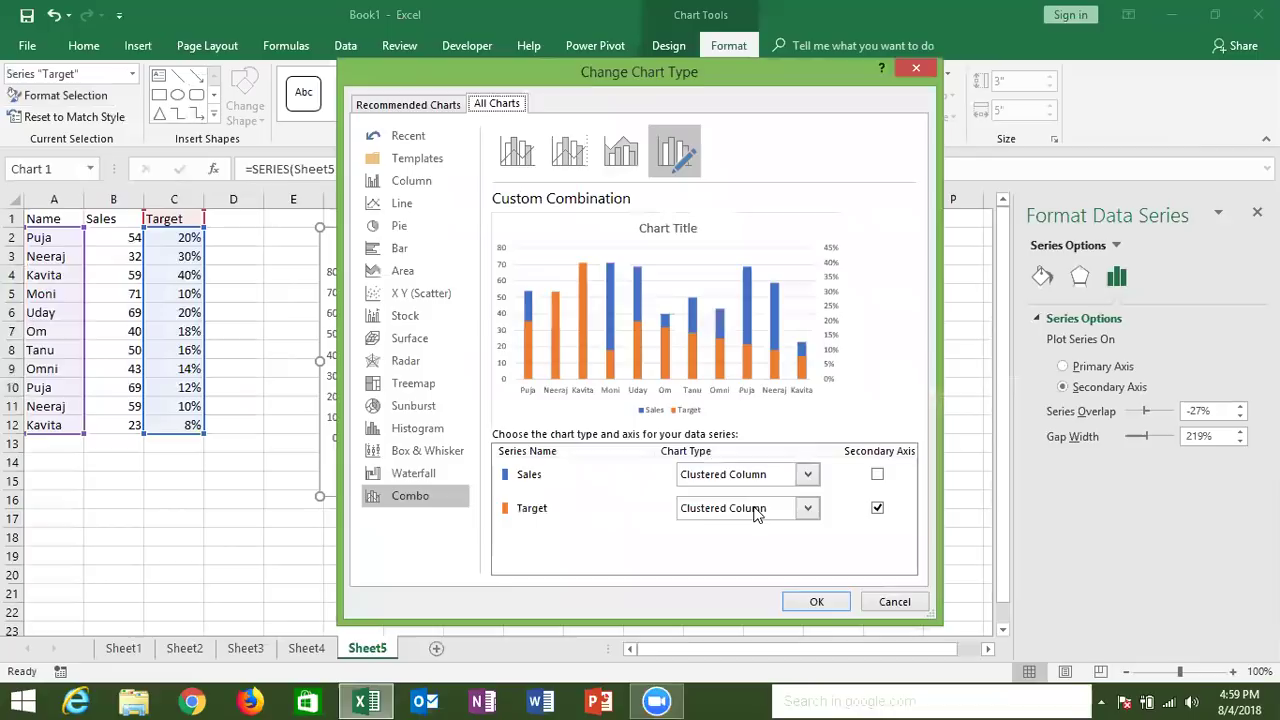
left_click(755, 508)
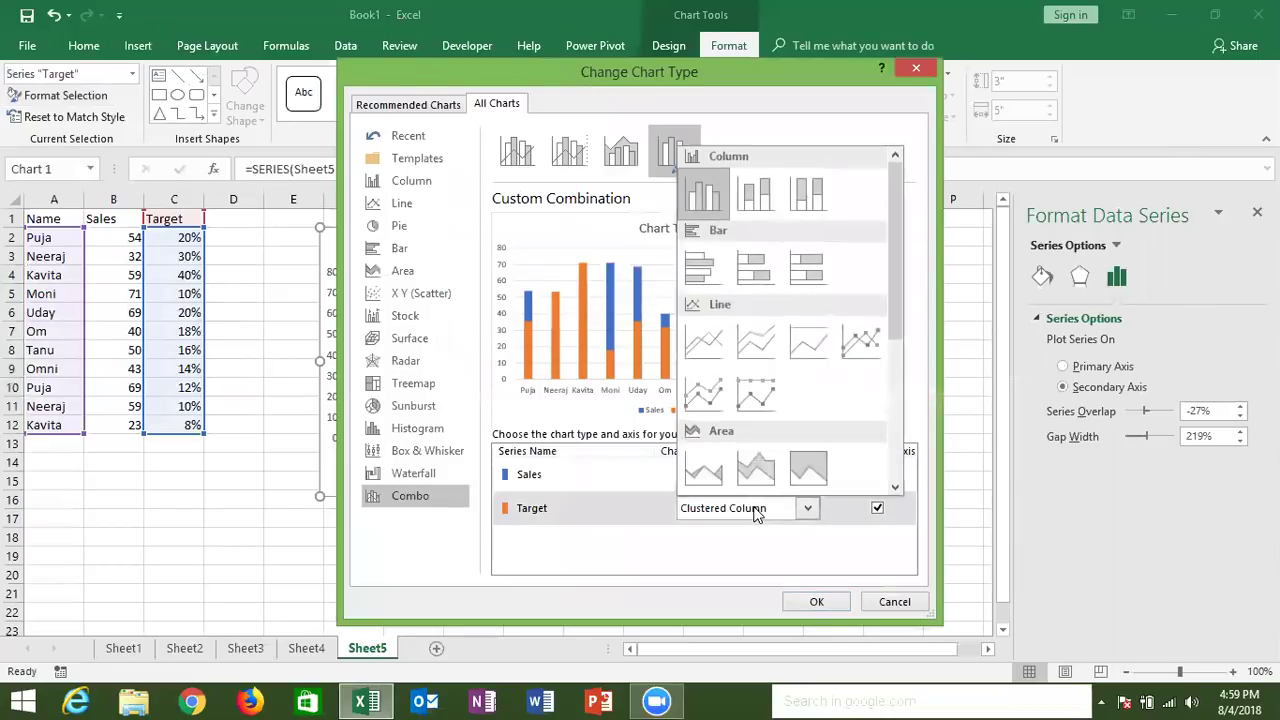
left_click(849, 356)
left_click(815, 603)
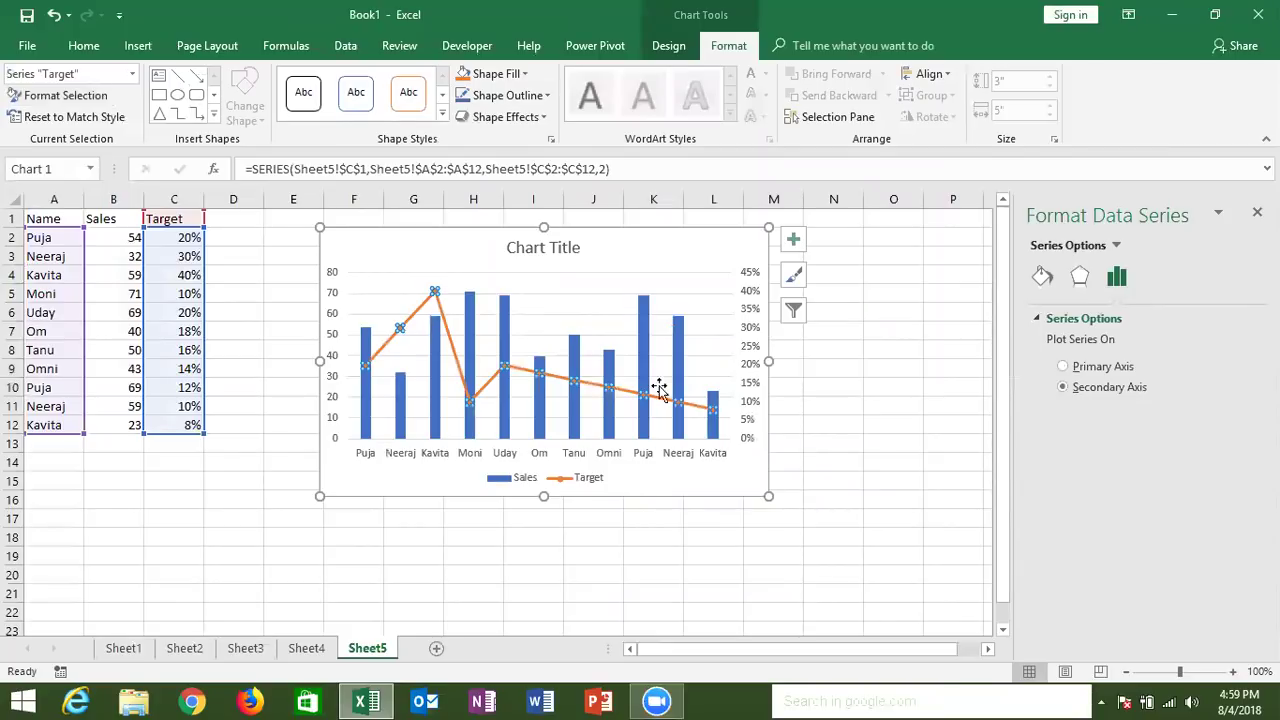
Step: Select the chart's axes and bring up the context menu for the left value axis
left_click(752, 384)
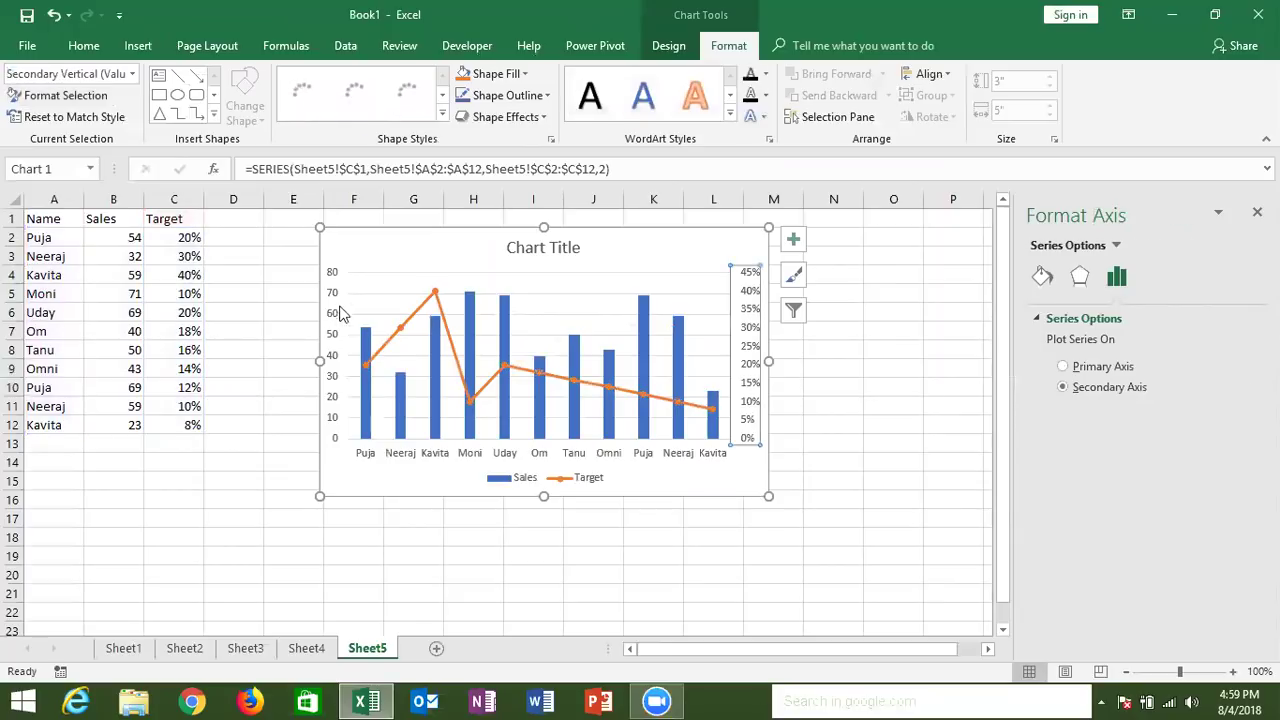
left_click(362, 345)
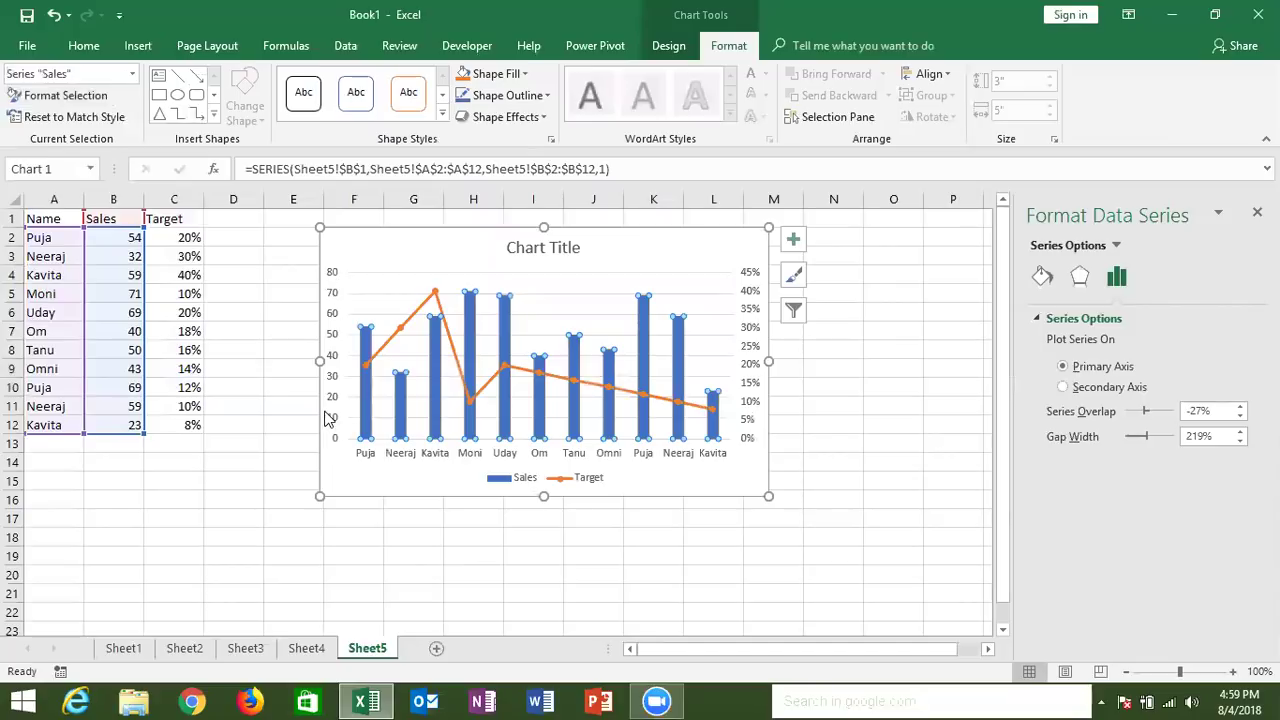
left_click(748, 316)
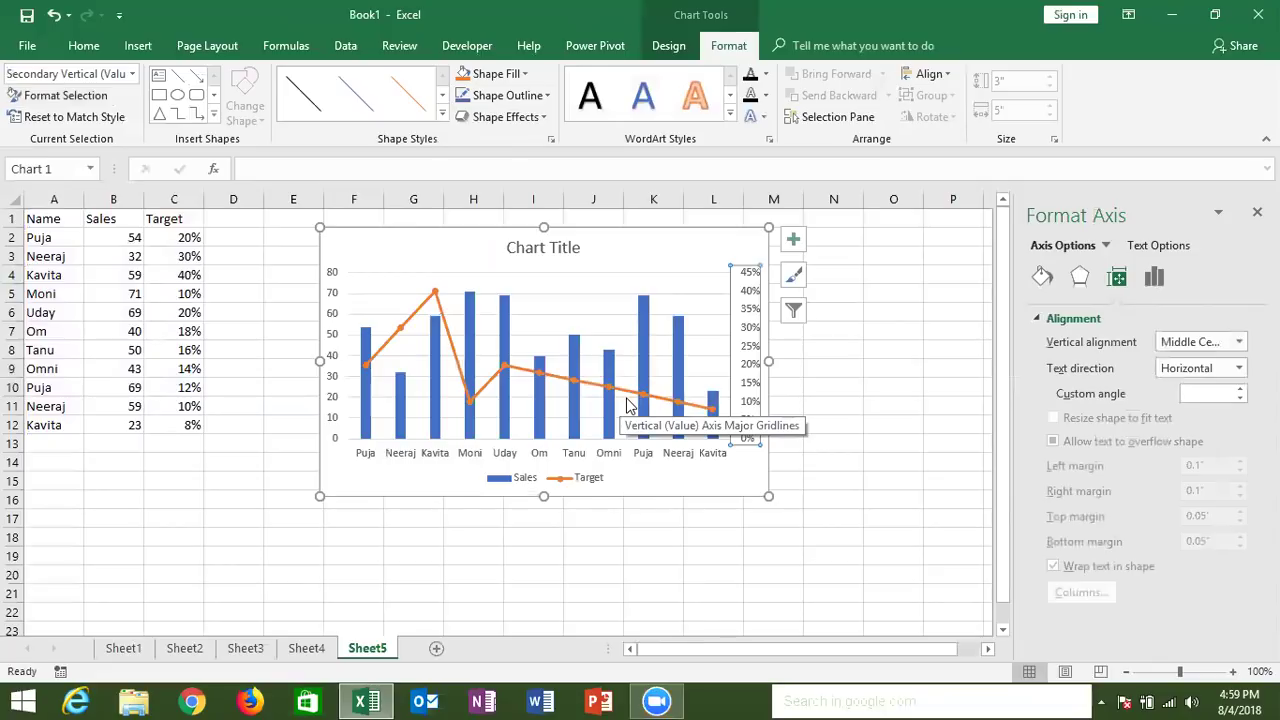
left_click(331, 274)
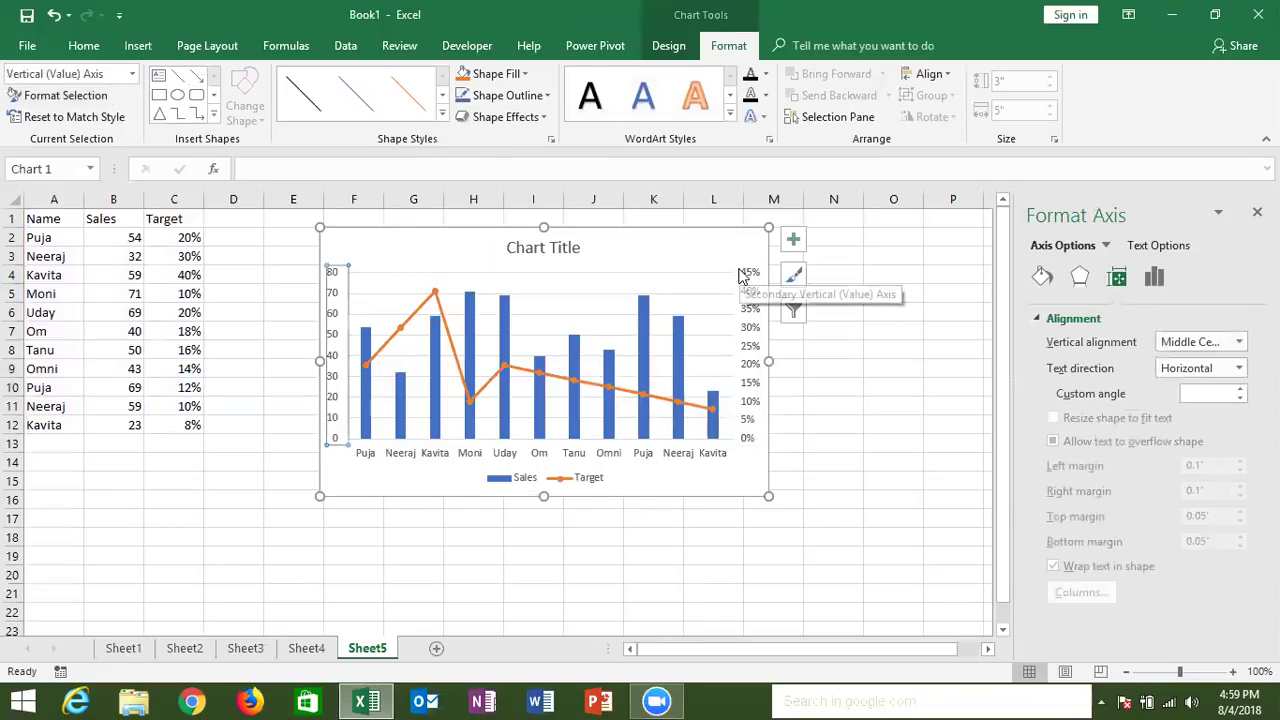
mouse_move(465, 303)
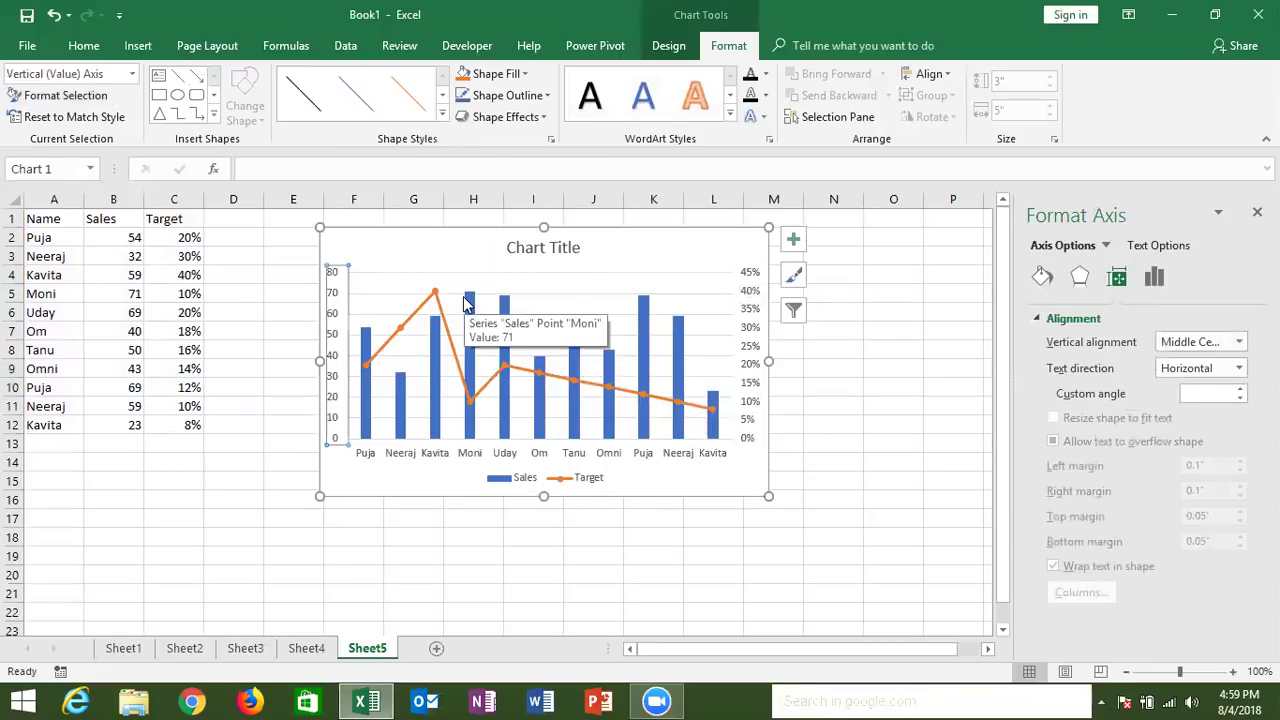
right_click(336, 298)
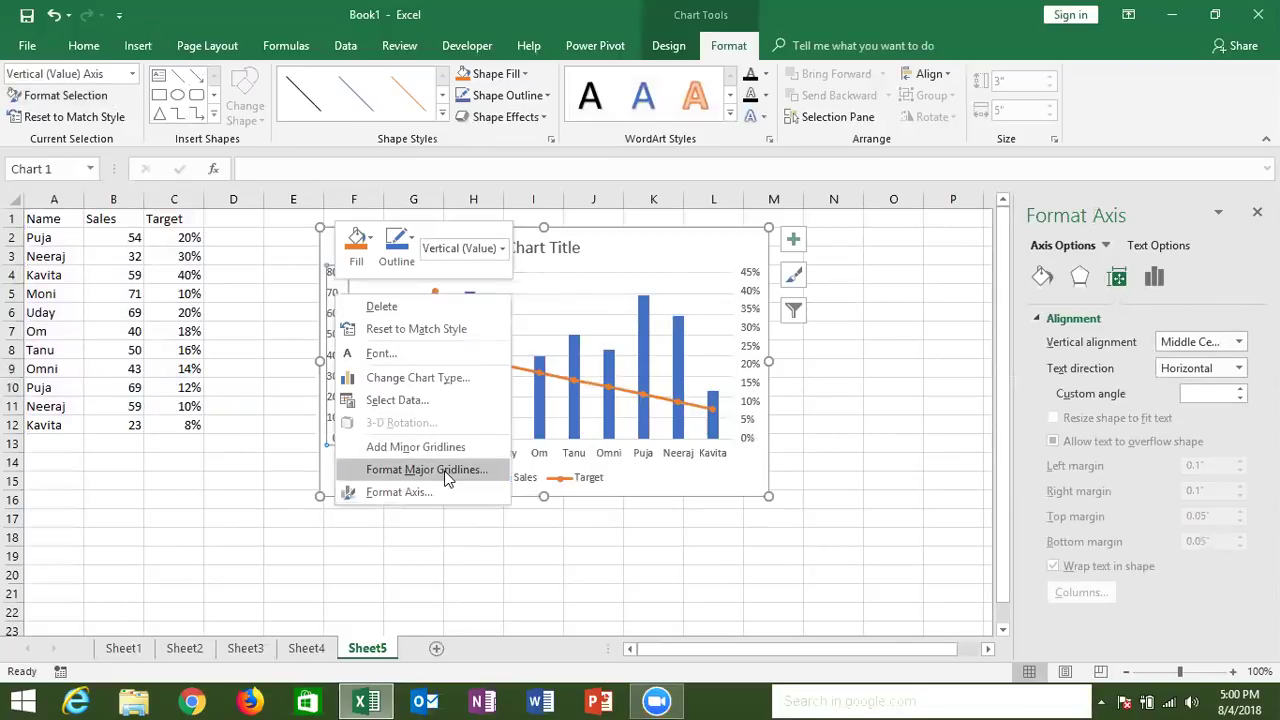
Step: Set the left value axis maximum from 80 to 100
left_click(445, 492)
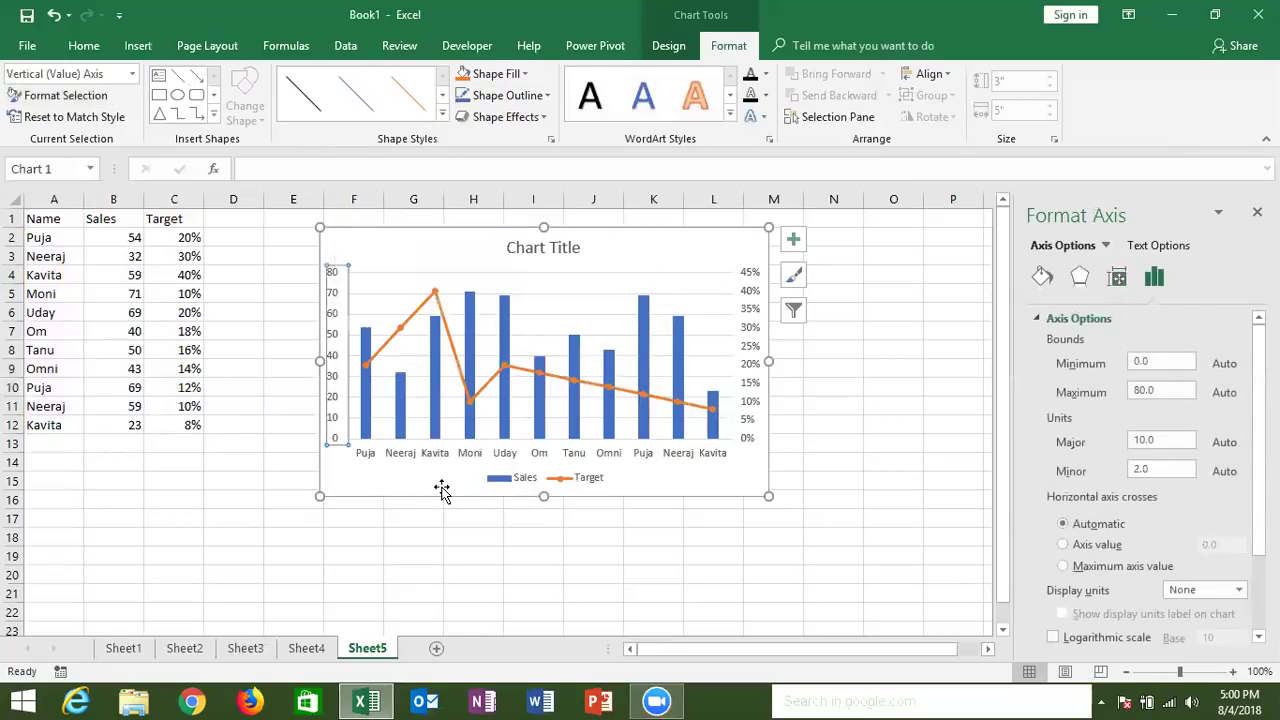
left_click(1152, 393)
double_click(1152, 393)
type("100")
key("Return")
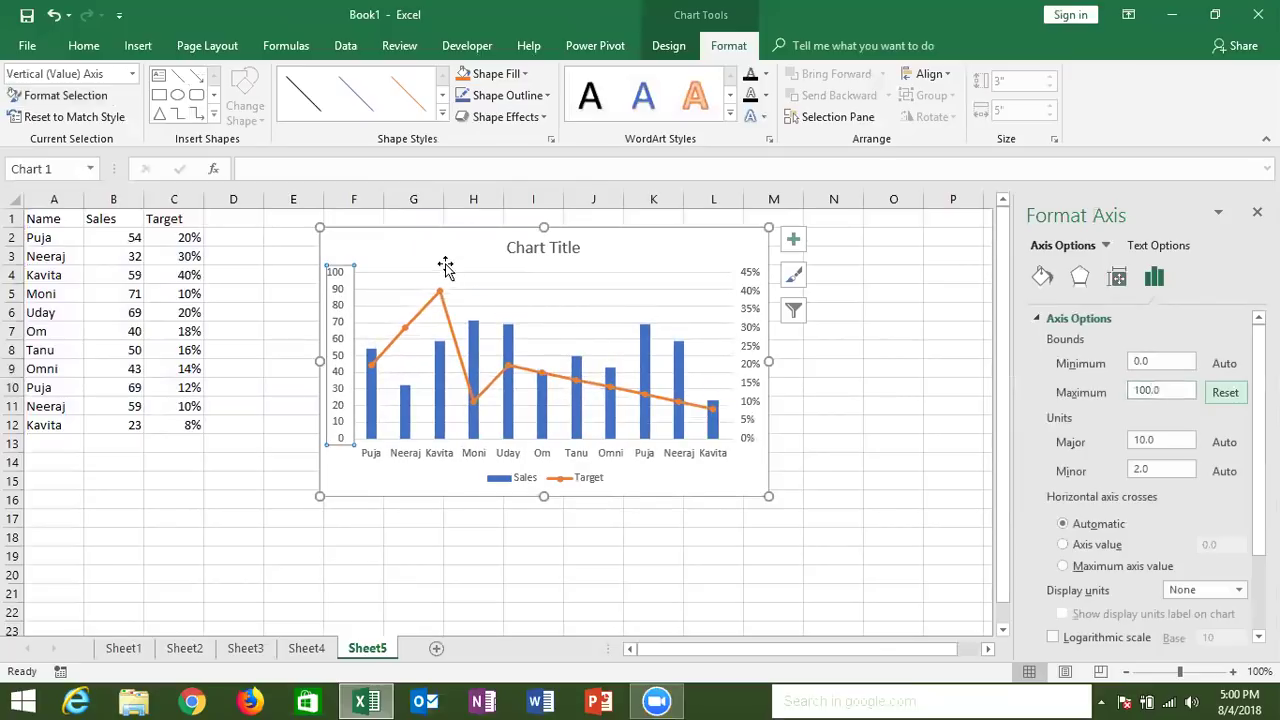
Step: Set the right percentage axis maximum from 0.45 to 1 (100%)
left_click(746, 314)
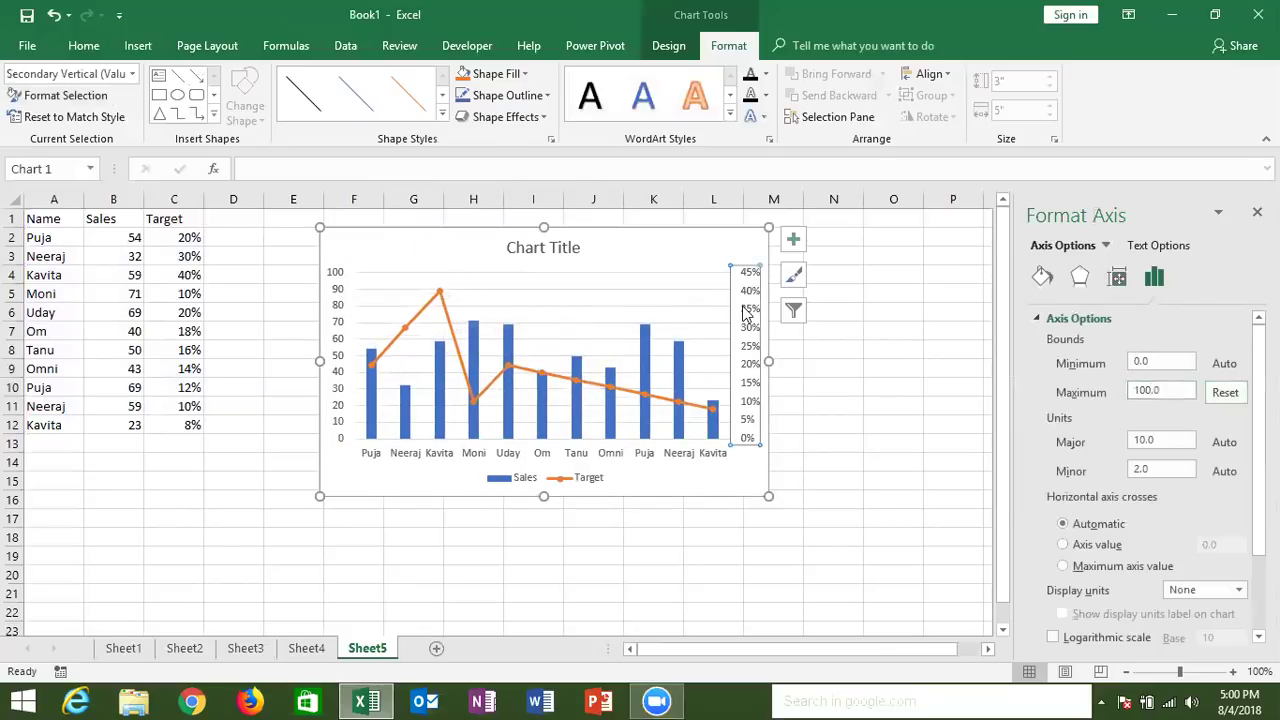
left_click(1166, 398)
key("BackSpace")
key("BackSpace")
key("BackSpace")
key("BackSpace")
type("1")
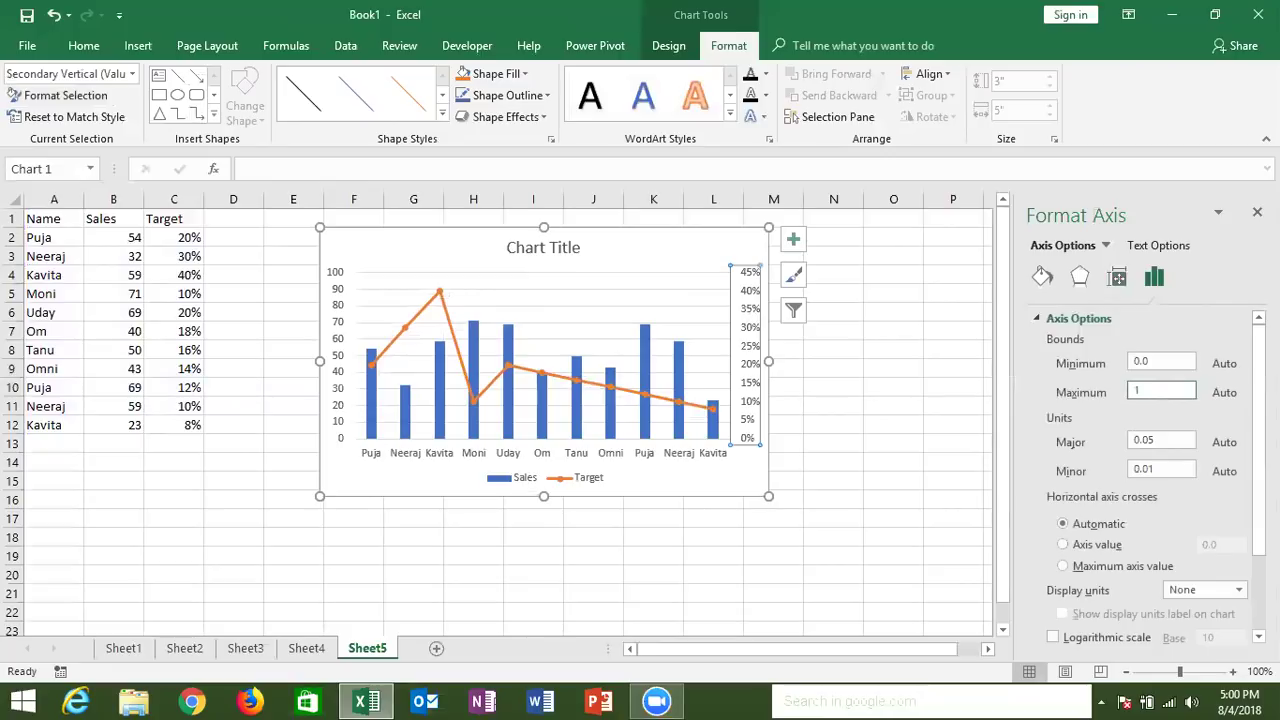
key("Return")
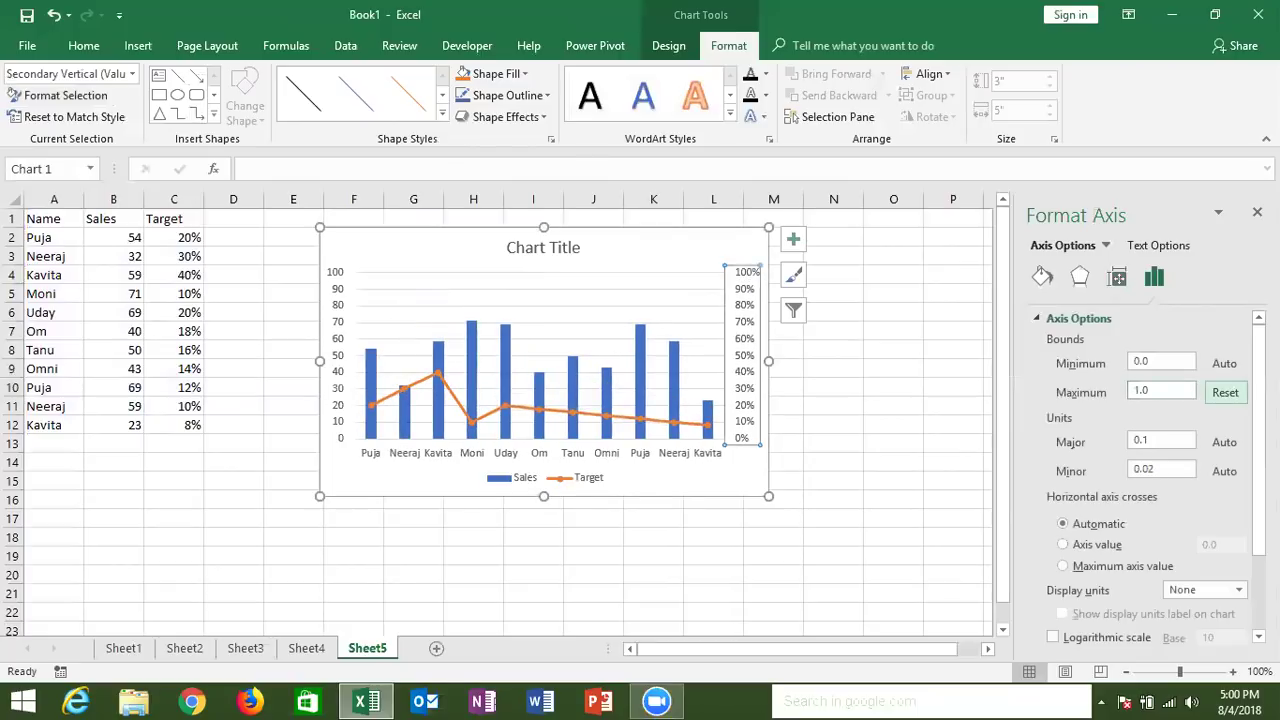
Step: Deselect the chart, add a new blank Sheet6, and return to Sheet5
left_click(771, 574)
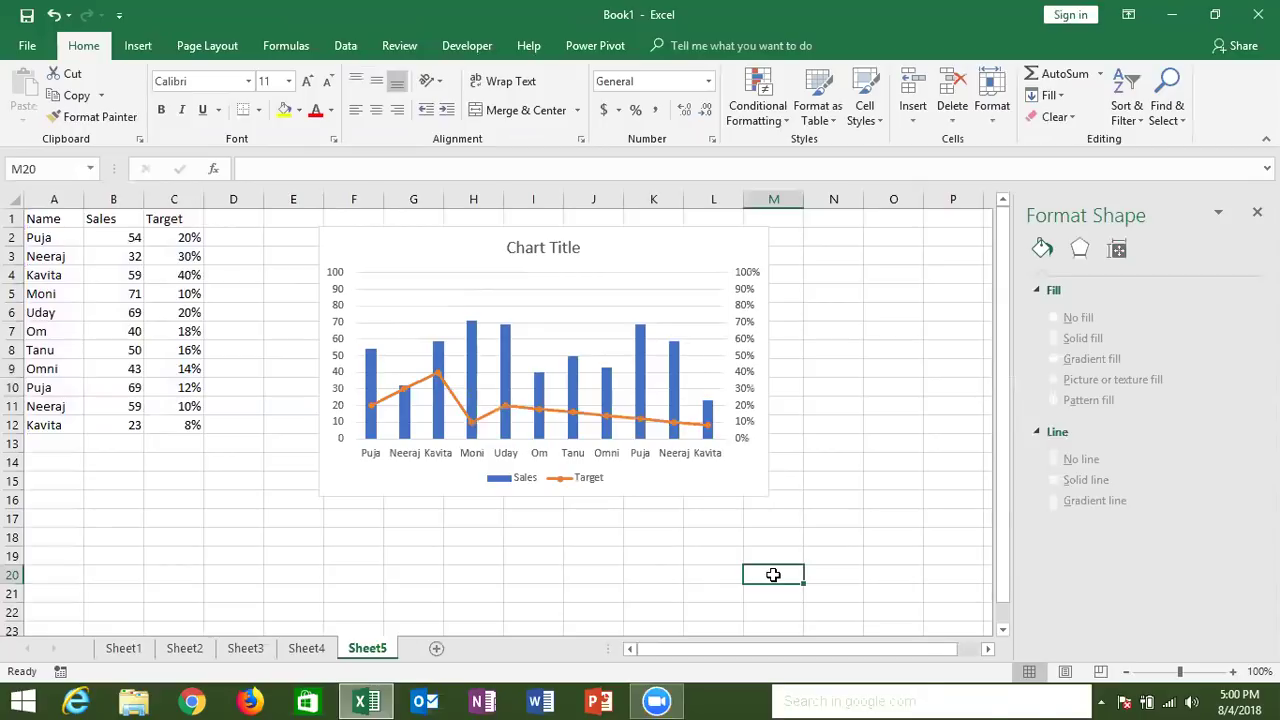
left_click(437, 648)
left_click(380, 650)
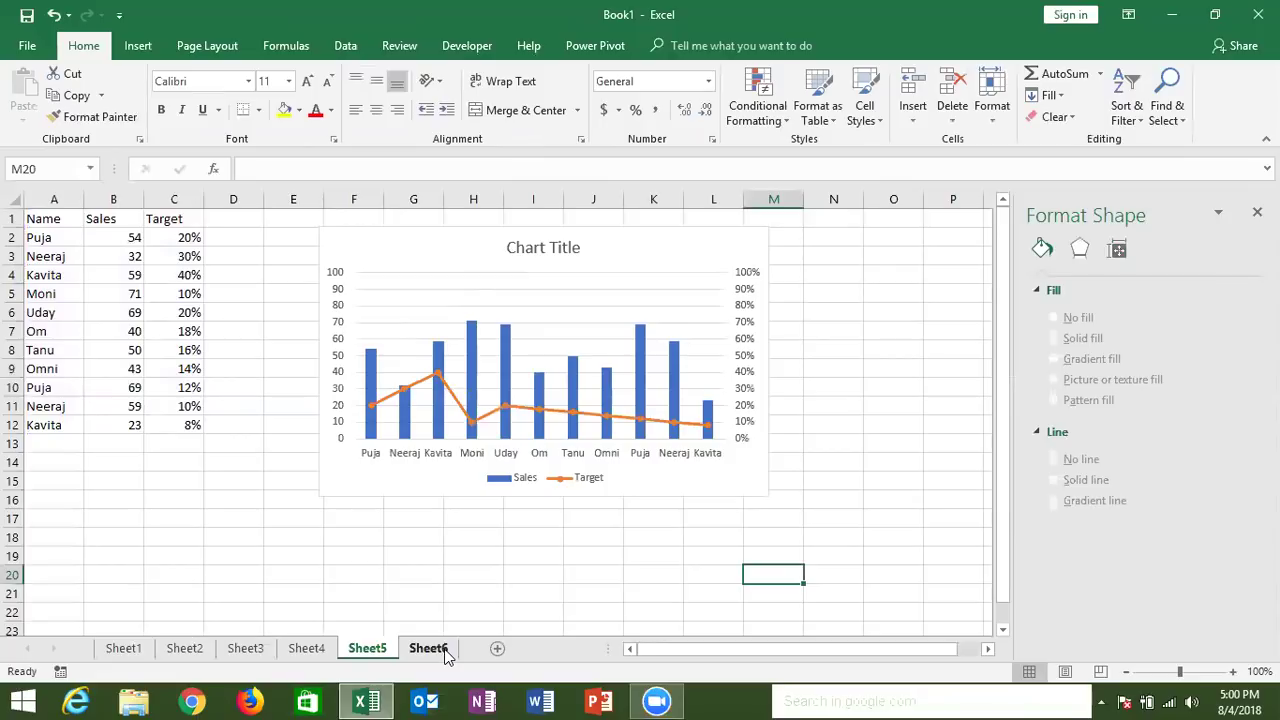
Step: On Sheet6, enter Bank in A1 and fill month headings Jan through Jun across B1:G1
left_click(447, 650)
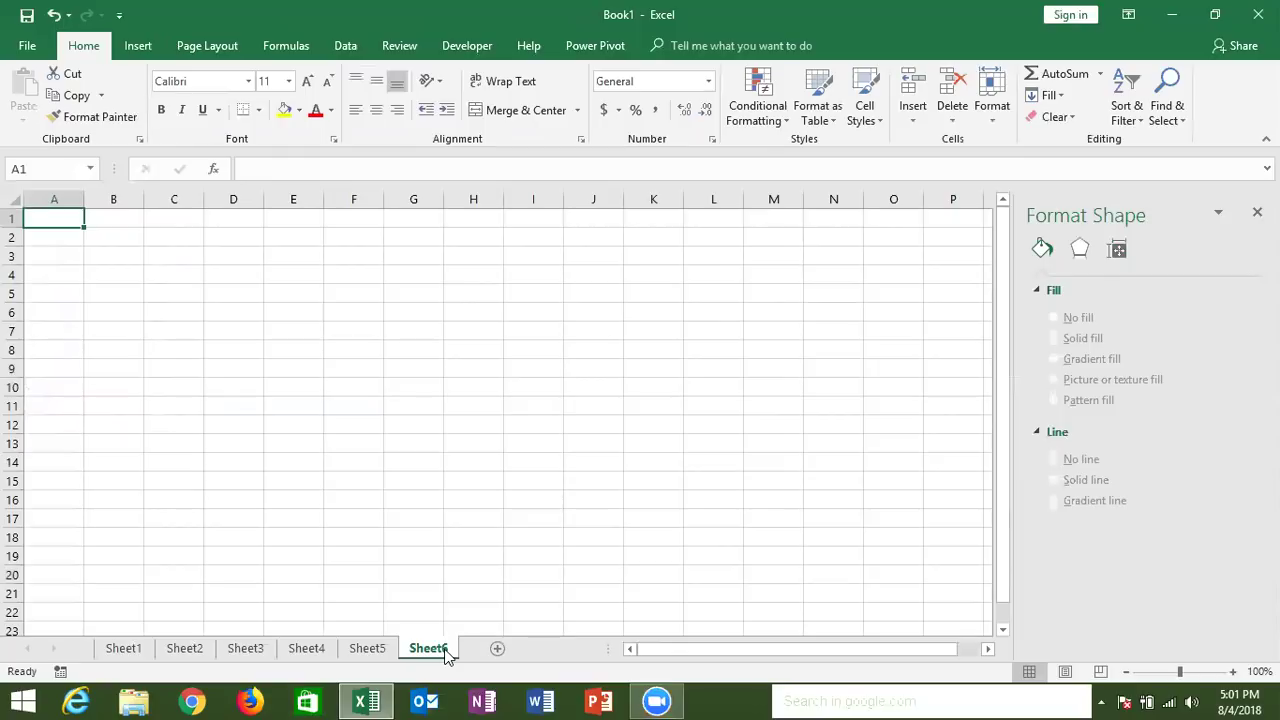
type("Ba")
key("BackSpace")
key("BackSpace")
type("Bank")
key("Tab")
type("Jan")
key("Left")
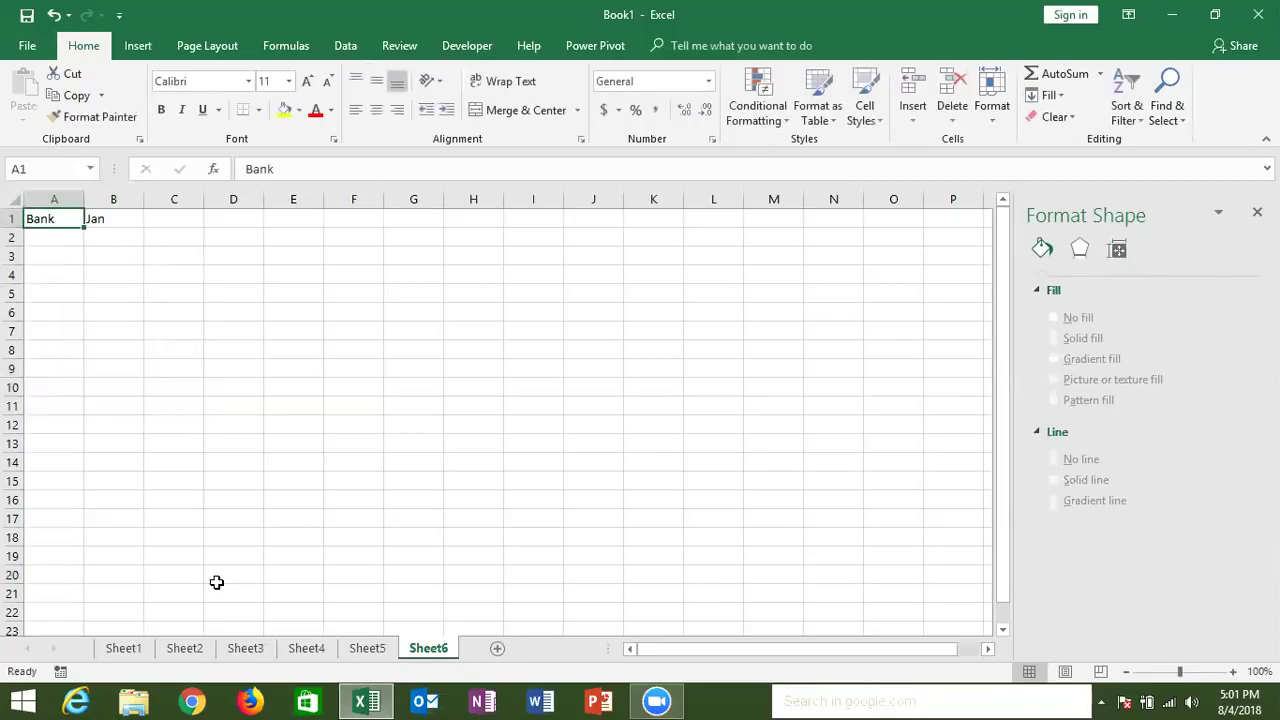
left_click(115, 215)
left_click_drag(145, 228, 375, 225)
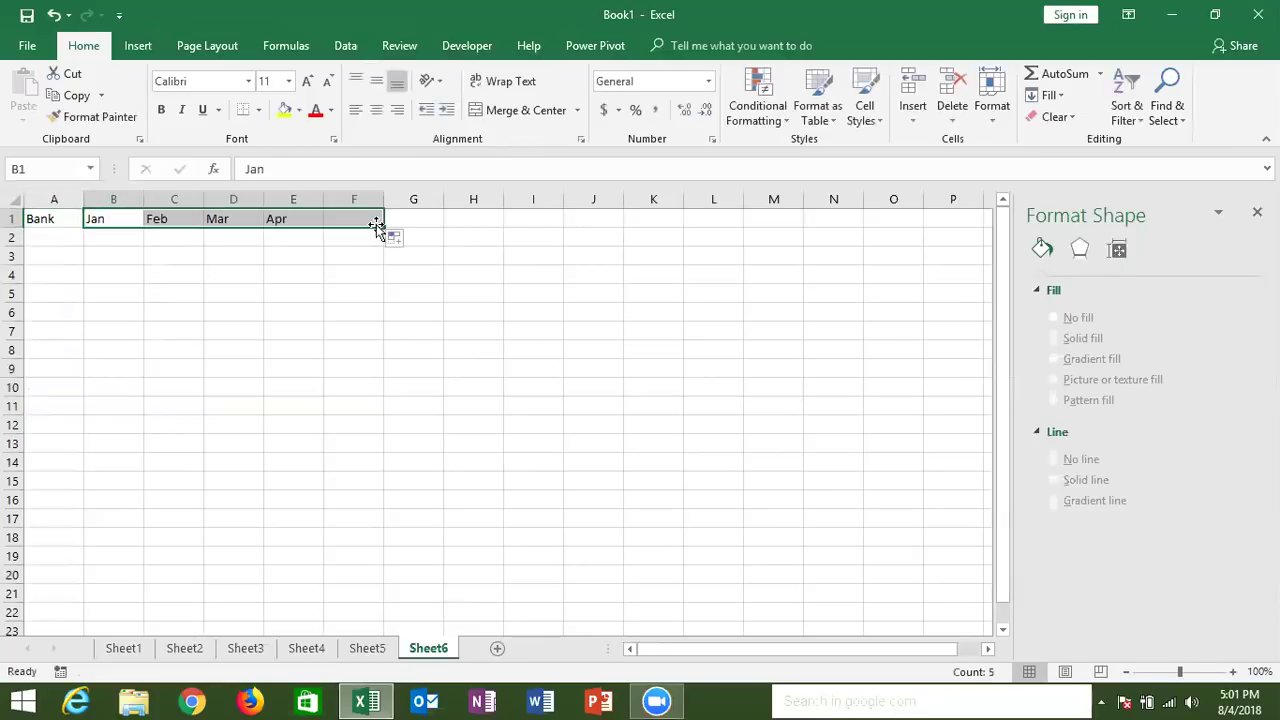
left_click_drag(383, 228, 432, 226)
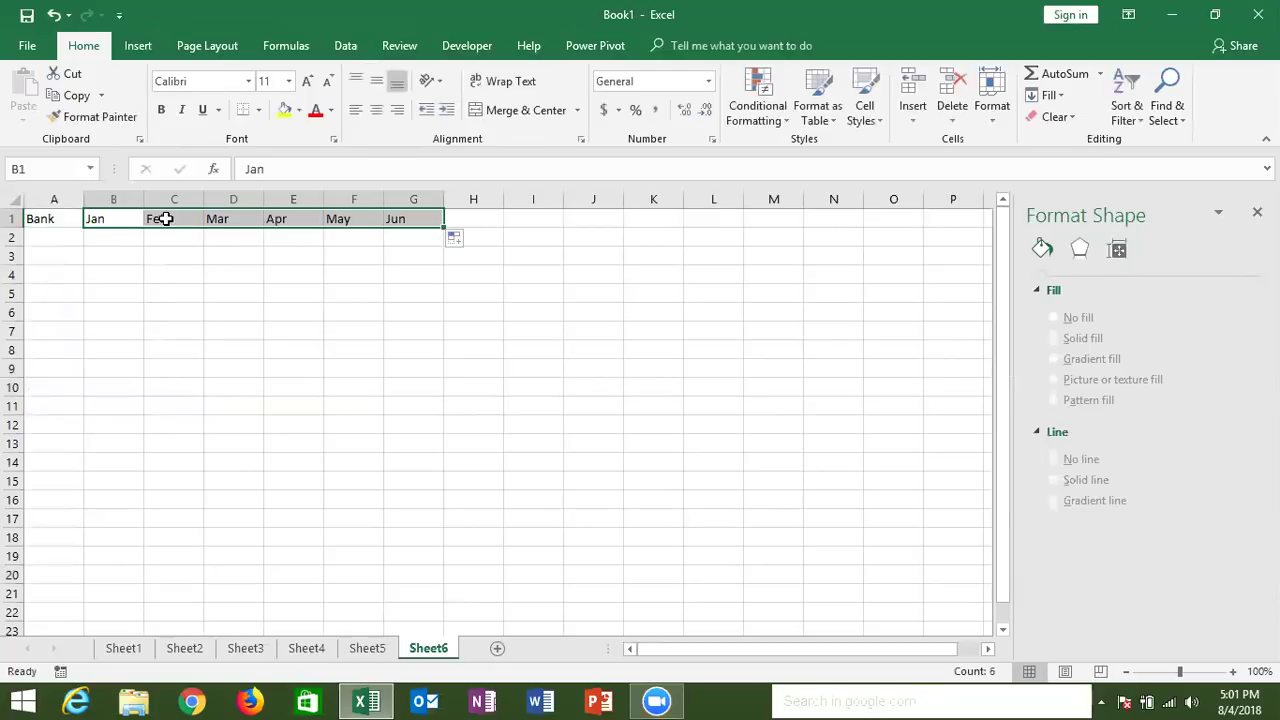
Step: List IDBI, SBI, PNB and HDFC in A2:A5, correcting the stray entries
left_click(55, 238)
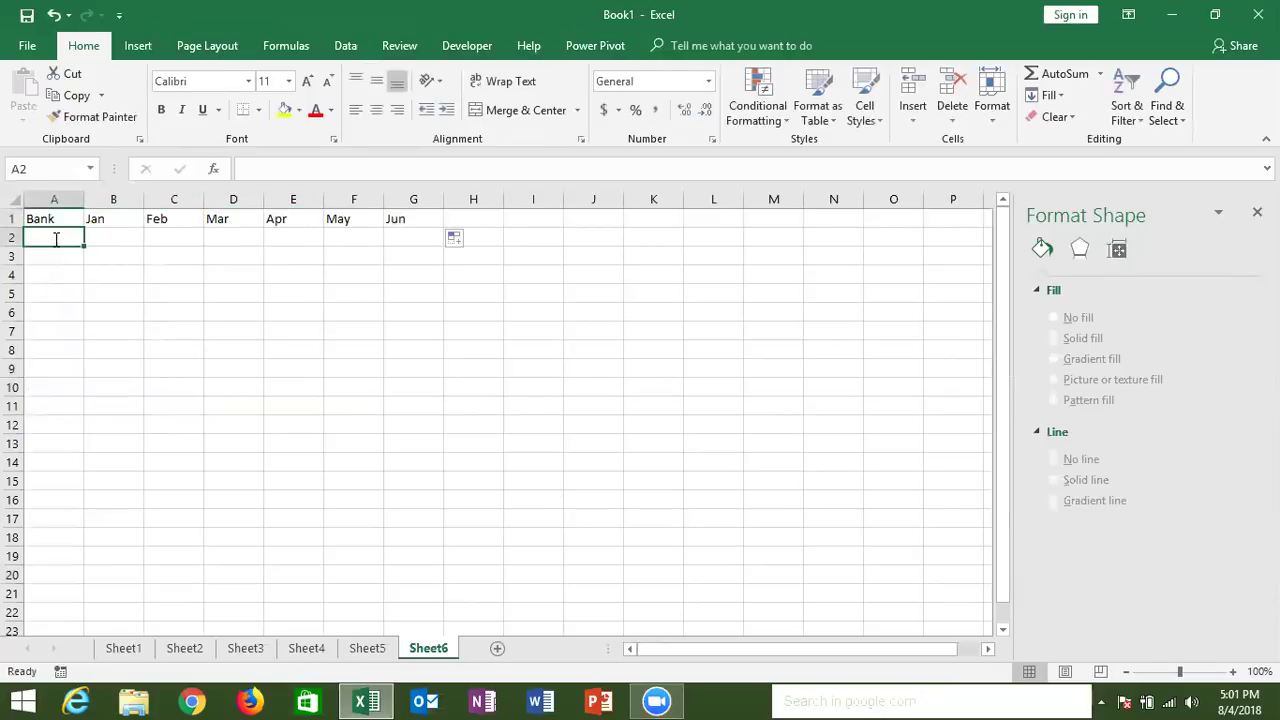
type("IDBI")
key("Return")
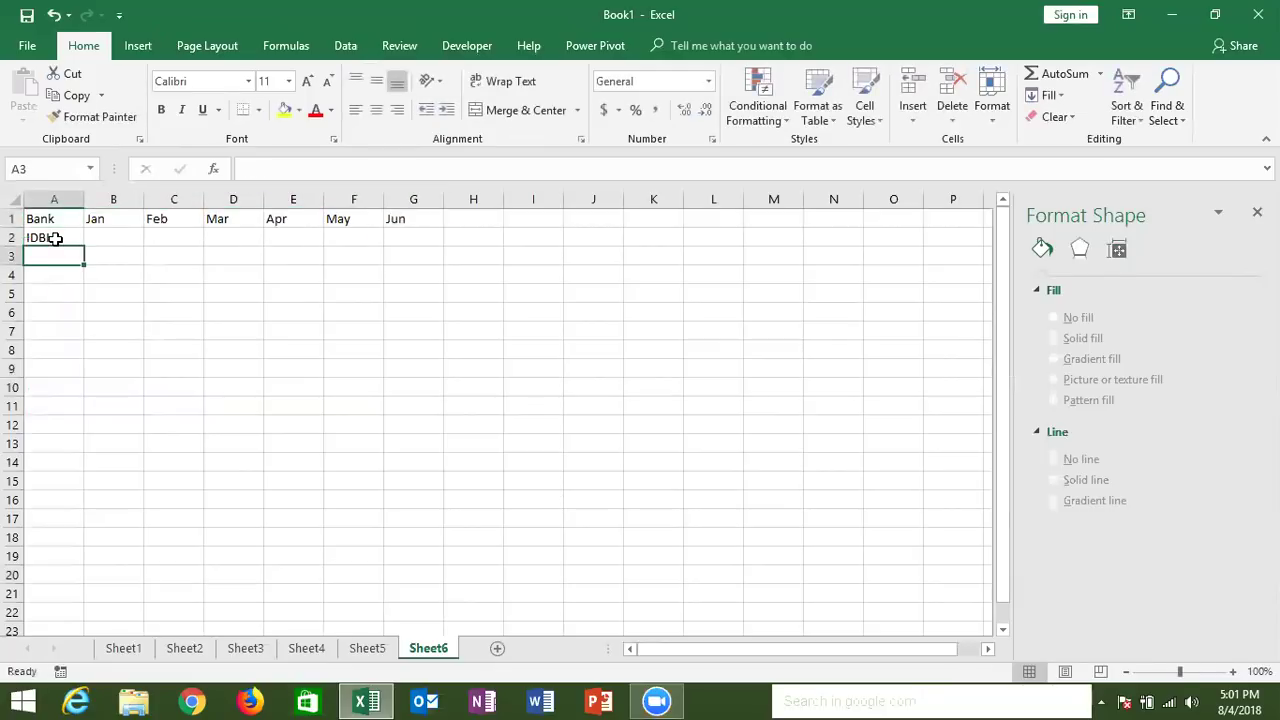
type("SBI")
key("Return")
type("Axis")
key("BackSpace")
key("BackSpace")
key("BackSpace")
key("BackSpace")
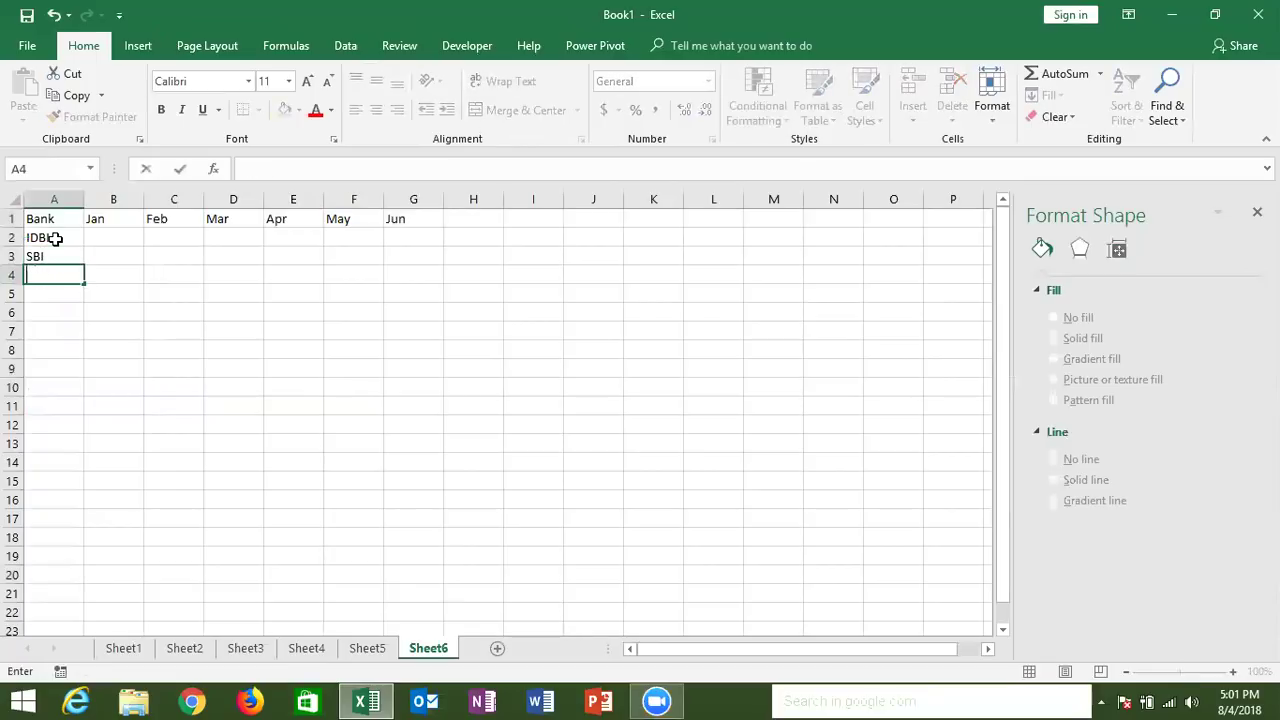
type("PNB")
key("Return")
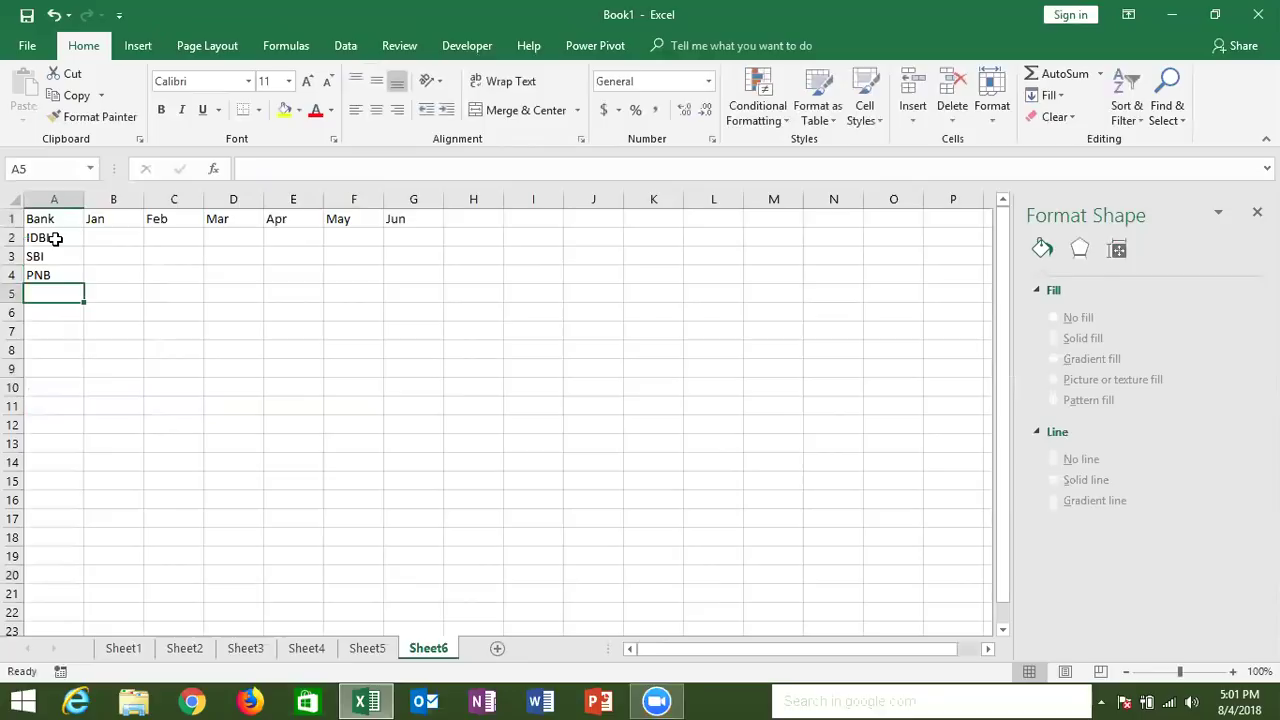
type("Axix")
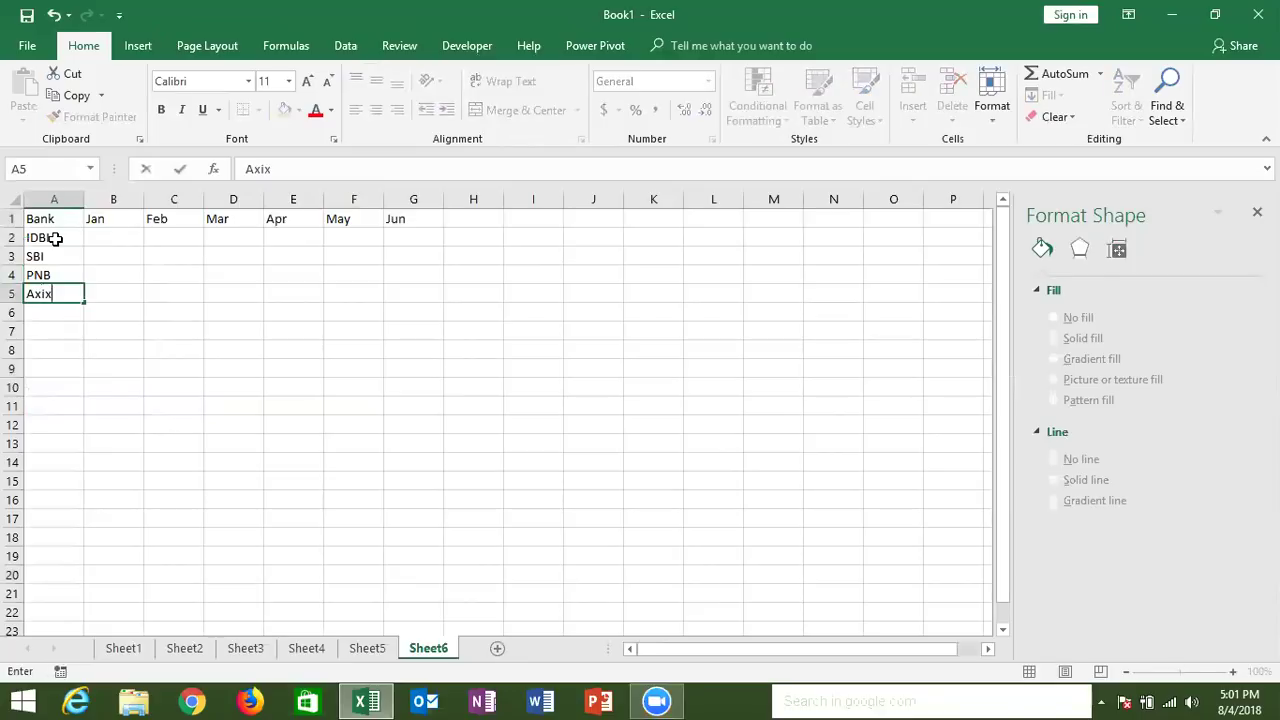
key("Return")
key("Up")
key("Delete")
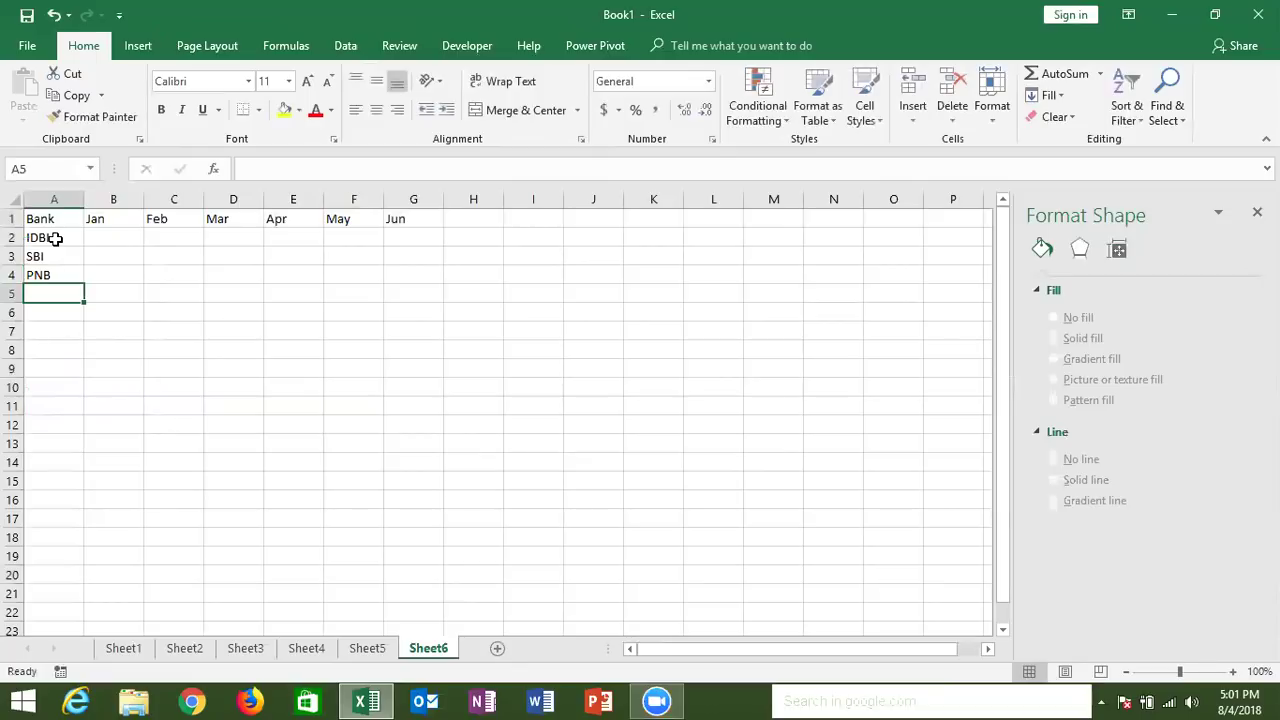
type("HDFC")
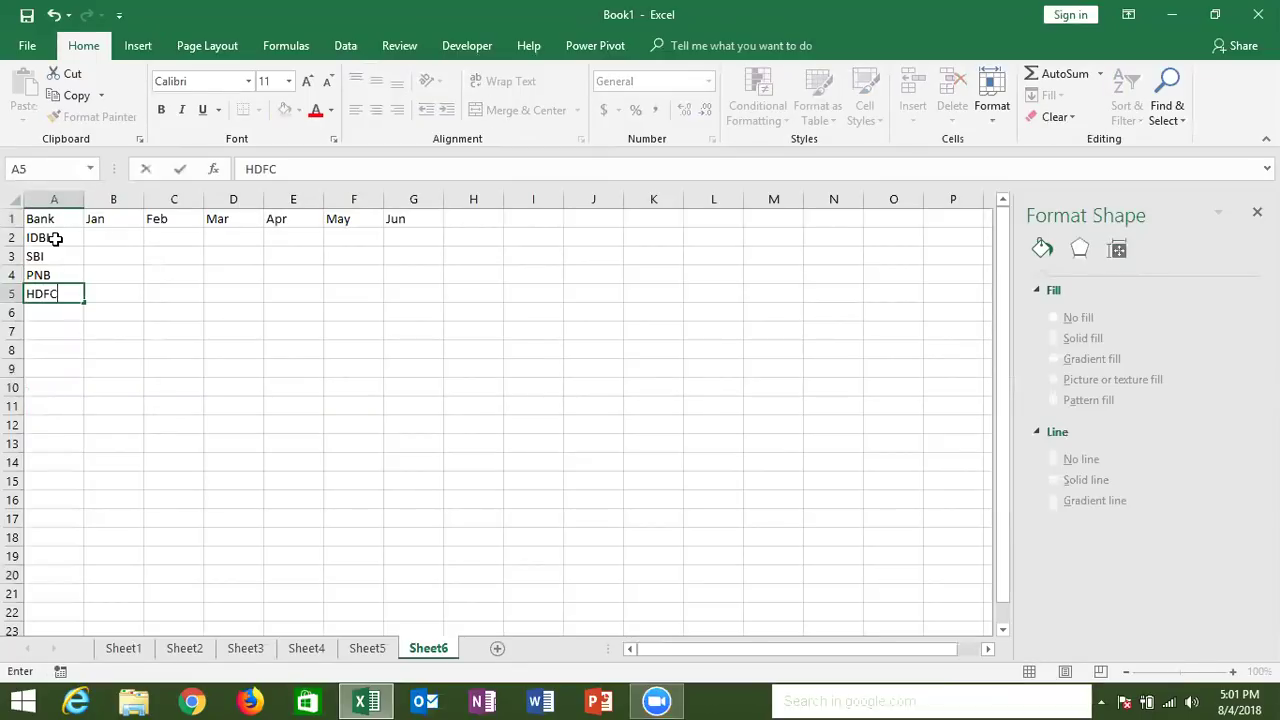
key("Return")
key("Up")
key("Up")
key("Up")
key("Up")
Step: Enter =RANDBETWEEN(10,90) in B2 and fill it across and down through B2:G5
key("Right")
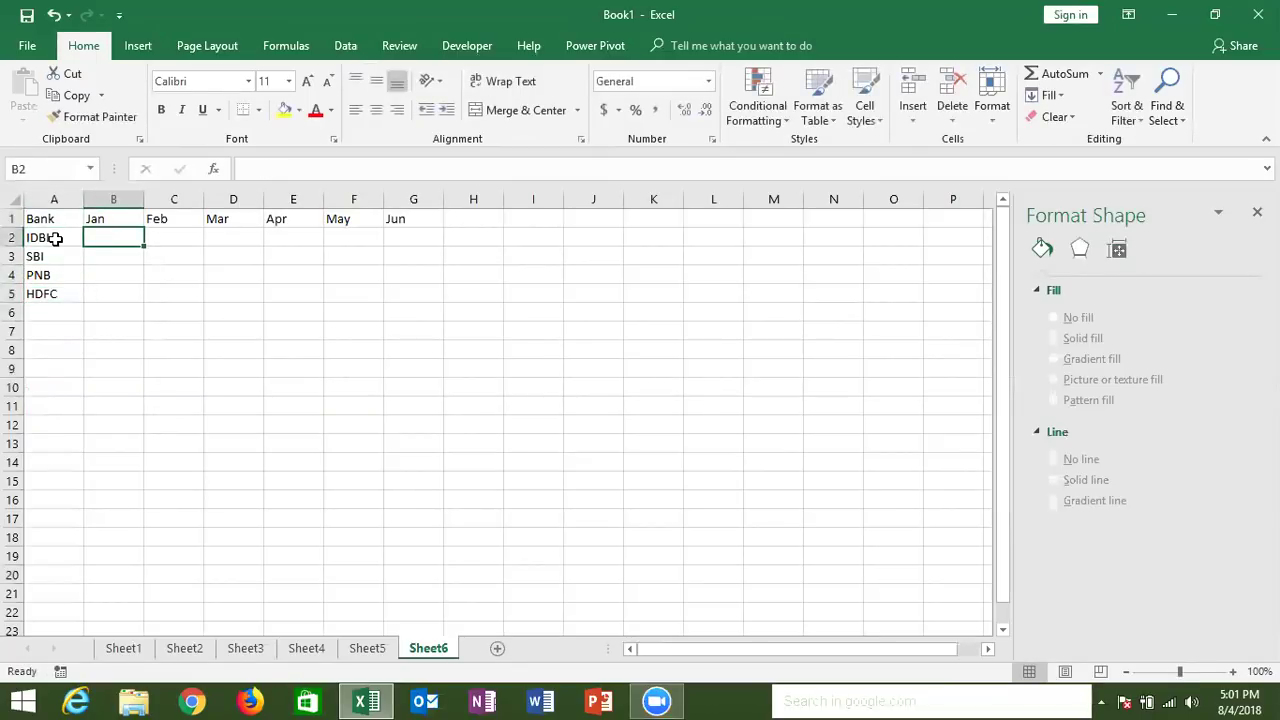
type("=ra")
key("Down")
key("Down")
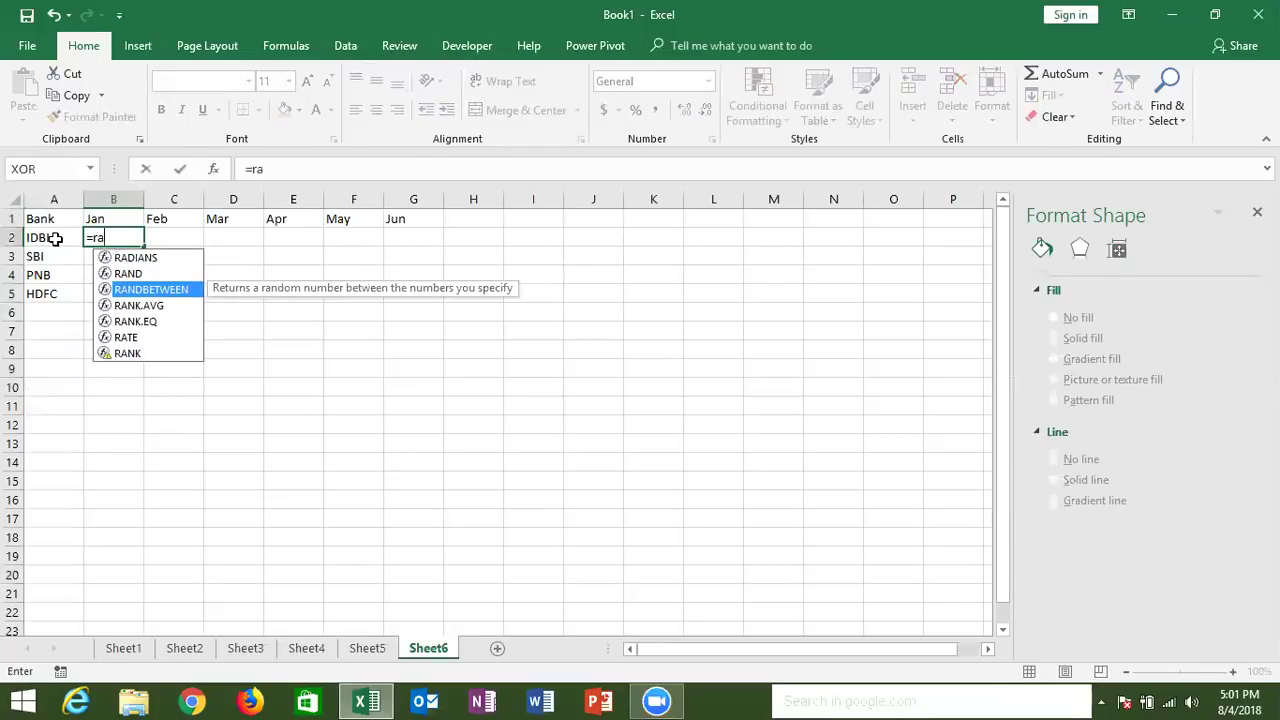
key("Tab")
type("10")
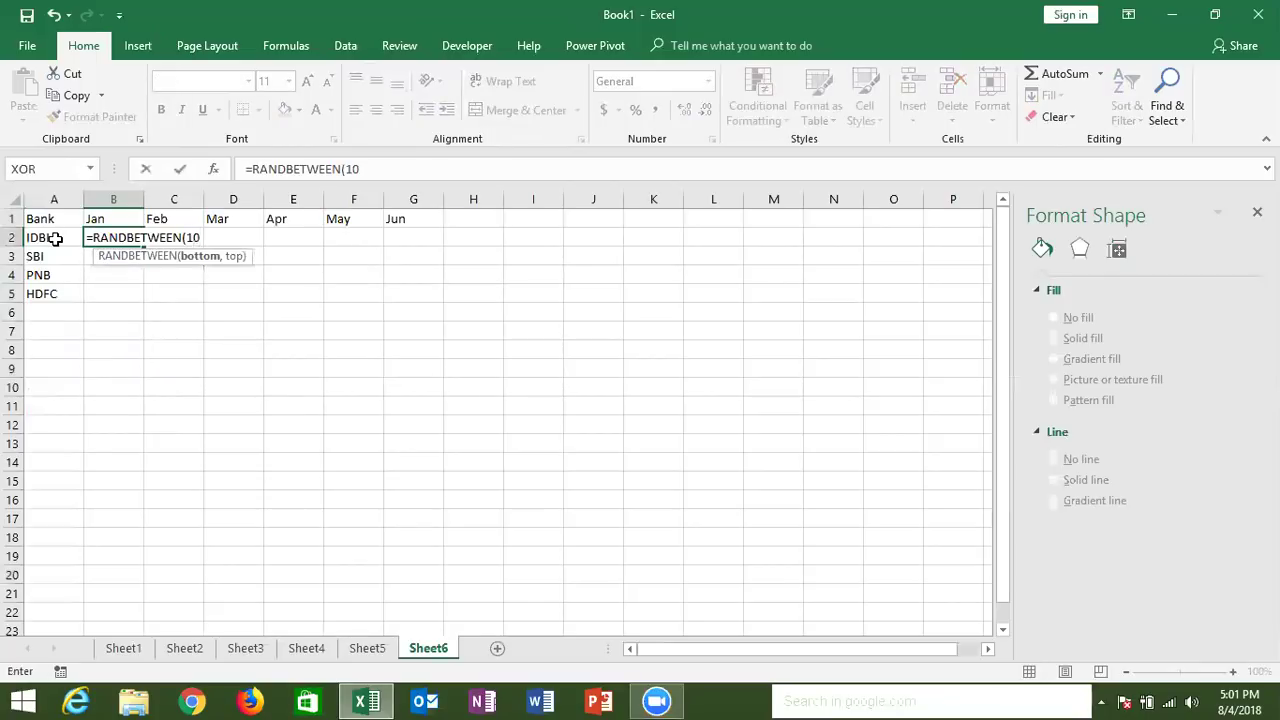
type(",90")
key("Return")
key("Up")
key("shift+Right")
key("shift+Right")
key("shift+Right")
key("shift+Right")
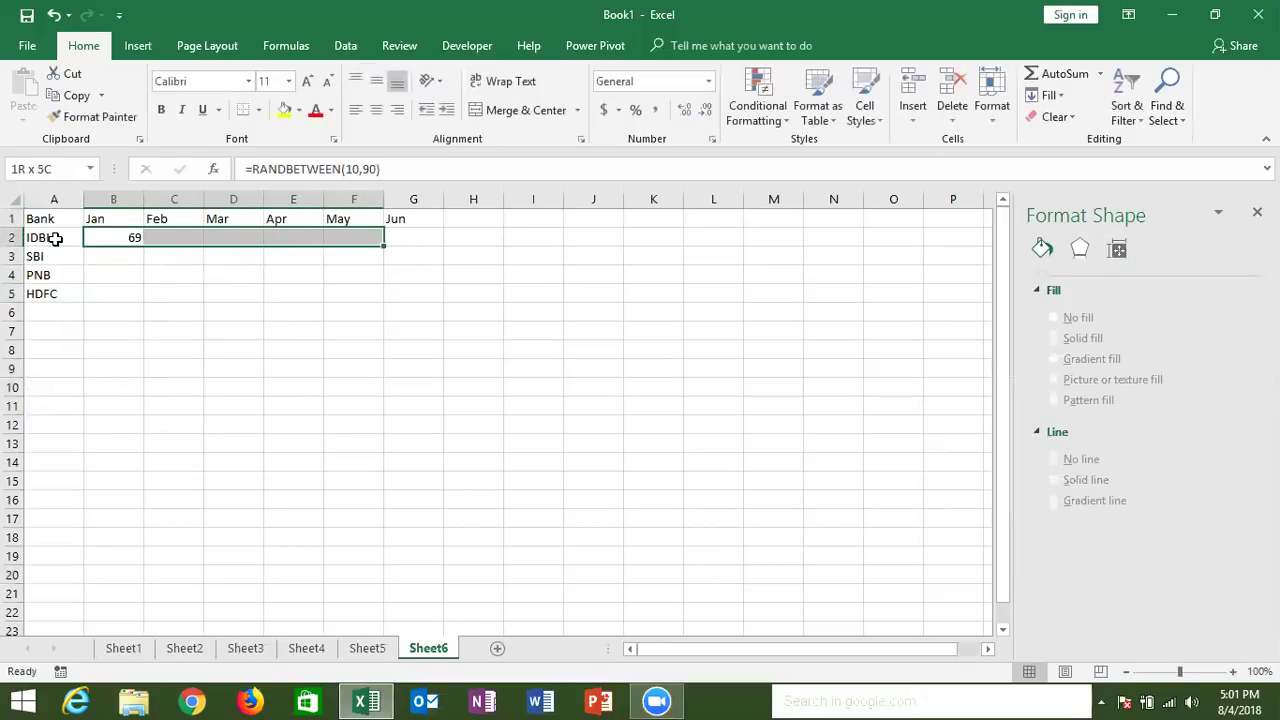
key("shift+Right")
key("shift+Down")
key("shift+Down")
key("shift+Down")
key("ctrl+r")
key("ctrl+d")
Step: Copy the random numbers and paste them back as fixed values
key("ctrl+c")
left_click(26, 121)
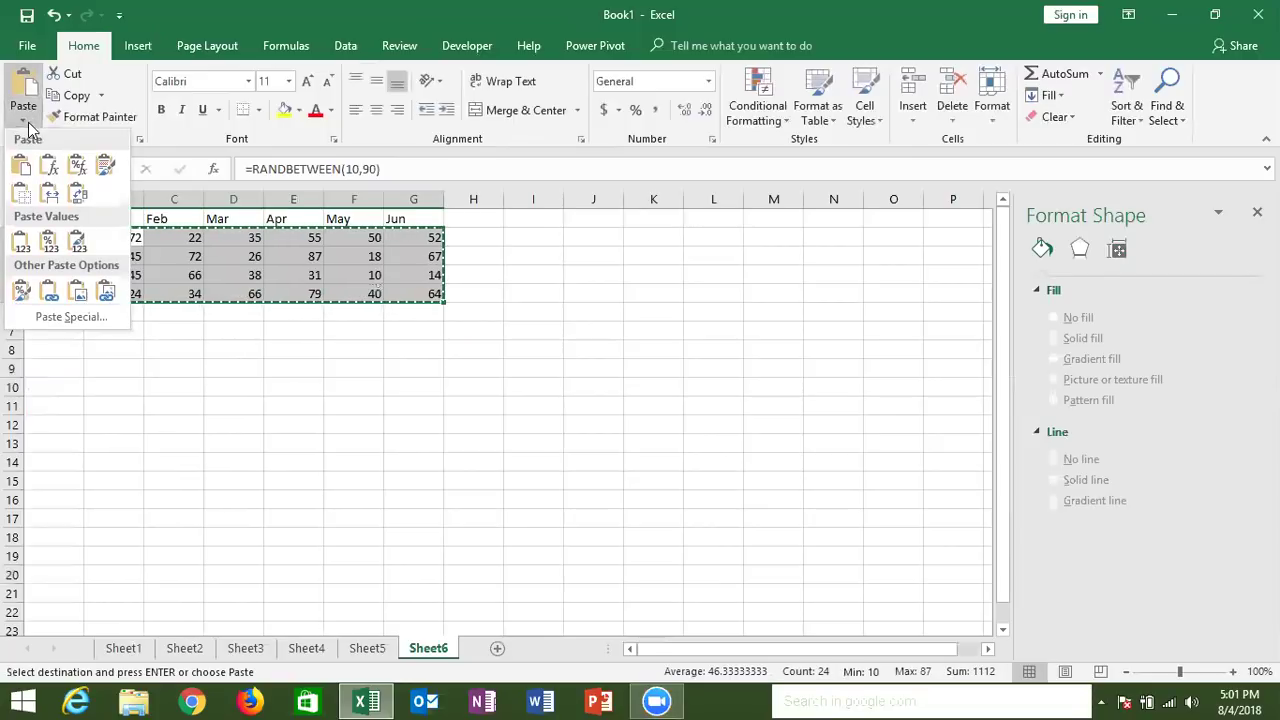
left_click(21, 241)
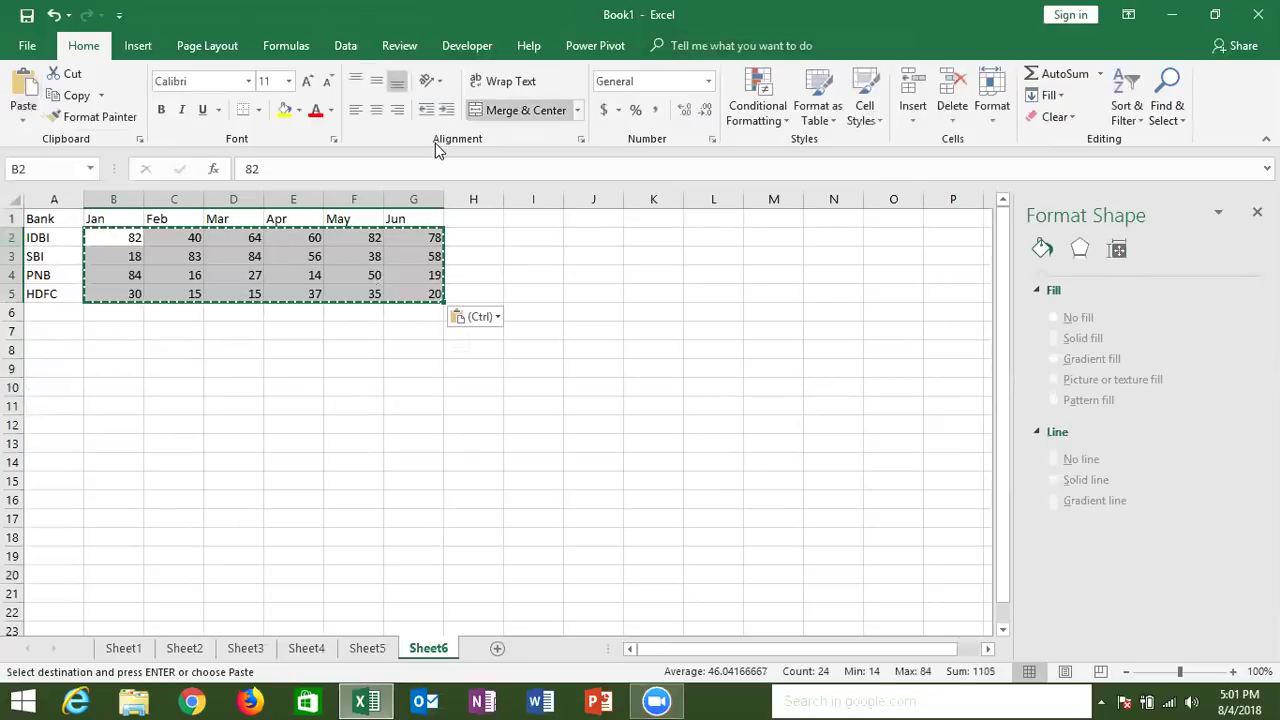
key("Escape")
left_click(38, 217)
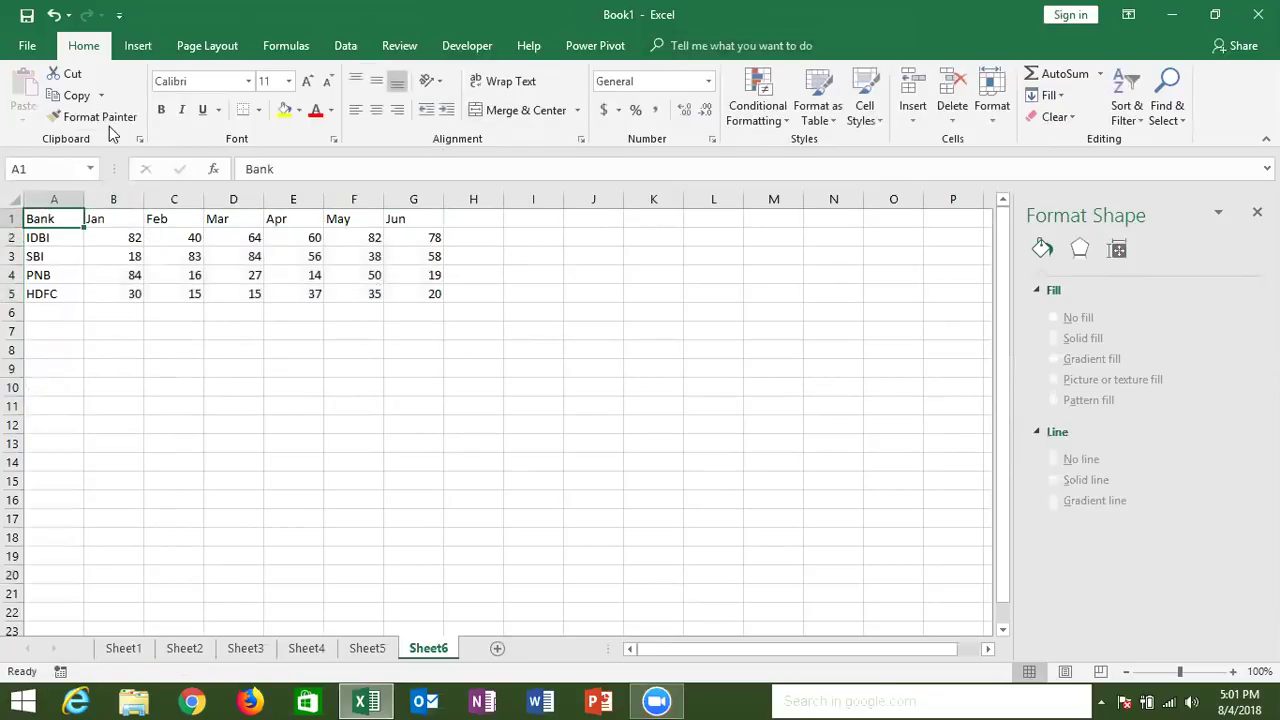
Step: Insert a clustered column chart of the bank data and delete the existing chart
left_click(138, 46)
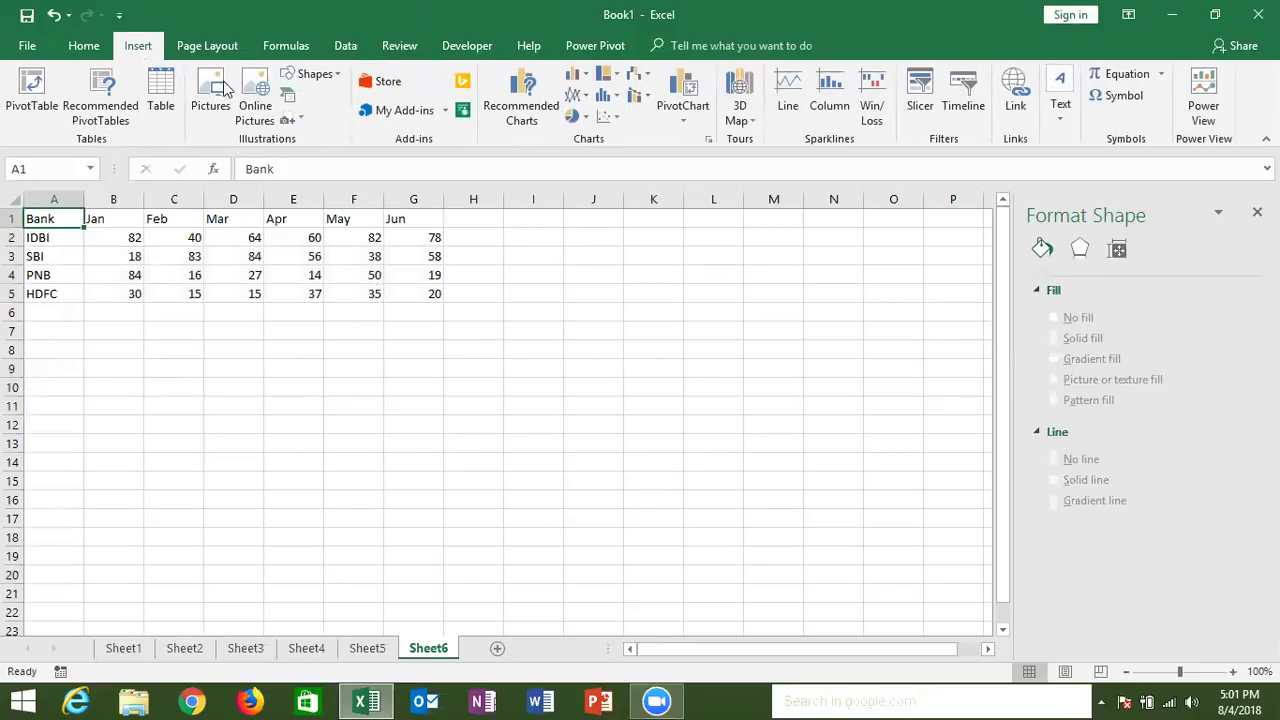
left_click(585, 80)
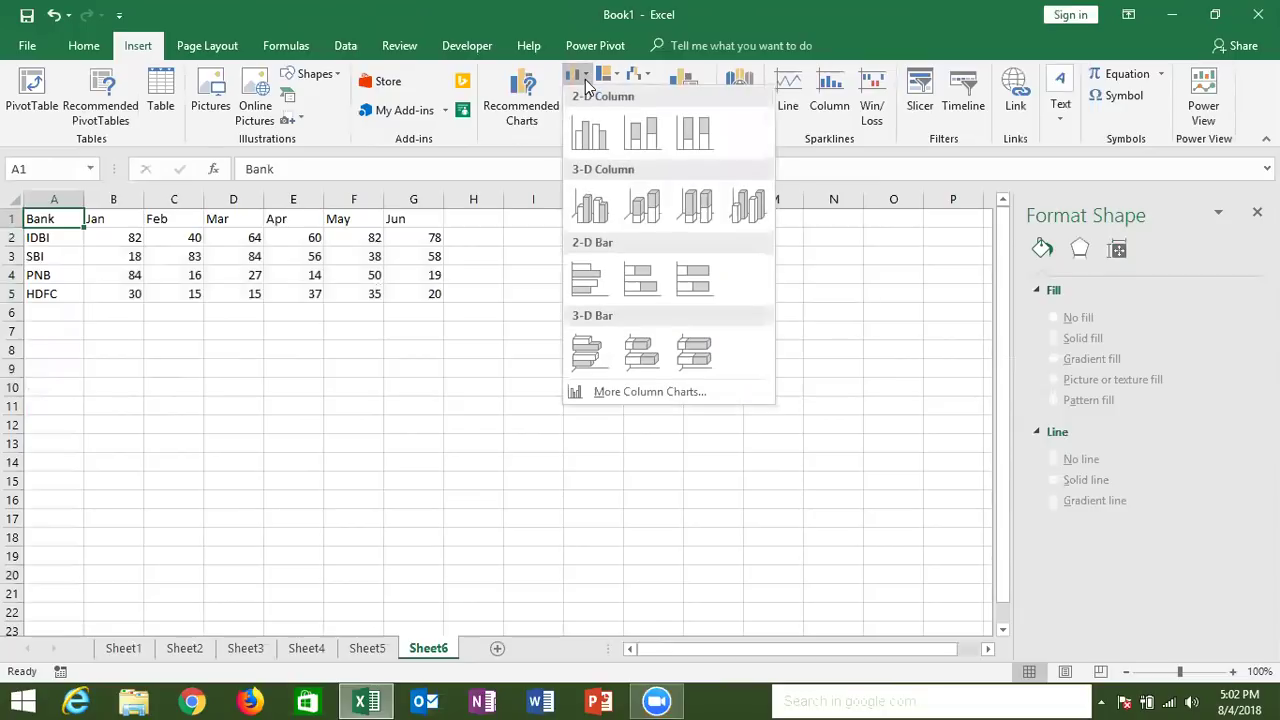
left_click(583, 129)
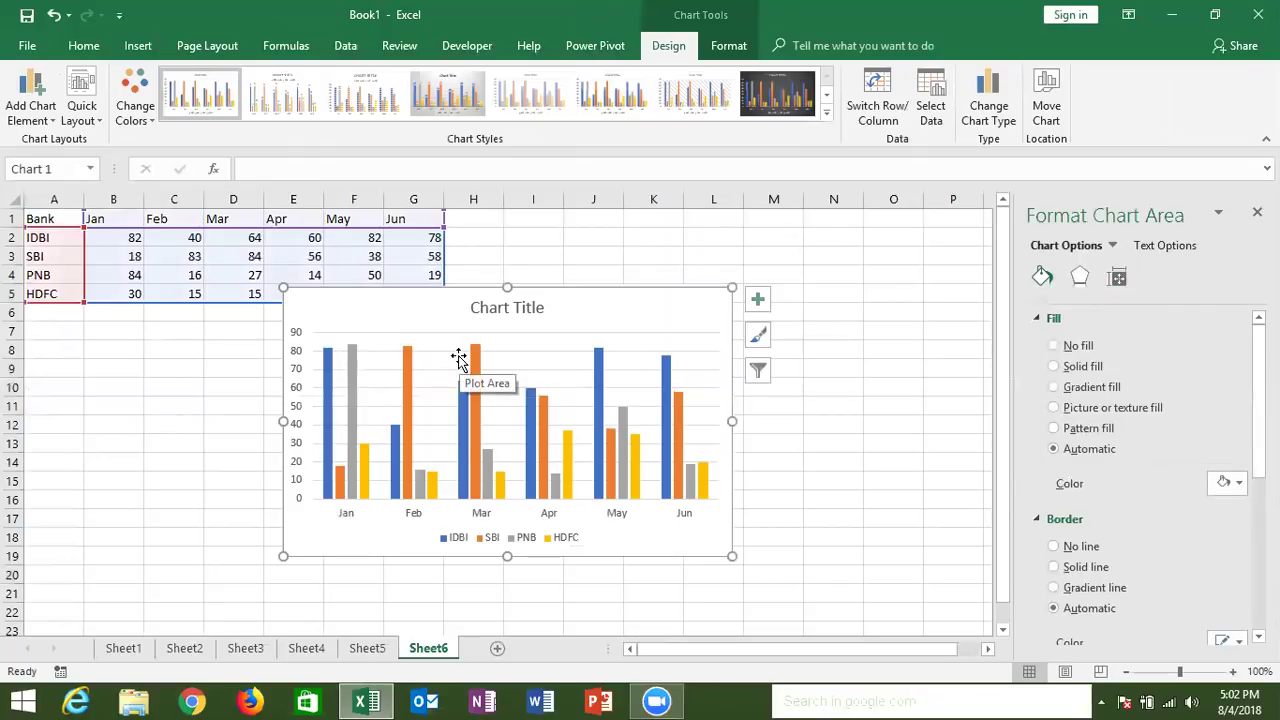
key("Escape")
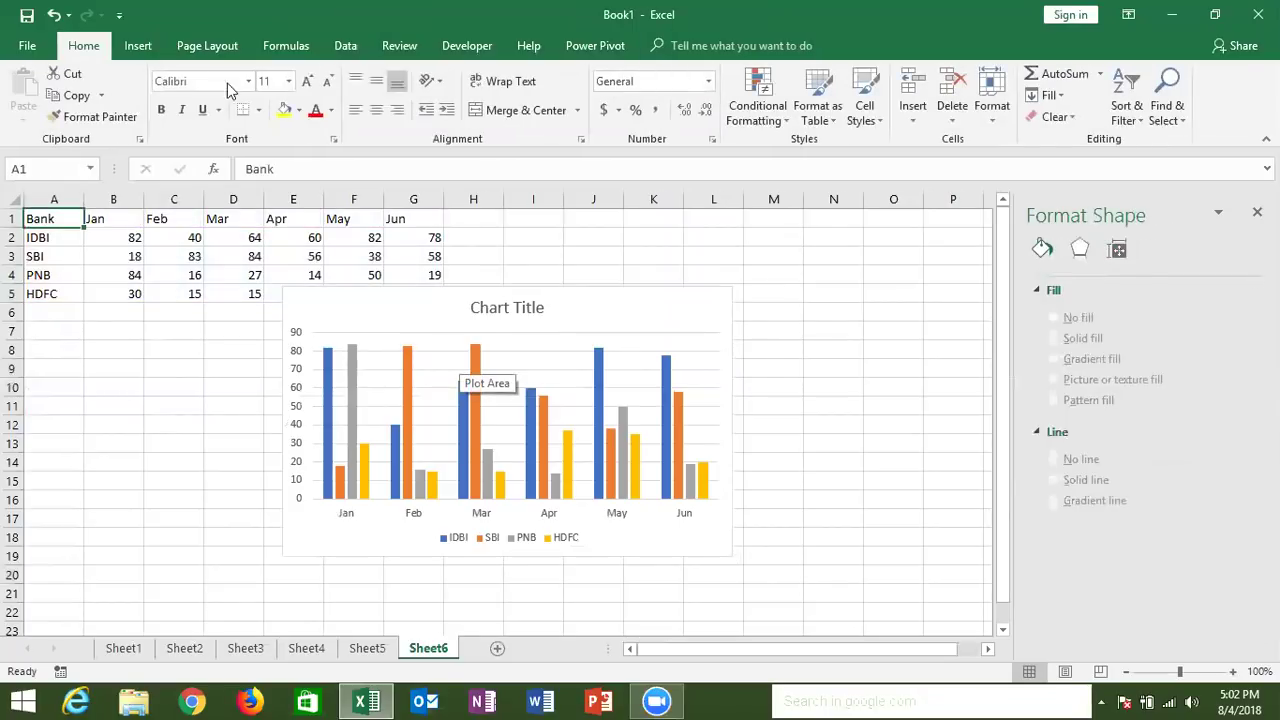
left_click(365, 316)
key("Delete")
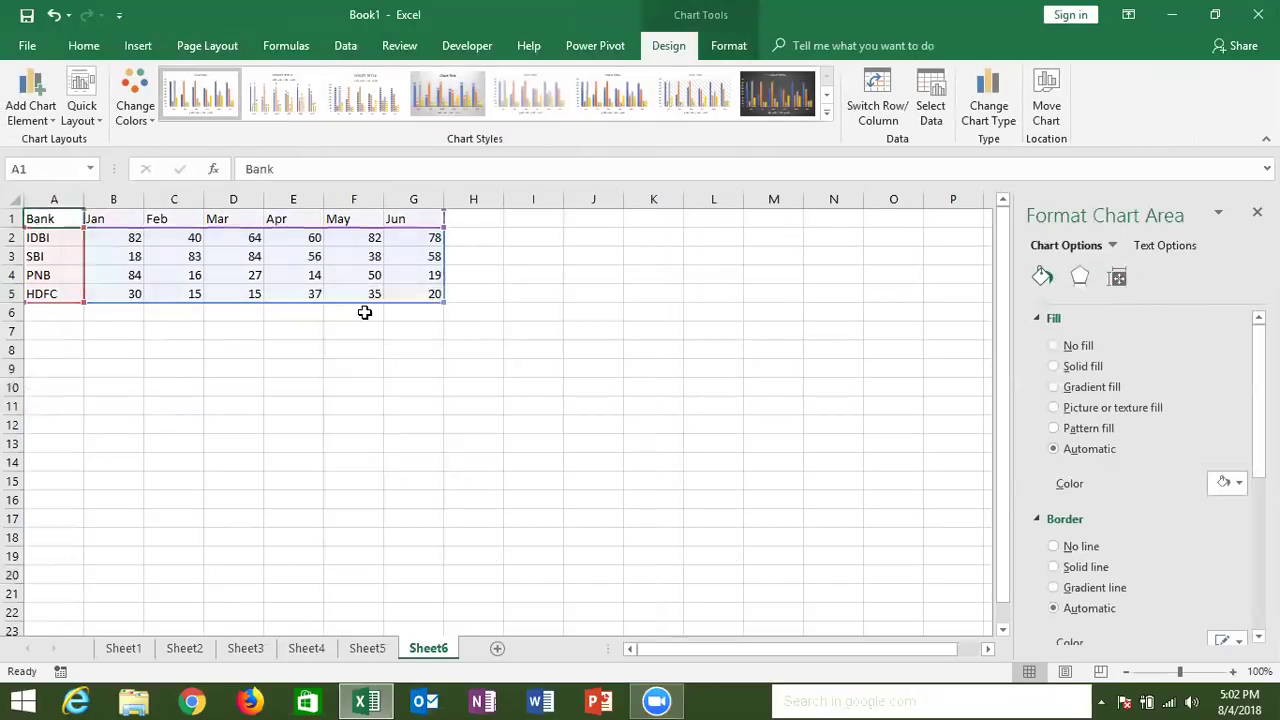
Step: Insert a stacked column chart, move it below the table, and enlarge it
left_click(156, 38)
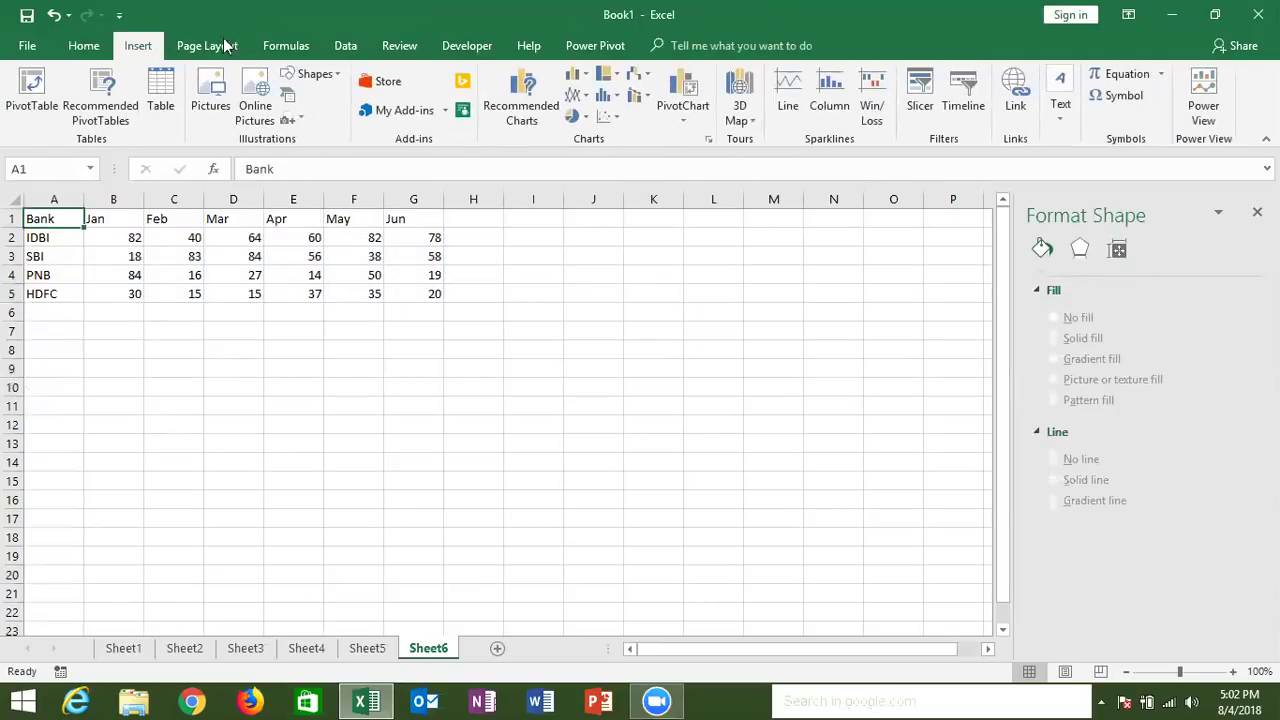
left_click(592, 74)
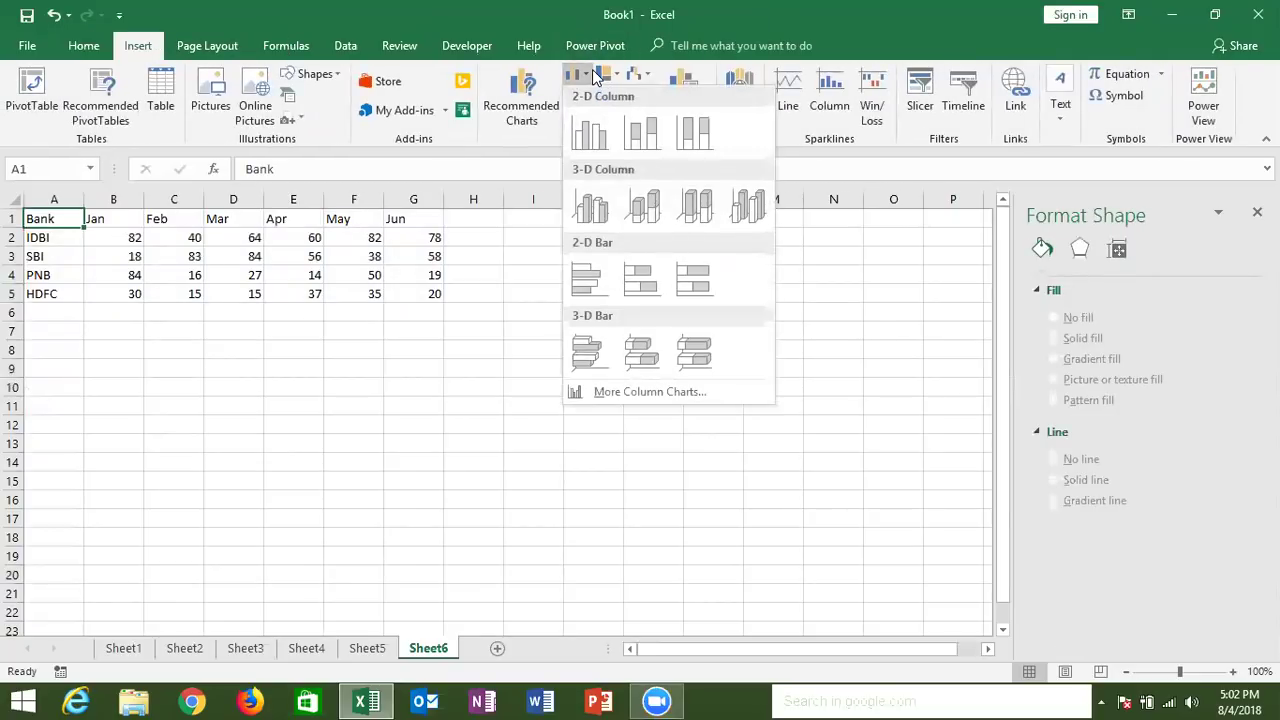
left_click(654, 120)
left_click_drag(604, 294, 688, 324)
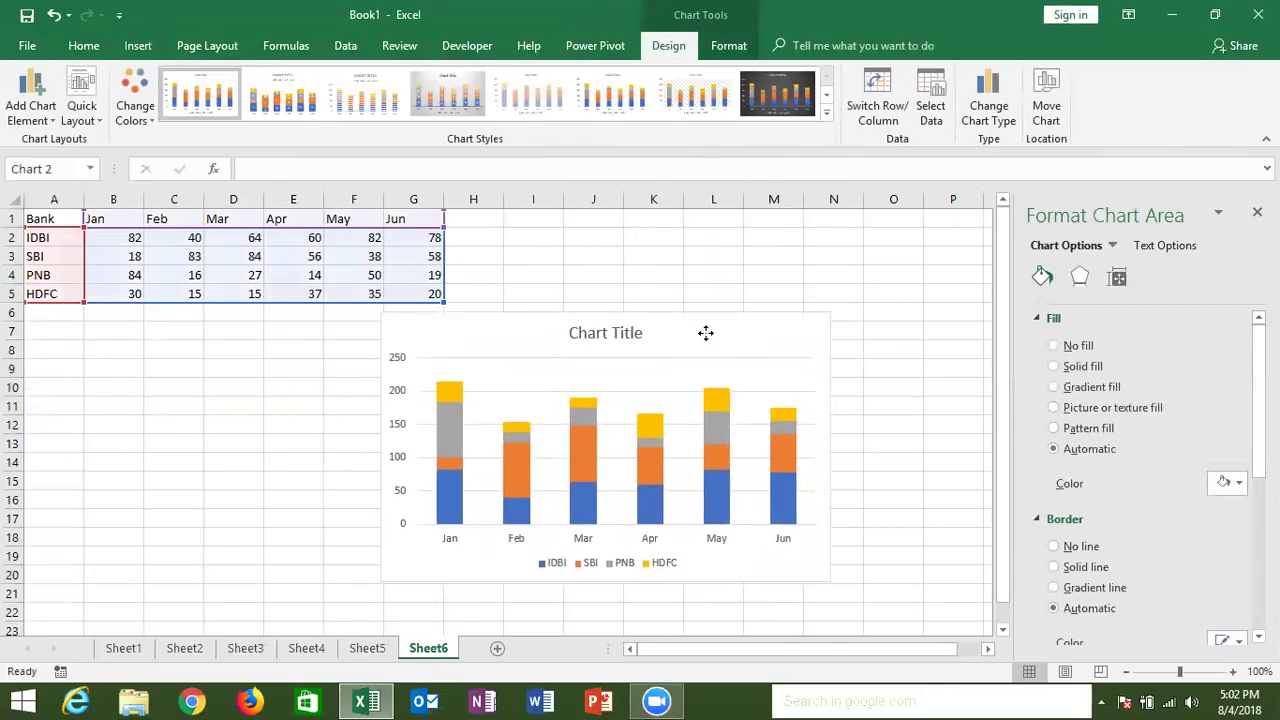
left_click_drag(817, 586, 845, 609)
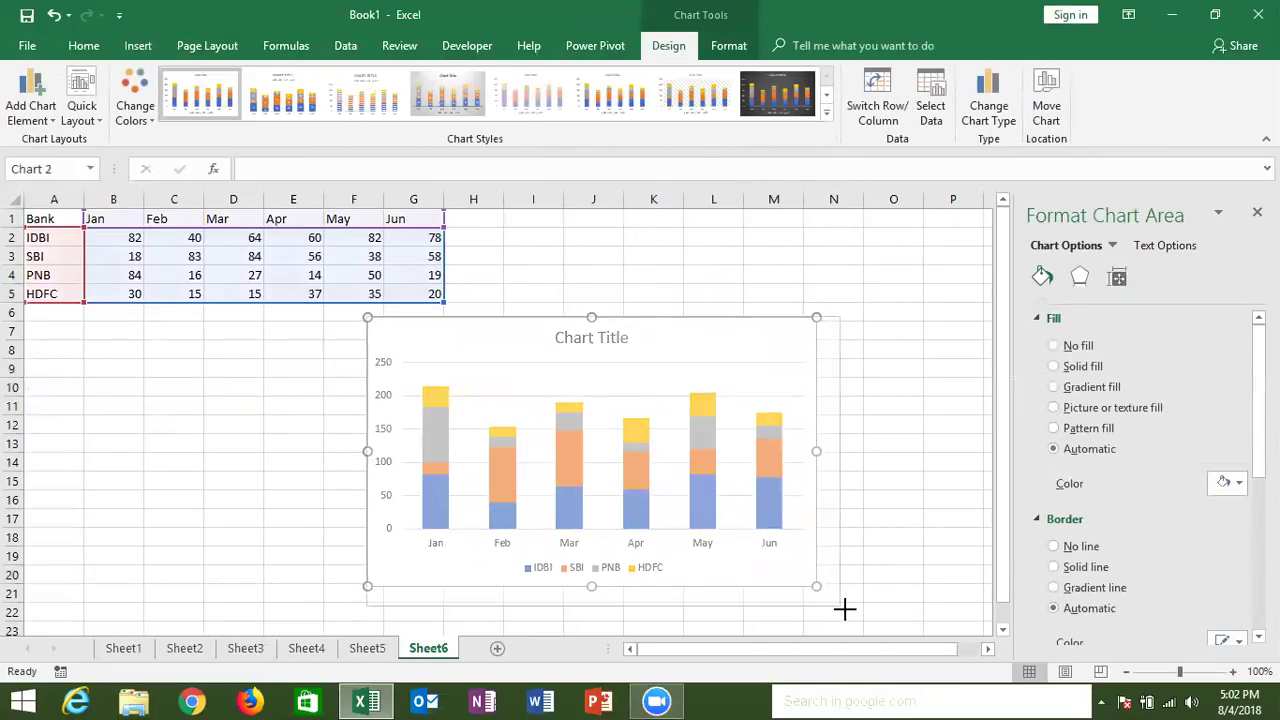
left_click(57, 215)
left_click_drag(57, 215, 229, 215)
left_click_drag(305, 218, 305, 218)
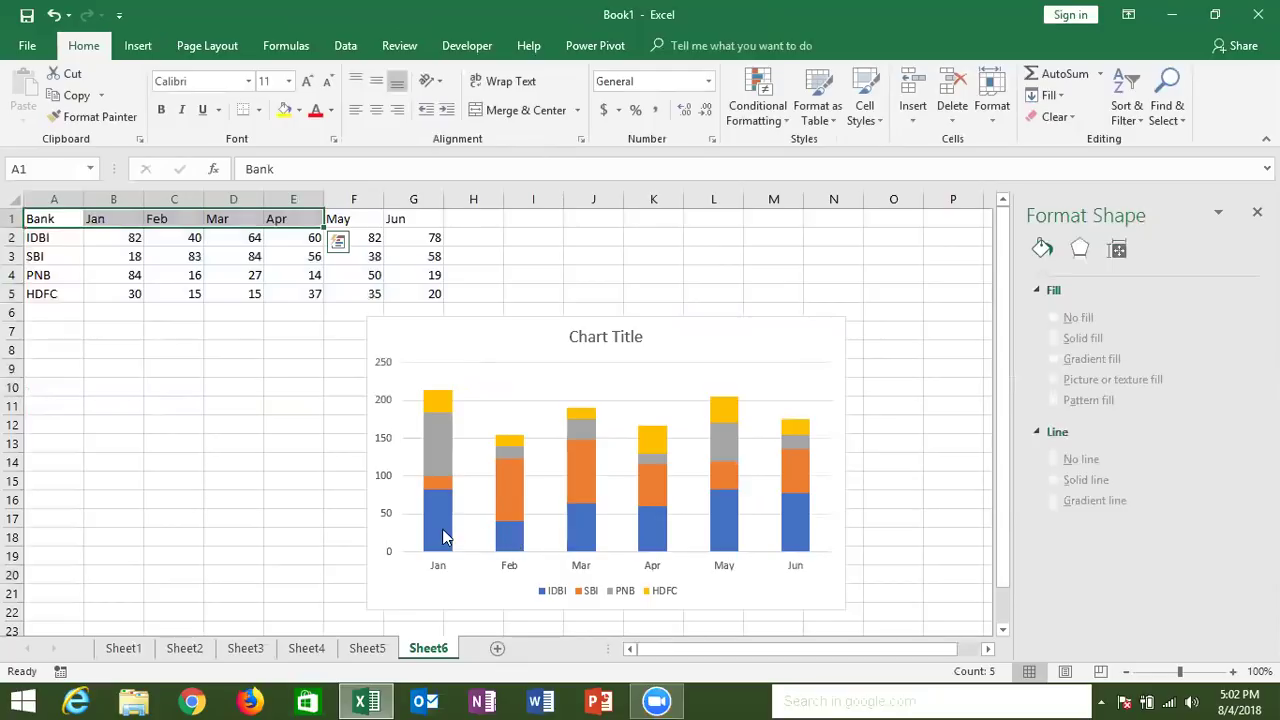
left_click_drag(59, 237, 60, 292)
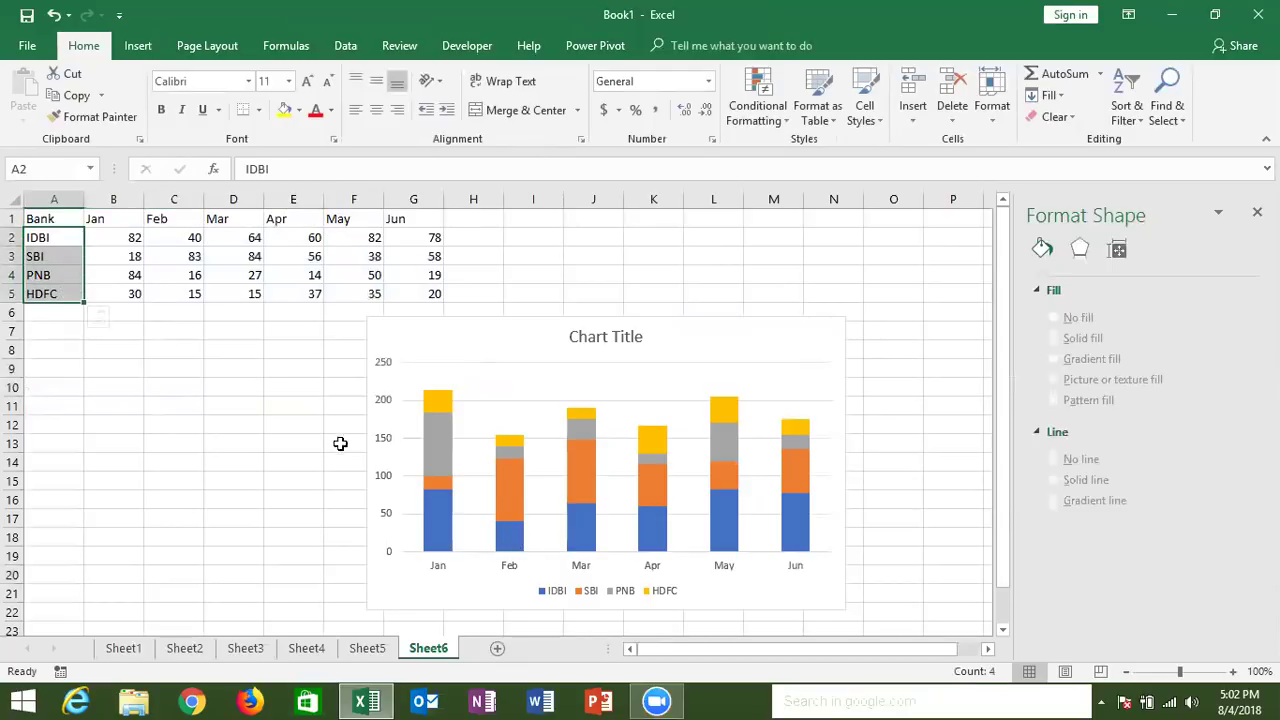
left_click(431, 515)
left_click(440, 482)
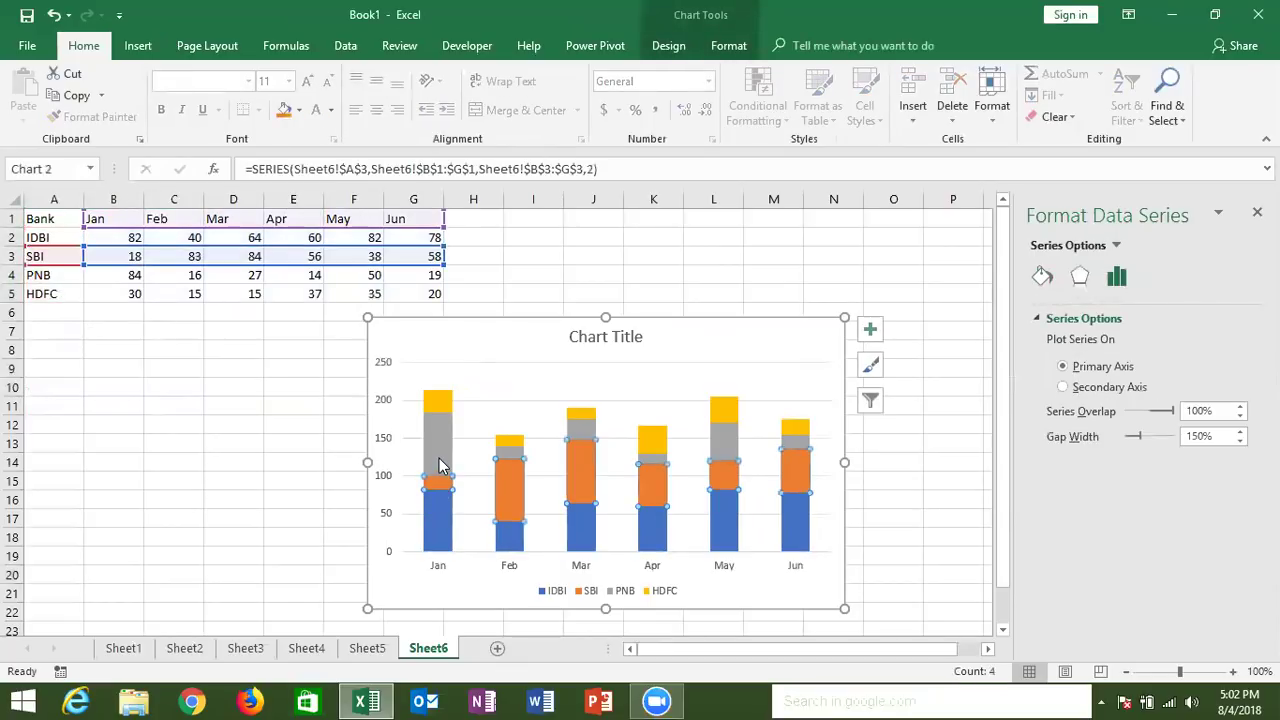
left_click(445, 418)
left_click(443, 398)
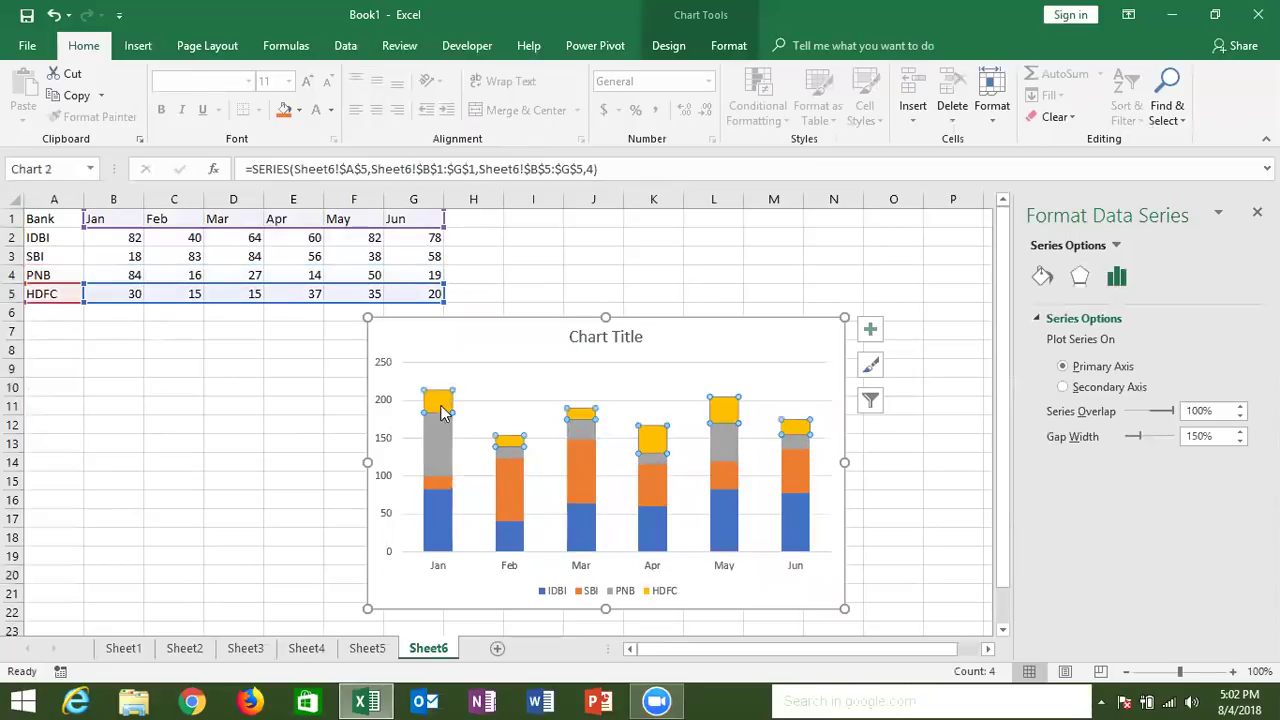
left_click(446, 474)
left_click(443, 507)
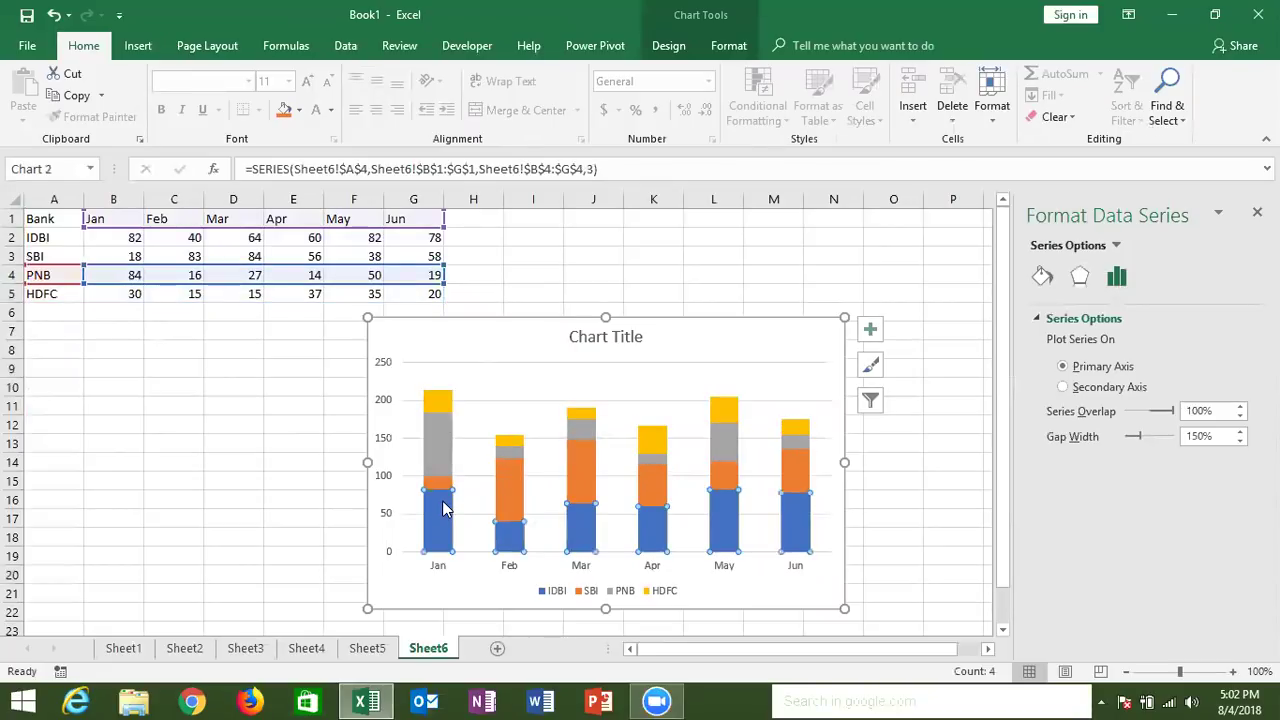
left_click(482, 337)
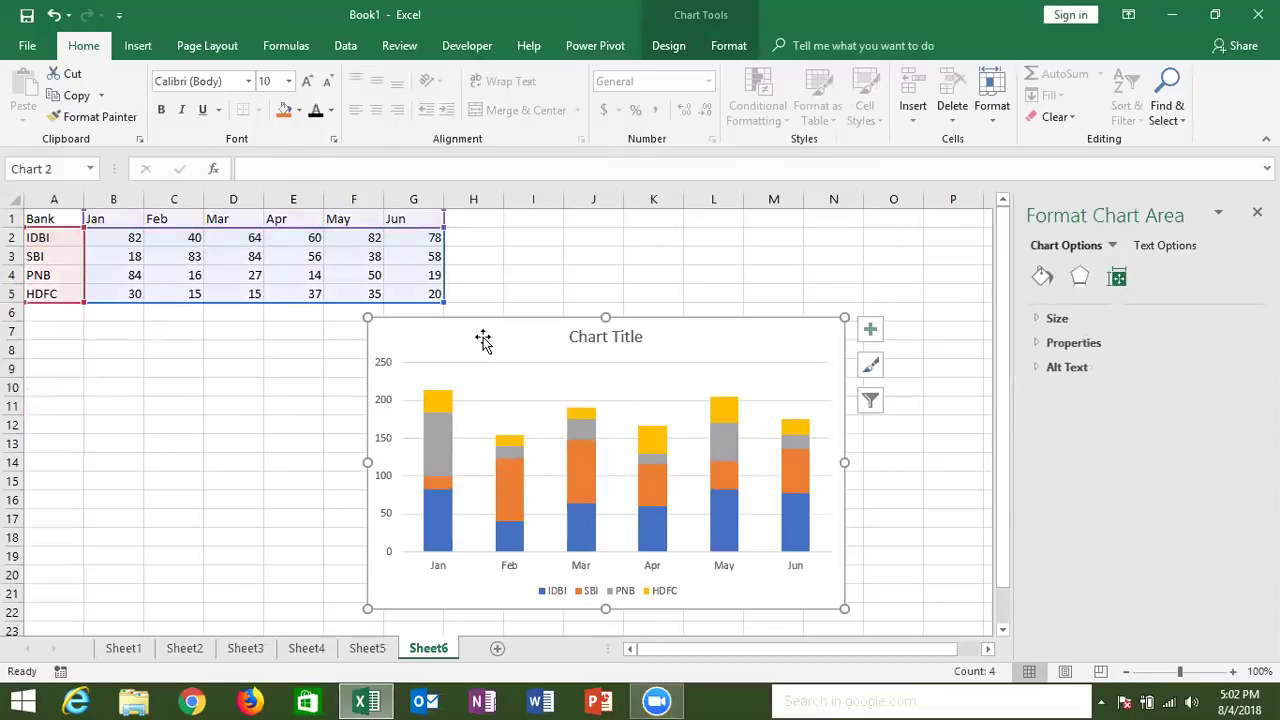
key("Delete")
left_click(143, 44)
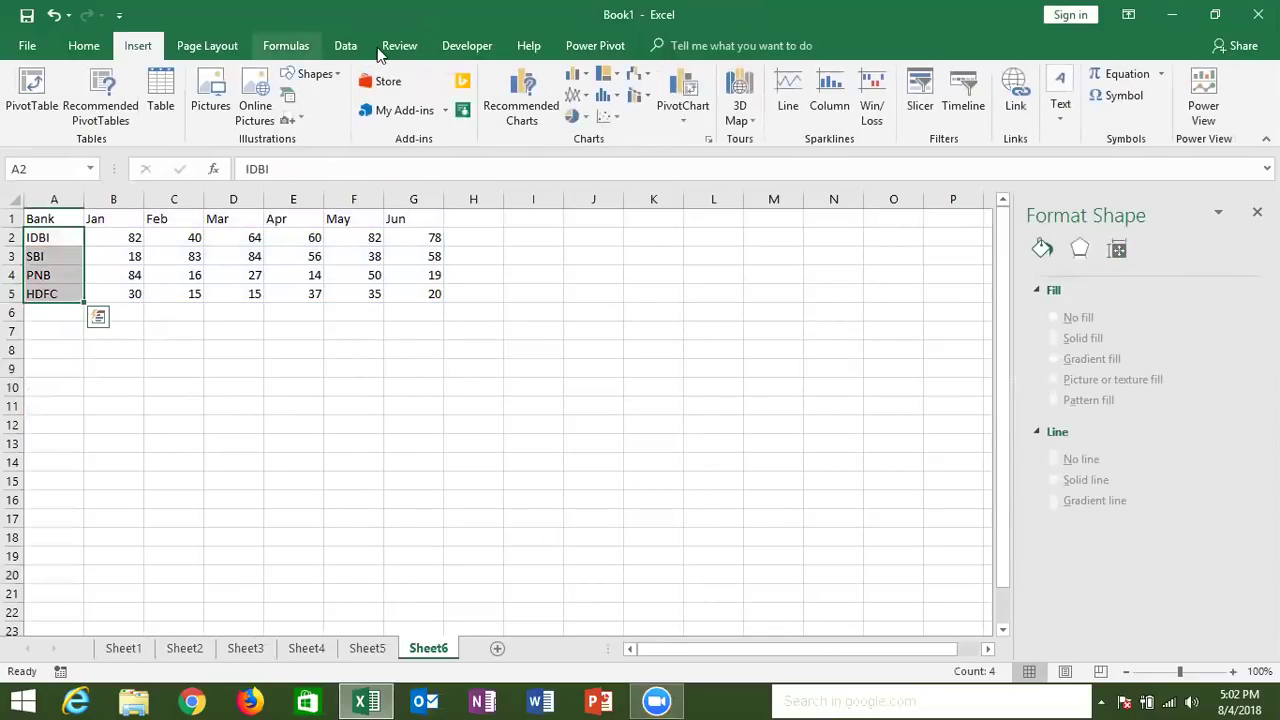
left_click(578, 80)
left_click(697, 132)
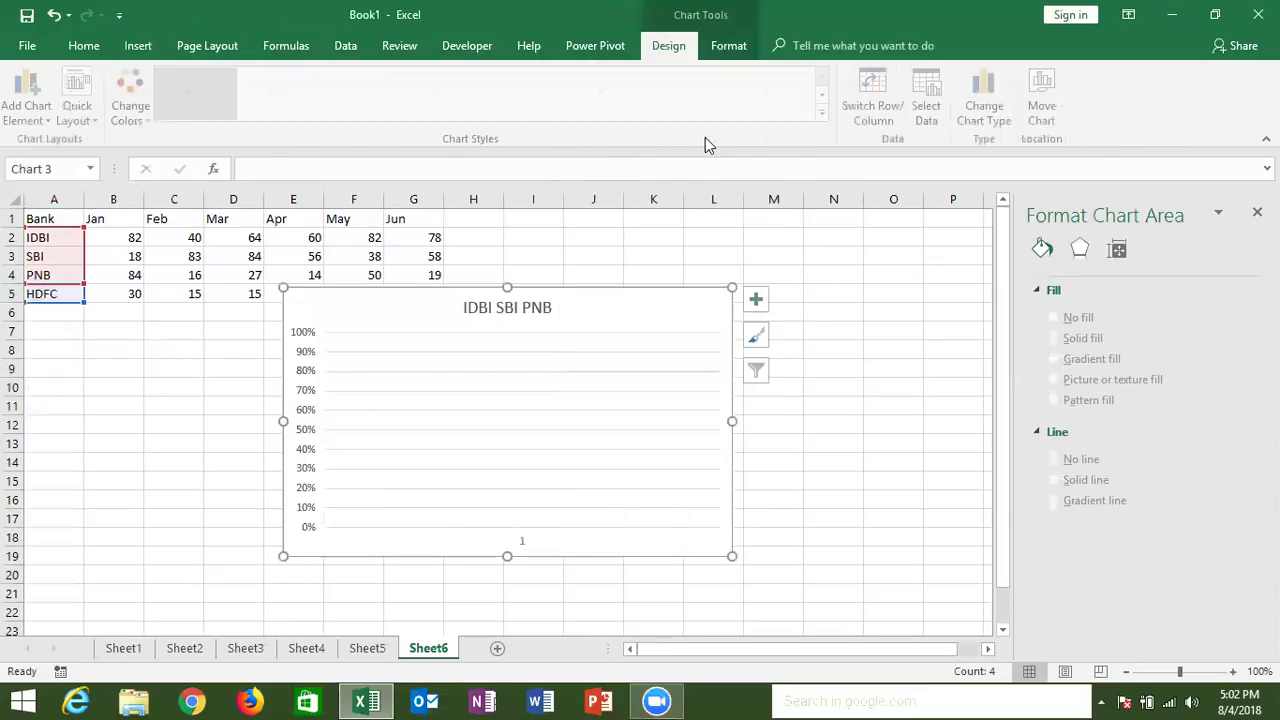
key("ctrl+z")
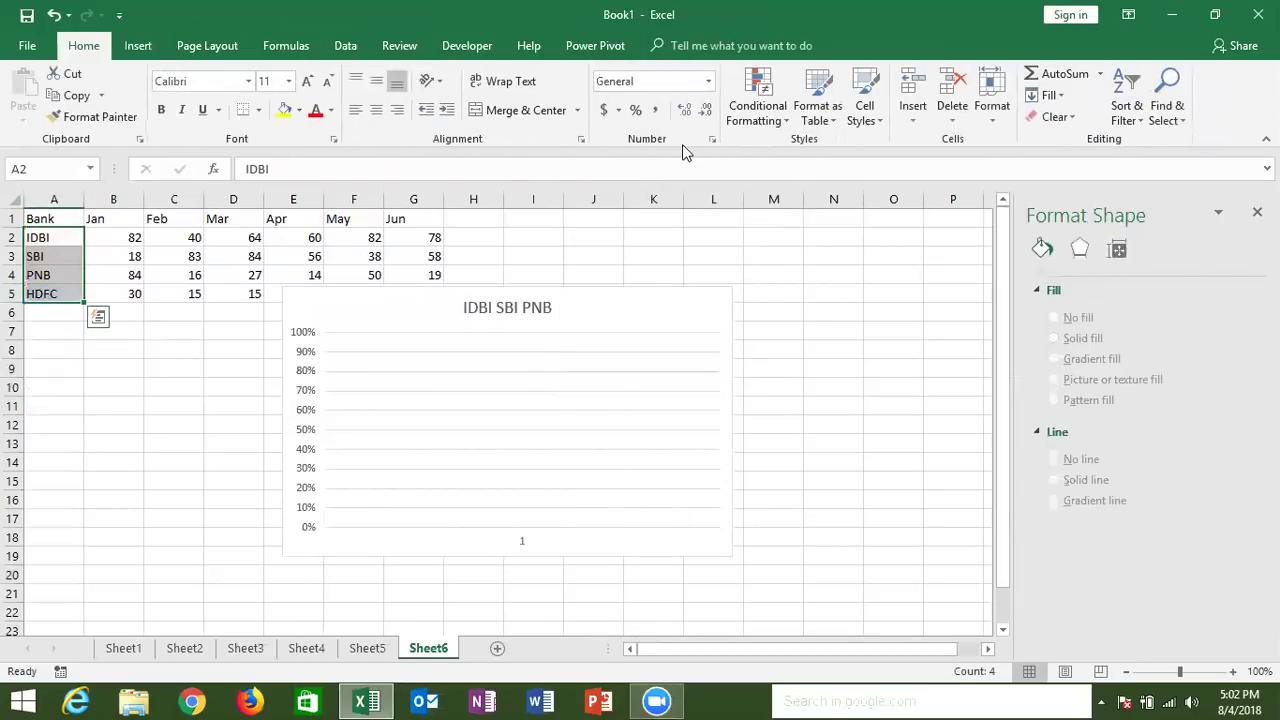
key("ctrl+z")
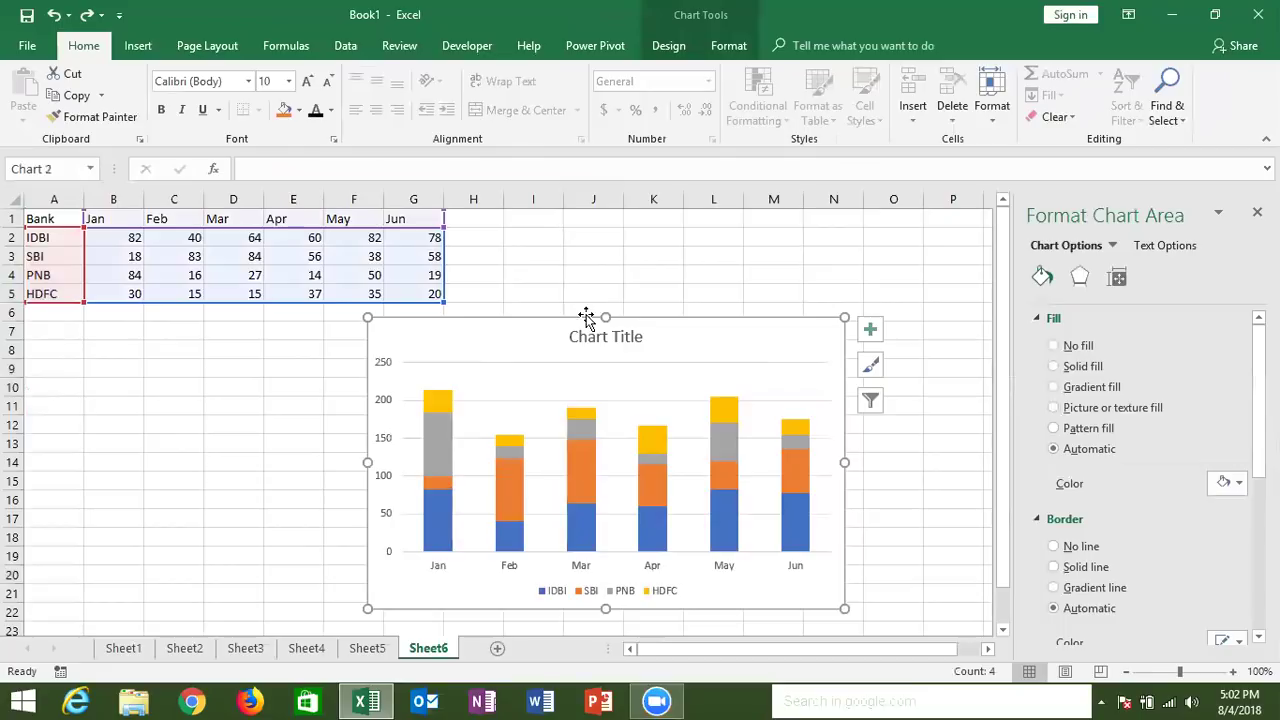
left_click(568, 333)
Step: Replace the stacked chart with a 100% stacked column chart and move it down-left
left_click(518, 340)
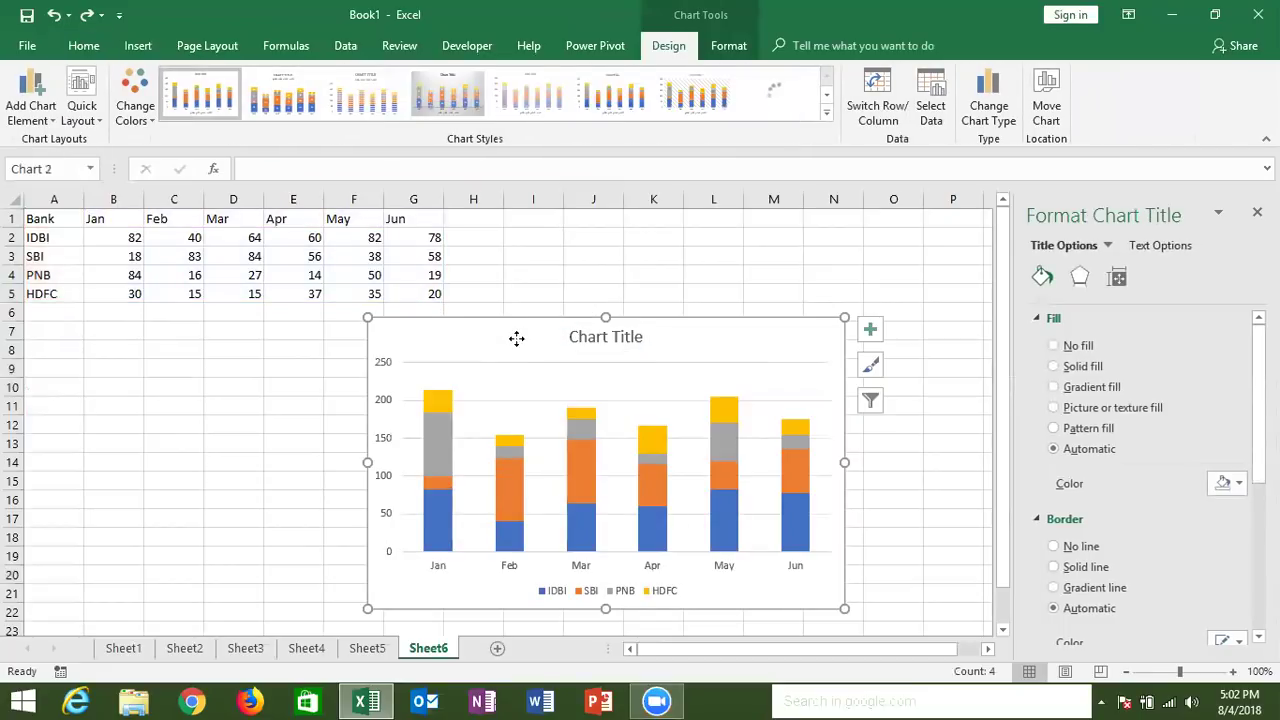
key("Delete")
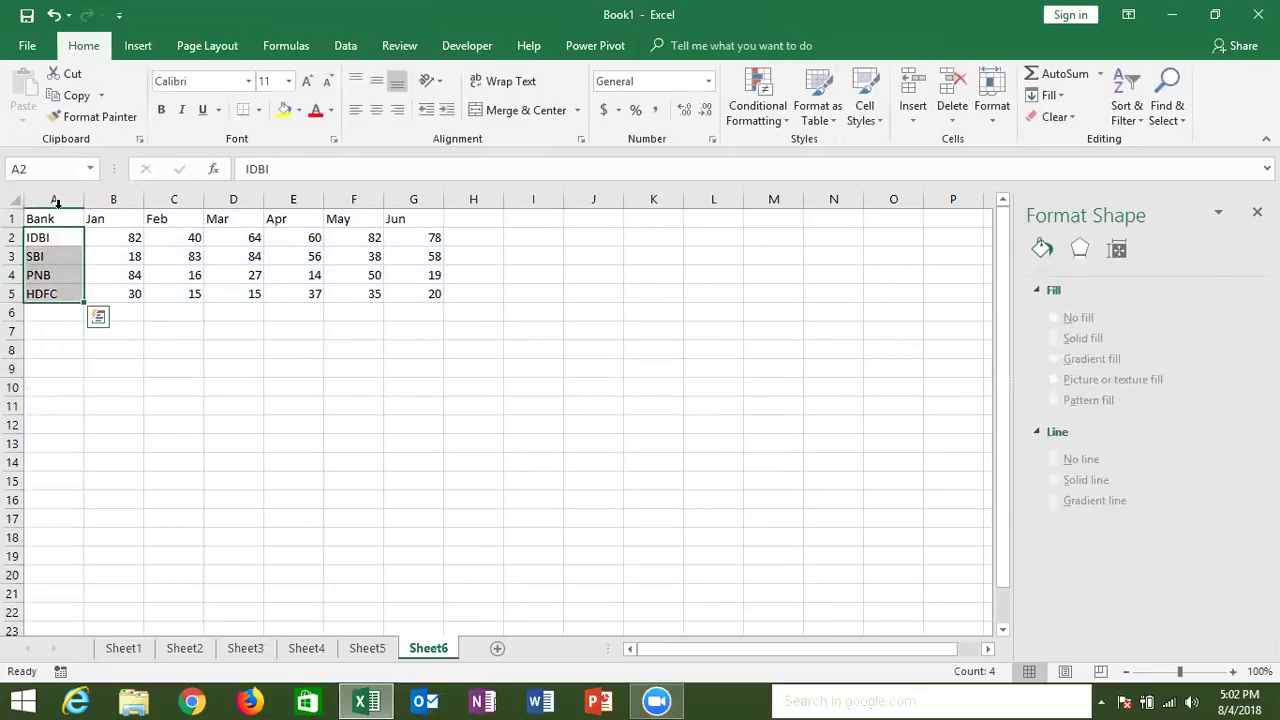
left_click(52, 216)
left_click(152, 47)
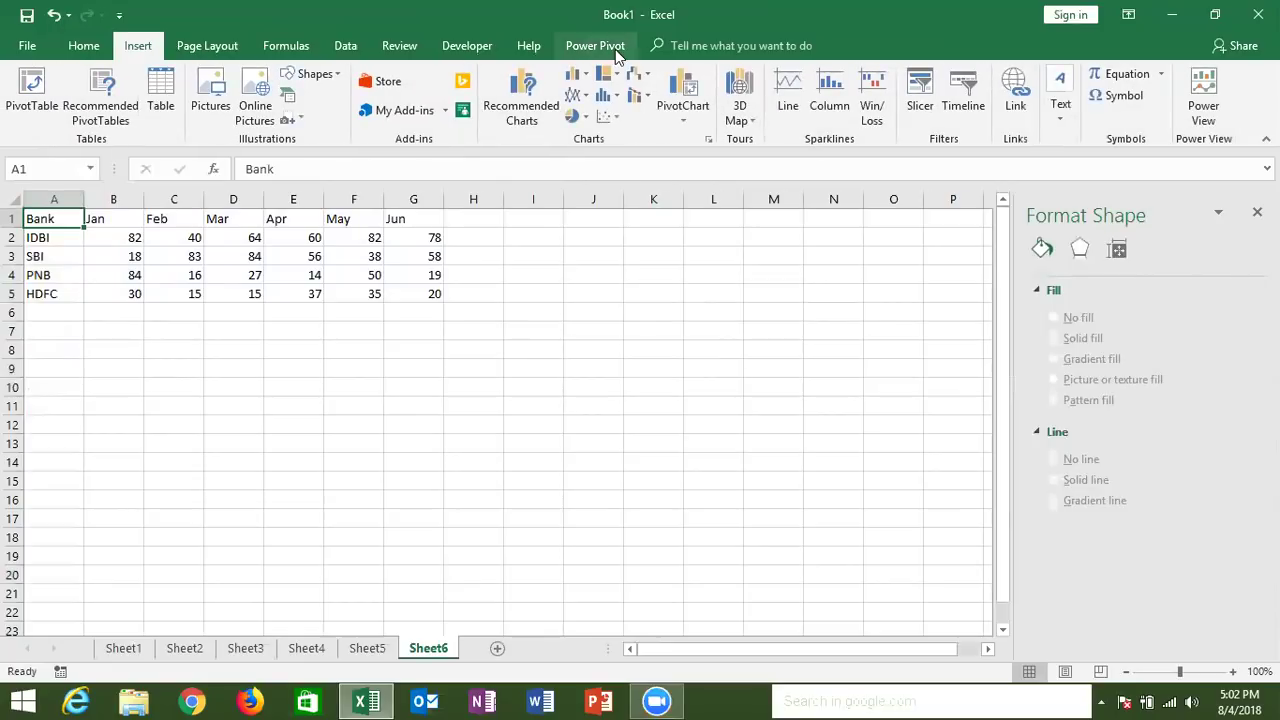
left_click(590, 78)
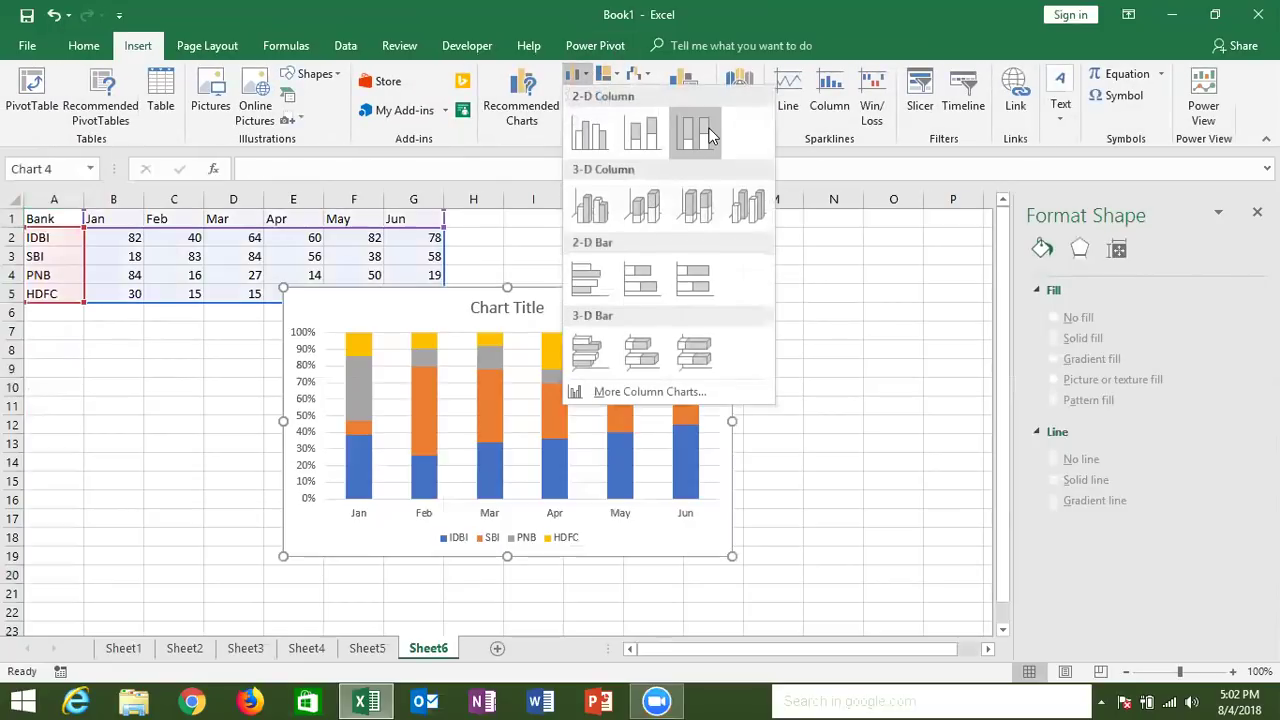
left_click(703, 127)
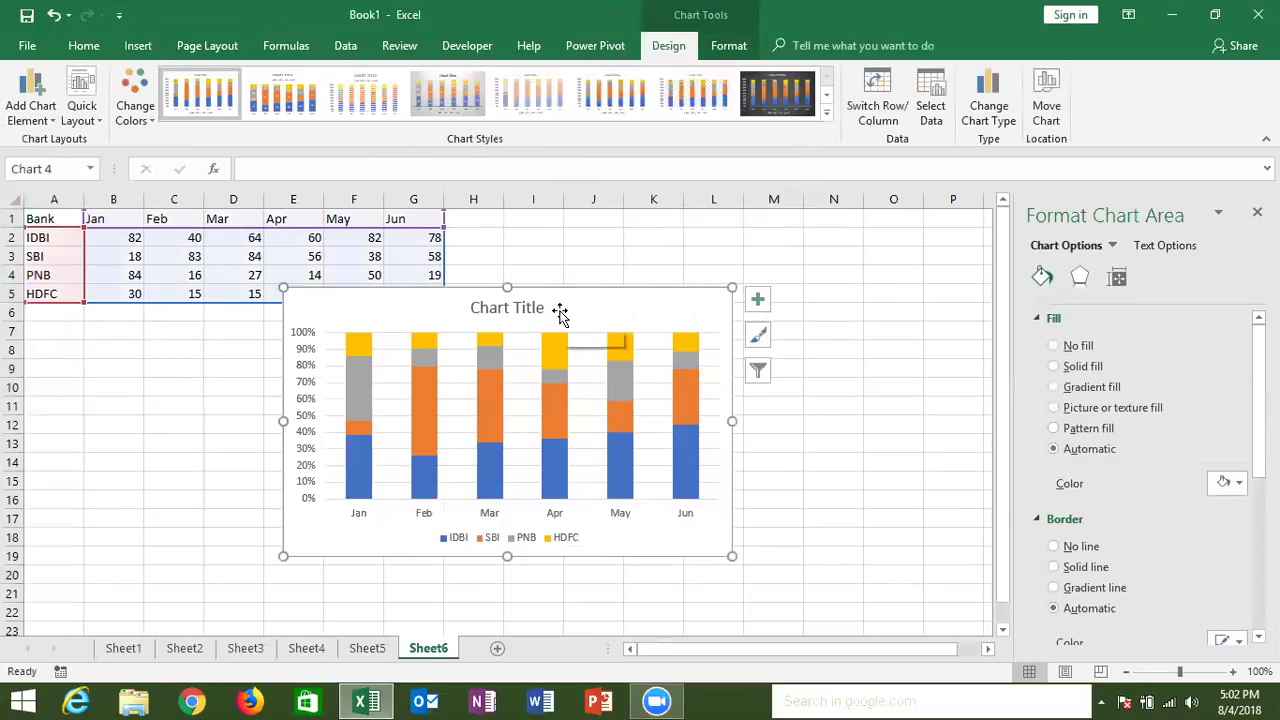
left_click_drag(560, 312, 540, 347)
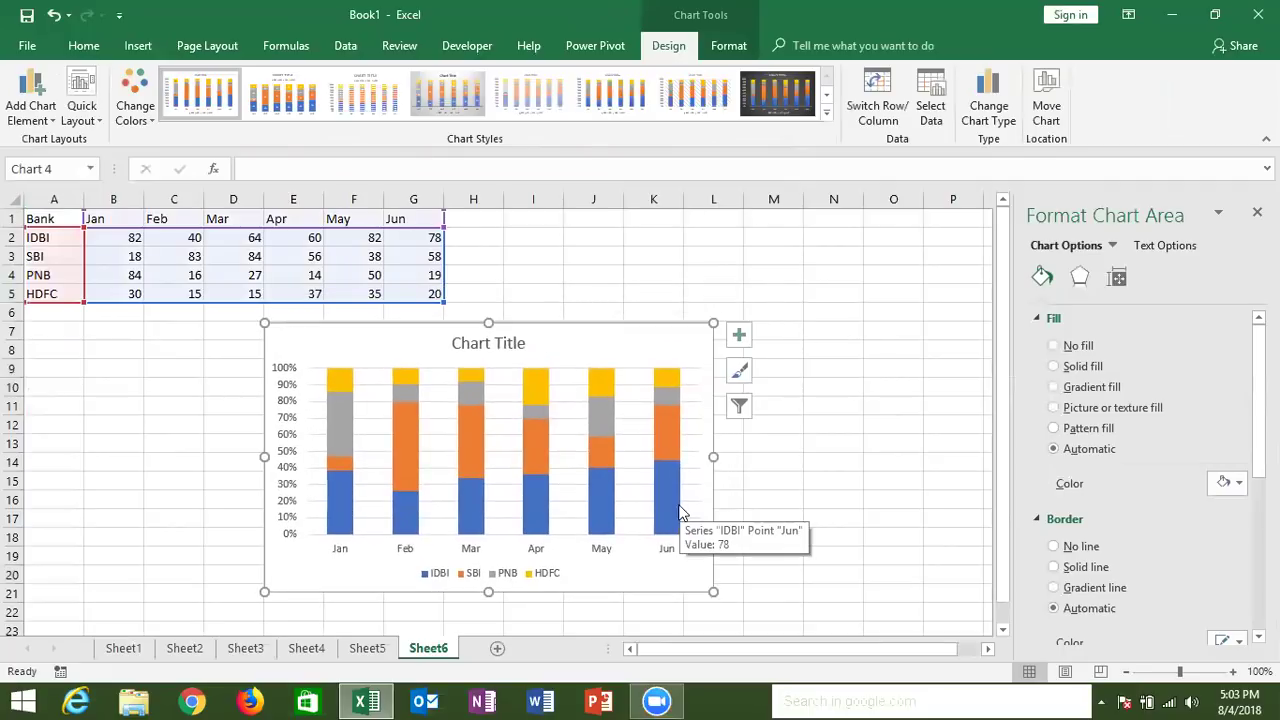
Step: Check the IDBI, SBI, PNB and HDFC series in turn, then delete the chart
left_click(339, 497)
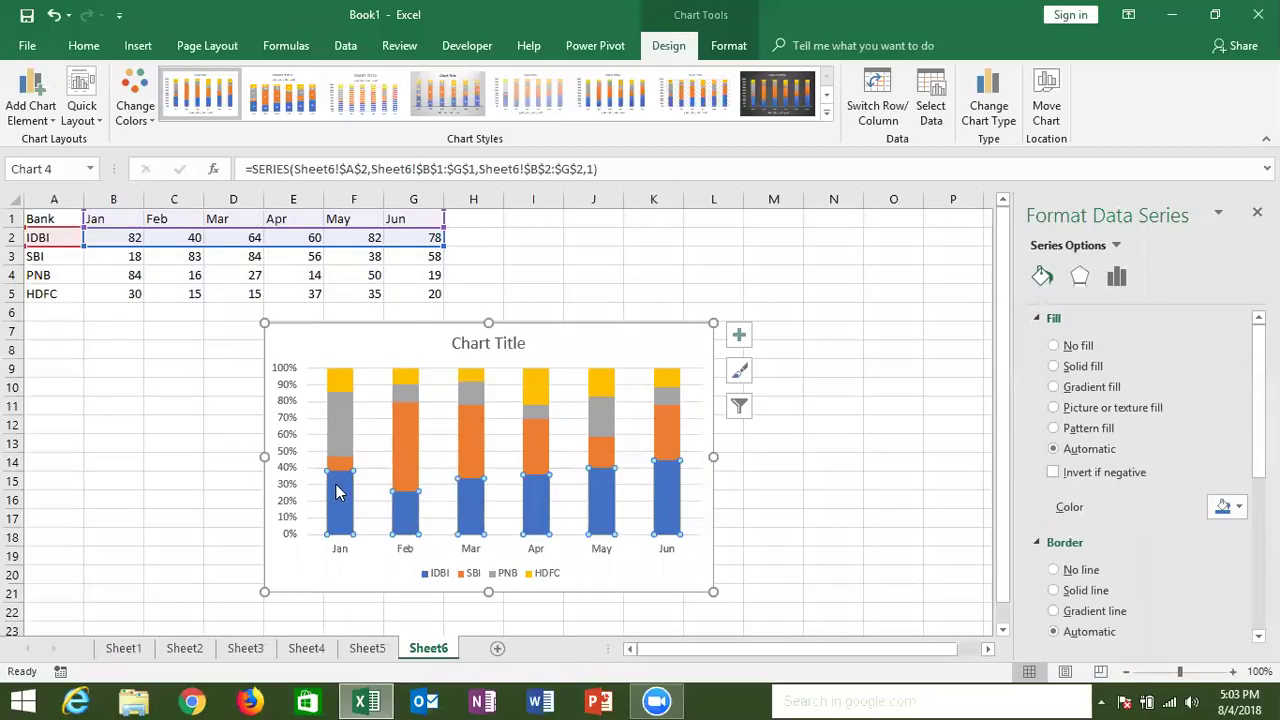
mouse_move(336, 484)
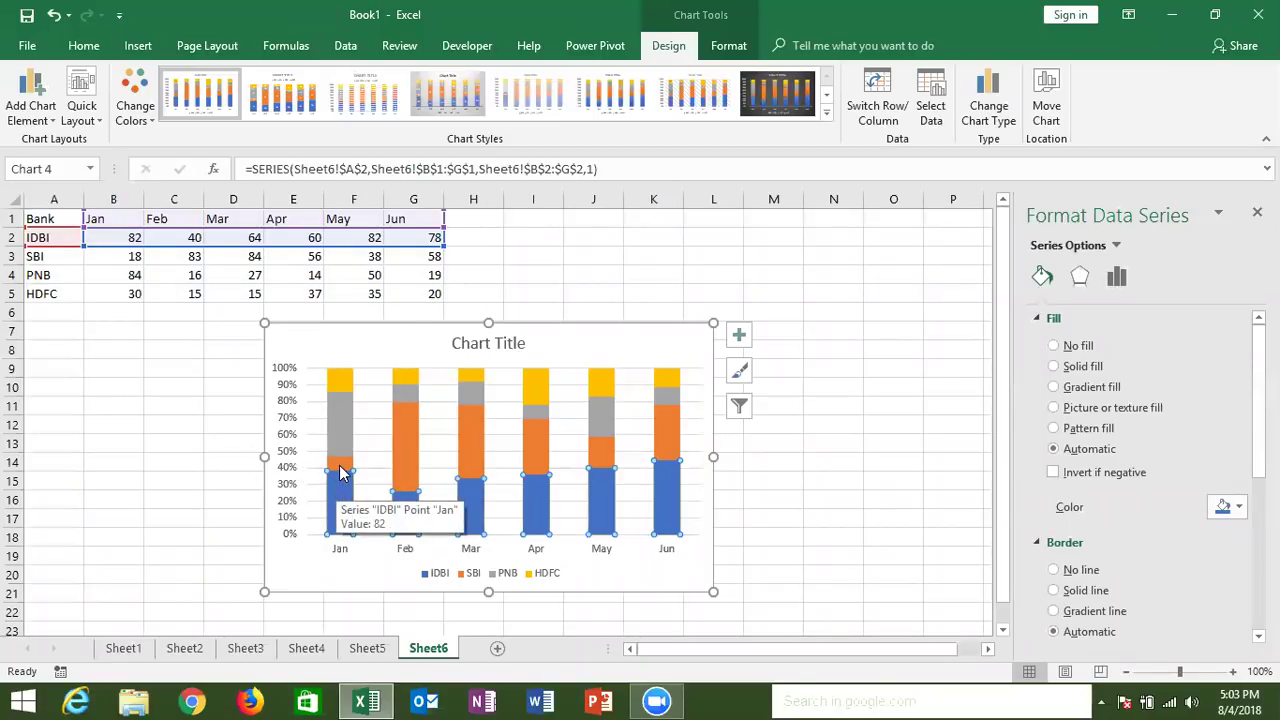
left_click(341, 468)
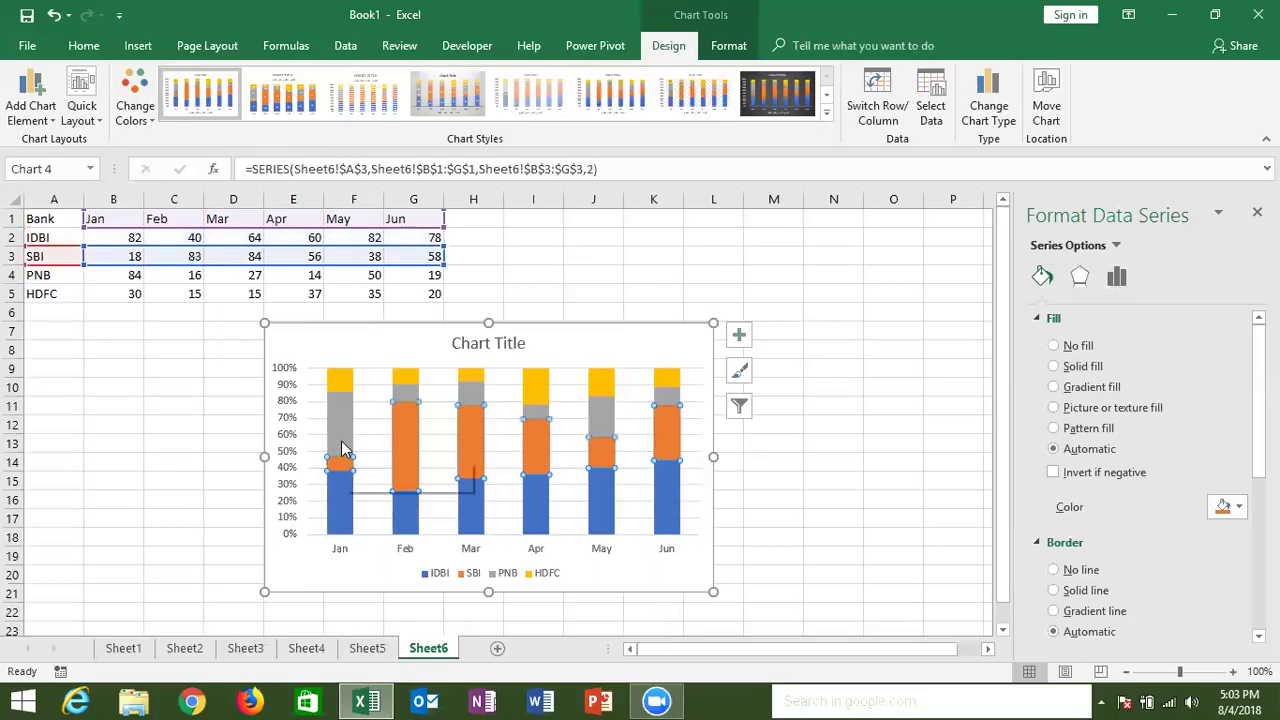
left_click(341, 437)
left_click(345, 378)
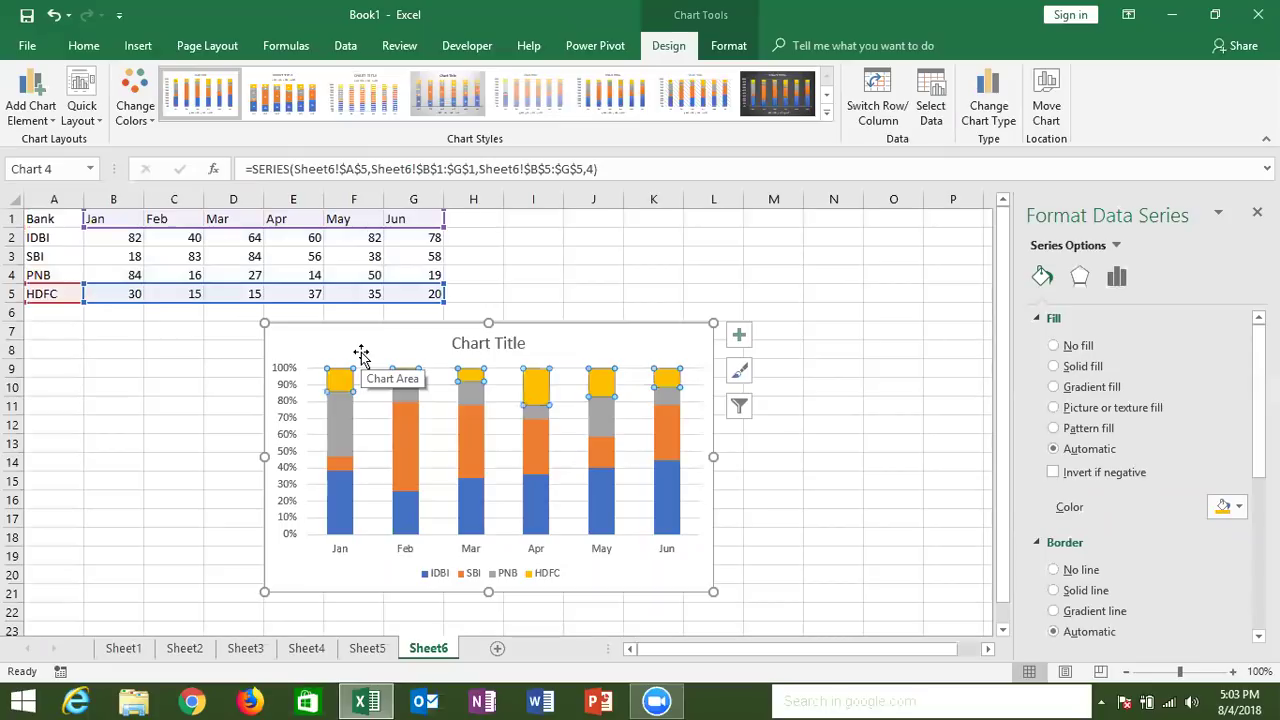
left_click(361, 354)
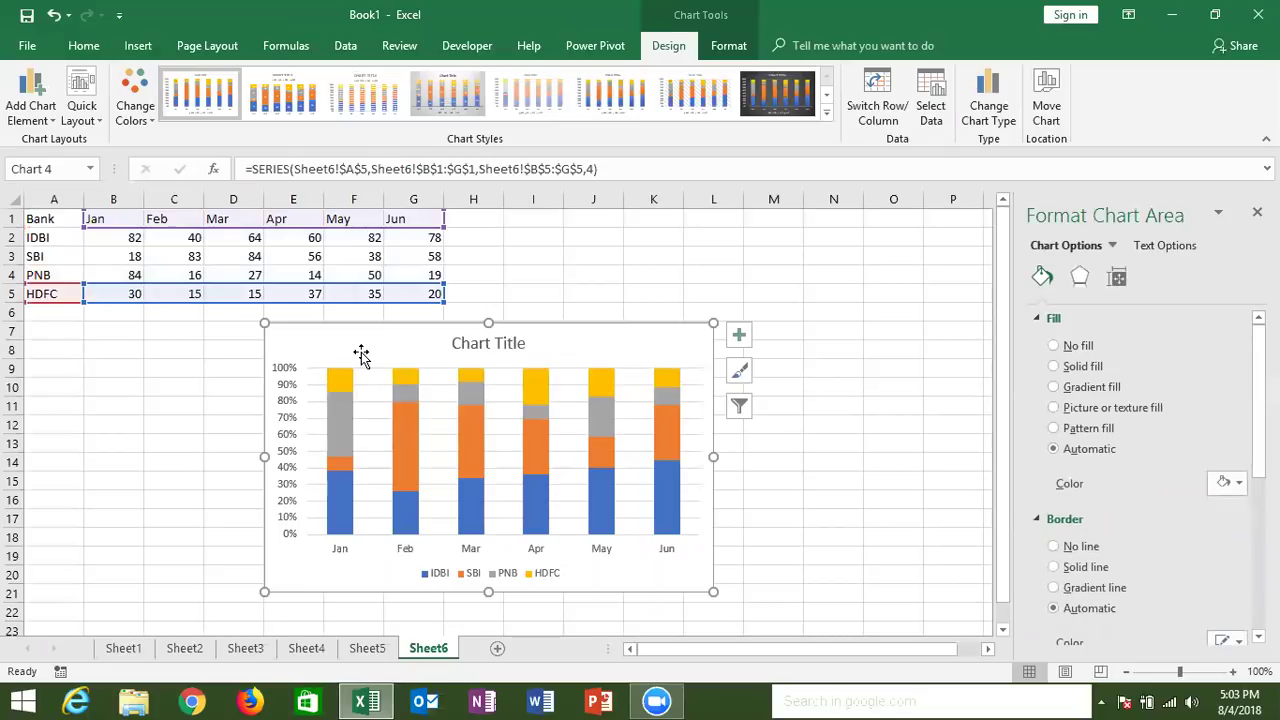
key("Delete")
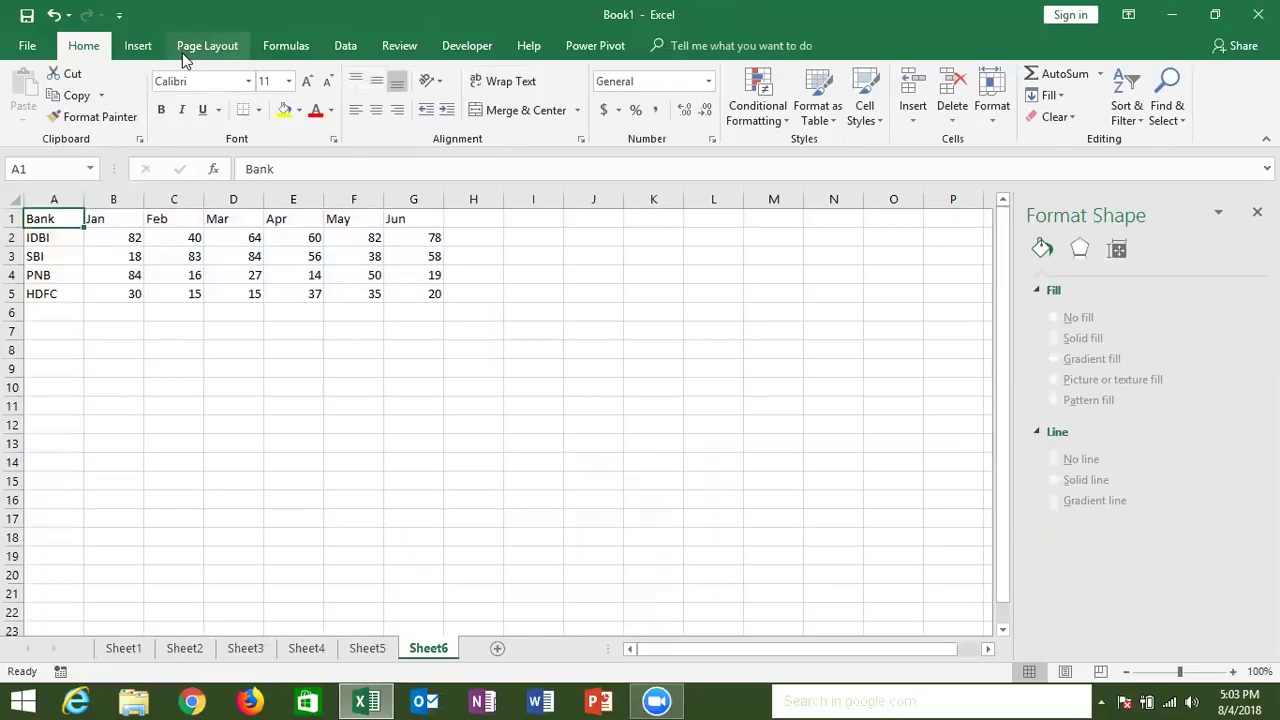
Step: On the Insert tab, glance at line chart types, then open the column chart gallery
left_click(138, 45)
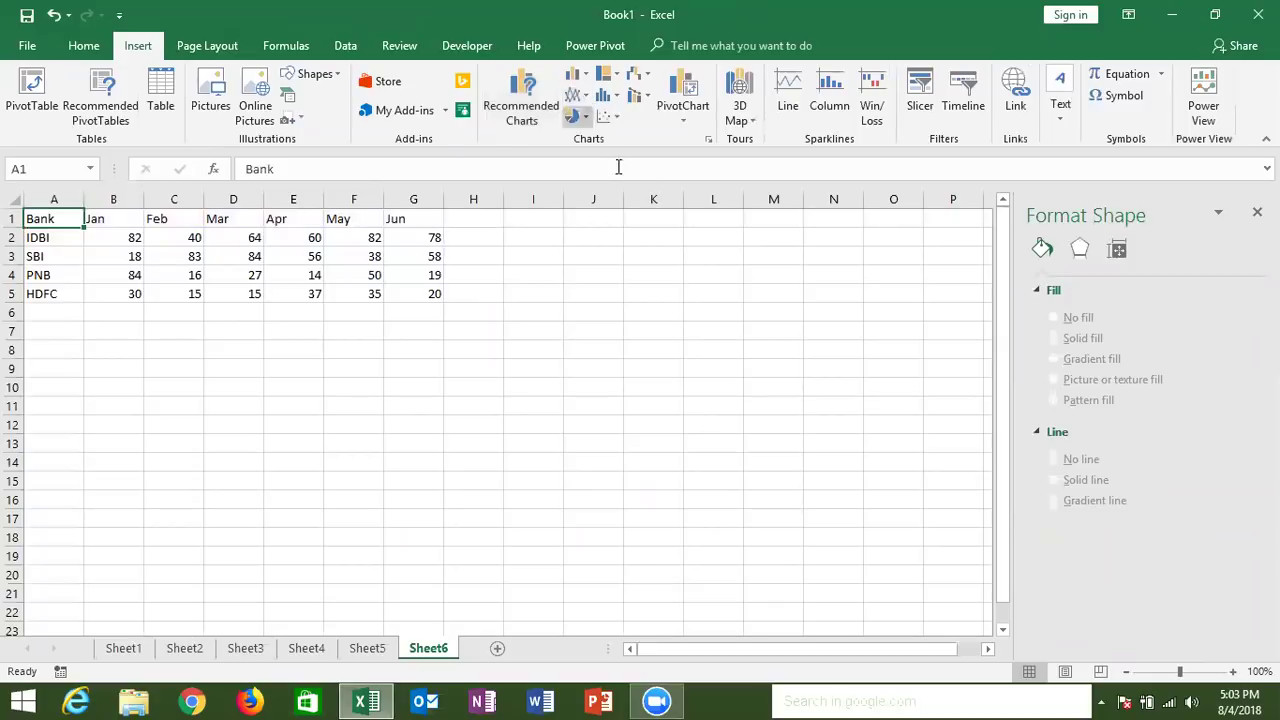
left_click(586, 97)
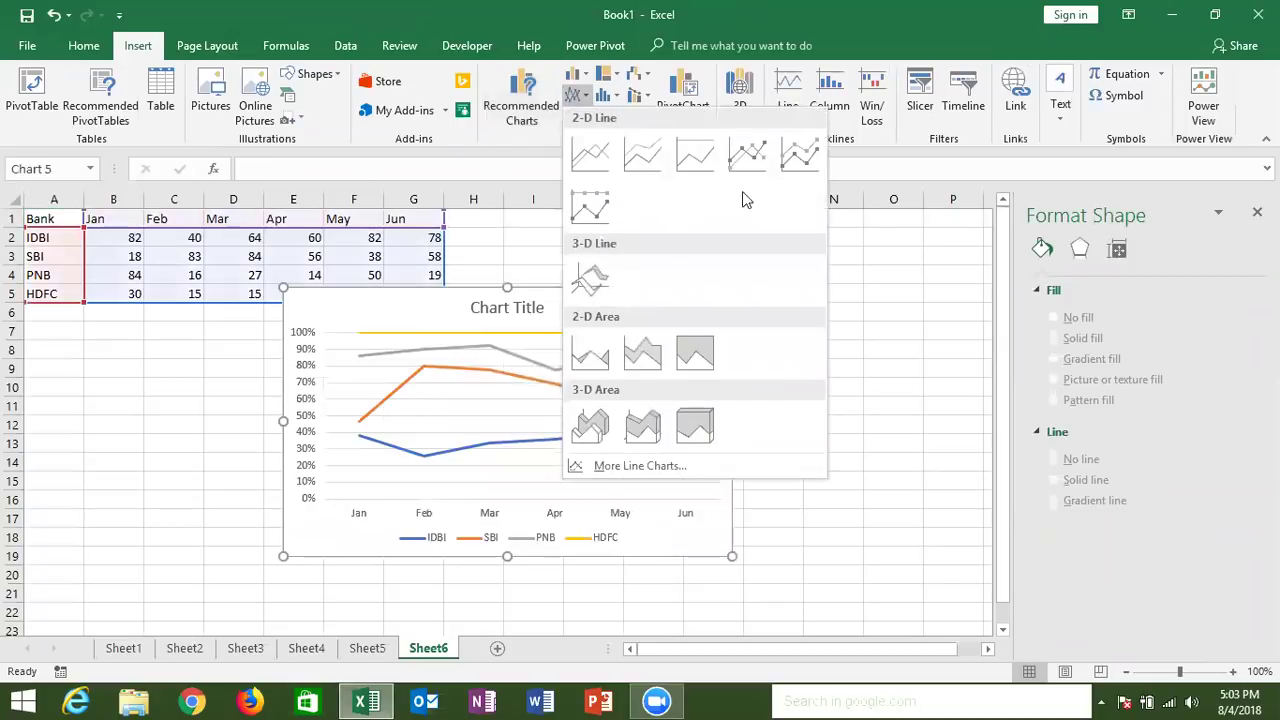
left_click(463, 238)
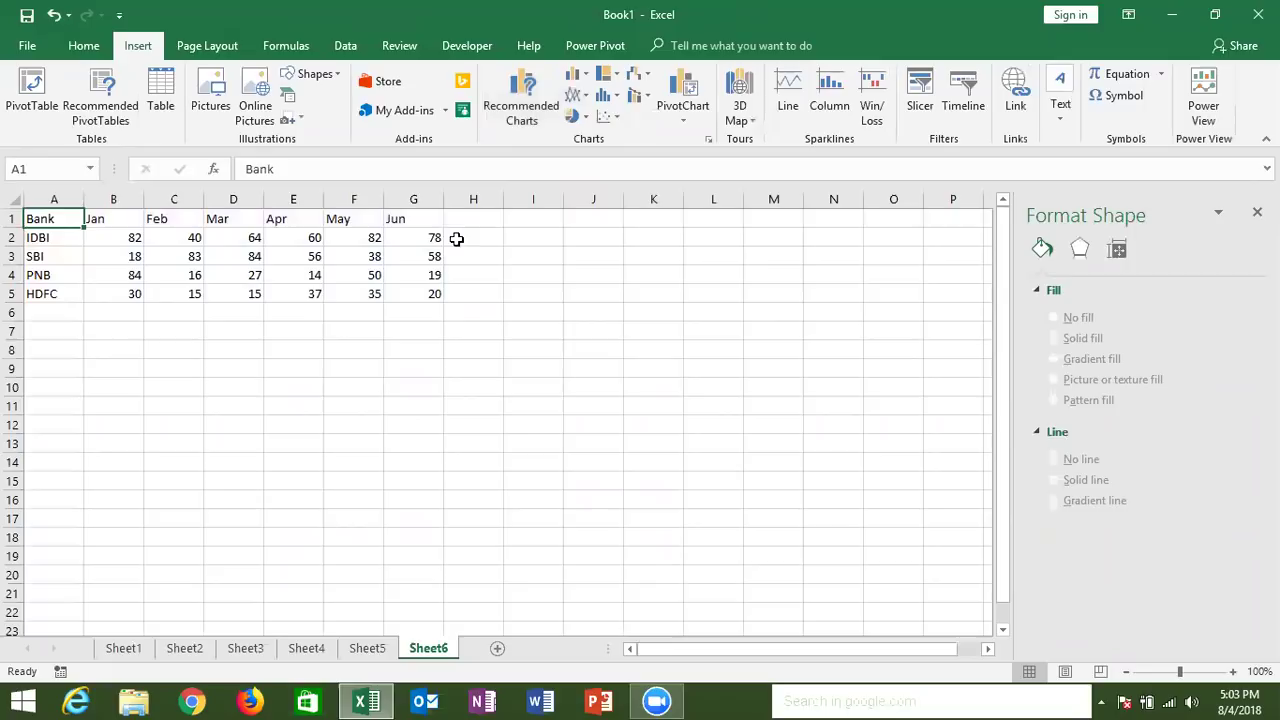
left_click(575, 75)
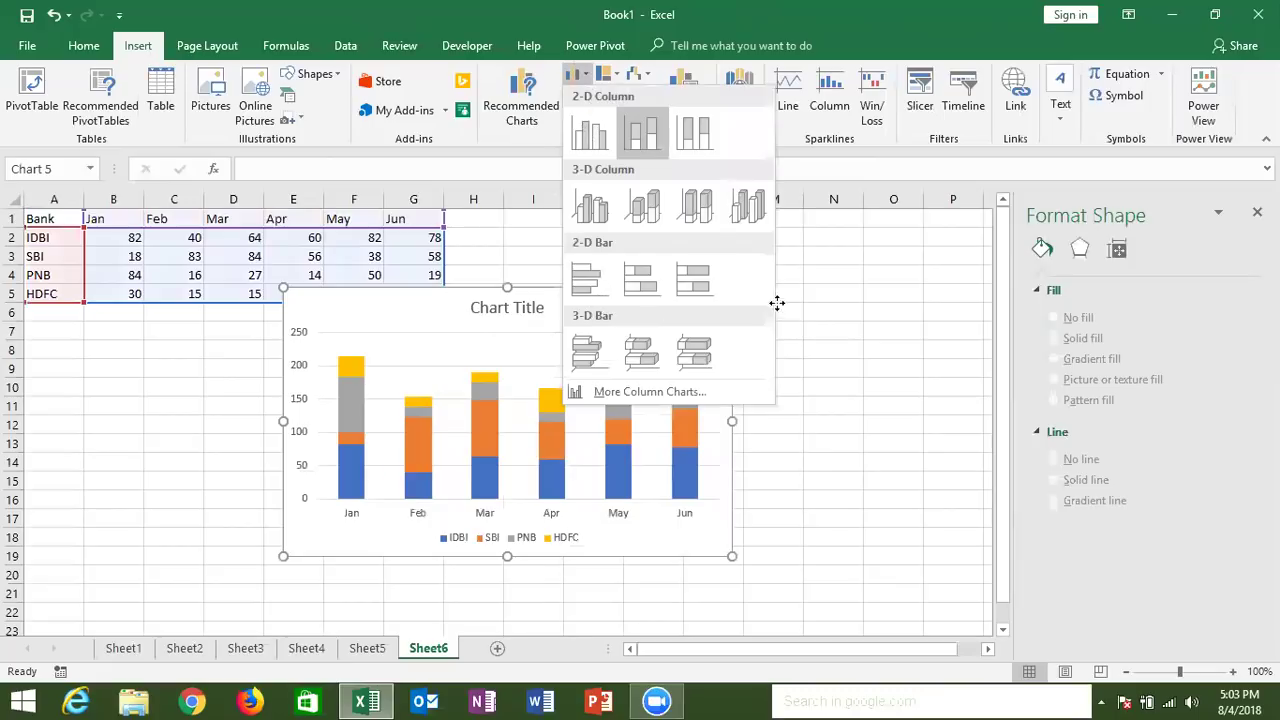
Step: Insert a clustered column chart with Alt+F1, move it below the table, widen it, and select SBI bars
key("alt+F1")
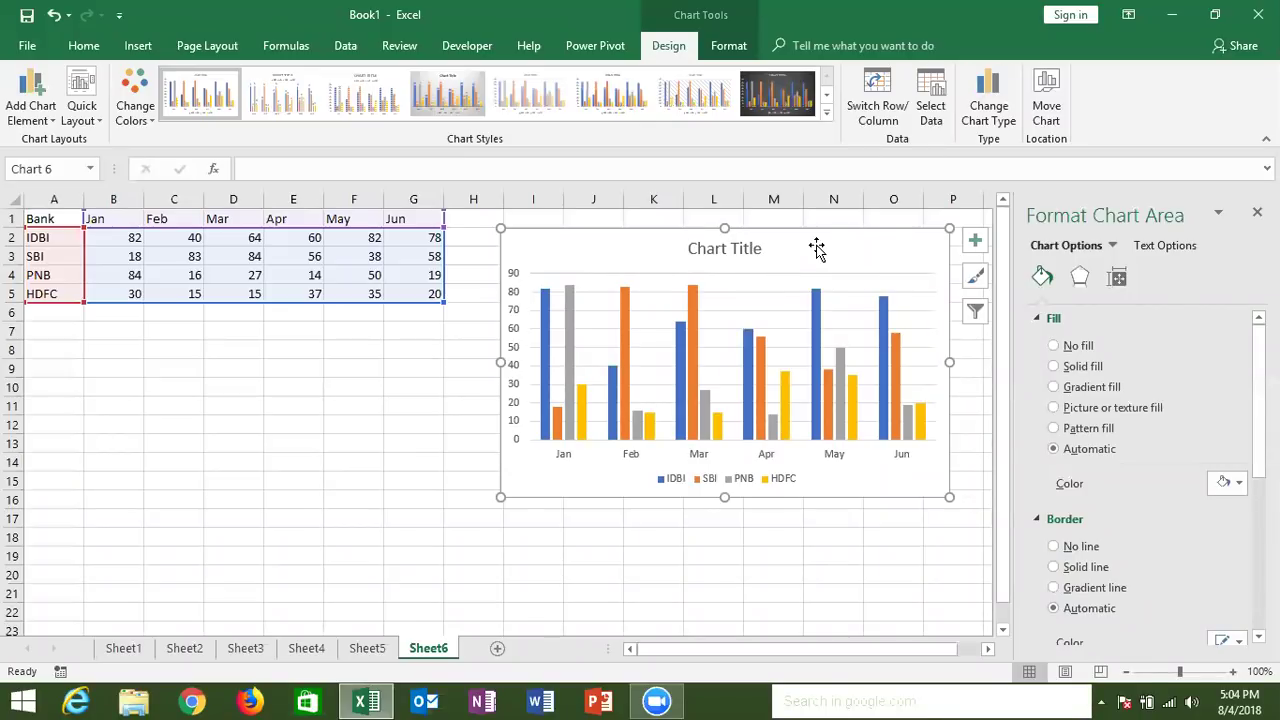
left_click_drag(817, 249, 295, 335)
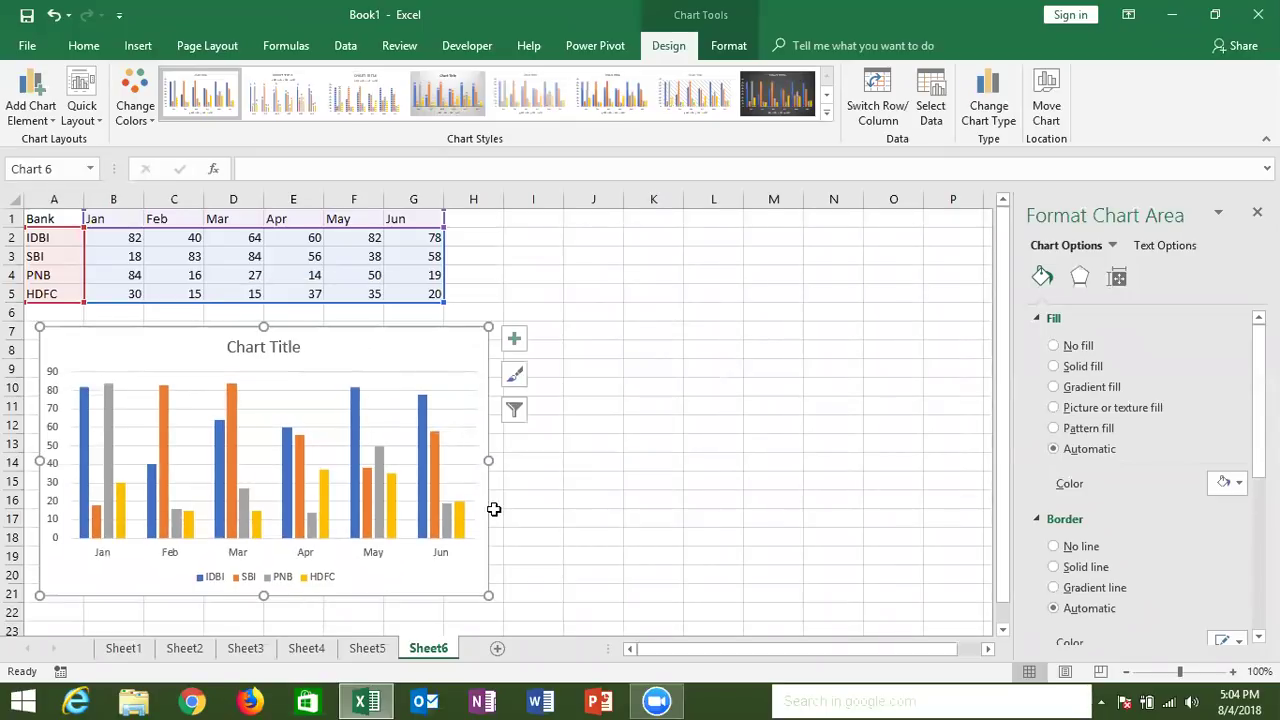
mouse_move(489, 588)
left_mouse_down()
mouse_move(898, 575)
mouse_move(897, 597)
mouse_move(918, 597)
left_mouse_up()
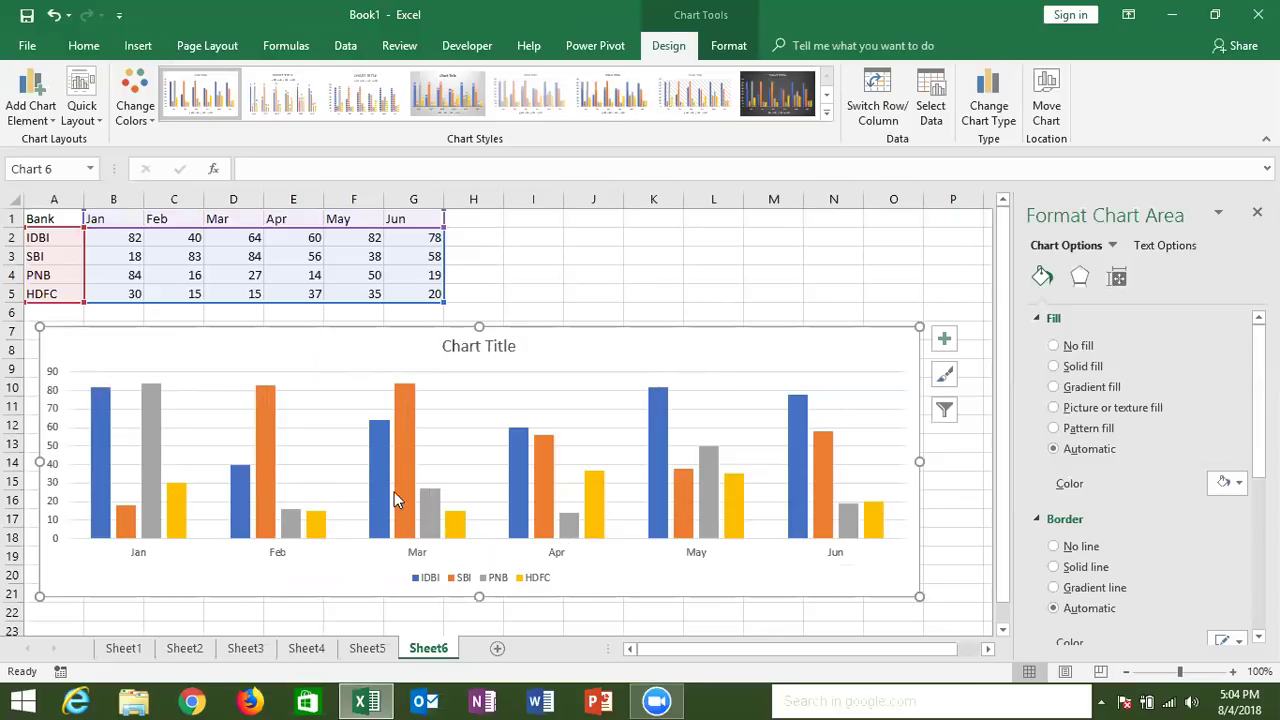
left_click(132, 533)
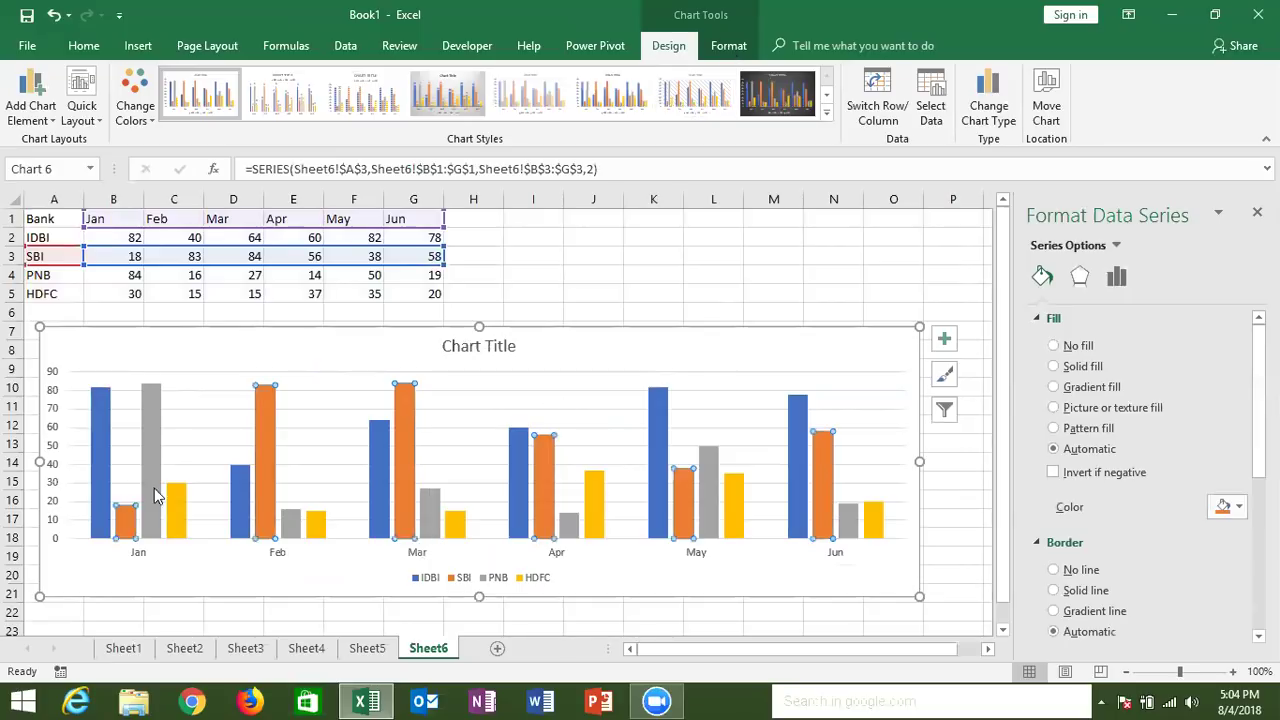
mouse_move(111, 483)
Step: Add data labels to the IDBI series bars
left_click(105, 474)
right_click(108, 482)
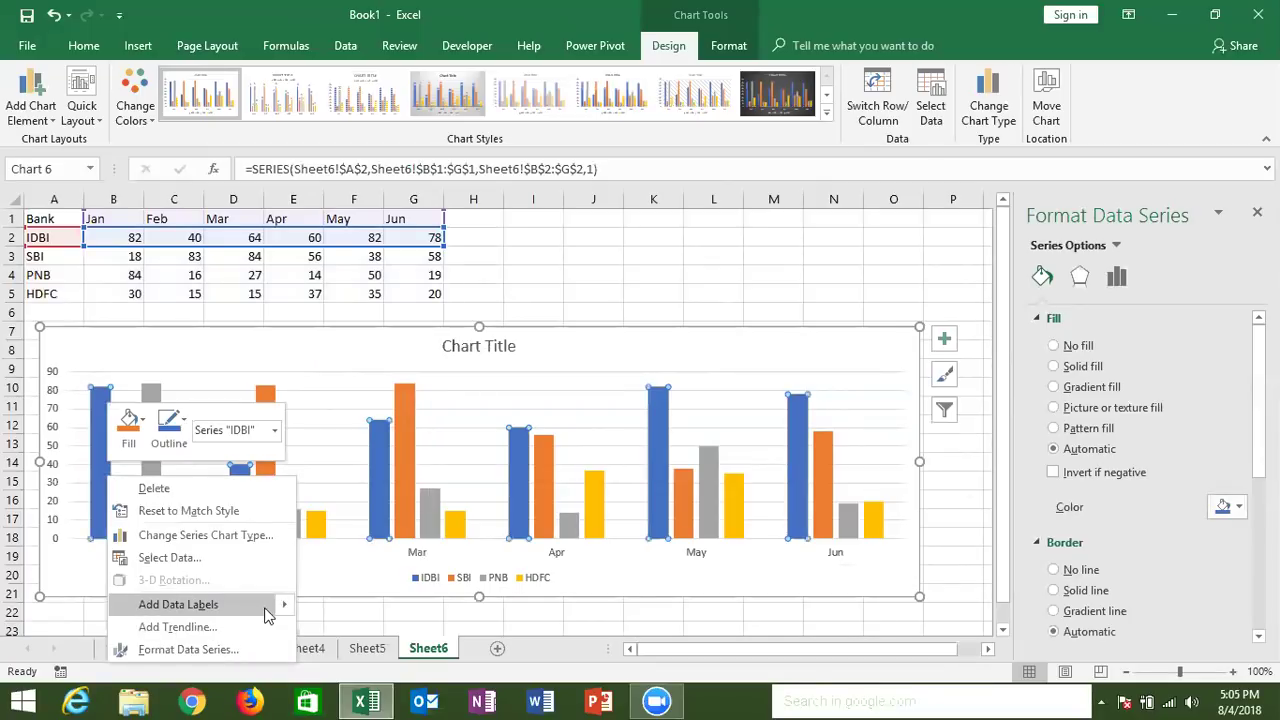
mouse_move(285, 604)
left_click(331, 607)
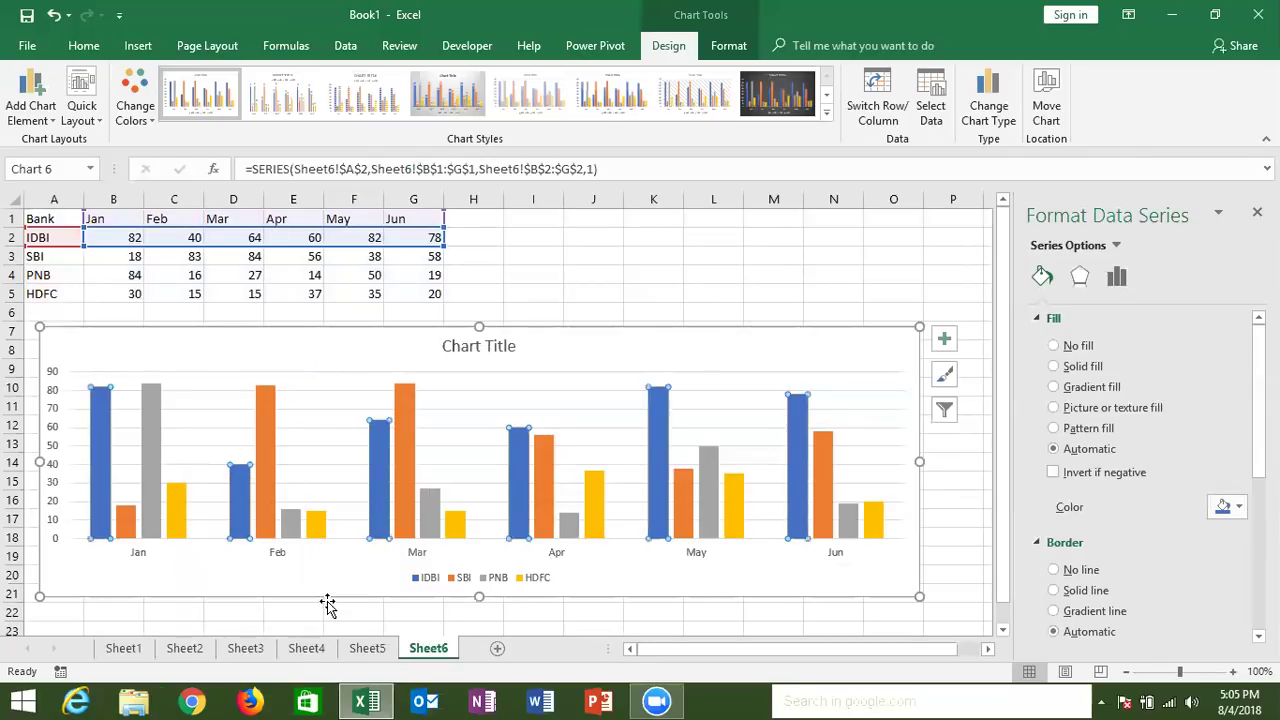
Step: Make the IDBI labels show the series name and month name, centred inside each bar
left_click(104, 373)
right_click(104, 372)
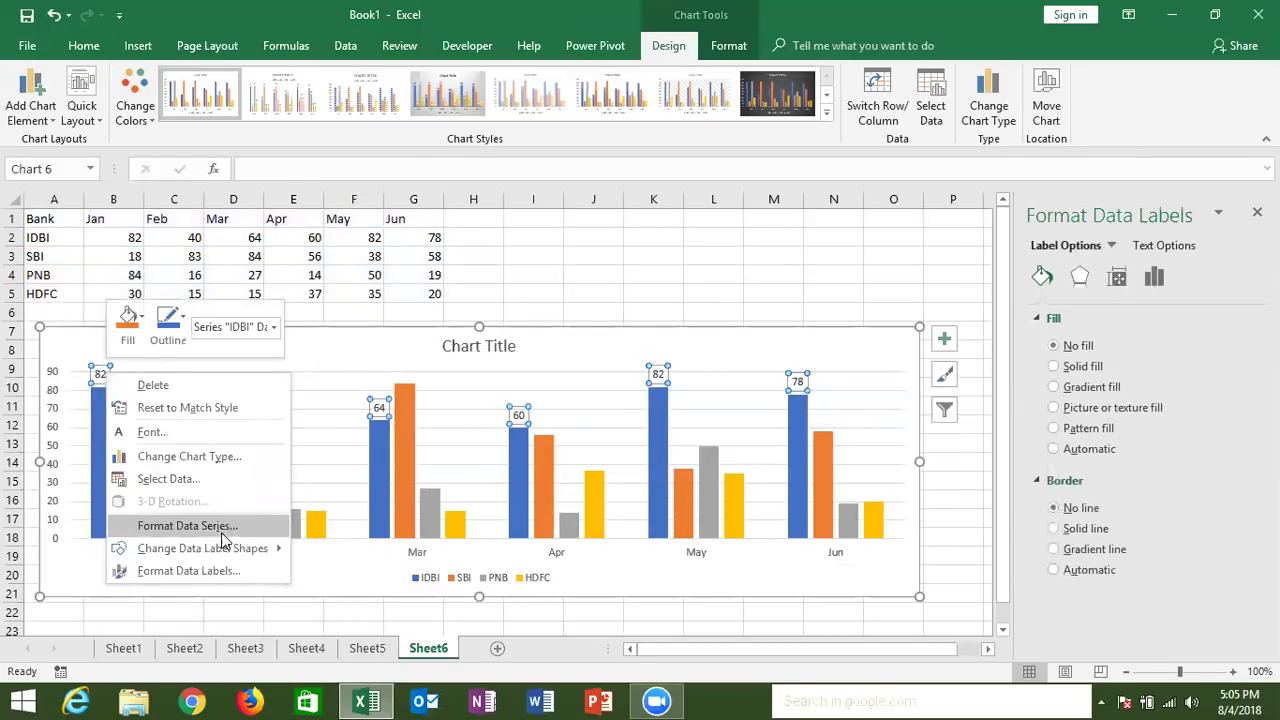
left_click(208, 572)
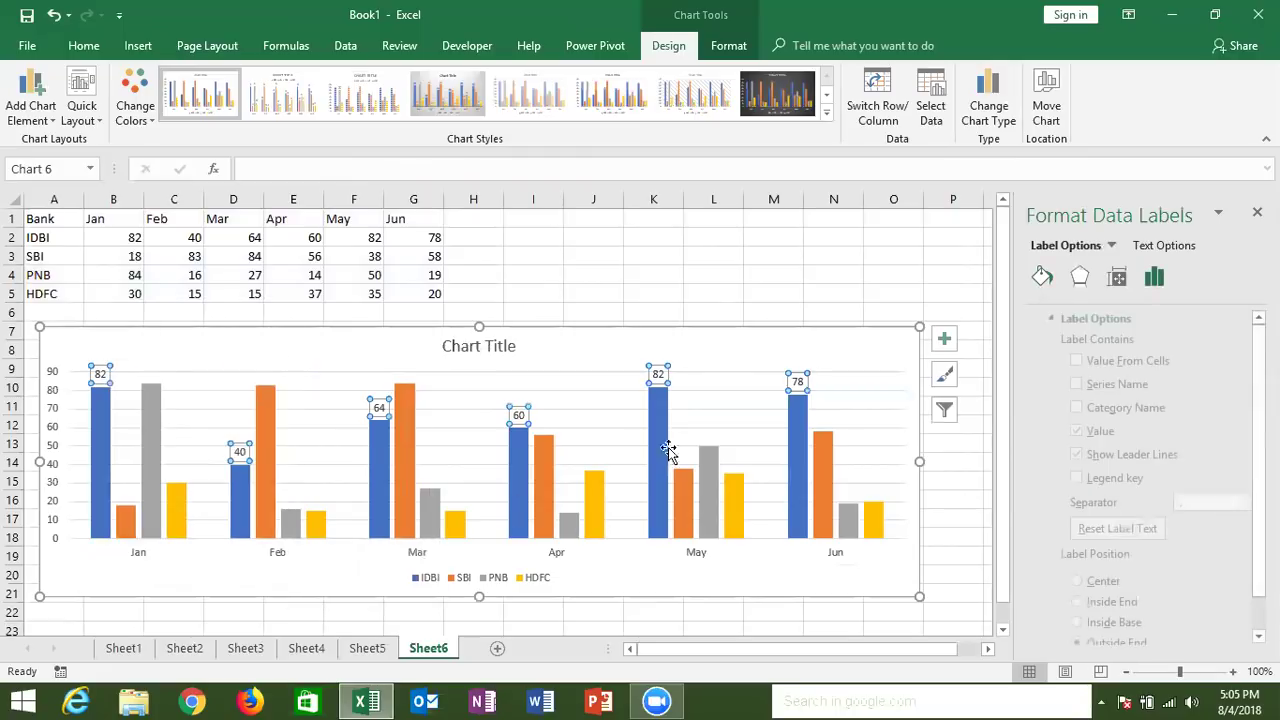
left_click(1088, 412)
left_click(1088, 388)
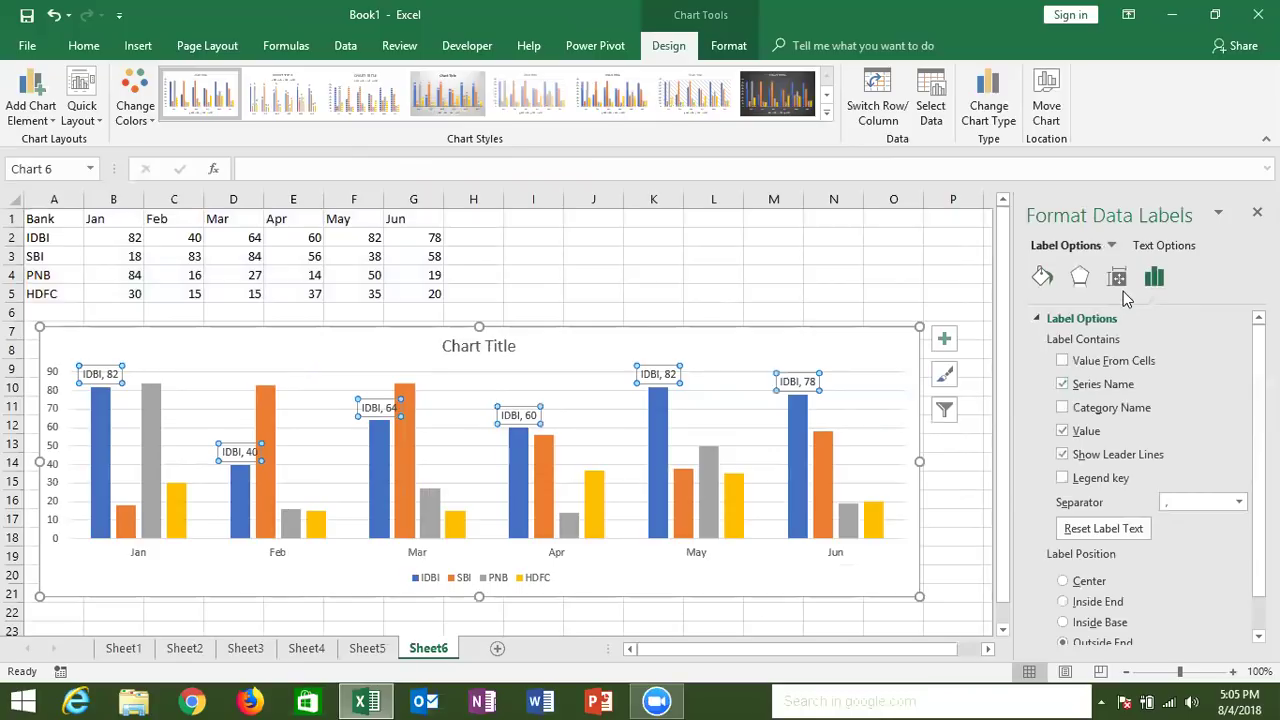
left_click(1084, 584)
Step: Rotate all IDBI label text 90 degrees
left_click(1119, 279)
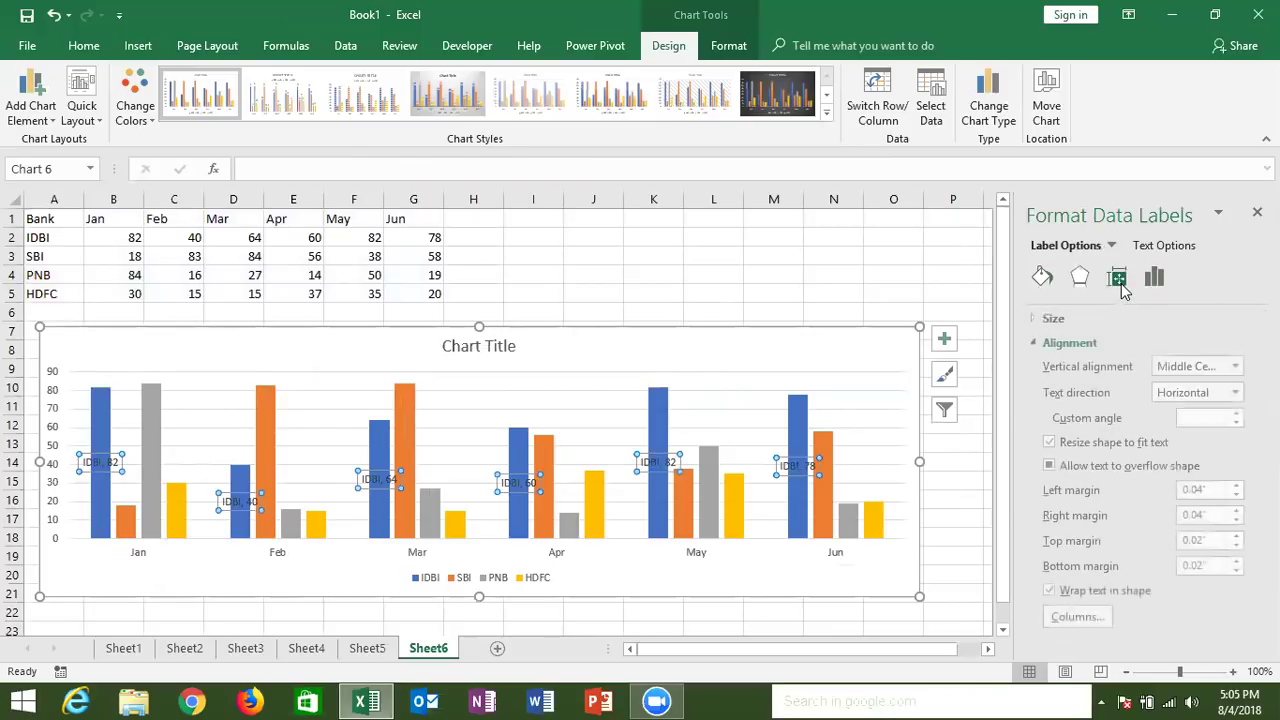
left_click(1237, 393)
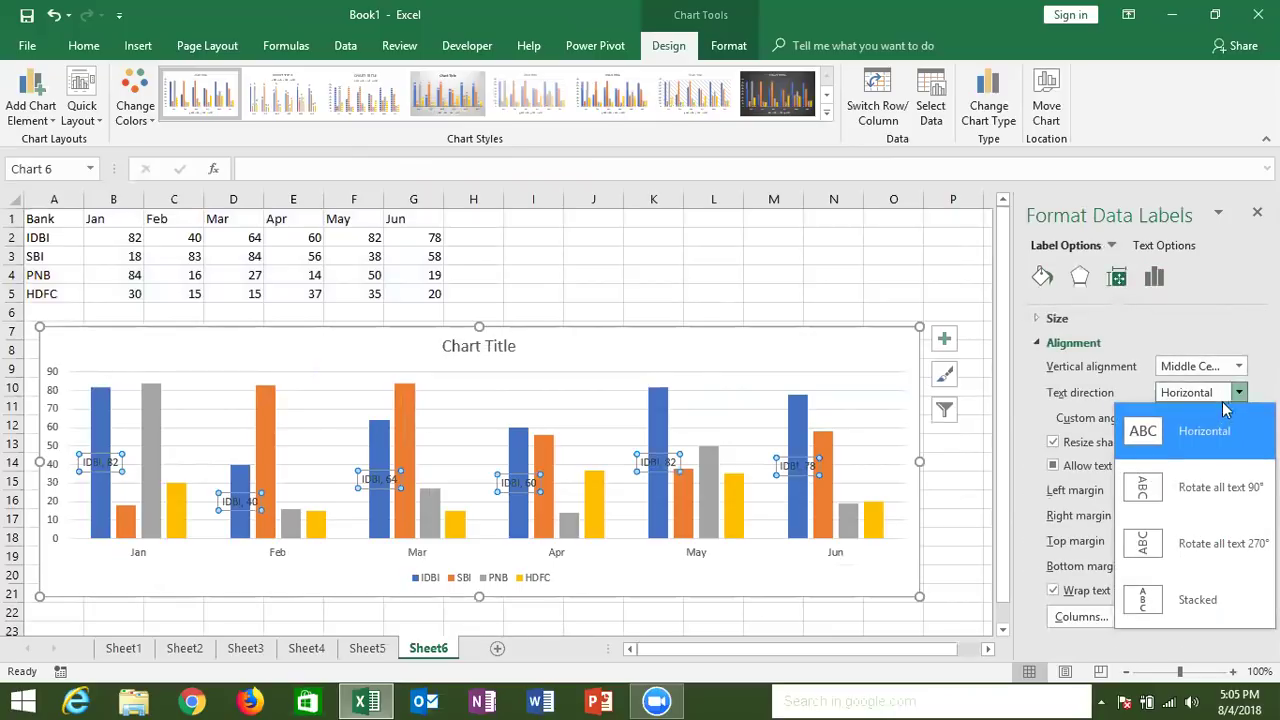
left_click(1205, 488)
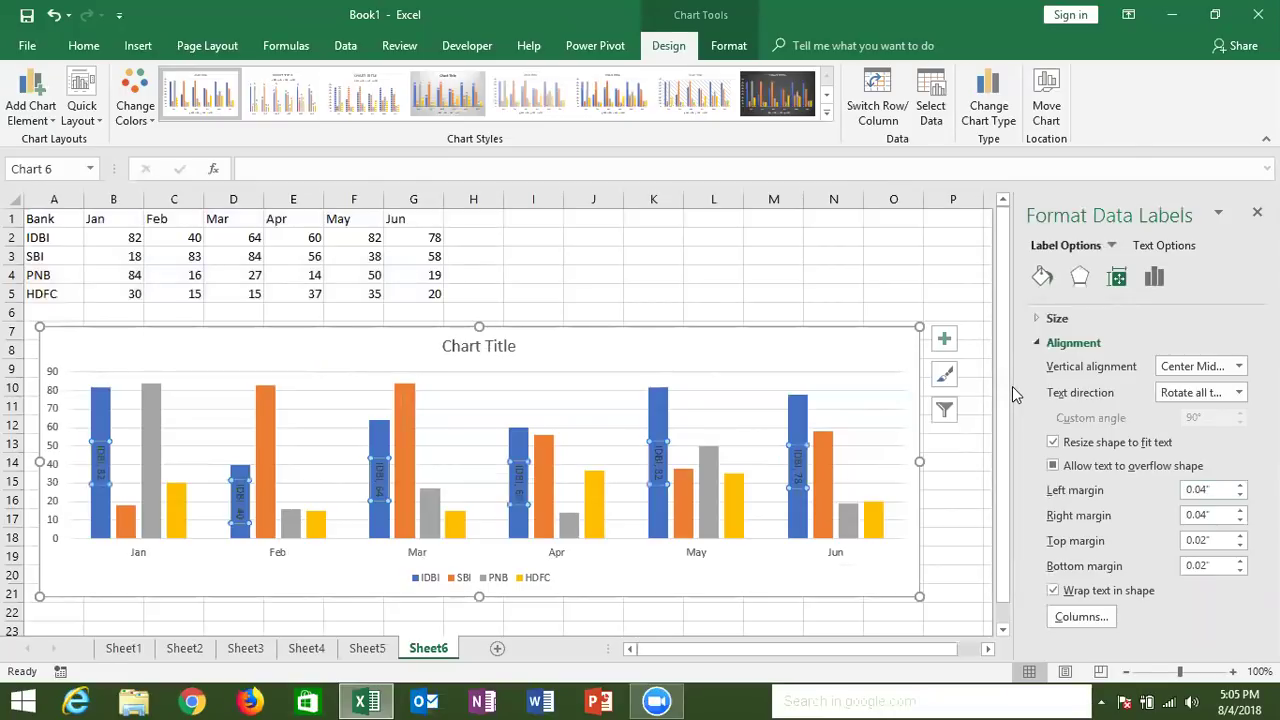
left_click(893, 406)
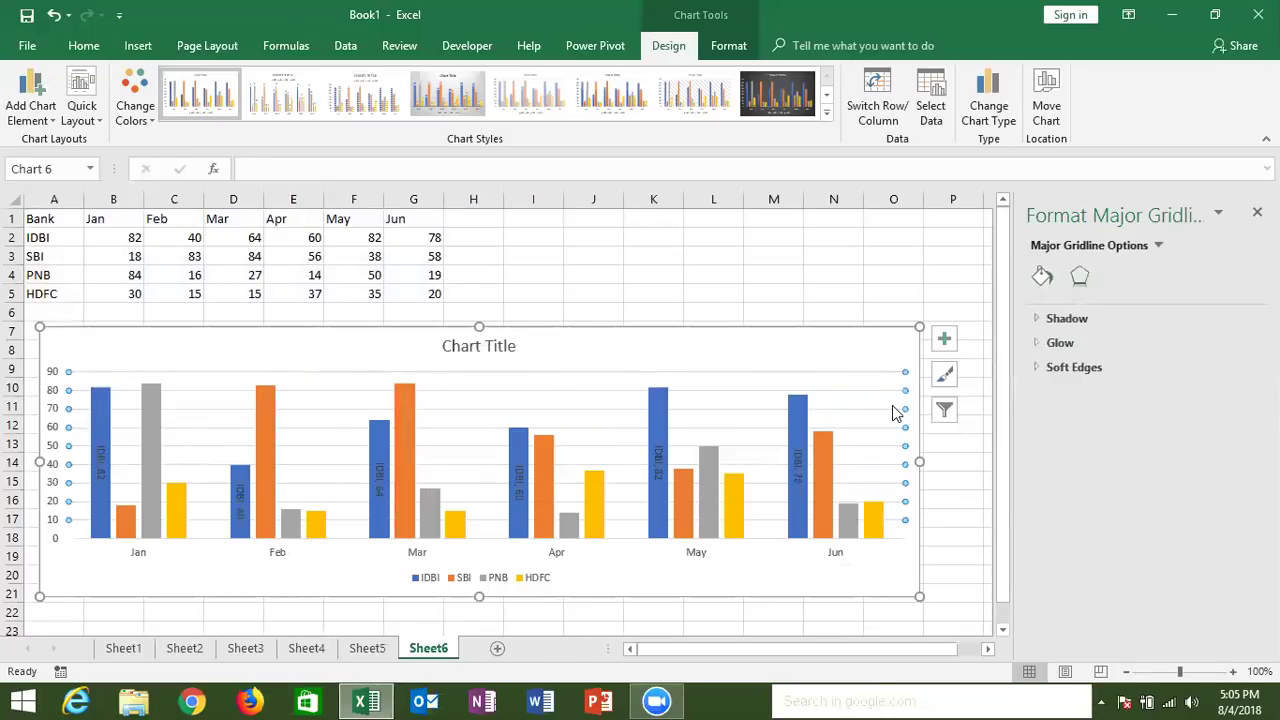
Step: Close the chart formatting pane and launch Chrome to the Google start page
left_click(777, 360)
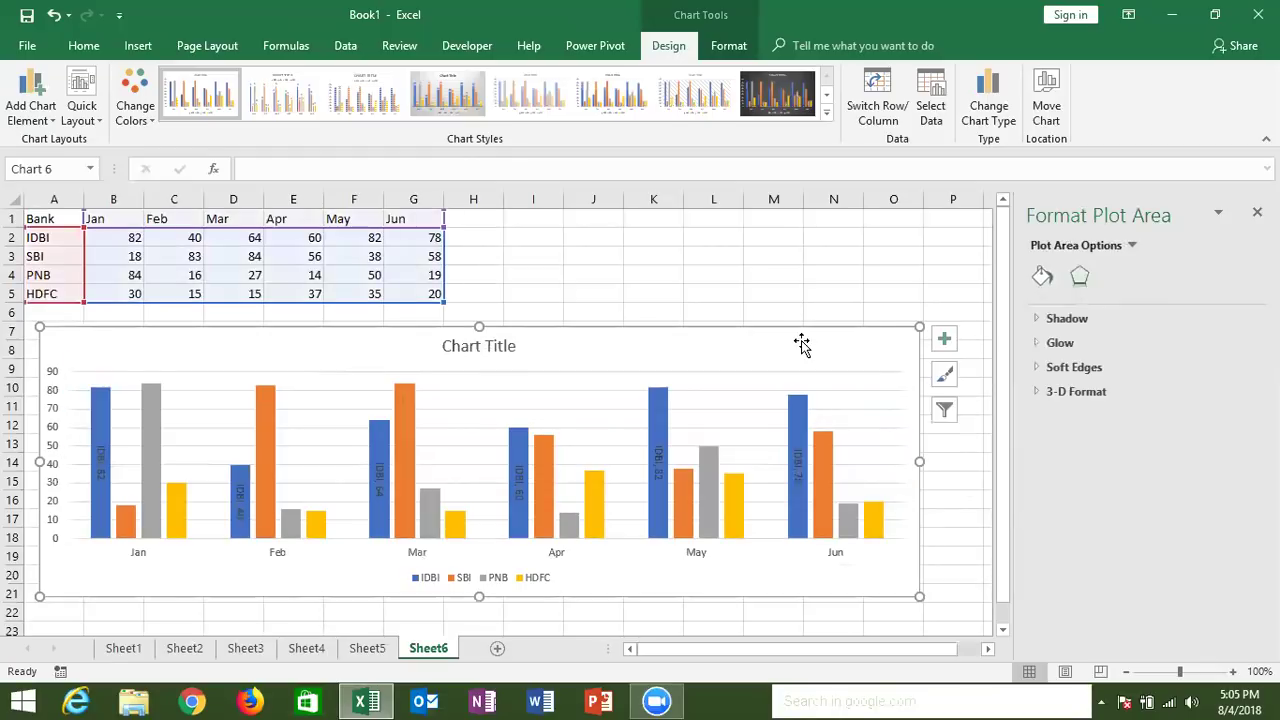
left_click(803, 346)
left_click(1257, 211)
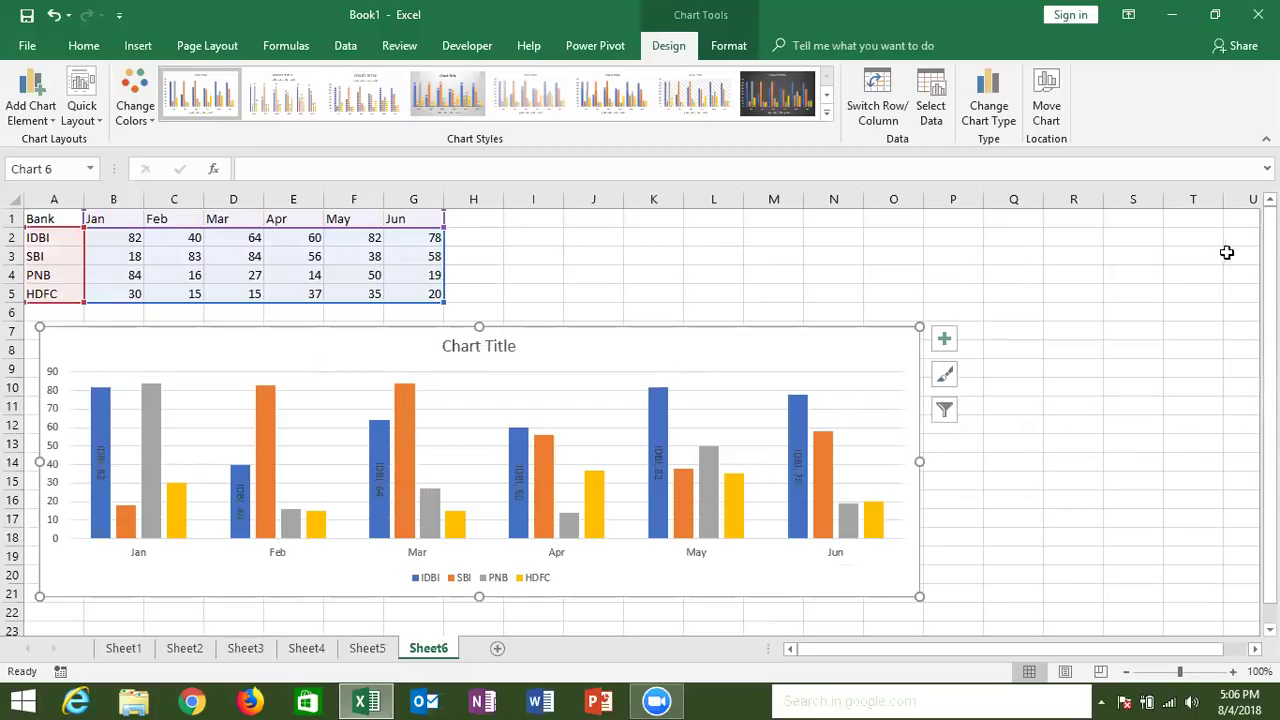
left_click(195, 701)
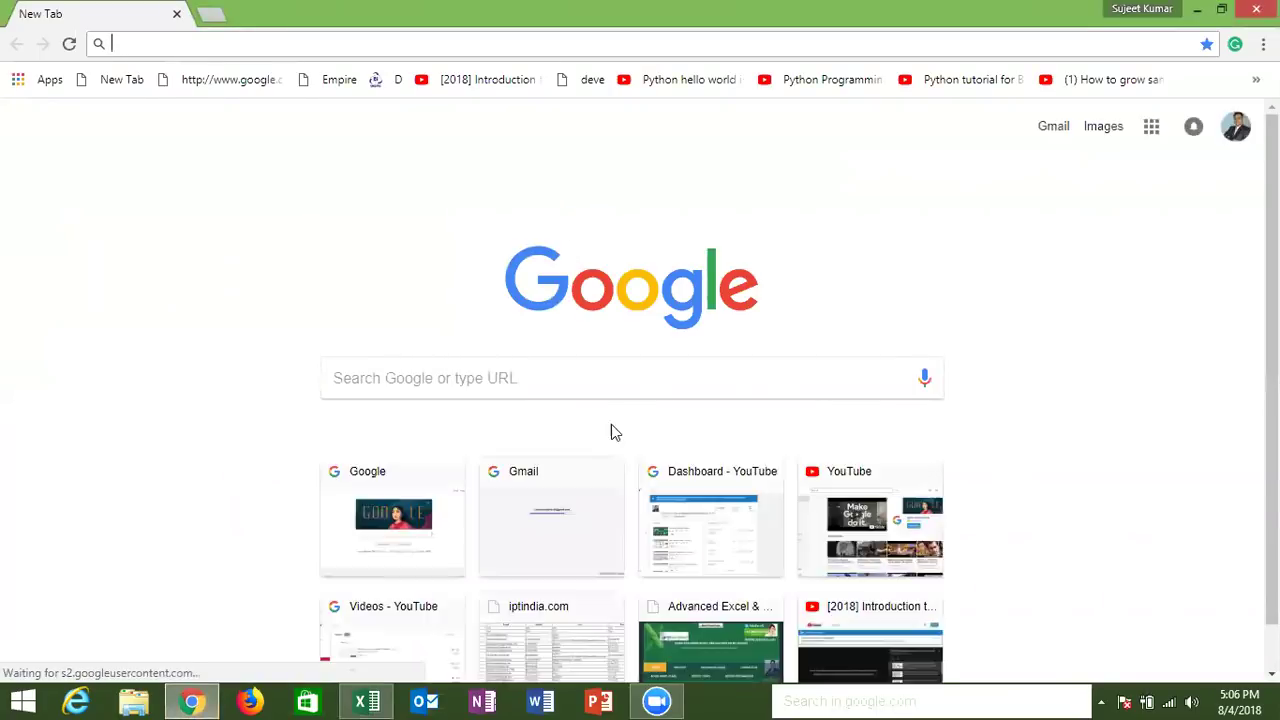
Step: Search Google for 'sbi bank logo' and view the image results
left_click(641, 382)
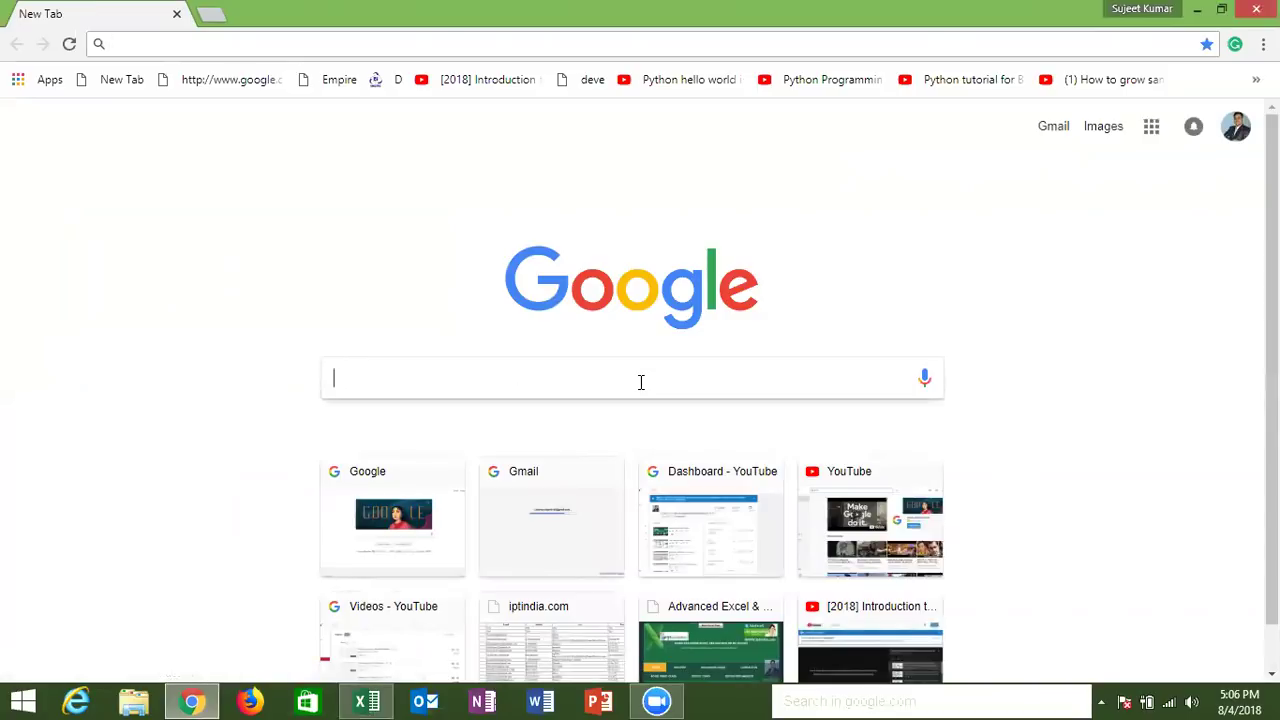
type("sbi bank ")
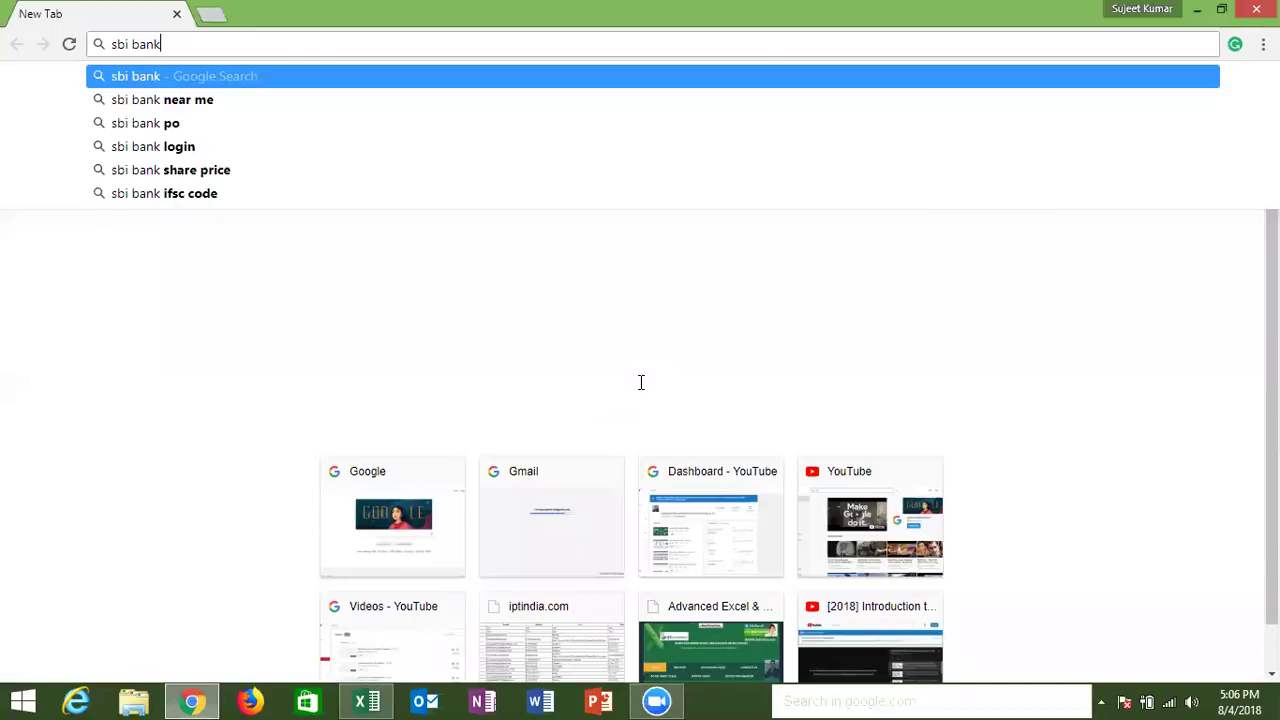
type("logo")
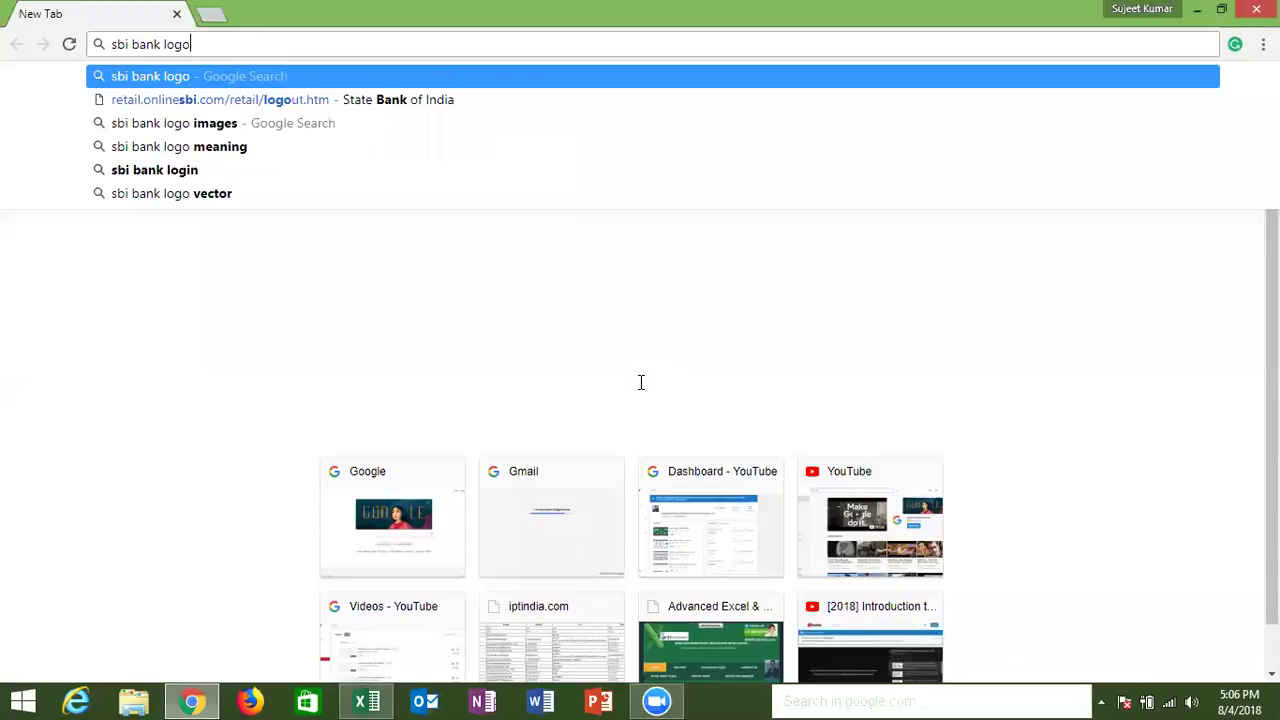
key("Return")
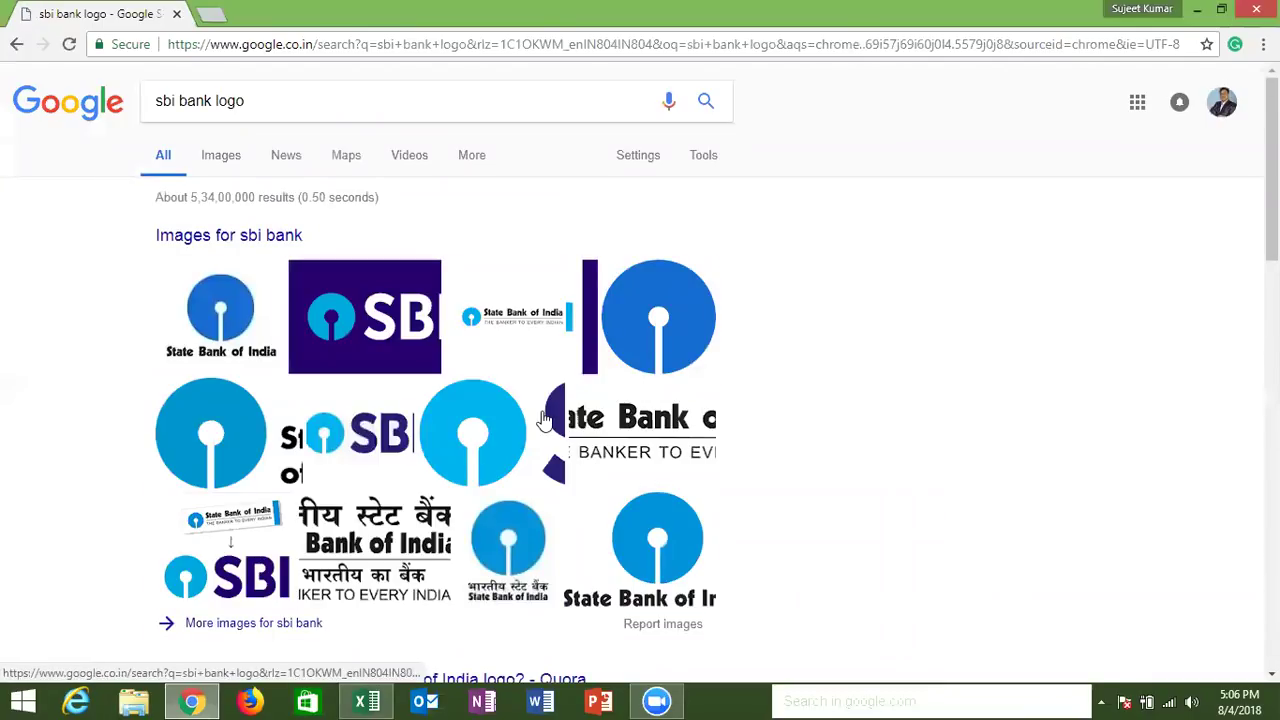
left_click(218, 160)
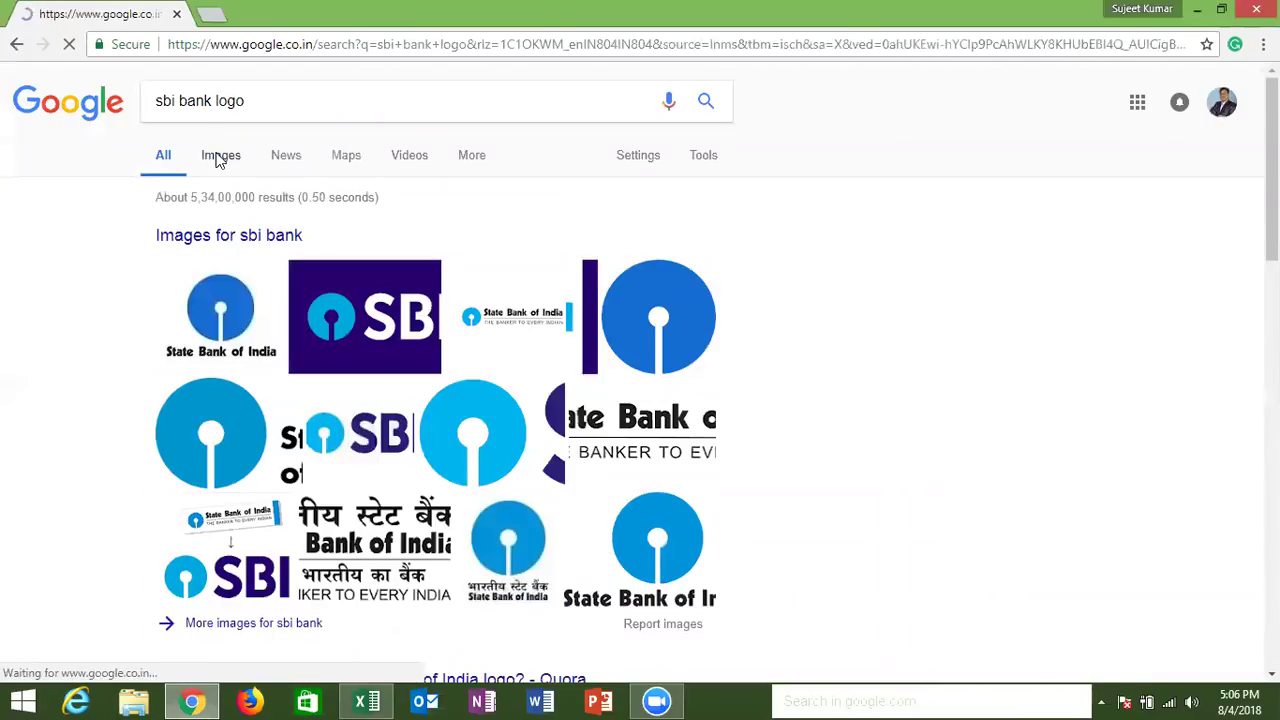
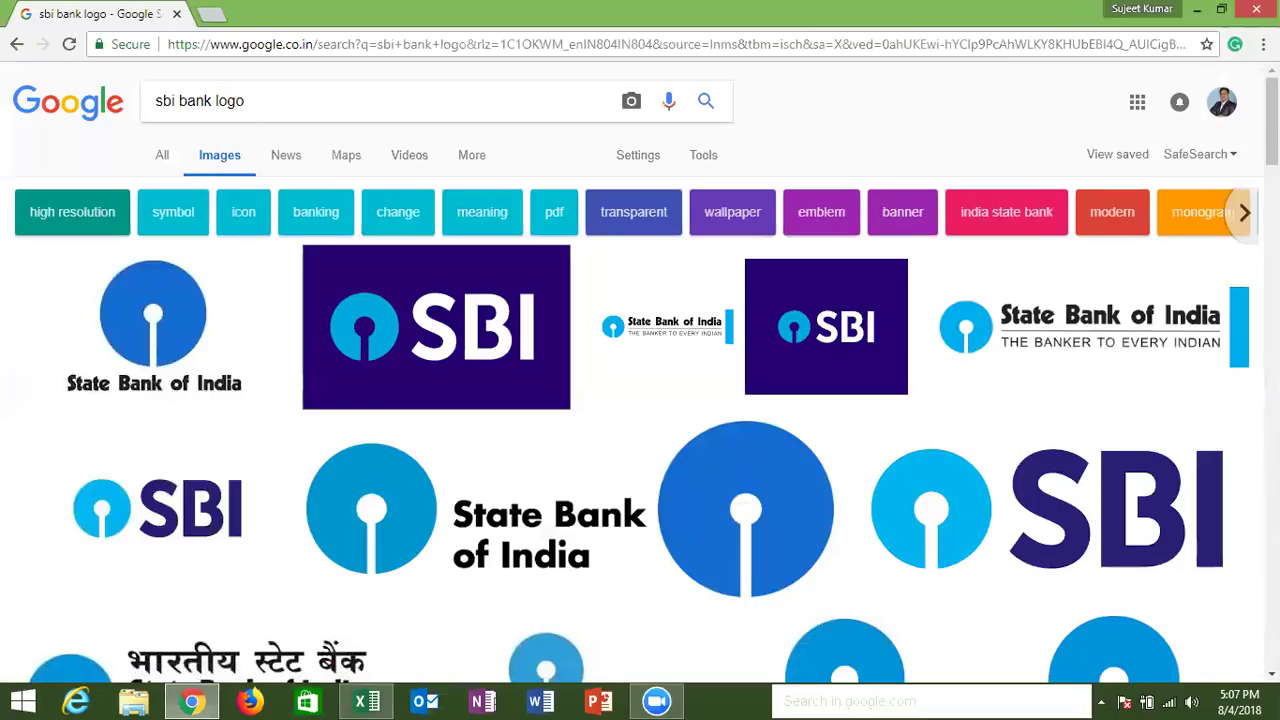
Step: Enlarge the State Bank of India logo result and copy its link address
left_click(1177, 310)
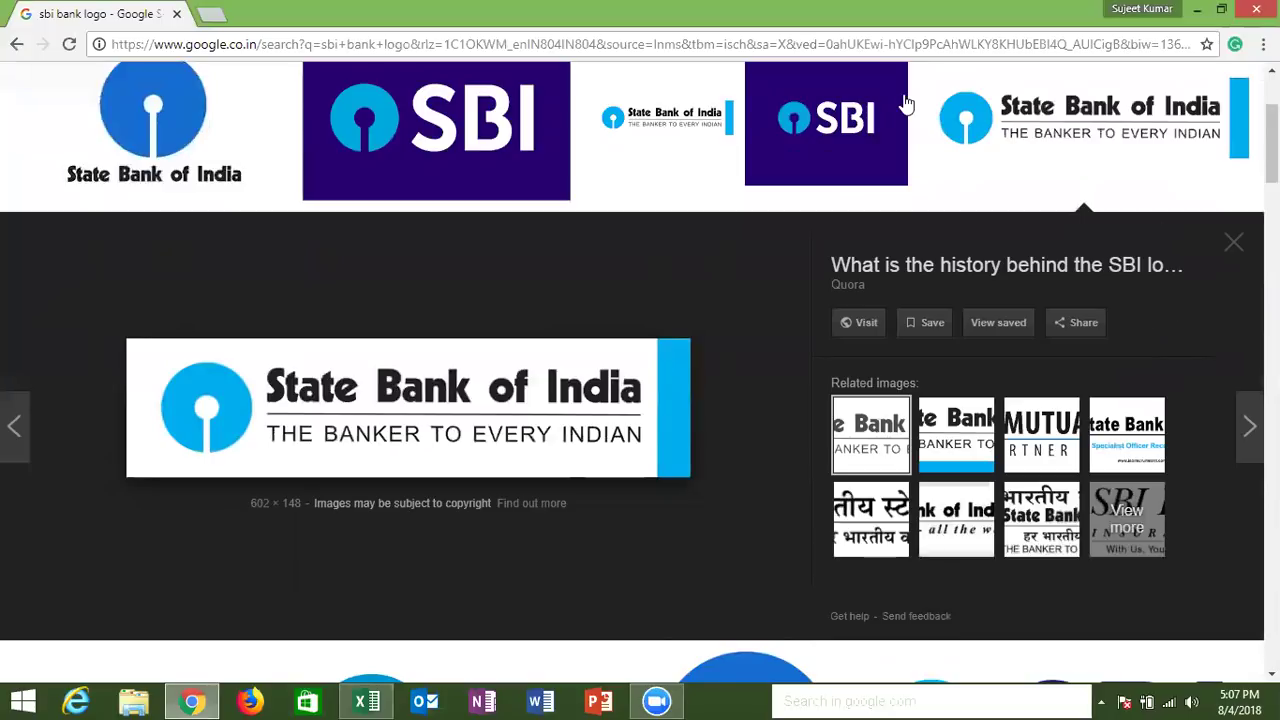
right_click(476, 372)
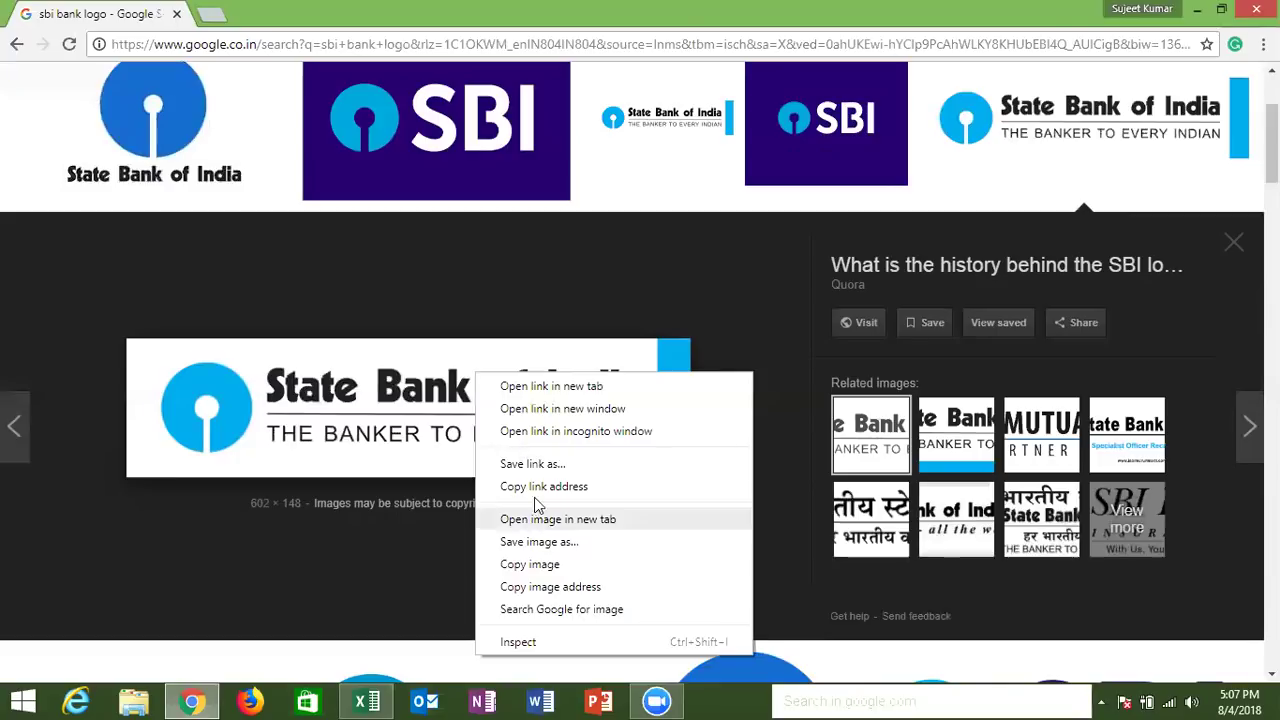
left_click(540, 486)
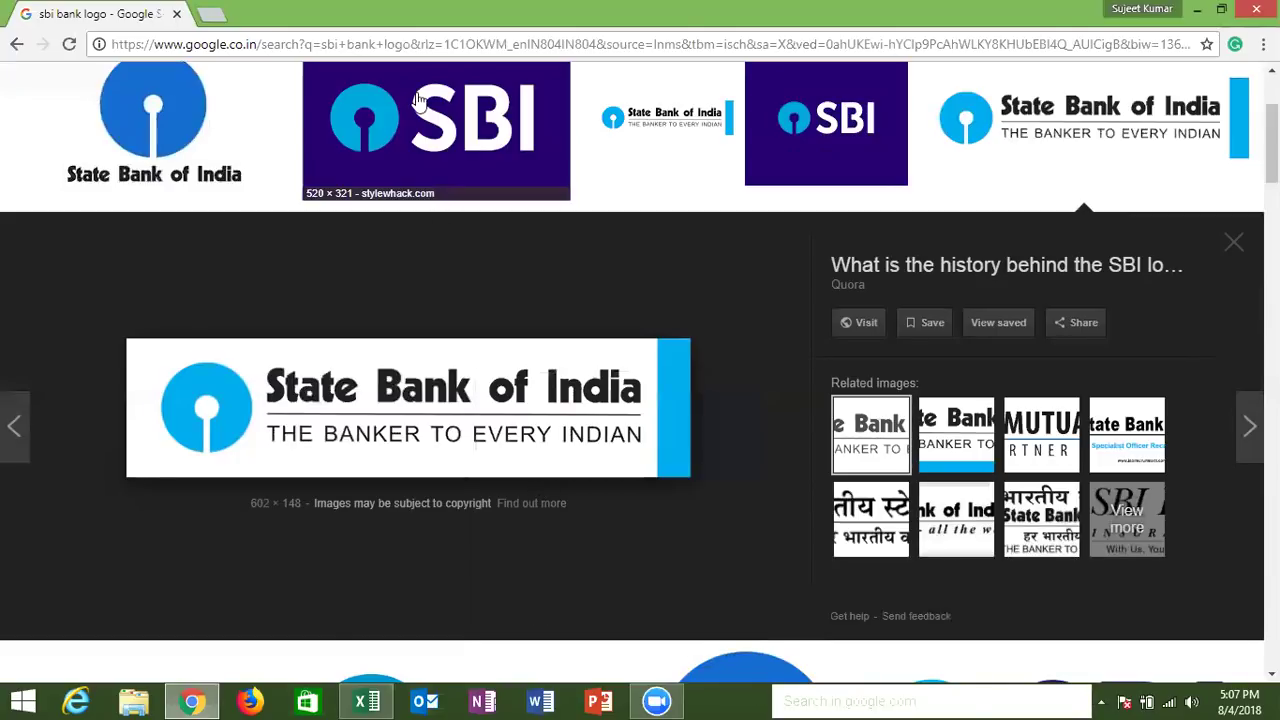
Step: Open iptindia.com/images/dm.php in a new tab, jump to the table's end, then show the desktop
left_click(212, 13)
type("ip")
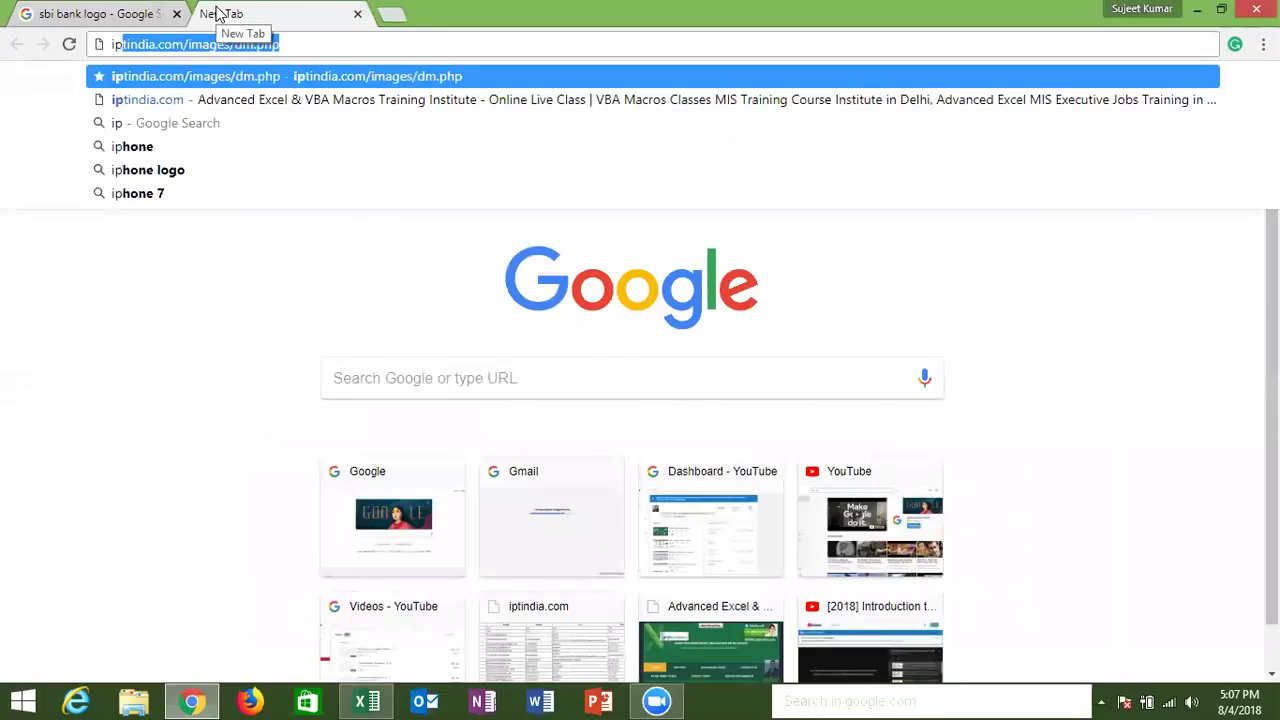
key("Return")
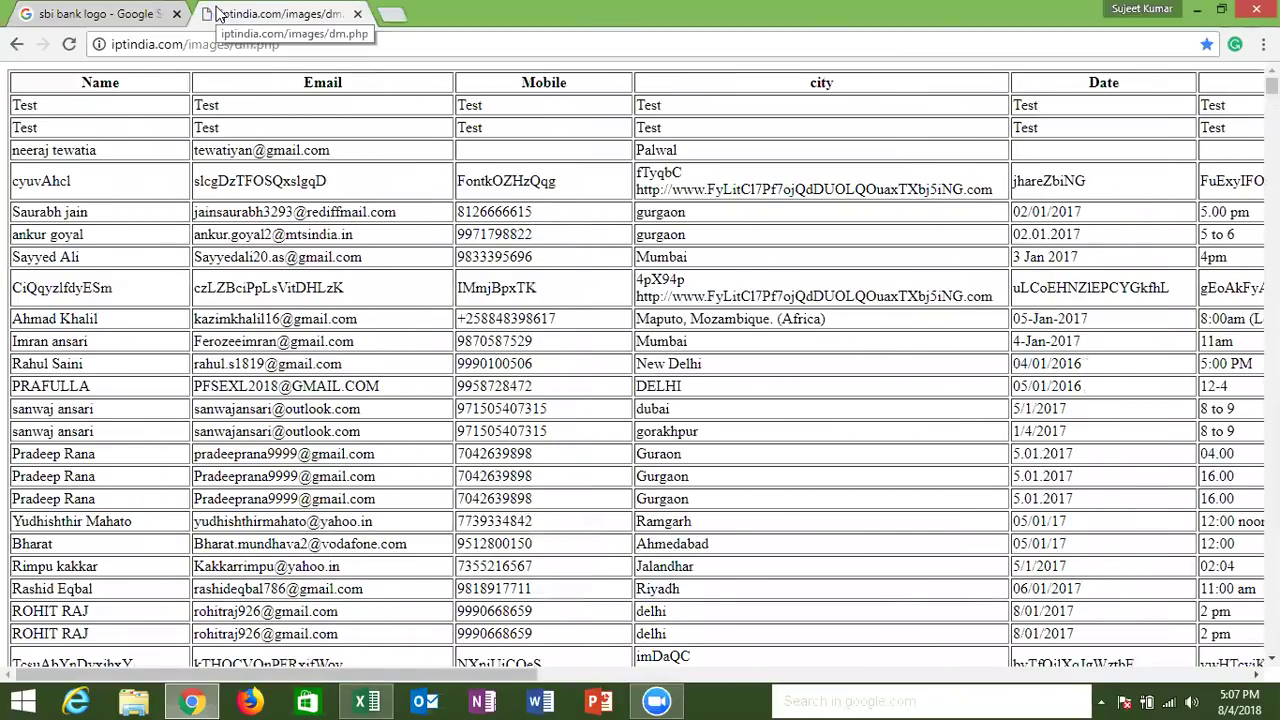
key("End")
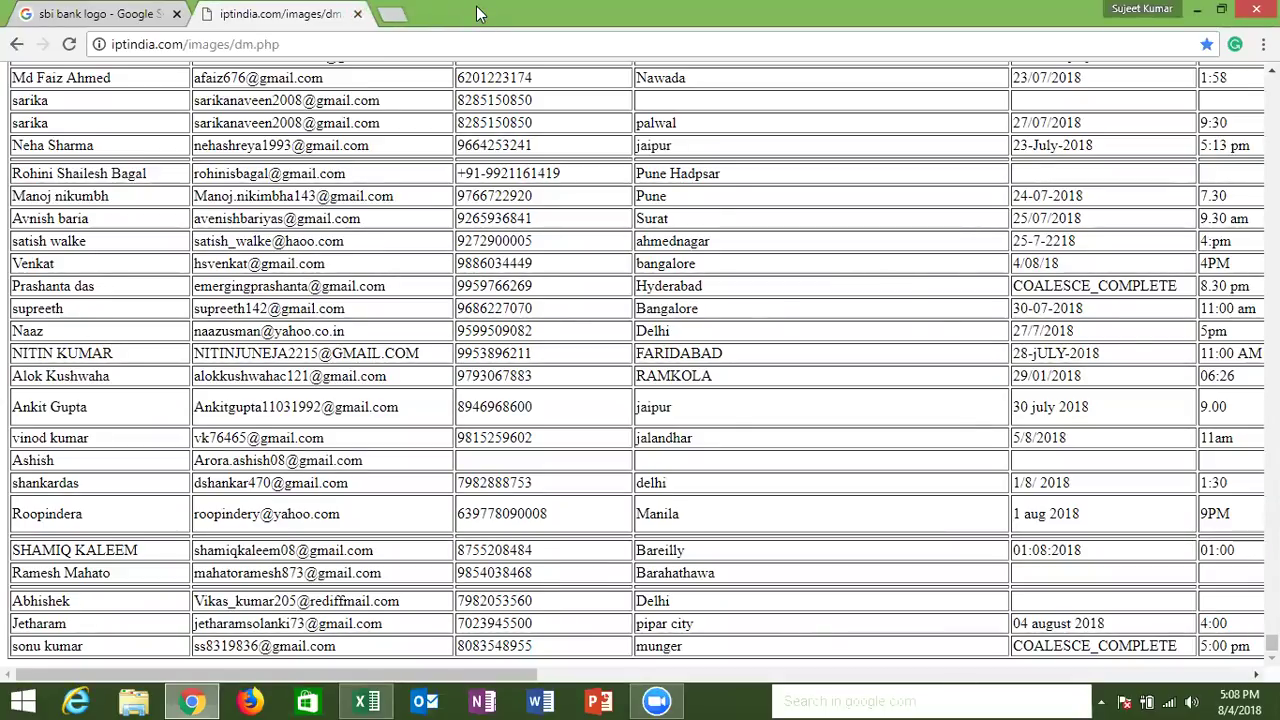
key("super")
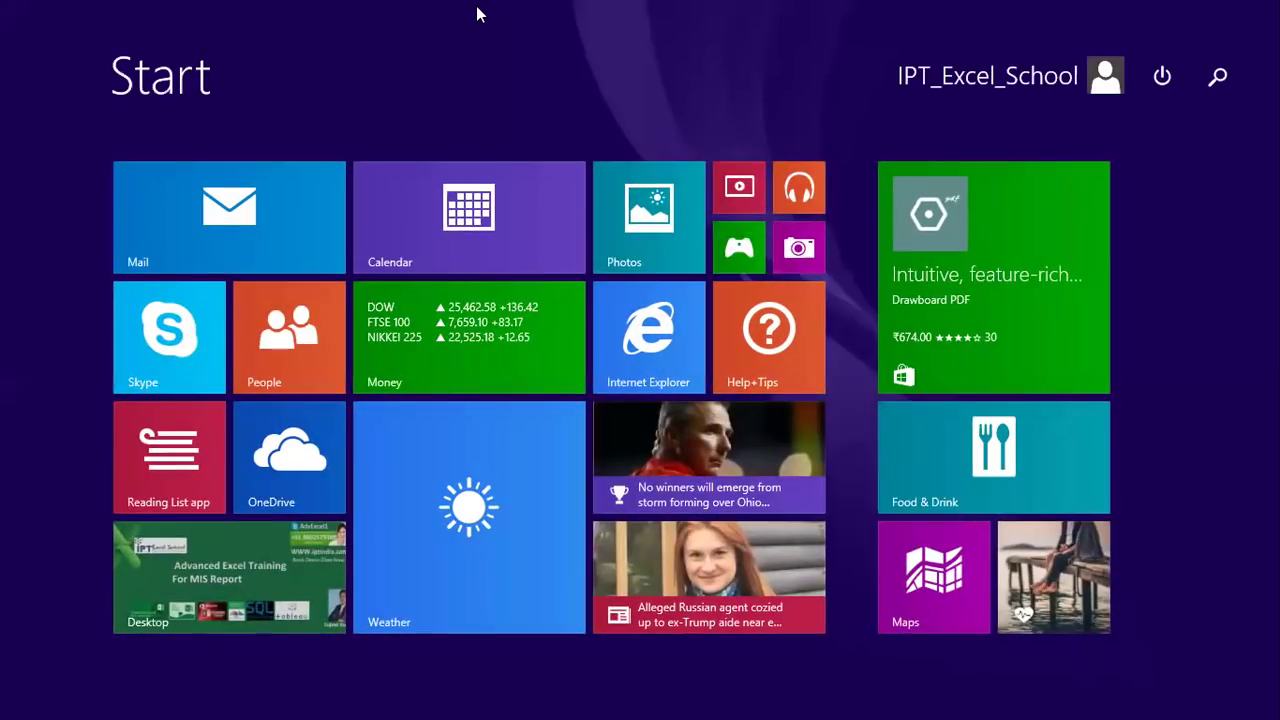
key("super")
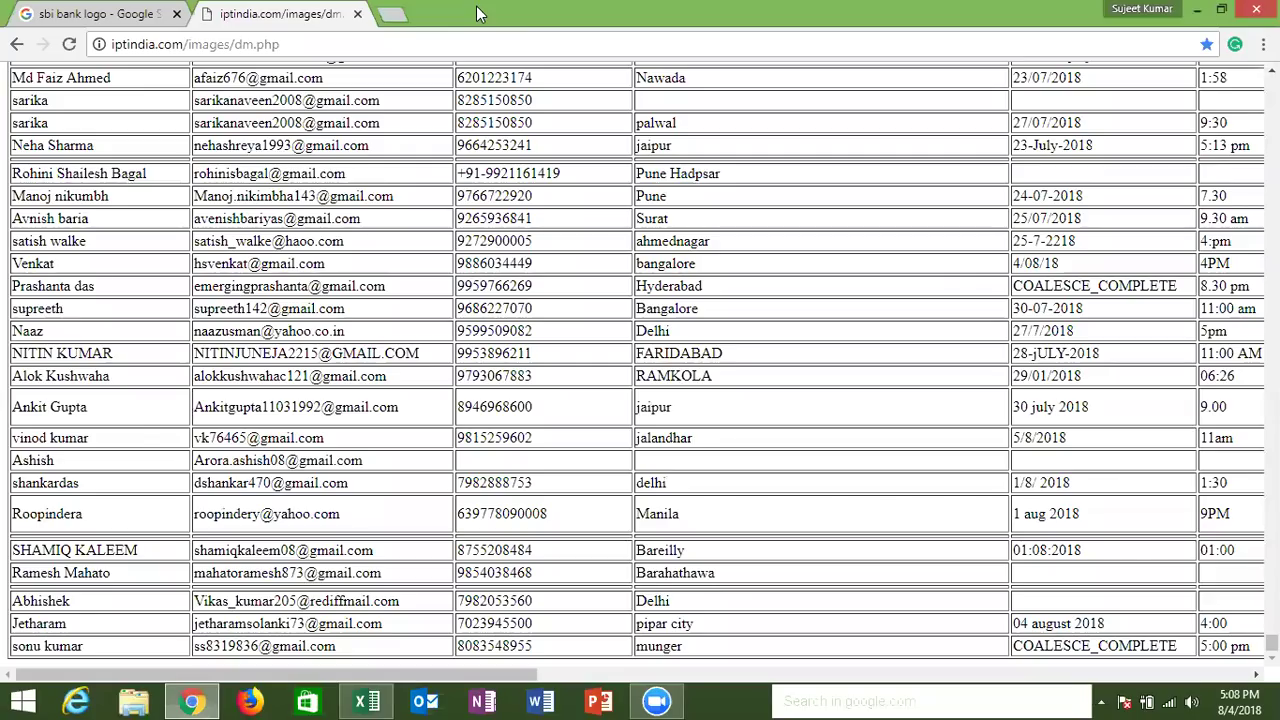
key("super+d")
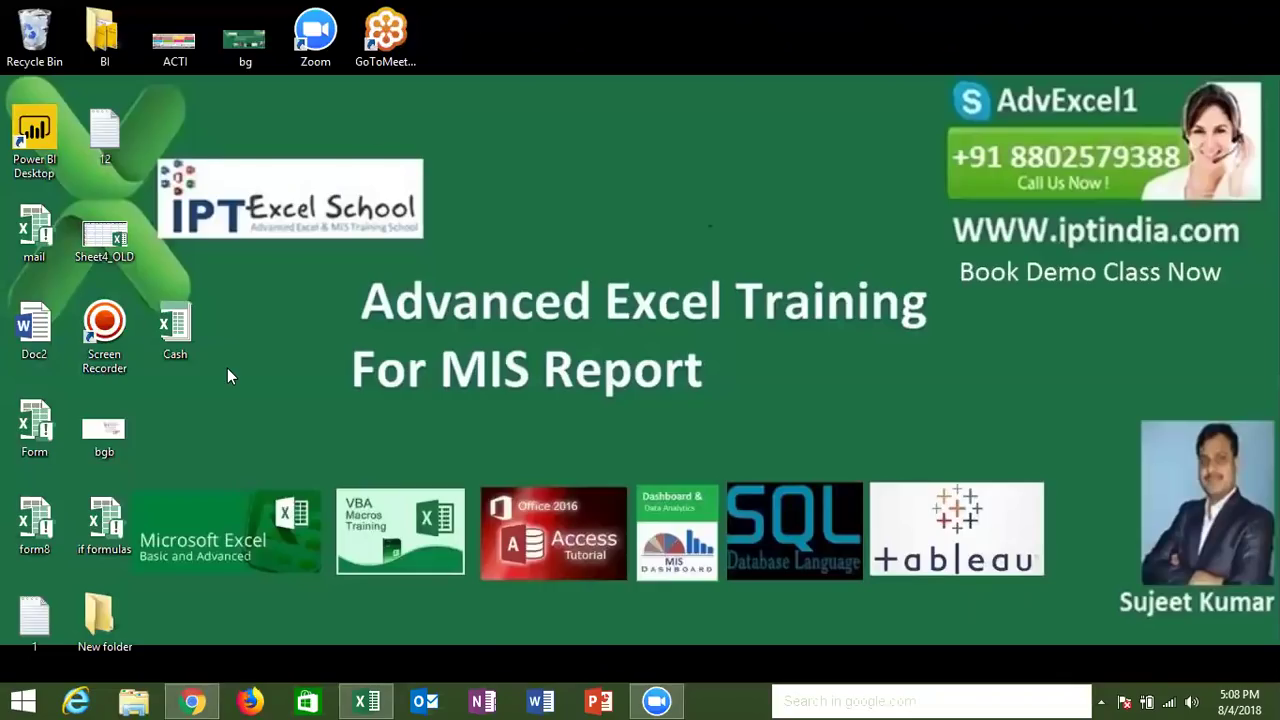
Step: Paste the copied logo link into Excel cell P1, remove it, and return to Chrome
left_click(358, 698)
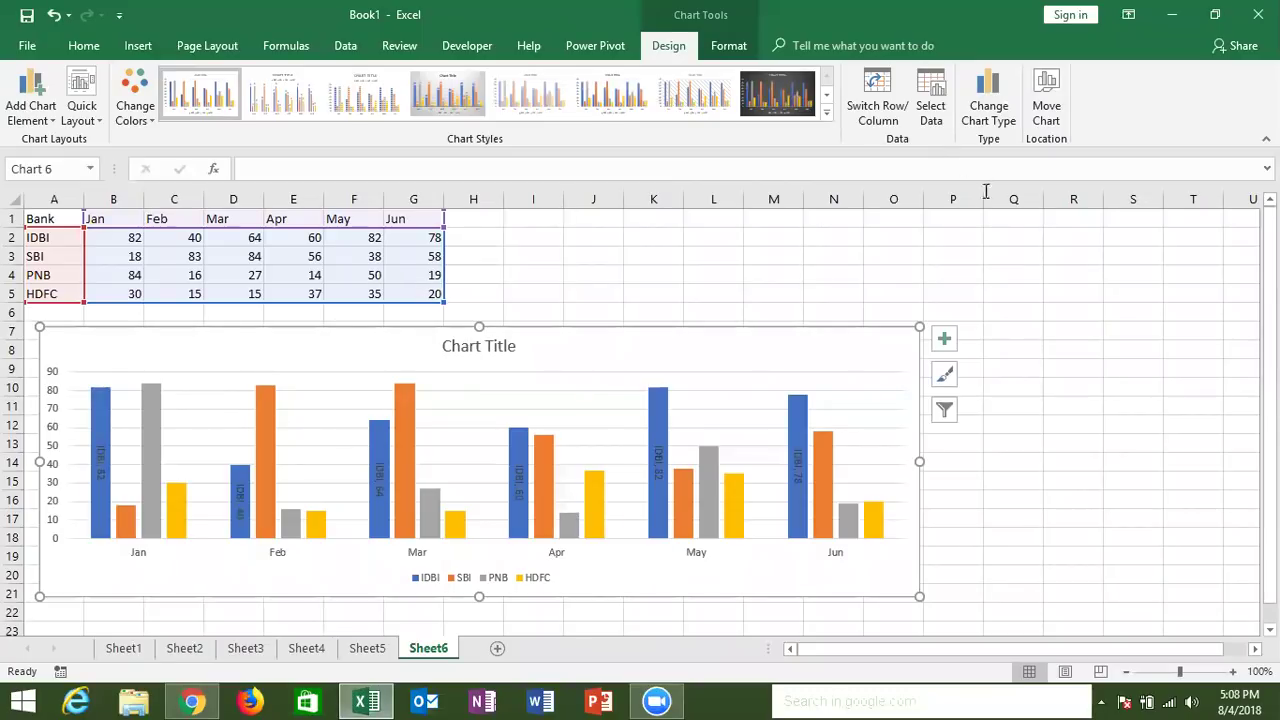
left_click(971, 216)
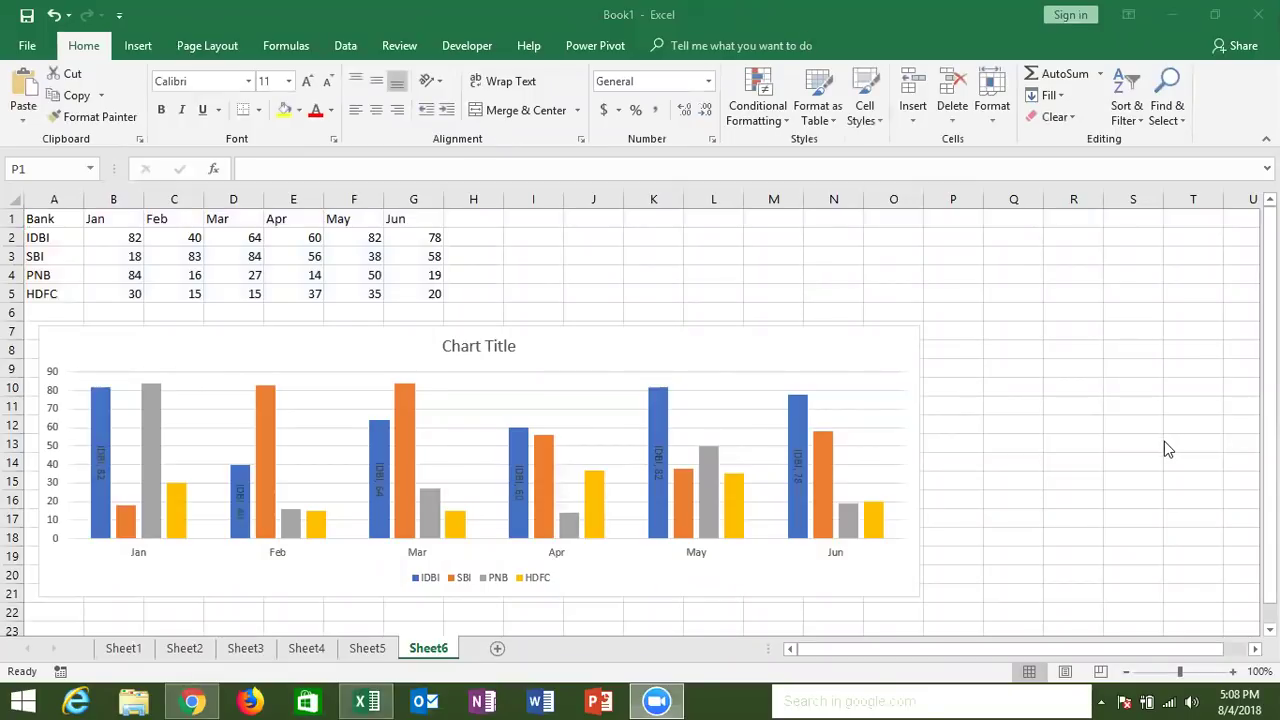
key("ctrl+v")
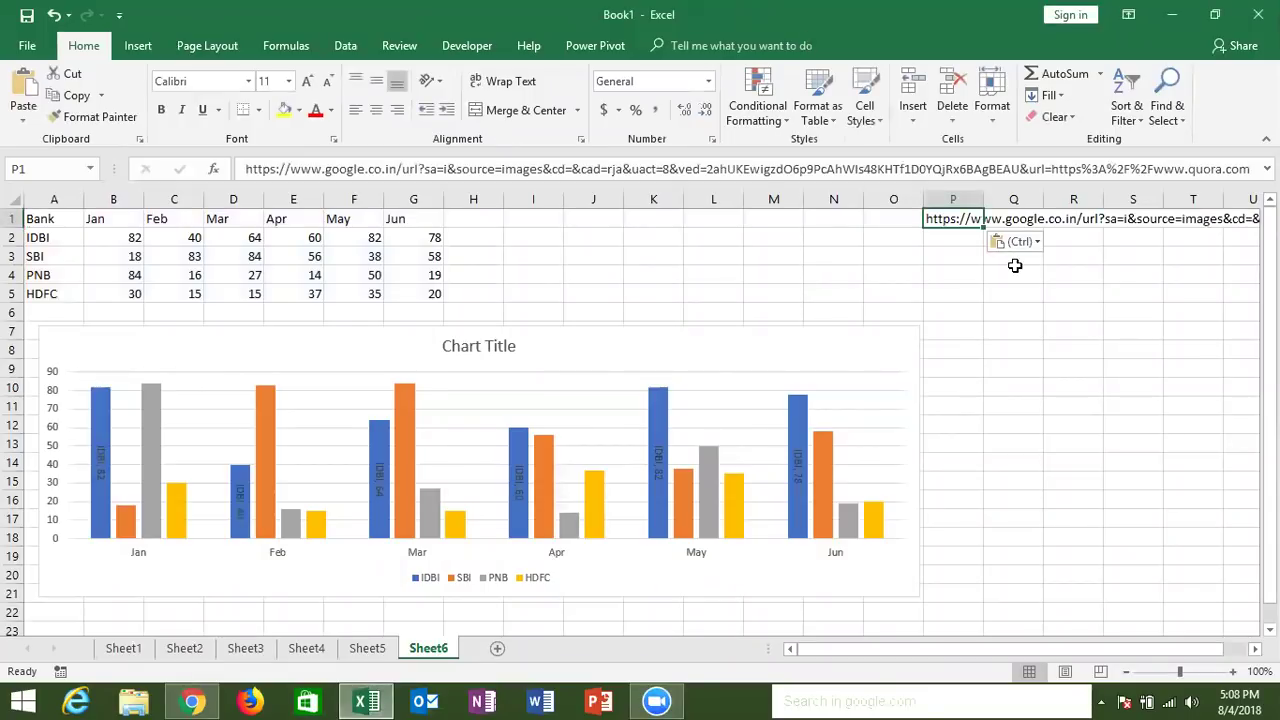
key("Delete")
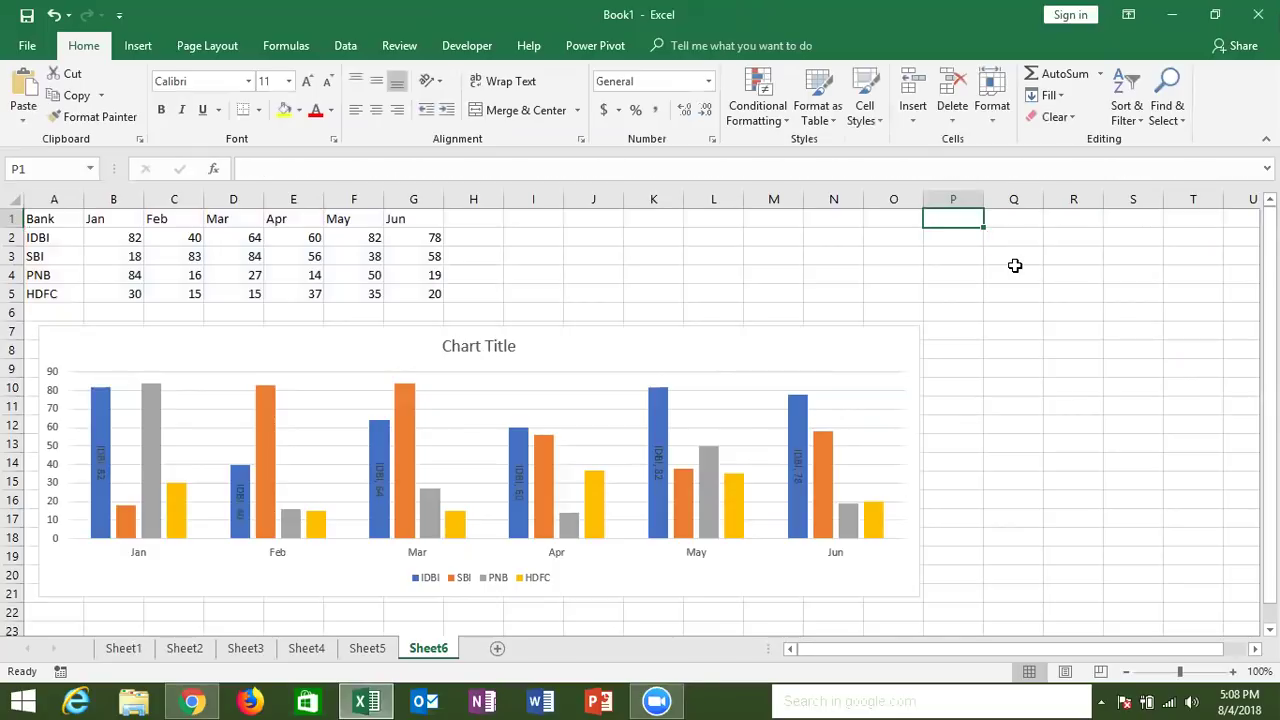
left_click(192, 701)
Step: Copy the State Bank of India logo image from the sbi bank logo preview
left_click(146, 16)
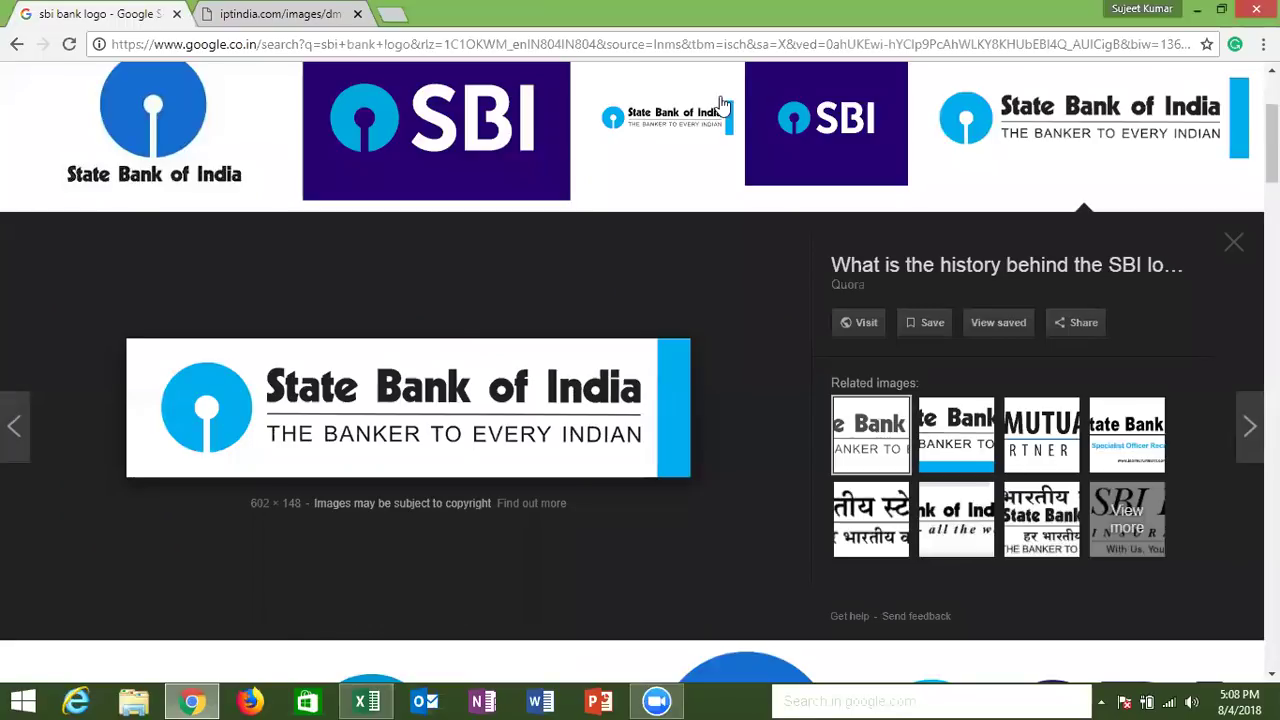
right_click(549, 404)
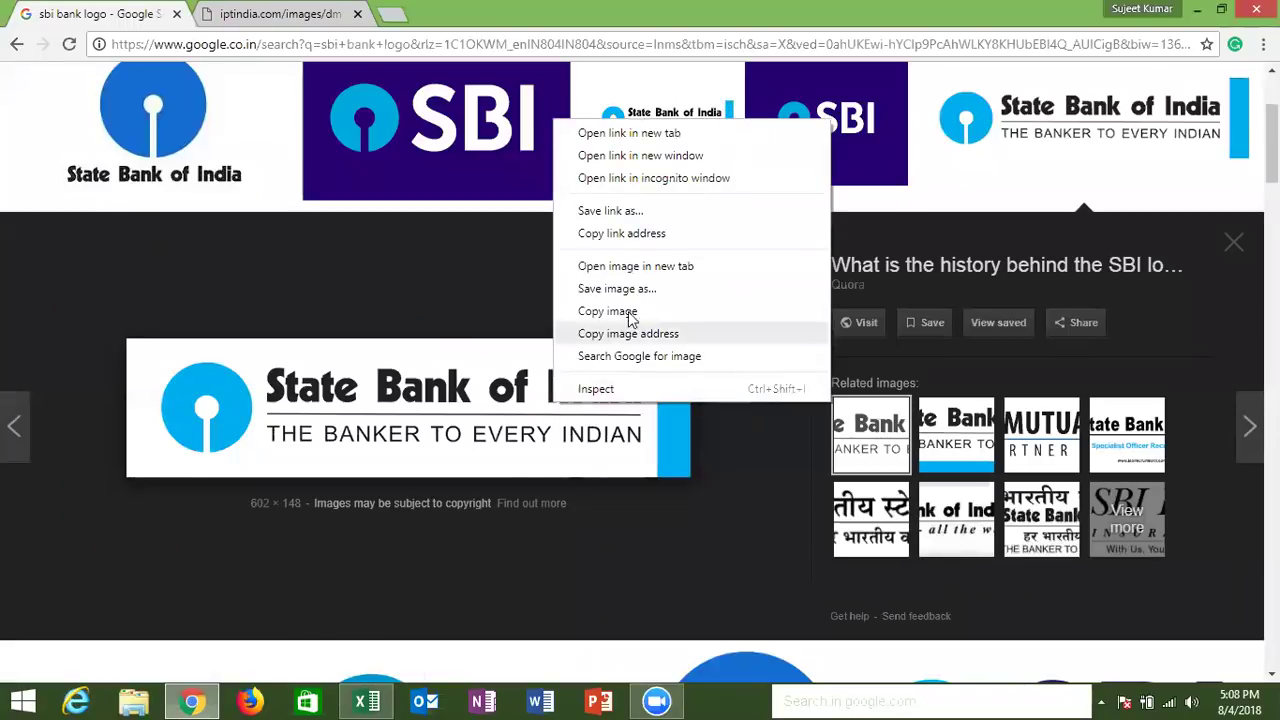
left_click(642, 234)
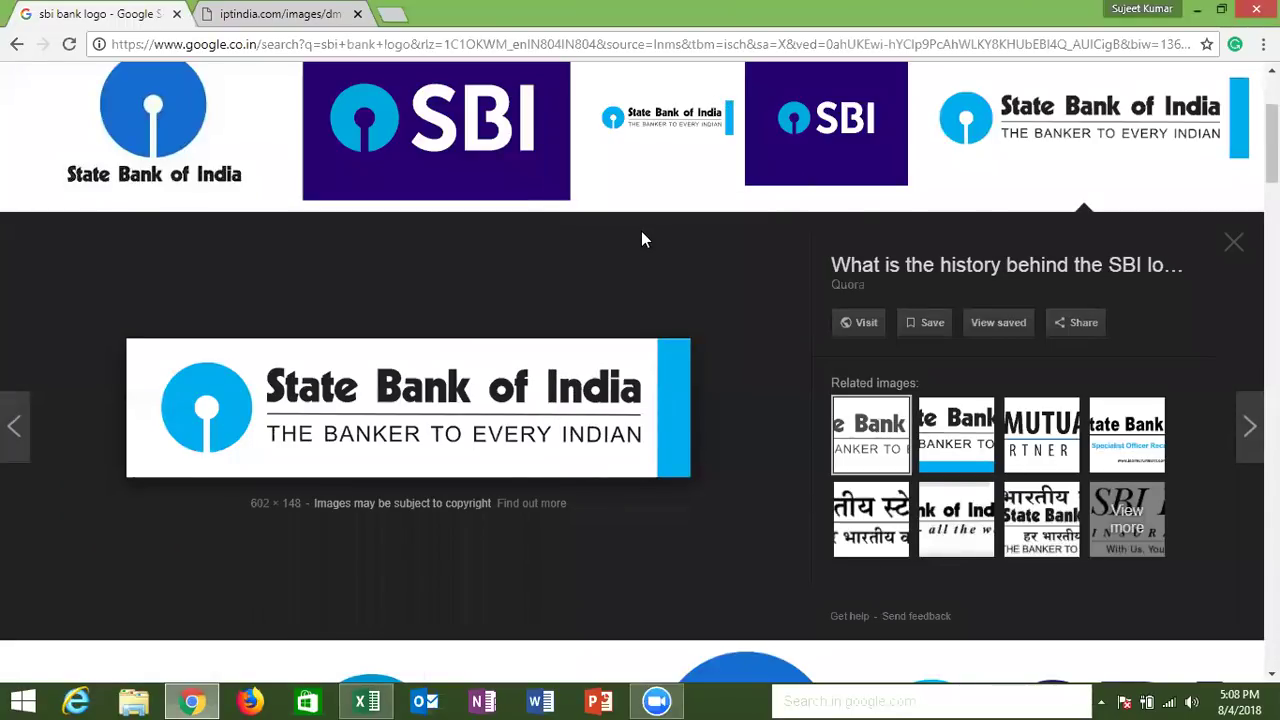
right_click(425, 382)
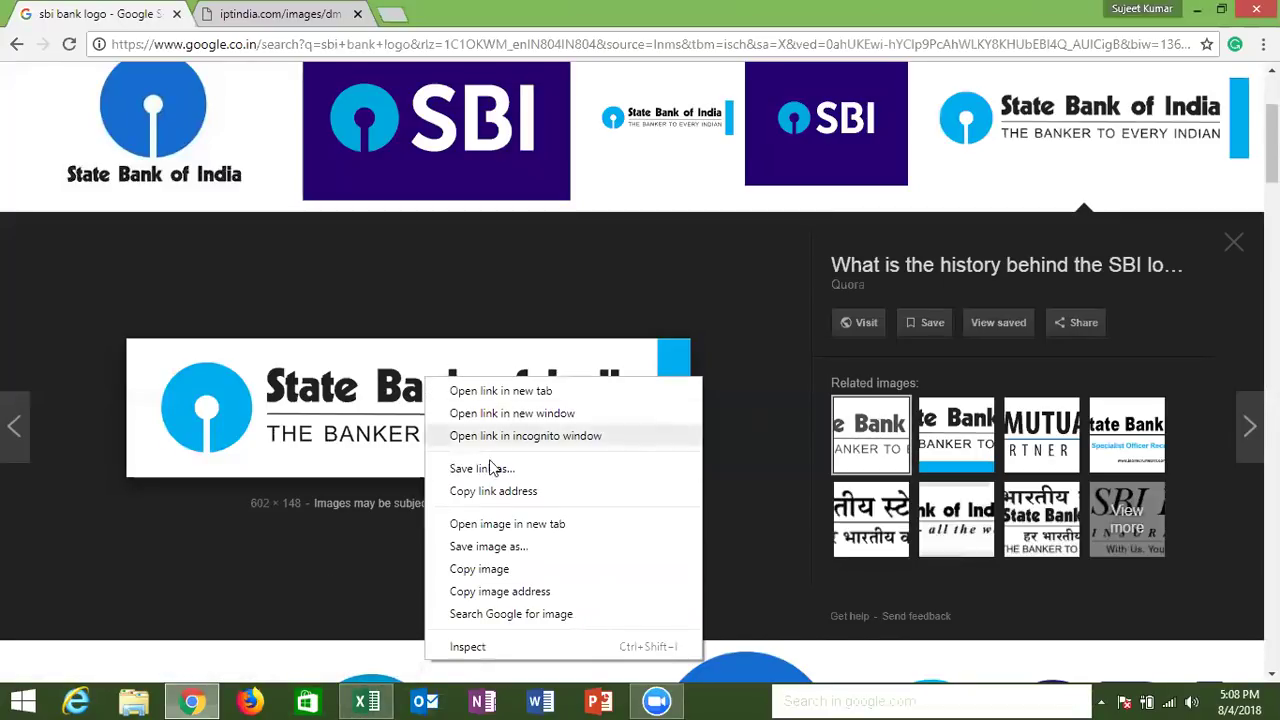
left_click(490, 569)
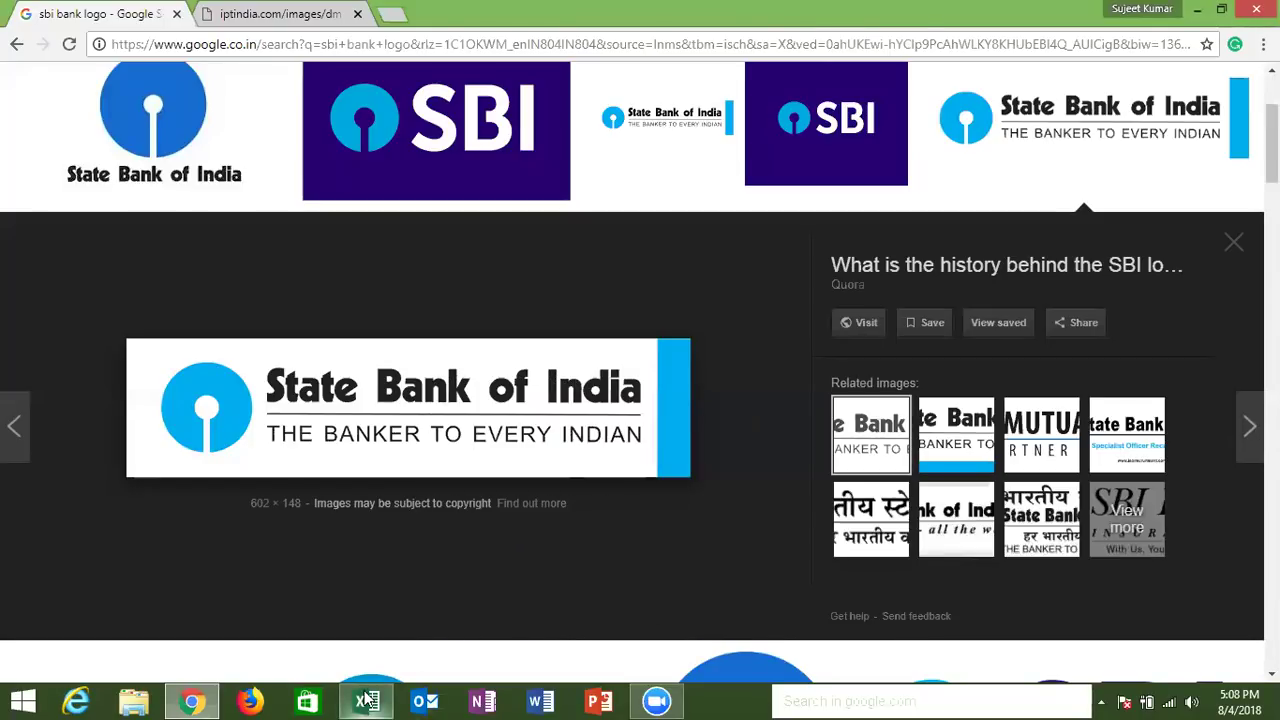
left_click(368, 700)
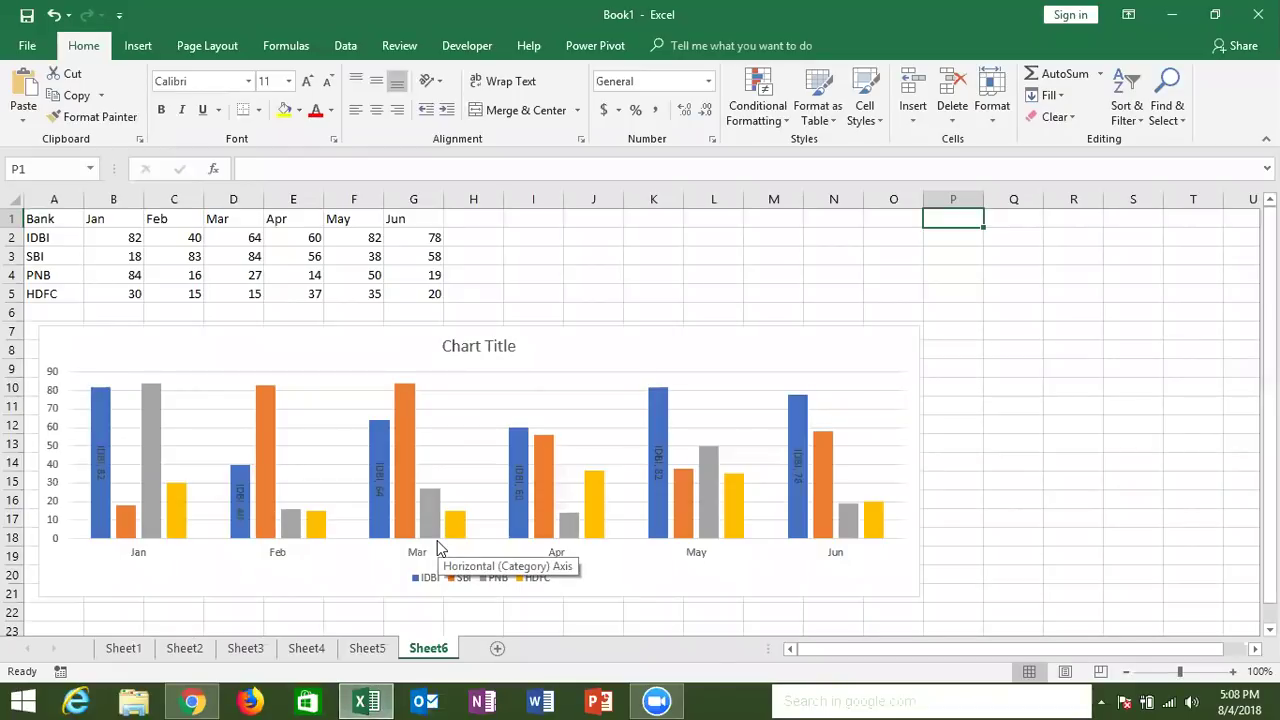
Step: Paste the SBI logo at P1, move it left near column K, and give it a red border
key("ctrl+v")
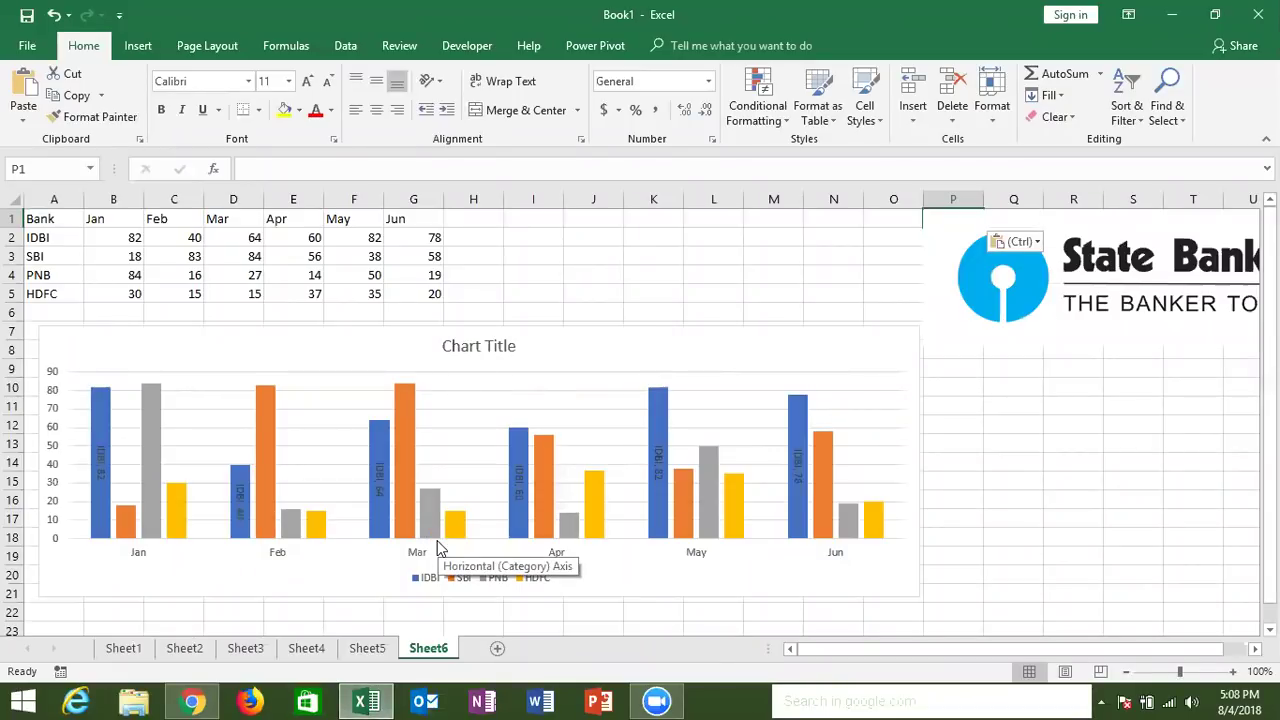
mouse_move(1080, 278)
left_mouse_down()
mouse_move(800, 266)
mouse_move(801, 293)
left_mouse_up()
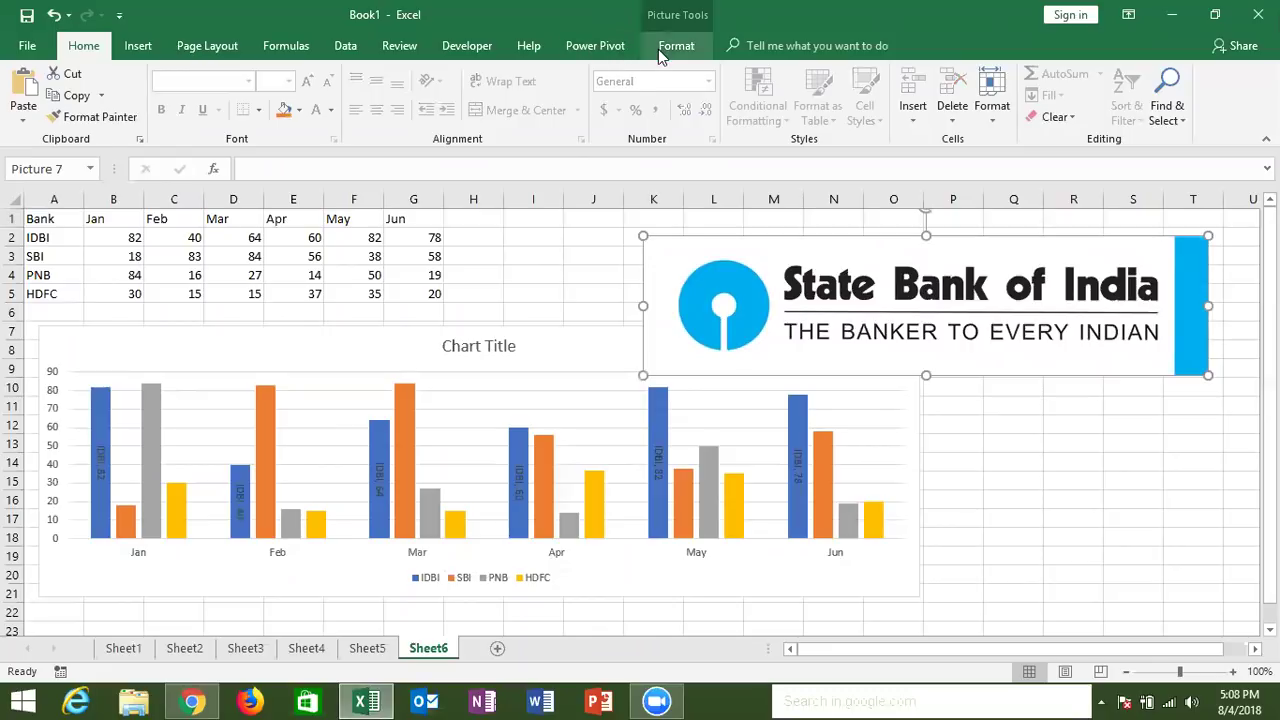
left_click(658, 49)
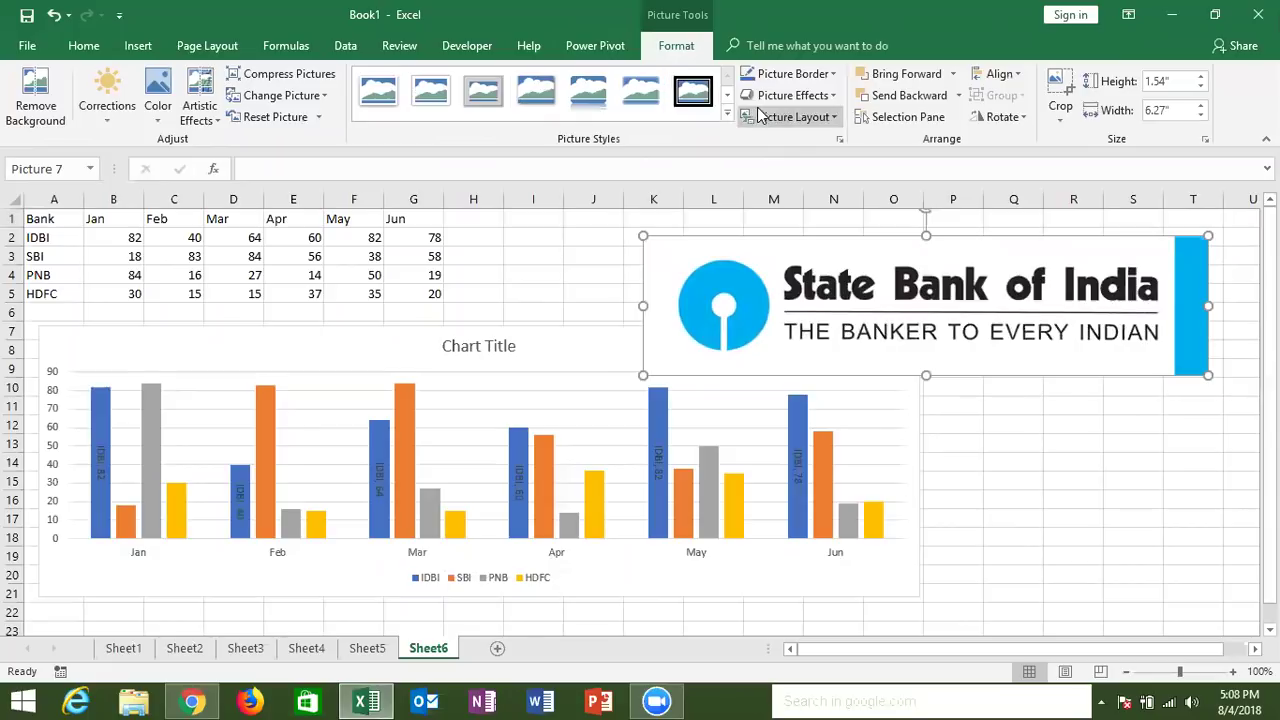
left_click(773, 75)
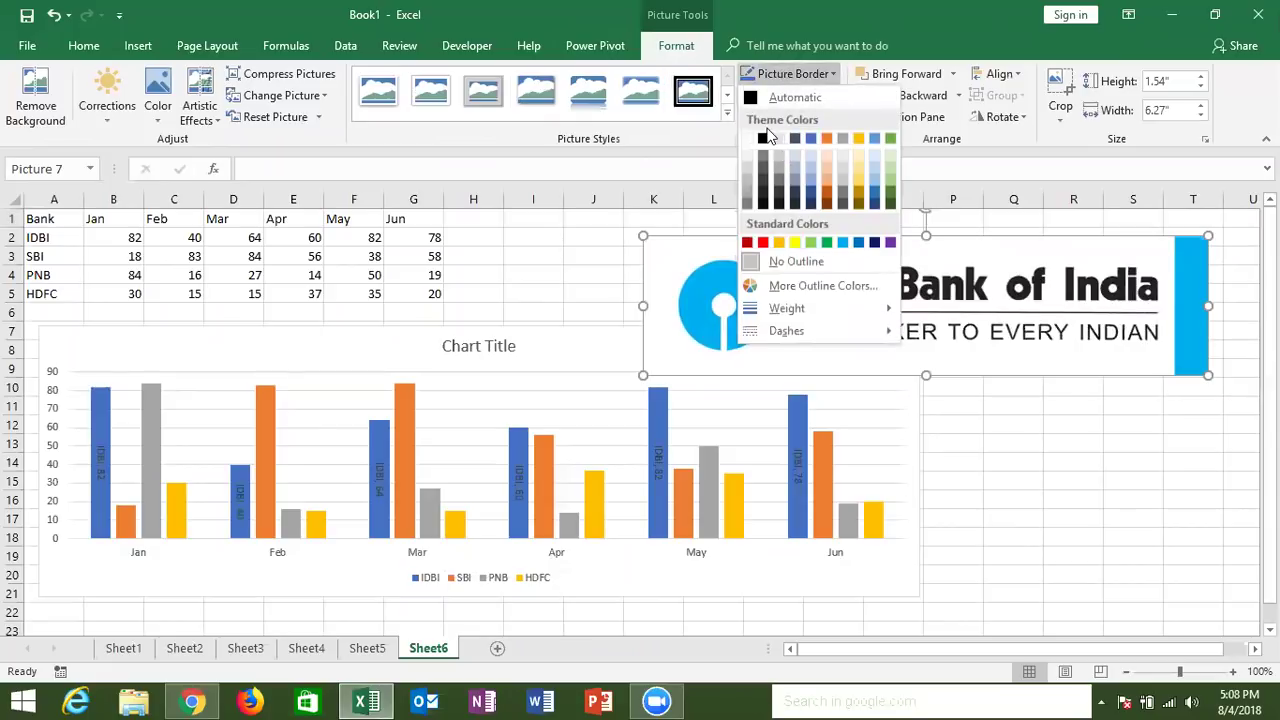
left_click(763, 242)
Step: Set the logo's border weight to 2¼ pt
left_click(793, 95)
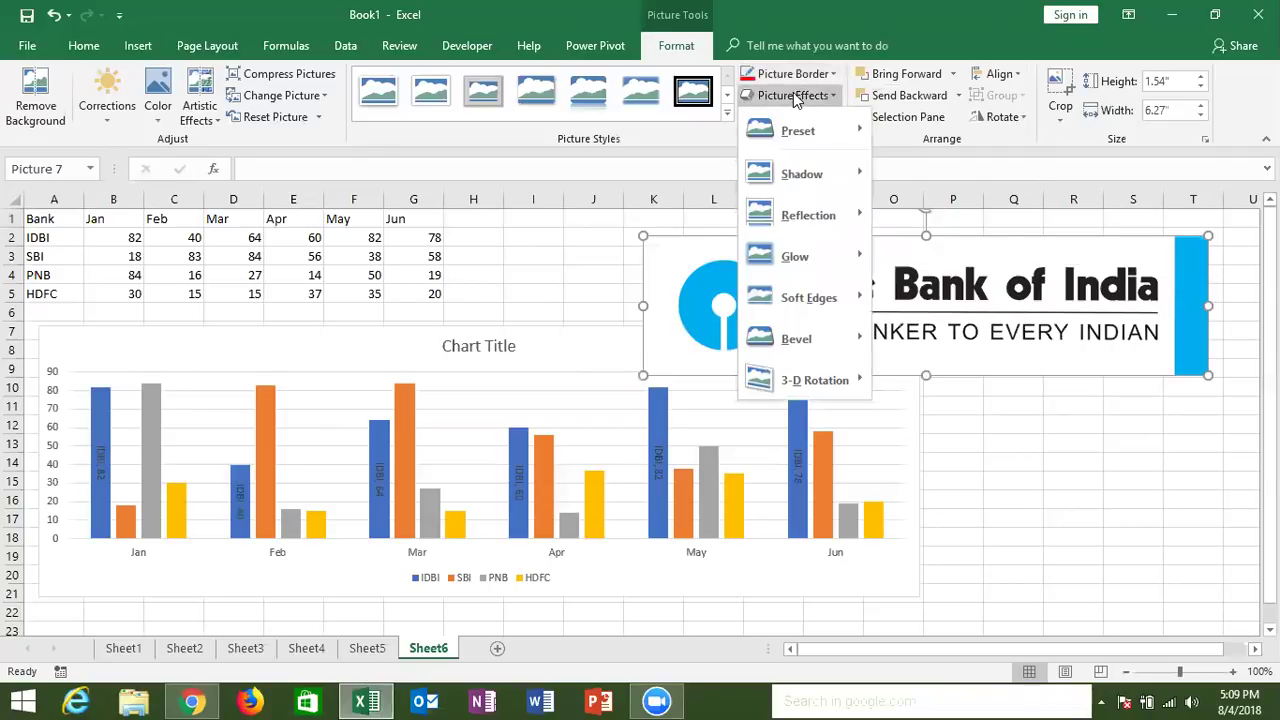
left_click(800, 78)
left_click(800, 78)
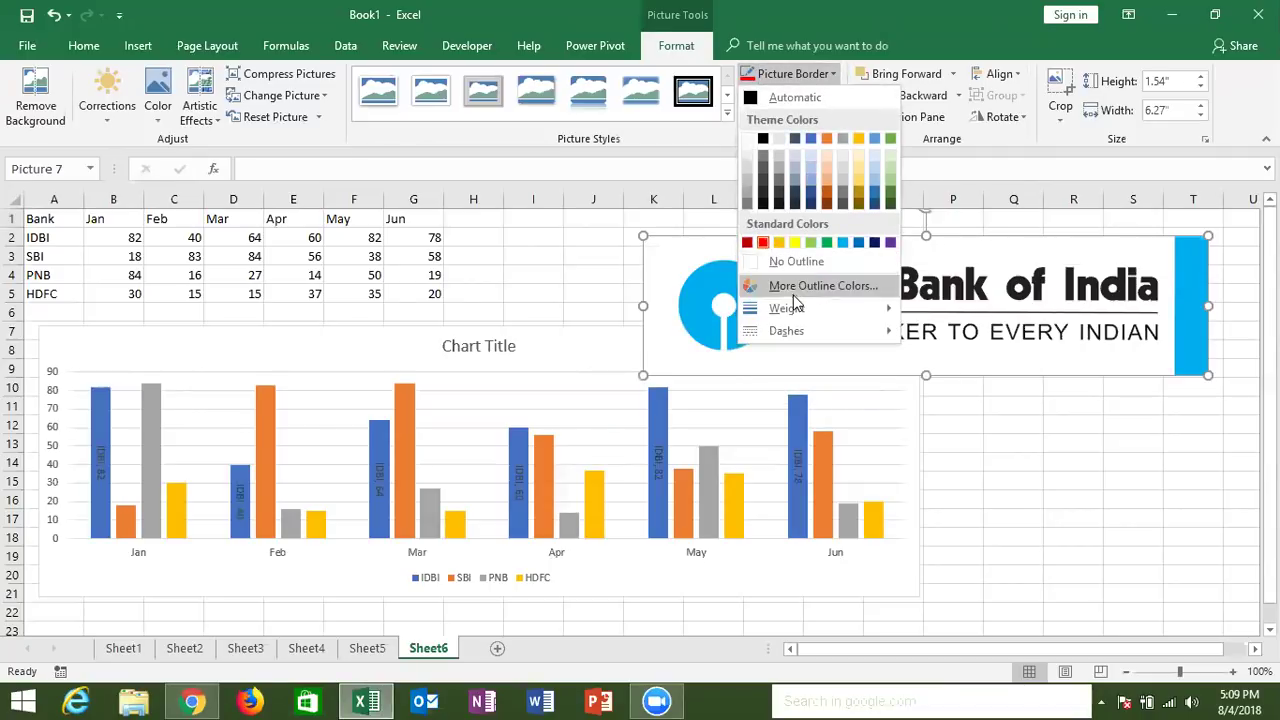
mouse_move(820, 308)
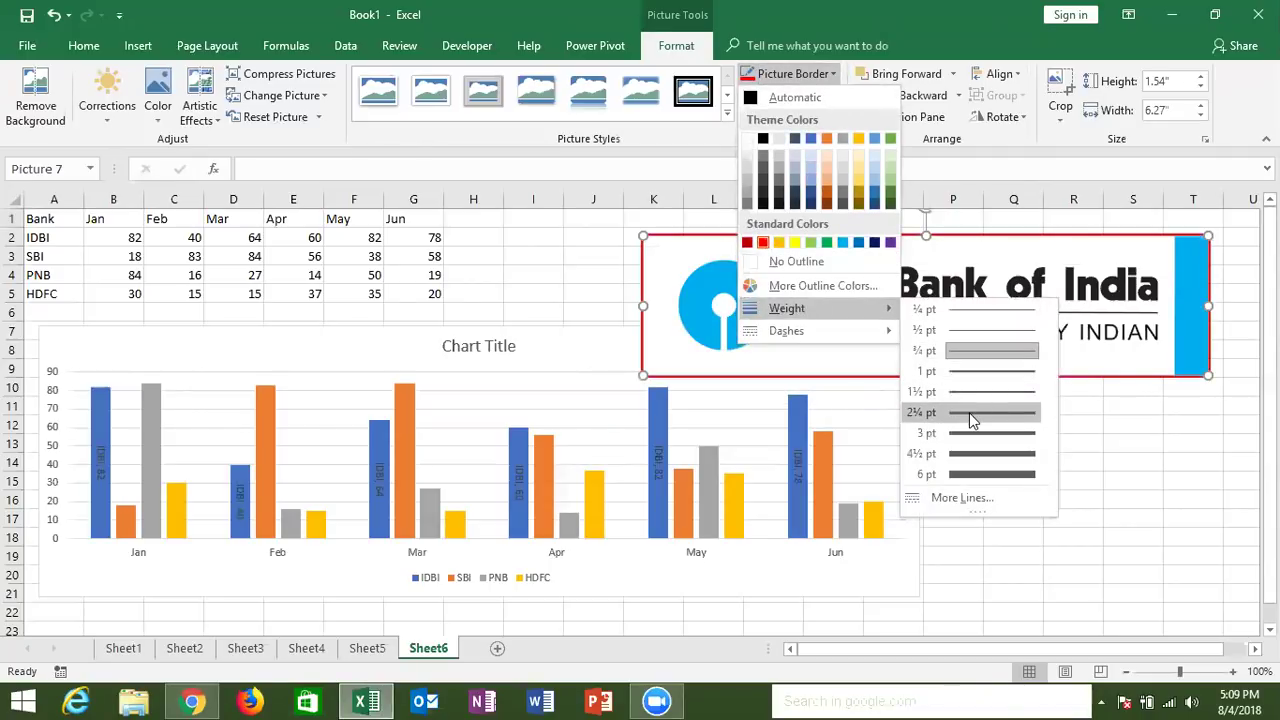
left_click(969, 412)
left_click(1050, 424)
left_click(998, 338)
double_click(998, 338)
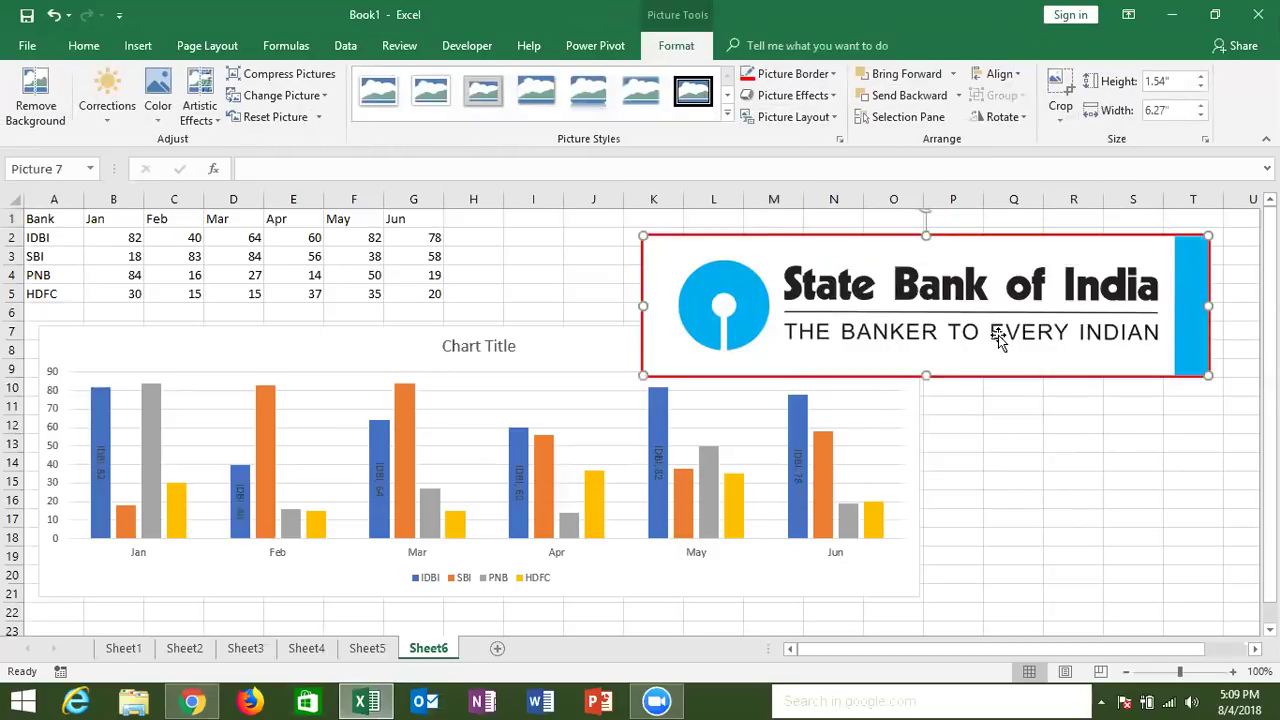
left_click(1003, 117)
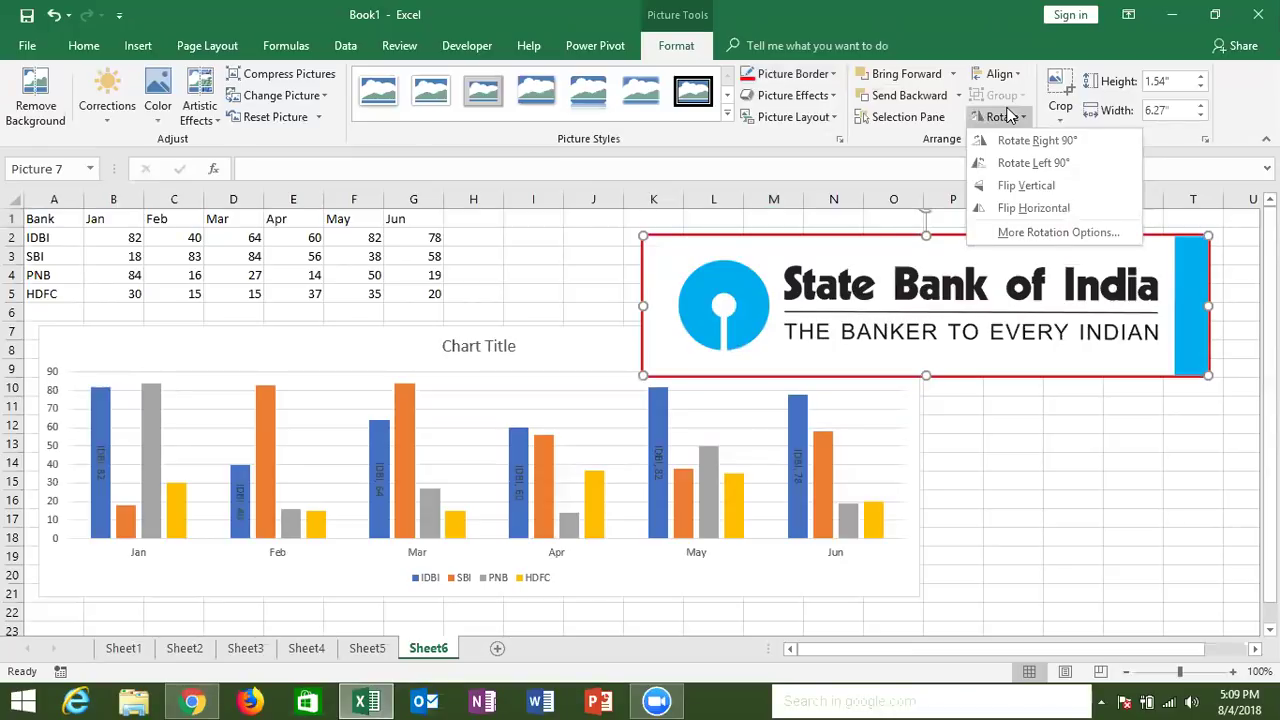
Step: Rotate the logo 90° left, then fill the SBI columns with it at 0% transparency
left_click(1027, 163)
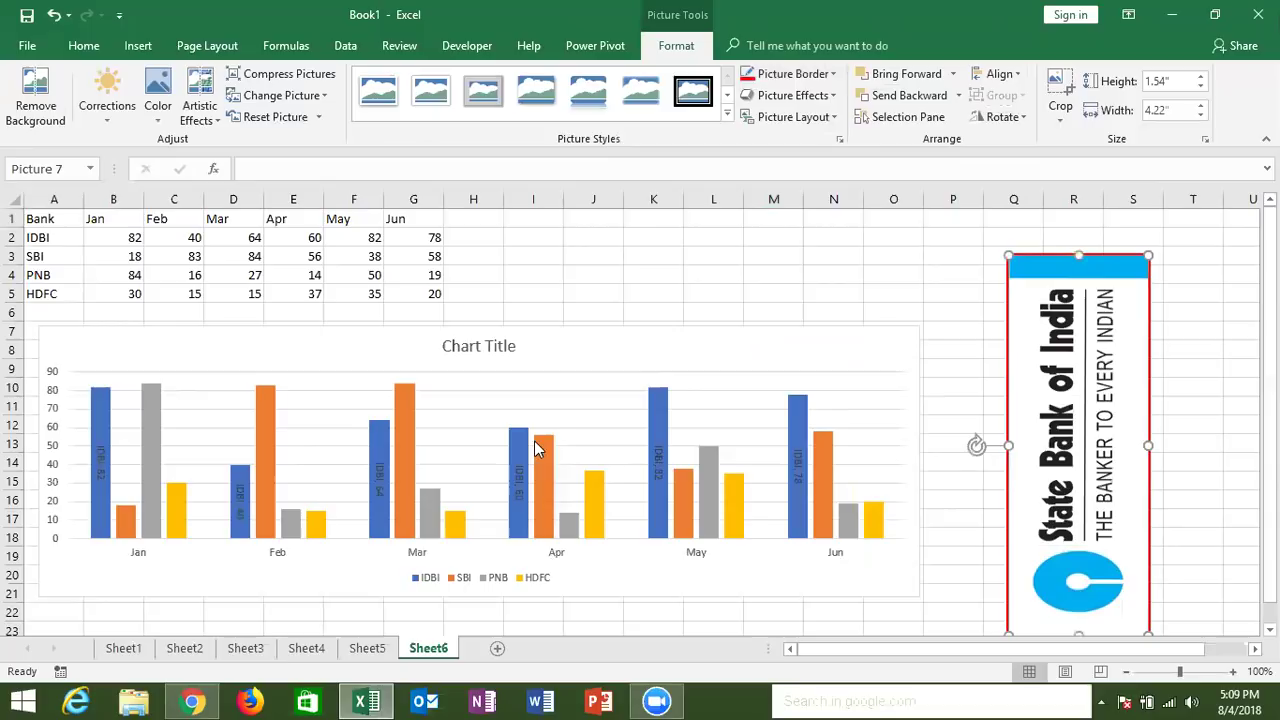
left_click(103, 417)
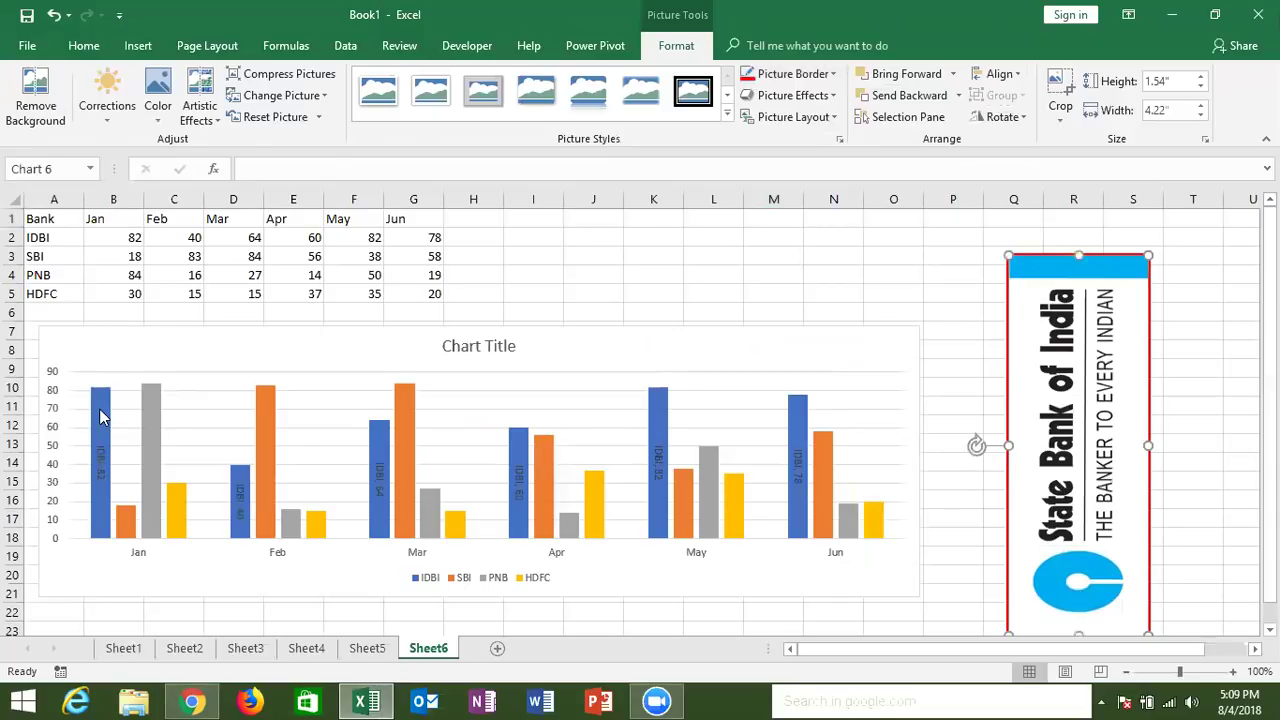
right_click(126, 525)
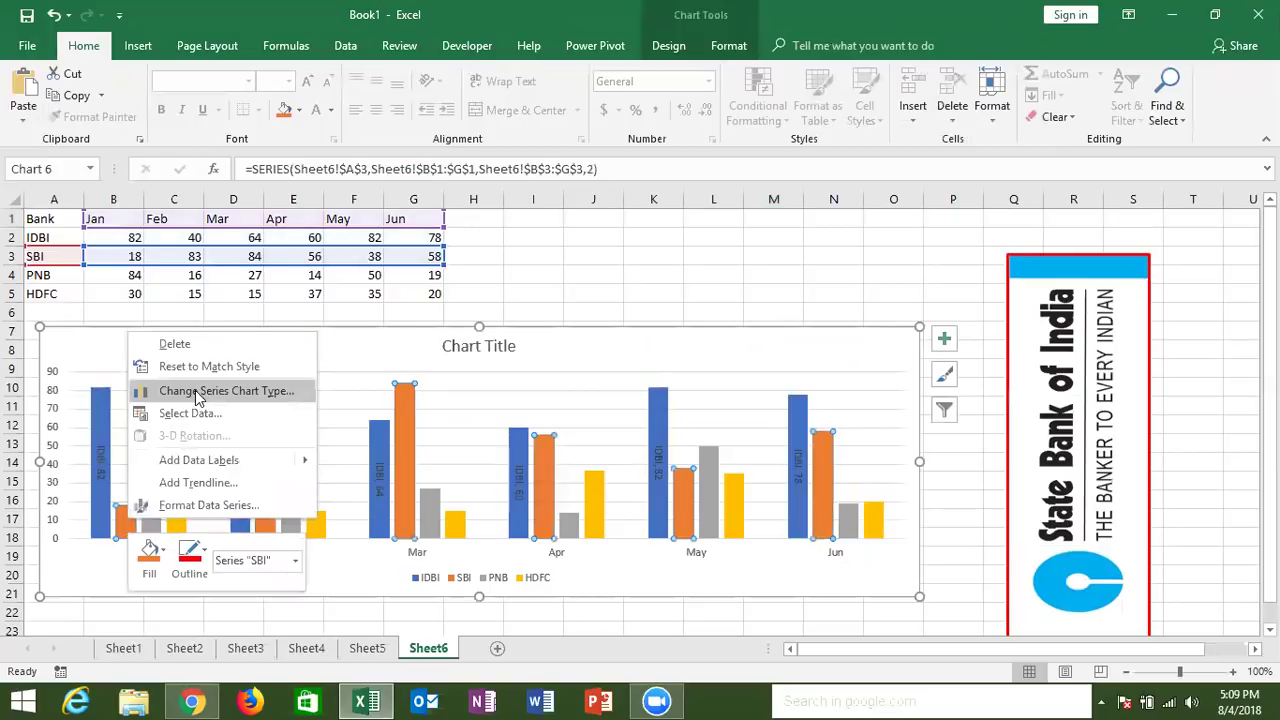
left_click(190, 505)
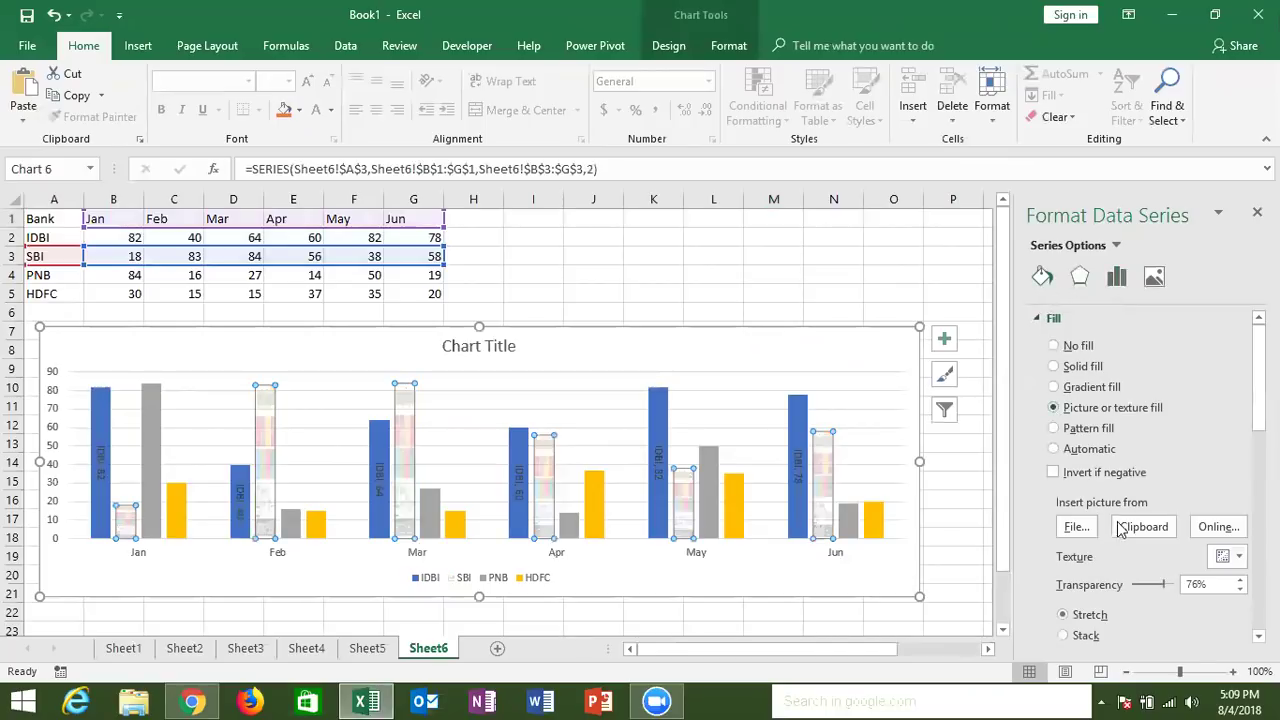
left_click(1127, 533)
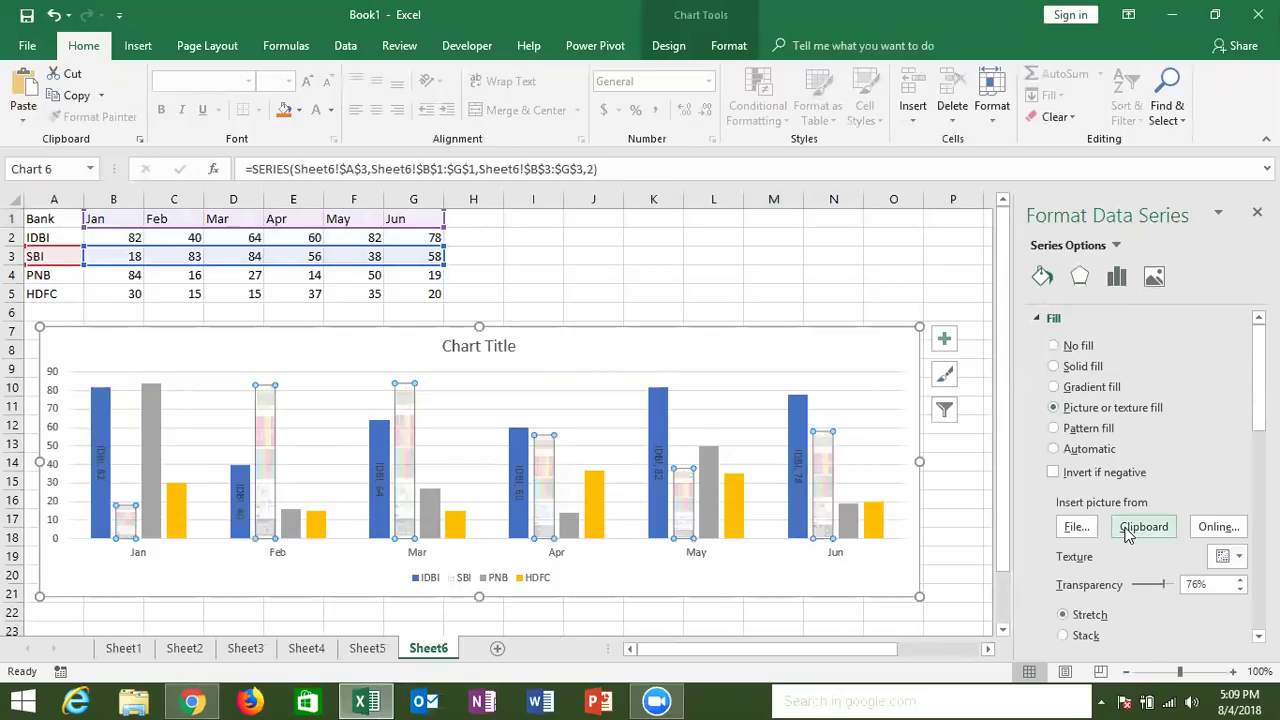
left_click_drag(1163, 592, 1133, 597)
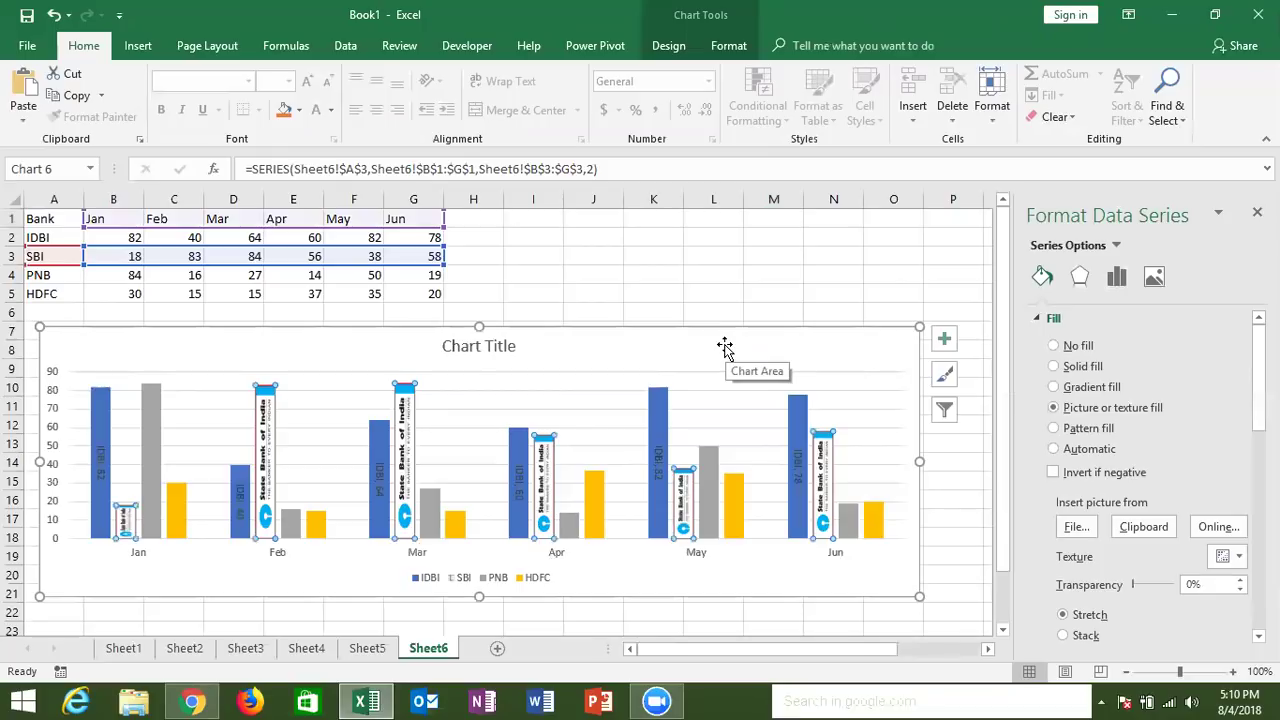
left_click(666, 306)
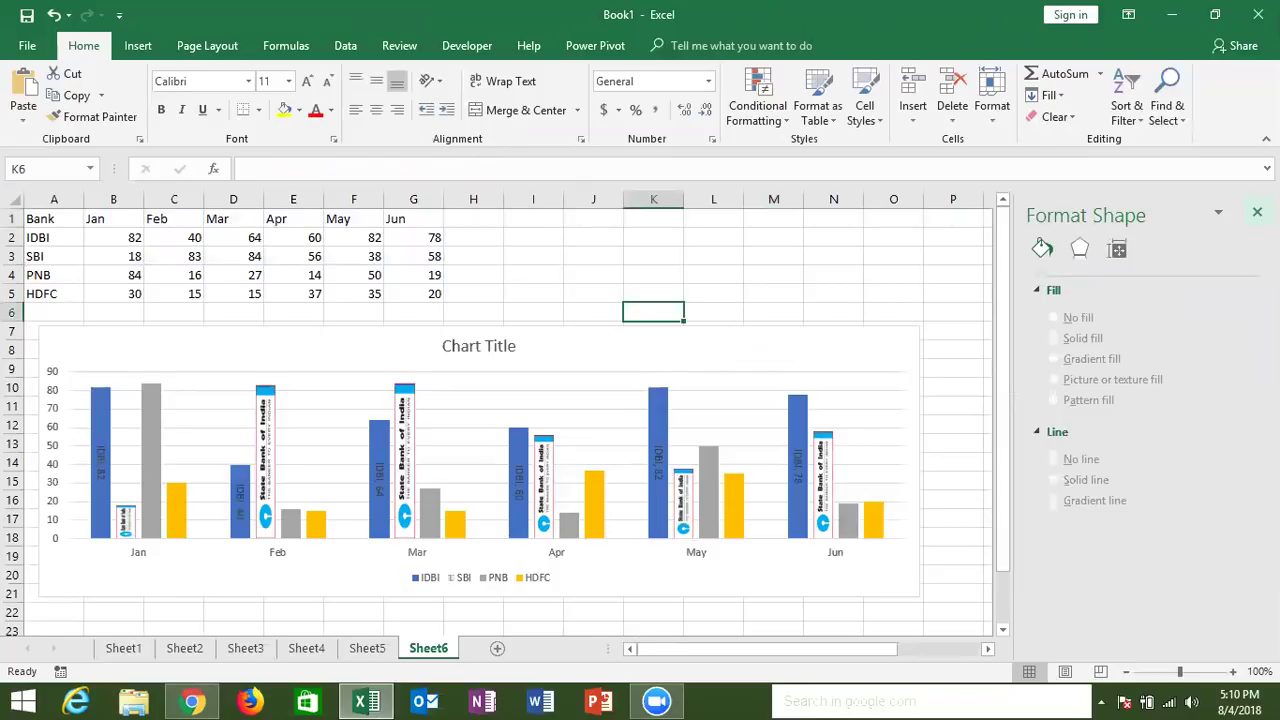
Step: Close the Format pane and delete the standalone SBI logo picture from Sheet6
left_click(1257, 212)
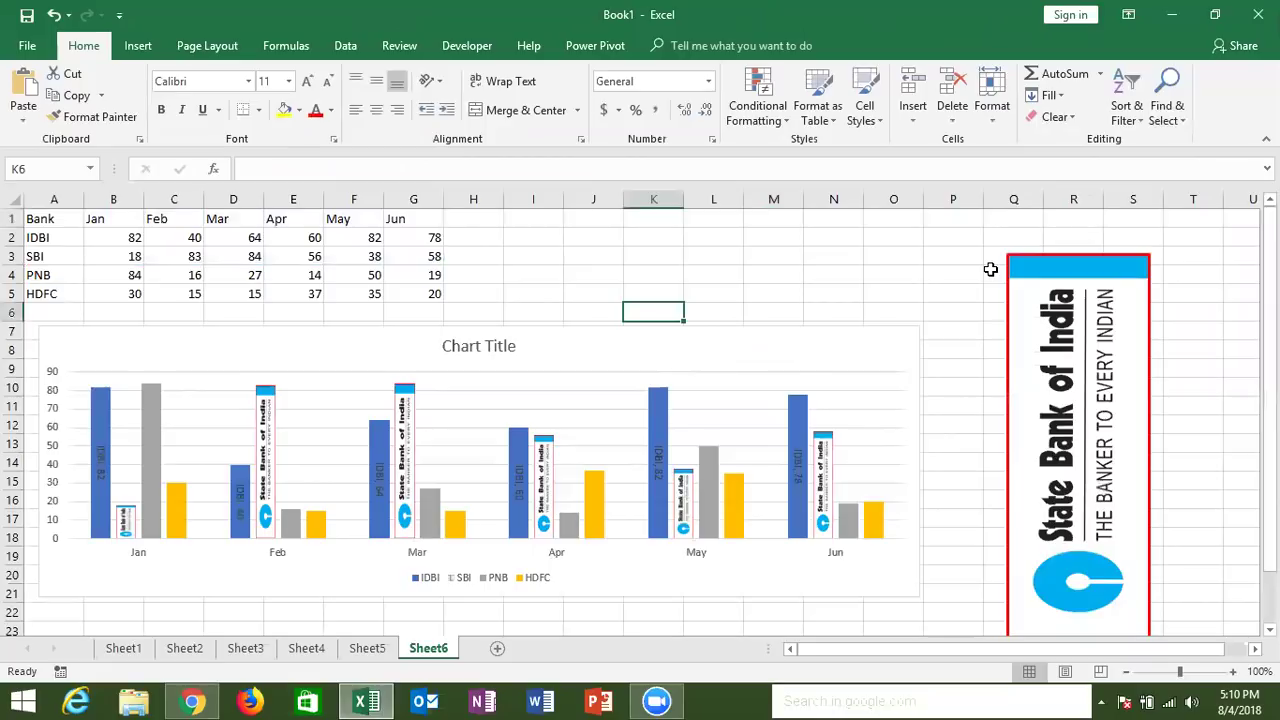
left_click(1035, 293)
key("Delete")
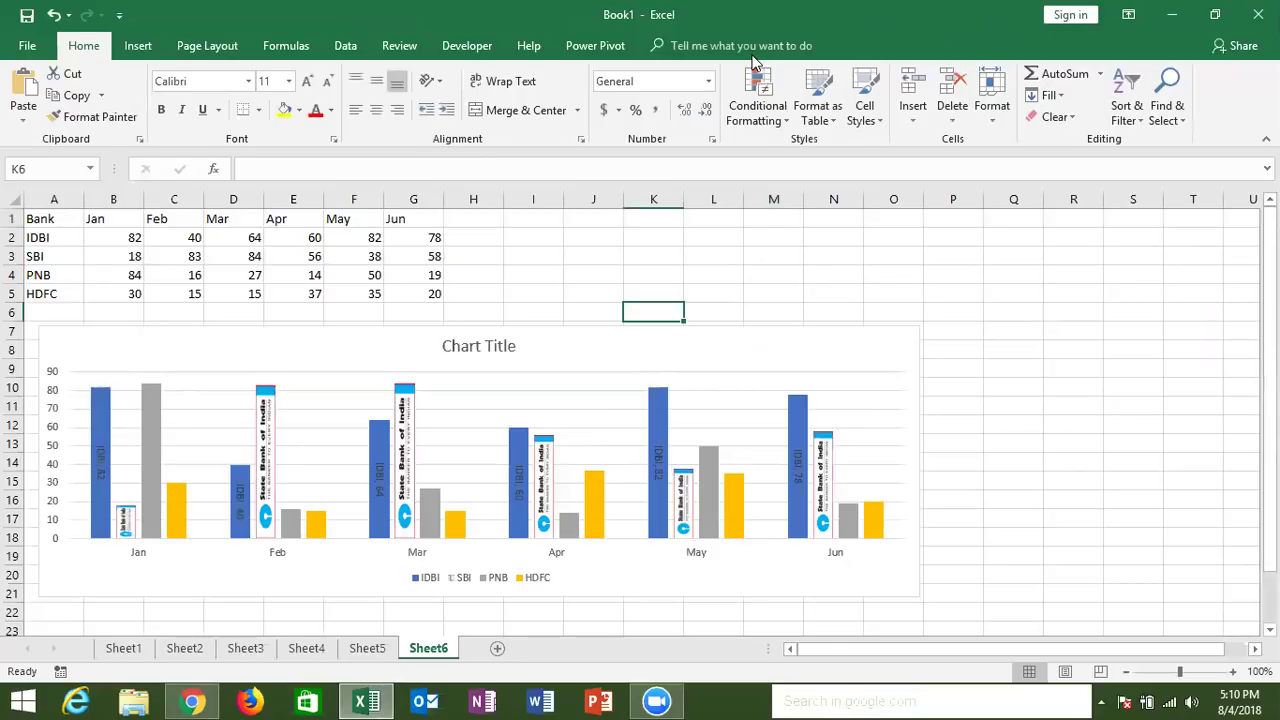
left_click(143, 45)
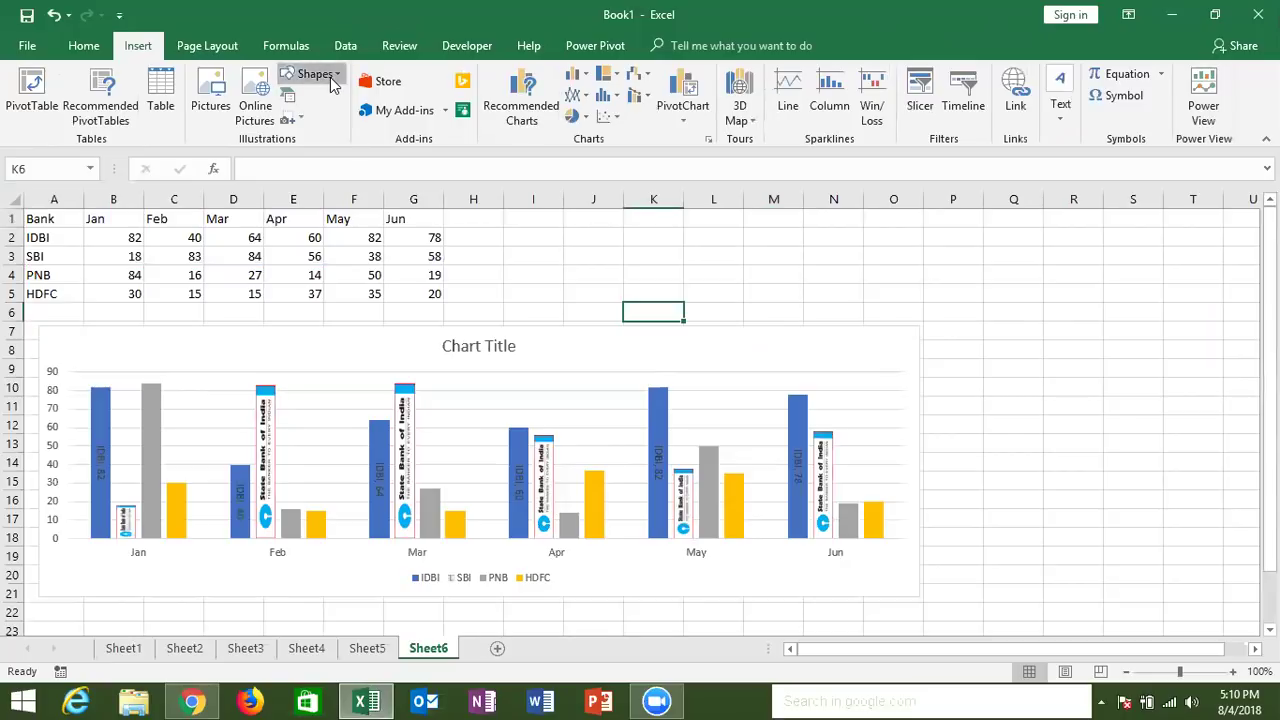
Step: Draw a rounded rectangle over about L2:Q4 containing the text 'PNB BANK'
left_click(333, 84)
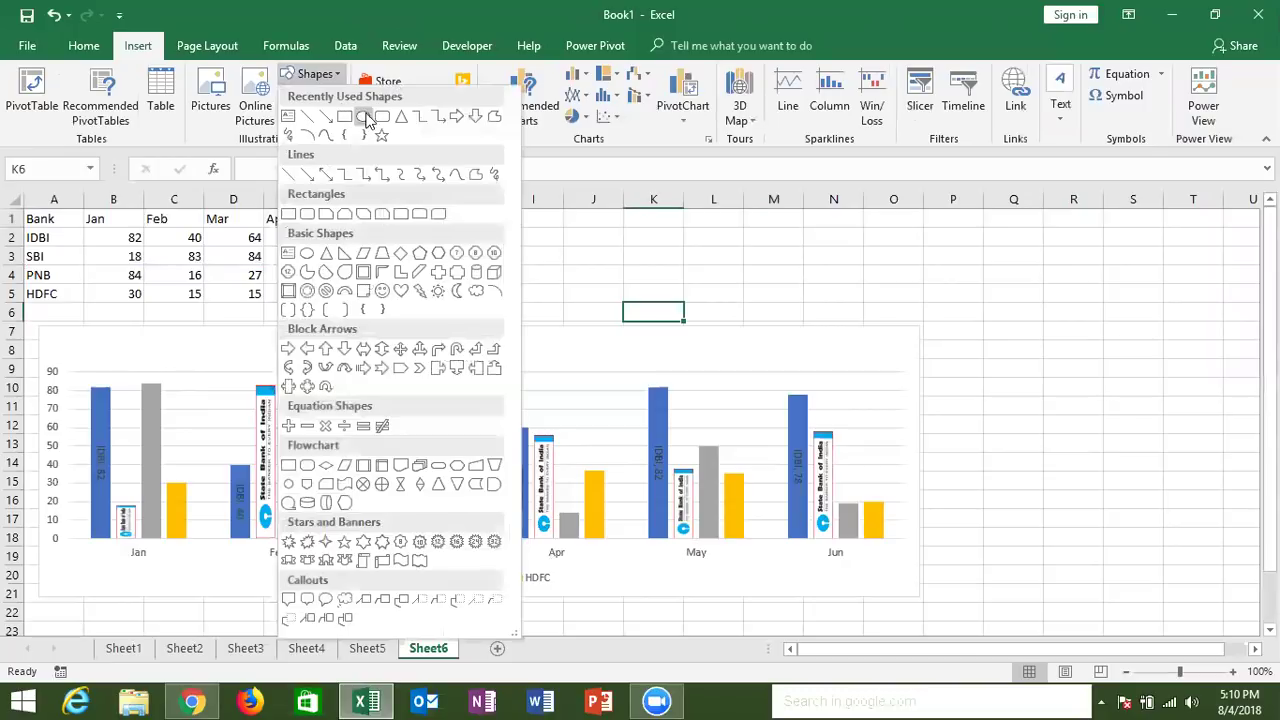
left_click(364, 116)
left_click_drag(737, 229, 1026, 284)
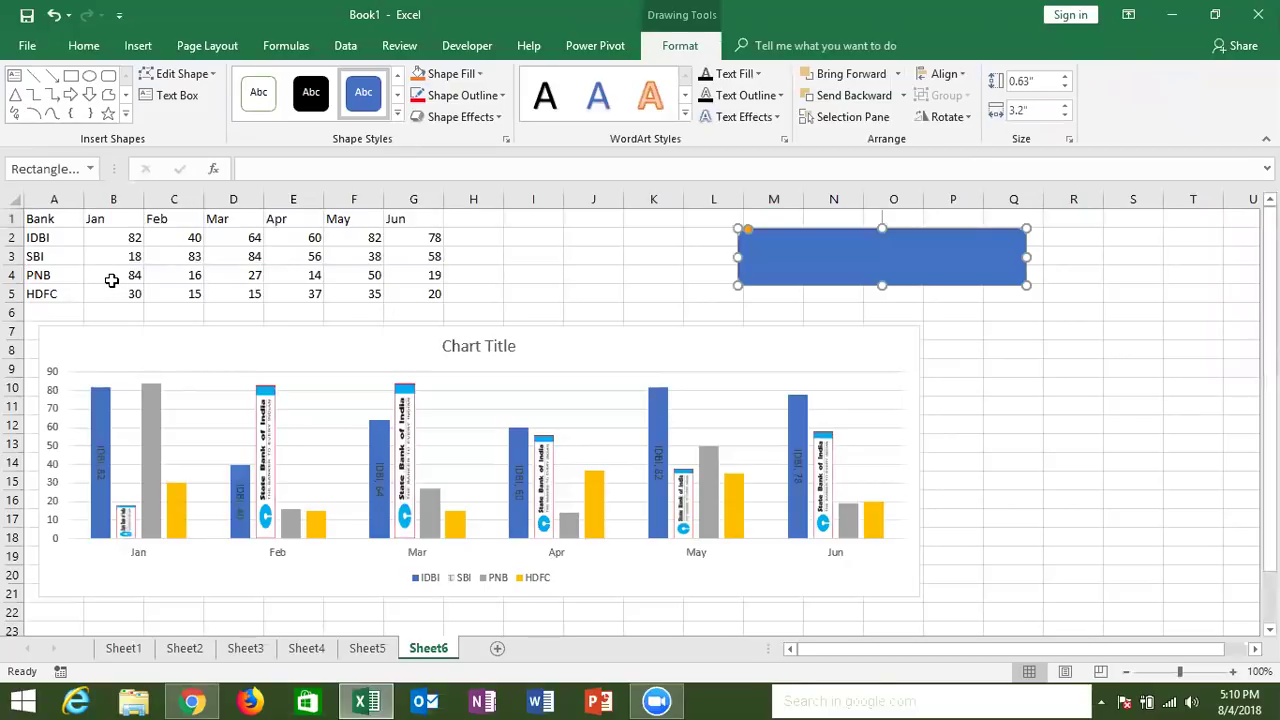
type("PN")
type("B BA")
type("NK")
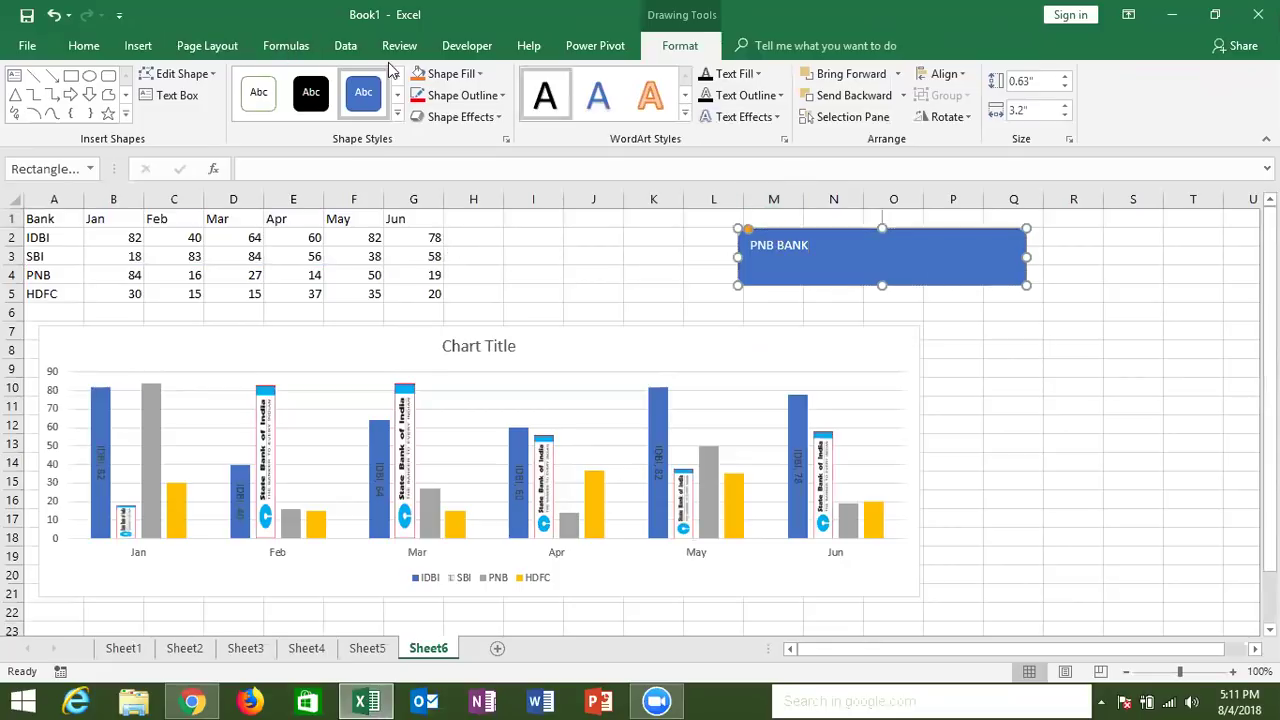
Step: Centre the PNB BANK text horizontally and vertically and enlarge it to 44 pt
left_click(88, 47)
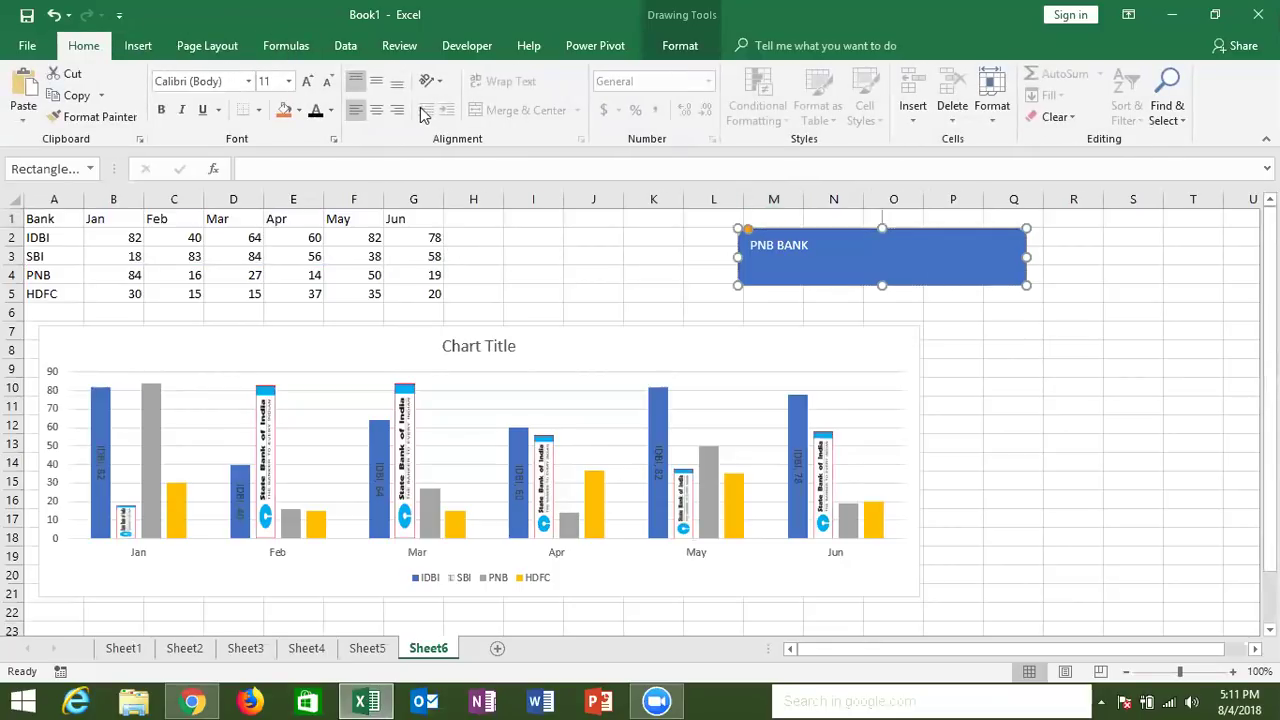
left_click(377, 110)
left_click(378, 86)
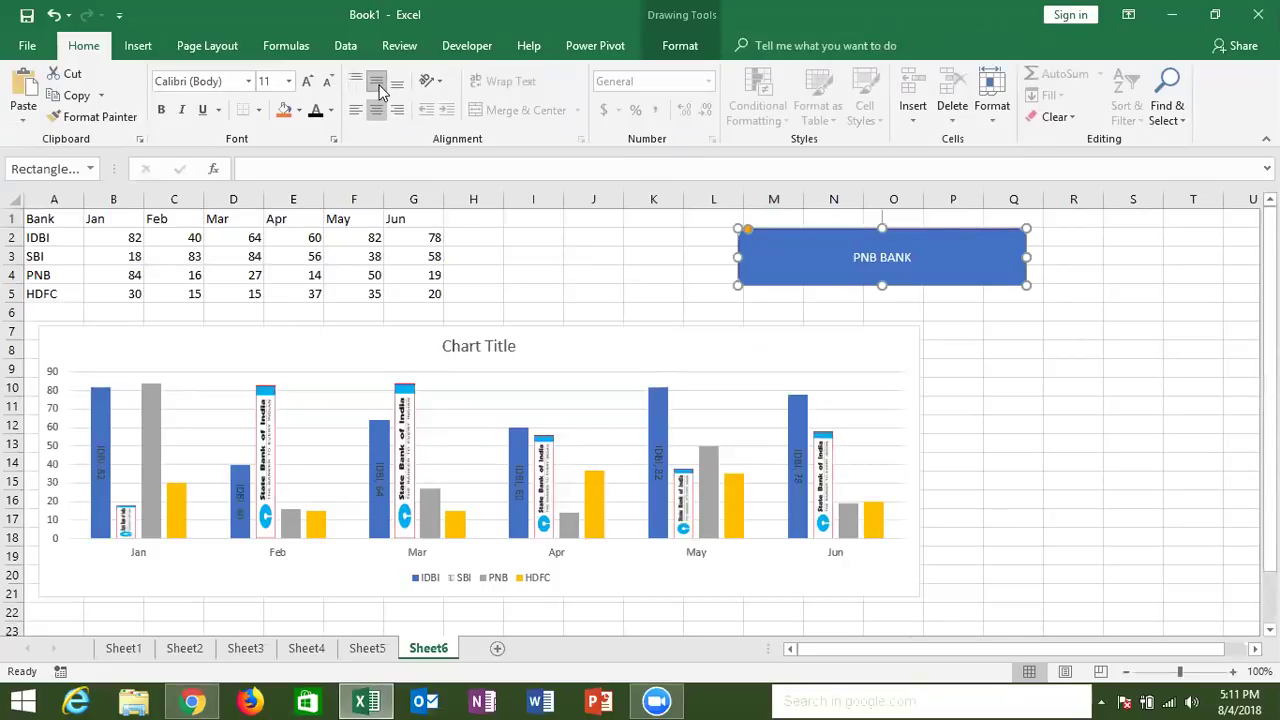
left_click(308, 81)
left_click(308, 81)
left_click(308, 81)
left_click(308, 81)
left_click(308, 81)
left_click(308, 81)
left_click(308, 81)
left_click(308, 81)
left_click(308, 81)
left_click(308, 81)
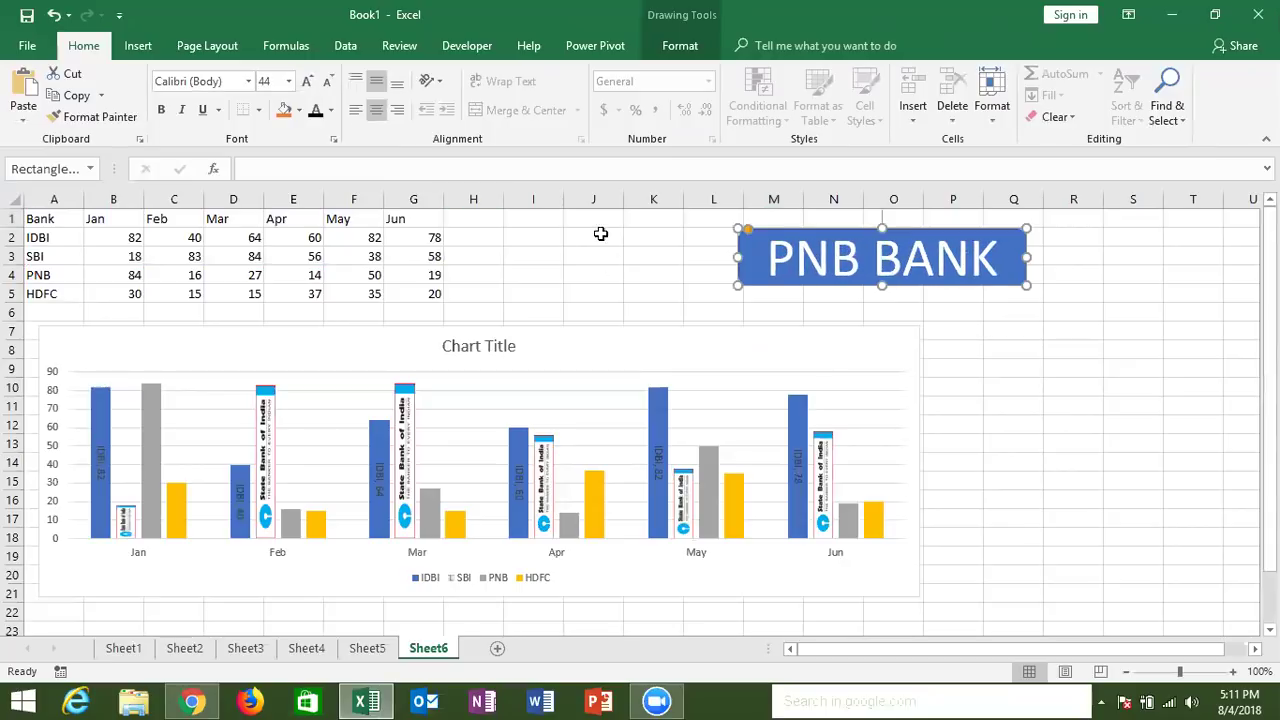
left_click(730, 308)
left_click(754, 283)
left_click(1054, 351)
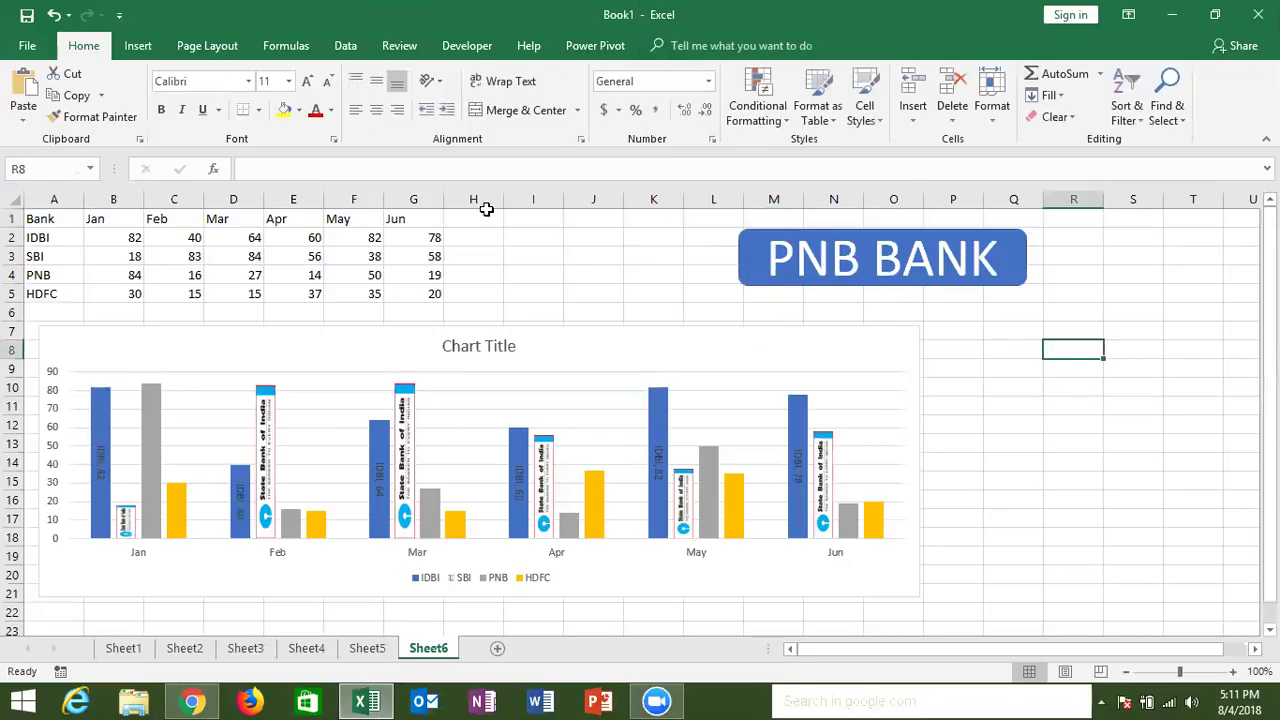
Step: Paste the PNB BANK shape as a picture at R8, move it beside the chart, rotate it 90° left
left_click(23, 115)
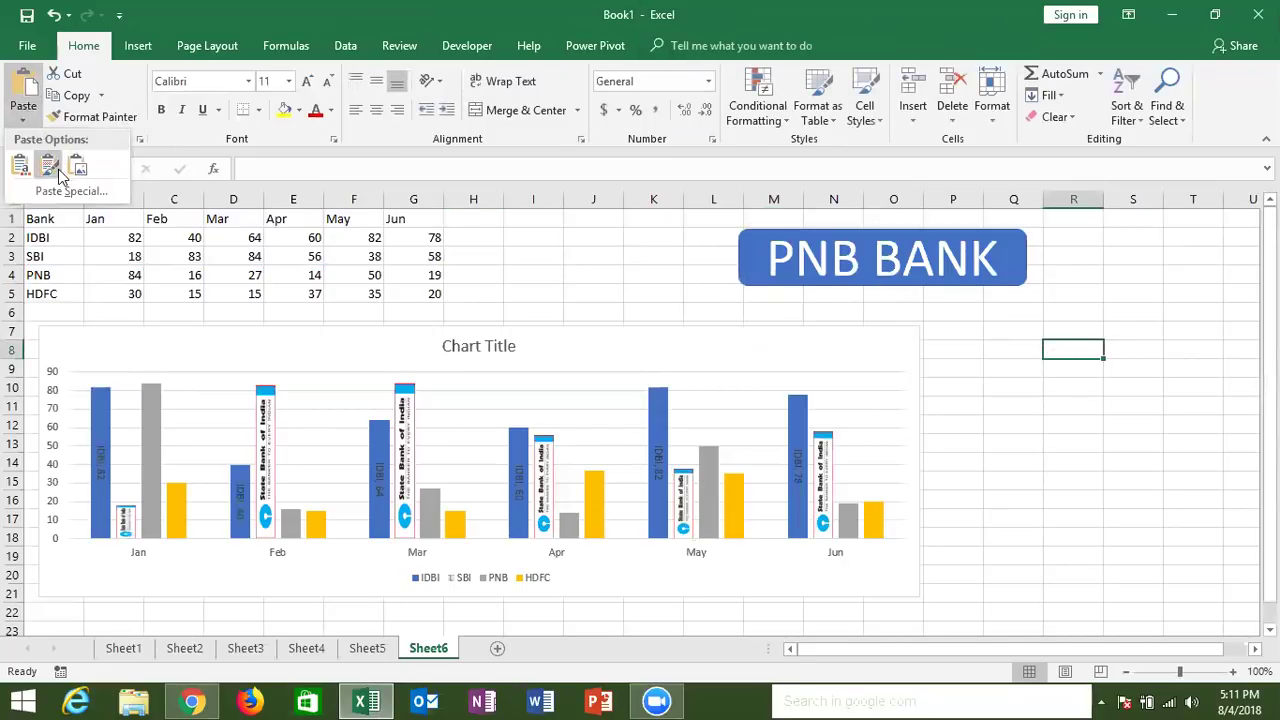
left_click(77, 165)
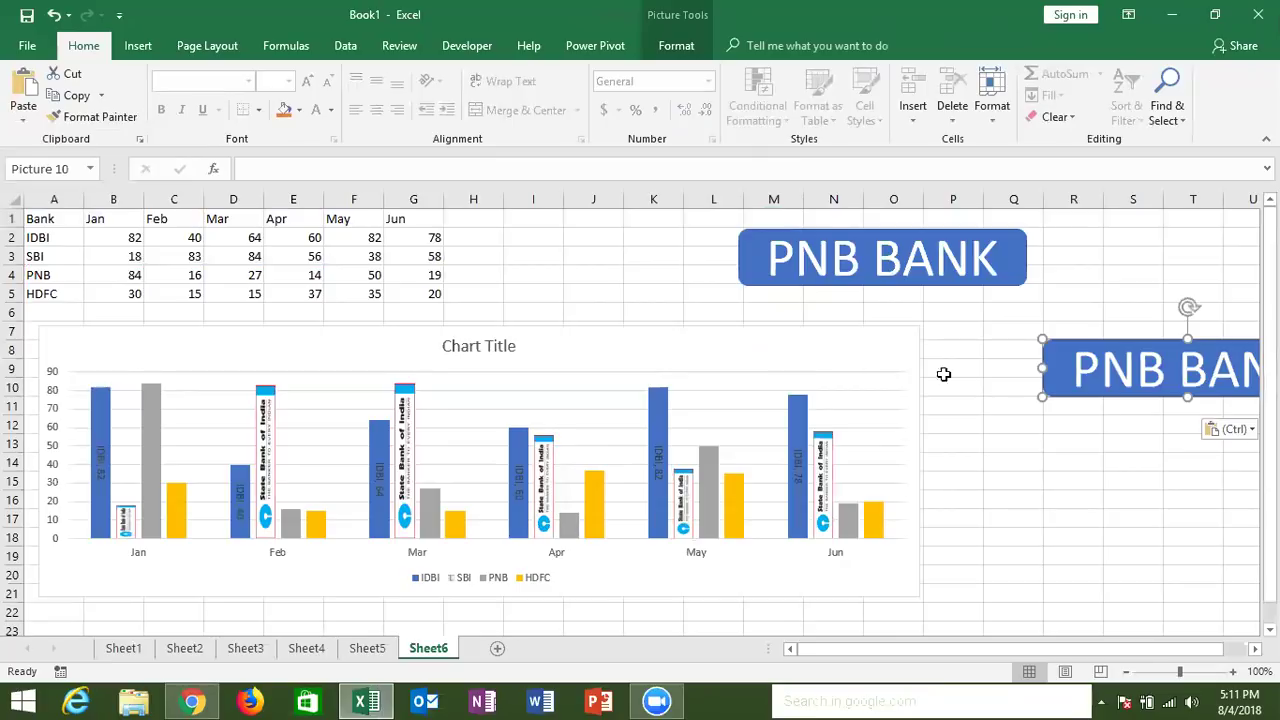
left_click_drag(1108, 385, 983, 382)
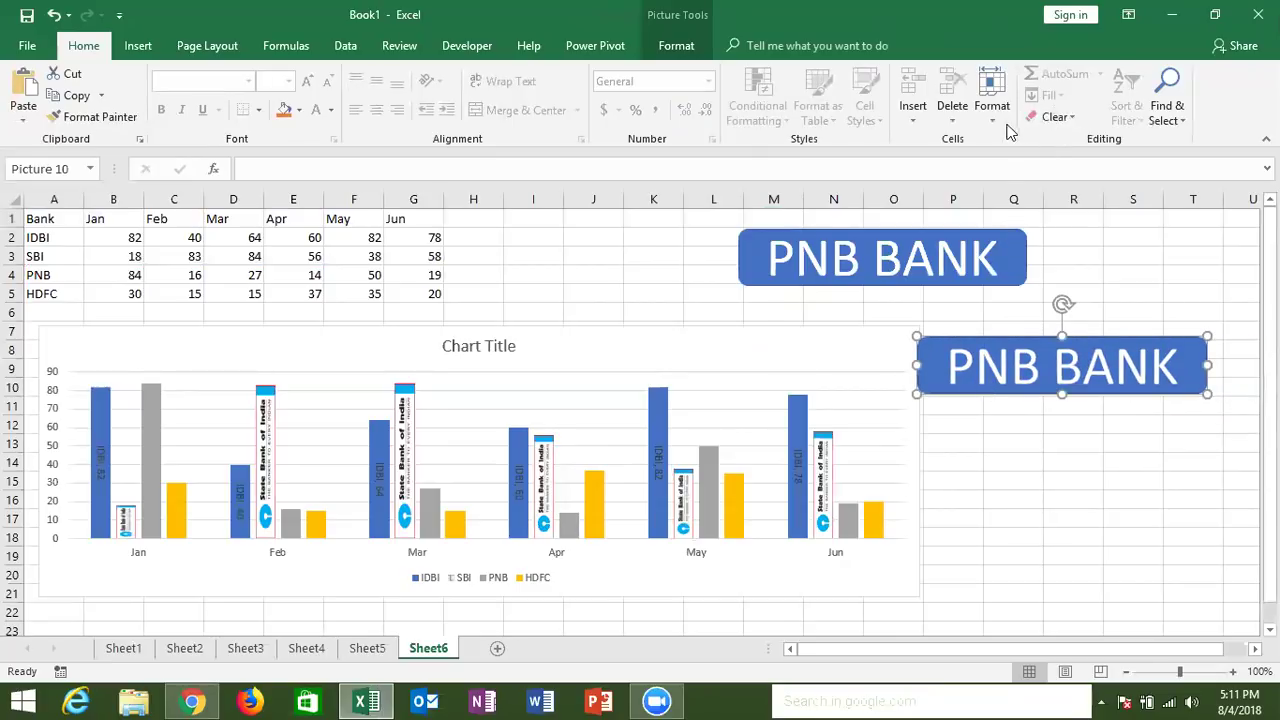
left_click(680, 52)
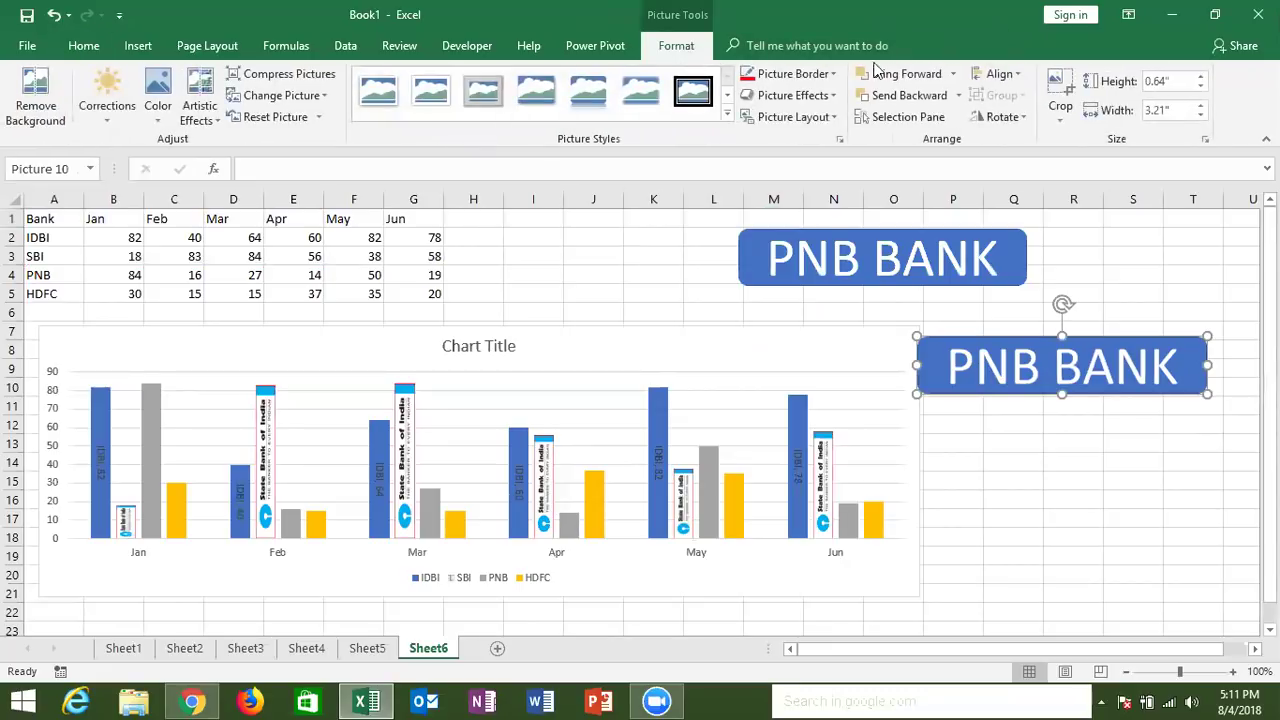
left_click(1025, 120)
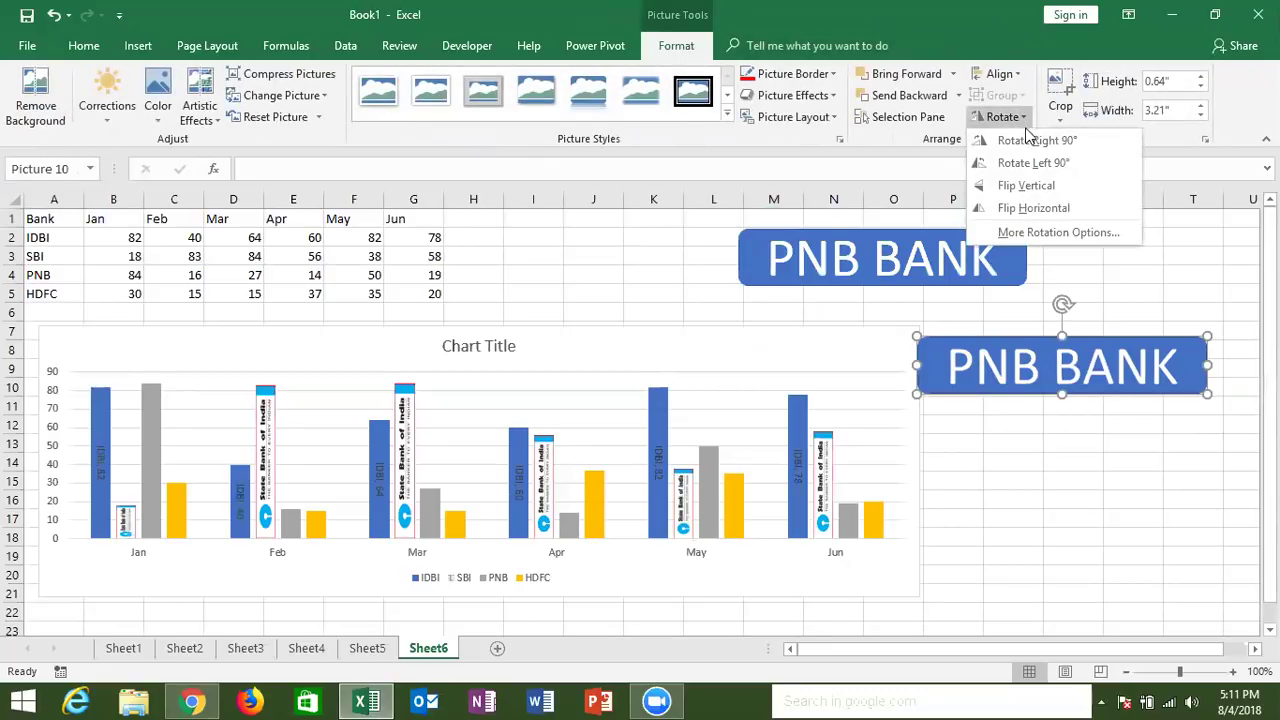
left_click(1031, 160)
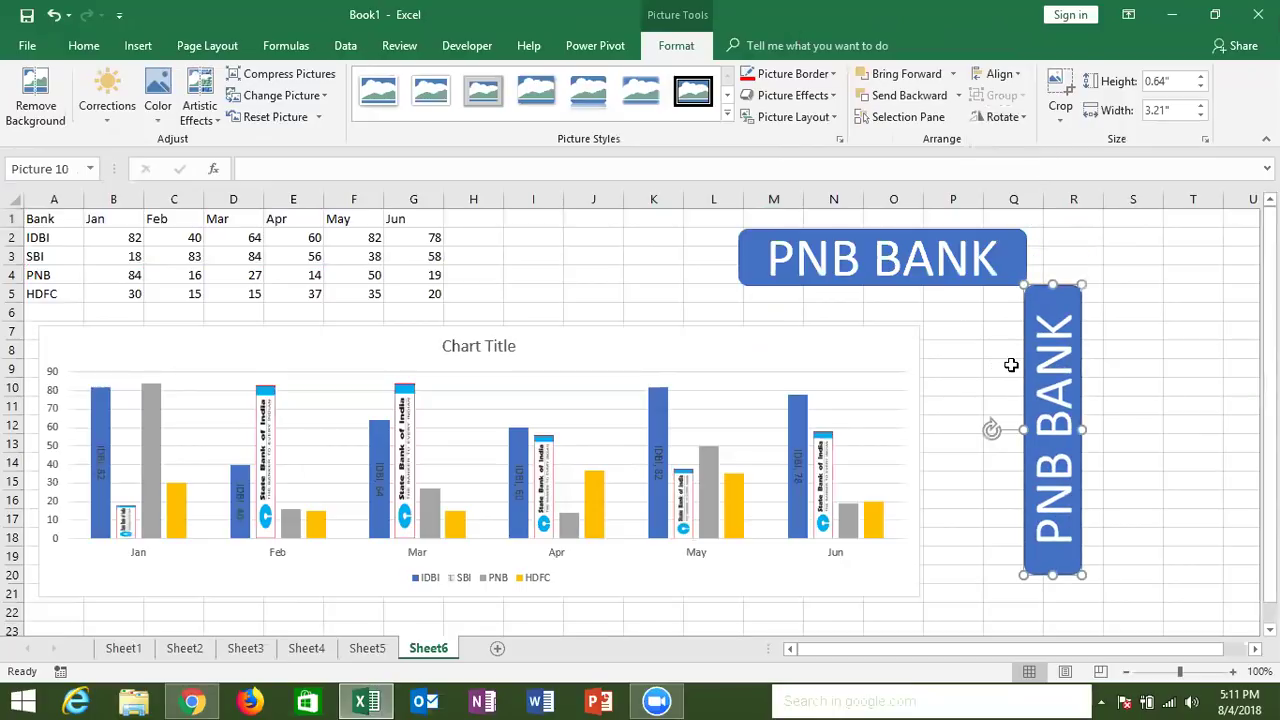
left_click_drag(1011, 365, 1033, 369)
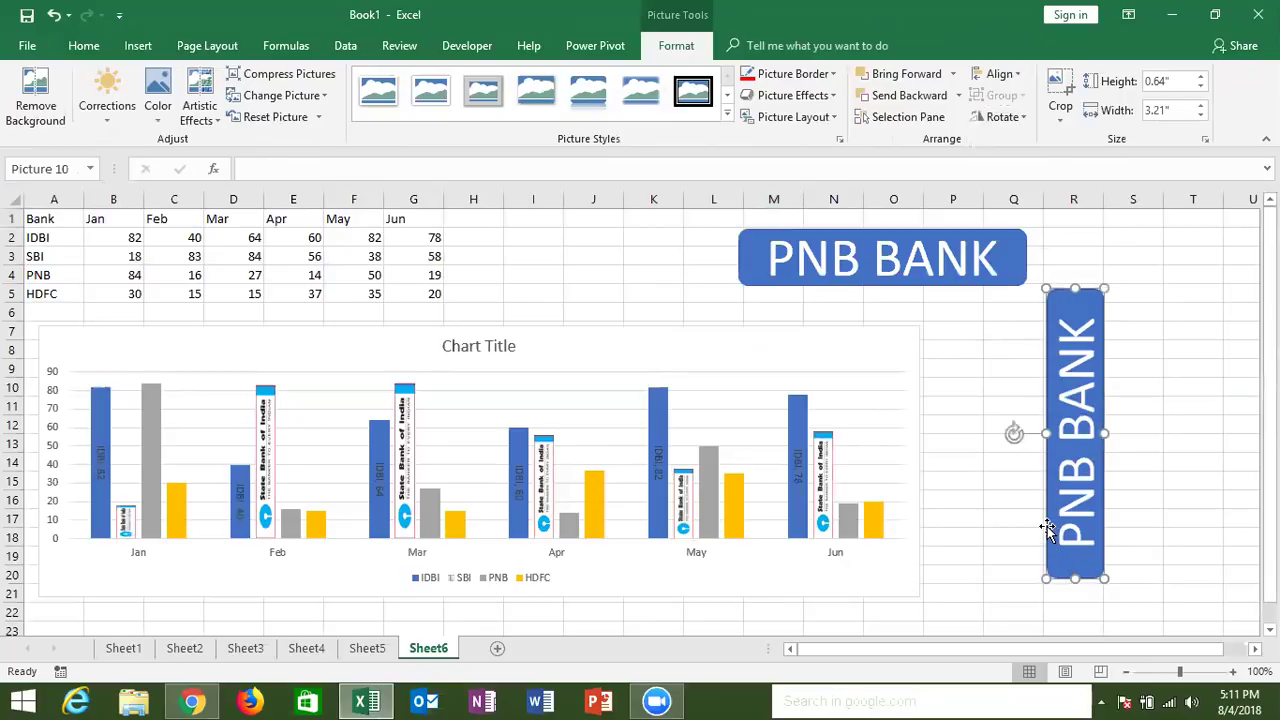
Step: Give the PNB series a picture fill from the clipboard PNB BANK image, then close the Format pane
left_click(157, 419)
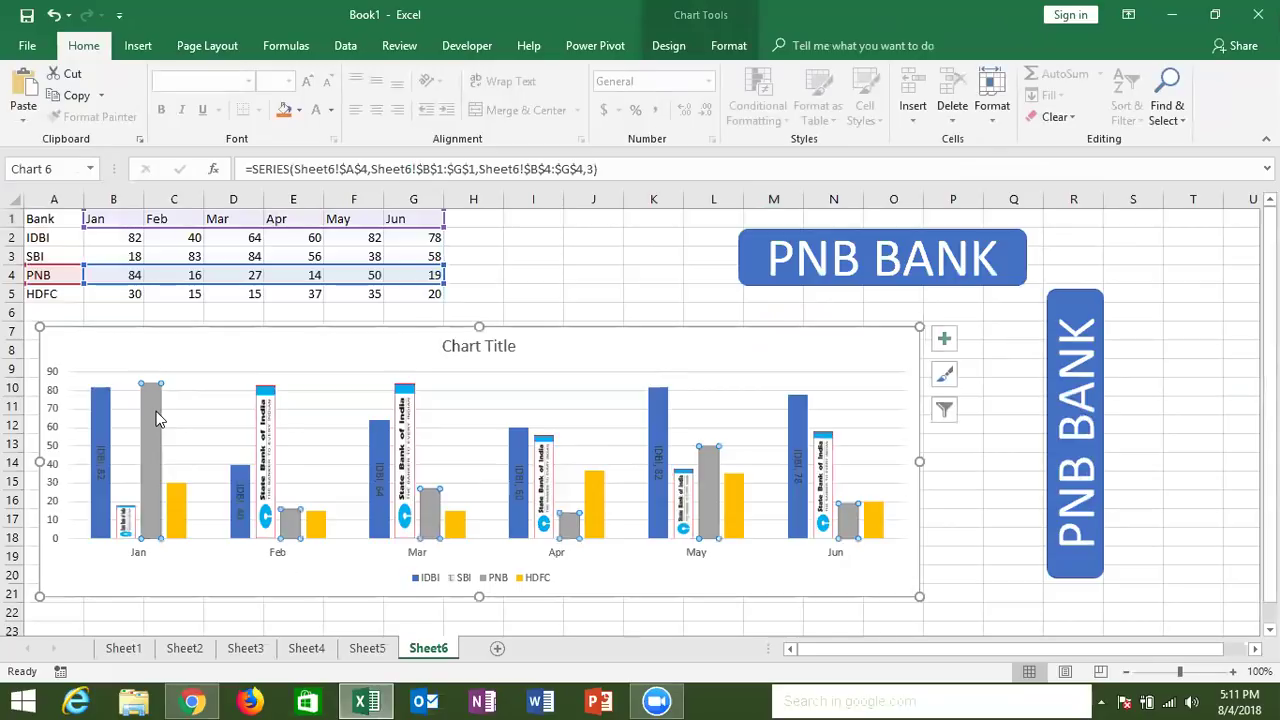
right_click(157, 419)
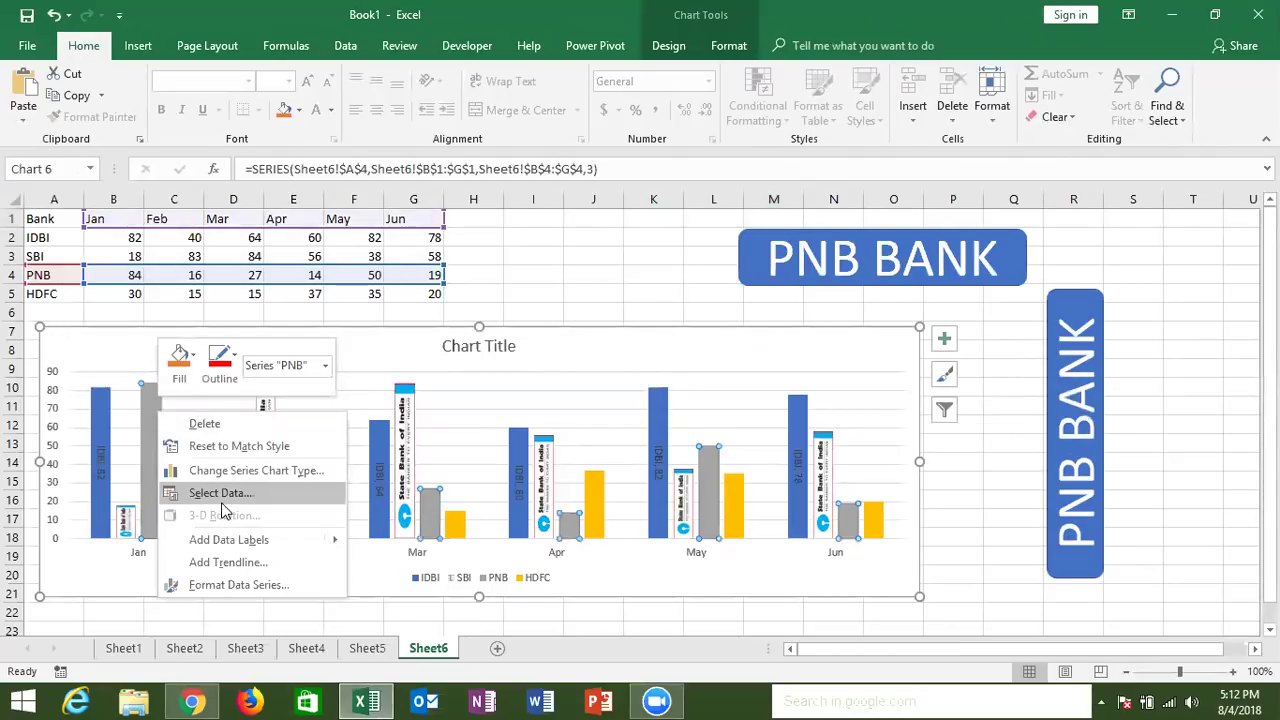
left_click(236, 585)
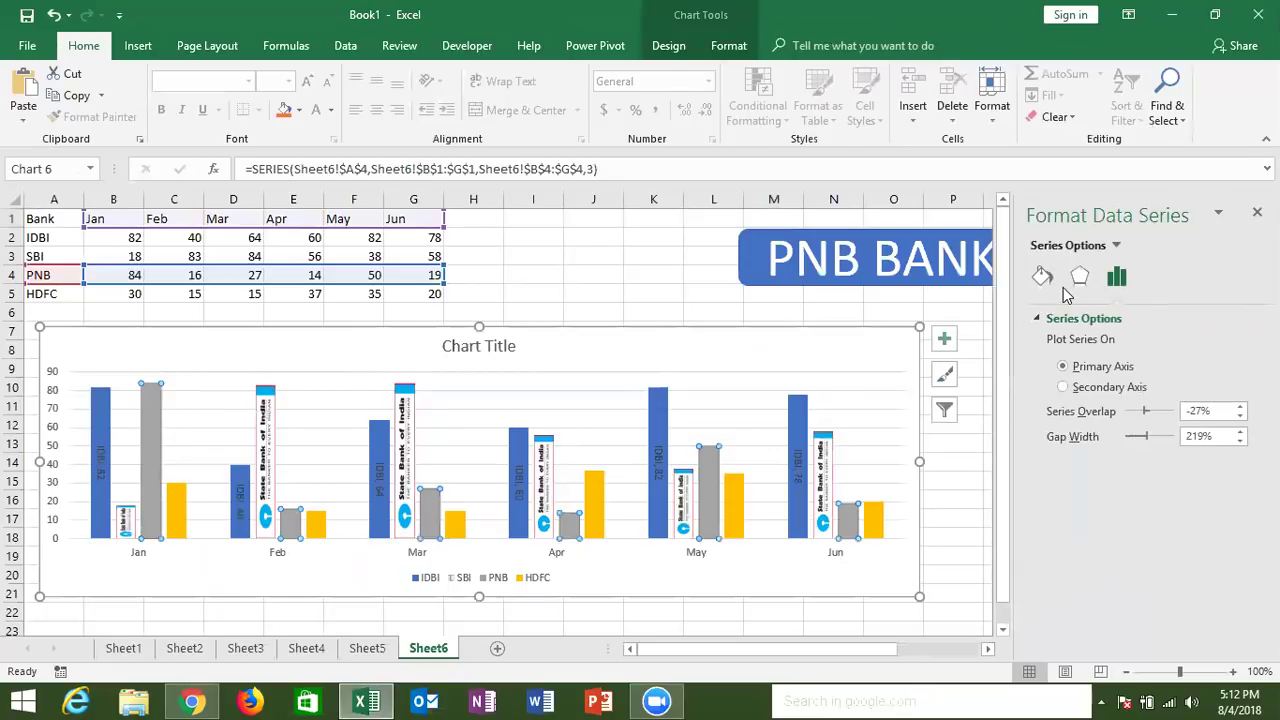
left_click(1043, 278)
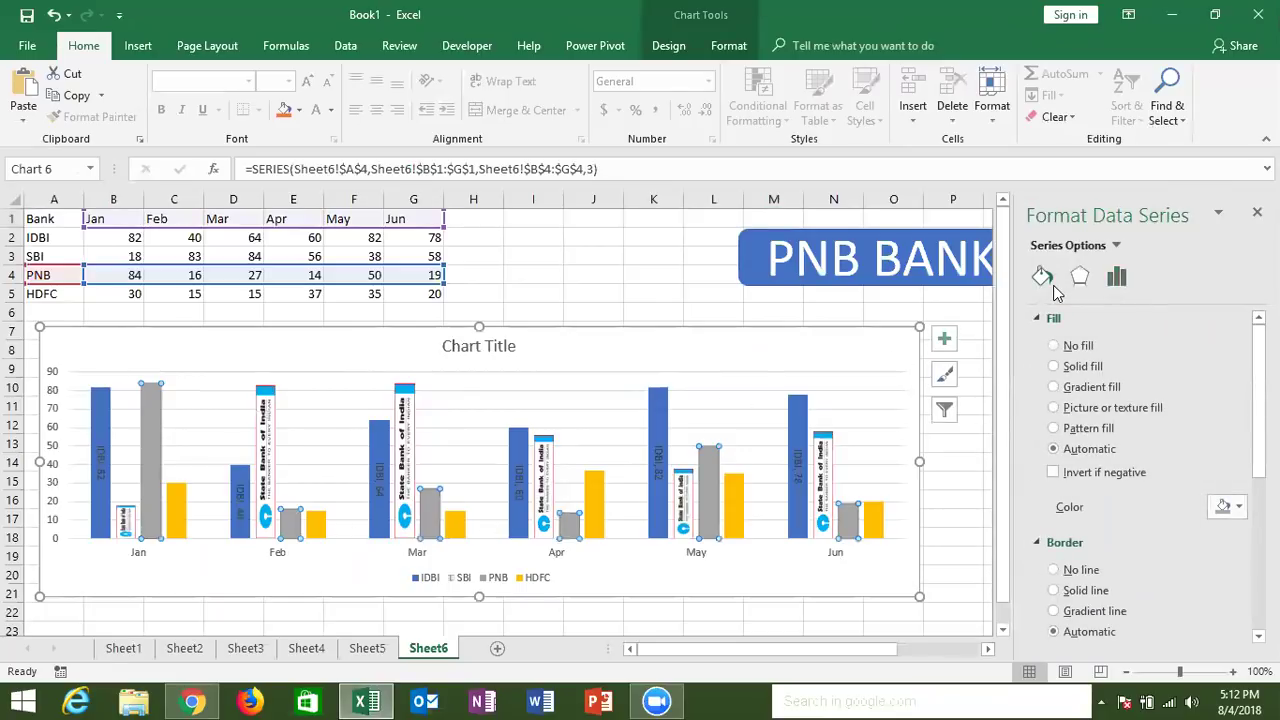
left_click(1053, 408)
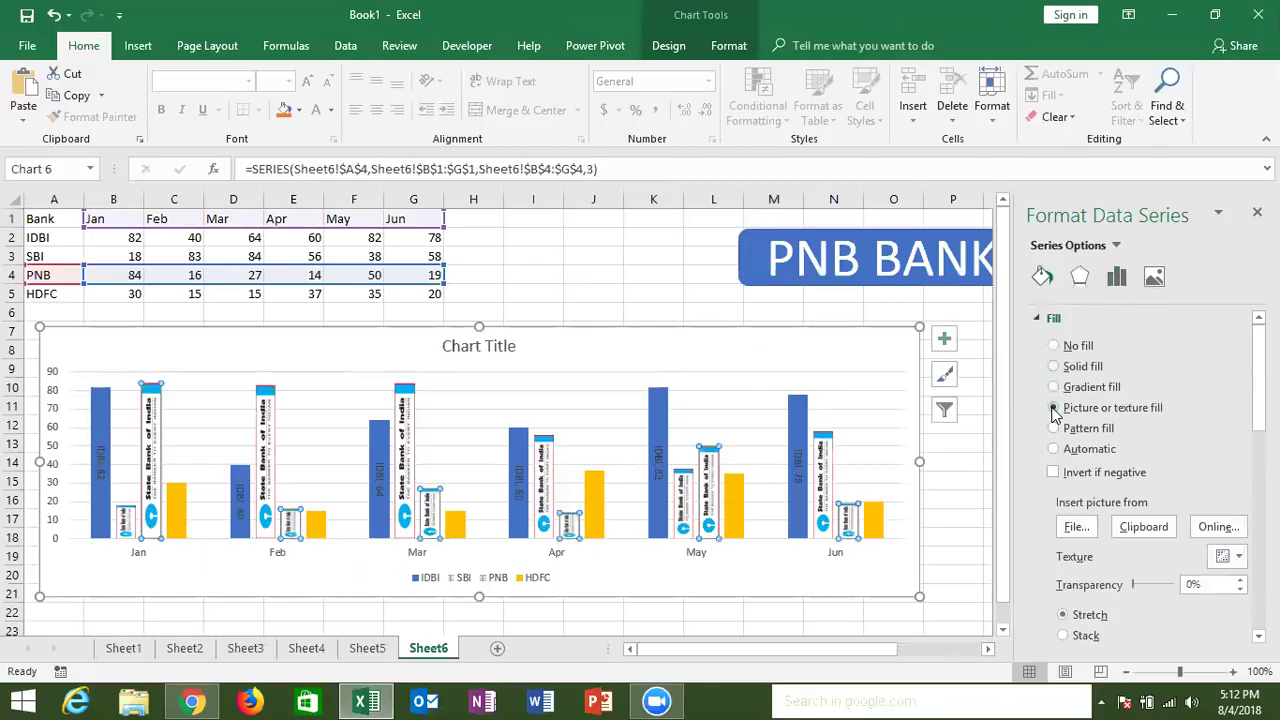
left_click(1134, 527)
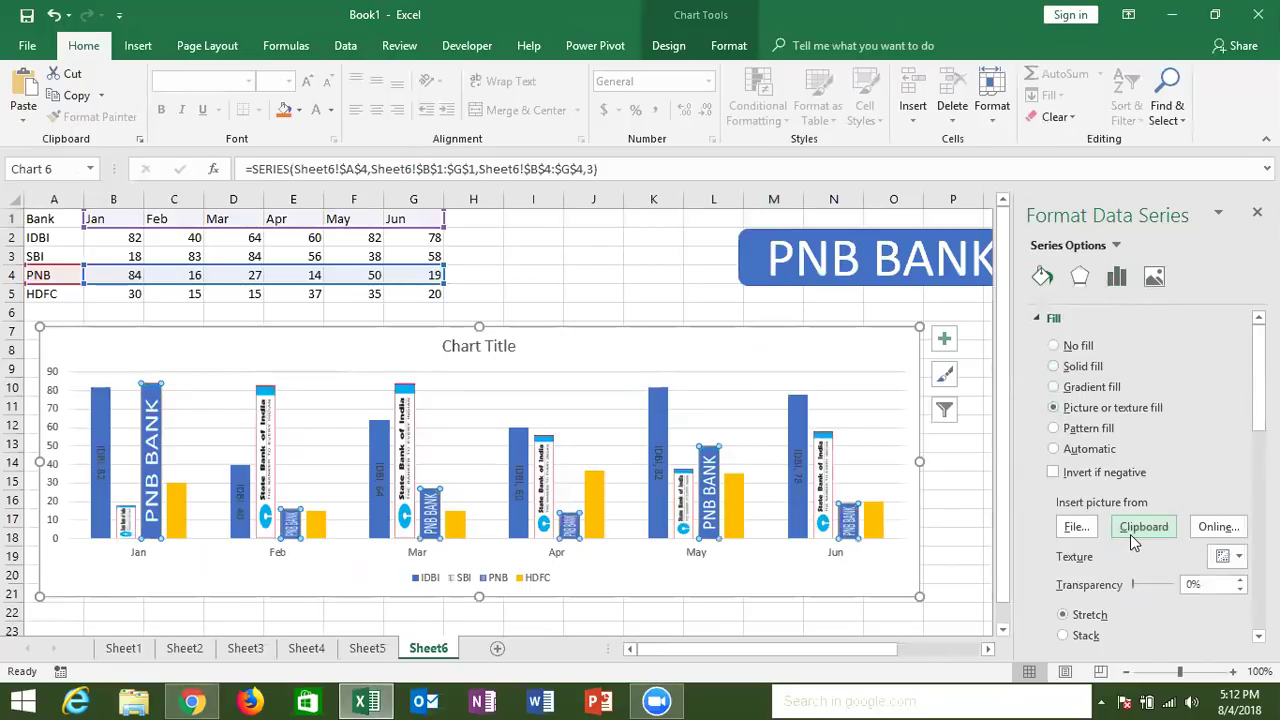
left_click(895, 575)
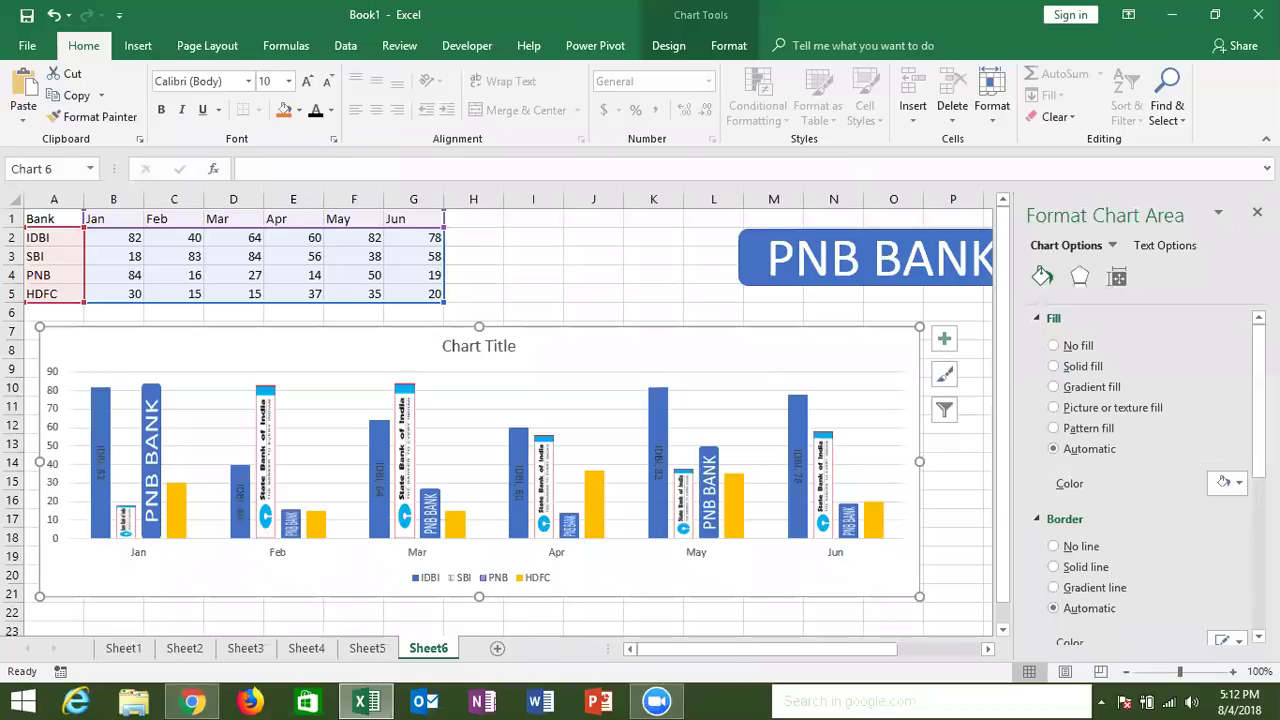
left_click(1257, 212)
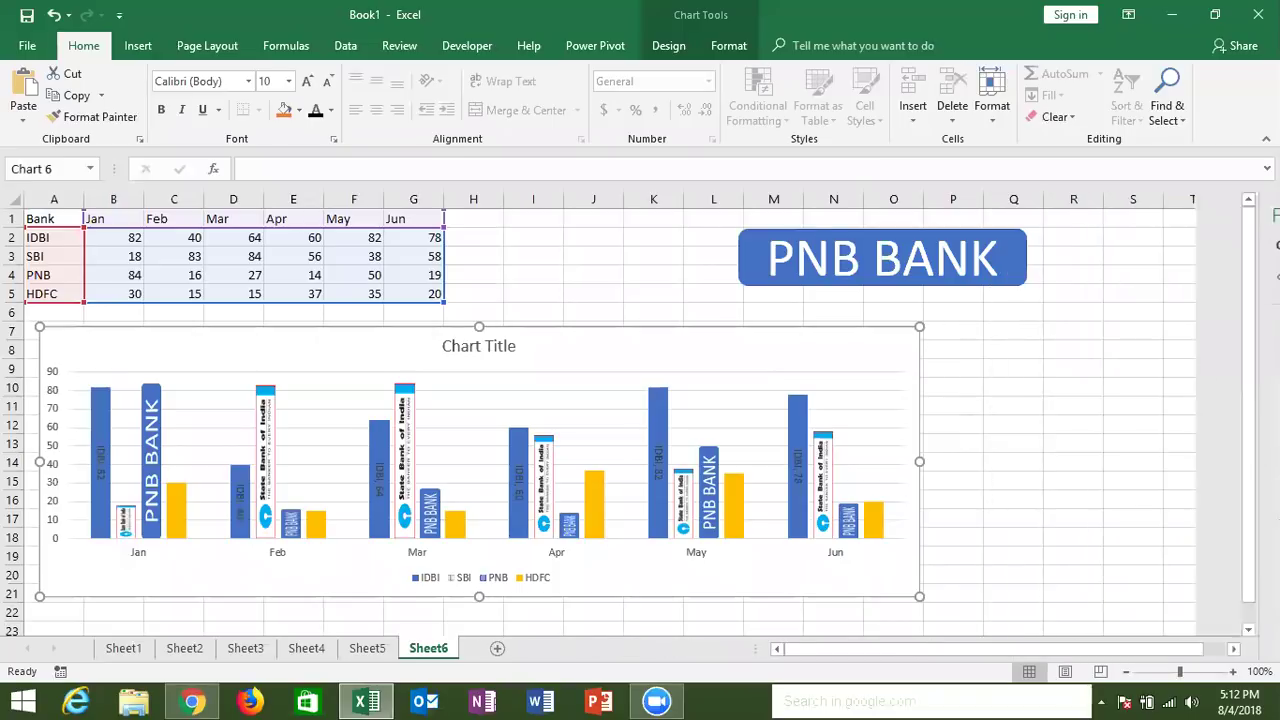
Step: Add a new Sheet7, entering then clearing a 25% in A1
left_click(495, 650)
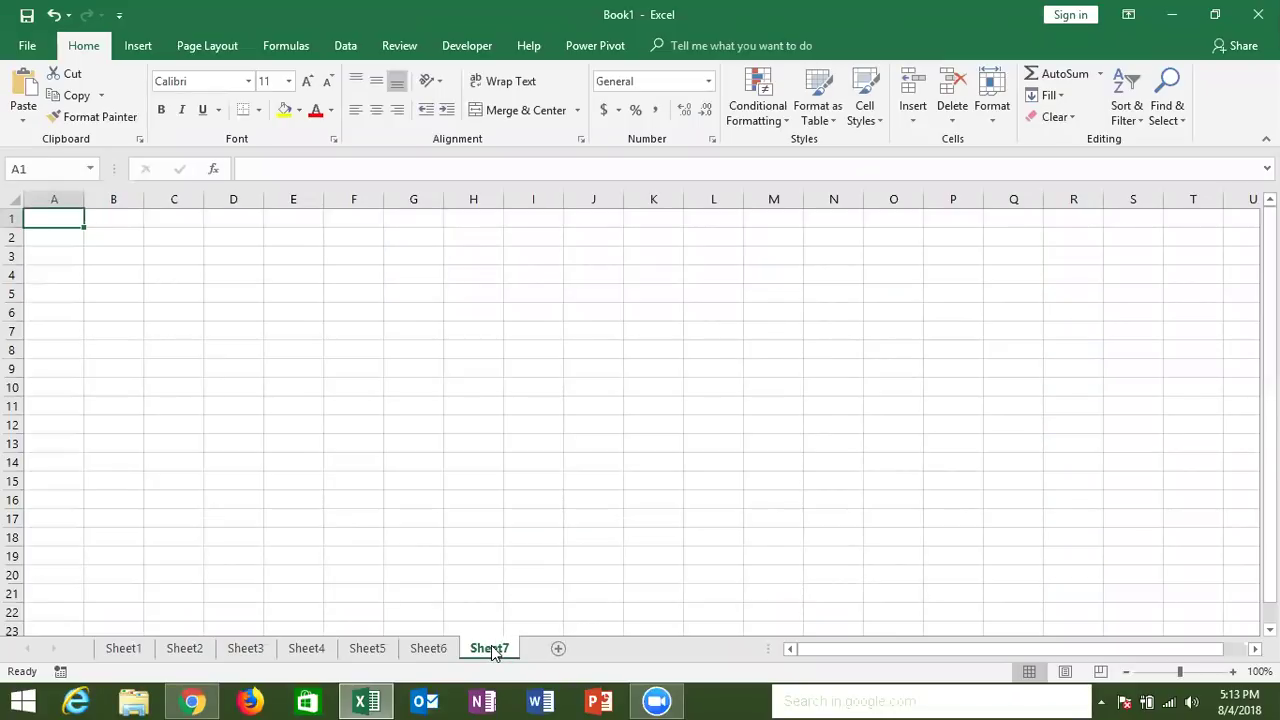
type("2")
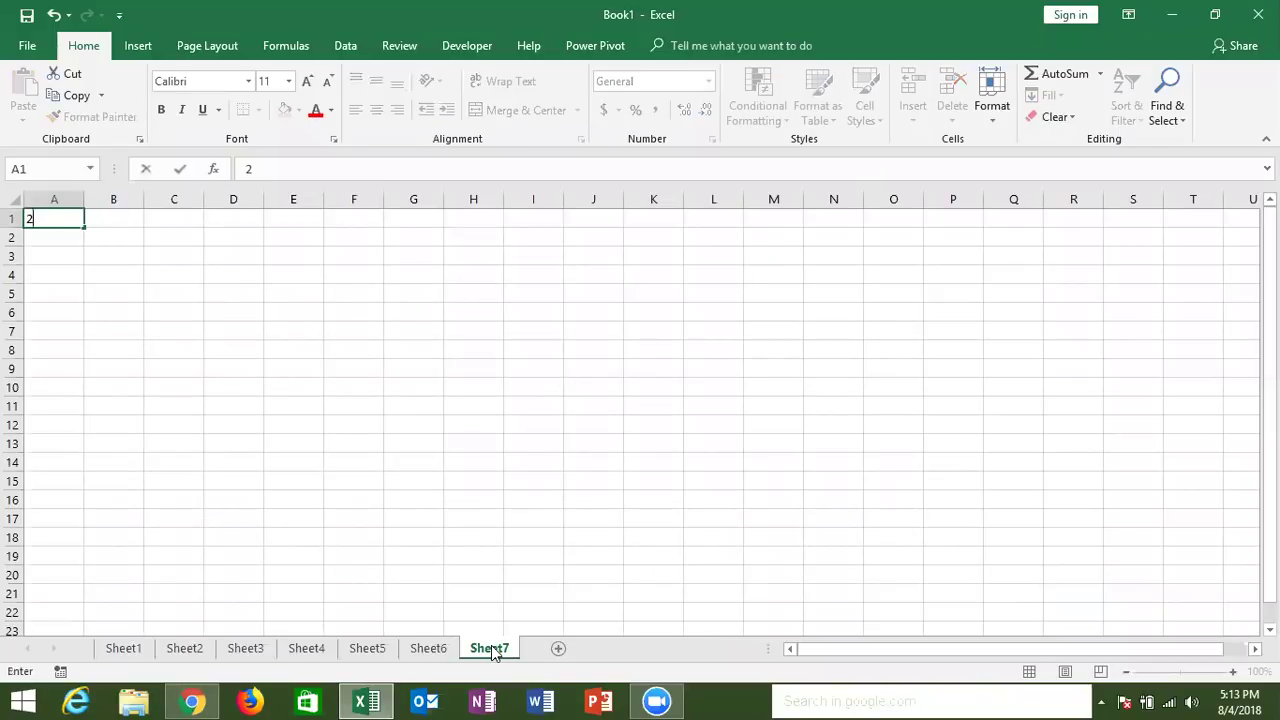
type("5")
type("%")
key("Return")
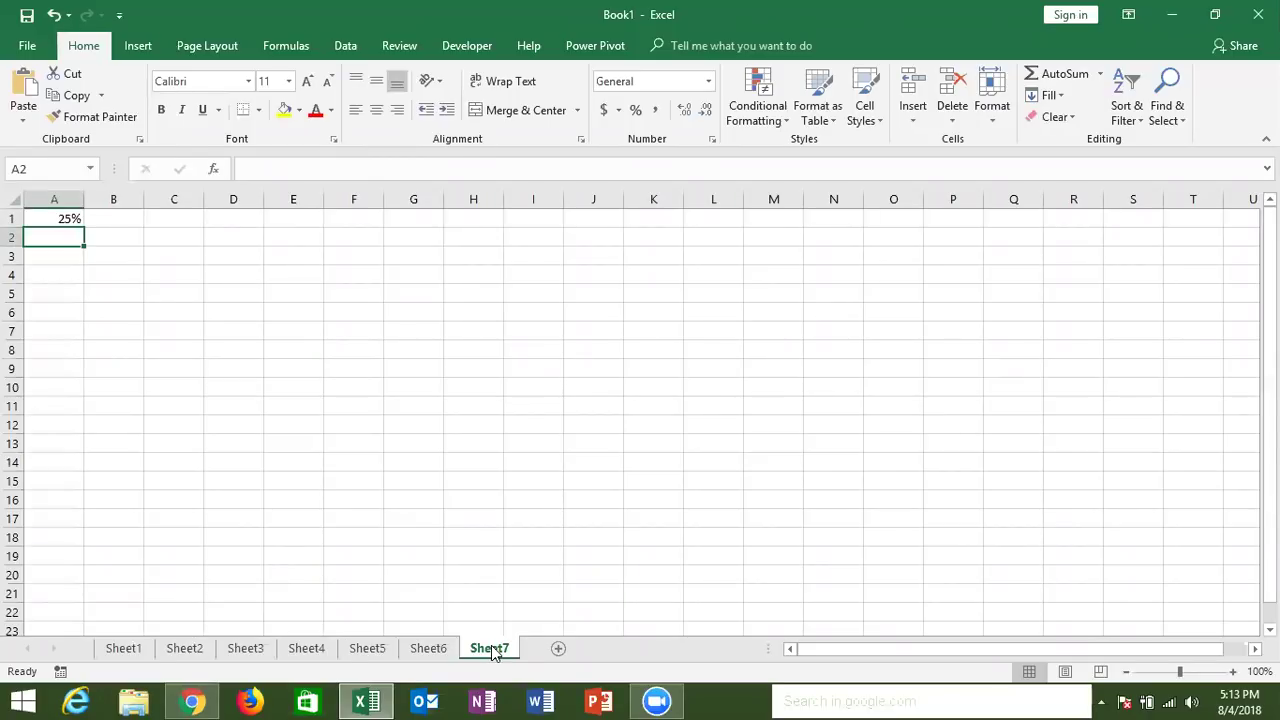
key("Down")
key("Down")
key("Up")
key("Up")
key("Up")
key("Delete")
key("Down")
key("Down")
Step: Enter 25% in B3 and 100% in B4
key("Right")
type("20")
key("Right")
key("Left")
type("25%")
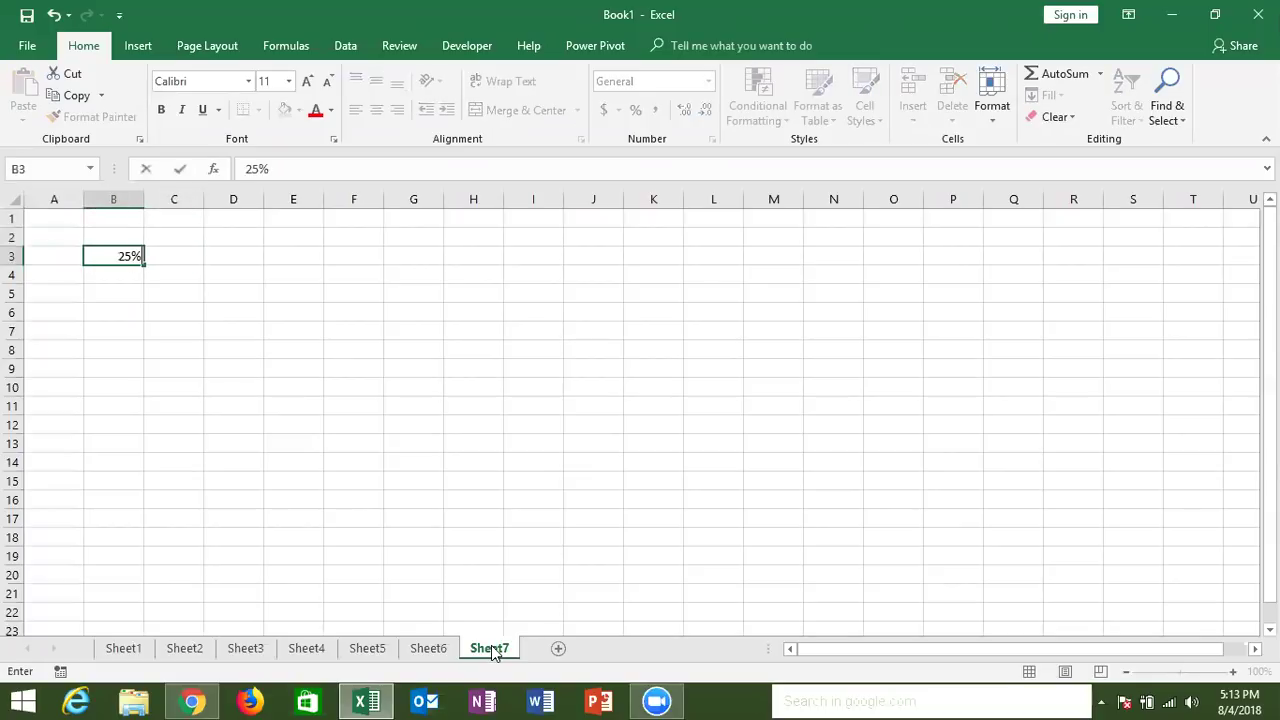
key("Return")
type("100%")
key("Return")
Step: Enter 100% in A3 and A4, then select the range A3:B4
key("Up")
key("Up")
key("Left")
type("100%")
key("Tab")
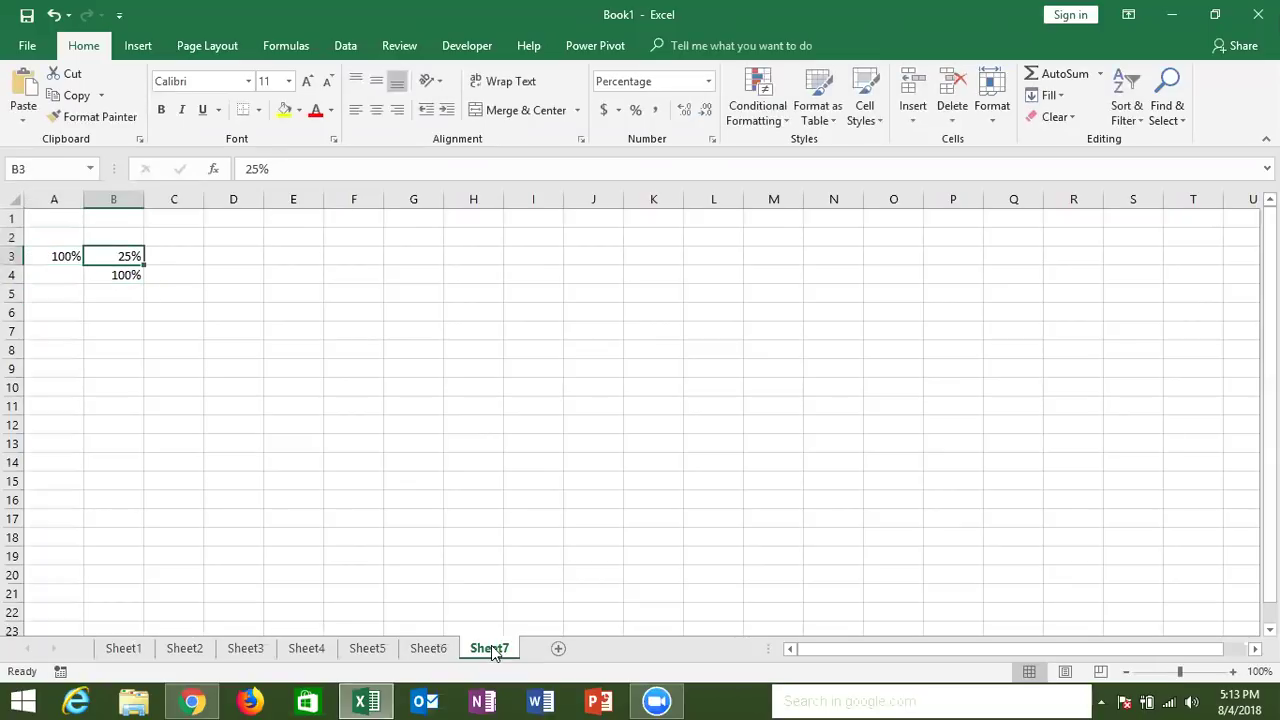
key("Return")
type("100")
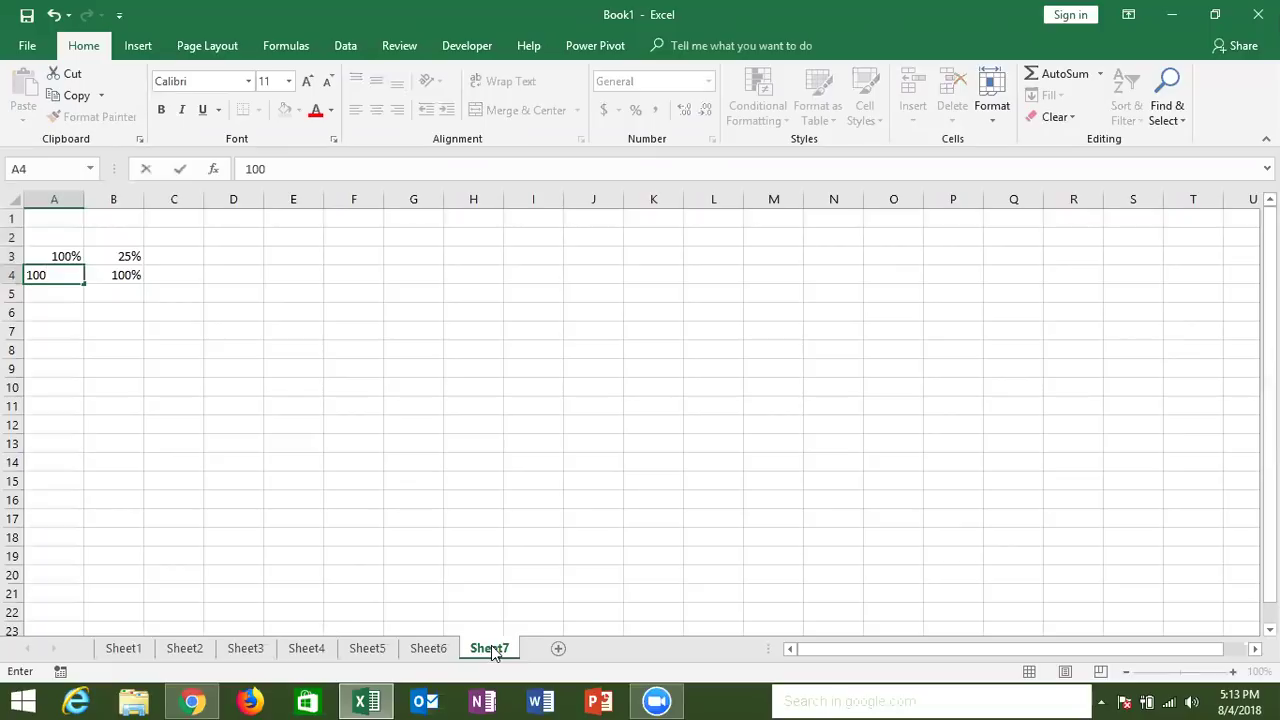
type("%")
key("Return")
key("Up")
key("Up")
key("shift+Right")
key("shift+Down")
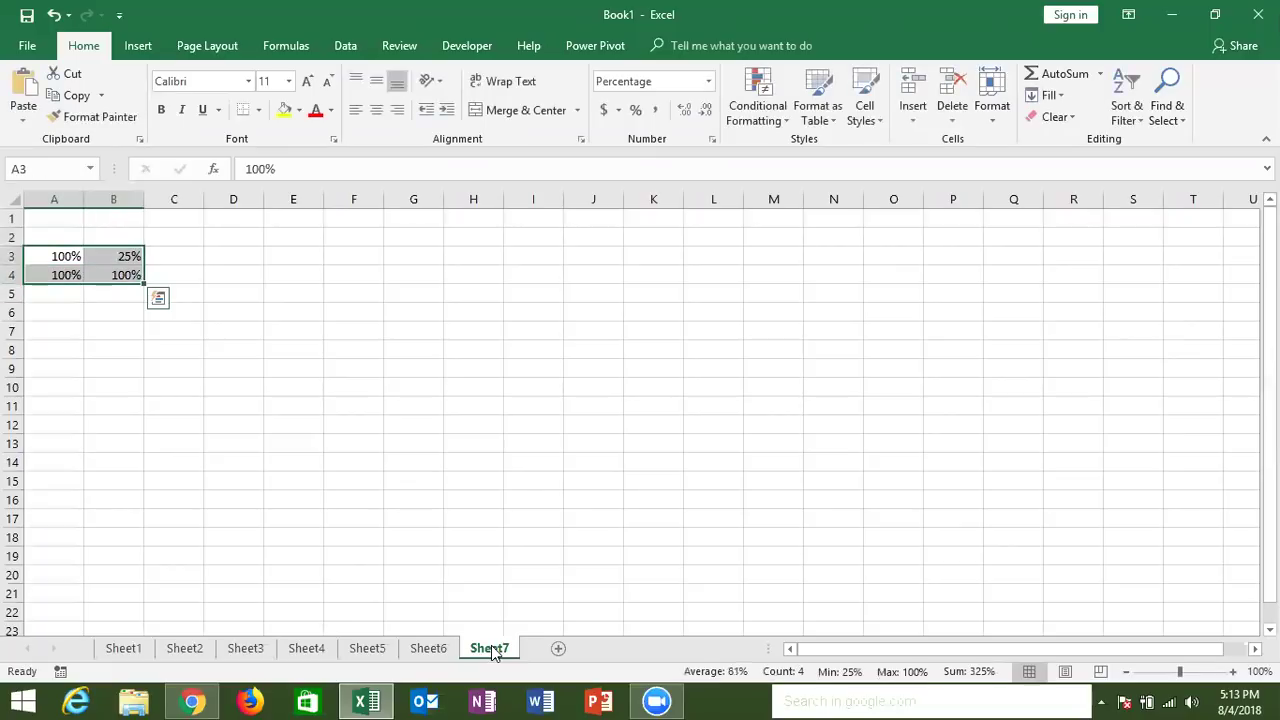
Step: Insert a clustered column chart and limit its blue and orange series to B3 and B4
left_click(138, 45)
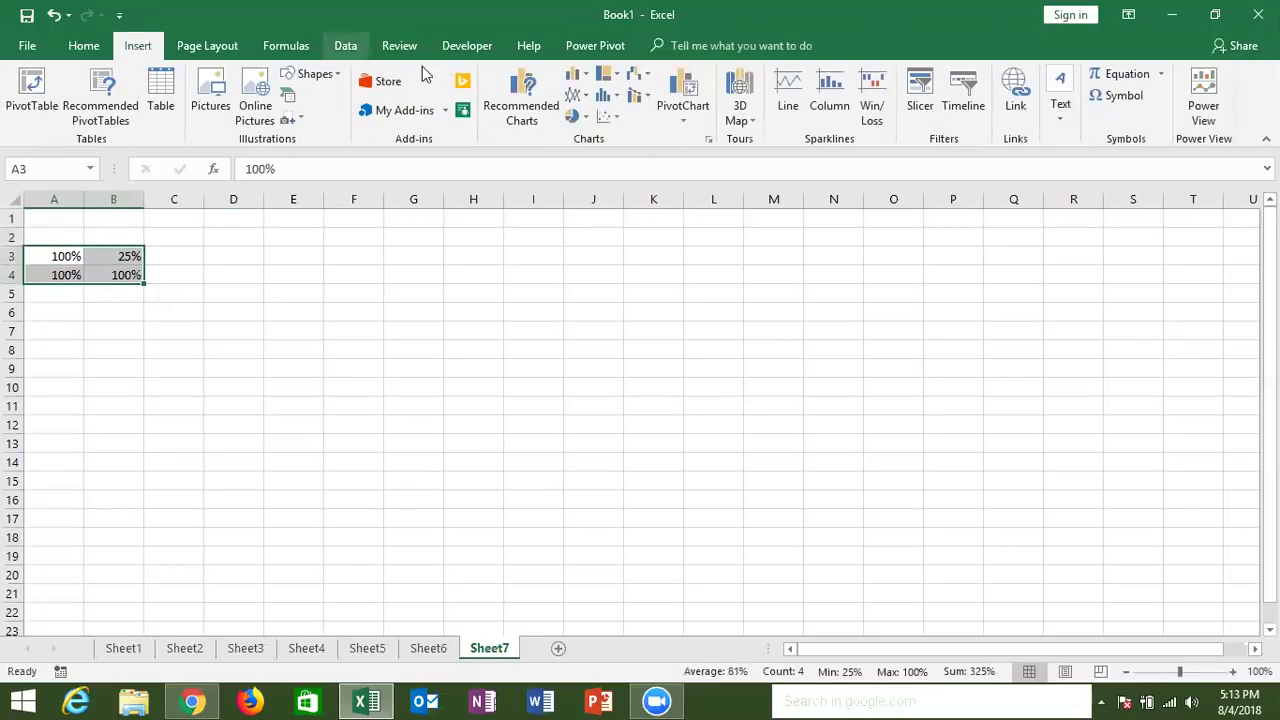
left_click(577, 74)
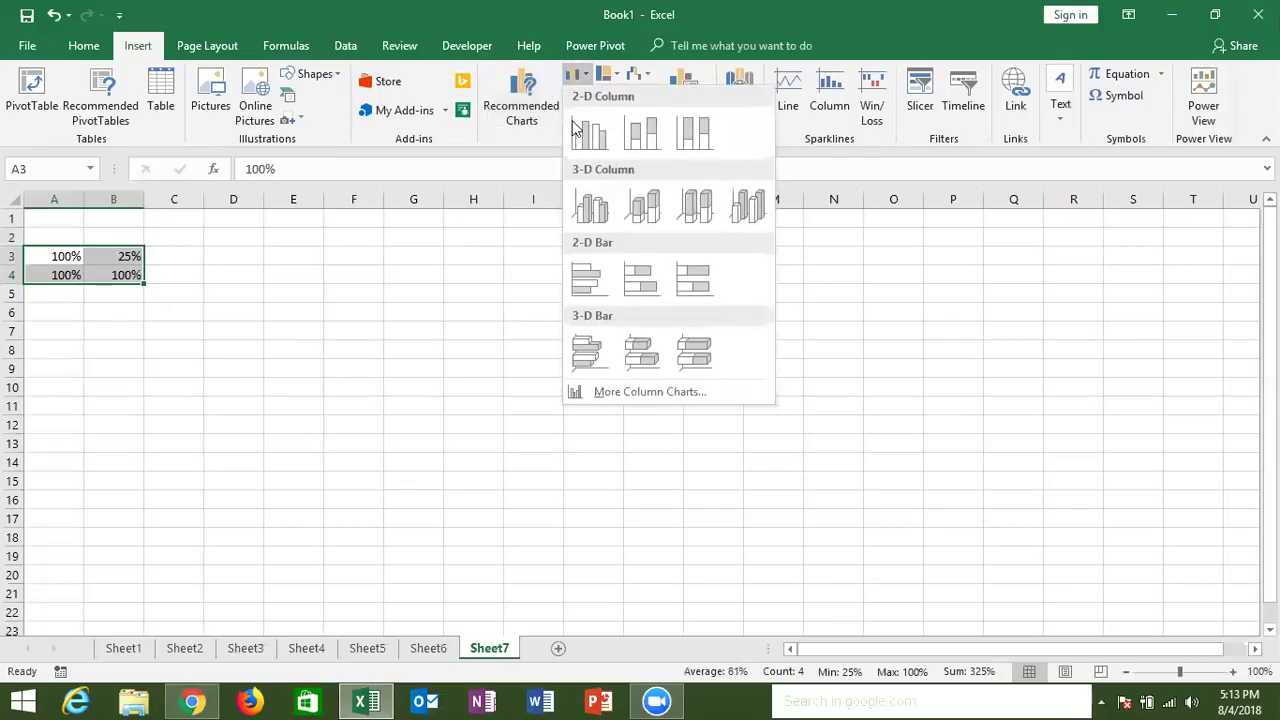
left_click(576, 128)
left_click_drag(547, 294, 447, 260)
left_click(650, 462)
left_click(697, 471)
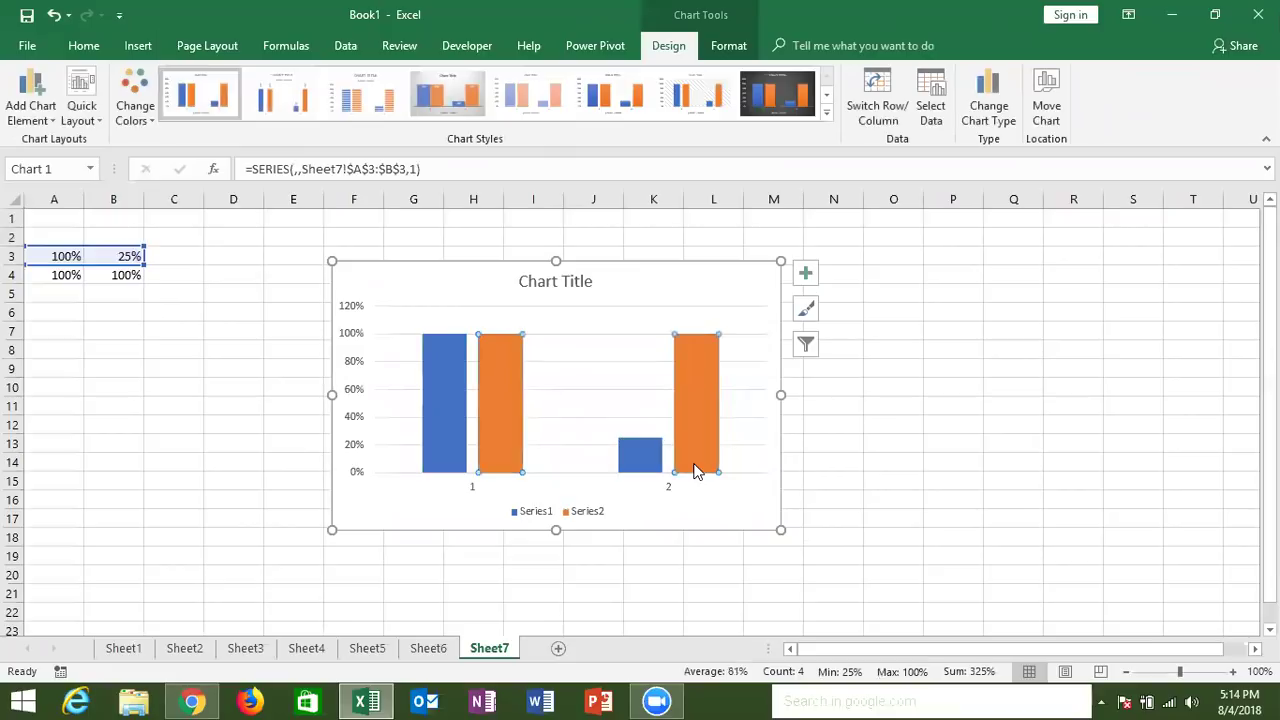
left_click(646, 462)
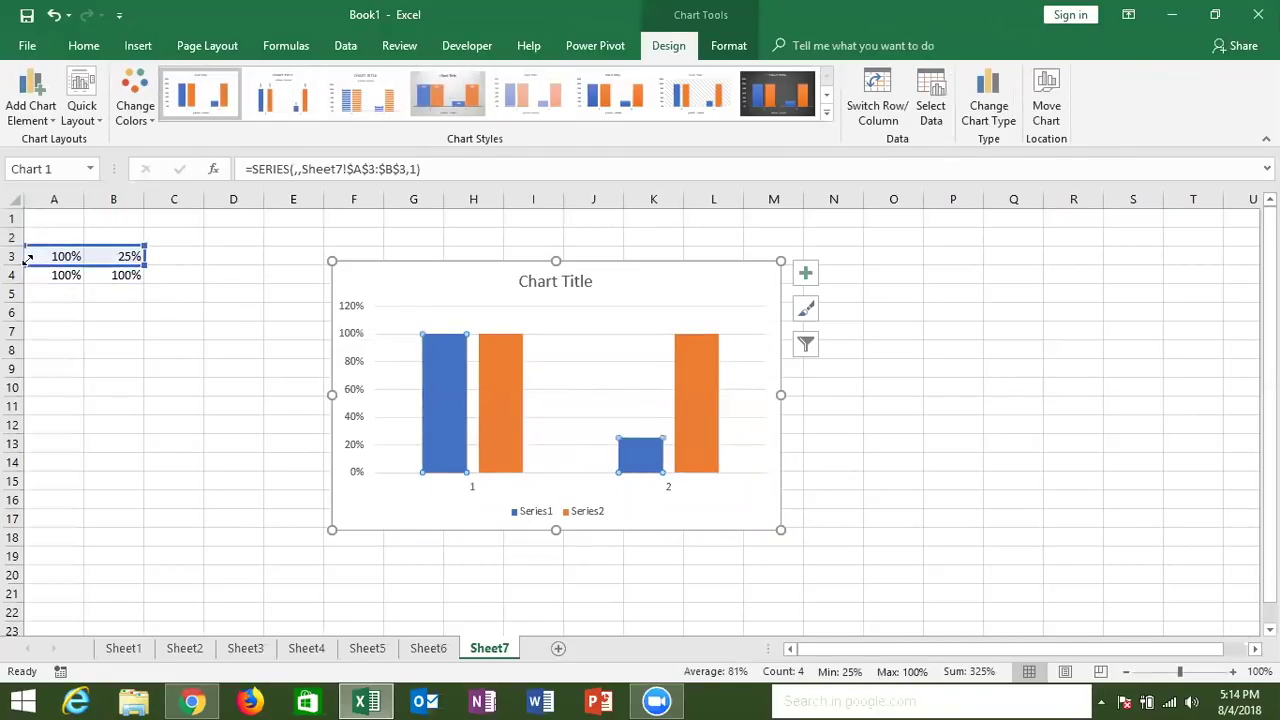
left_click_drag(26, 262, 76, 262)
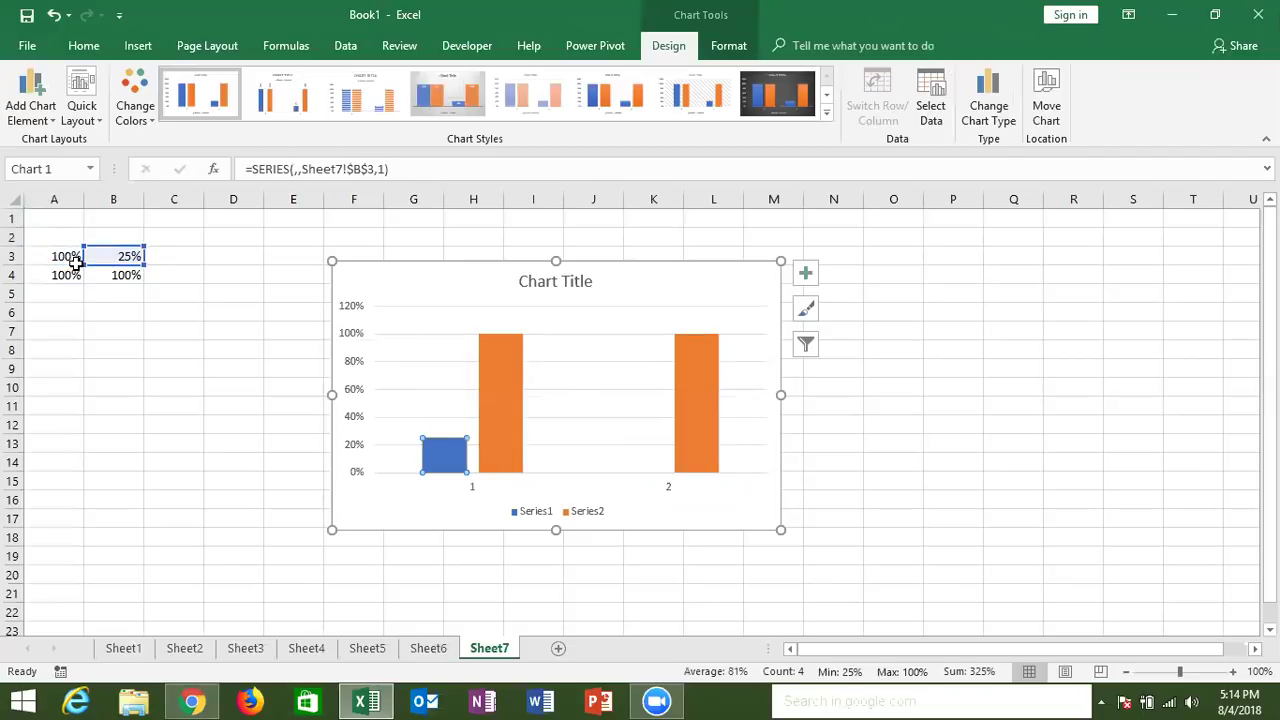
left_click(497, 407)
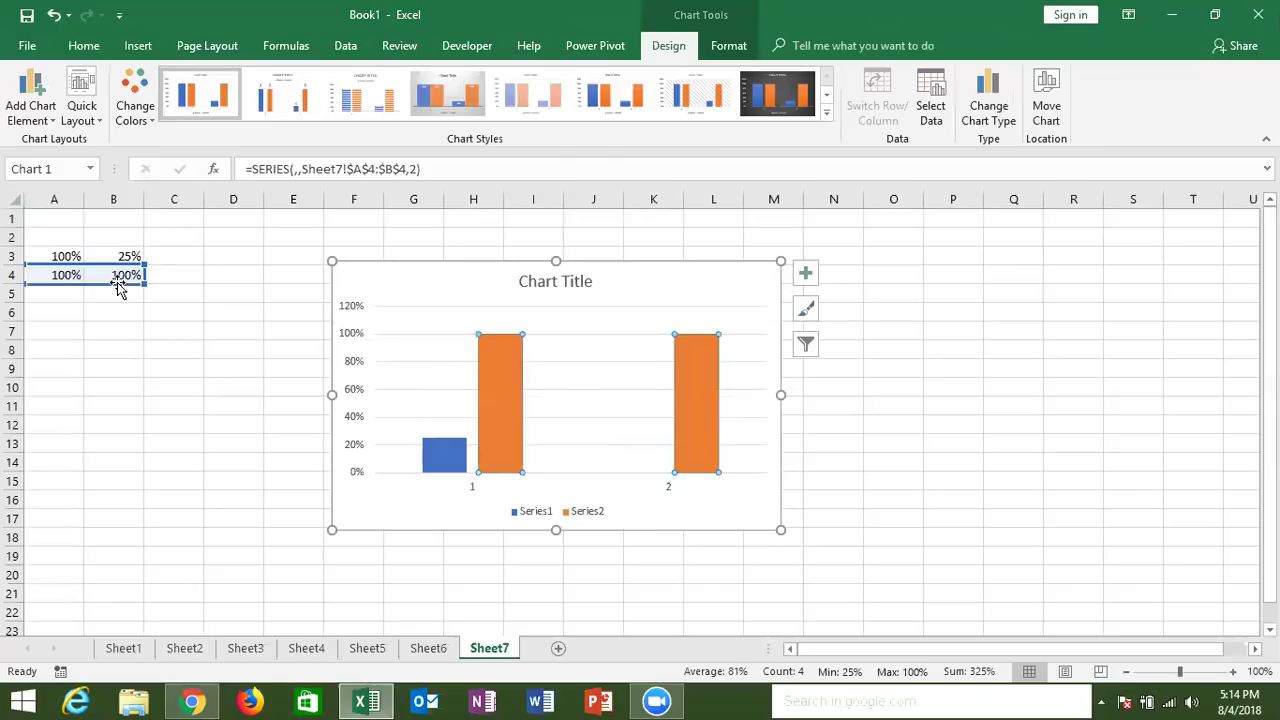
left_click_drag(26, 284, 92, 286)
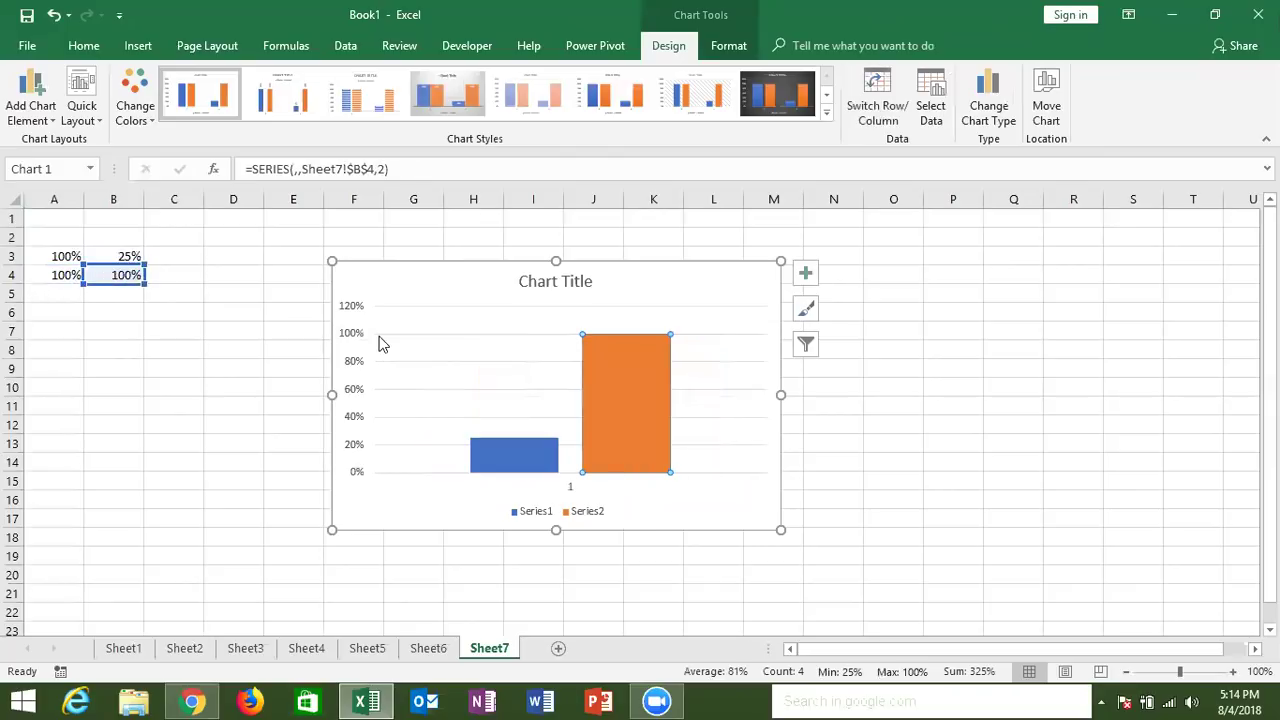
Step: Delete the chart's legend, vertical axis, title and horizontal axis
left_click(757, 420)
left_click(756, 423)
left_click(753, 420)
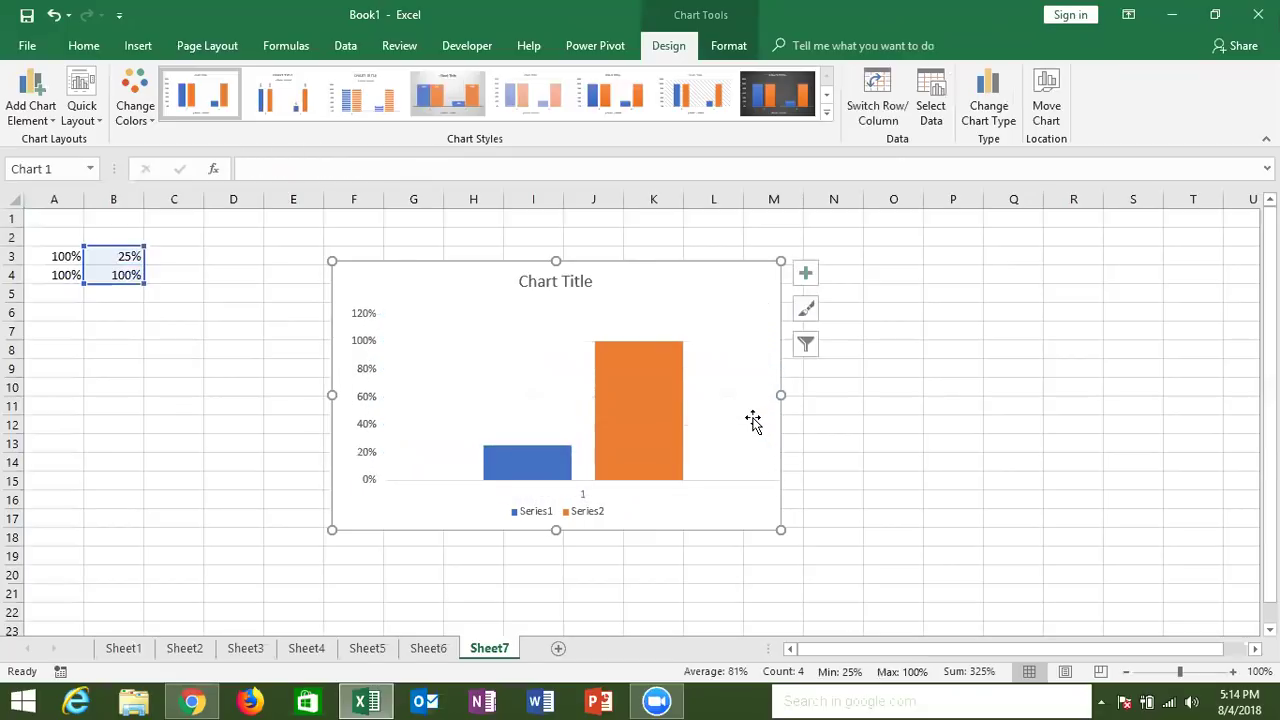
left_click(572, 499)
key("Delete")
left_click(358, 368)
key("Delete")
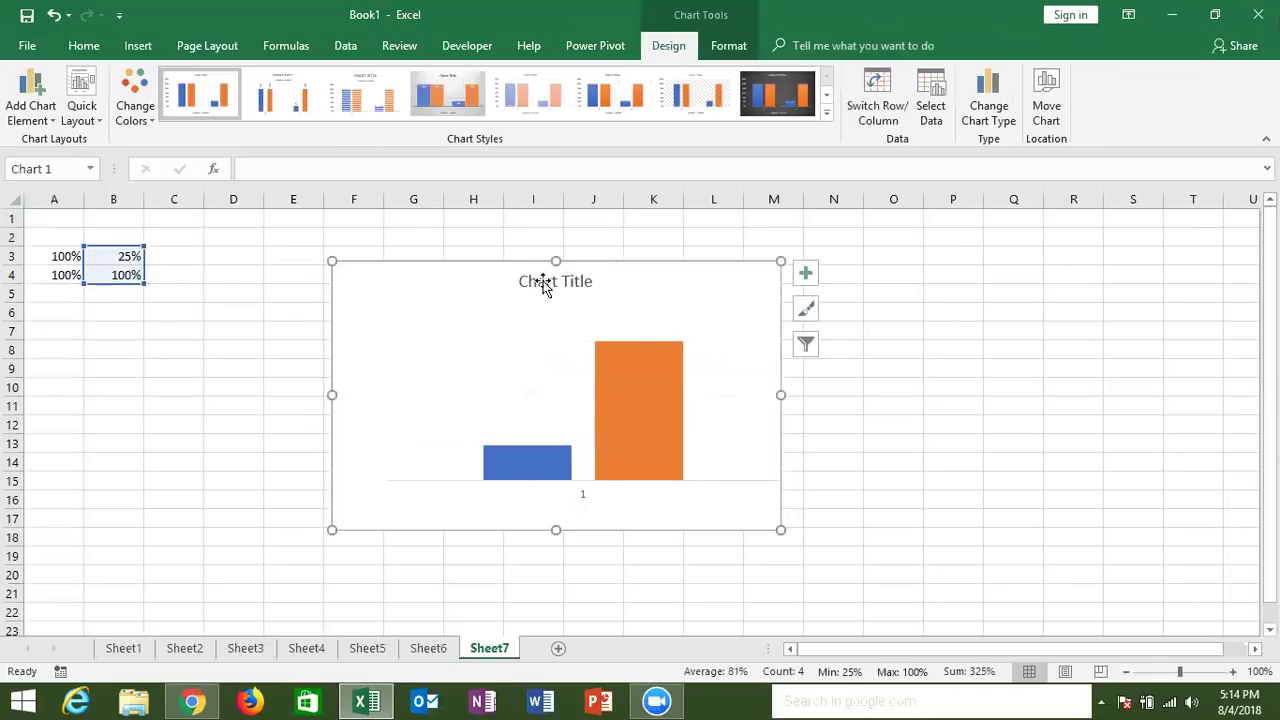
left_click(543, 284)
key("Delete")
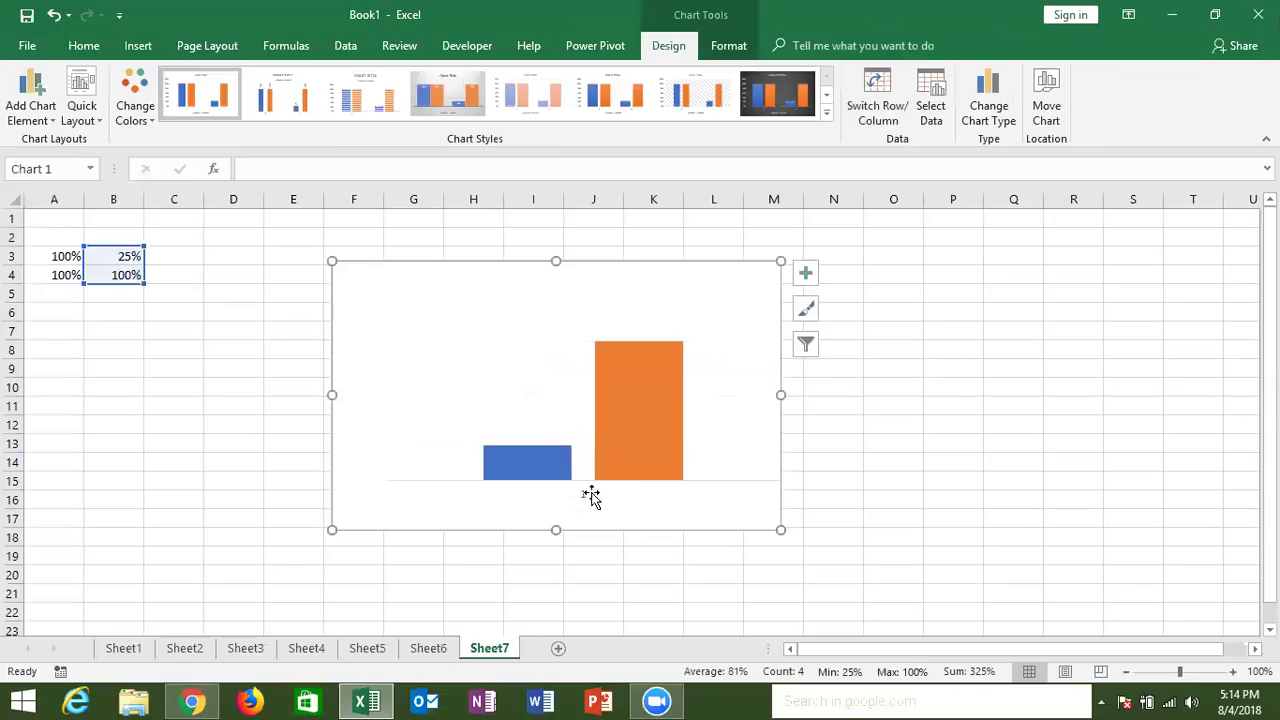
left_click(583, 495)
key("Delete")
left_click(602, 449)
Step: Overlap the bars at 100% and edit the plot-order argument in the orange series formula
right_click(602, 447)
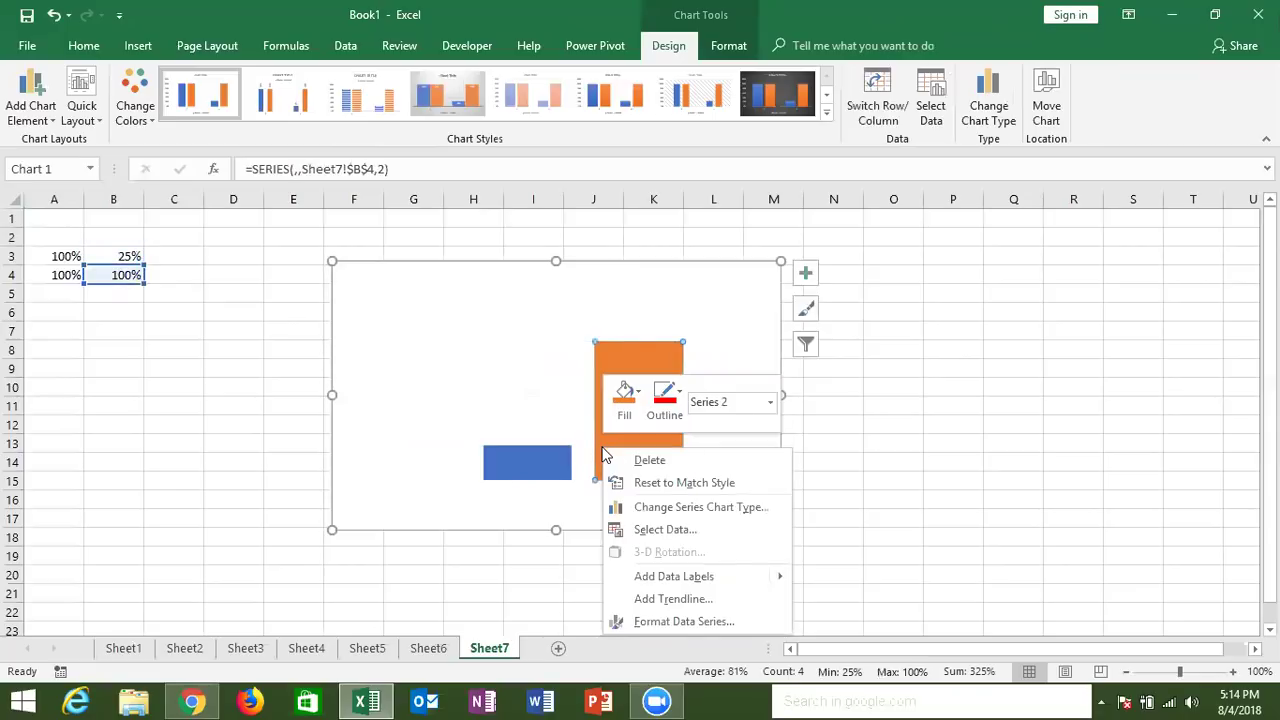
left_click(688, 621)
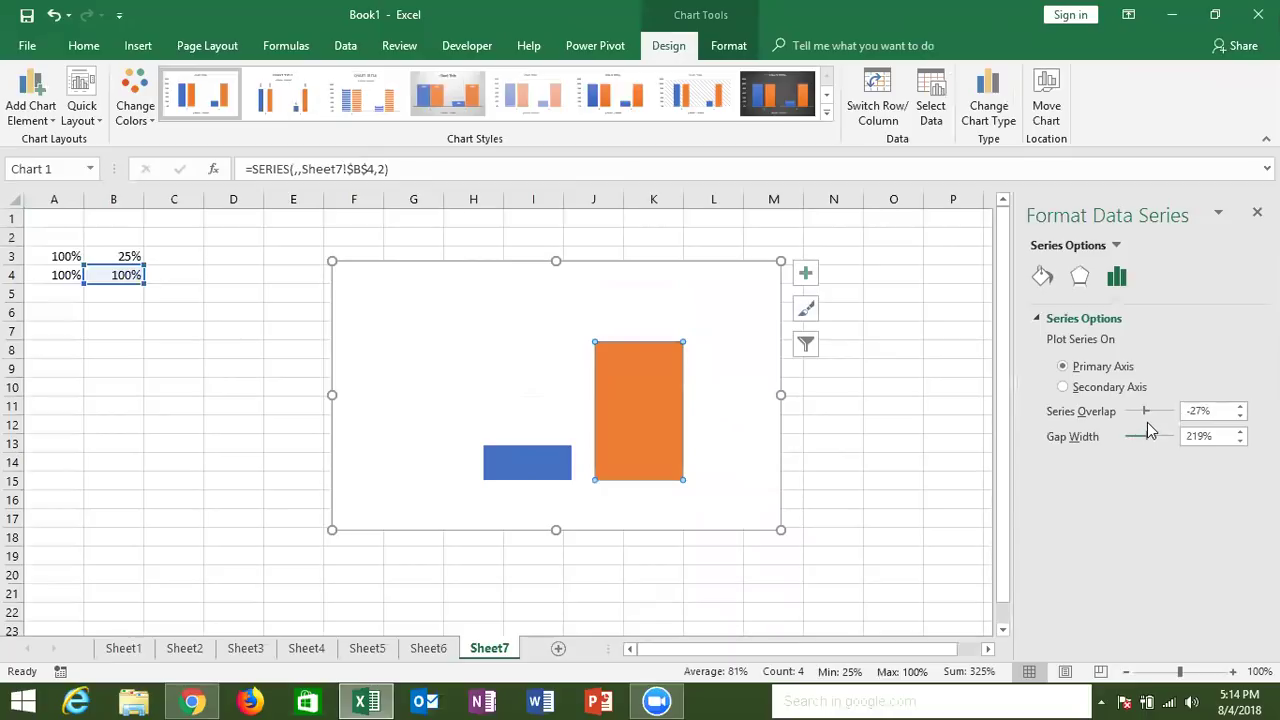
left_click_drag(1148, 420, 1176, 420)
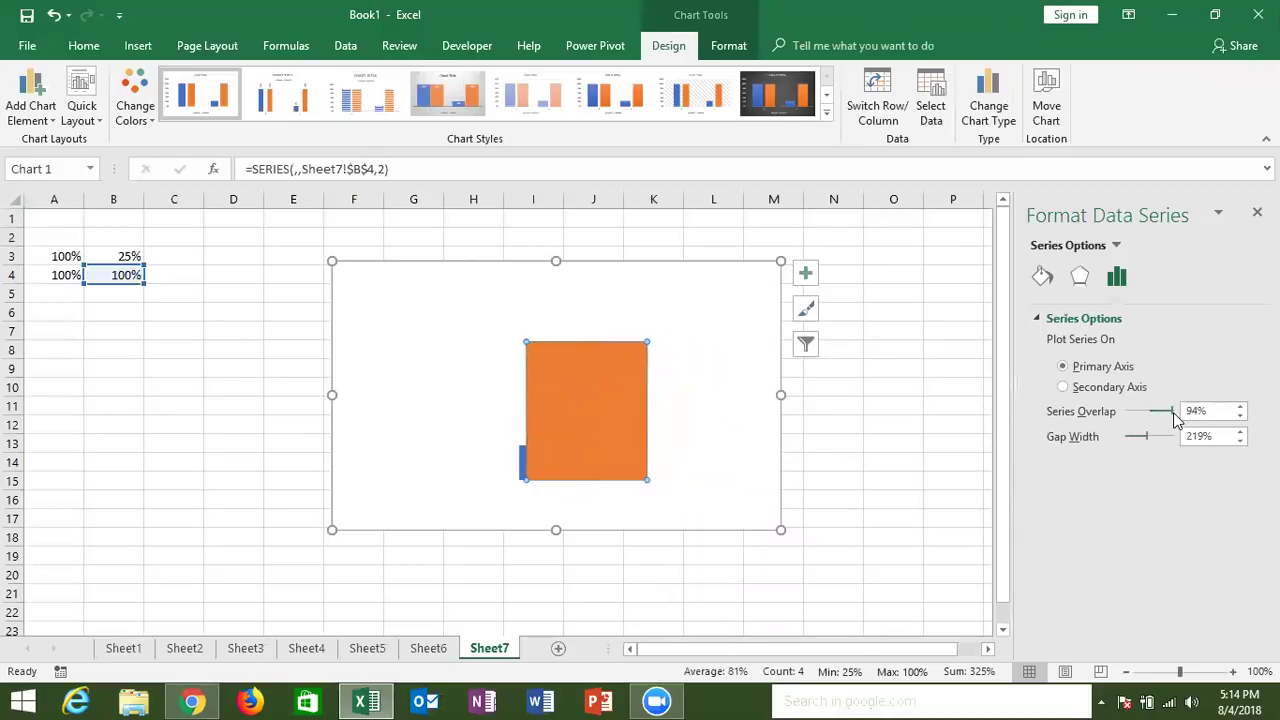
left_click_drag(1176, 420, 1183, 420)
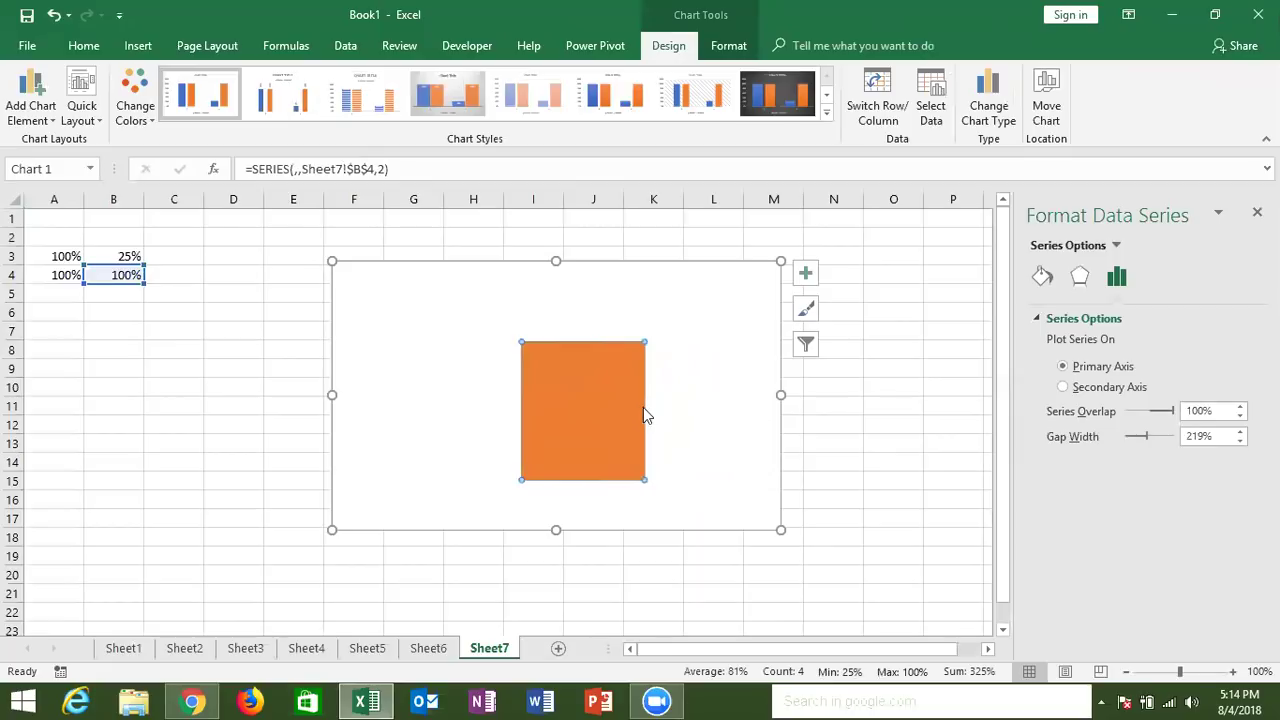
left_click(384, 172)
key("BackSpace")
Step: Set the orange series' plot order to 1 and give the upper bar a solid light grey fill
type("1")
key("Return")
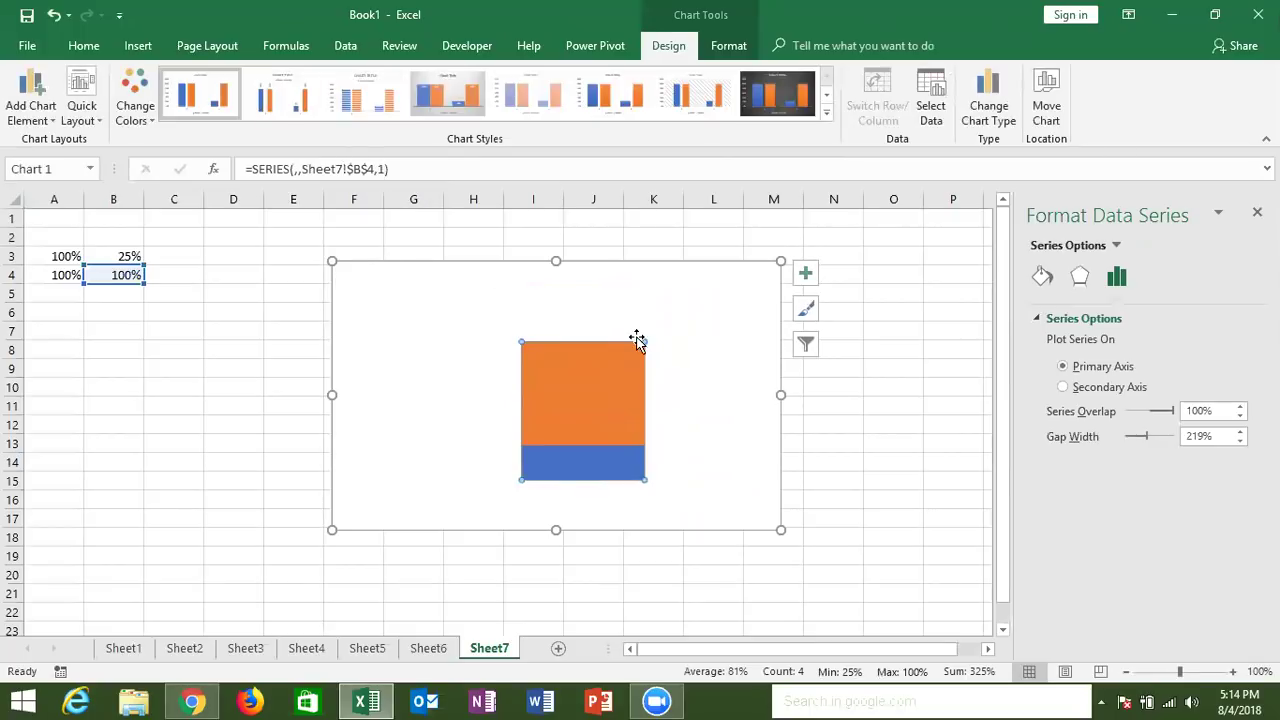
left_click(800, 420)
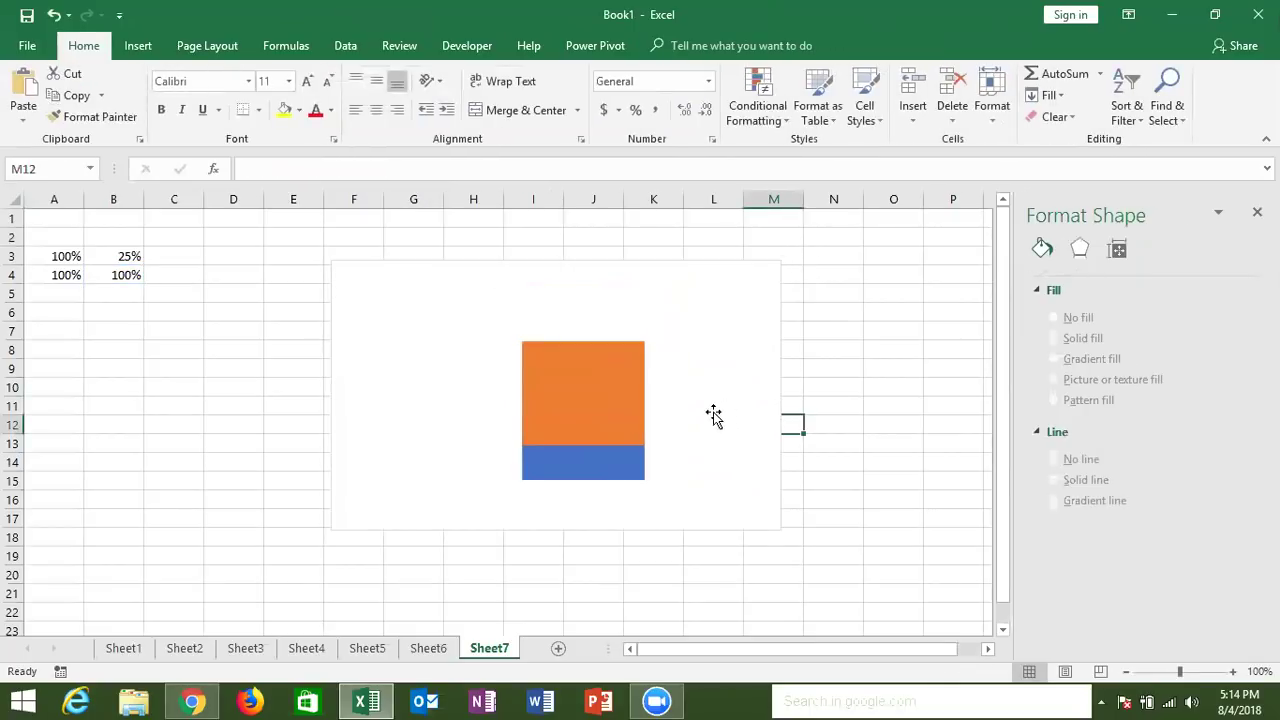
left_click(637, 394)
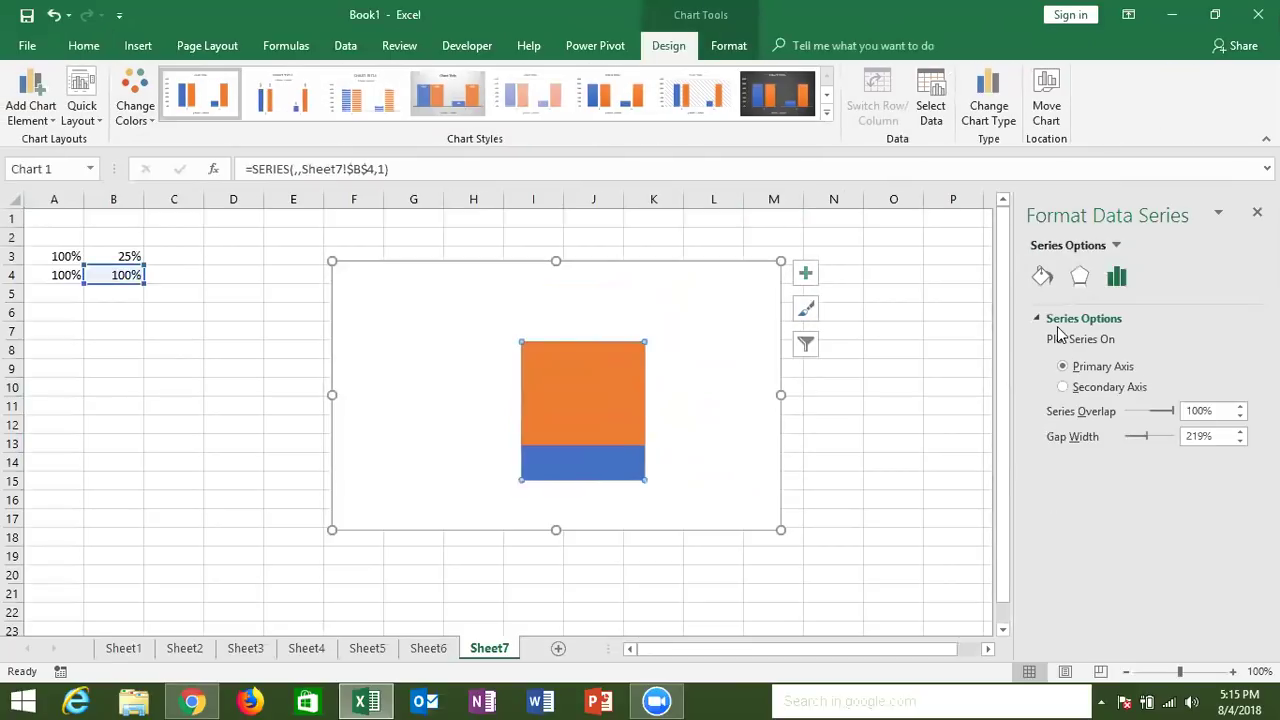
left_click(1043, 278)
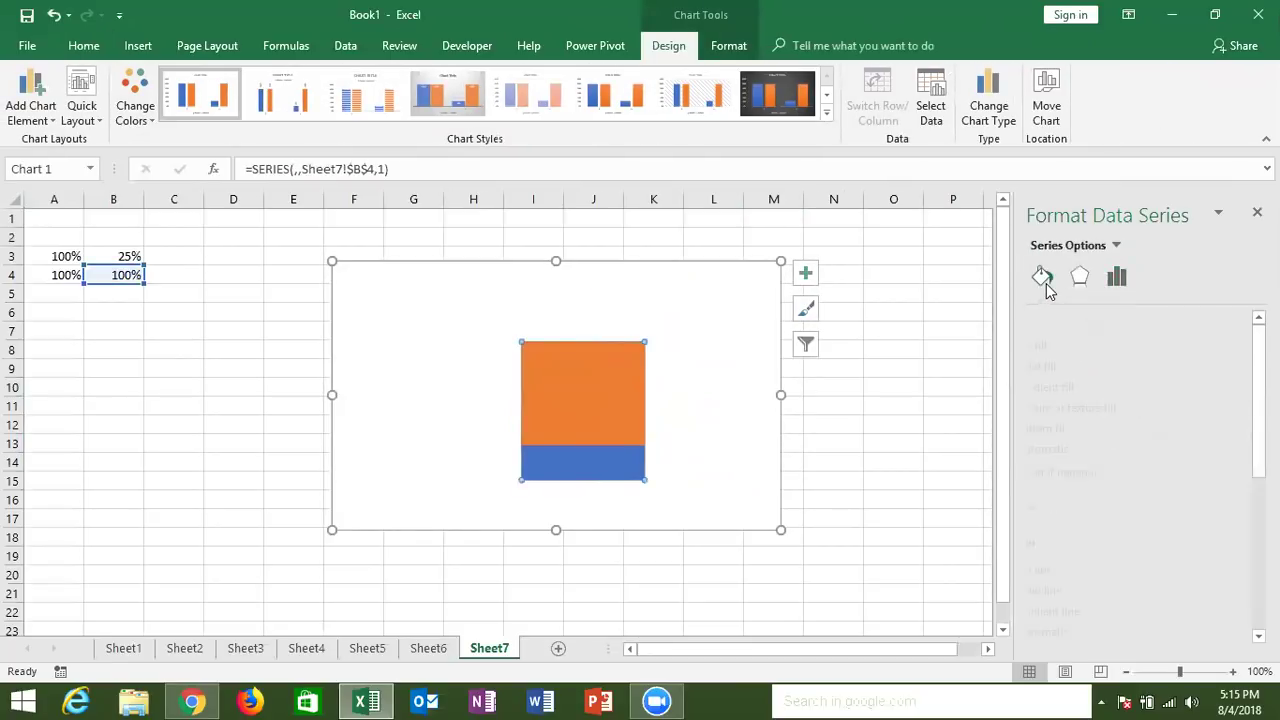
left_click(1054, 367)
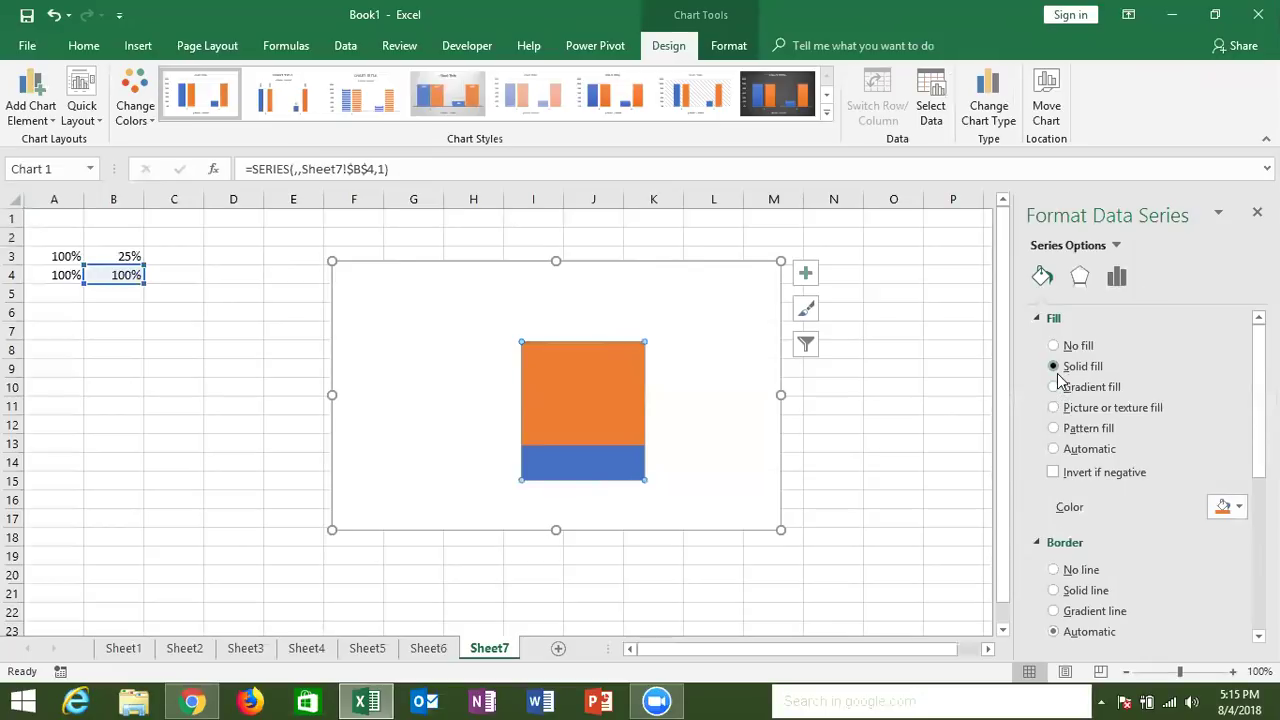
left_click(1236, 510)
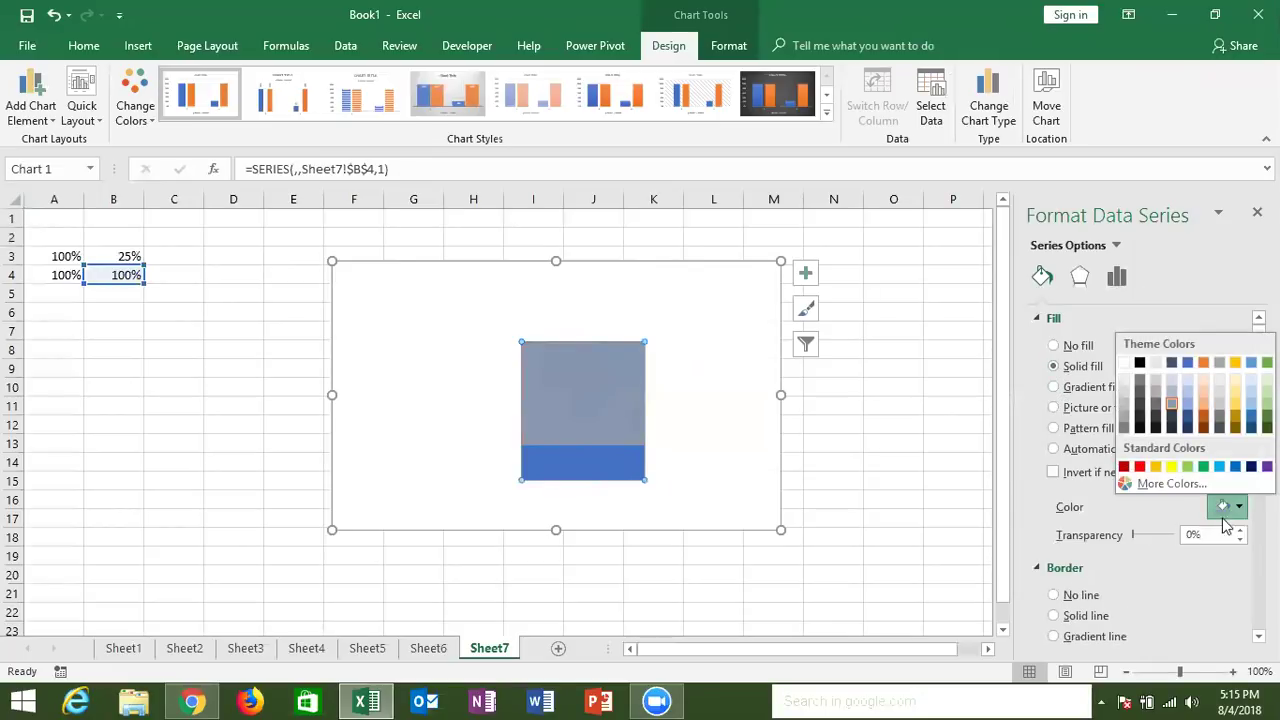
left_click(1124, 393)
Step: Fill the lower blue bar with solid black
left_click(616, 474)
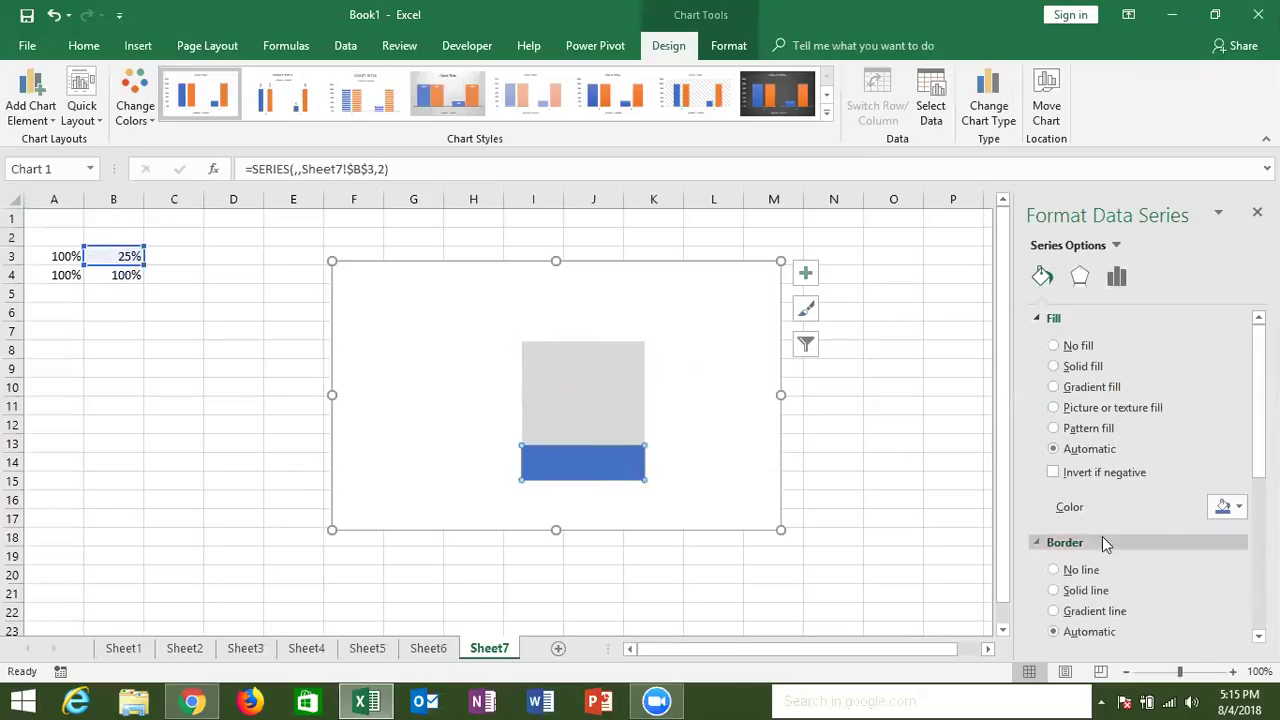
left_click(1228, 506)
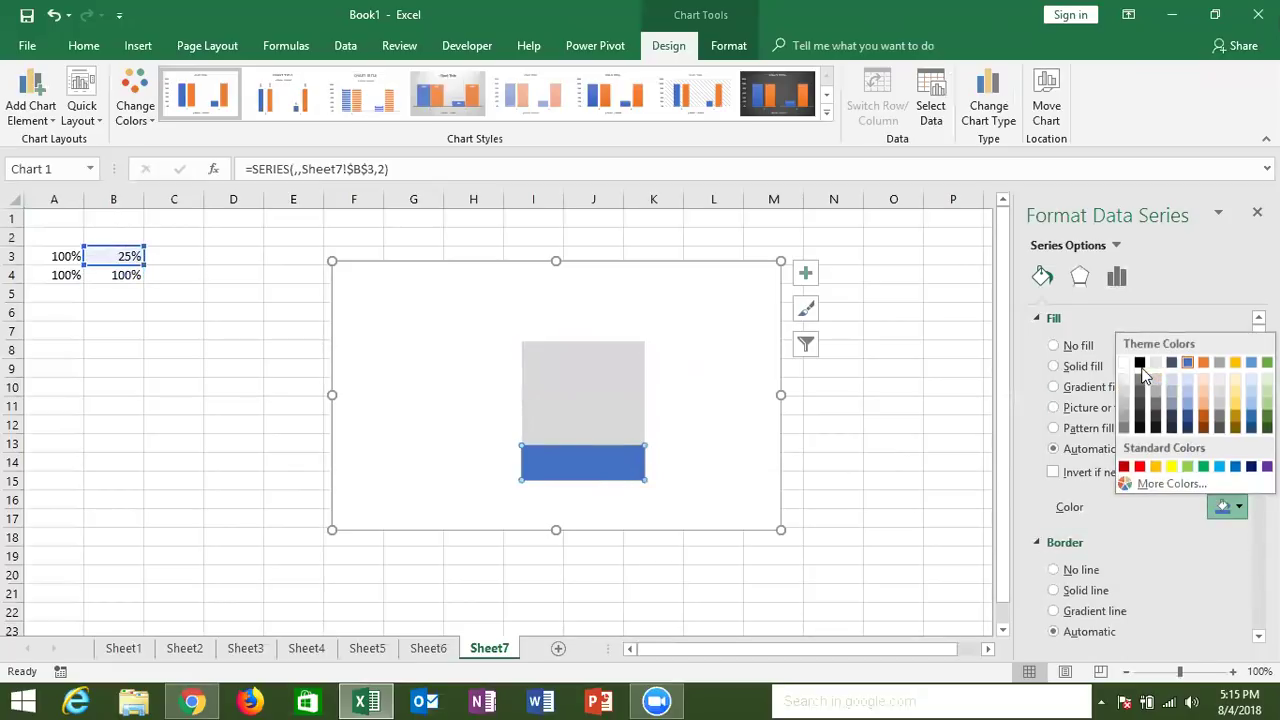
left_click(1139, 363)
left_click(697, 392)
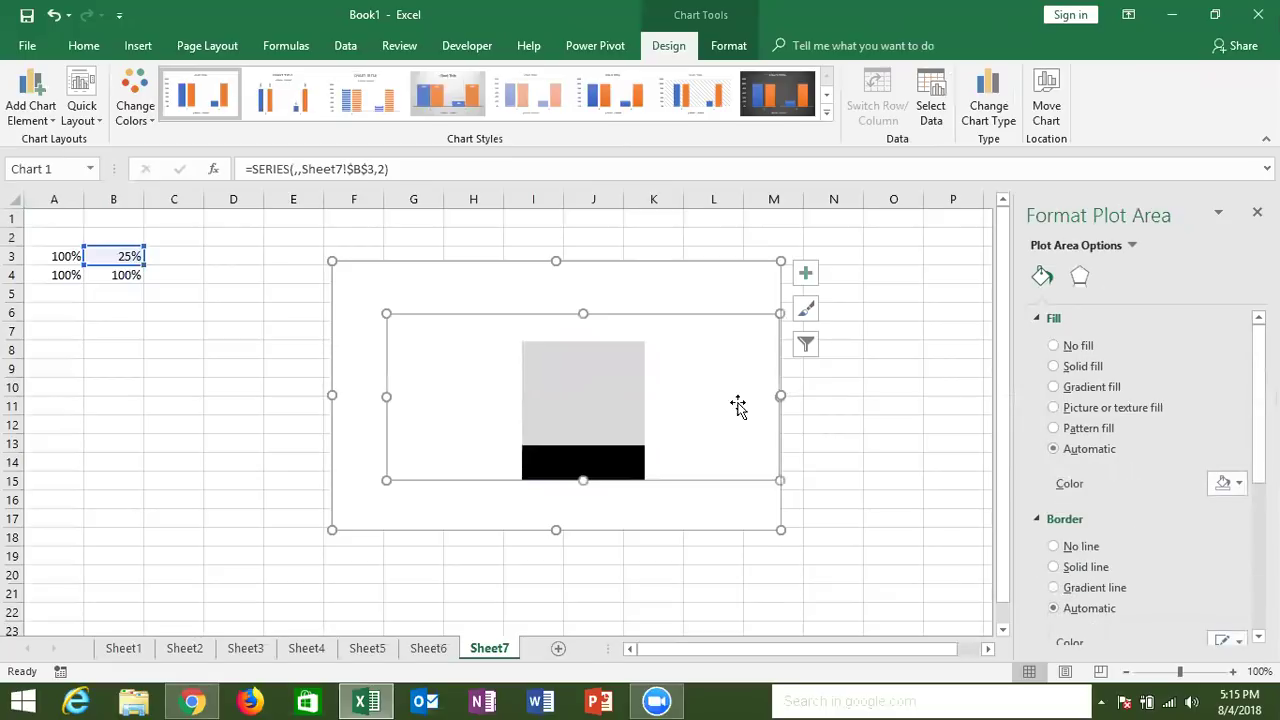
Step: Narrow the plot area and chart from the right and stretch the chart taller
left_click_drag(779, 395, 698, 397)
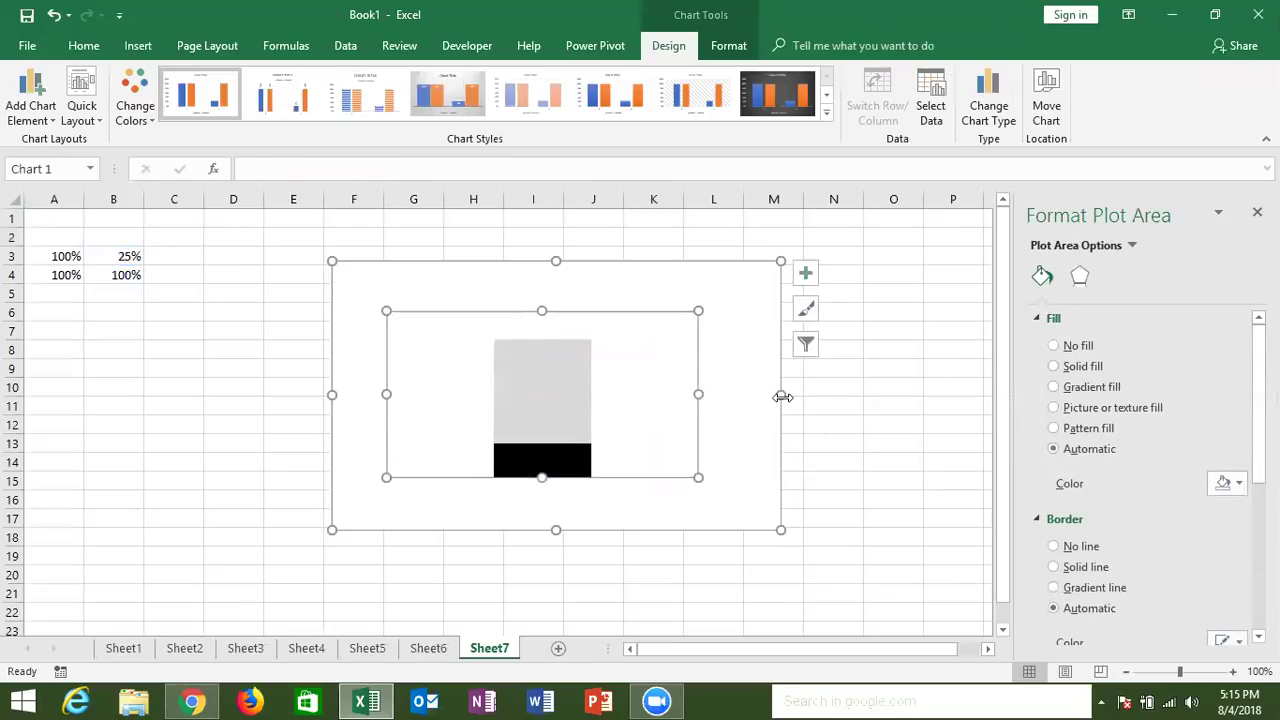
left_click_drag(782, 397, 669, 417)
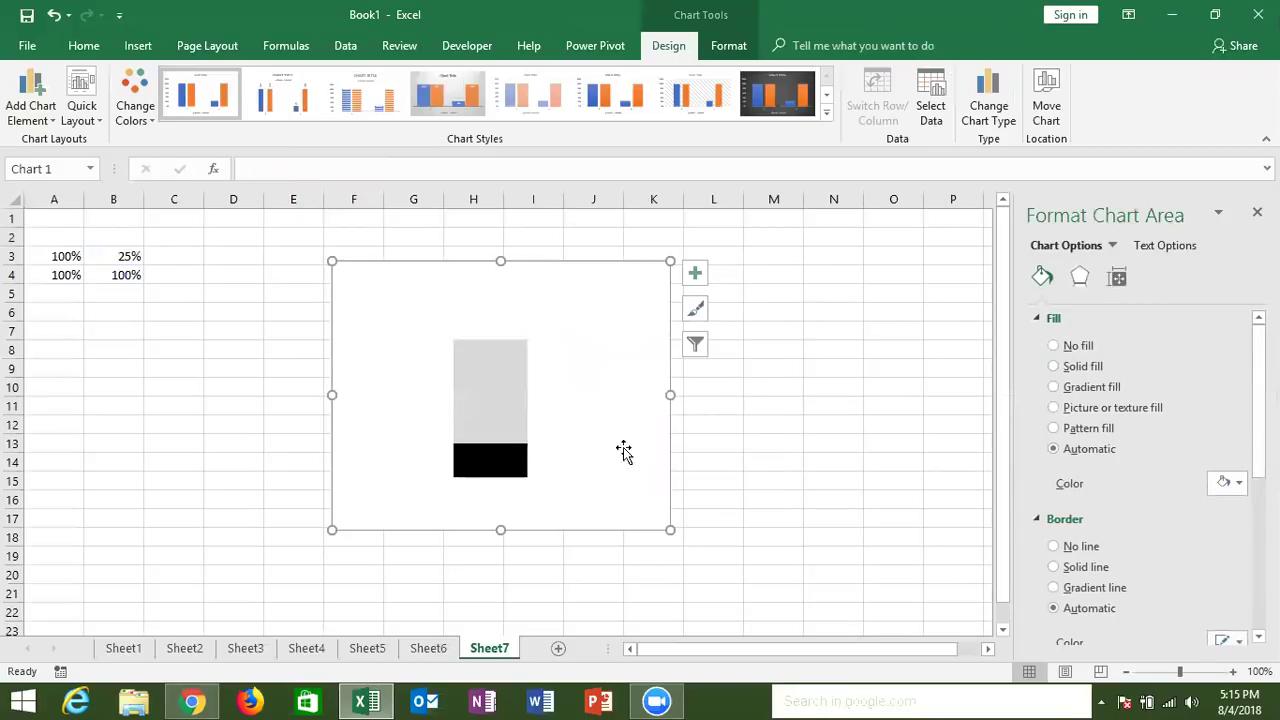
left_click_drag(501, 530, 502, 593)
left_click(179, 429)
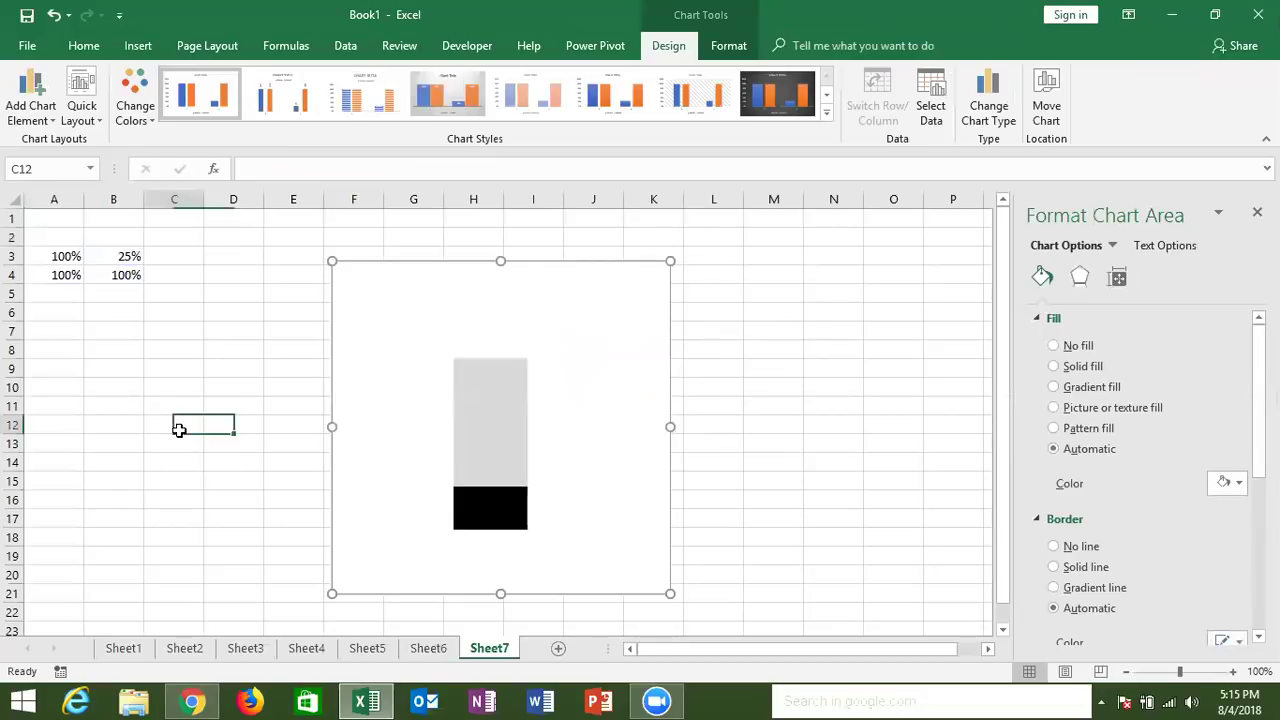
Step: Try values of 30% and then 40% in B3 to watch the bar respond
left_click(119, 257)
type("30")
key("Return")
left_click(120, 257)
type("40")
key("Return")
Step: Clear the column A values in A2:A7, set B3 to 45%, and move the chart left
left_click_drag(62, 237, 62, 321)
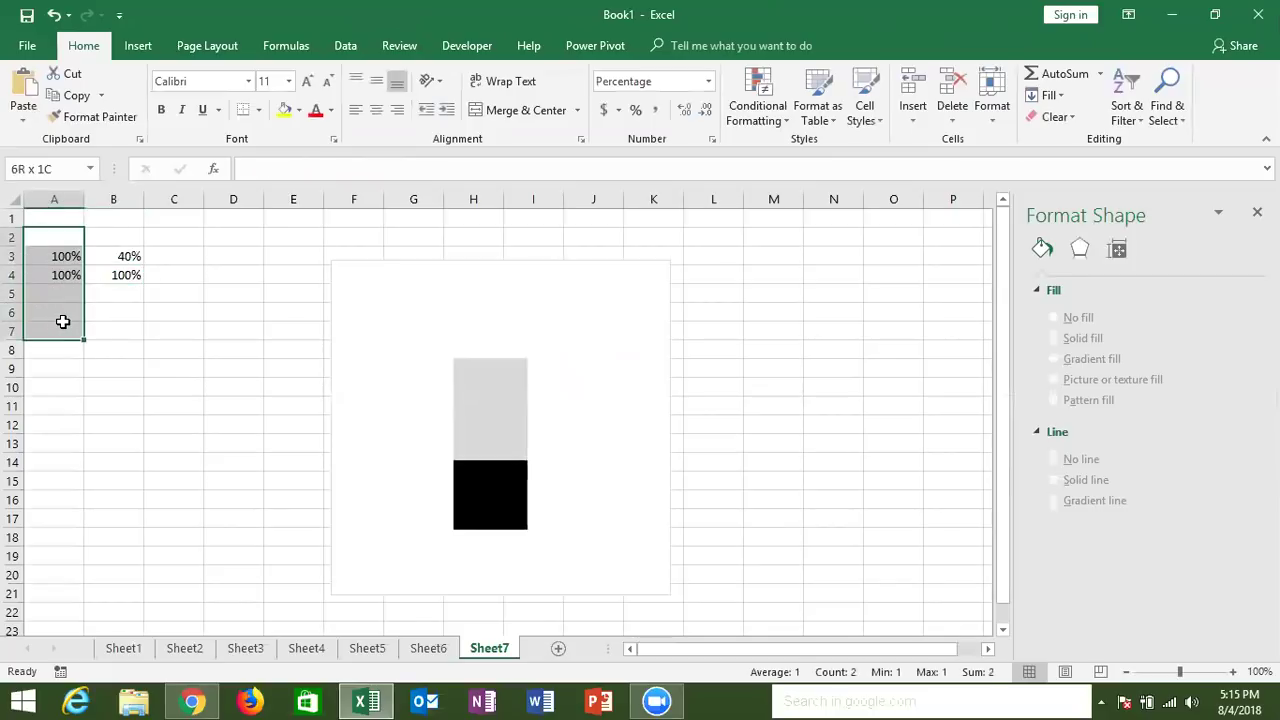
key("Delete")
left_click(130, 257)
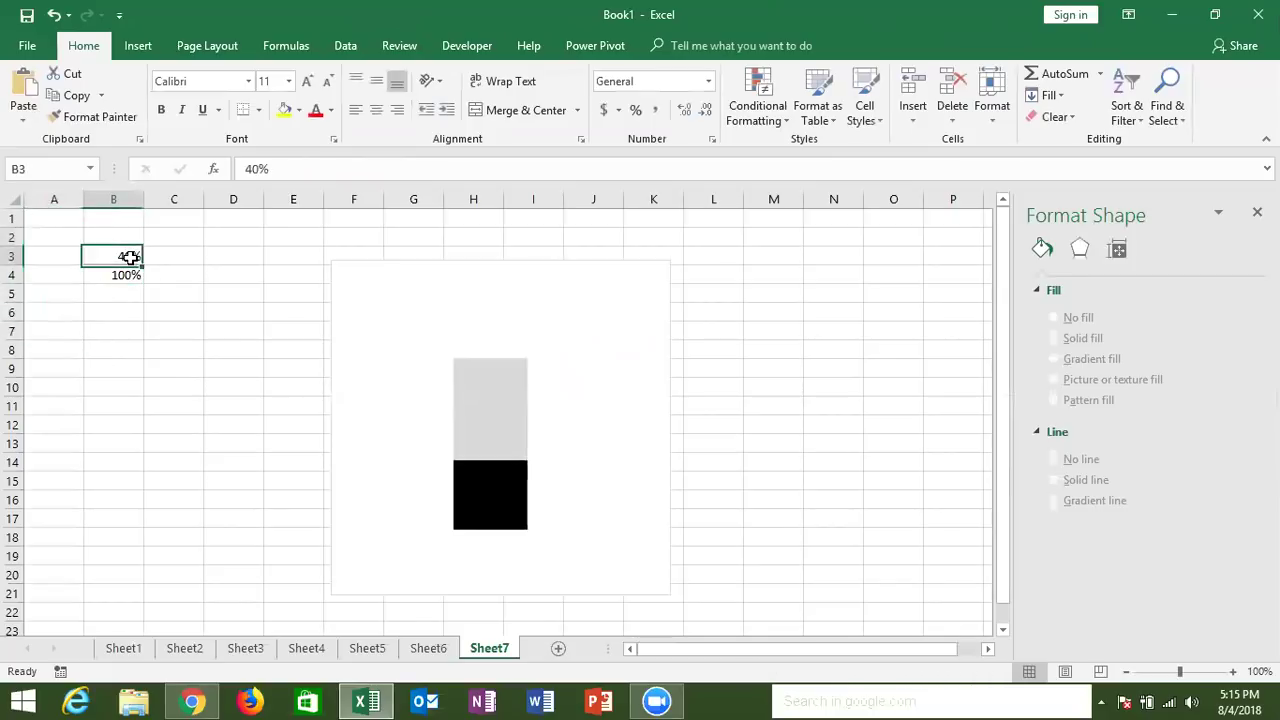
type("30")
key("Return")
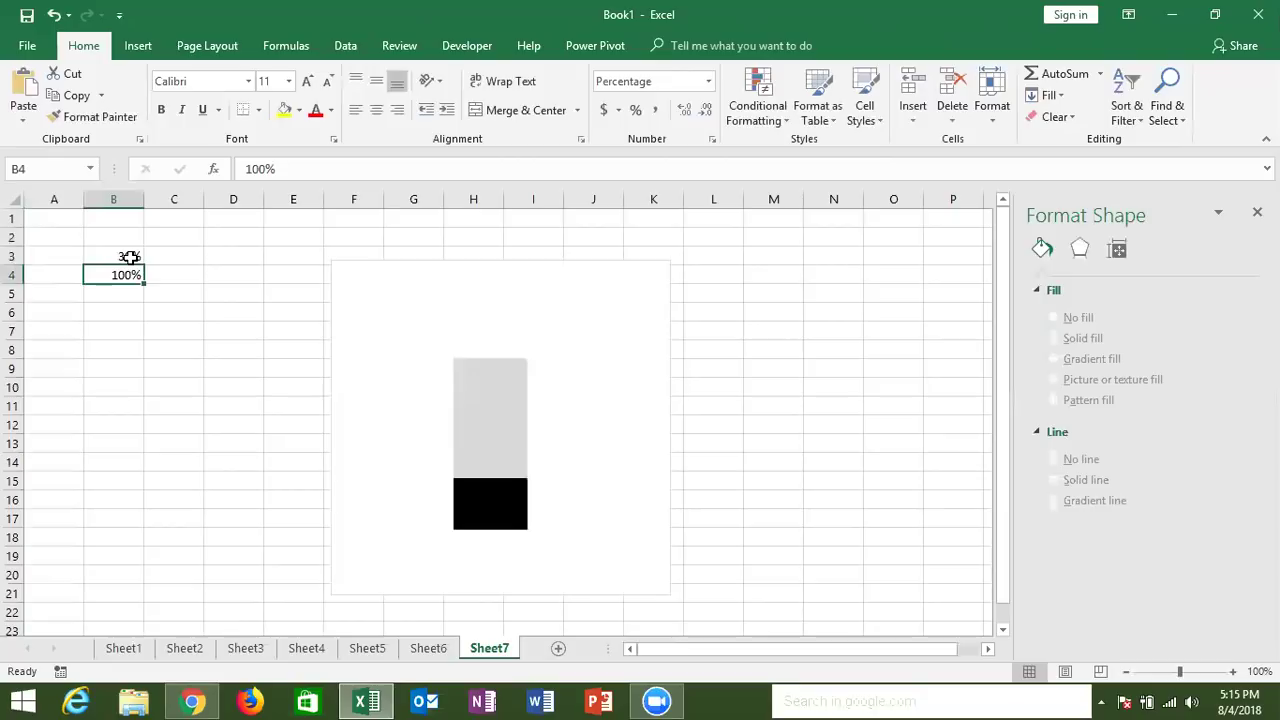
left_click(130, 257)
type("40")
key("Return")
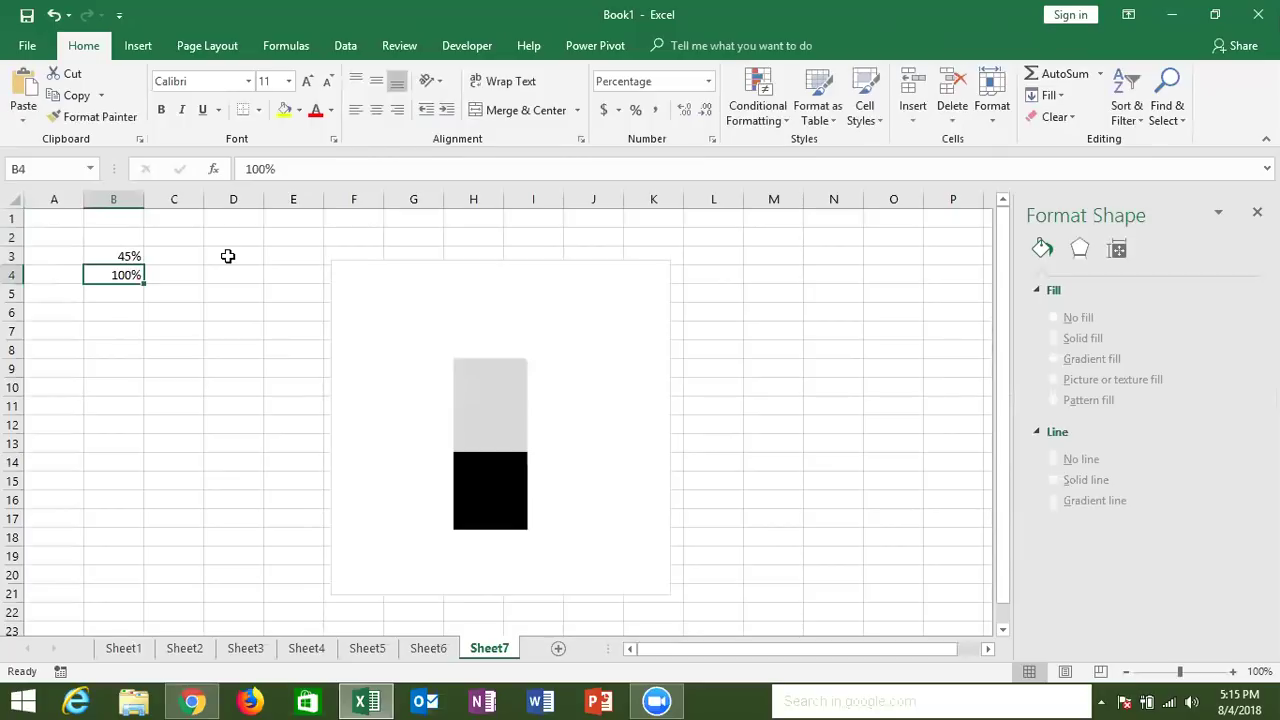
left_click_drag(400, 303, 241, 290)
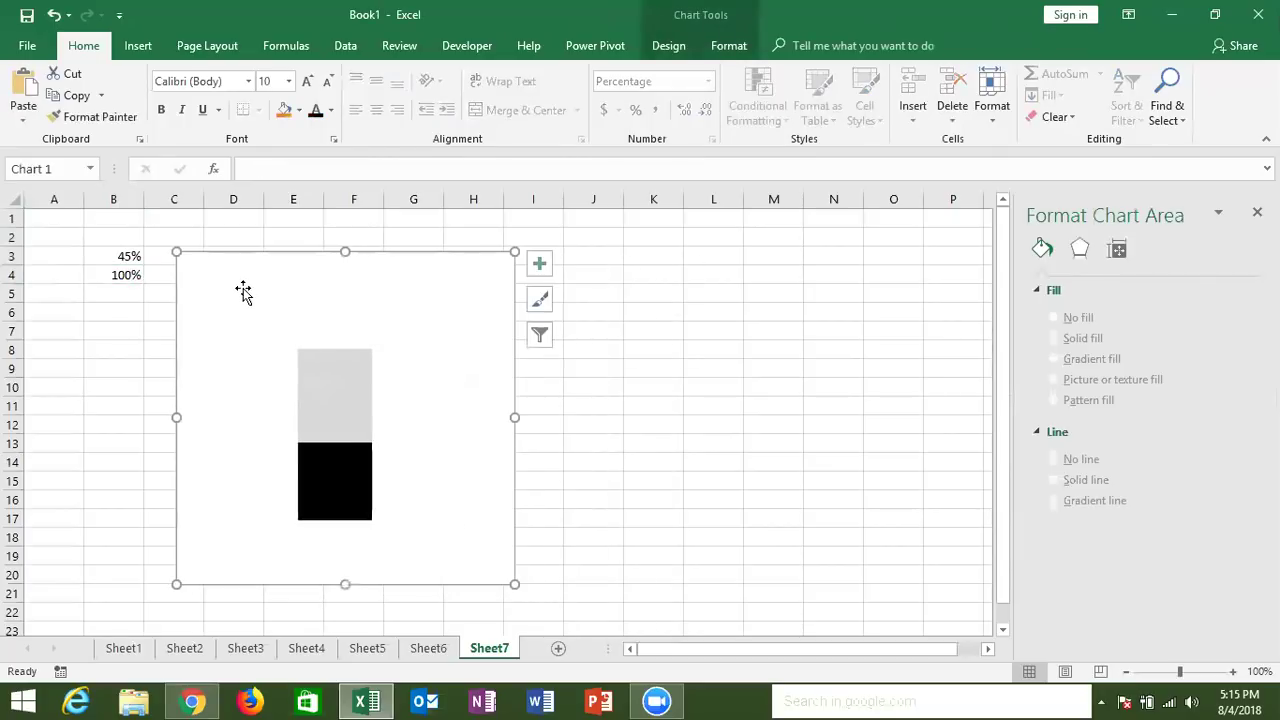
left_click(702, 226)
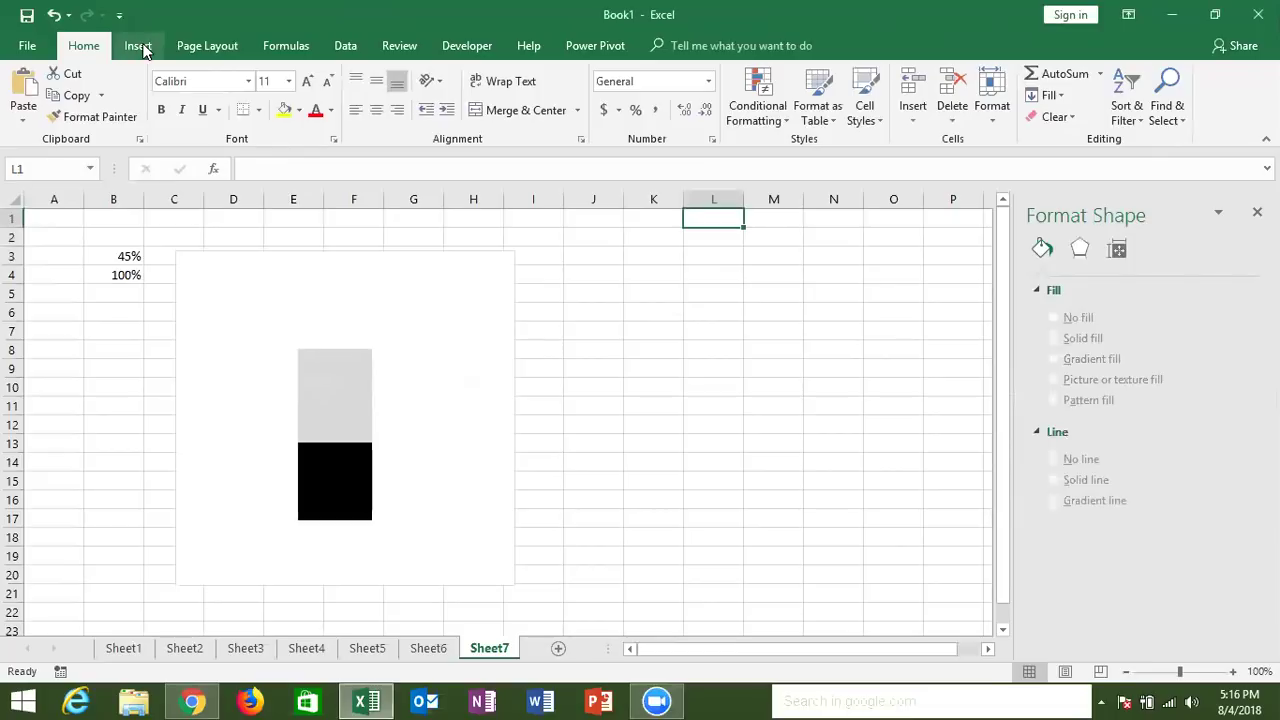
Step: Draw a tall Can shape to the right of the chart
left_click(138, 46)
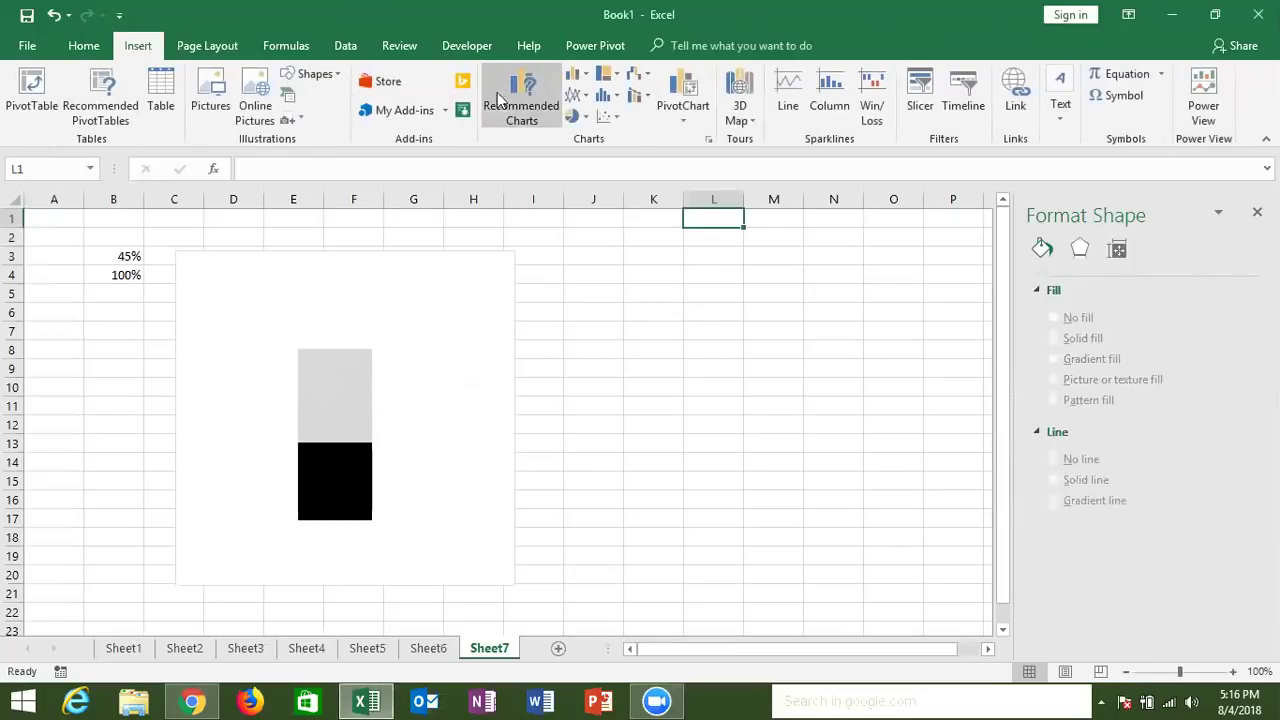
left_click(334, 78)
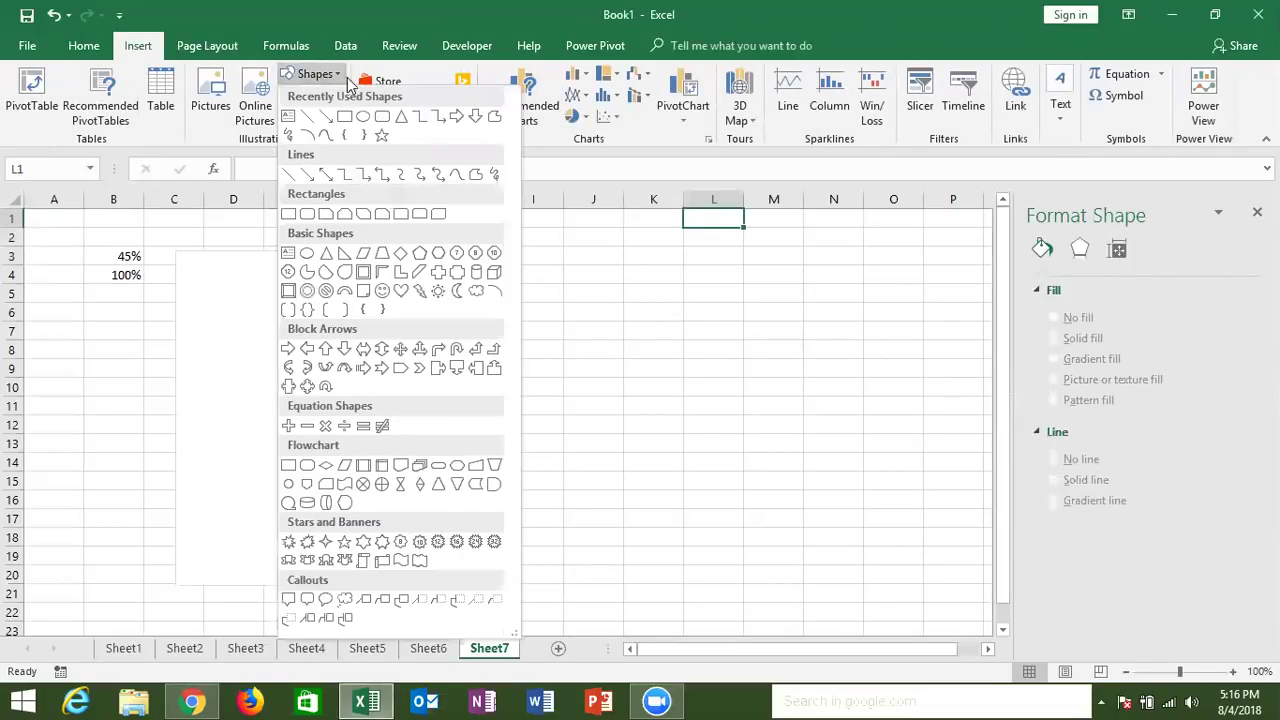
left_click(477, 274)
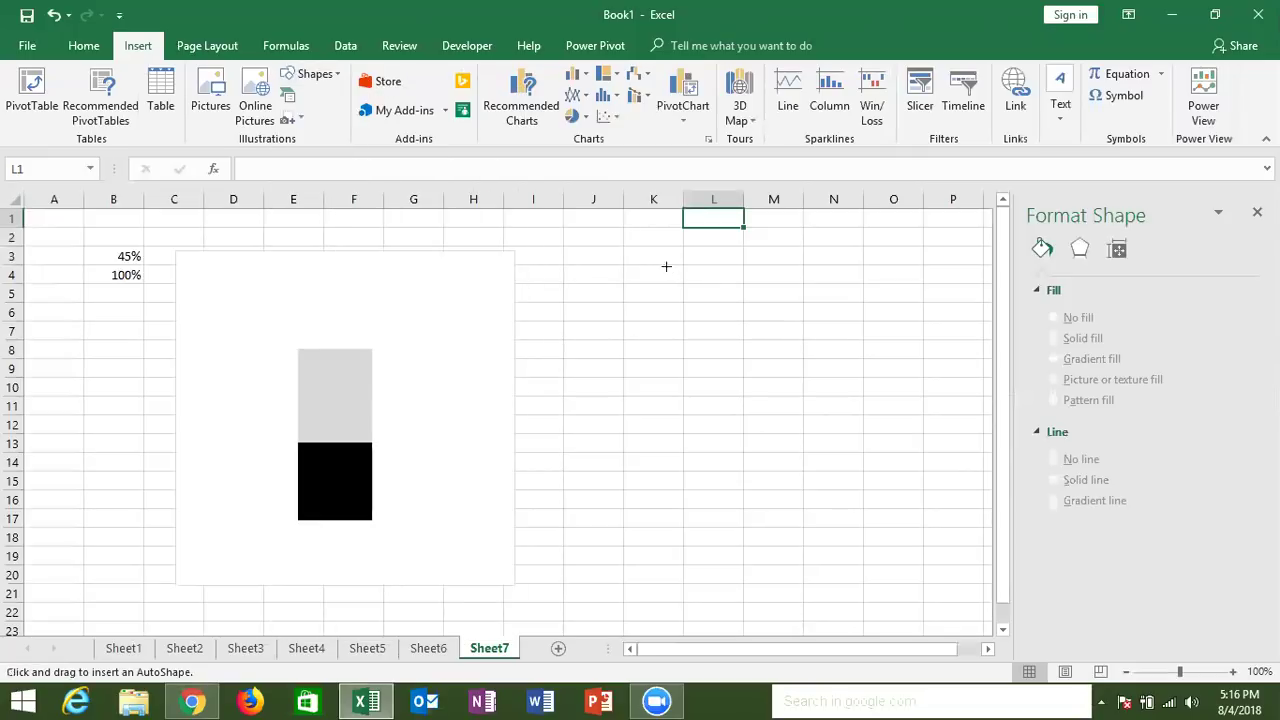
left_click_drag(655, 254, 843, 616)
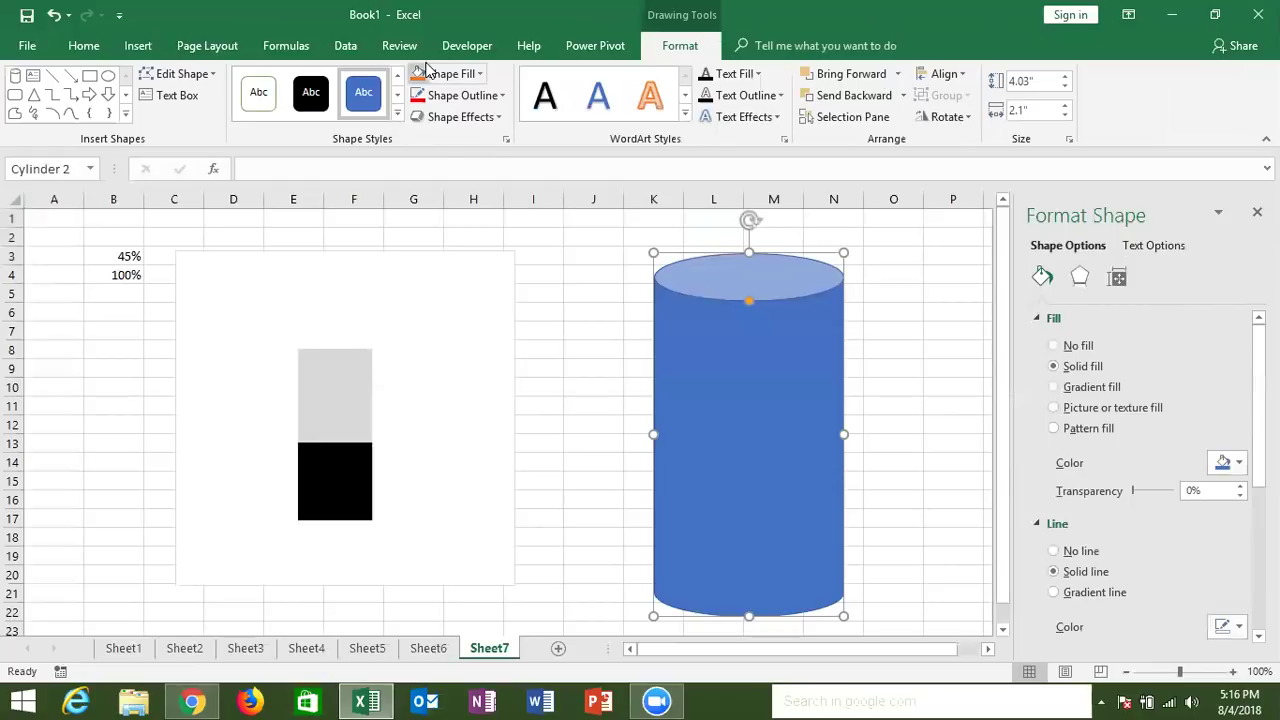
Step: Give the cylinder a white fill and a thick 3 pt red outline
left_click(443, 79)
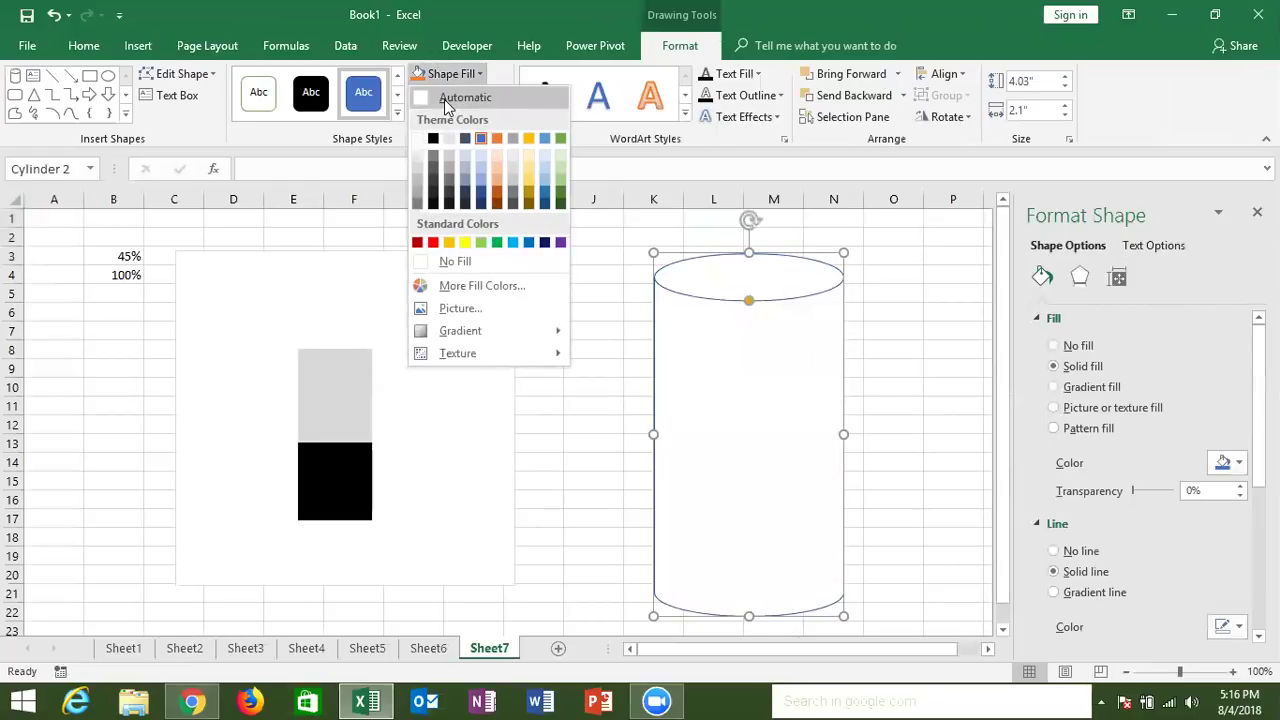
left_click(427, 136)
left_click(462, 95)
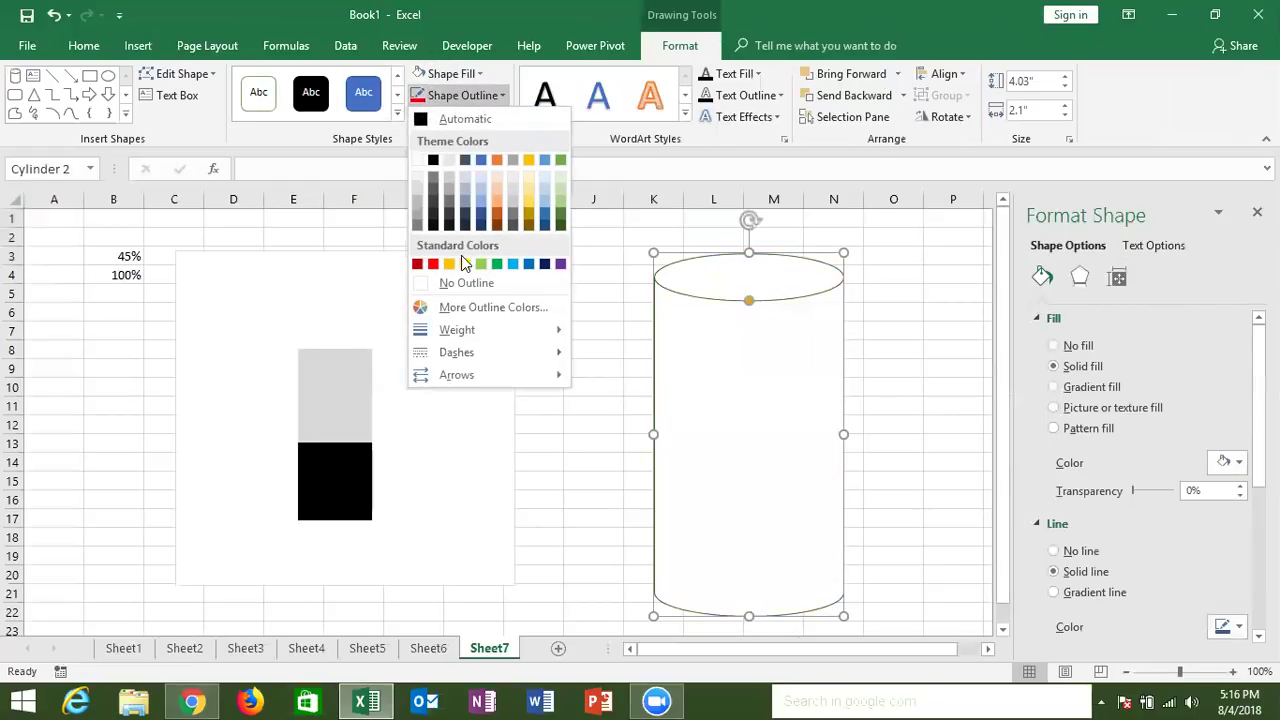
left_click(433, 265)
left_click(464, 95)
mouse_move(490, 337)
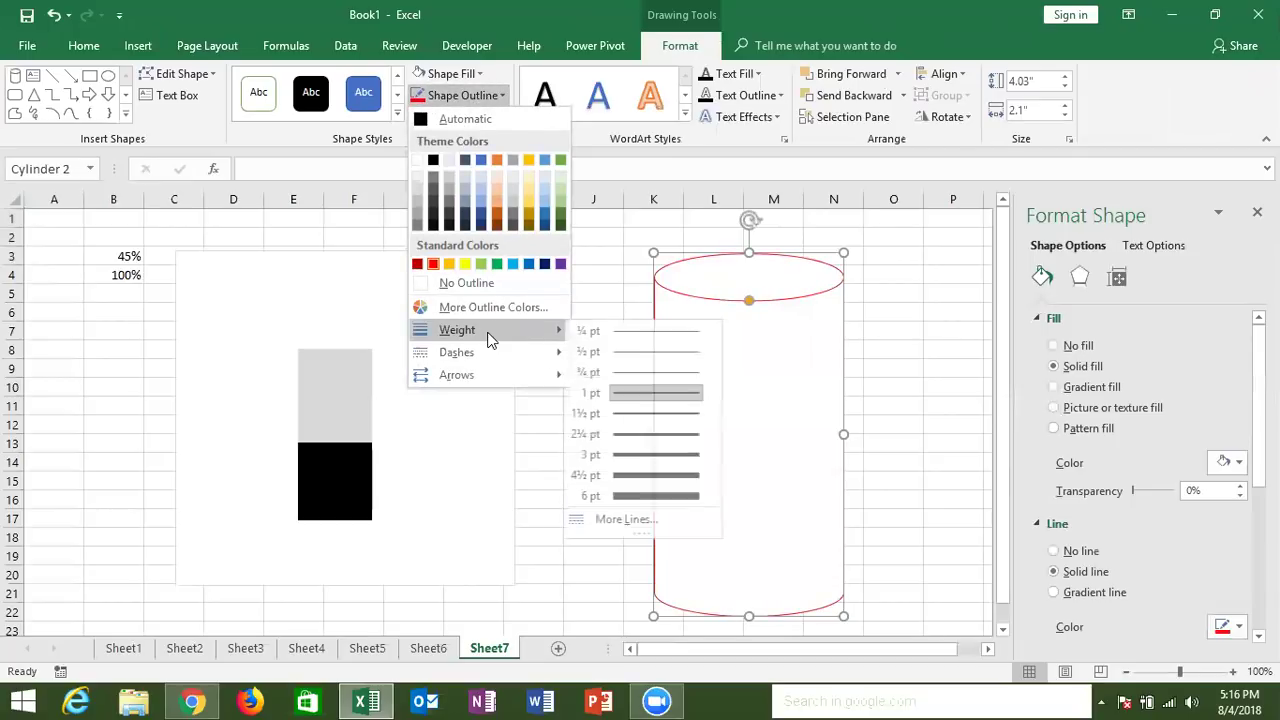
left_click(667, 461)
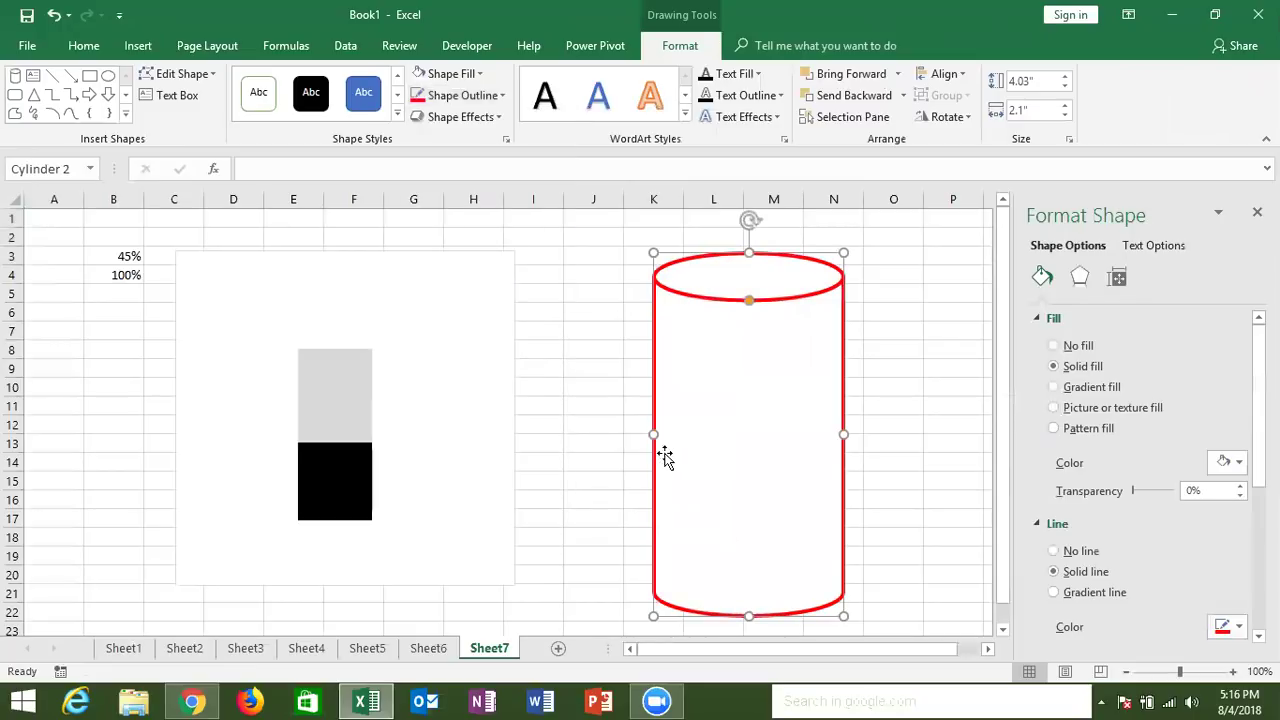
left_click(590, 385)
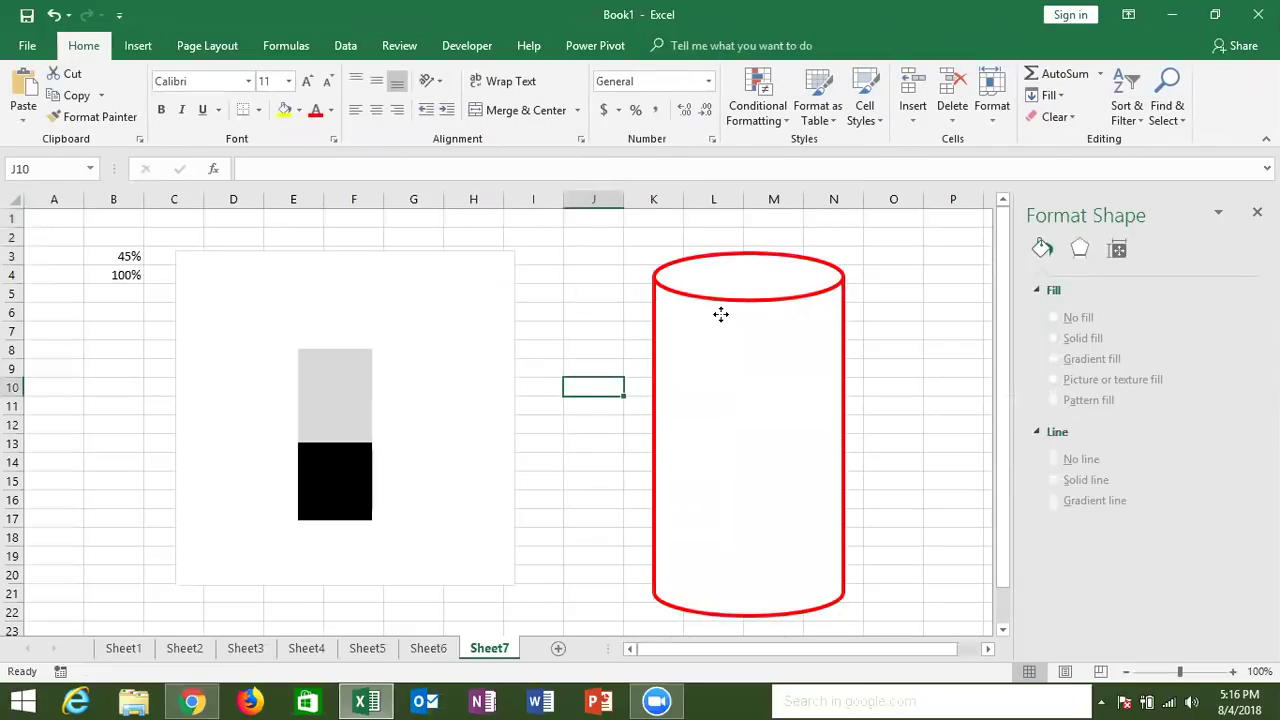
Step: Picture-fill the tall 100% bar with the copied red-outlined cylinder from the clipboard
left_click(720, 314)
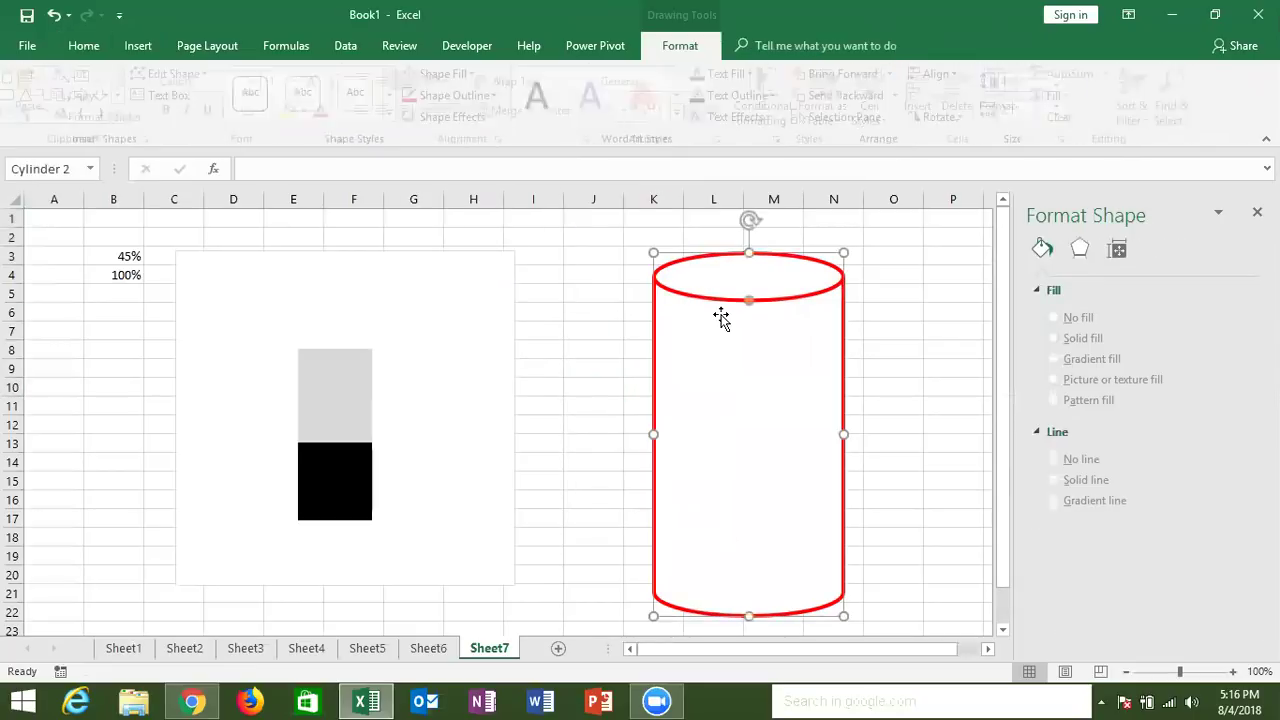
left_click(343, 401)
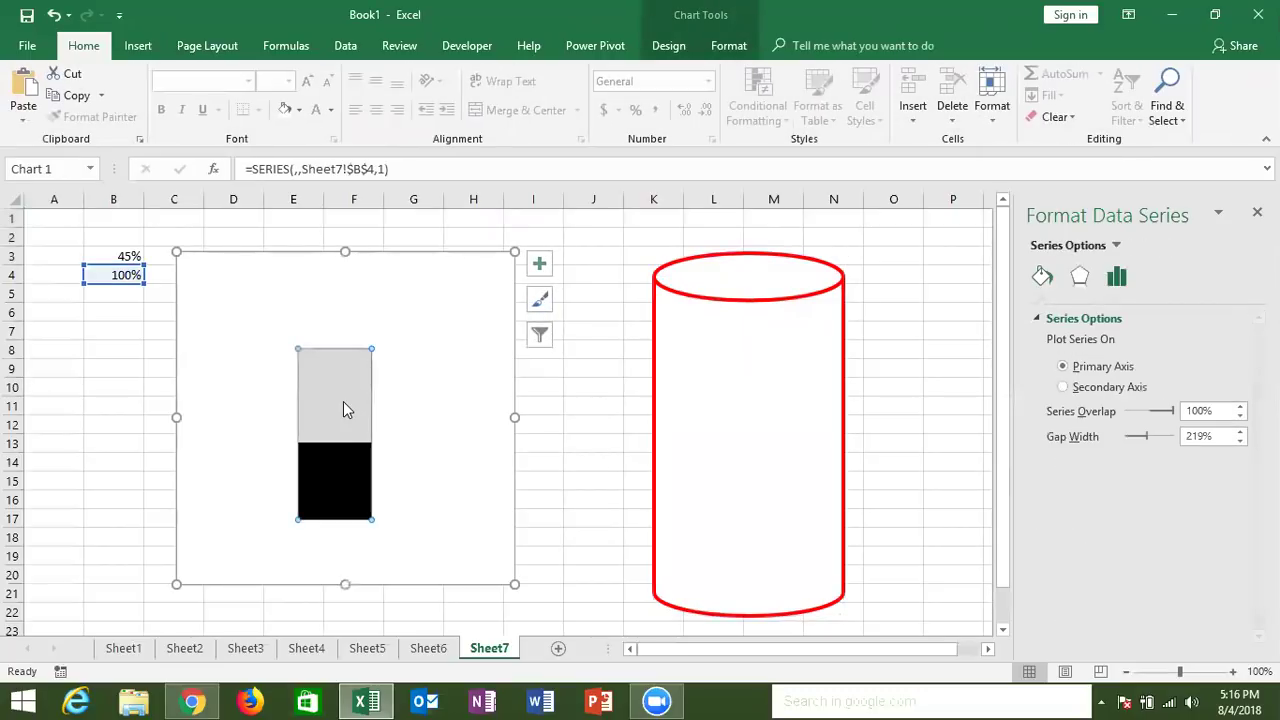
right_click(343, 401)
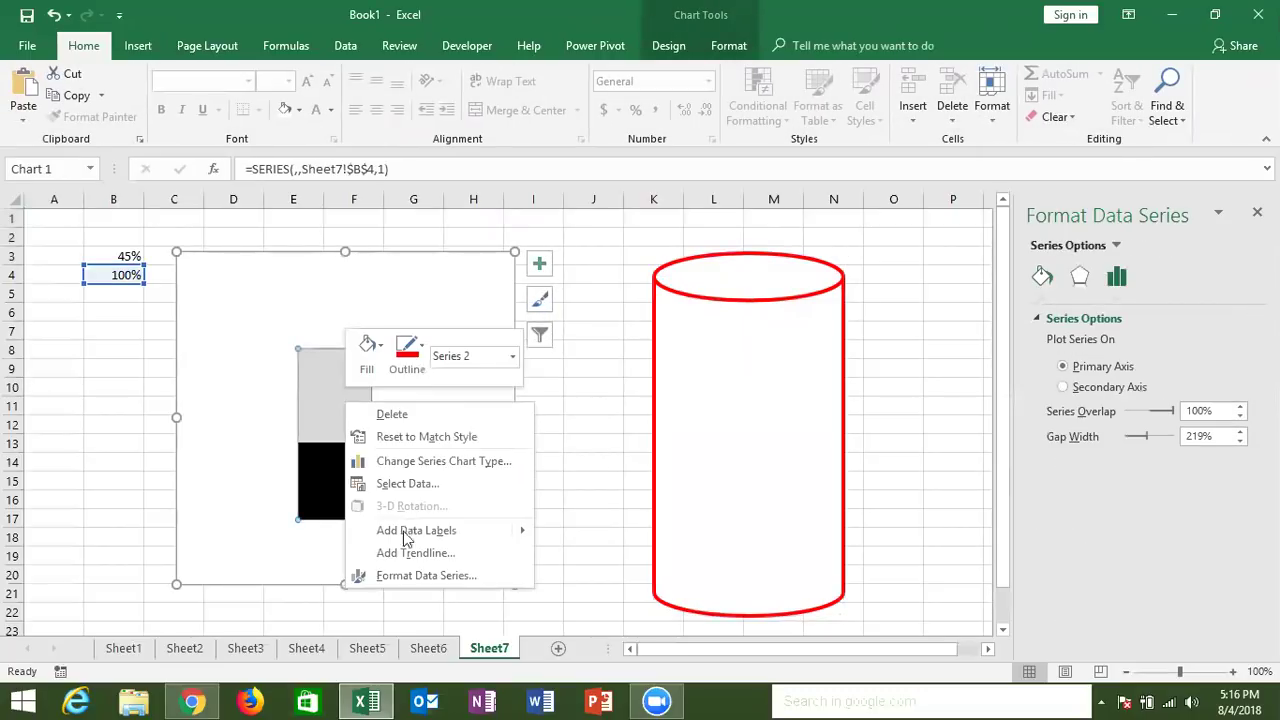
left_click(422, 575)
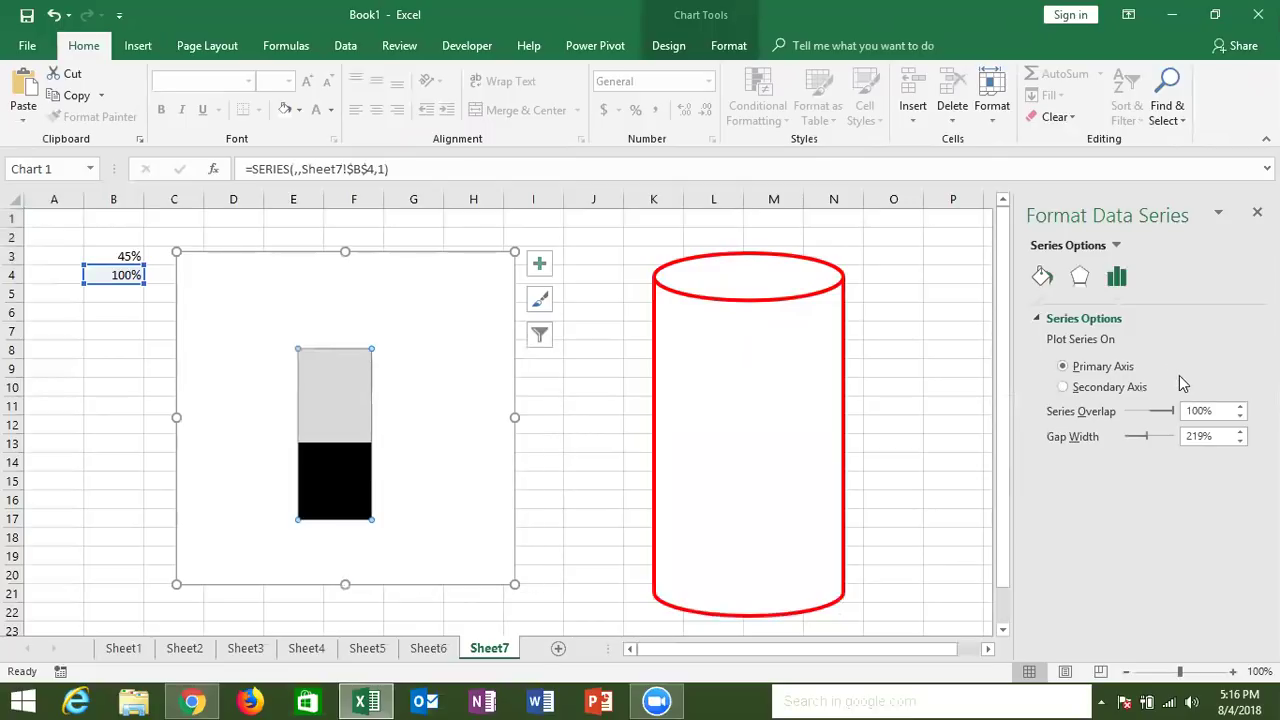
left_click(1040, 280)
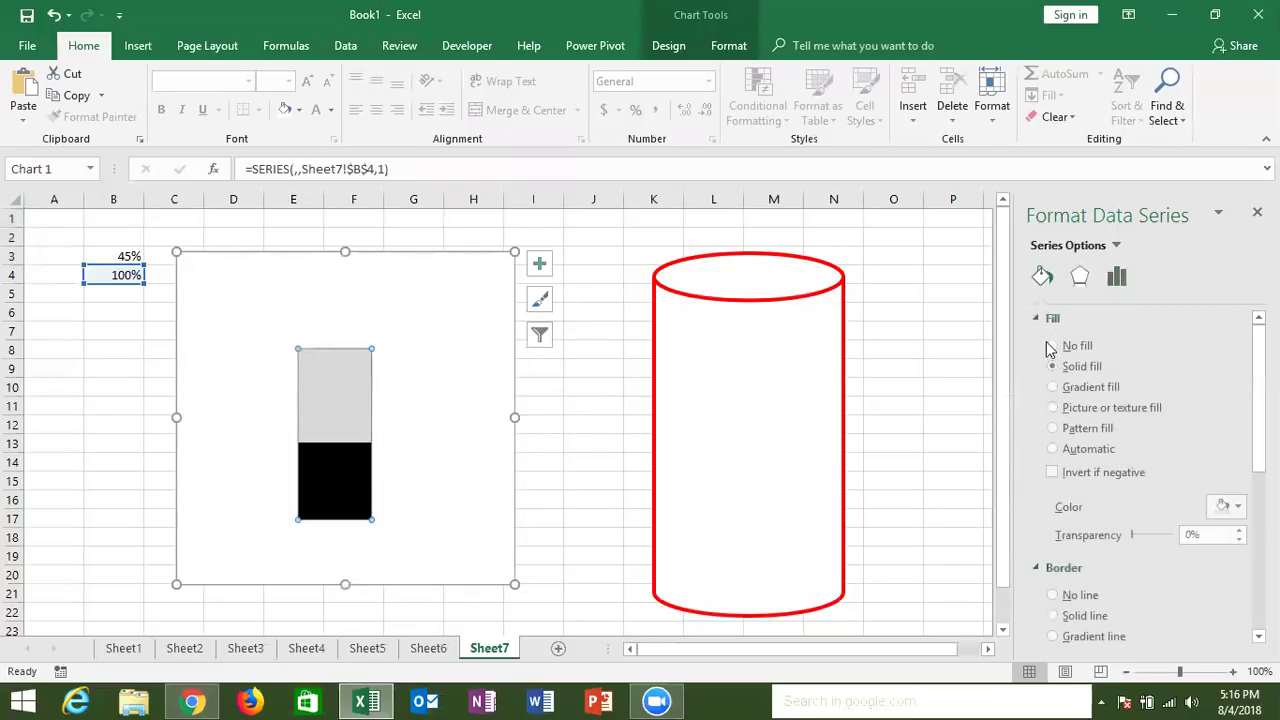
left_click(1053, 409)
left_click(1150, 528)
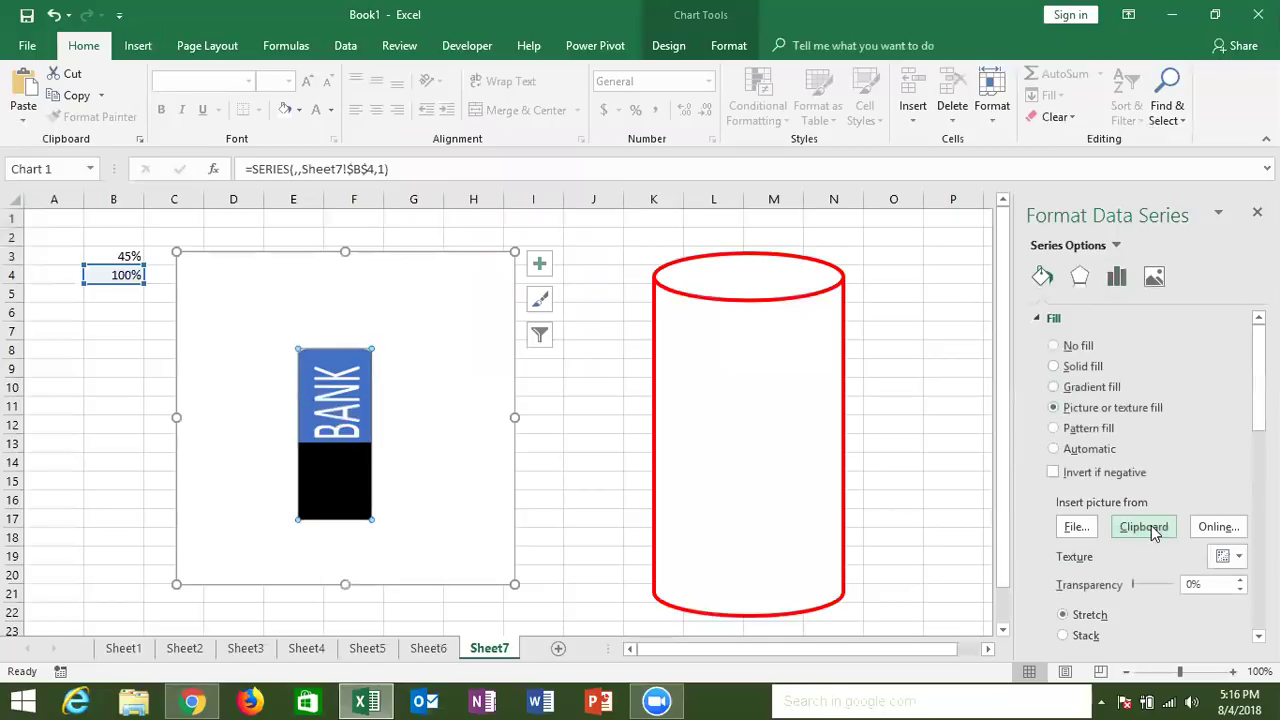
left_click(903, 428)
left_click(823, 375)
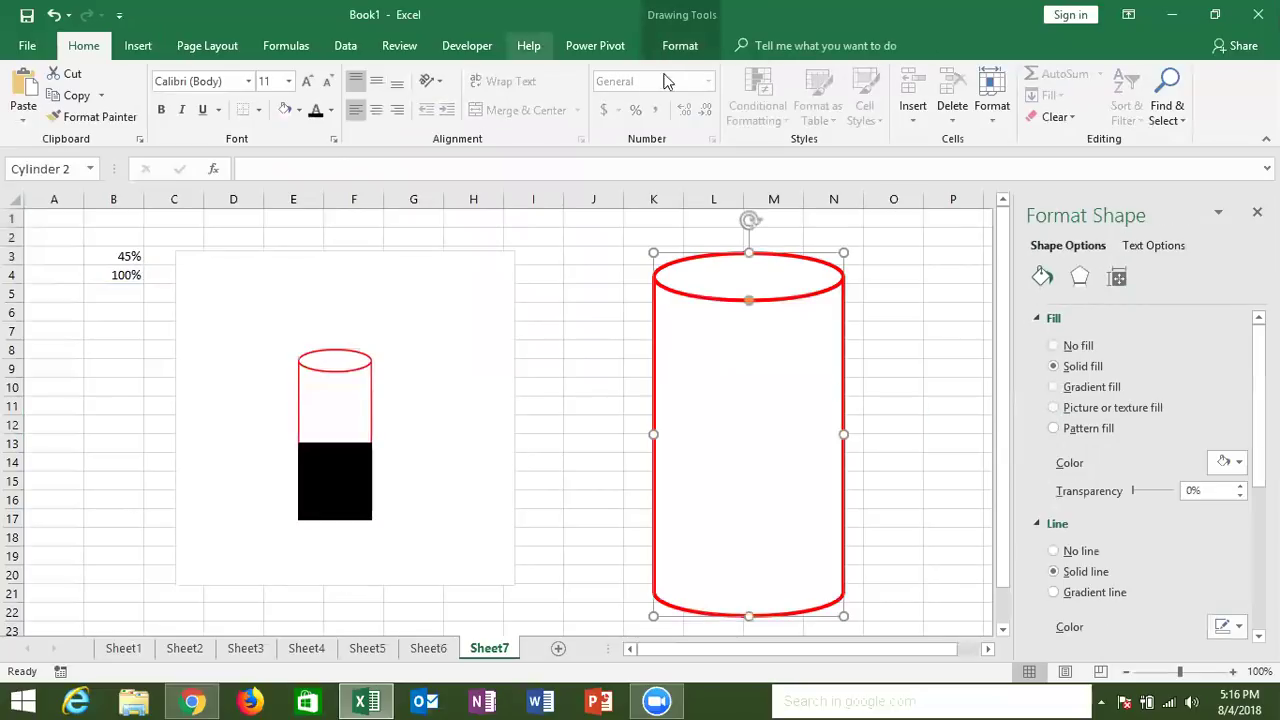
Step: Make the large cylinder solid red with no outline and copy it
left_click(680, 45)
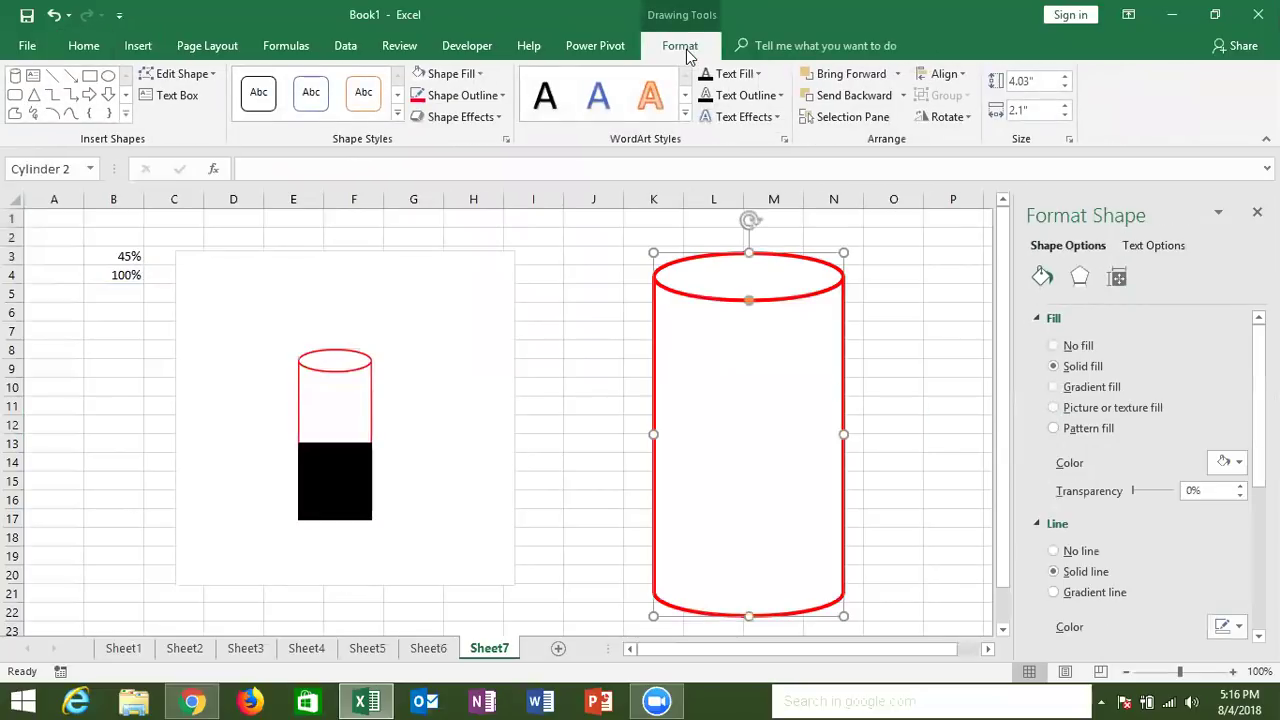
left_click(477, 97)
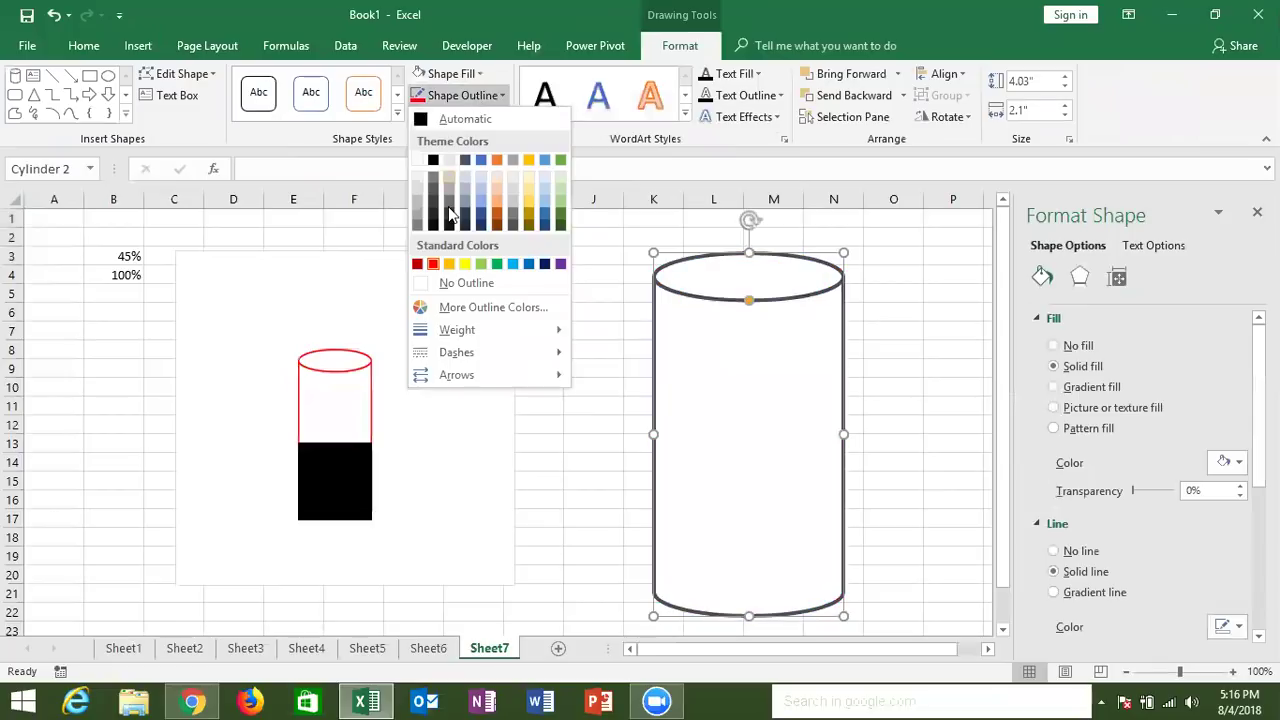
left_click(443, 284)
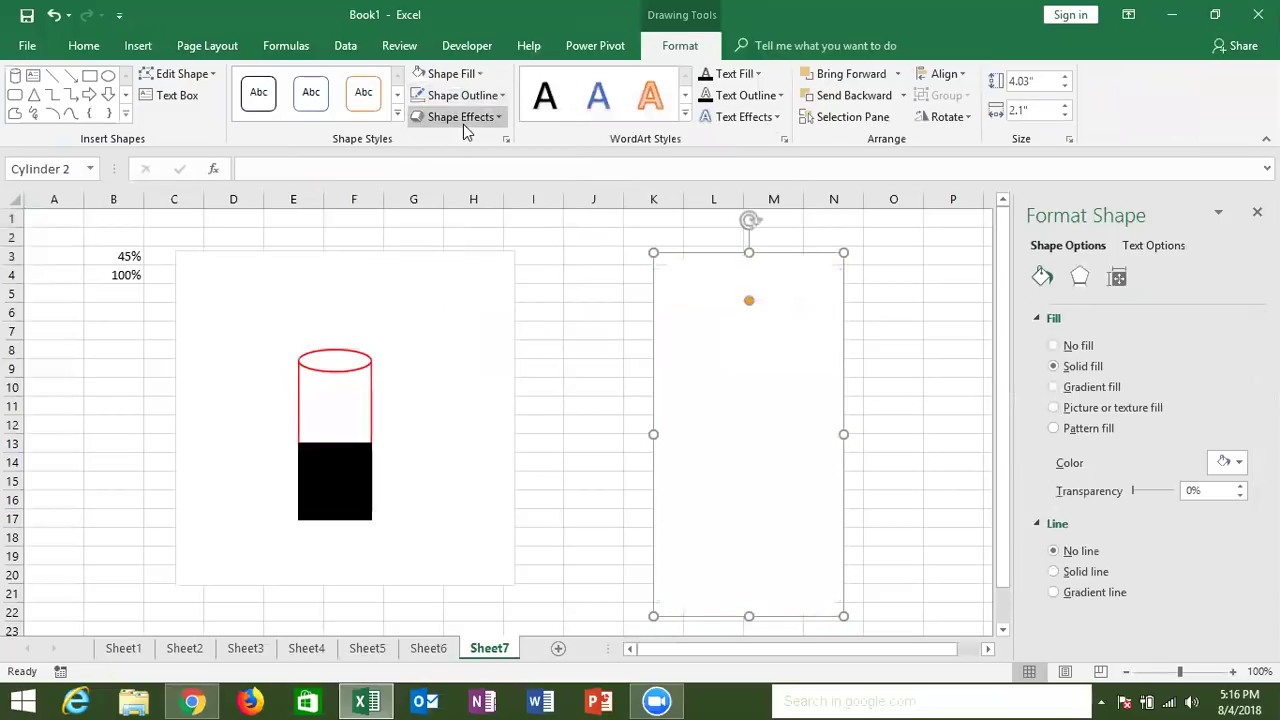
left_click(450, 75)
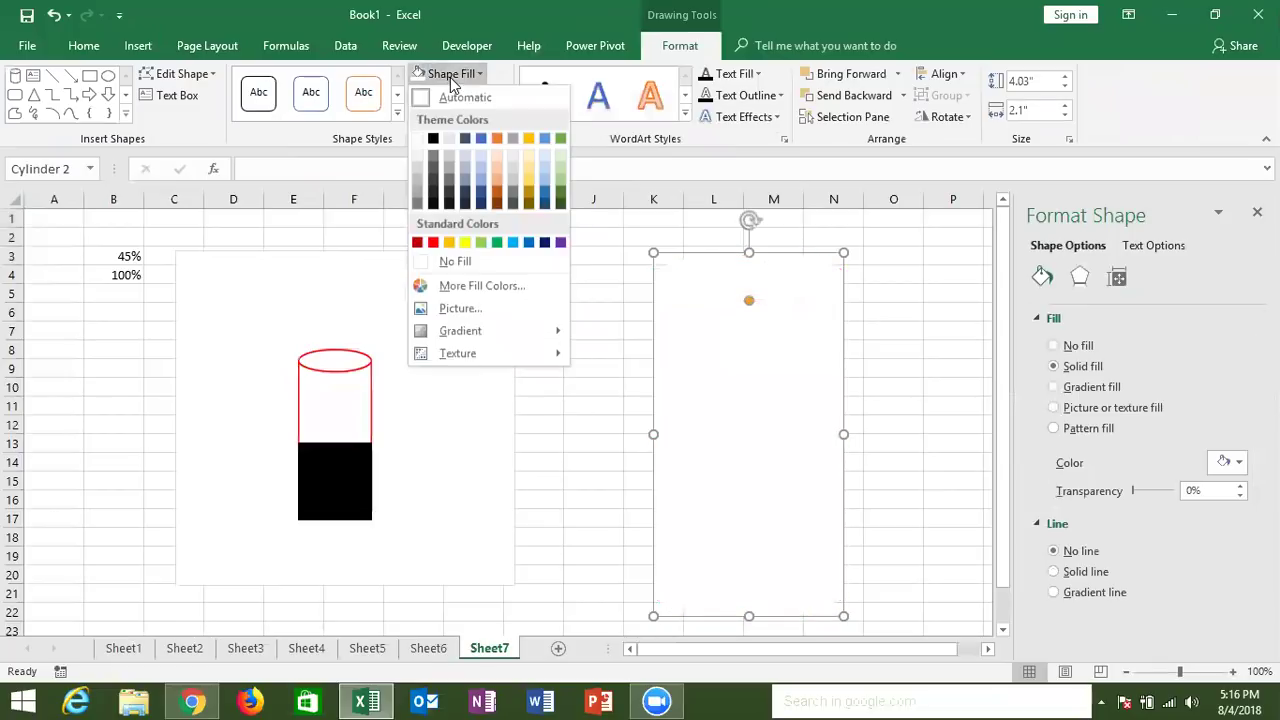
left_click(433, 242)
mouse_move(336, 368)
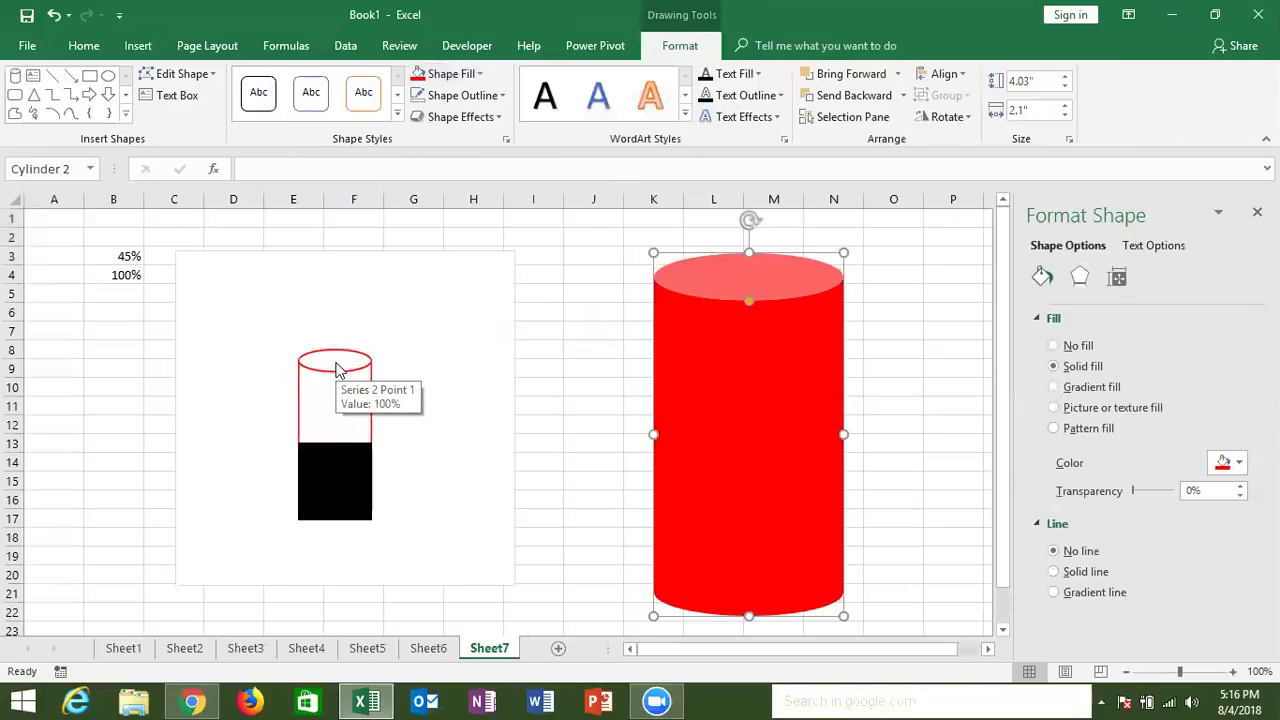
left_click(849, 327)
left_click(823, 330)
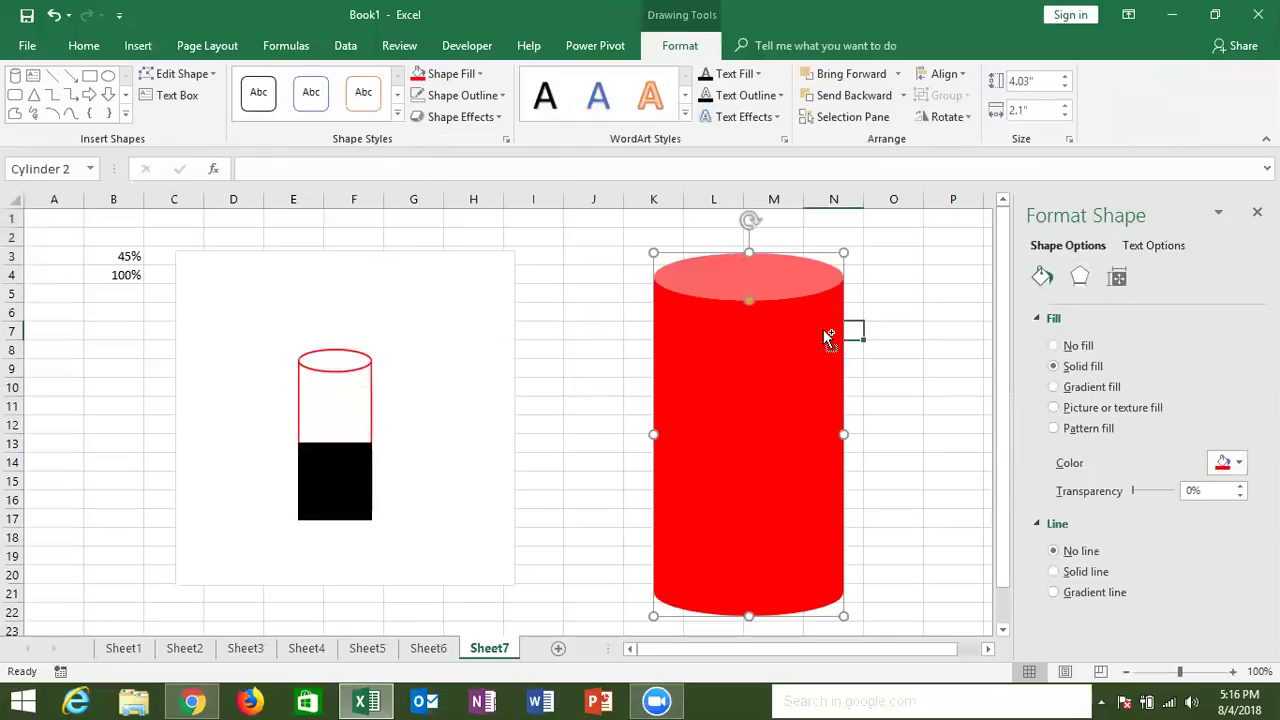
key("Escape")
key("ctrl+c")
Step: Switch the chart's black 45% bar to a picture fill
left_click(358, 476)
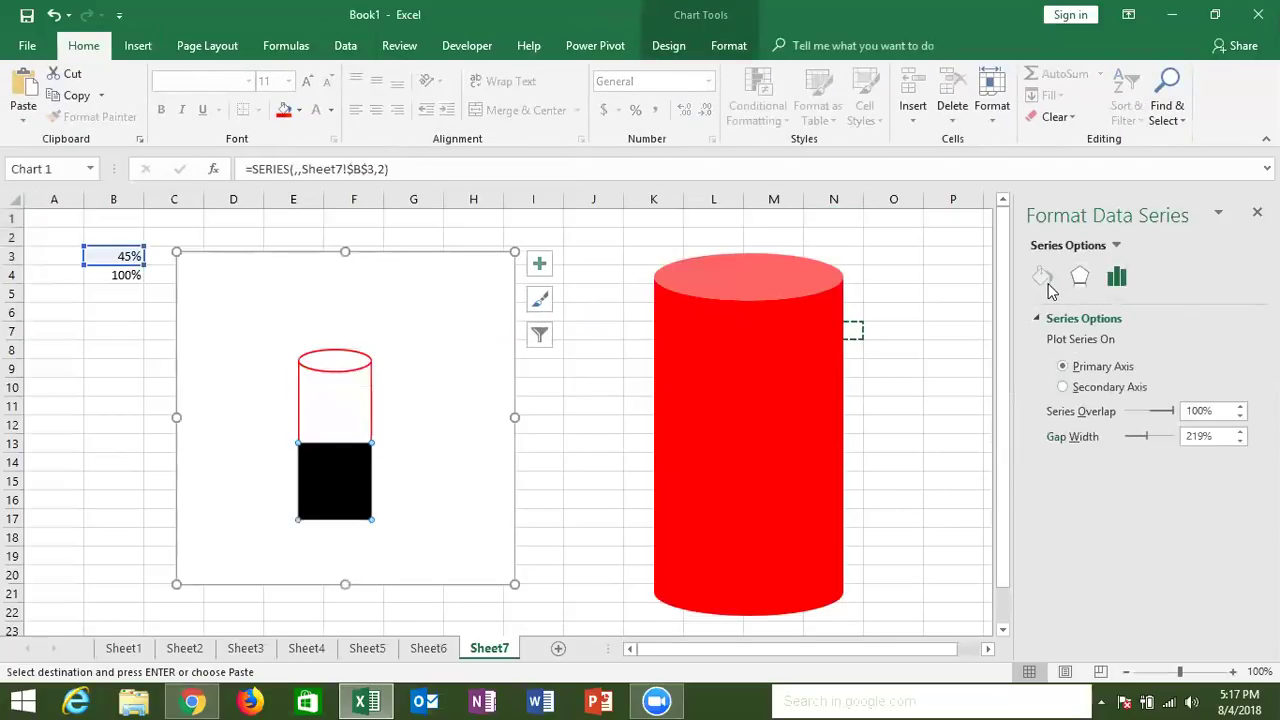
left_click(1043, 281)
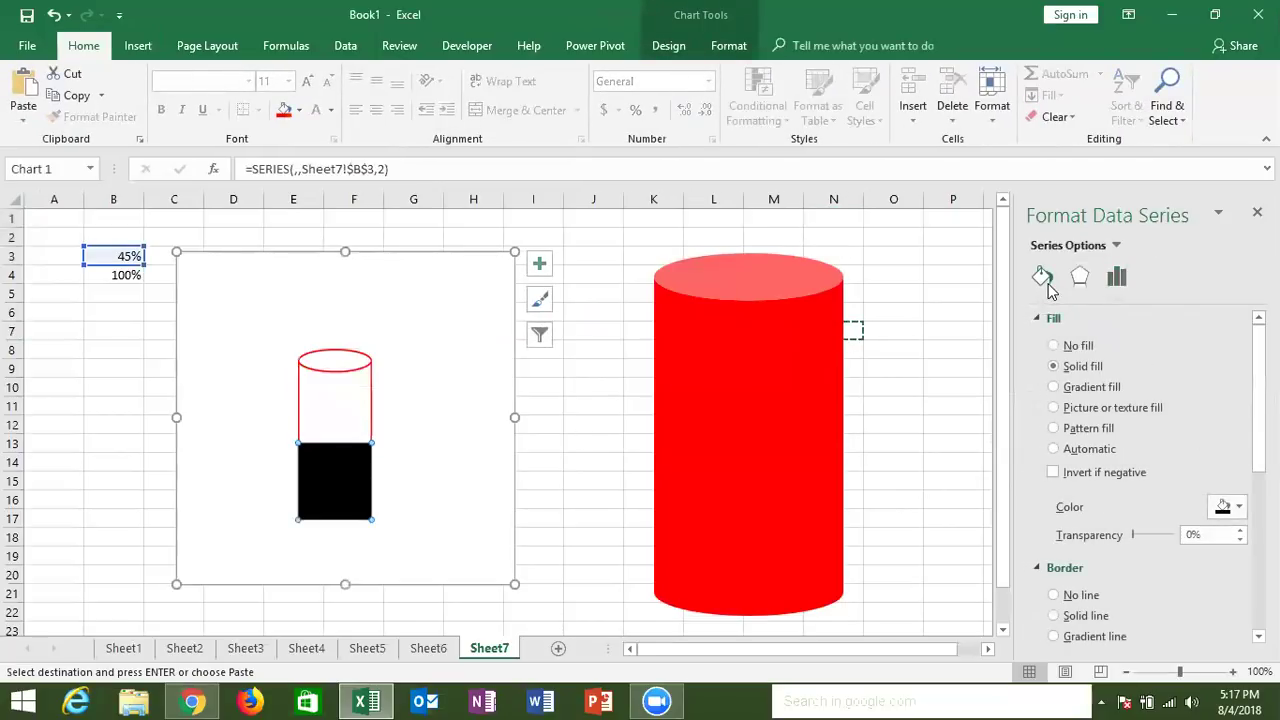
left_click(1055, 407)
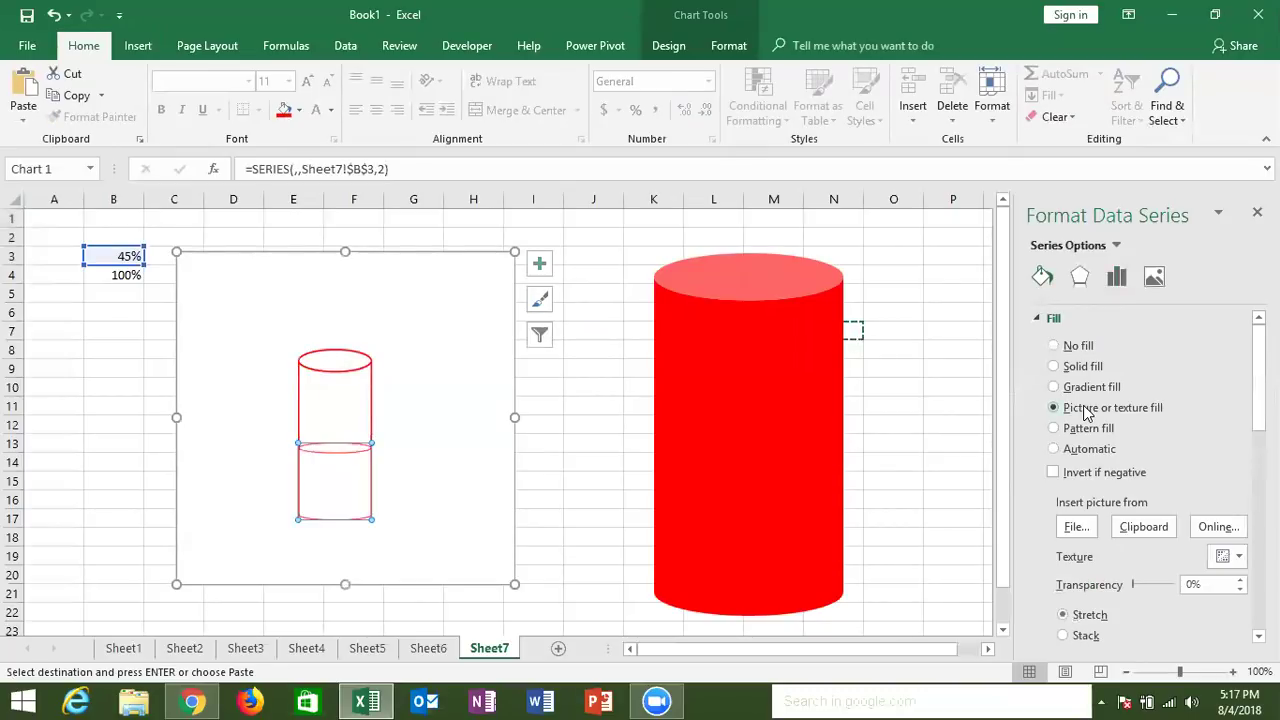
Step: Fill the 45% bar with the copied red cylinder and shift the large cylinder left
left_click(1145, 528)
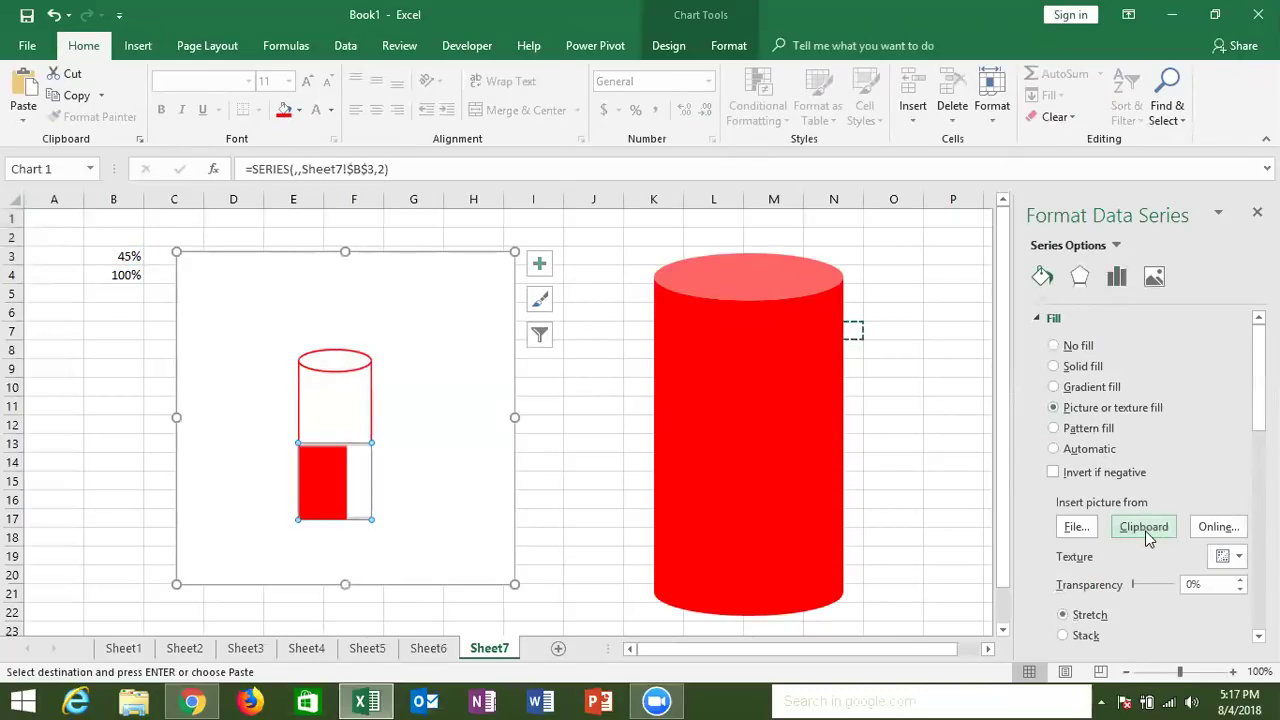
left_click(960, 500)
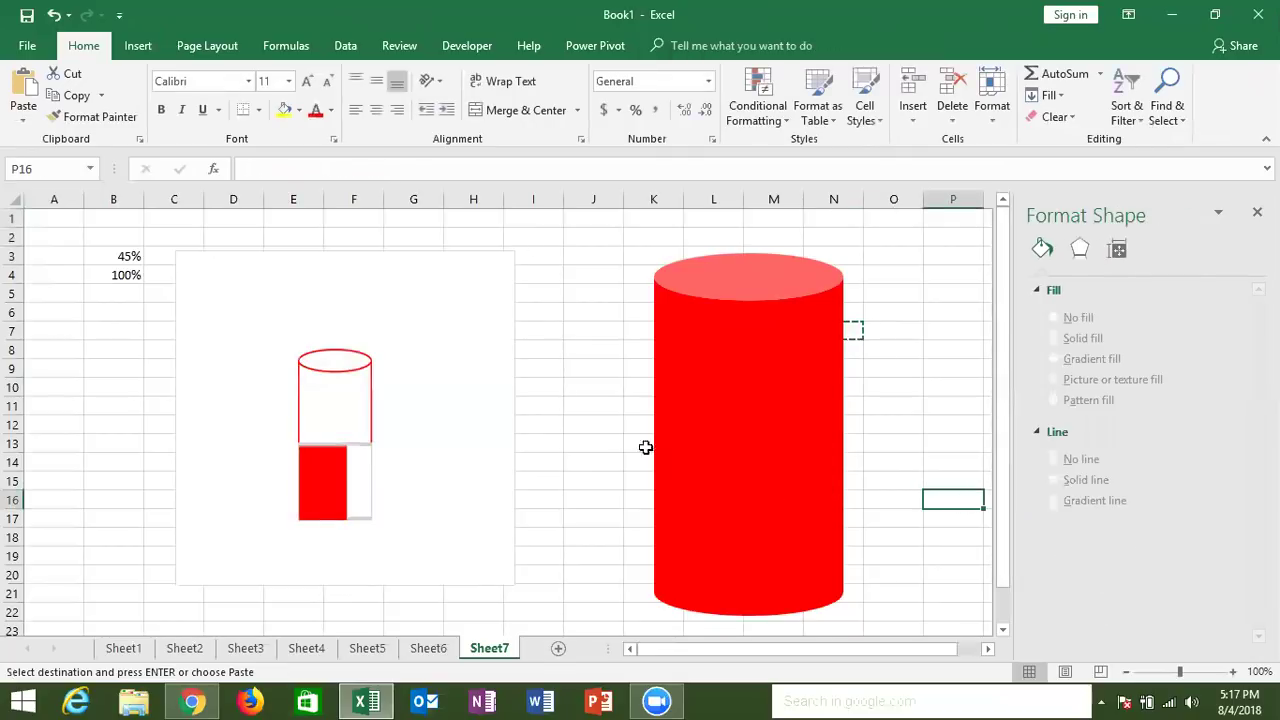
left_click(353, 498)
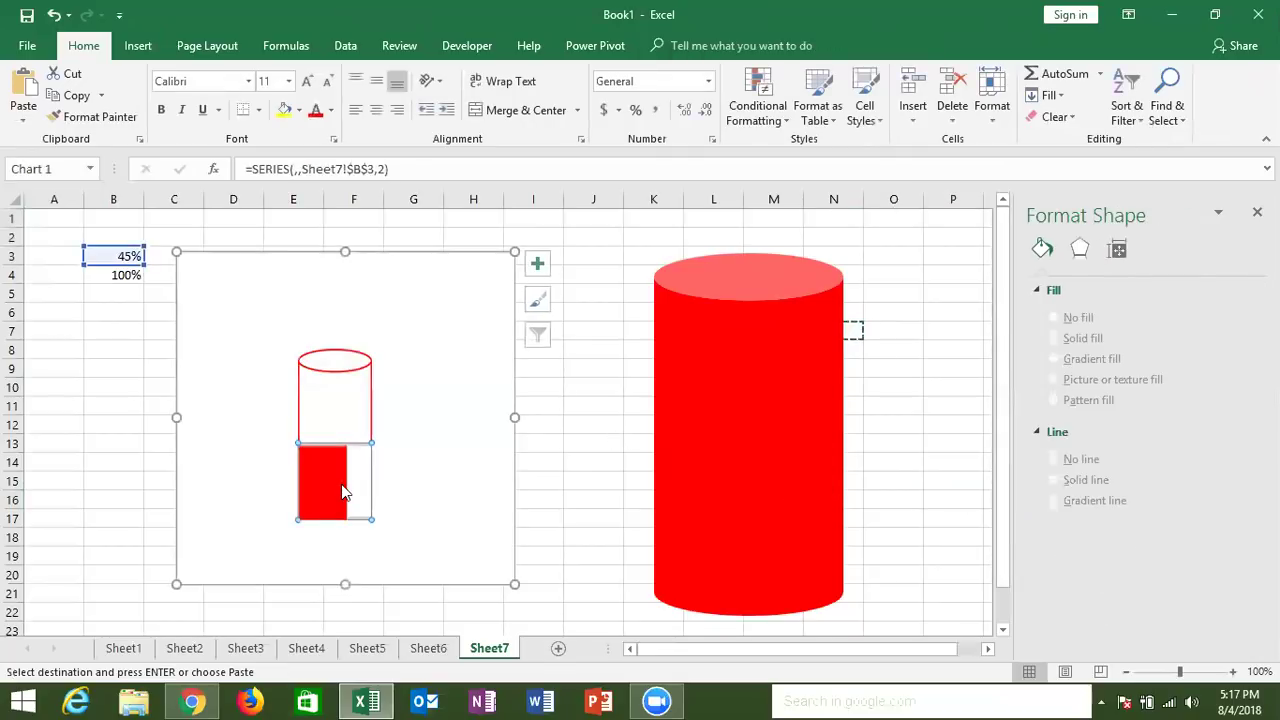
left_click(681, 441)
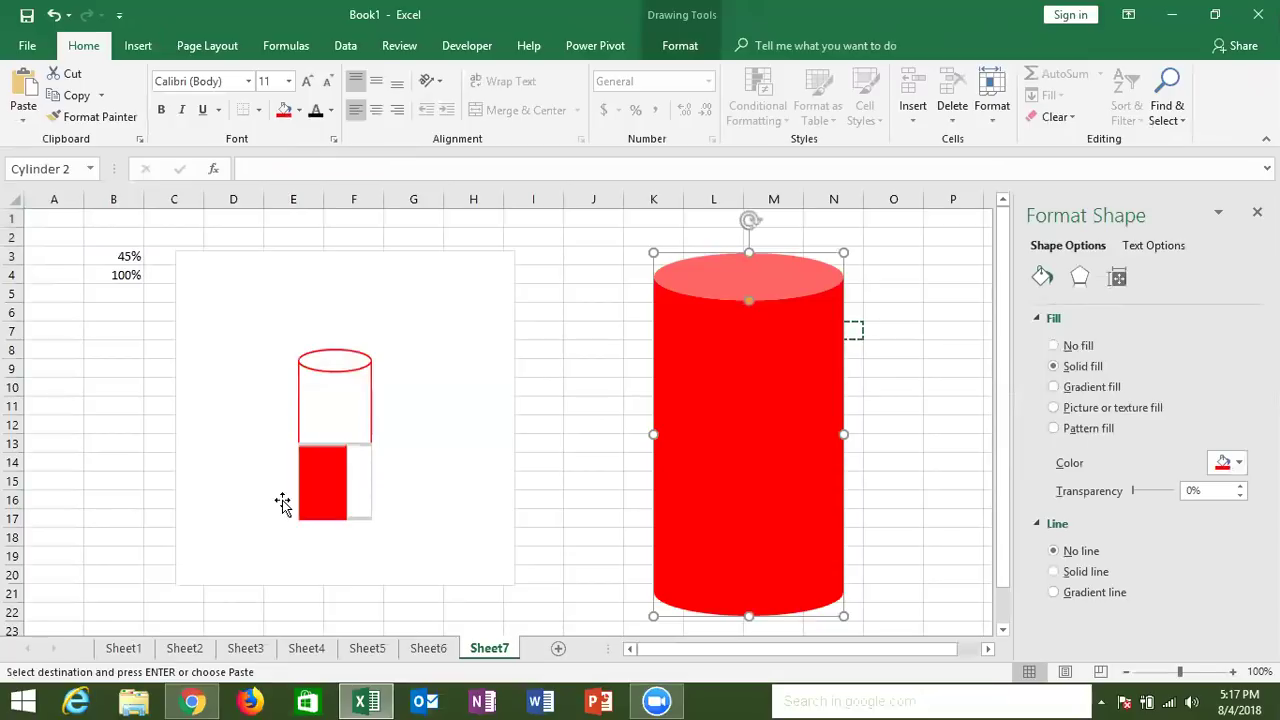
left_click(335, 495)
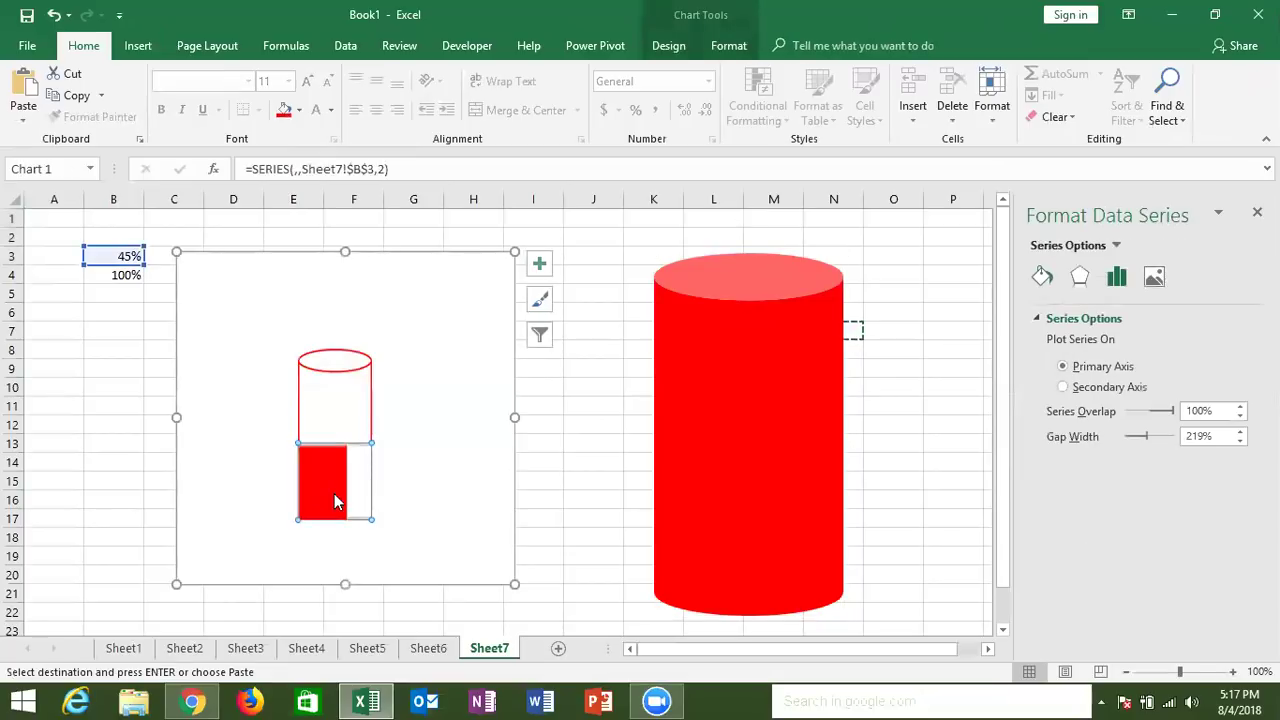
left_click(730, 427)
left_click_drag(730, 427, 620, 403)
Step: Reapply the clipboard red cylinder picture as the bar's fill
left_click(363, 471)
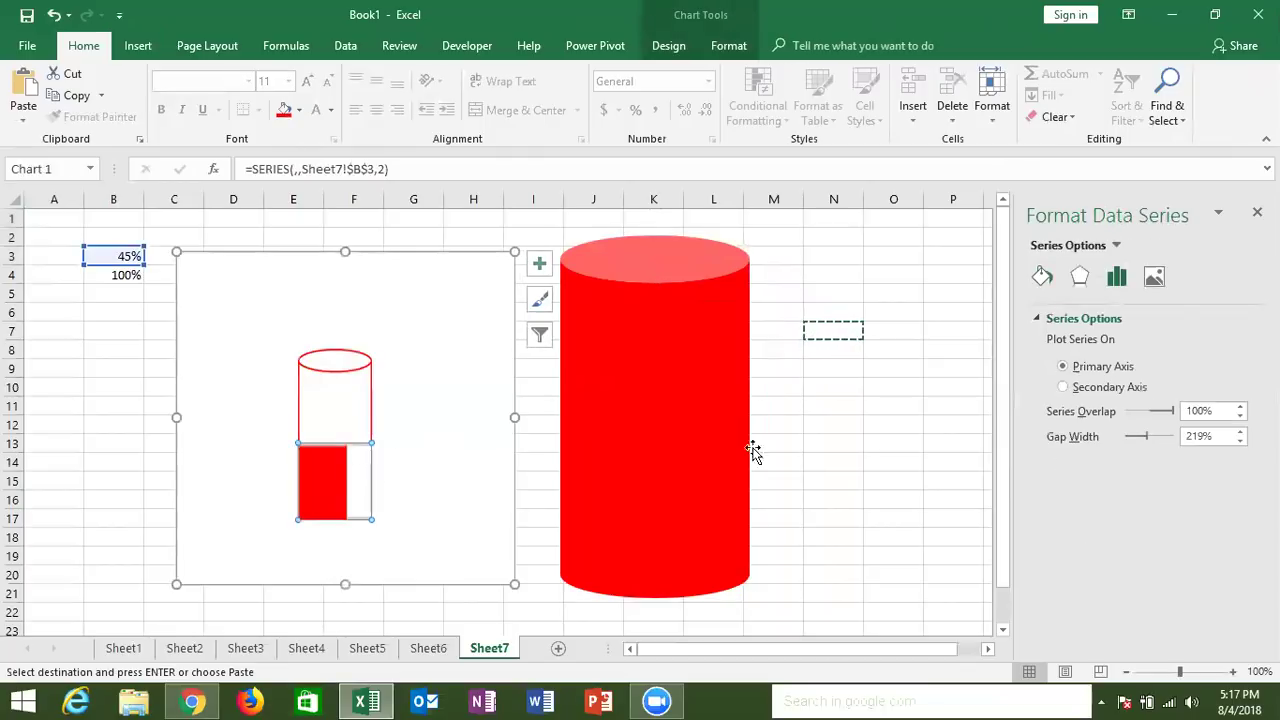
left_click(1044, 282)
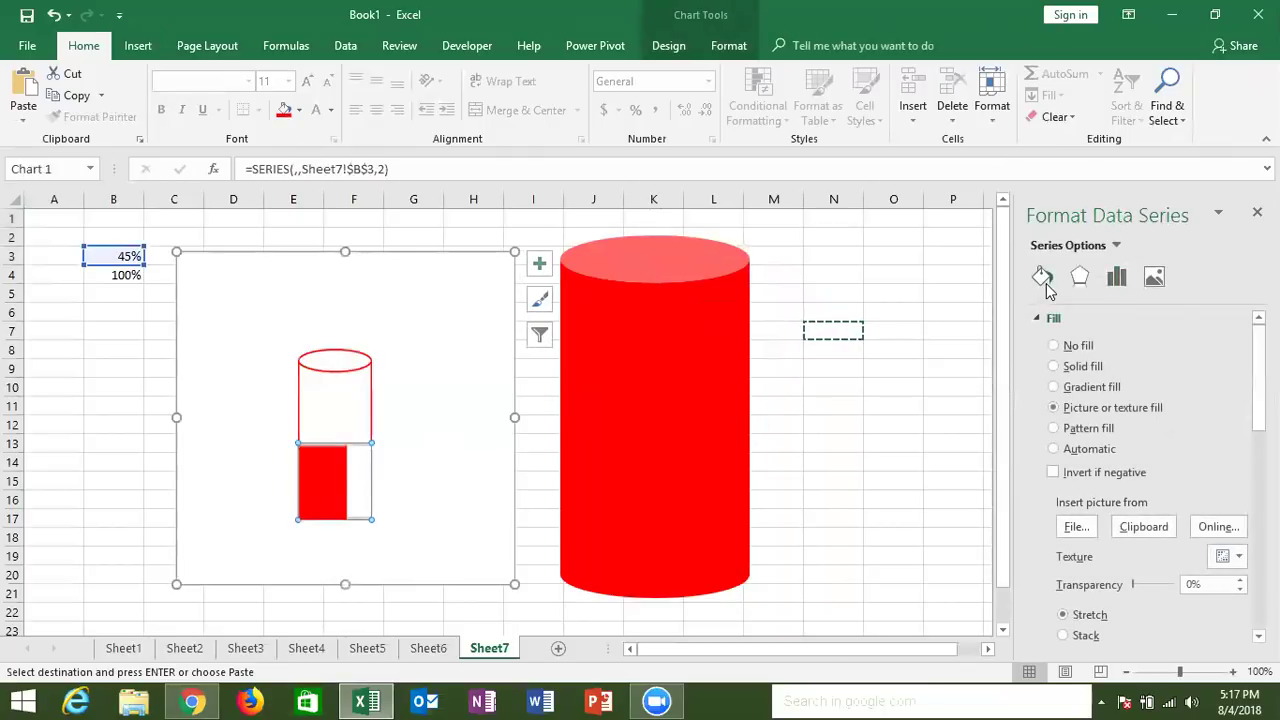
left_click(1138, 524)
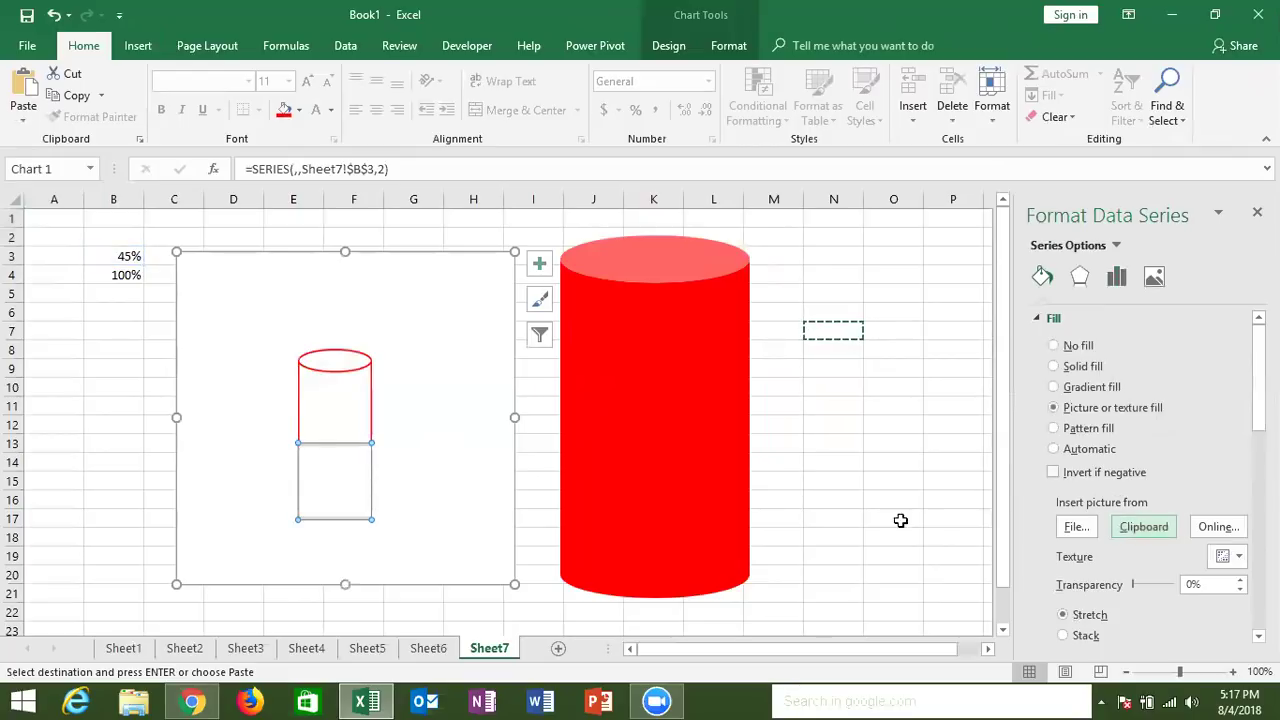
left_click(817, 410)
left_click(709, 357)
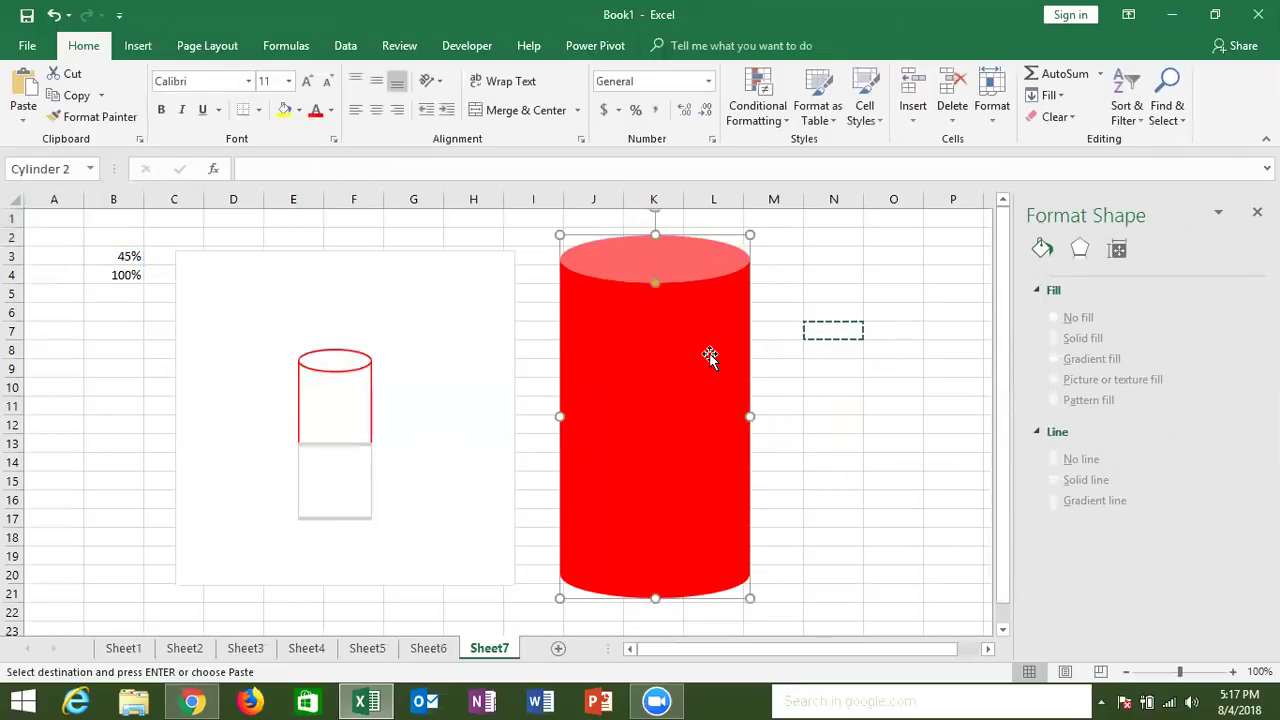
left_click(357, 471)
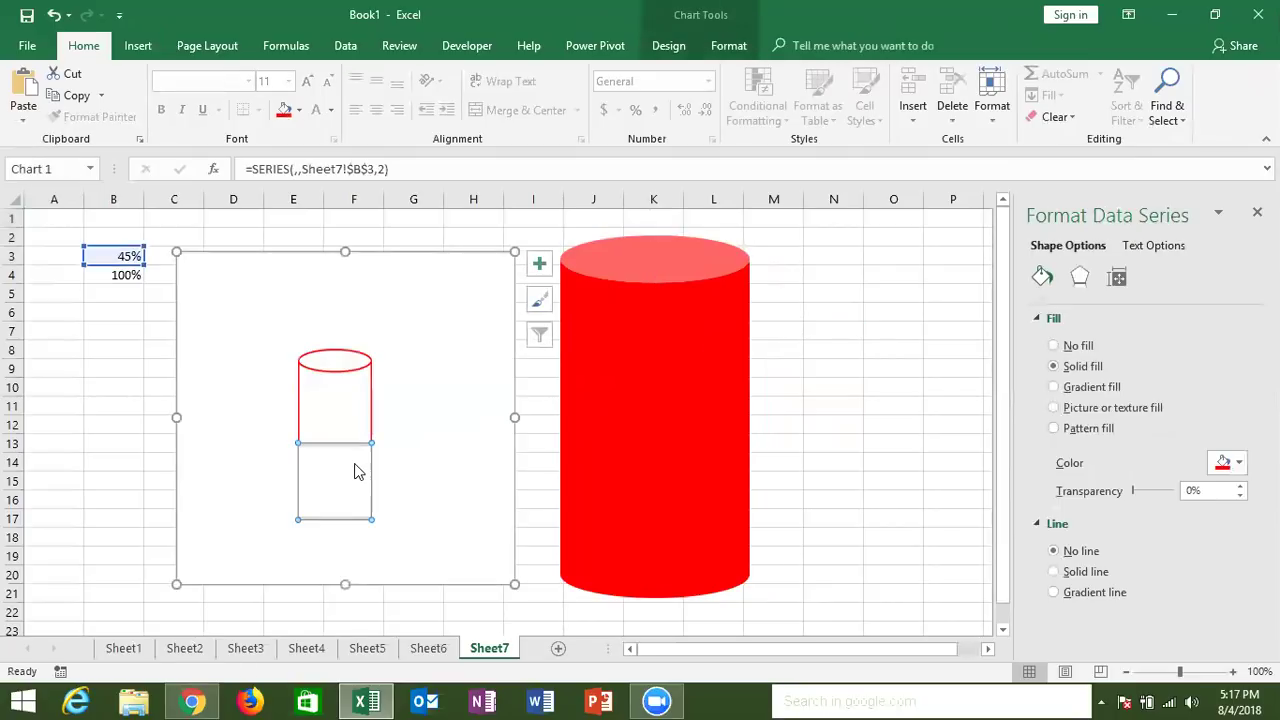
left_click(1043, 275)
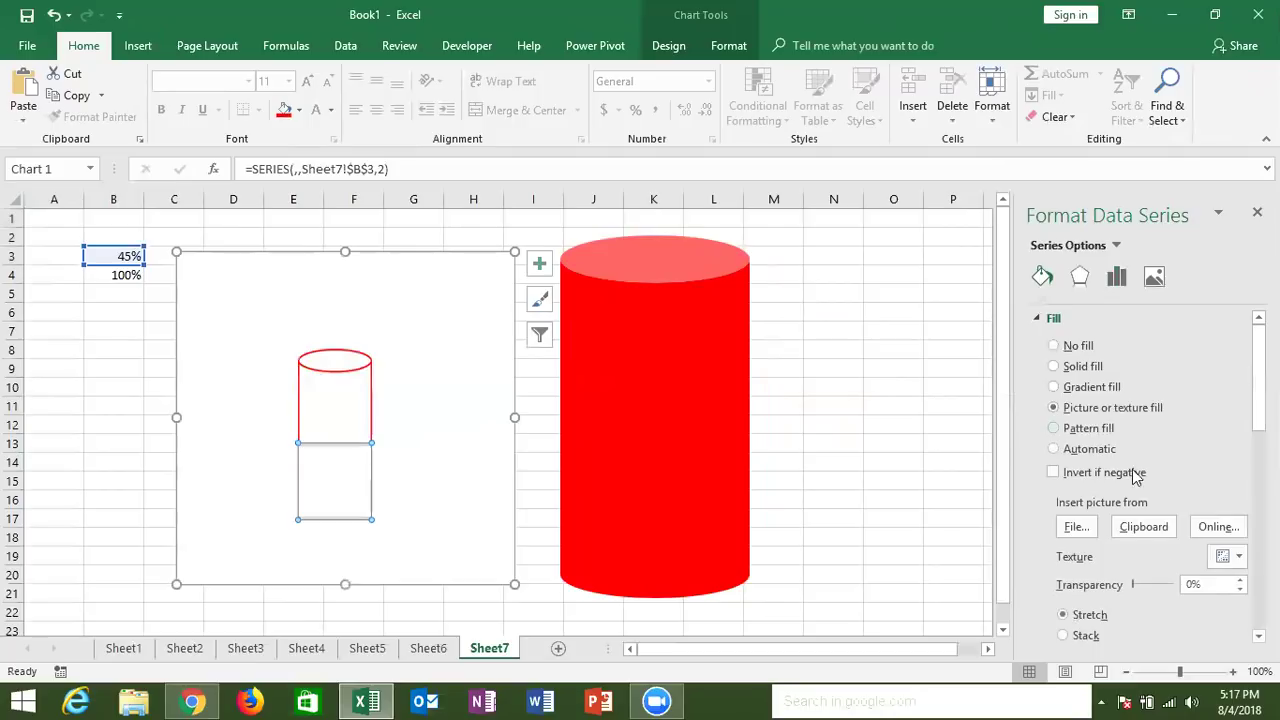
left_click(1148, 530)
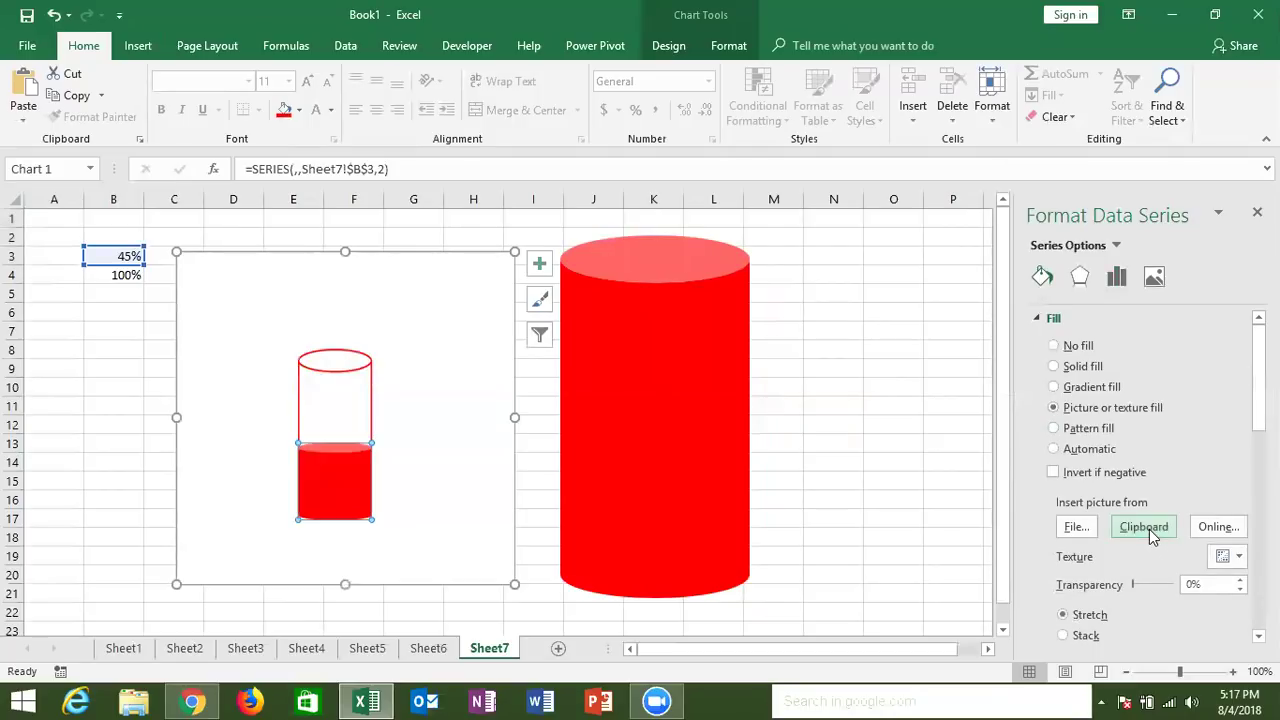
left_click(932, 505)
Step: Move the big cylinder aside and stretch the plot area out to the chart's corners
left_click_drag(695, 416, 861, 423)
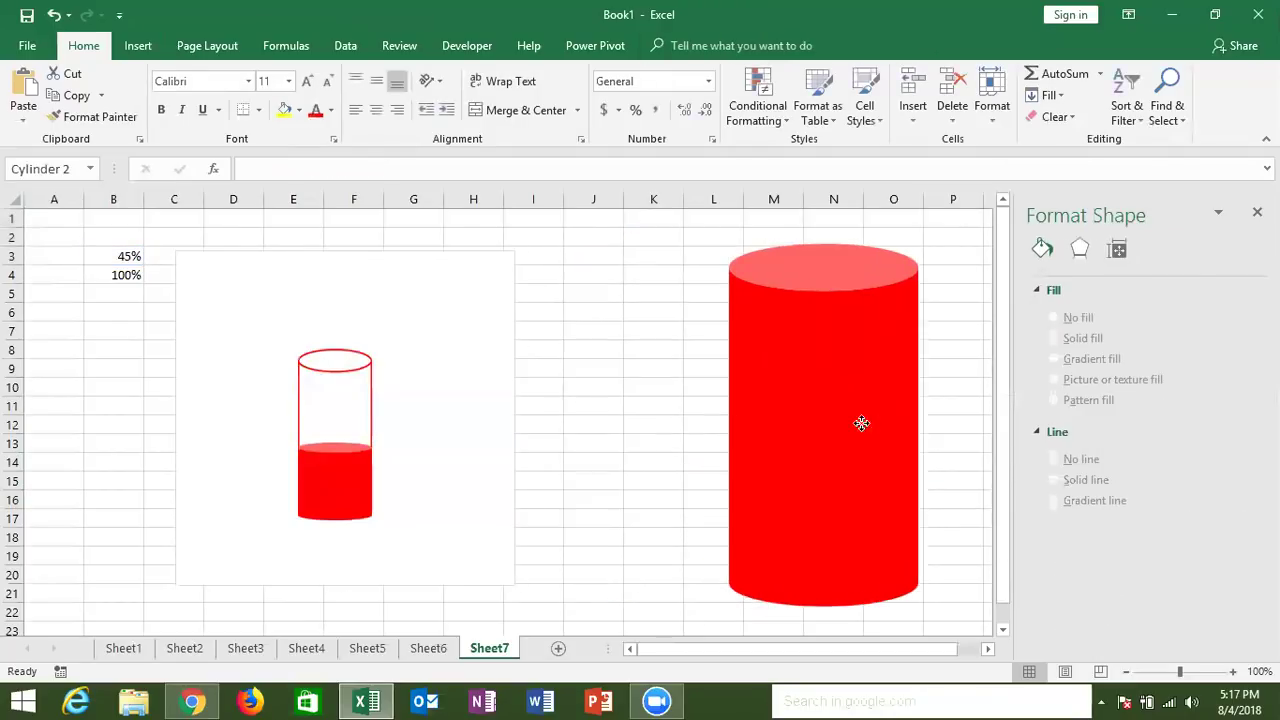
left_click(657, 387)
left_click(371, 372)
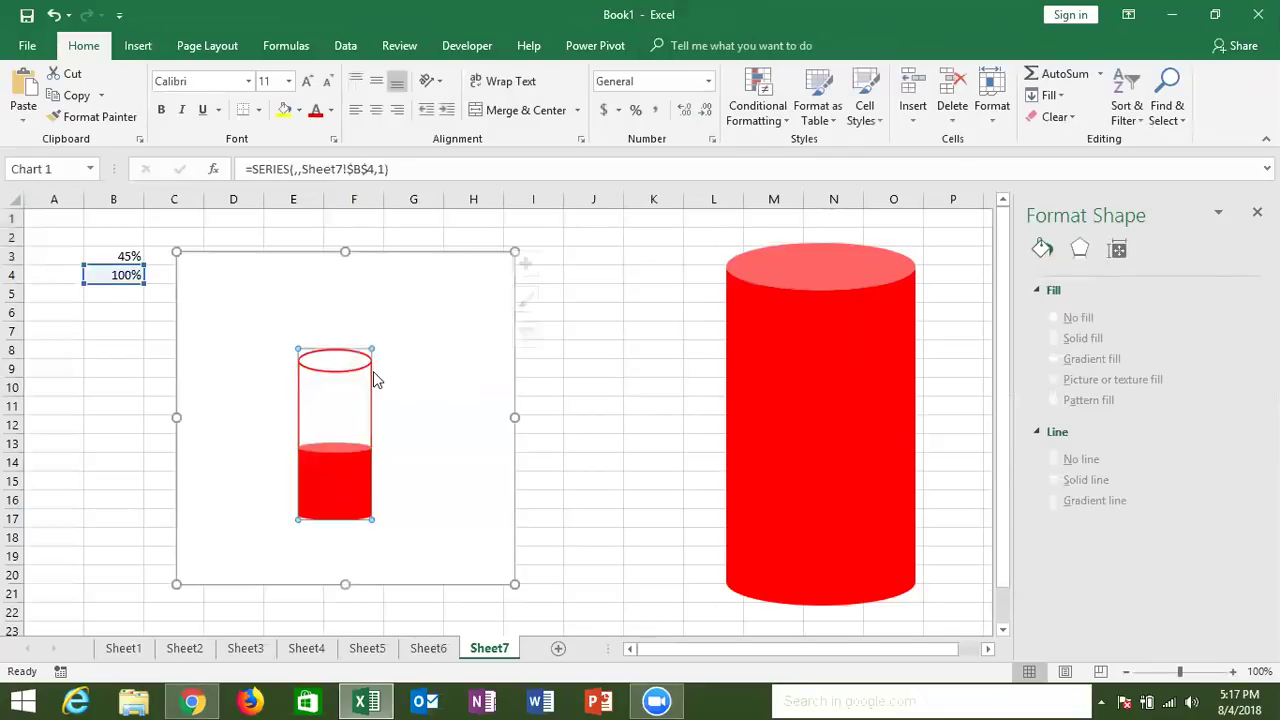
left_click(454, 322)
left_click_drag(453, 313, 509, 258)
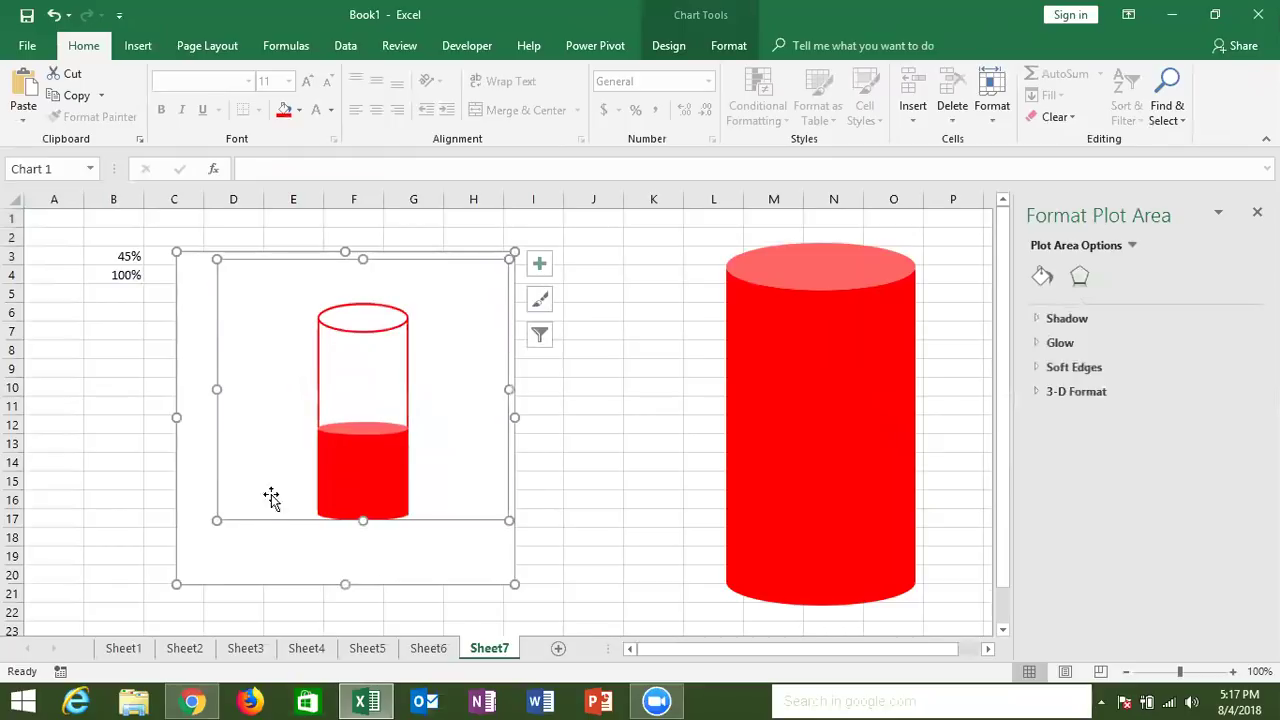
left_click_drag(217, 520, 180, 578)
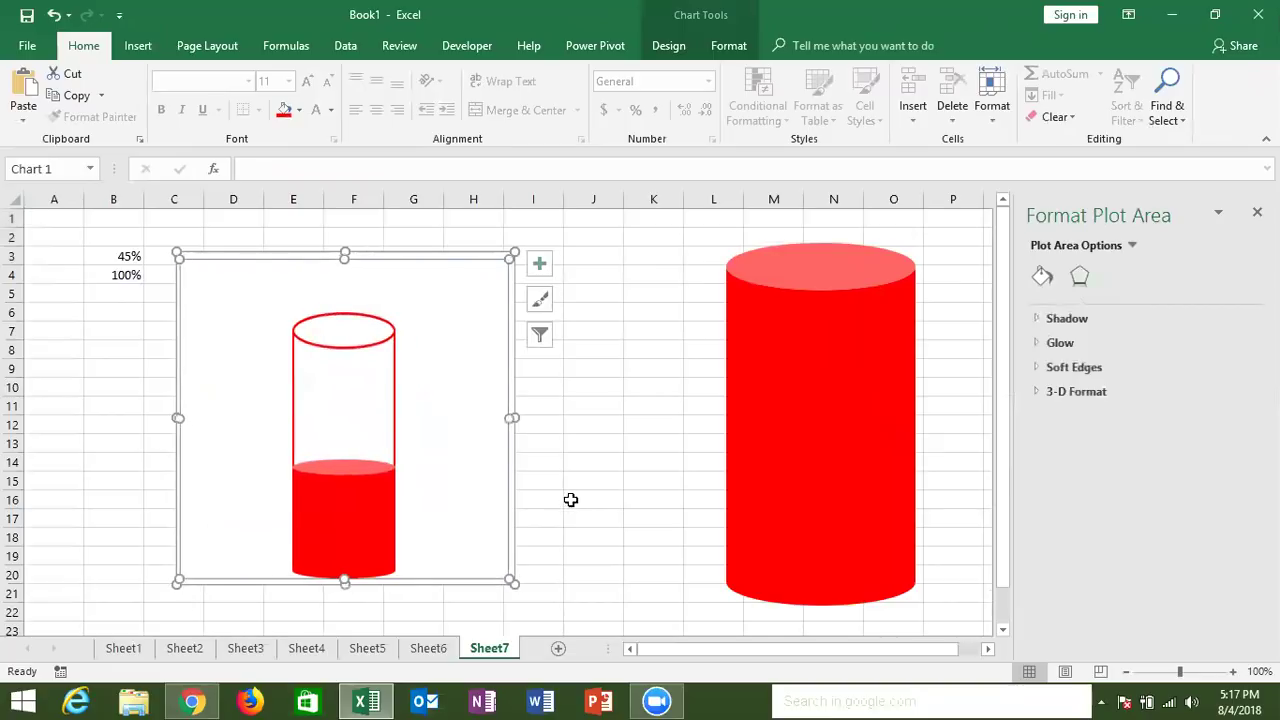
left_click(400, 606)
left_click(352, 583)
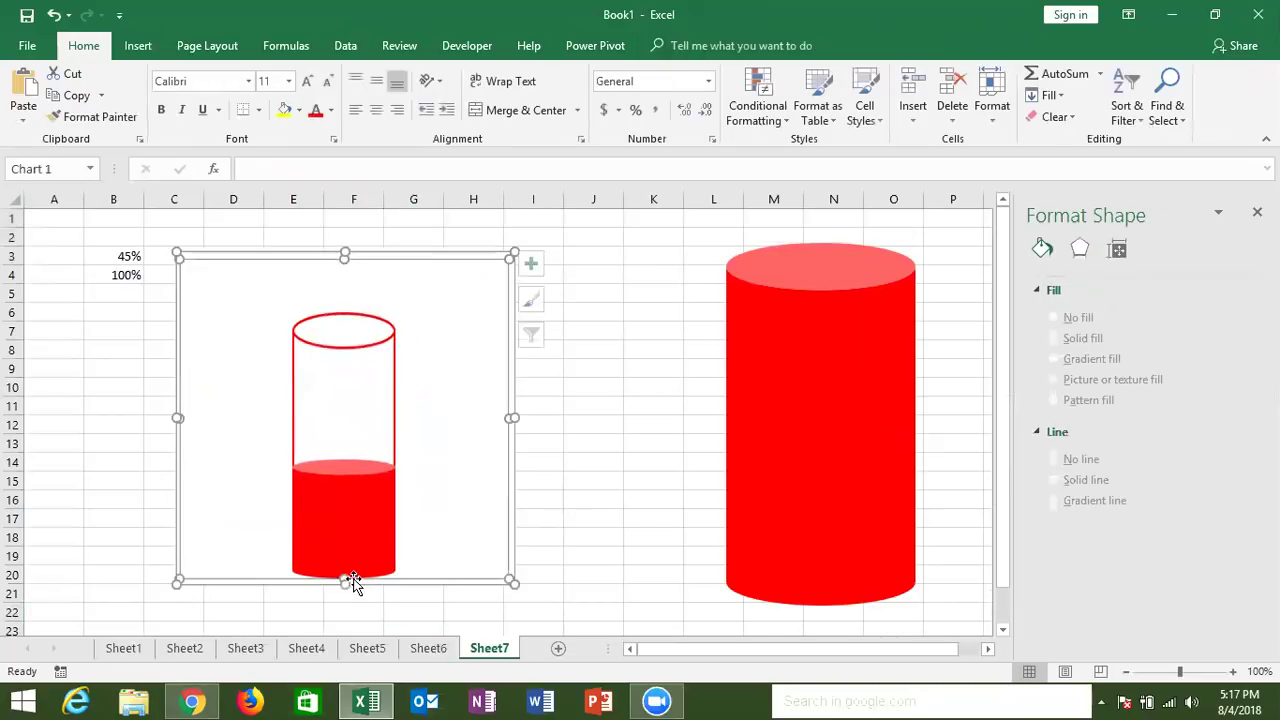
Step: Try 30% and 50% in B3 before settling on 60%
left_click(128, 272)
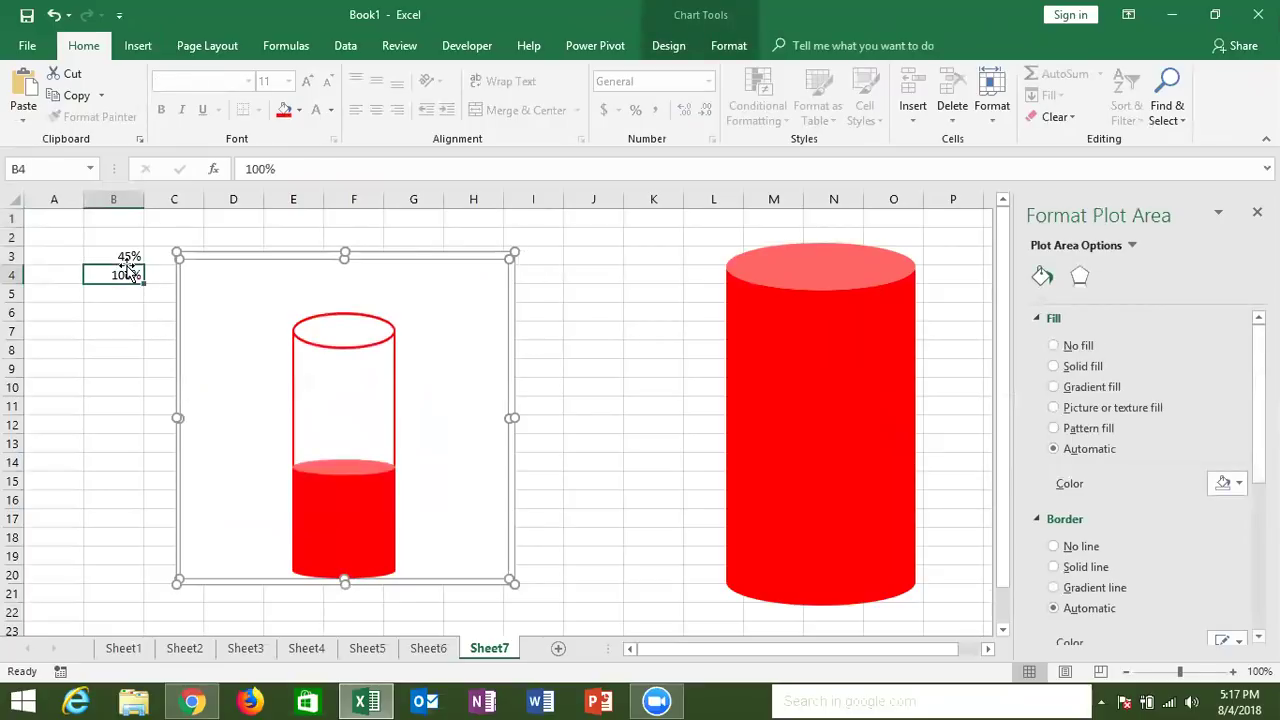
left_click(119, 254)
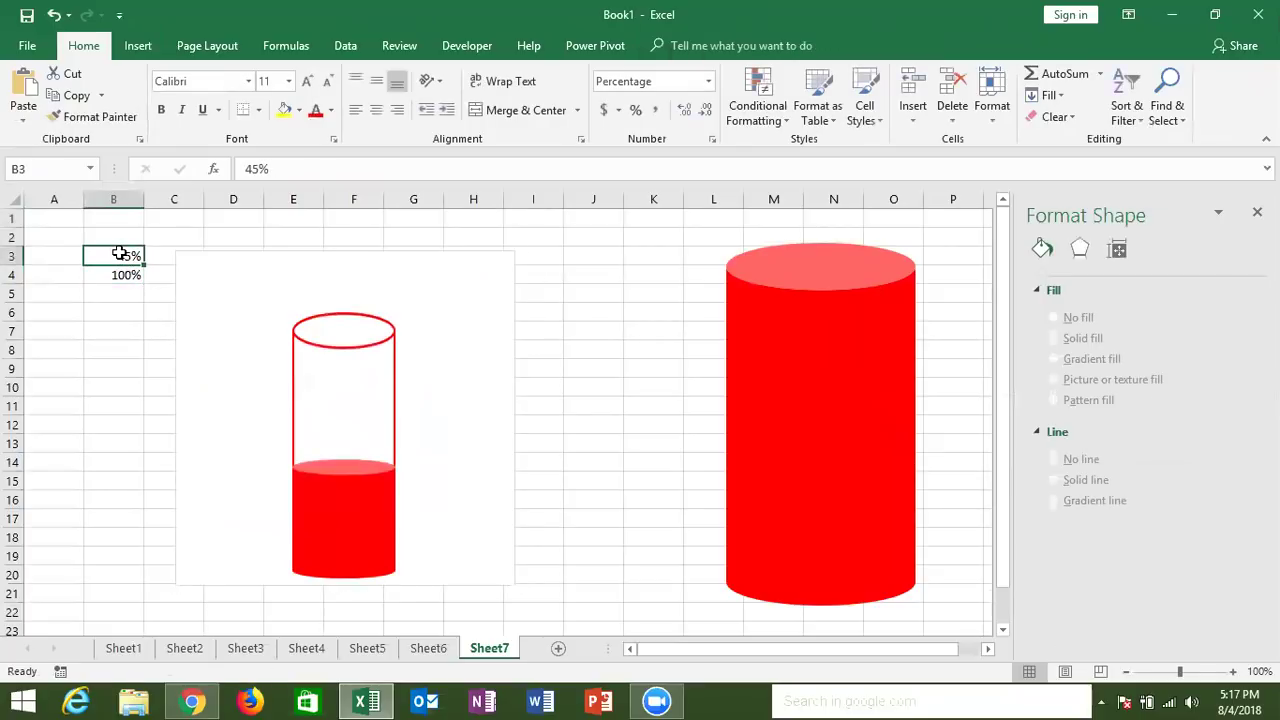
type("30")
key("Return")
left_click(119, 254)
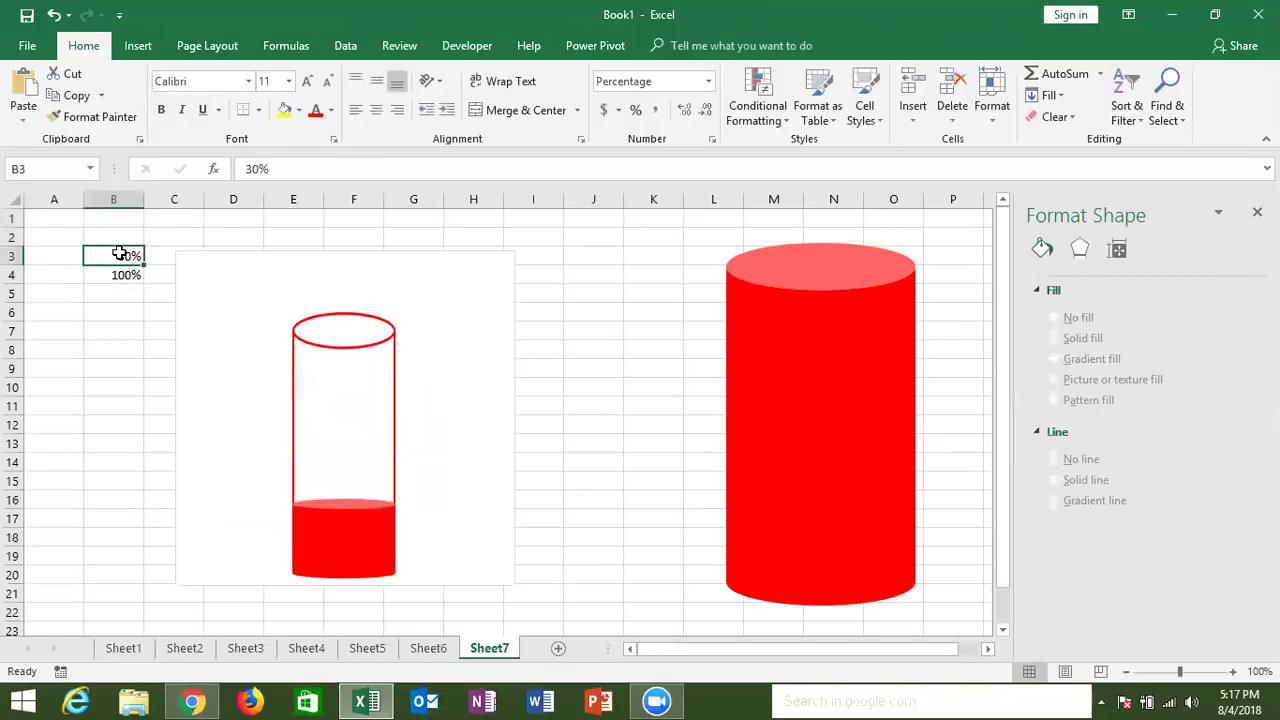
type("50")
key("Return")
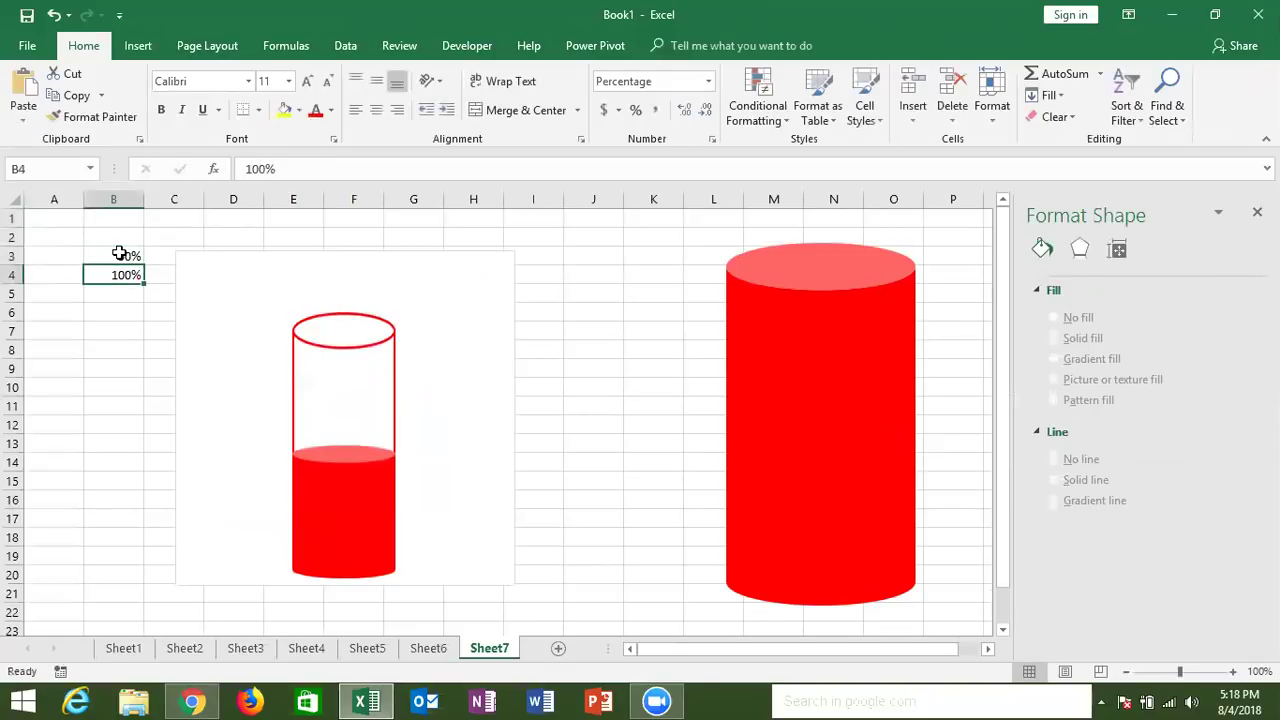
left_click(119, 254)
type("60")
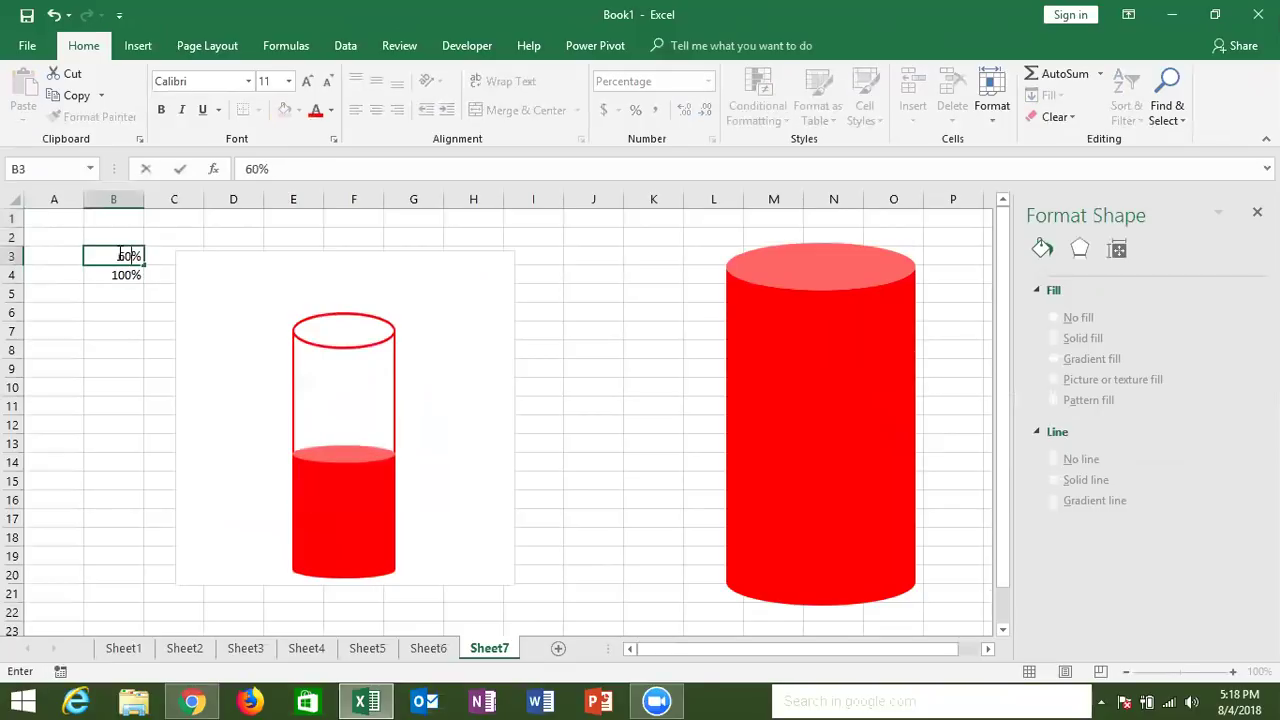
key("Return")
Step: Add a data label showing 60% to the cylinder's filled series
left_click(326, 442)
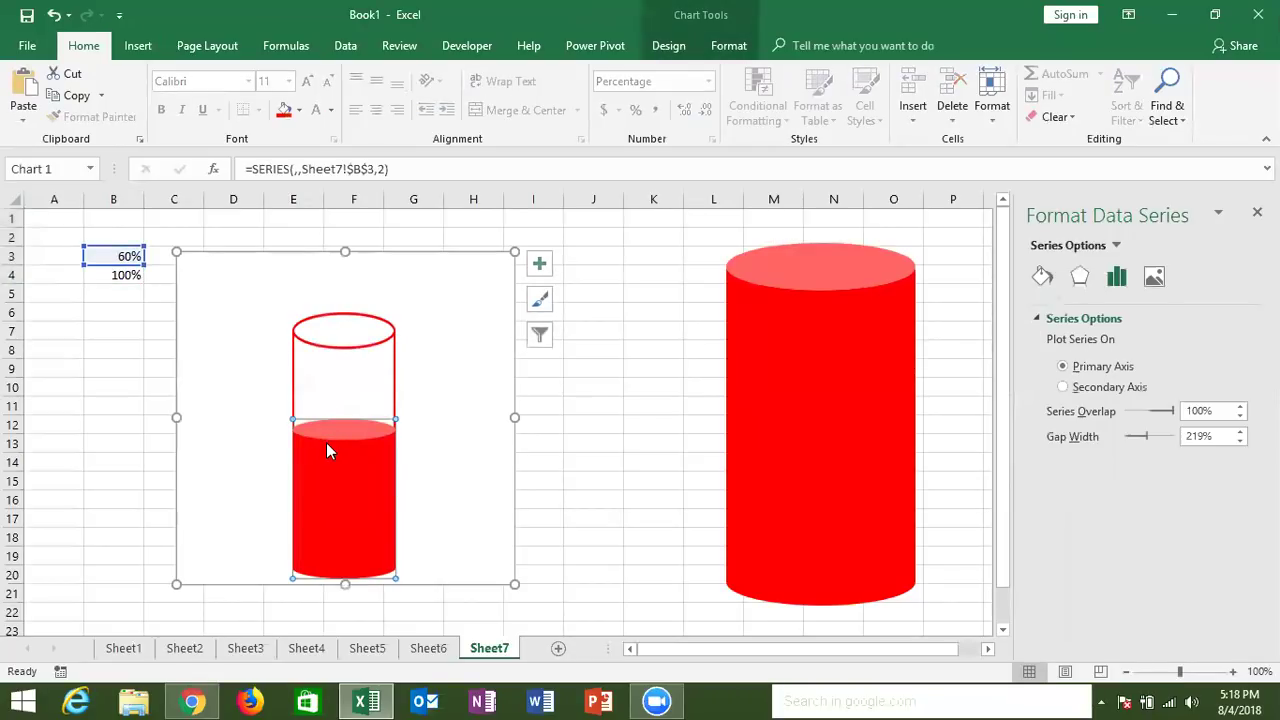
right_click(326, 442)
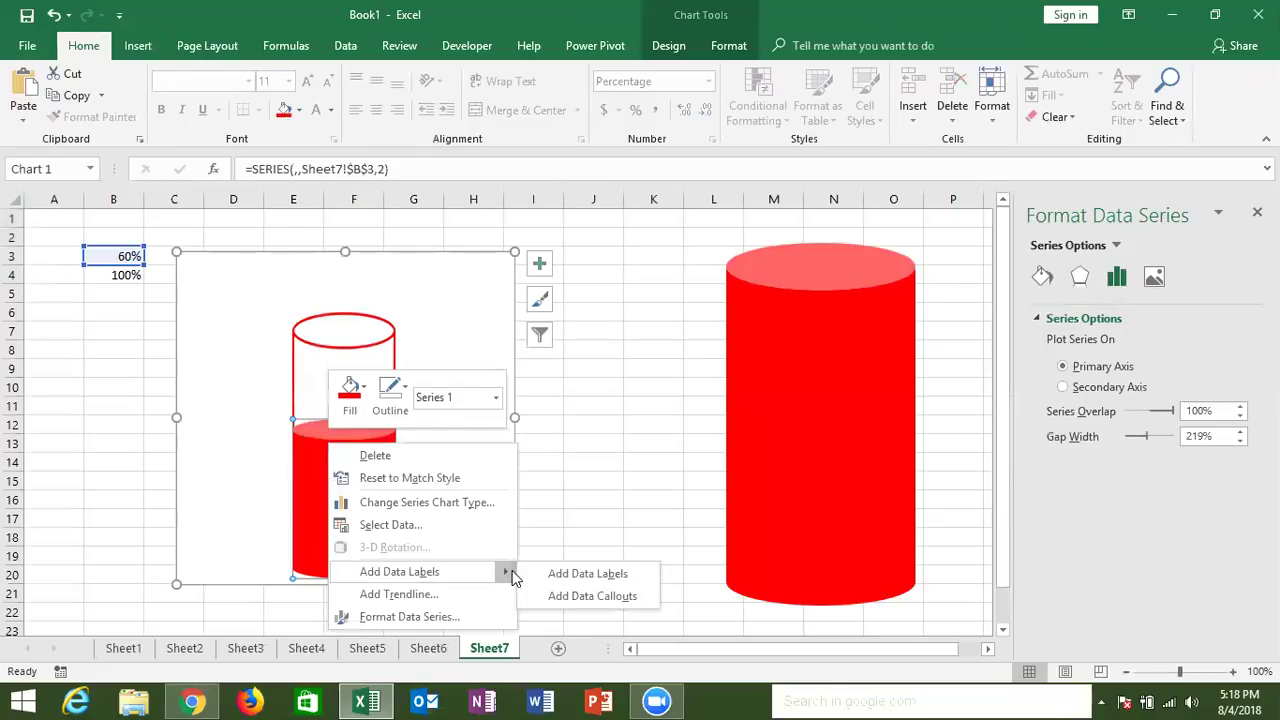
left_click(540, 573)
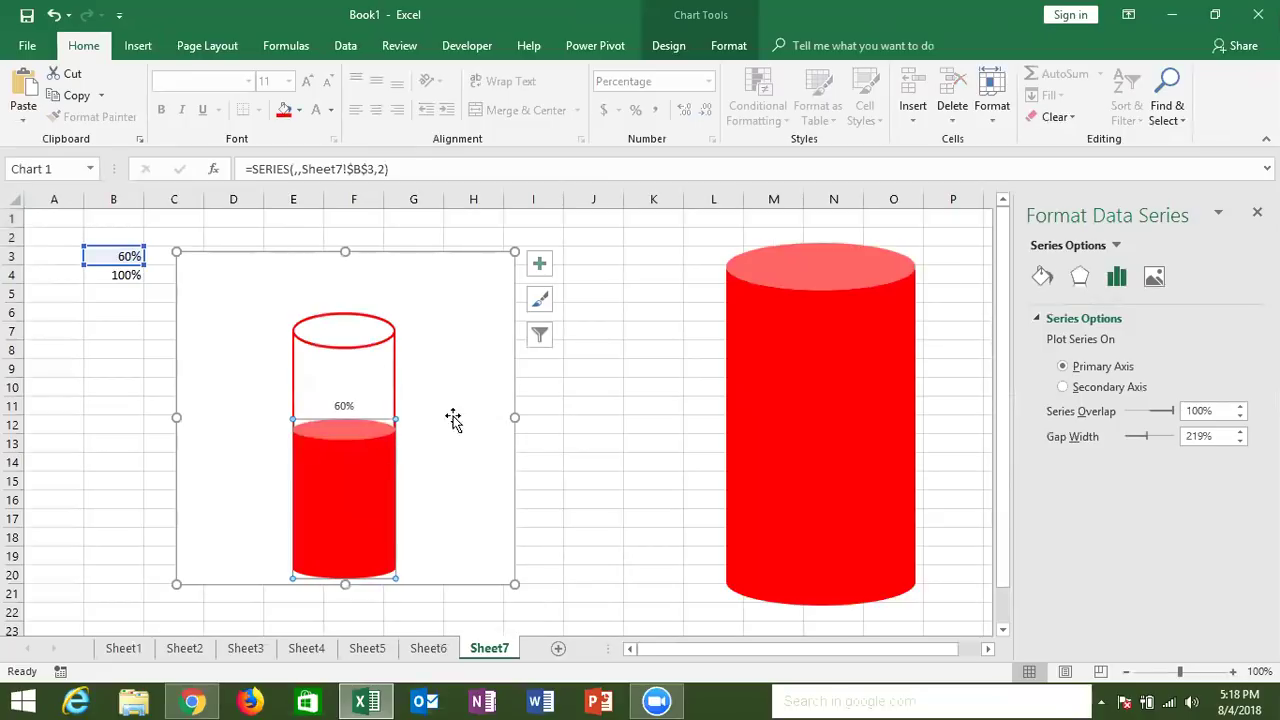
left_click(453, 420)
left_click(66, 314)
Step: Change B3 to 70% so the cylinder gauge's red liquid rises
left_click(70, 366)
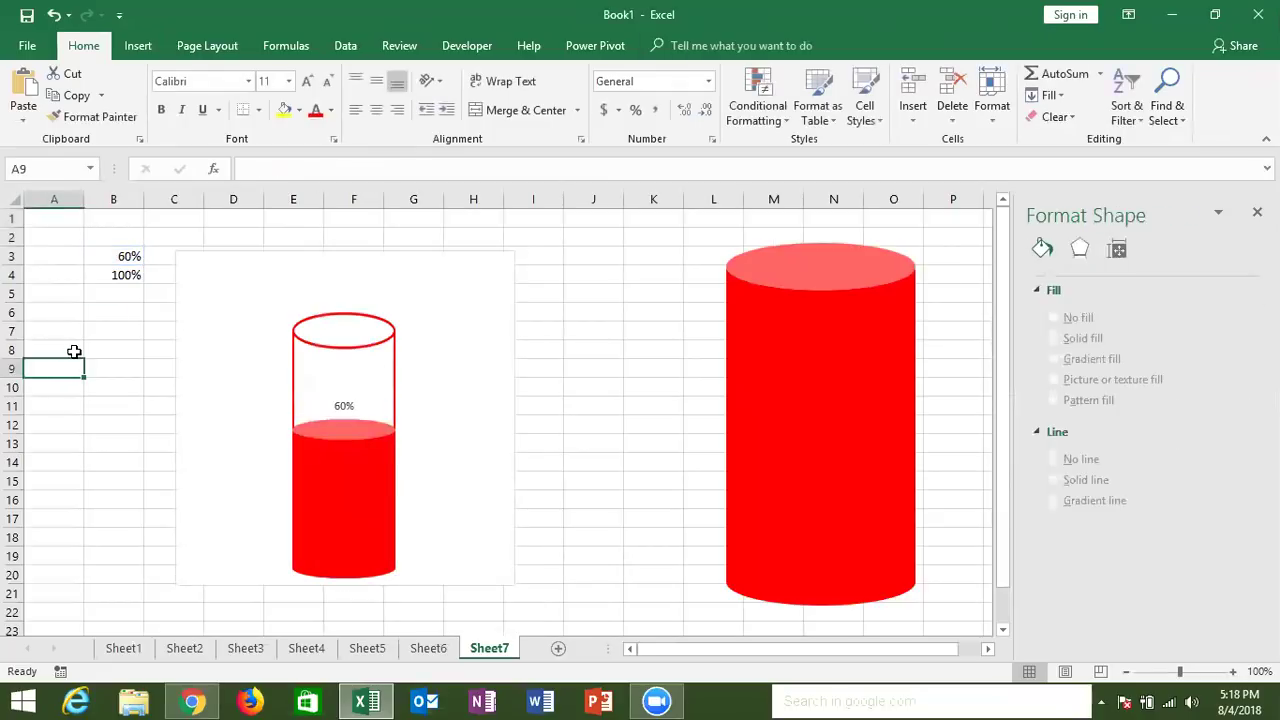
left_click(116, 254)
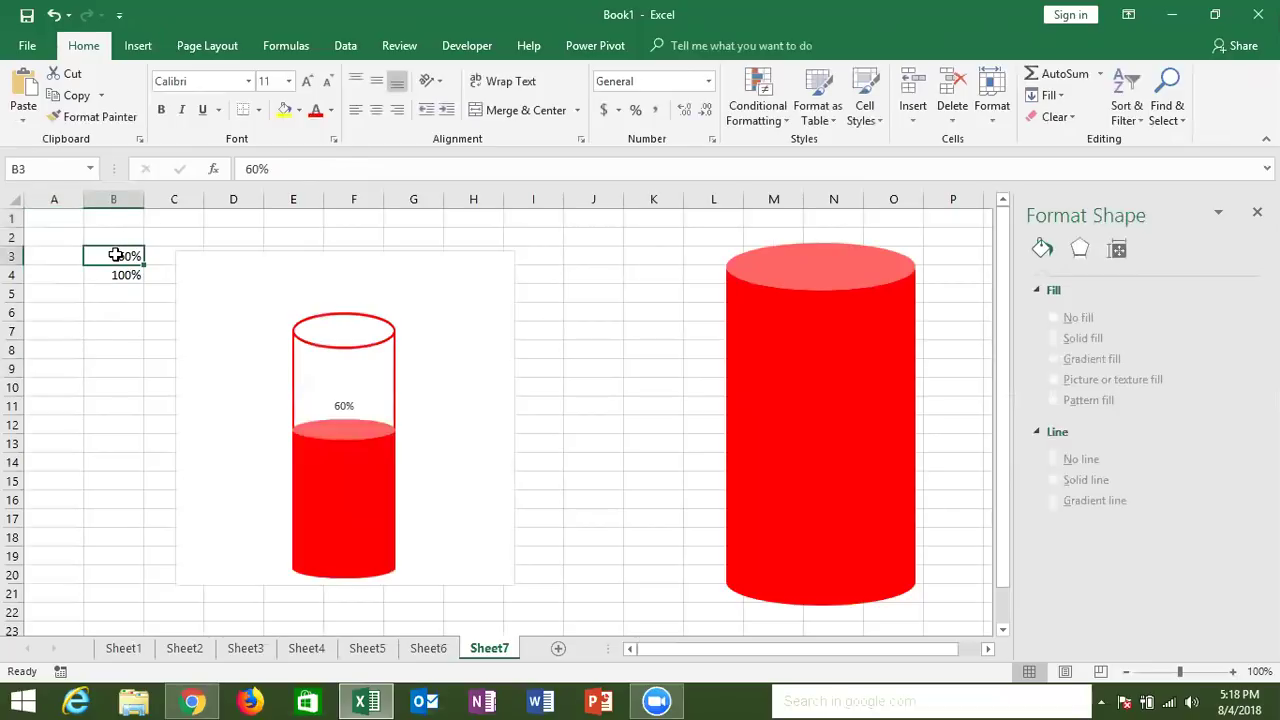
type("7")
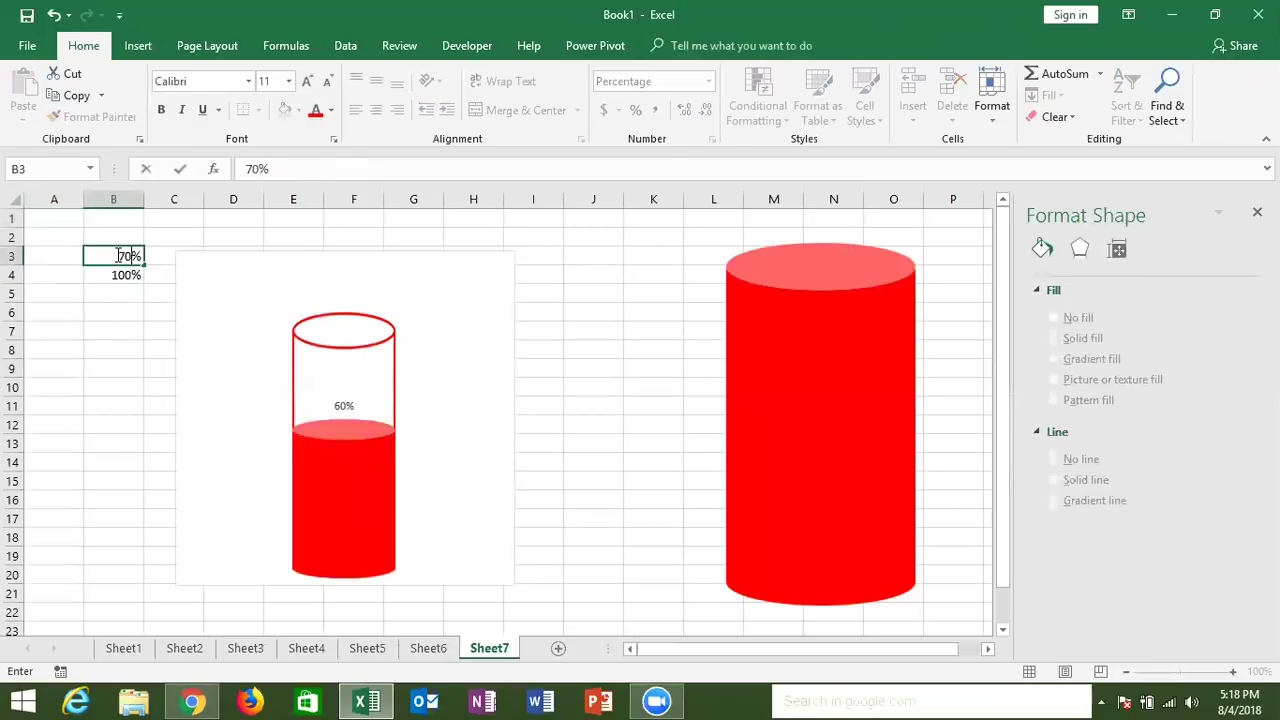
key("Return")
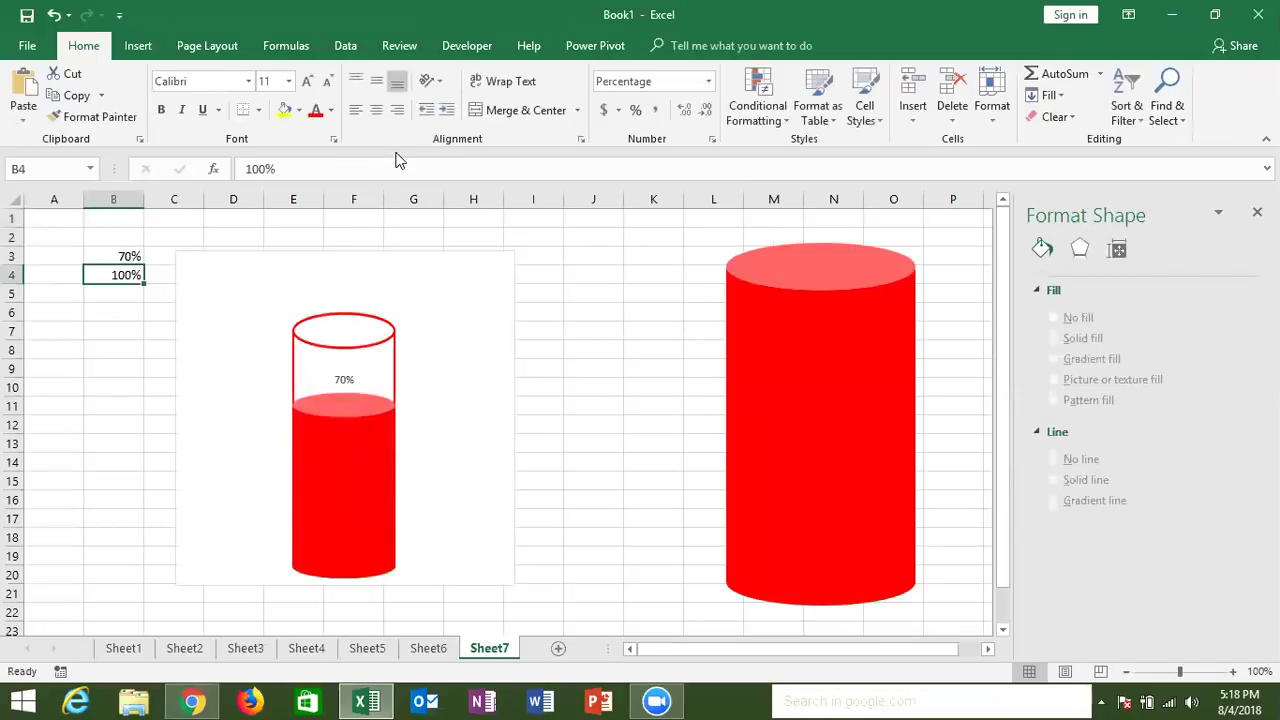
key("alt+Tab")
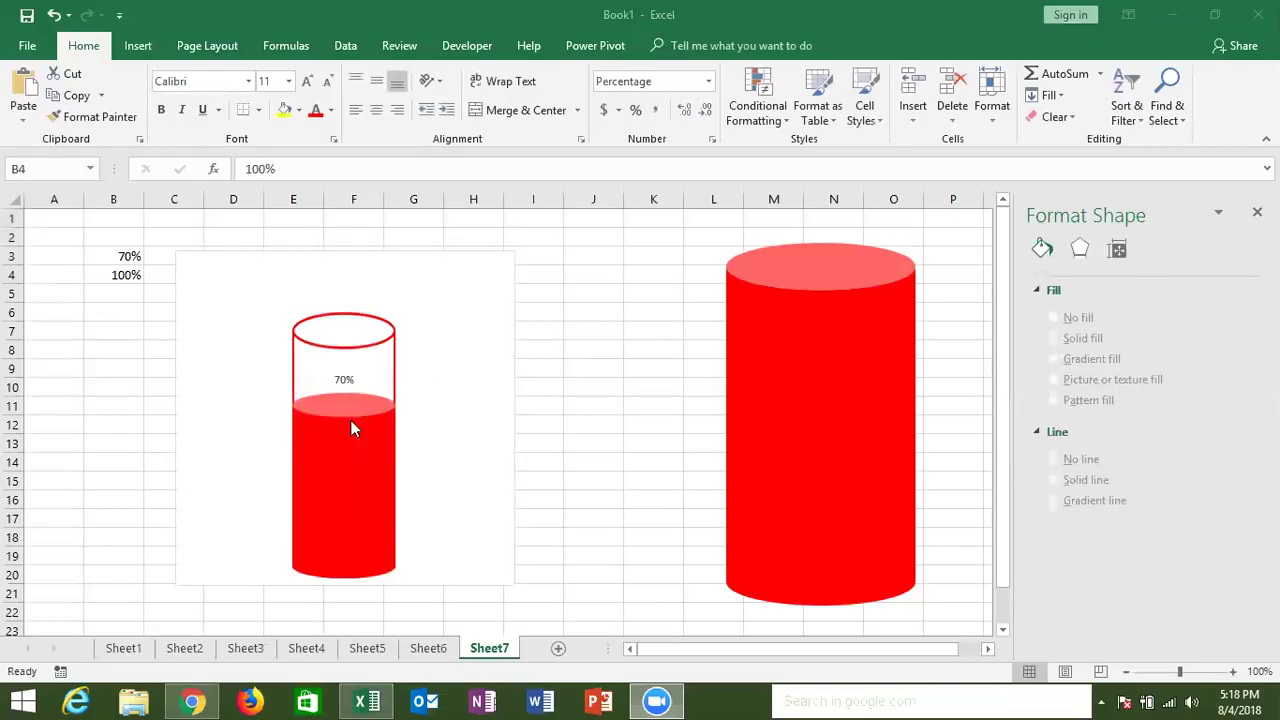
left_click(119, 256)
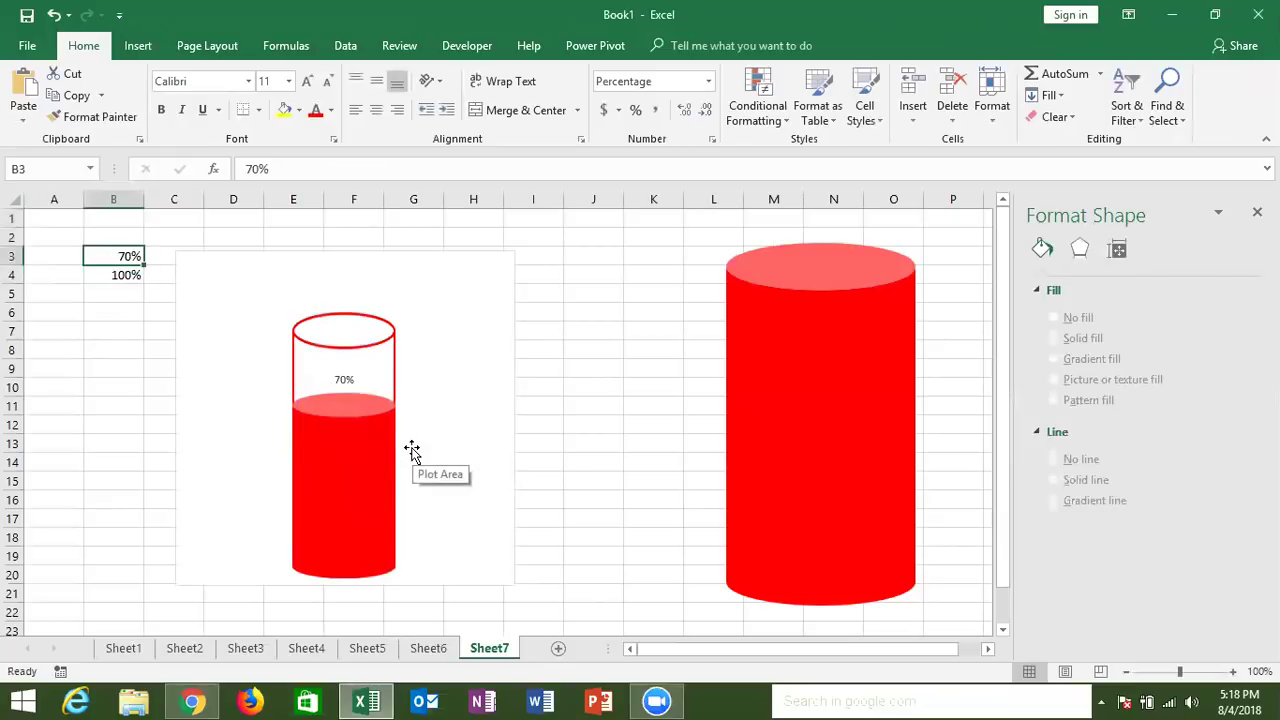
Step: Delete the large red cylinder shape and insert a new blank worksheet
left_click(517, 426)
left_click(812, 343)
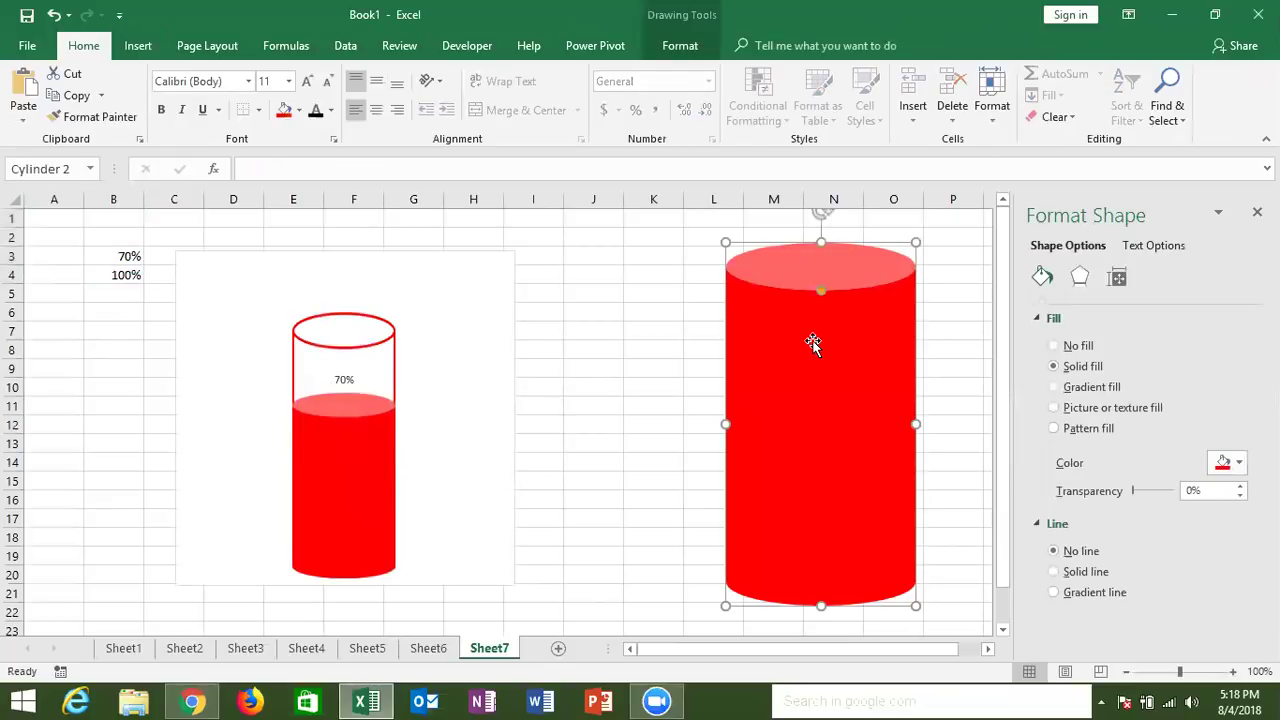
key("Delete")
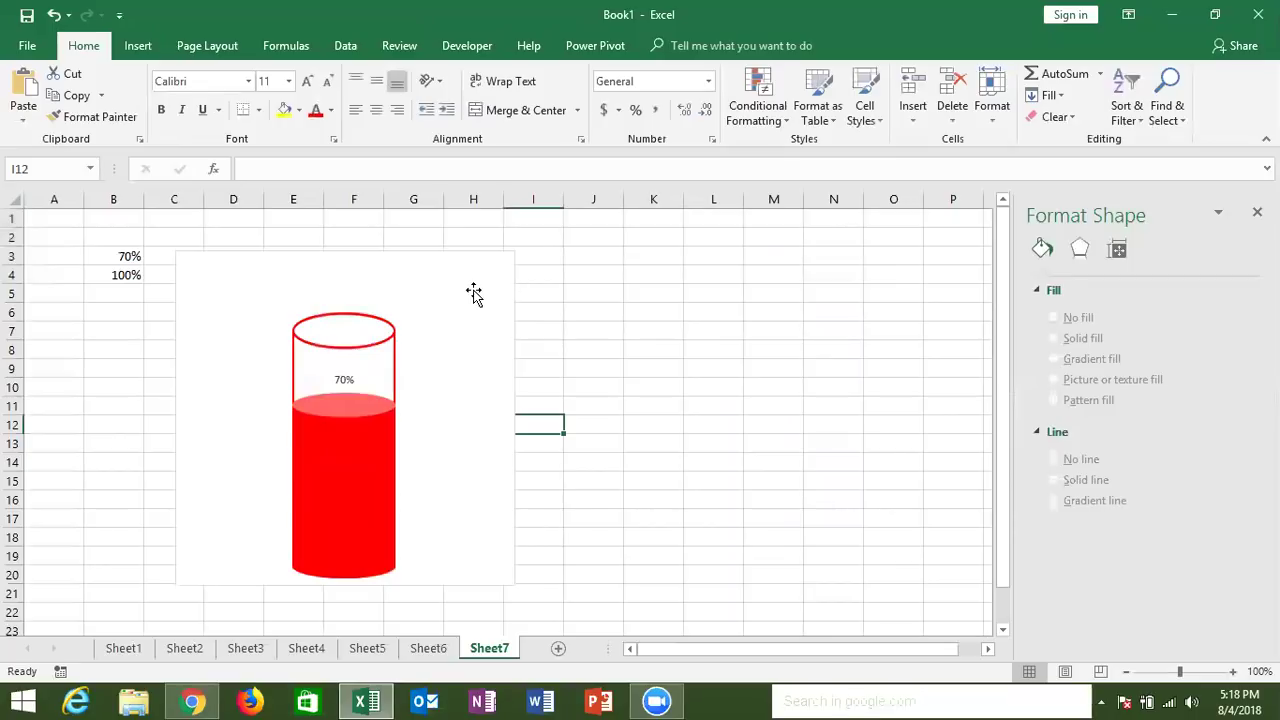
left_click(474, 290)
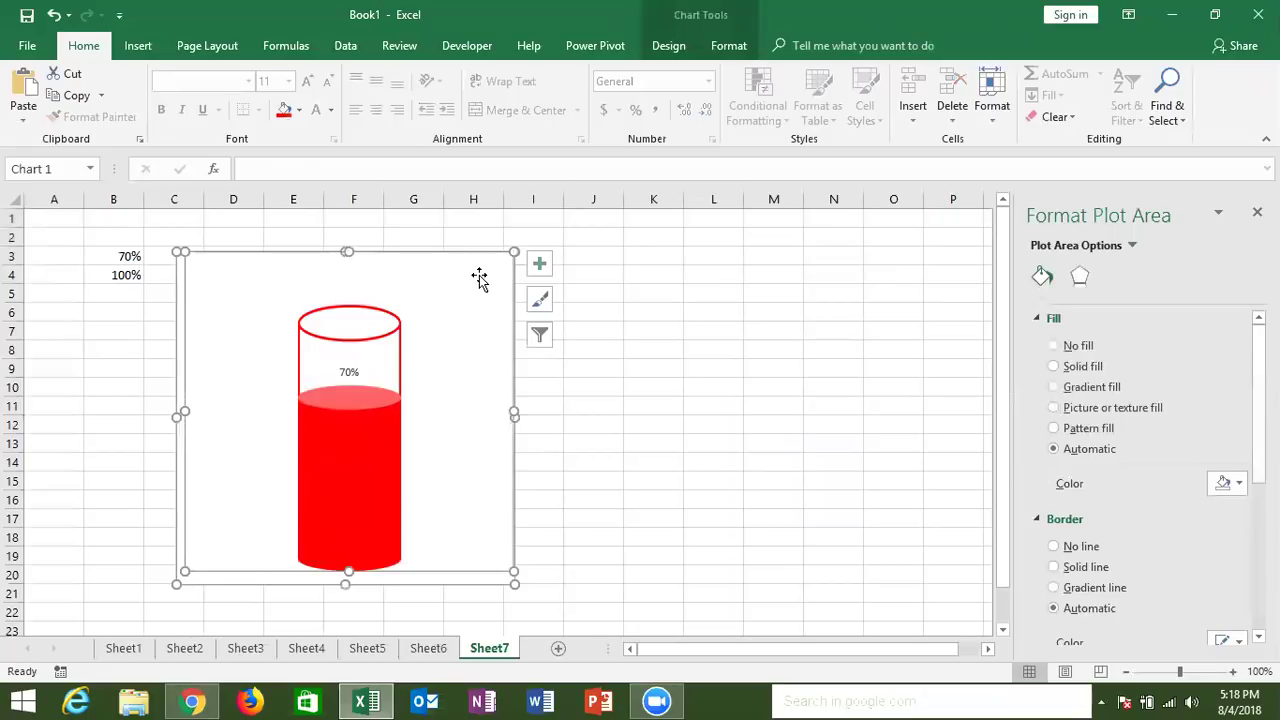
left_click(130, 254)
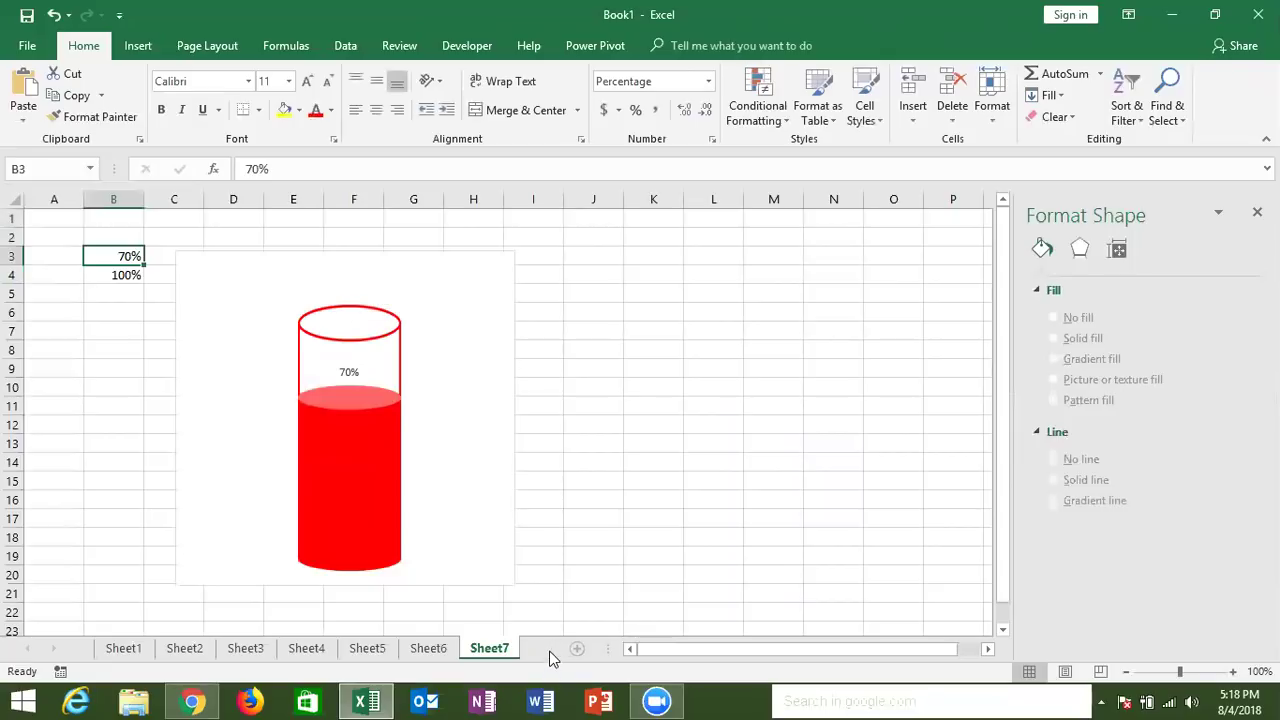
key("shift+F11")
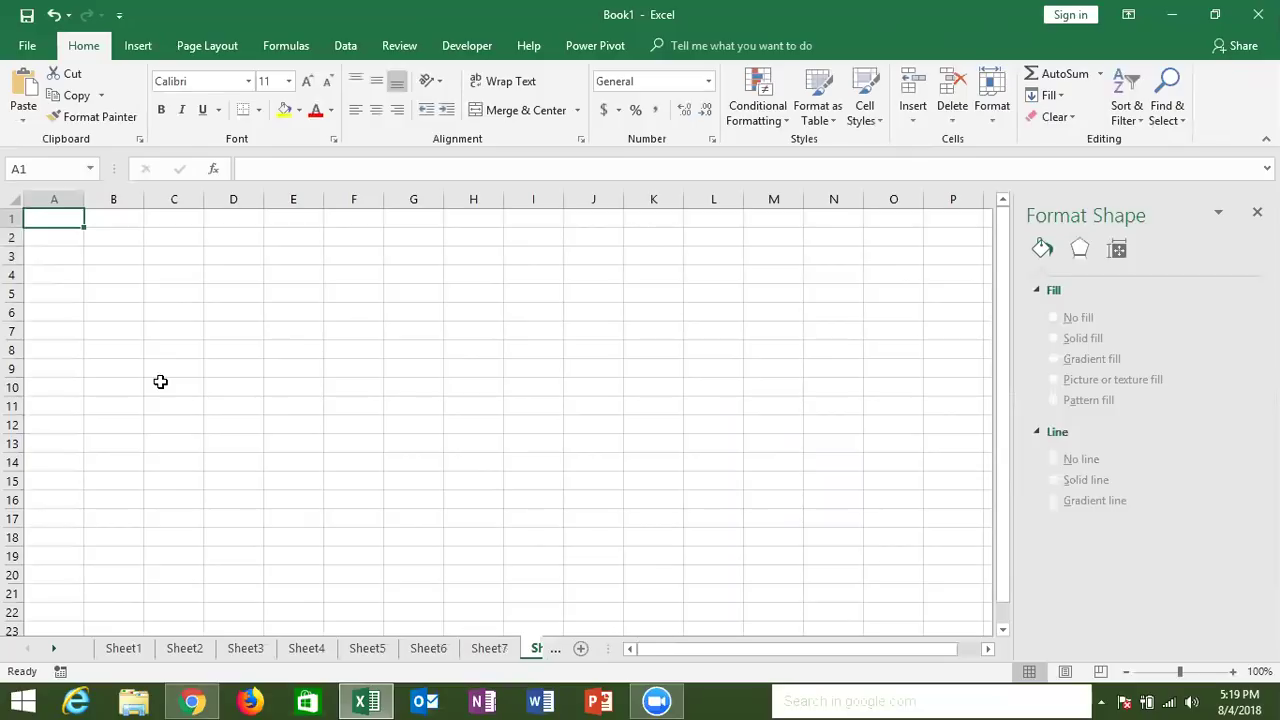
Step: Enter 25 in A1 and the formula =100-A1 in A2
type("2")
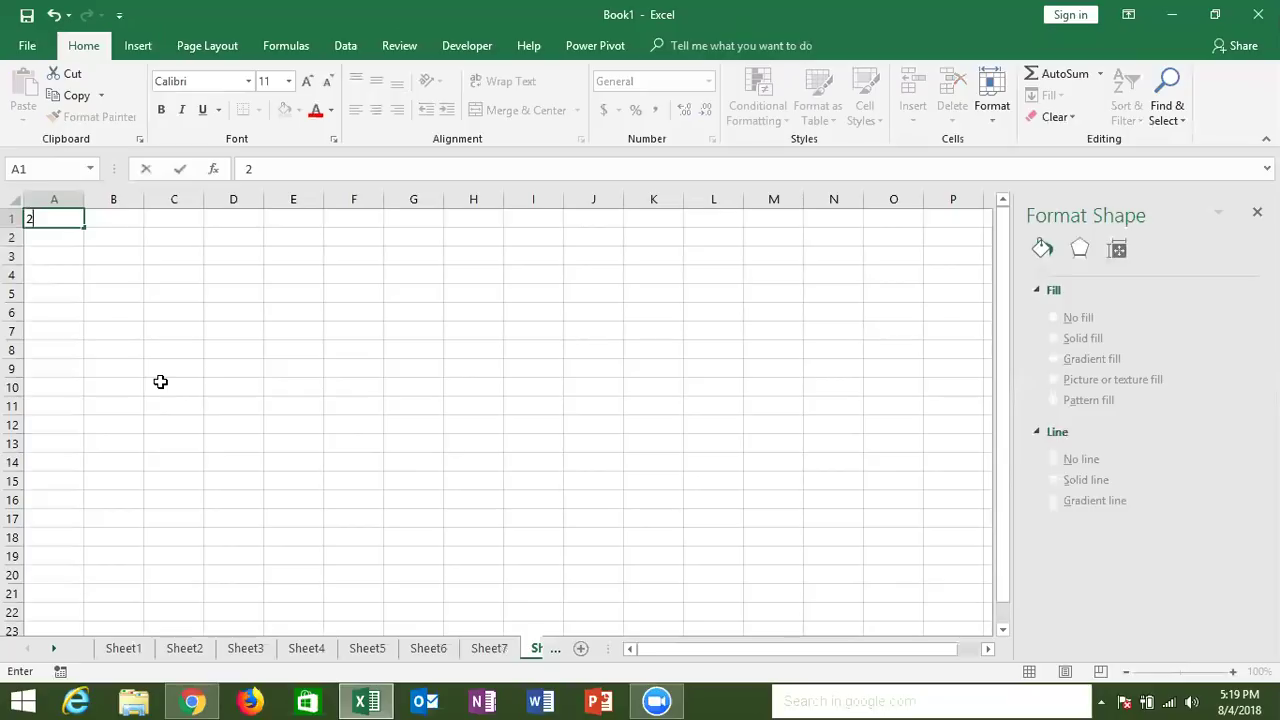
type("5")
key("Return")
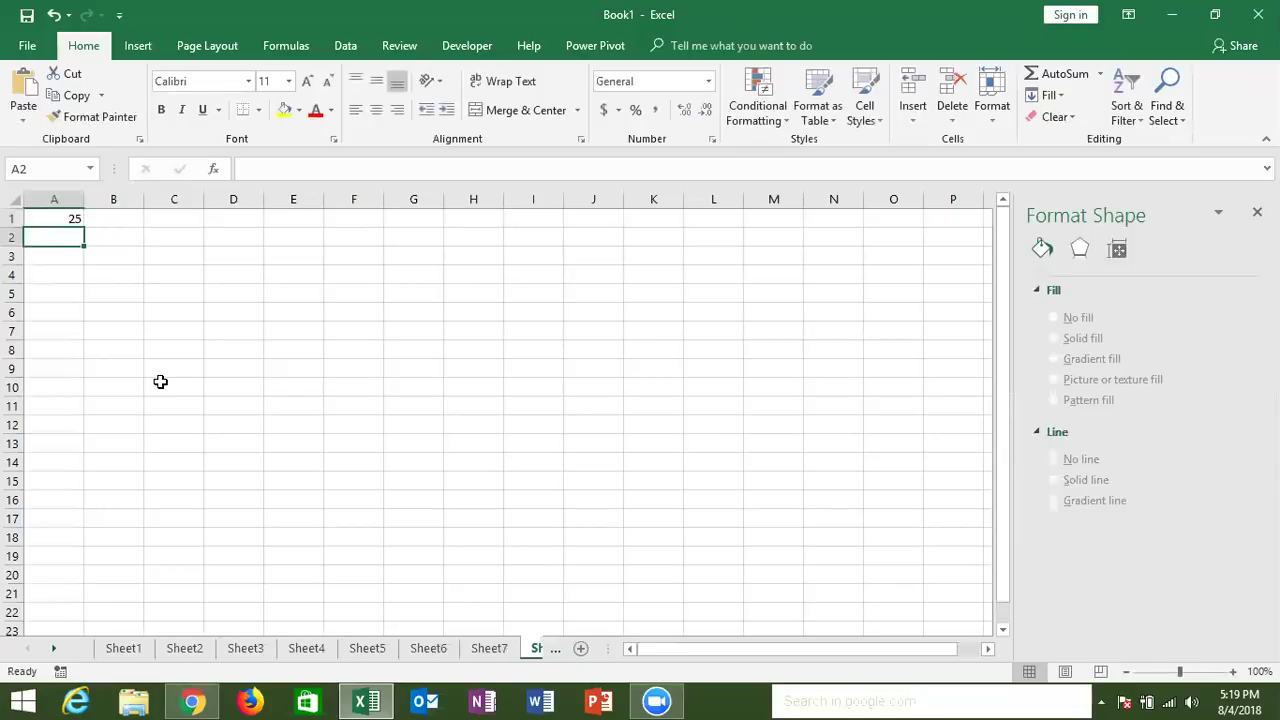
type("=")
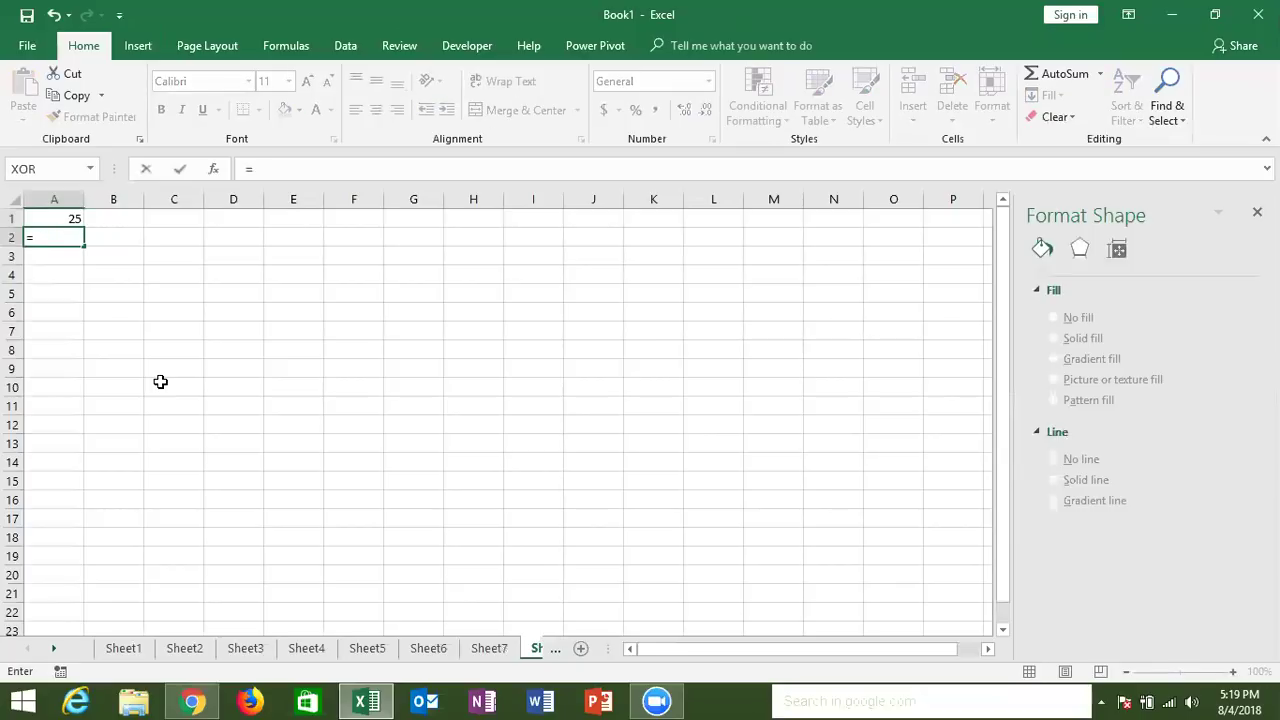
key("Escape")
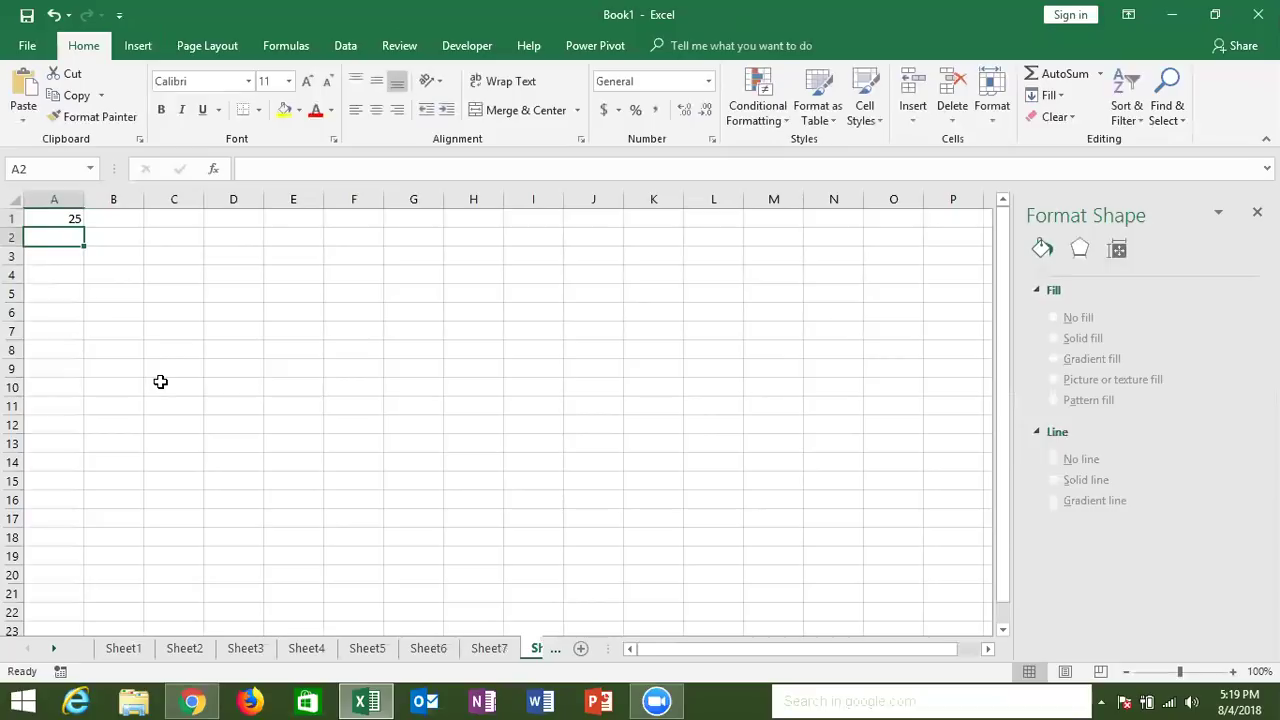
type("=")
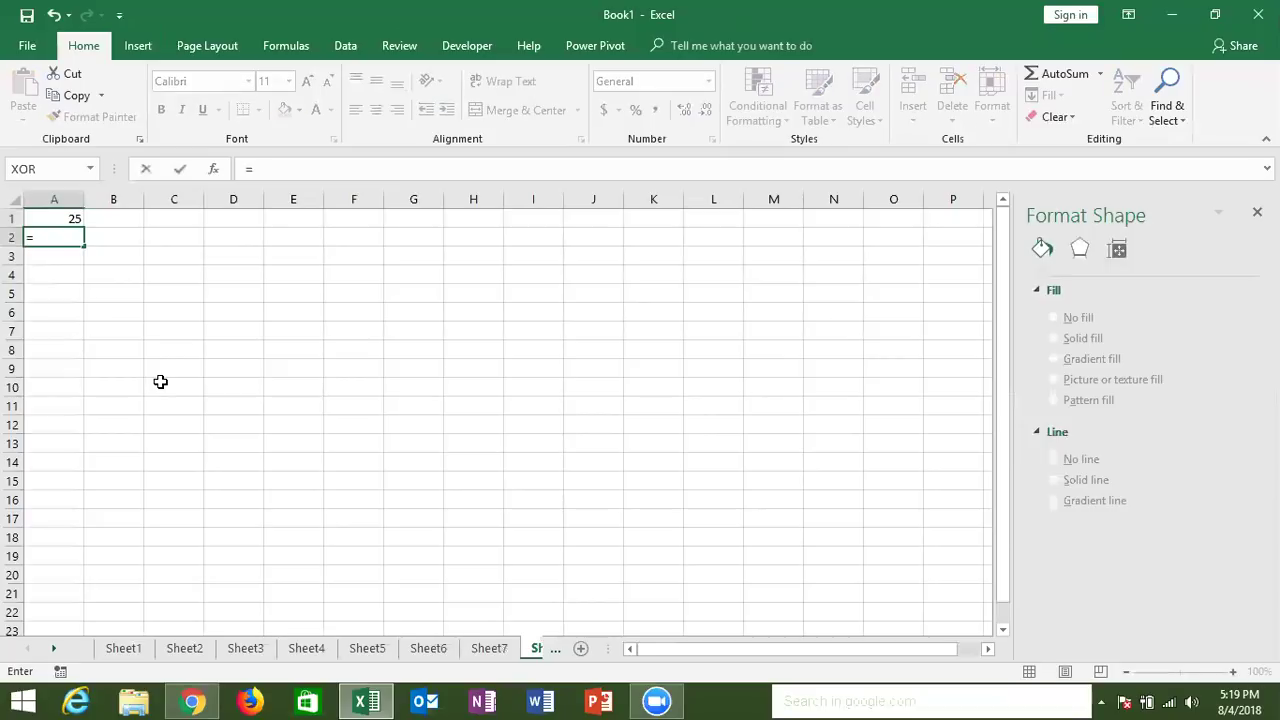
key("Escape")
type("=")
key("Up")
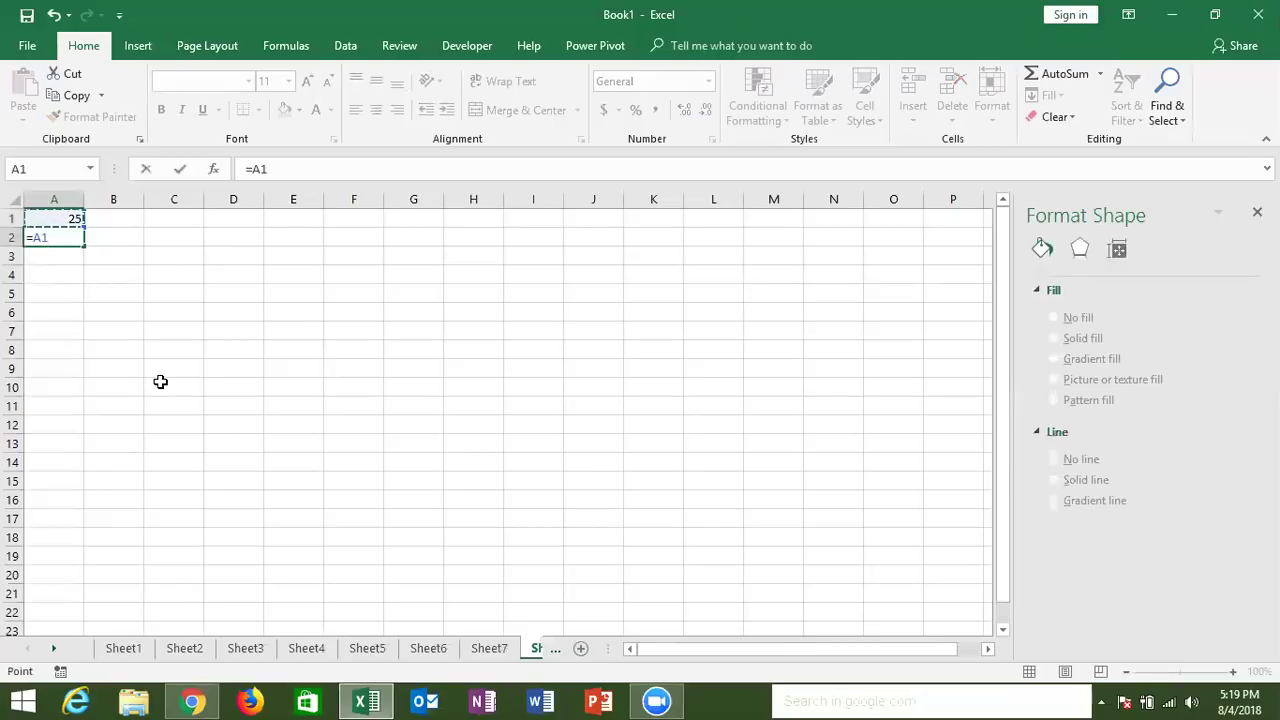
key("Escape")
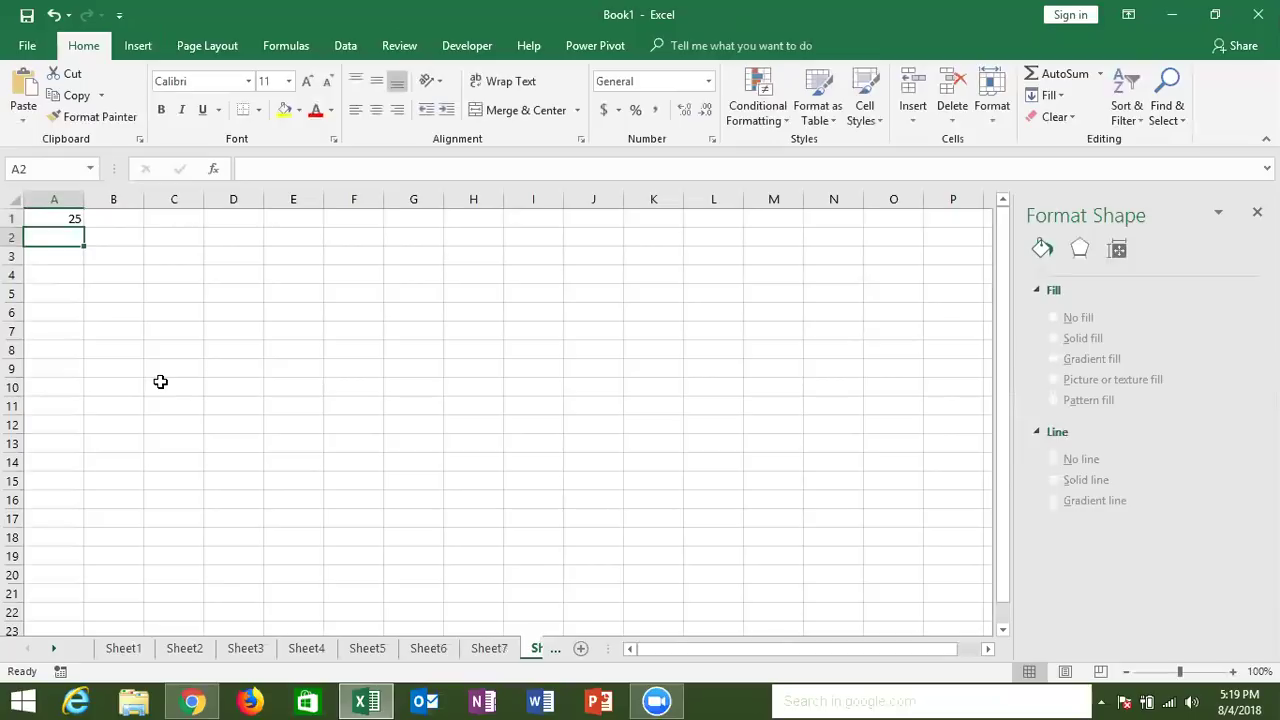
type("100")
key("Escape")
type("=100-")
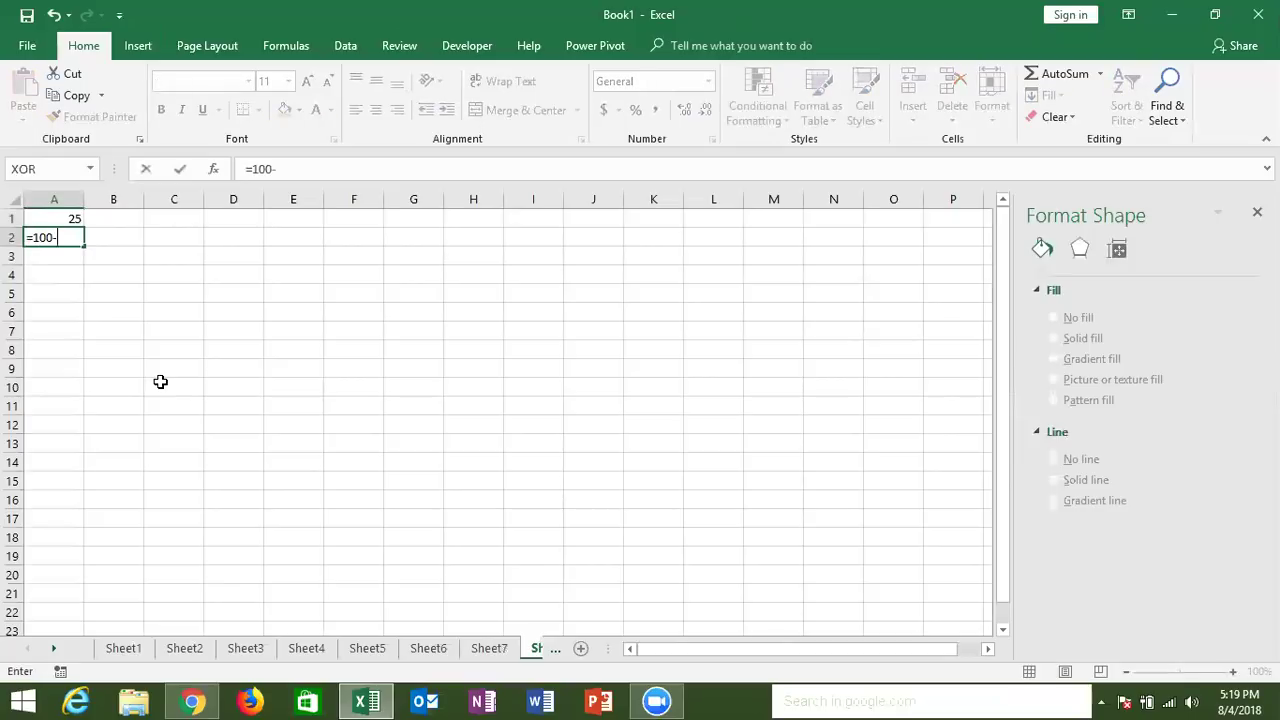
type("A1")
key("Return")
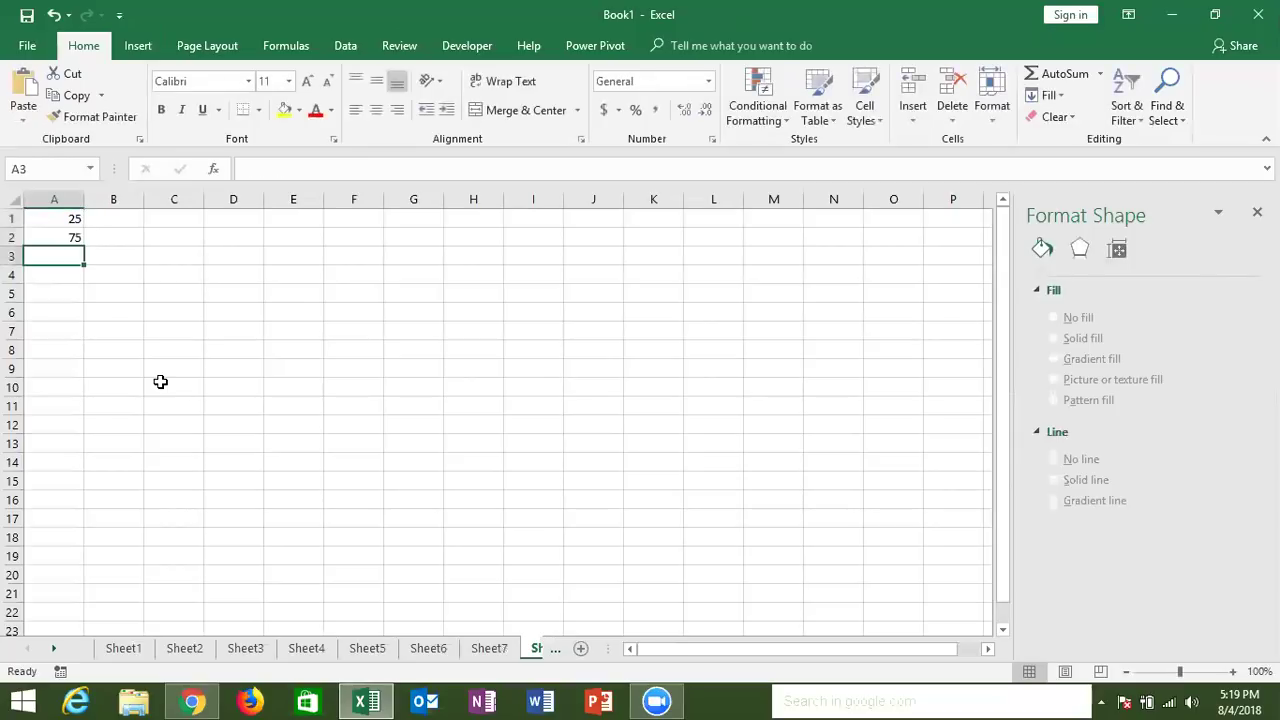
Step: Put =SUM(A1:A2) in A3 to total 100, then select A1:A3
type("=SUM(")
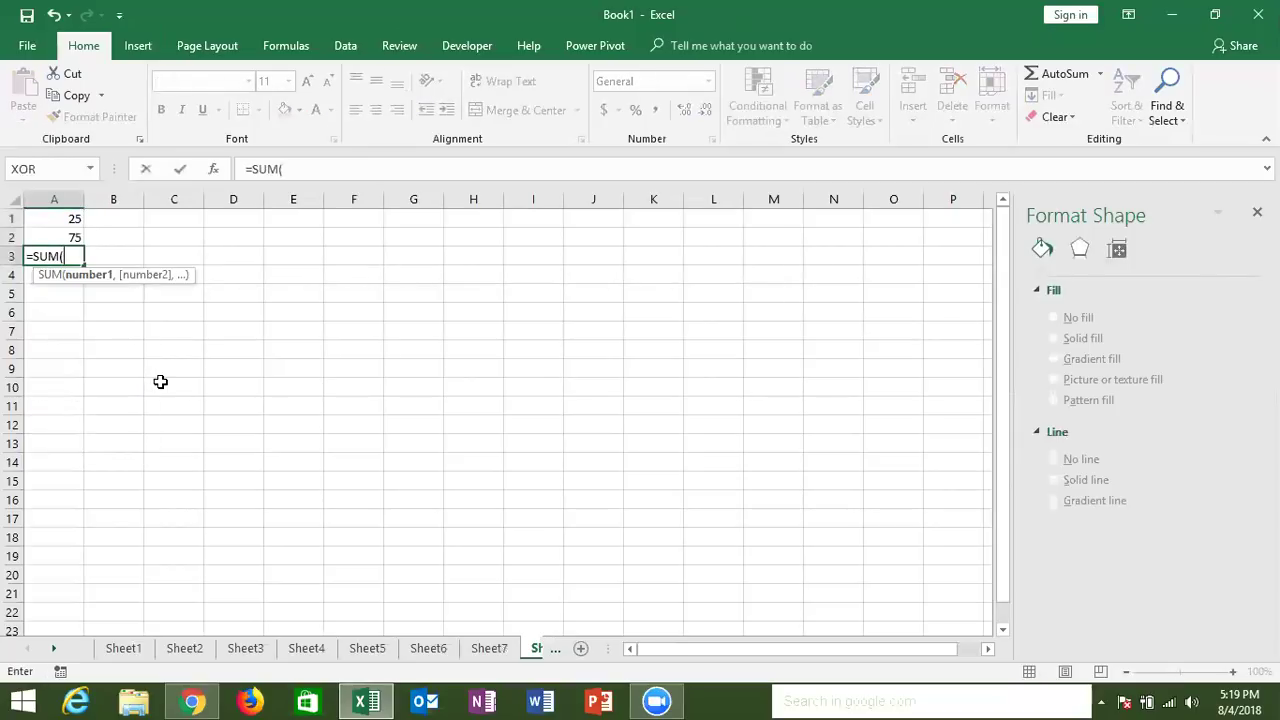
key("Up")
key("shift+Up")
key("Return")
key("Up")
key("shift+Up")
key("shift+Up")
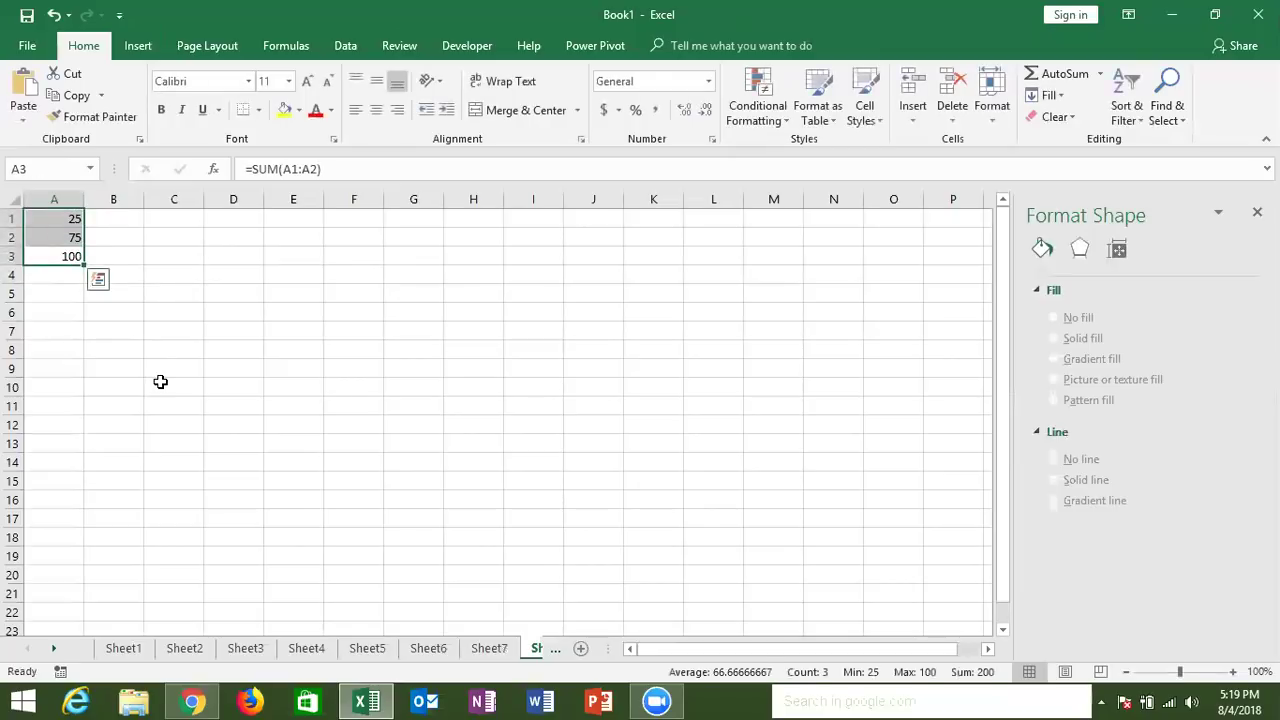
key("Down")
key("Up")
key("Up")
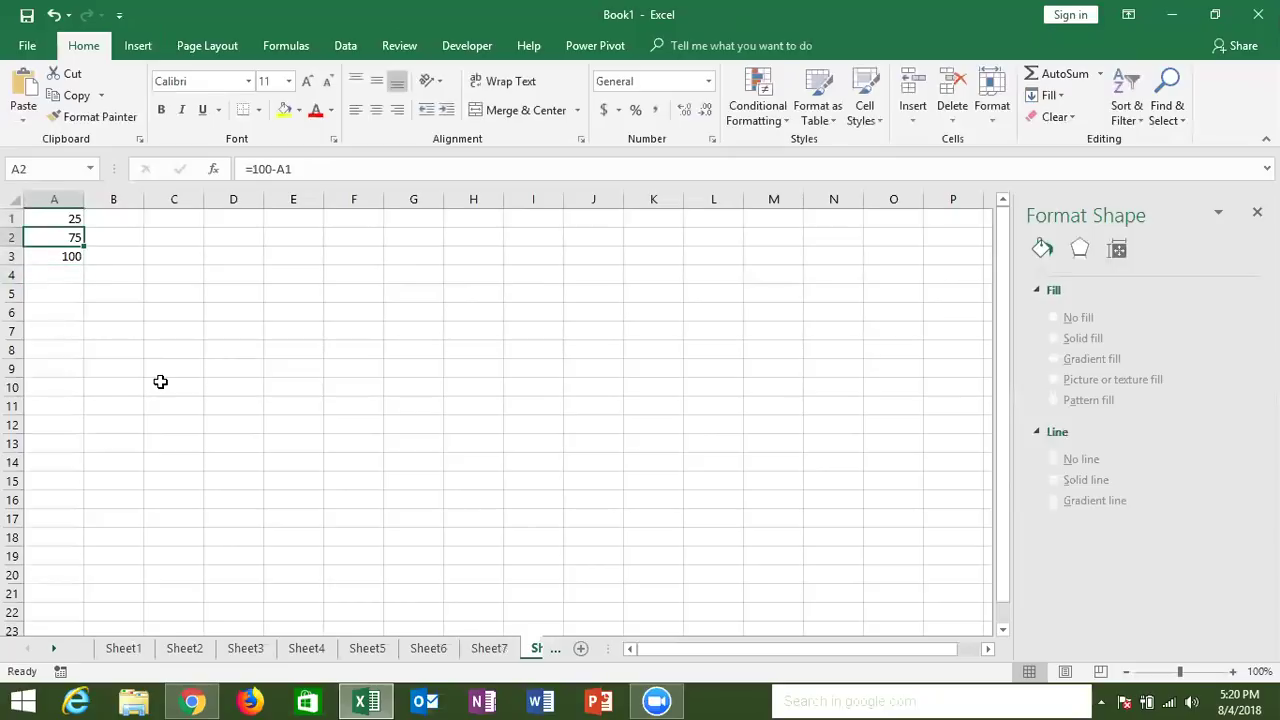
key("Up")
key("shift+Down")
key("shift+Down")
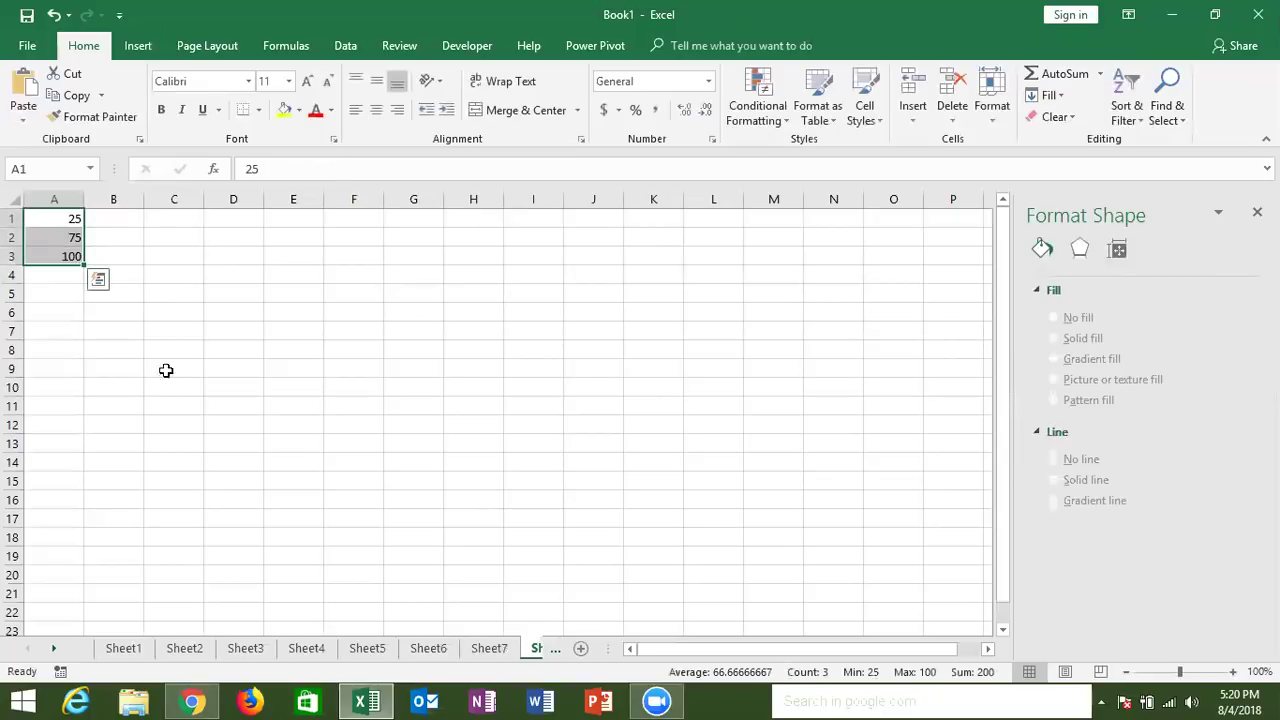
Step: Insert a doughnut chart of A1:A3 and move it up and to the left
left_click(150, 47)
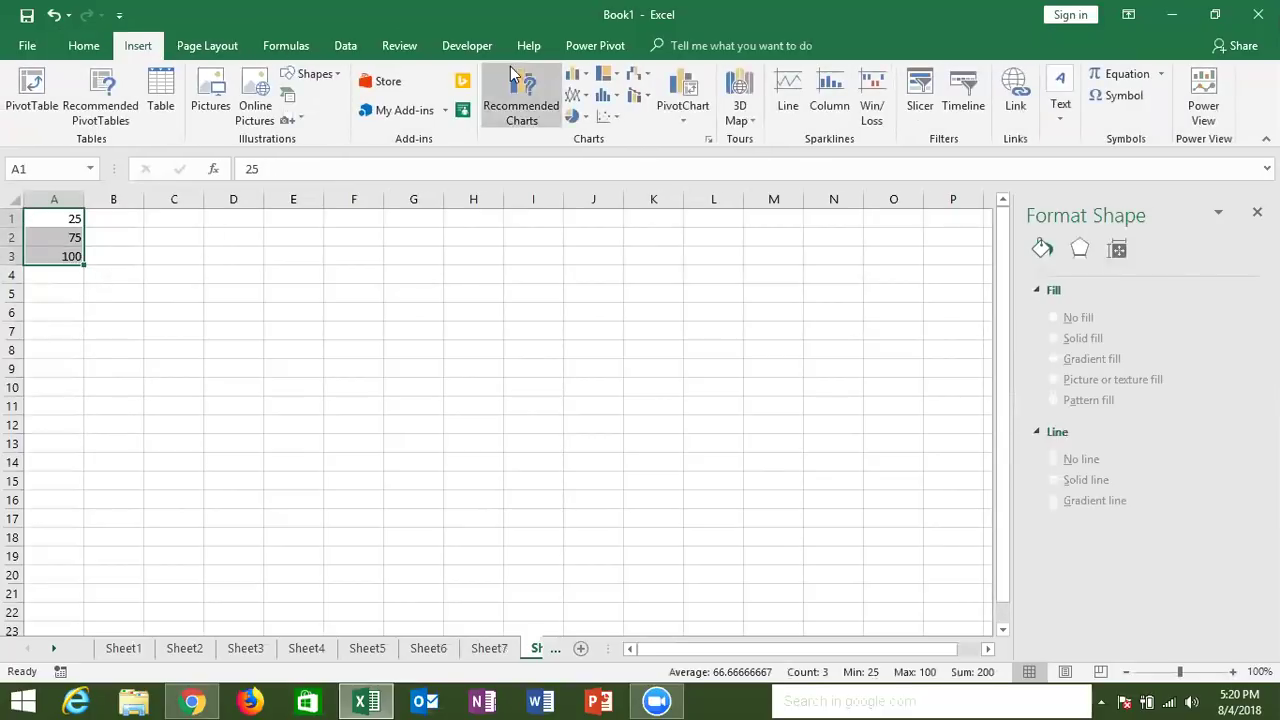
left_click(588, 116)
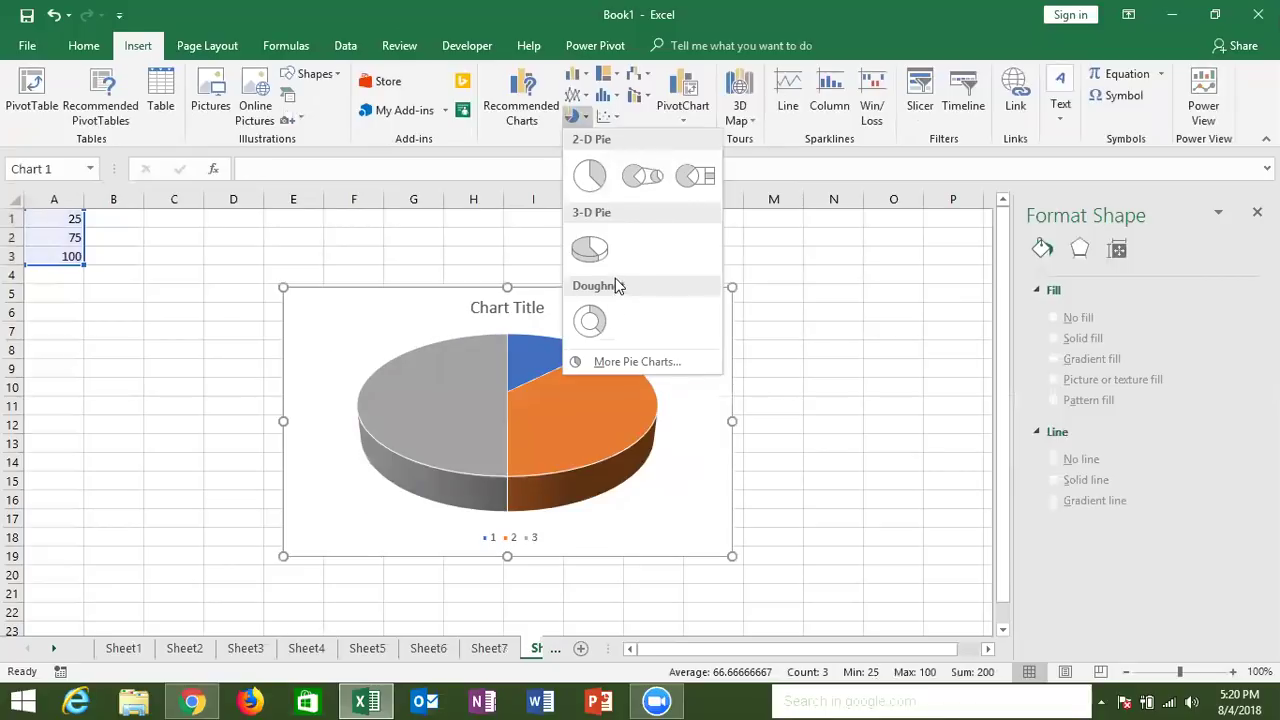
left_click(607, 318)
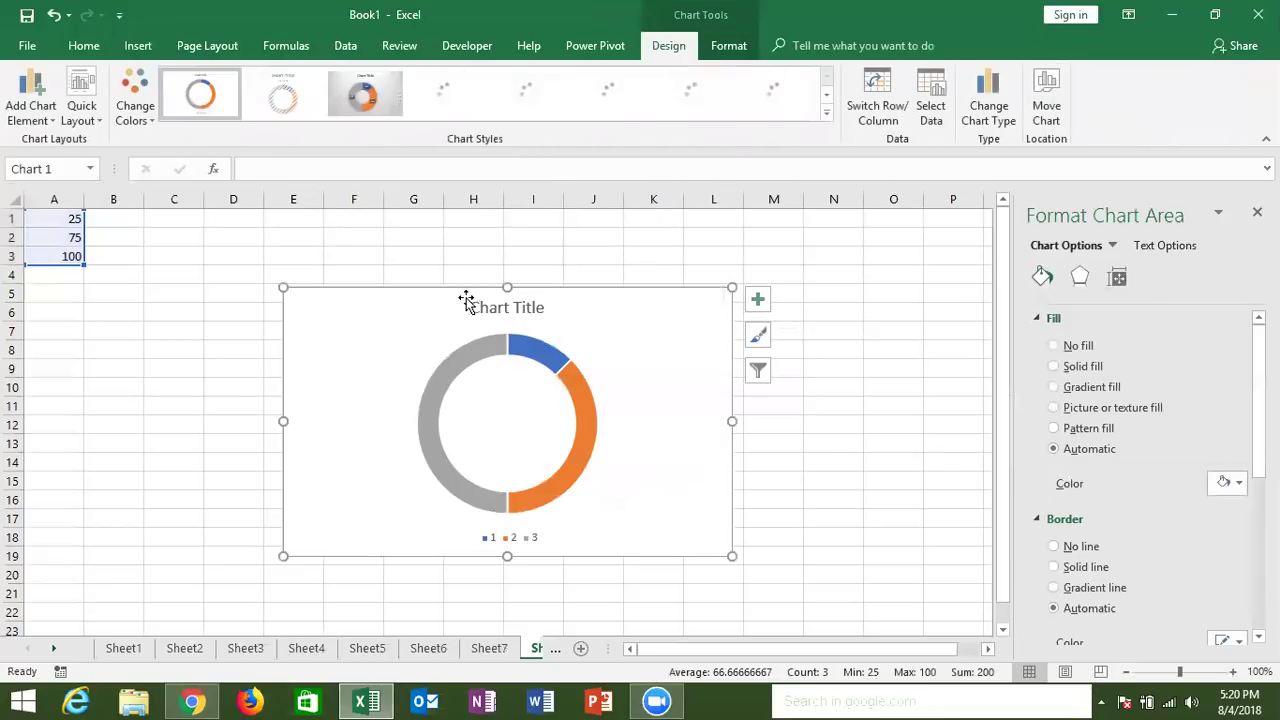
left_click_drag(466, 297, 340, 262)
Step: Delete the chart's legend and title, then select the doughnut series
left_click(400, 492)
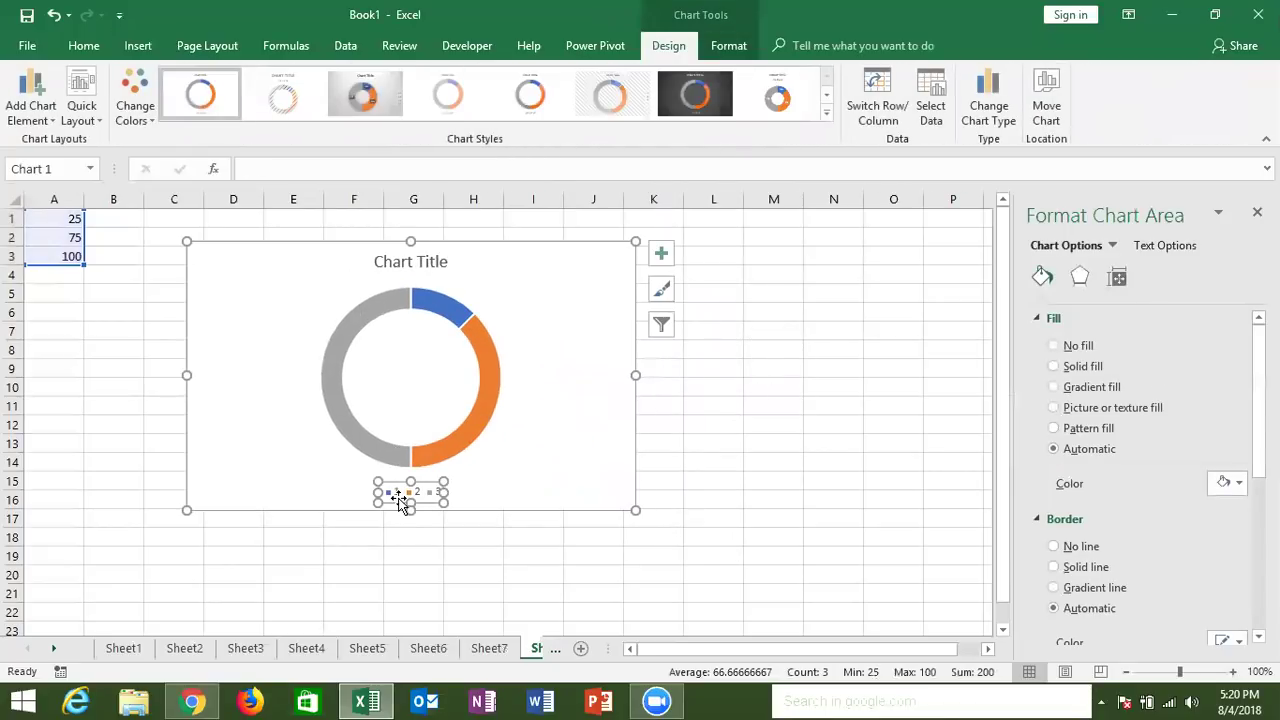
key("Delete")
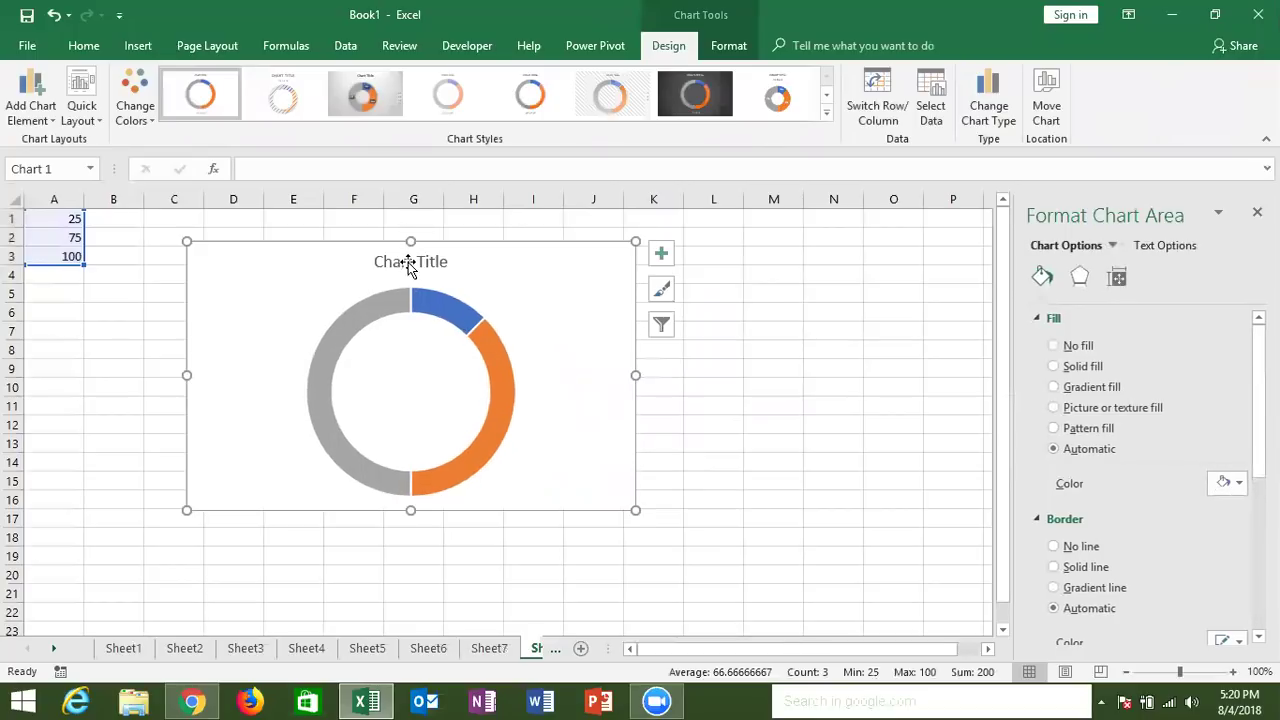
left_click(410, 262)
key("Delete")
left_click(432, 273)
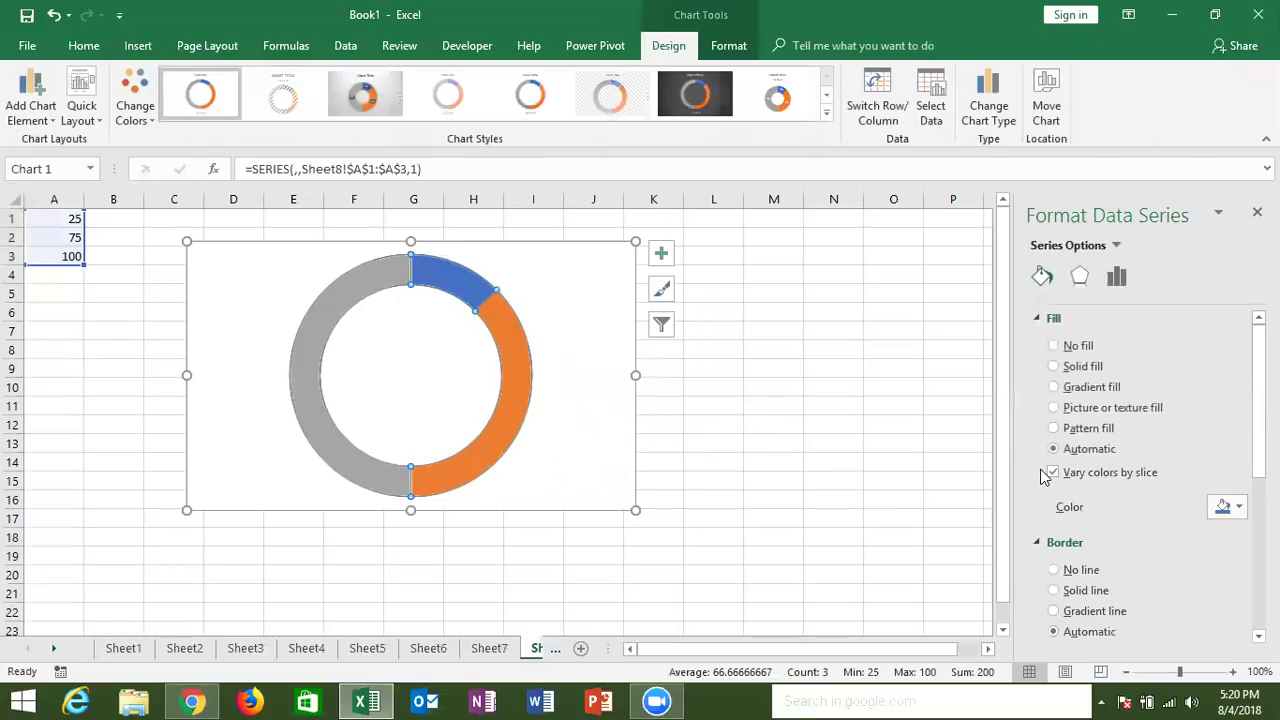
Step: Set the doughnut's first-slice angle to 270°, then select the grey slice
left_click(1118, 280)
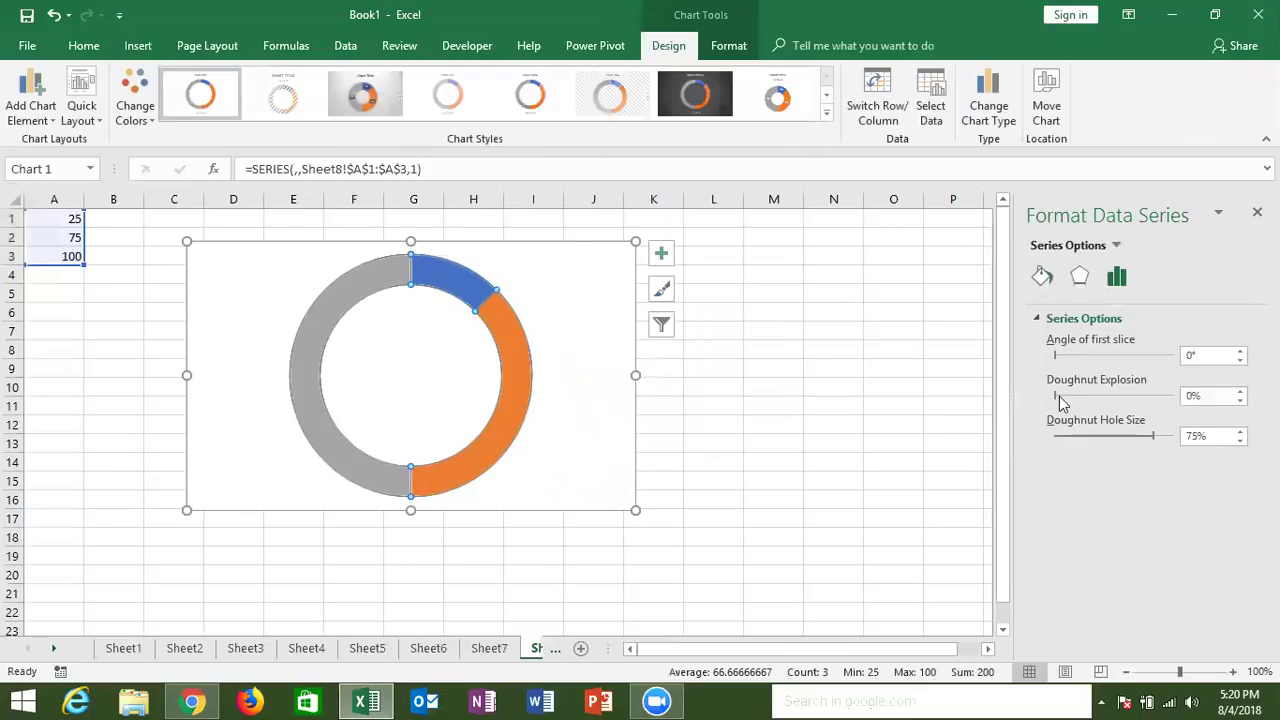
double_click(1193, 355)
type("270")
key("Return")
left_click(943, 426)
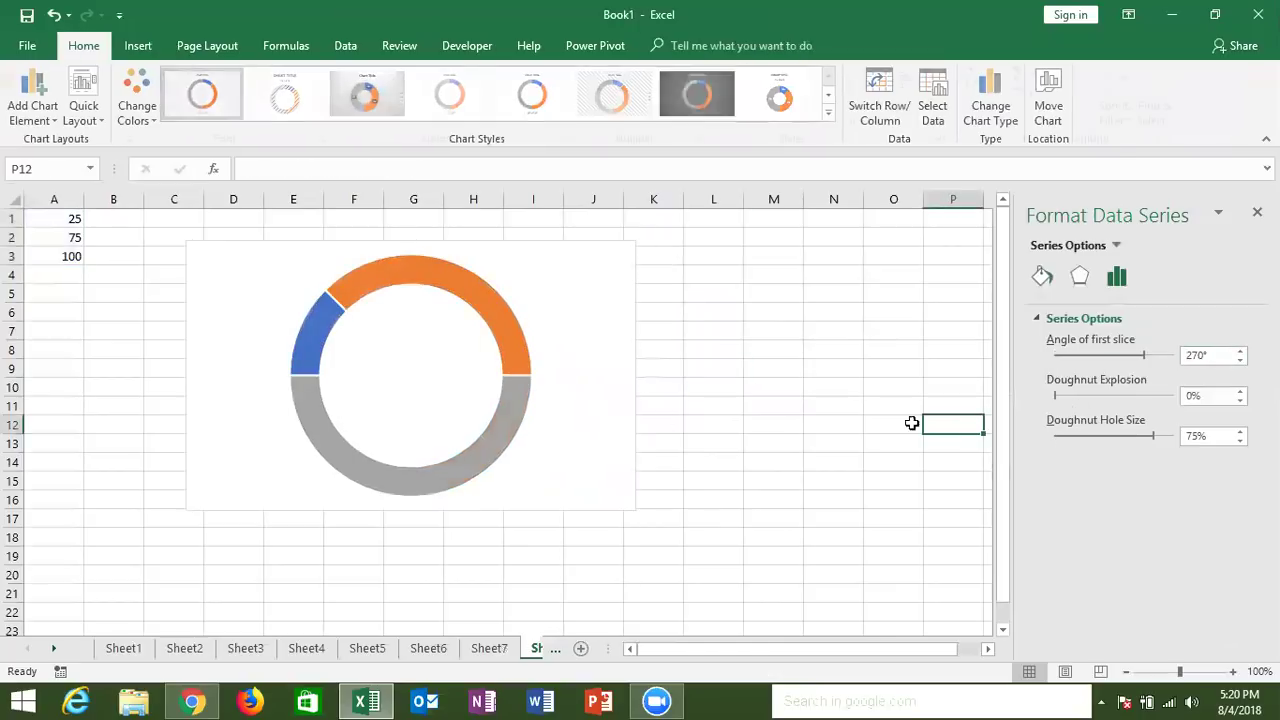
left_click(505, 408)
left_click(505, 408)
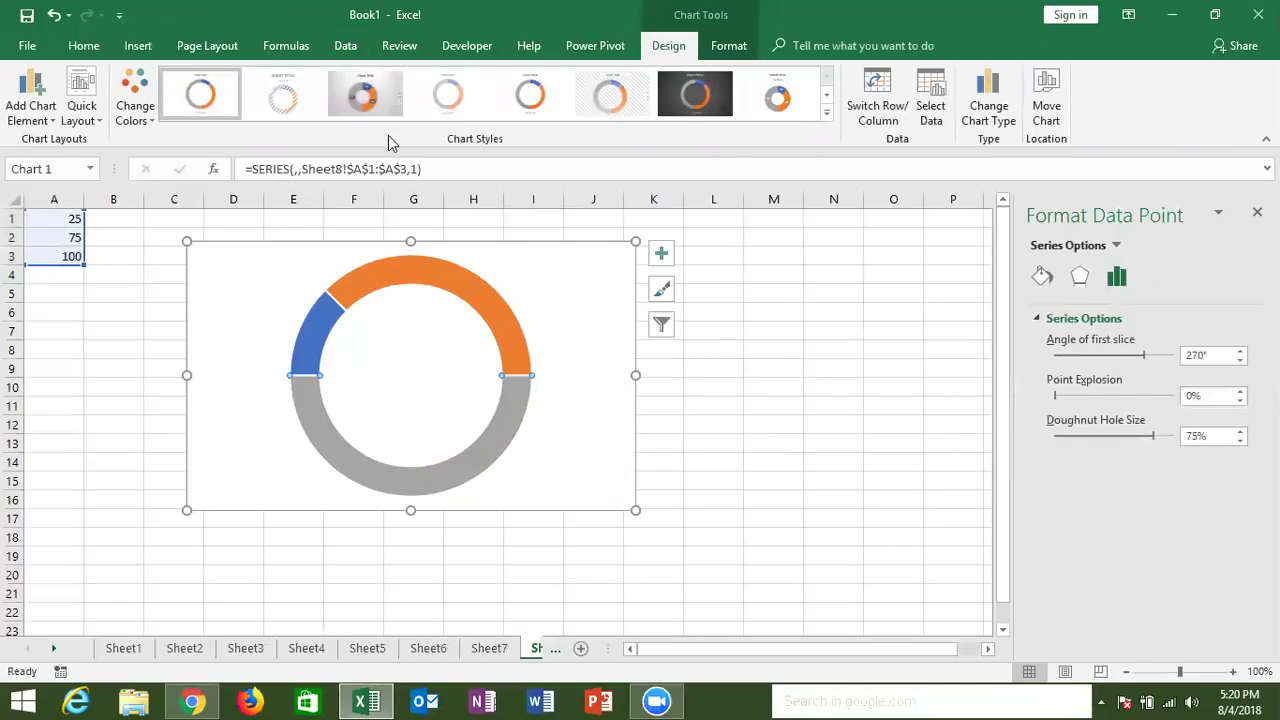
Step: Give the grey slice no fill and no line, and remove the blue and orange borders
left_click(1042, 280)
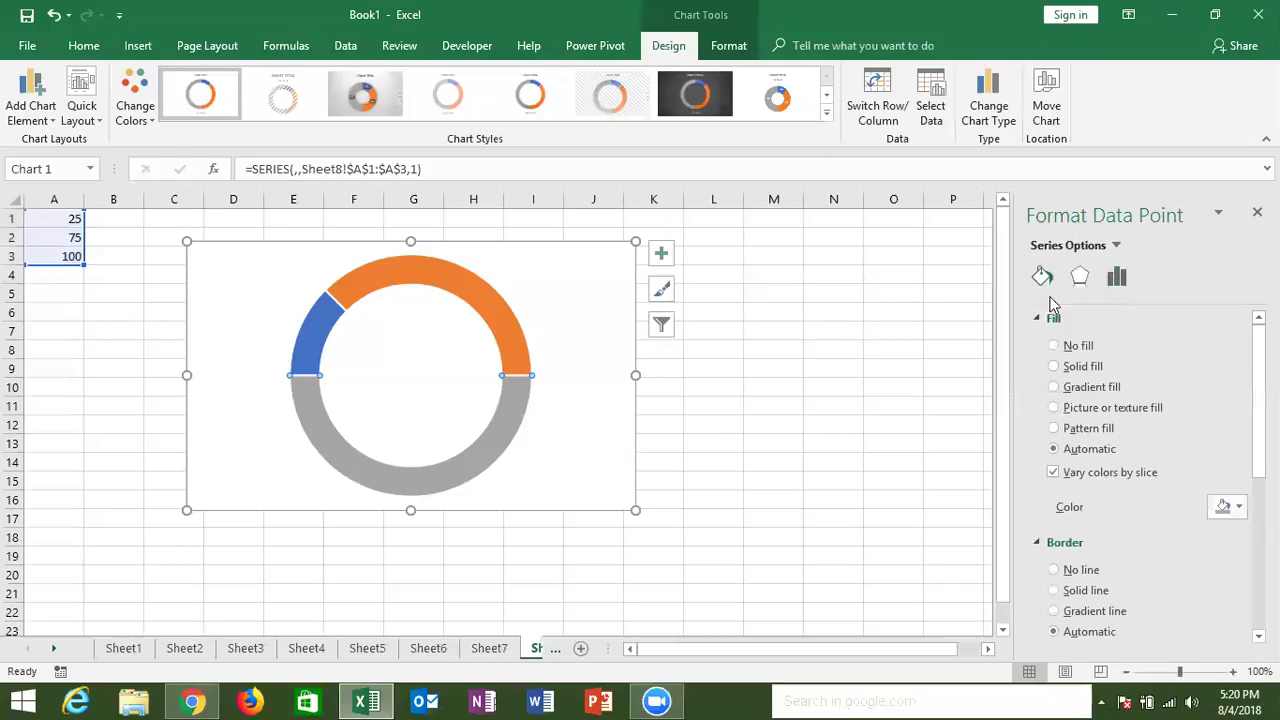
left_click(1070, 345)
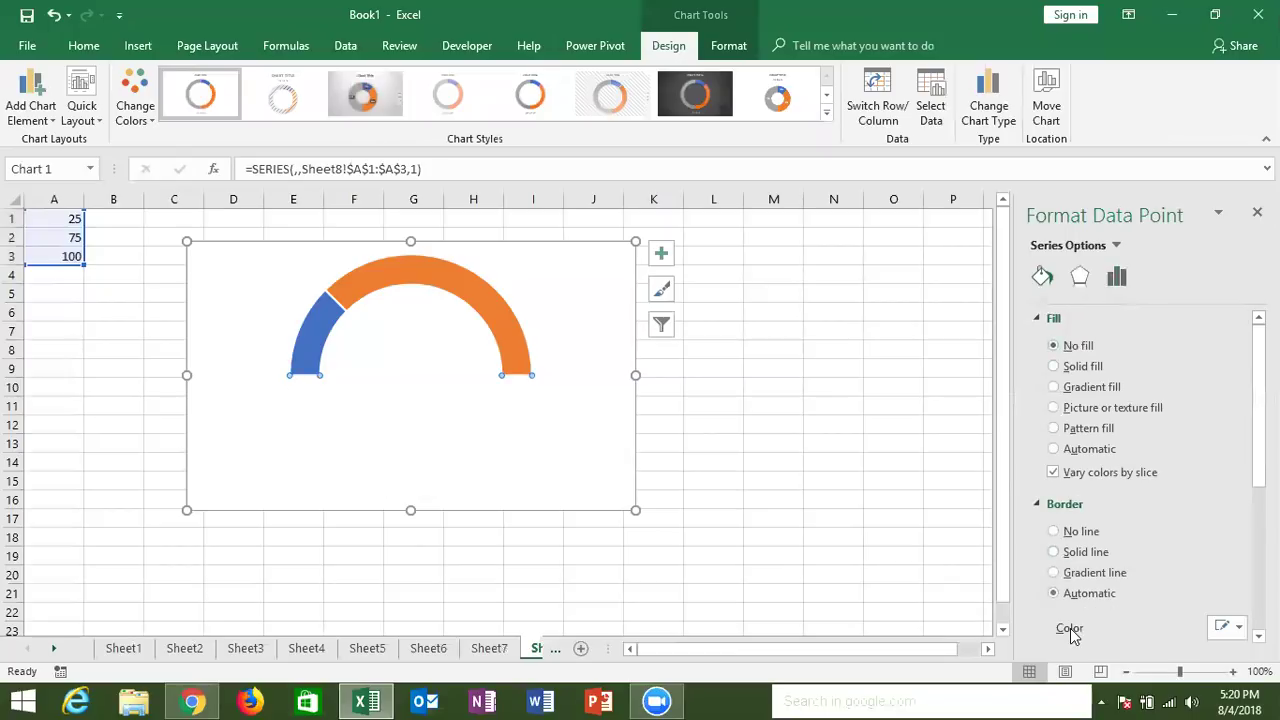
left_click(1066, 533)
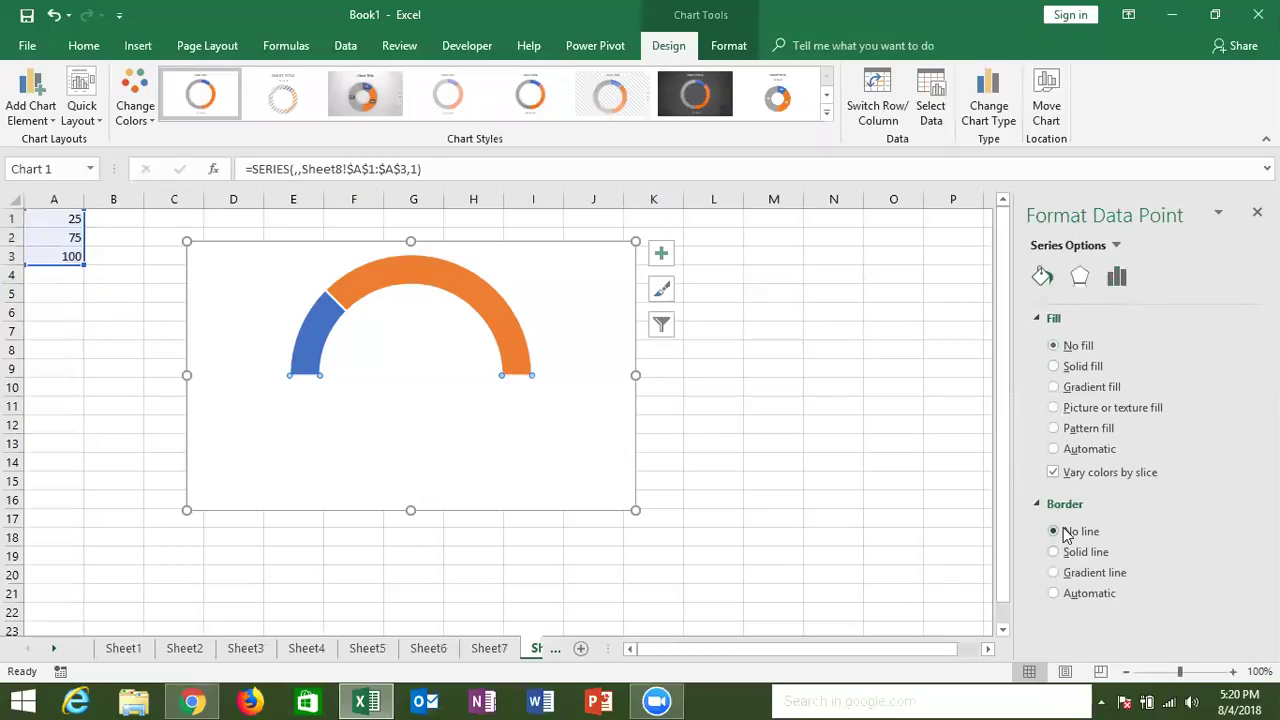
left_click(326, 332)
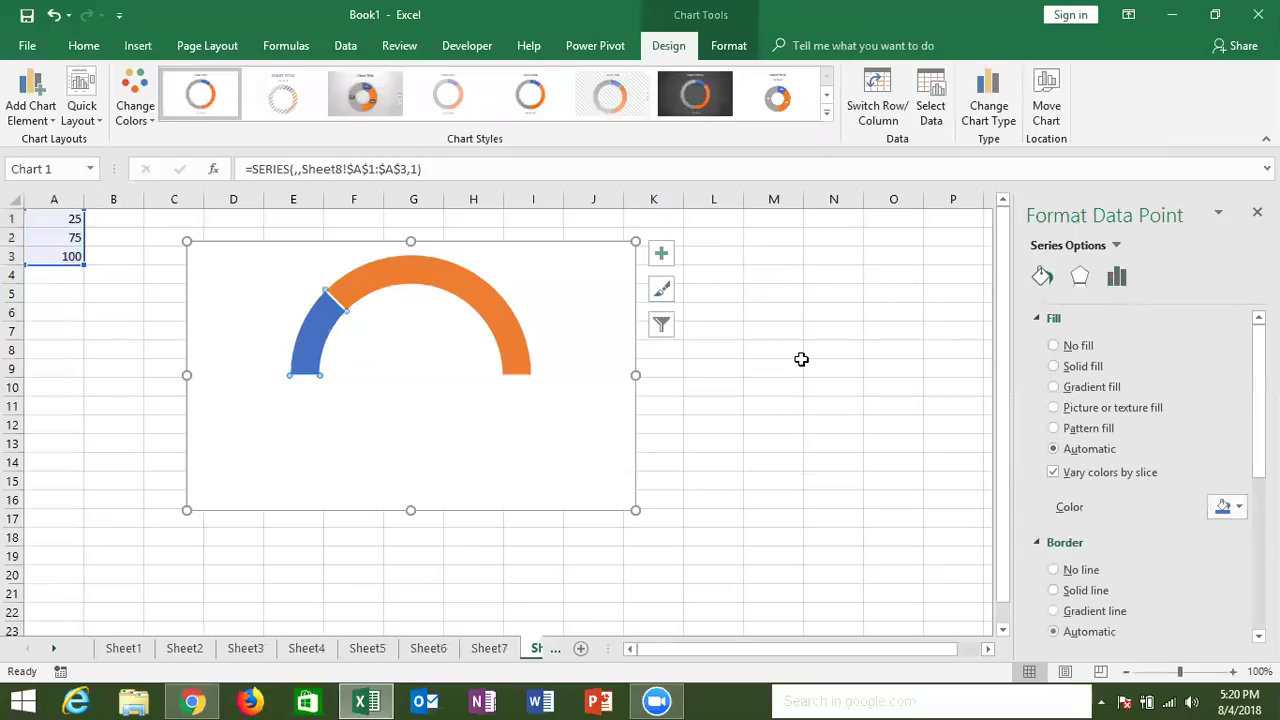
left_click(1063, 570)
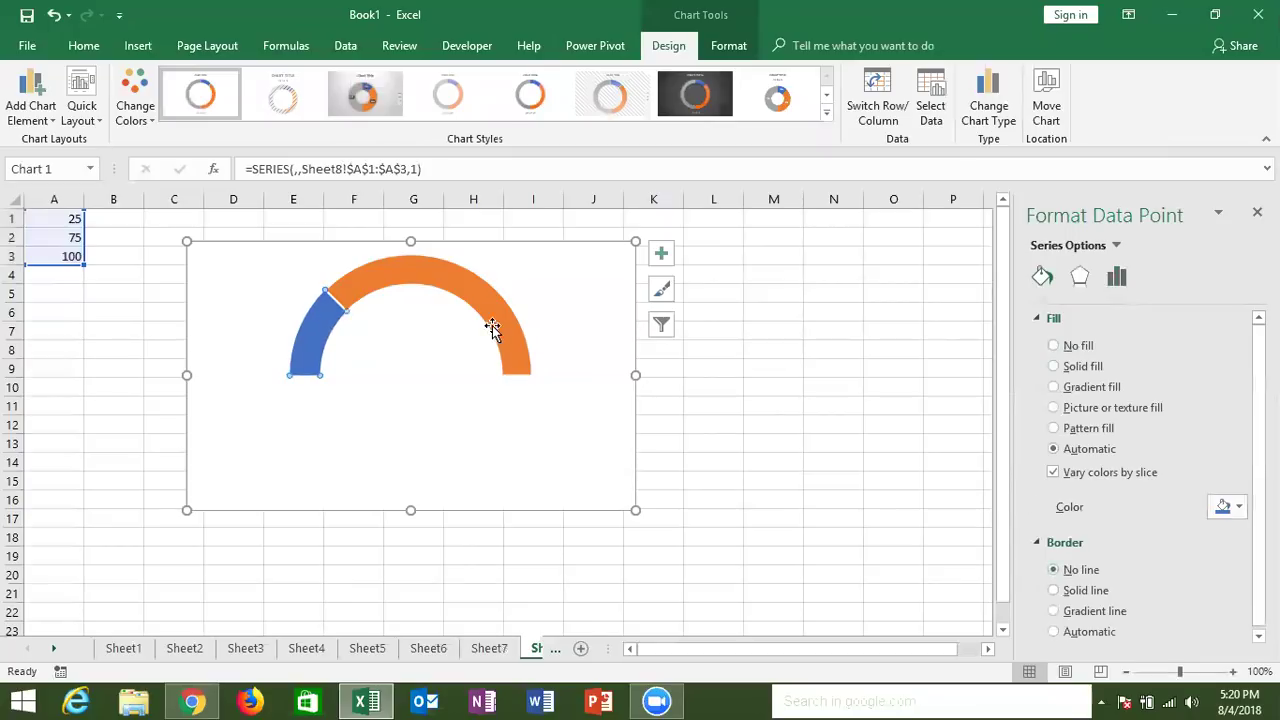
left_click(492, 330)
left_click(1057, 570)
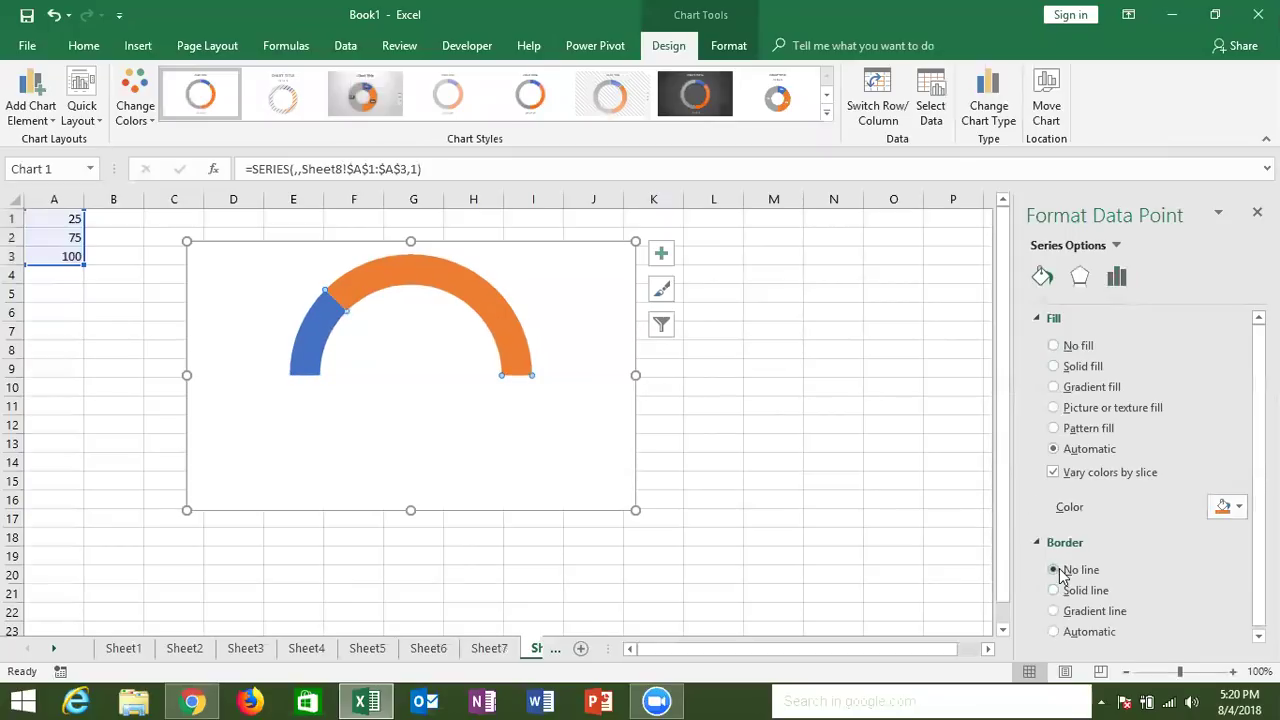
Step: Shrink the chart slightly, then select cell A1
left_click(775, 478)
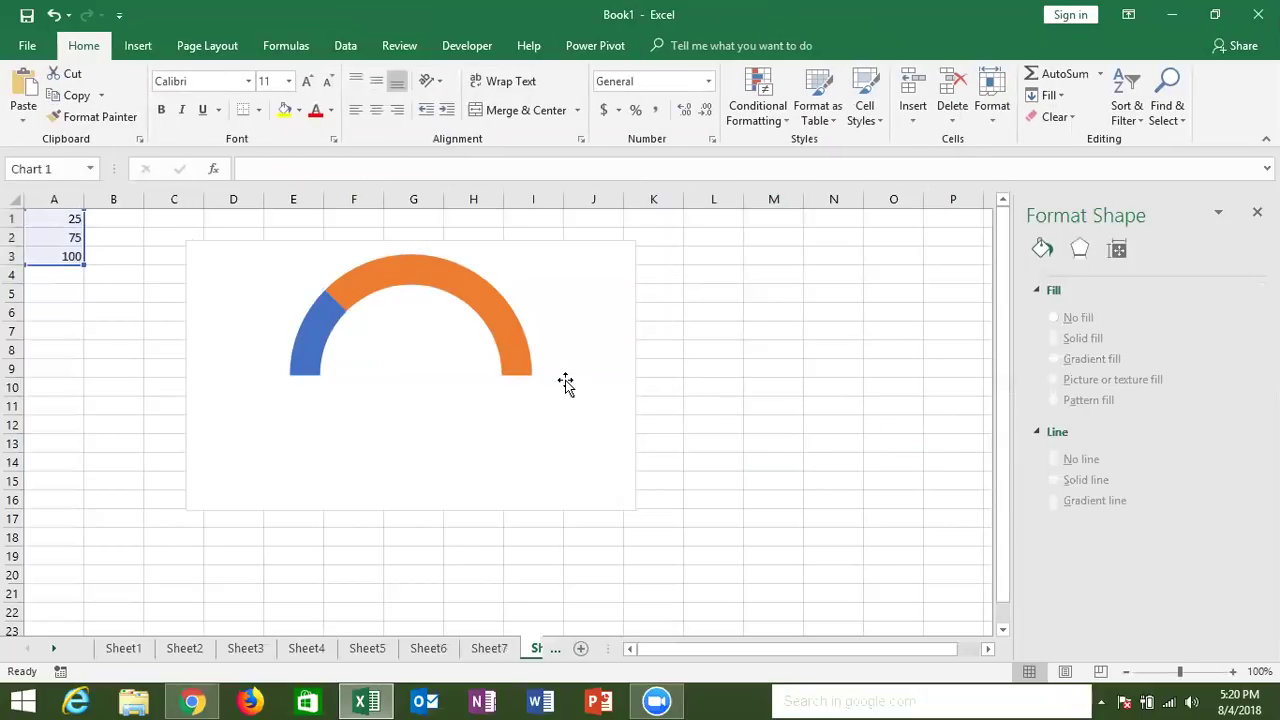
left_click(565, 383)
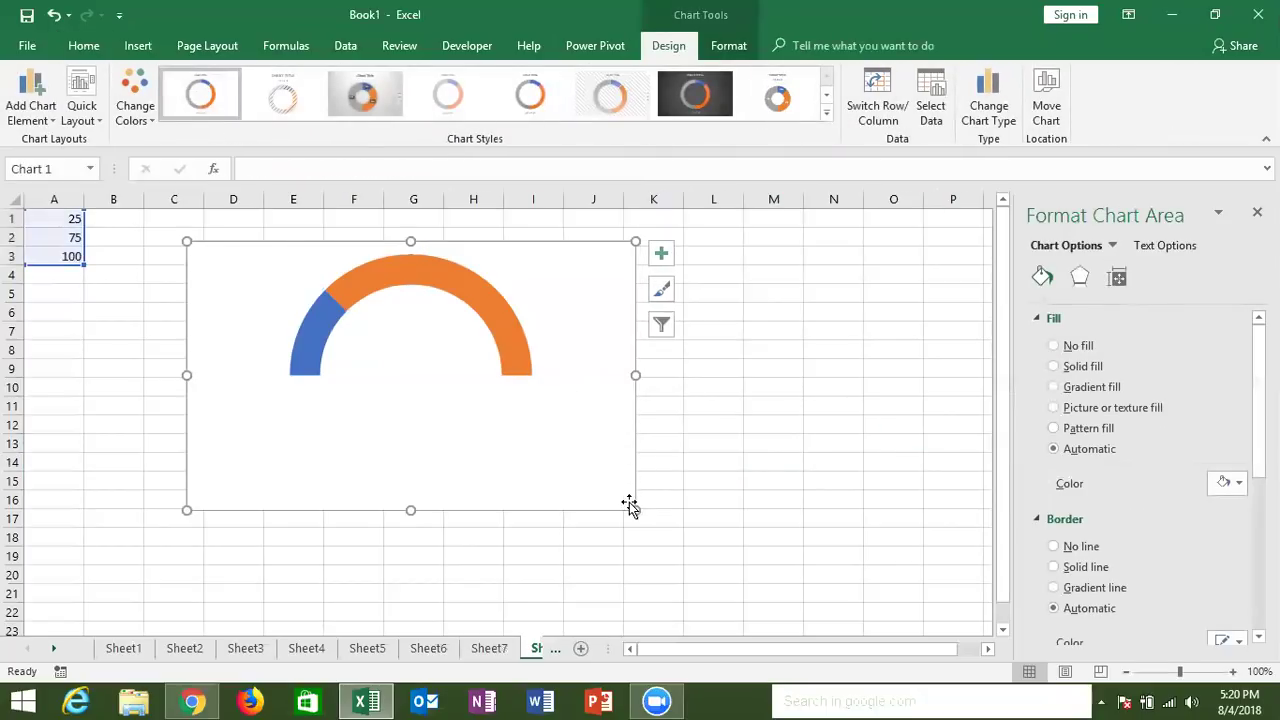
left_click_drag(636, 510, 630, 488)
left_click(683, 479)
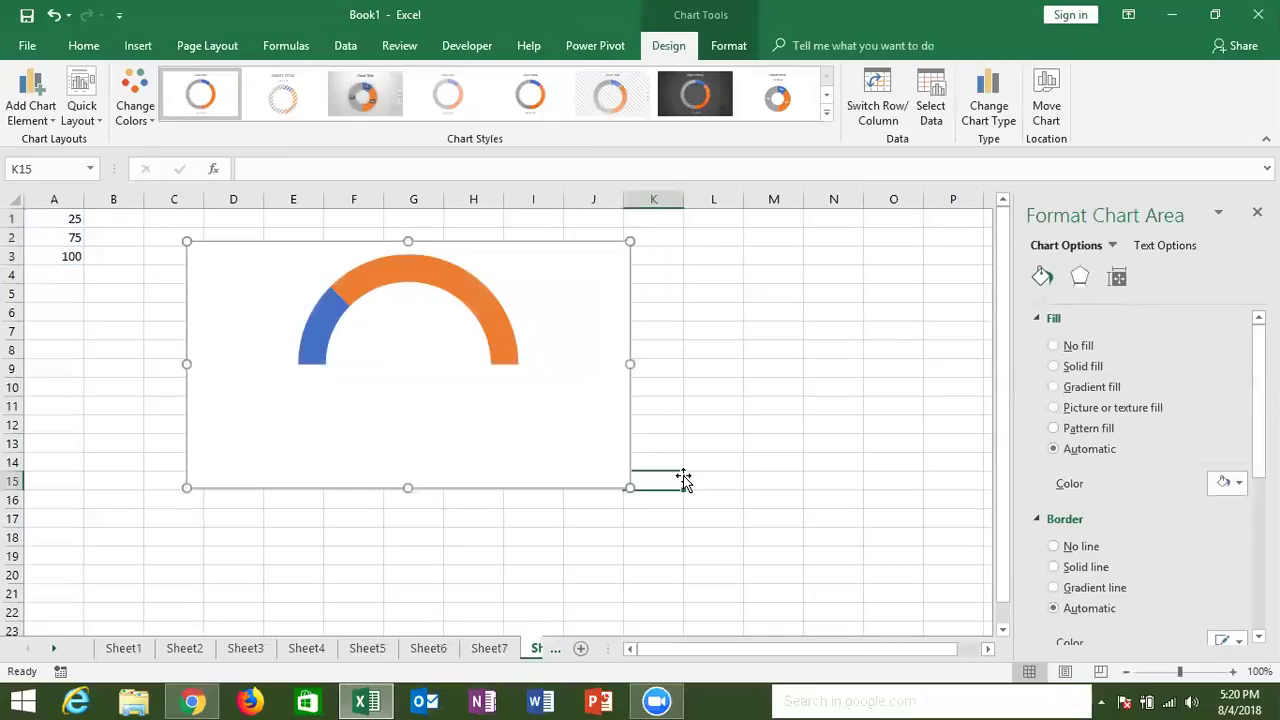
left_click(57, 218)
Step: Enter 30, 40, 50, then 60 in A1, watching the blue arc grow each time
type("30")
key("Return")
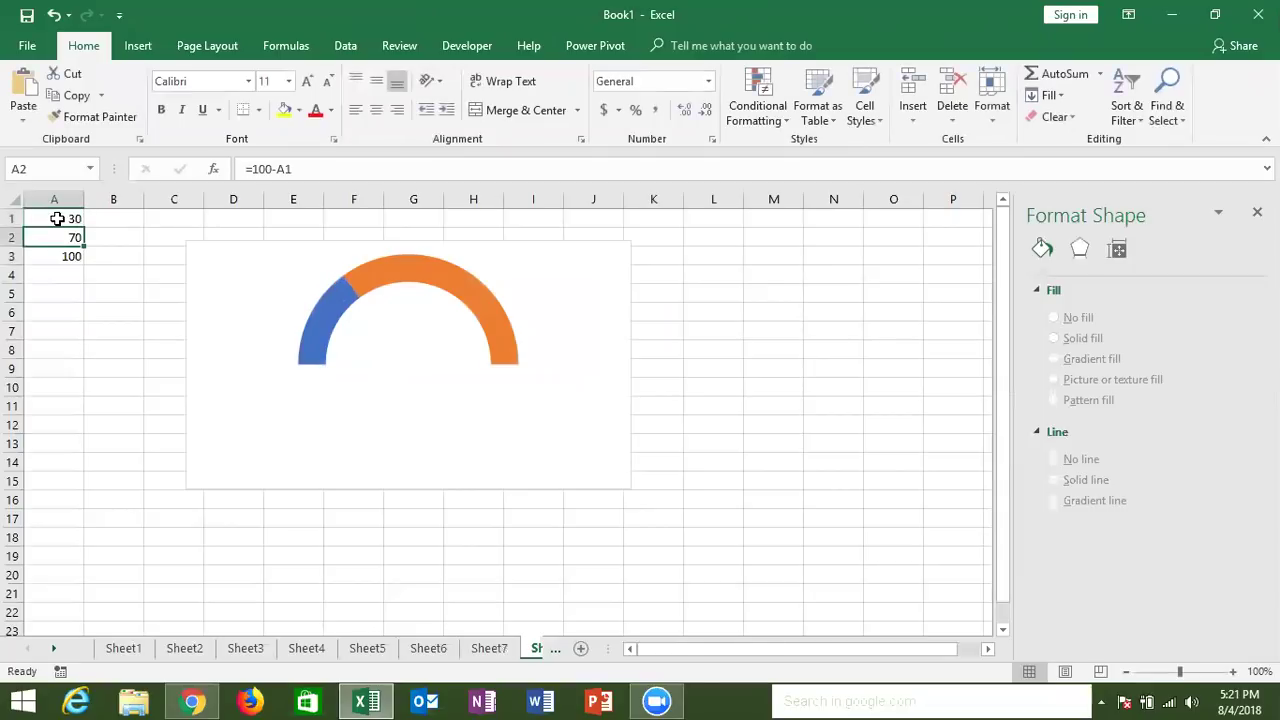
left_click(57, 218)
type("40")
key("Return")
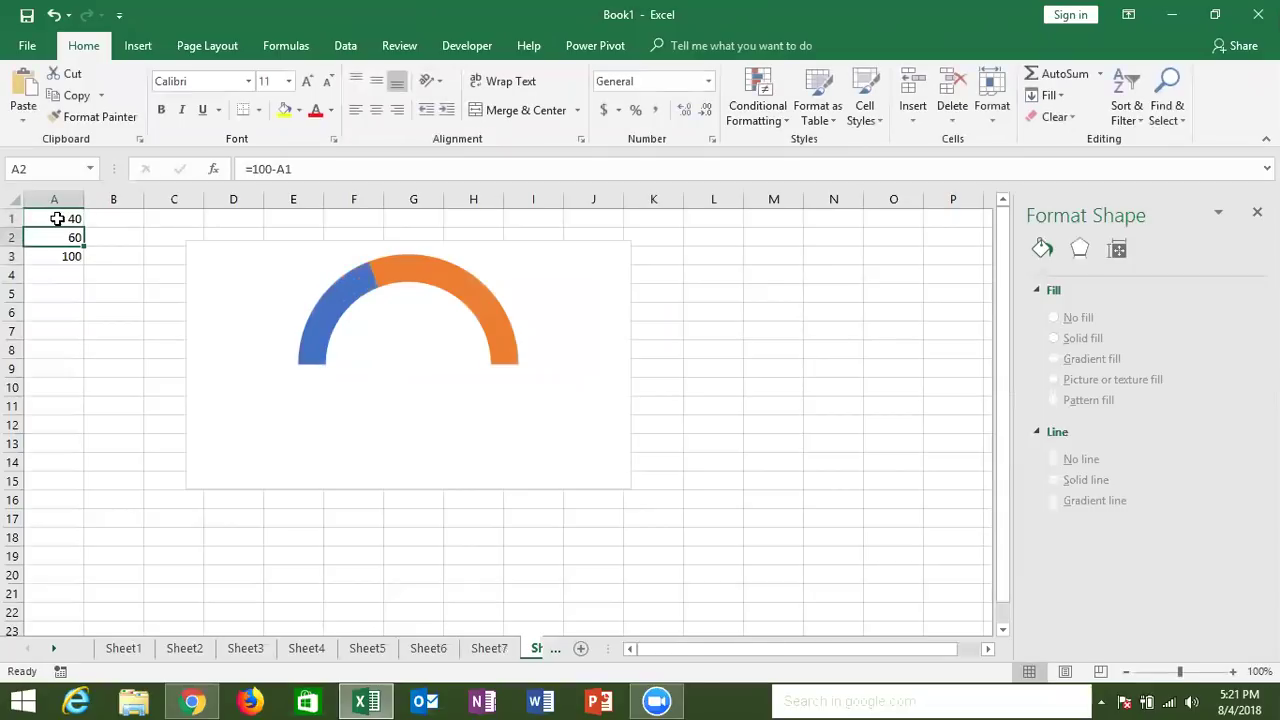
left_click(57, 218)
type("50")
key("ctrl+Return")
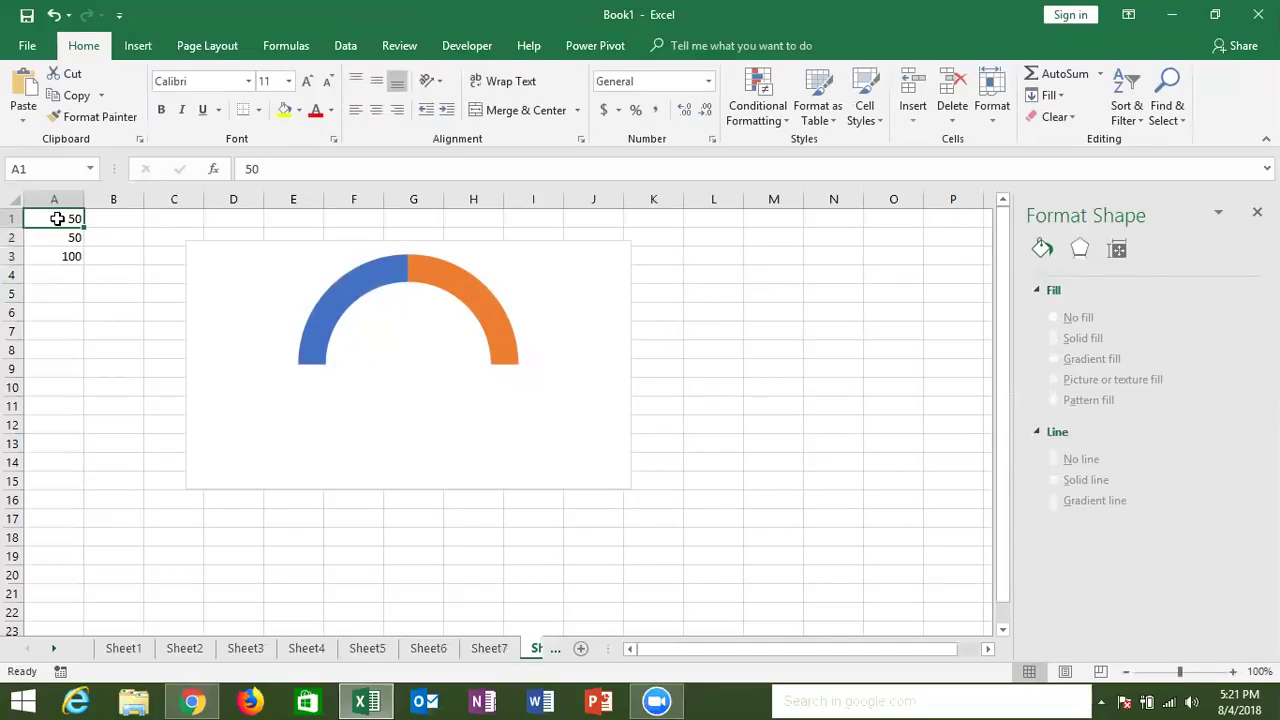
type("60")
key("Return")
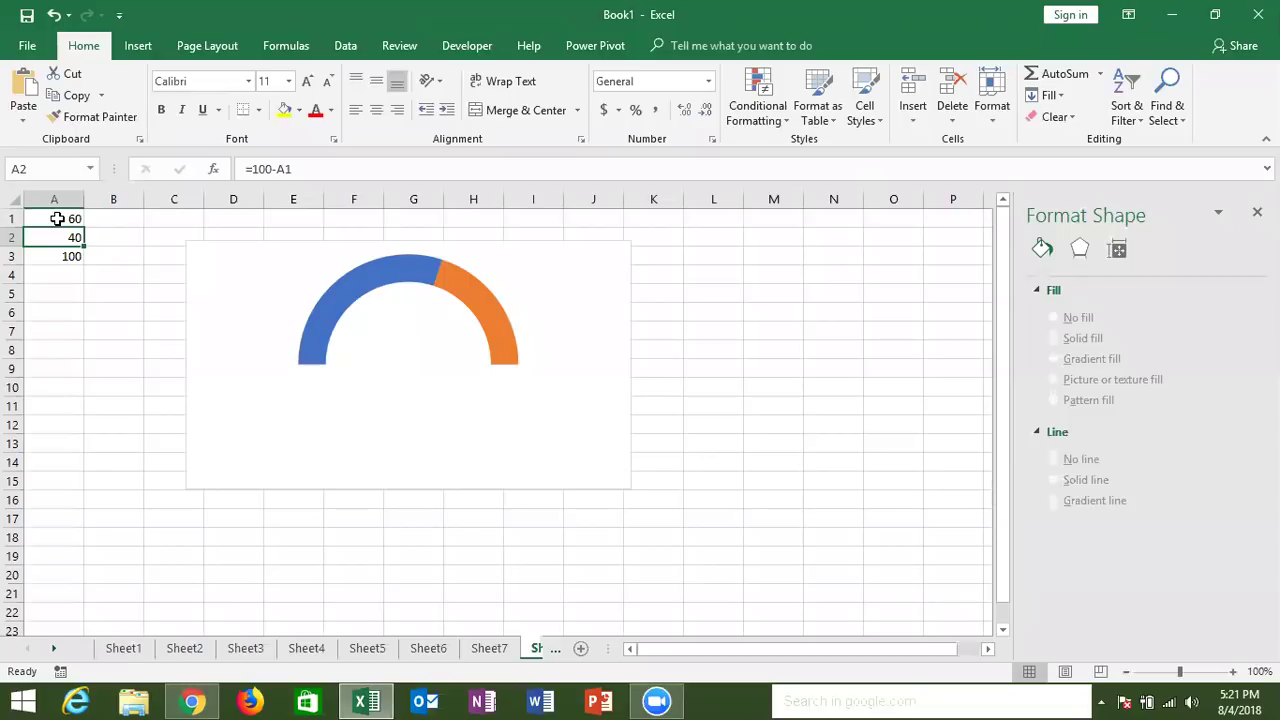
Step: Save the workbook as Chart-1 in the D:\DVD\Excel folder and close Excel
left_click(30, 17)
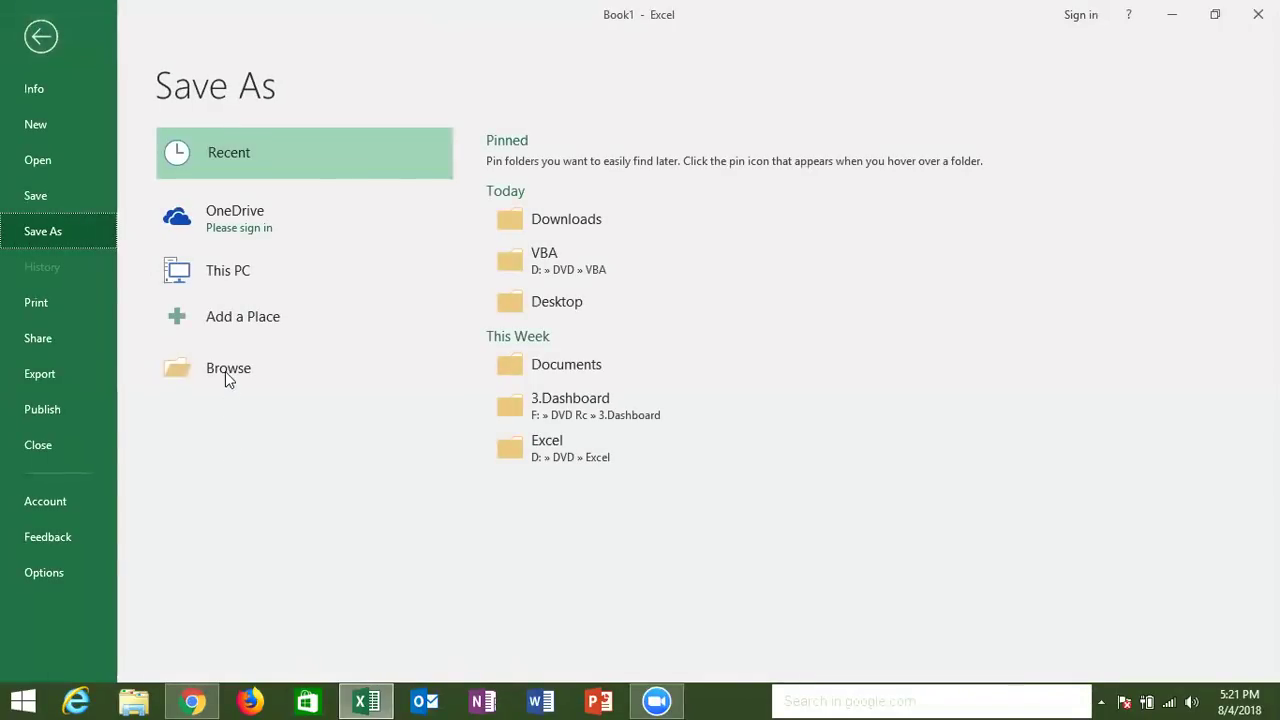
left_click(225, 371)
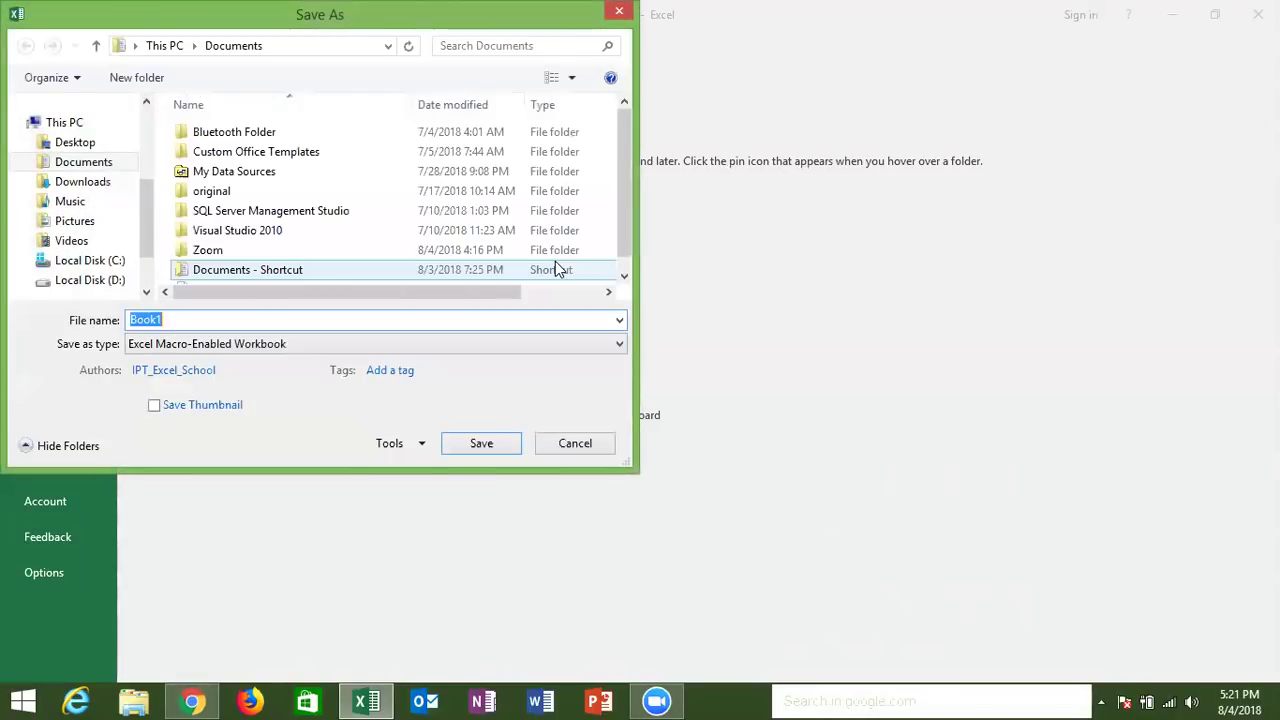
key("Escape")
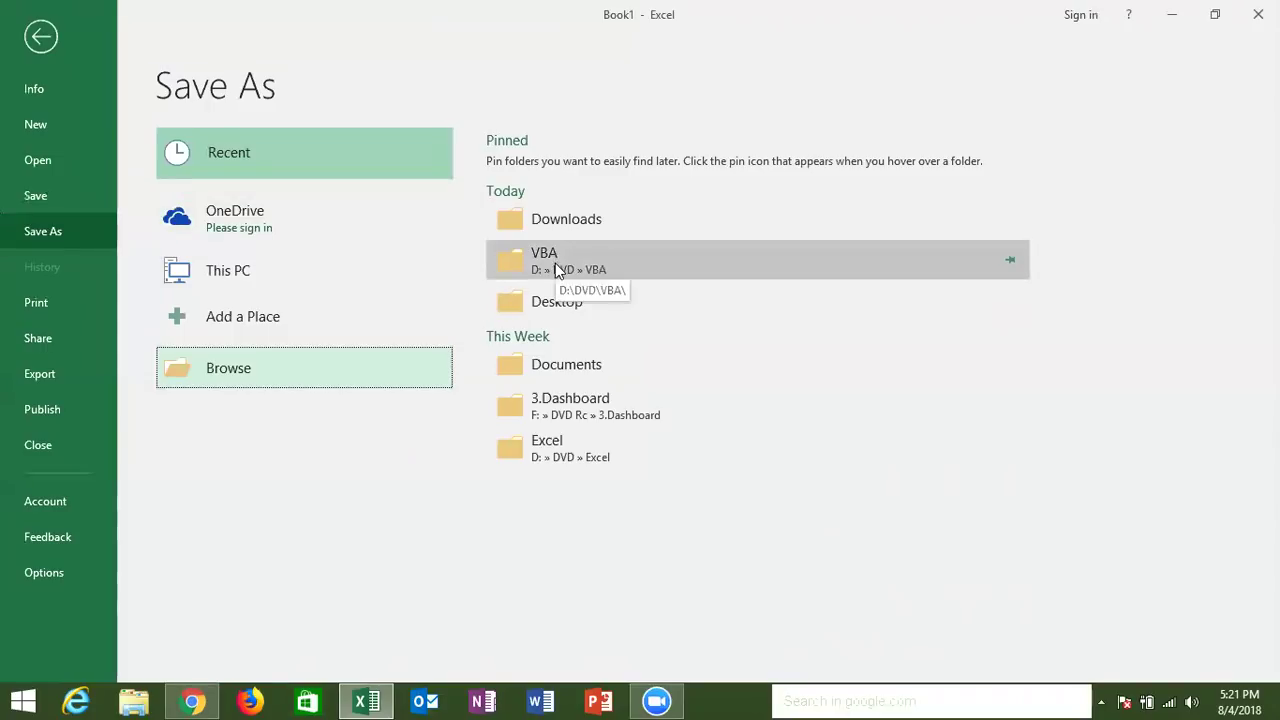
left_click(556, 440)
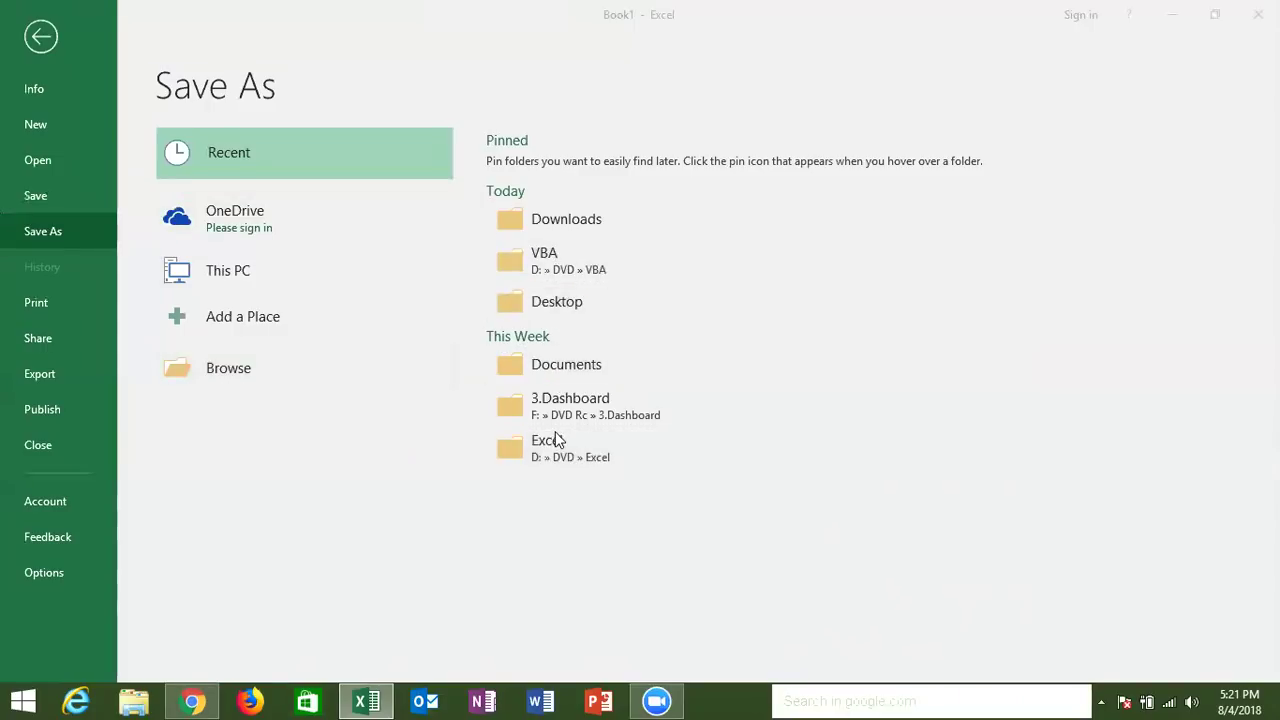
type("cHA")
key("BackSpace")
key("BackSpace")
key("BackSpace")
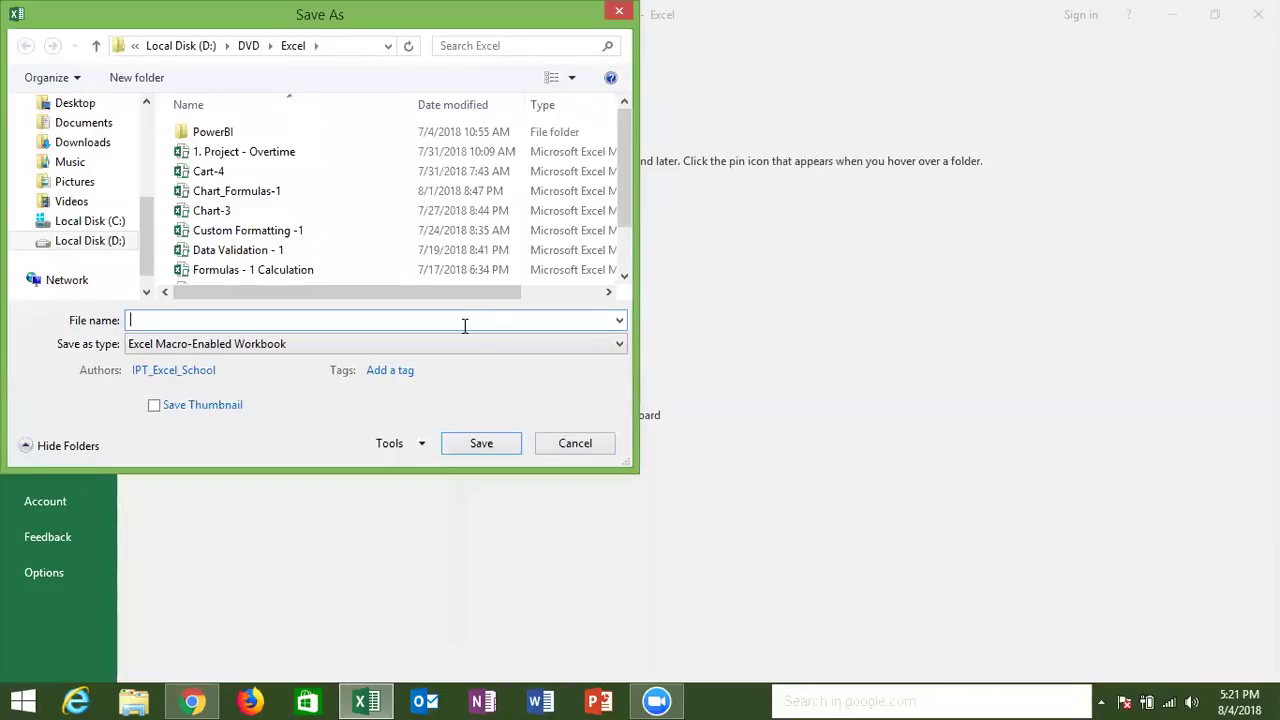
type("Chart-1")
left_click(416, 450)
left_click(416, 450)
left_click(470, 445)
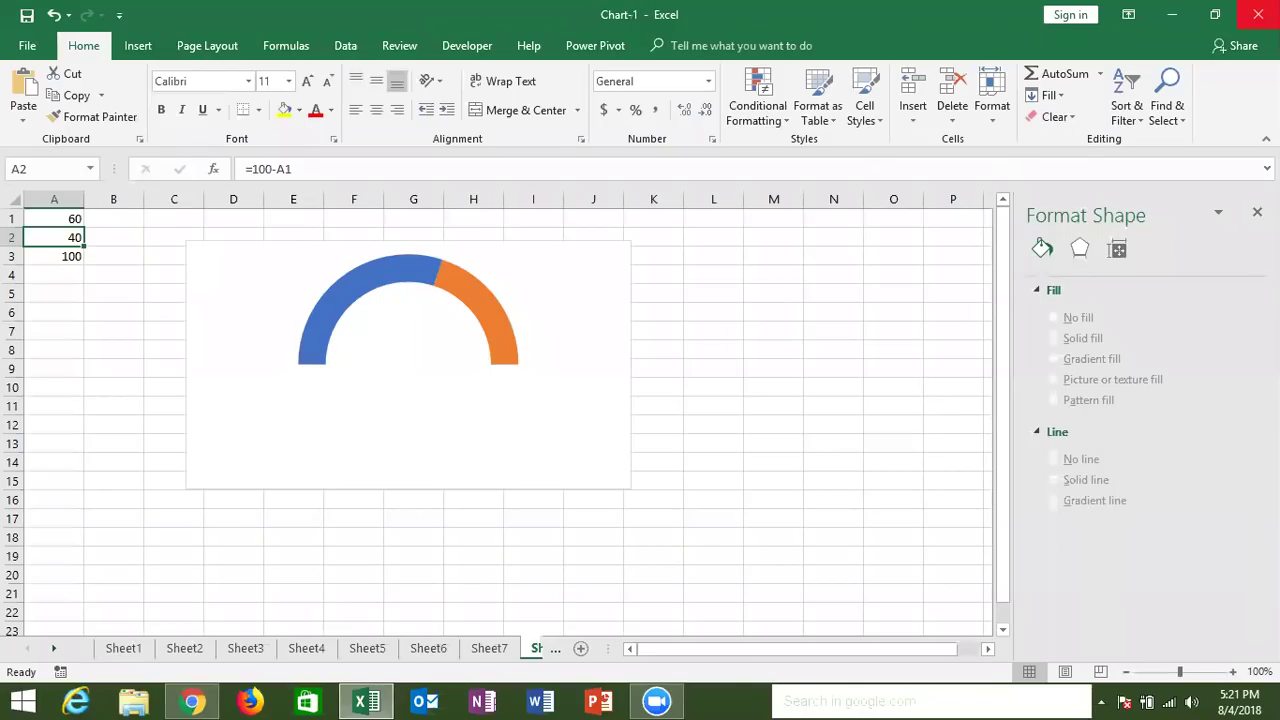
left_click(1252, 14)
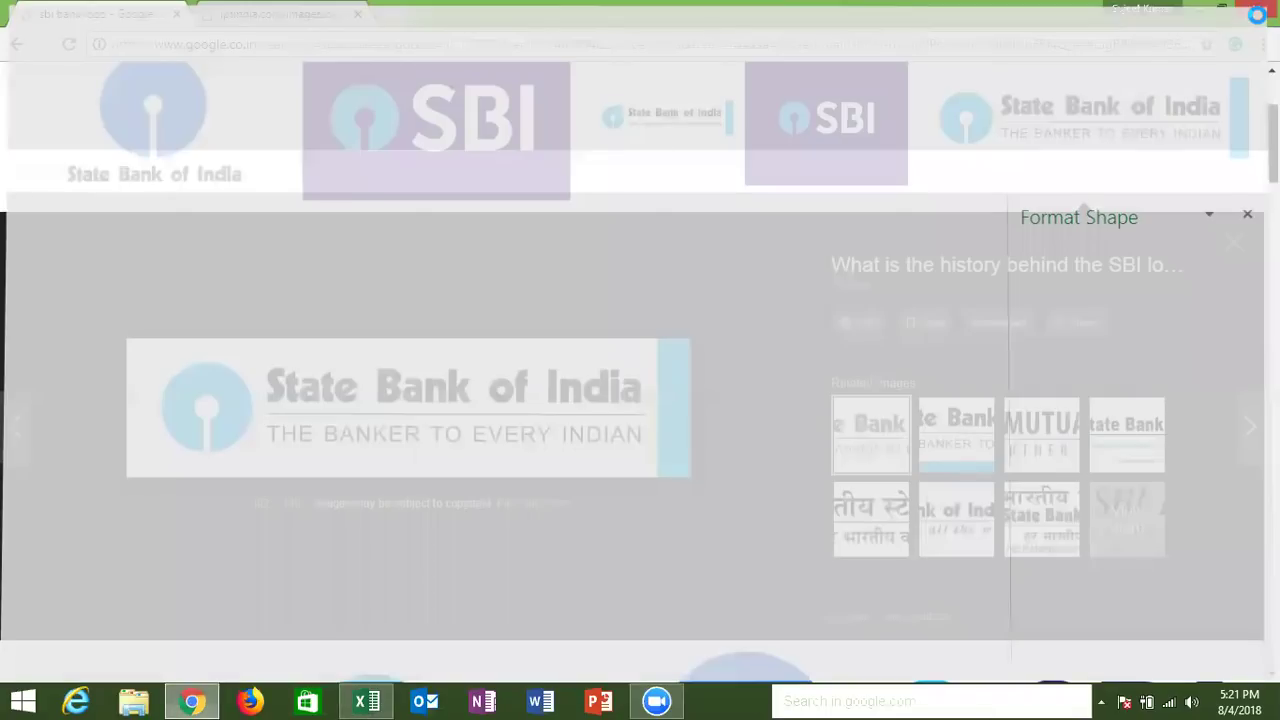